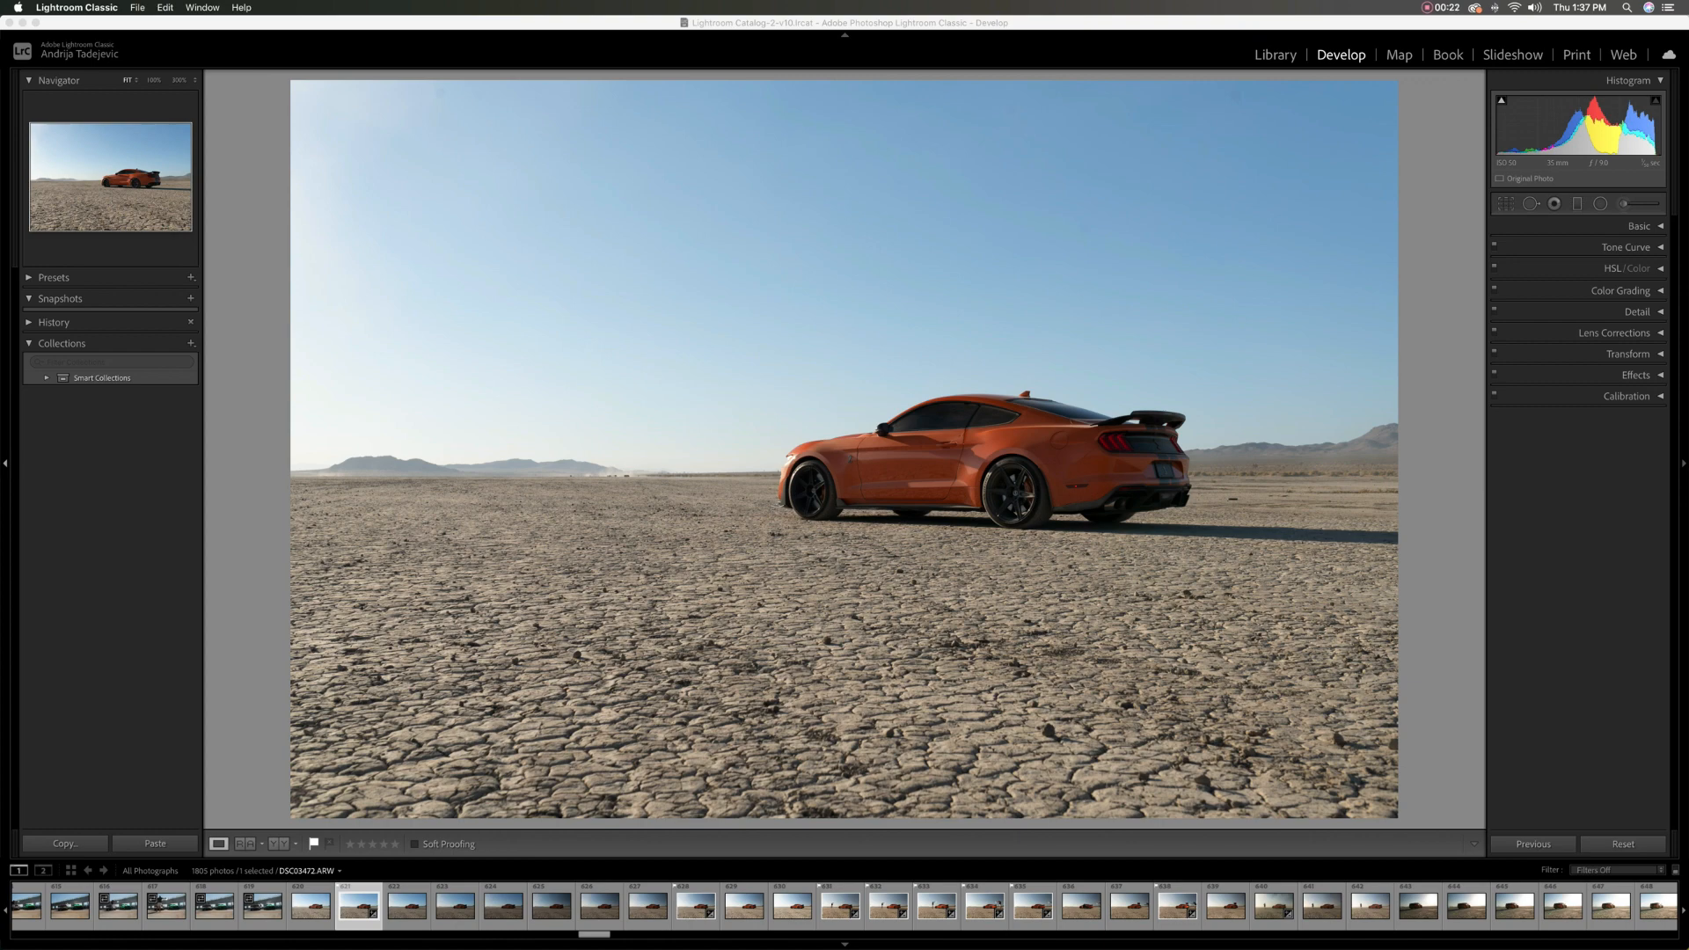
Compare the two ambient base exposures of the car, DSC03472.ARW and DSC03479.ARW
{"action": "left_click", "coordinate": [696, 906]}
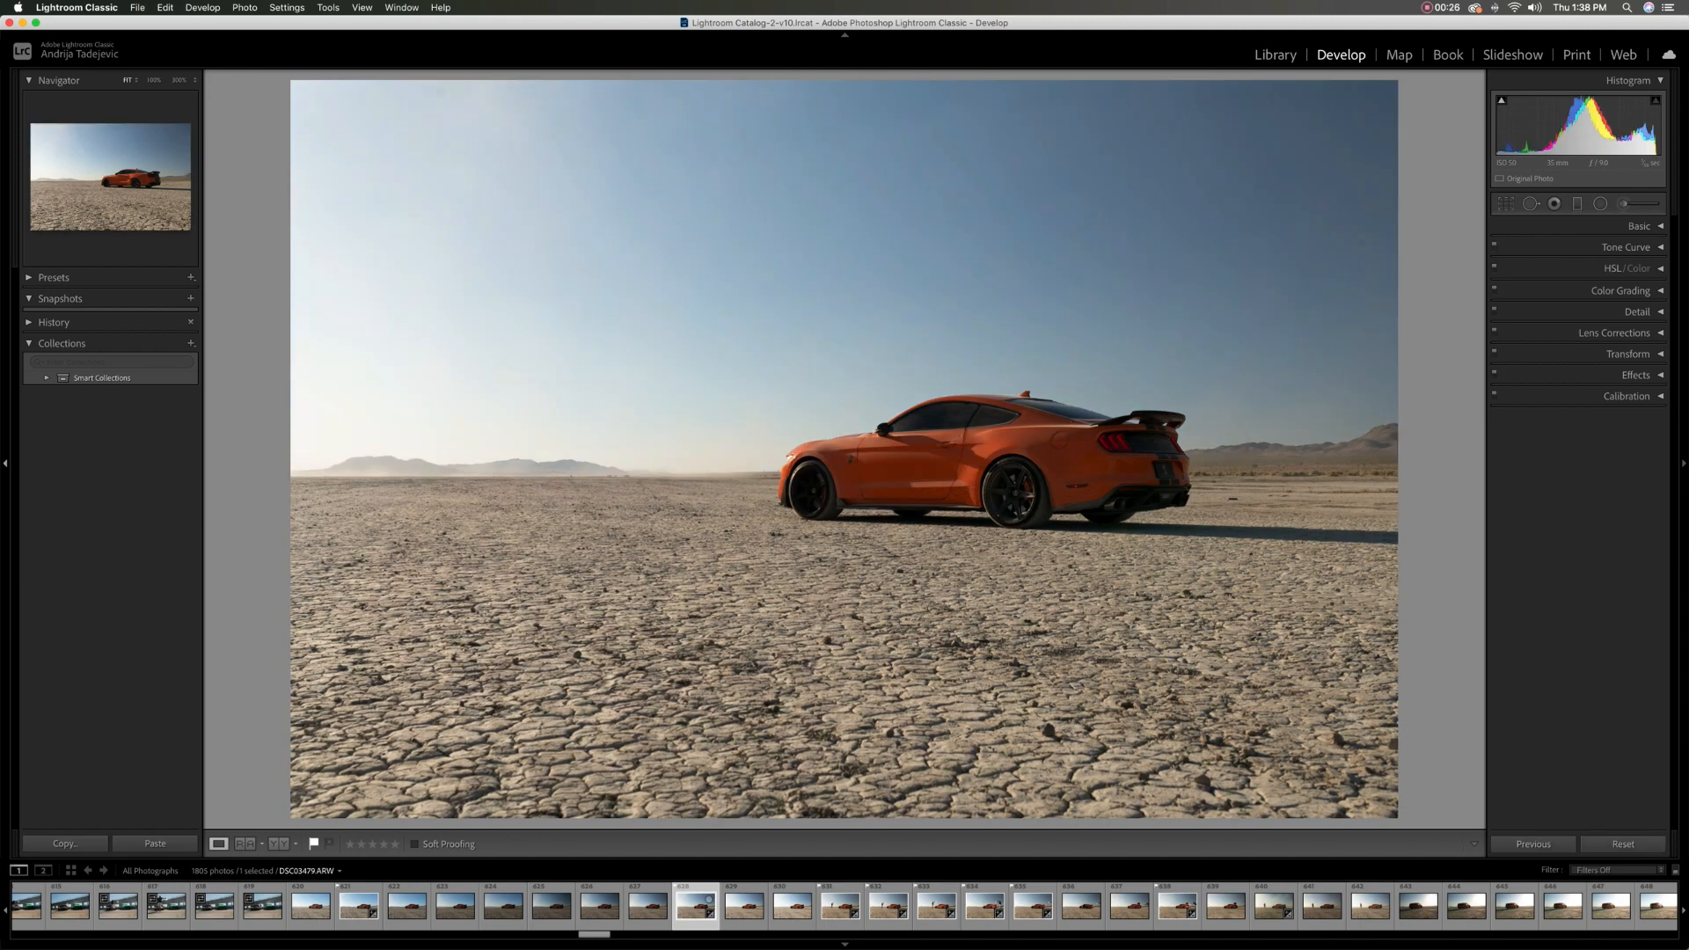
{"action": "left_click", "coordinate": [359, 906]}
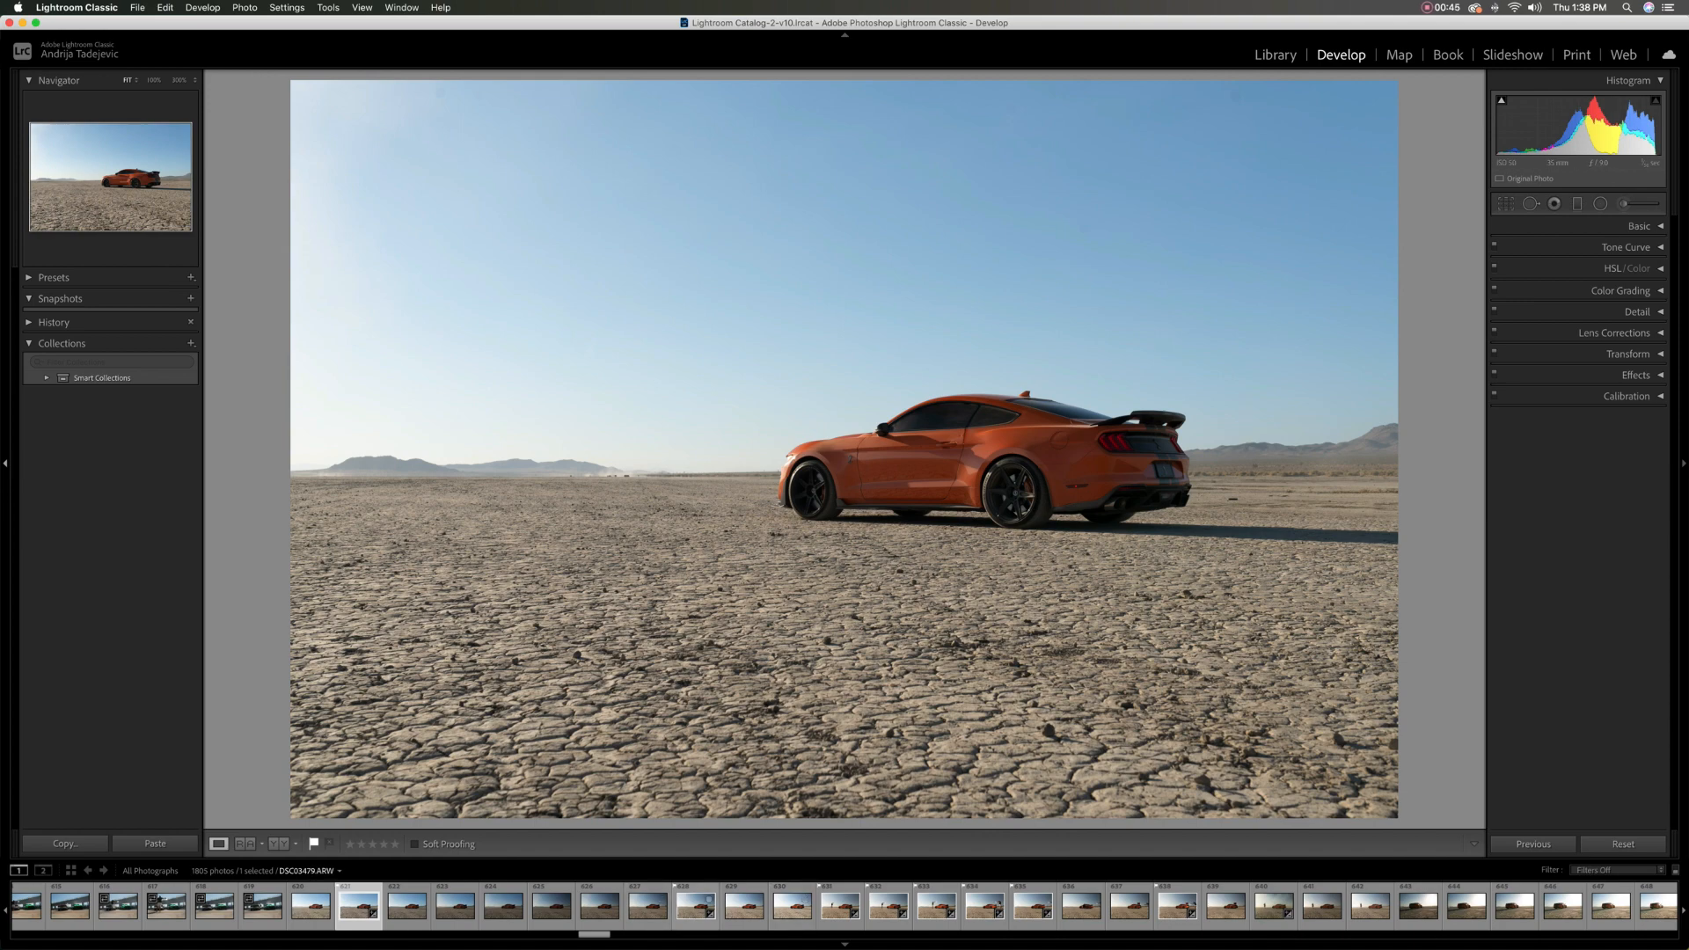
{"action": "left_click", "coordinate": [695, 906]}
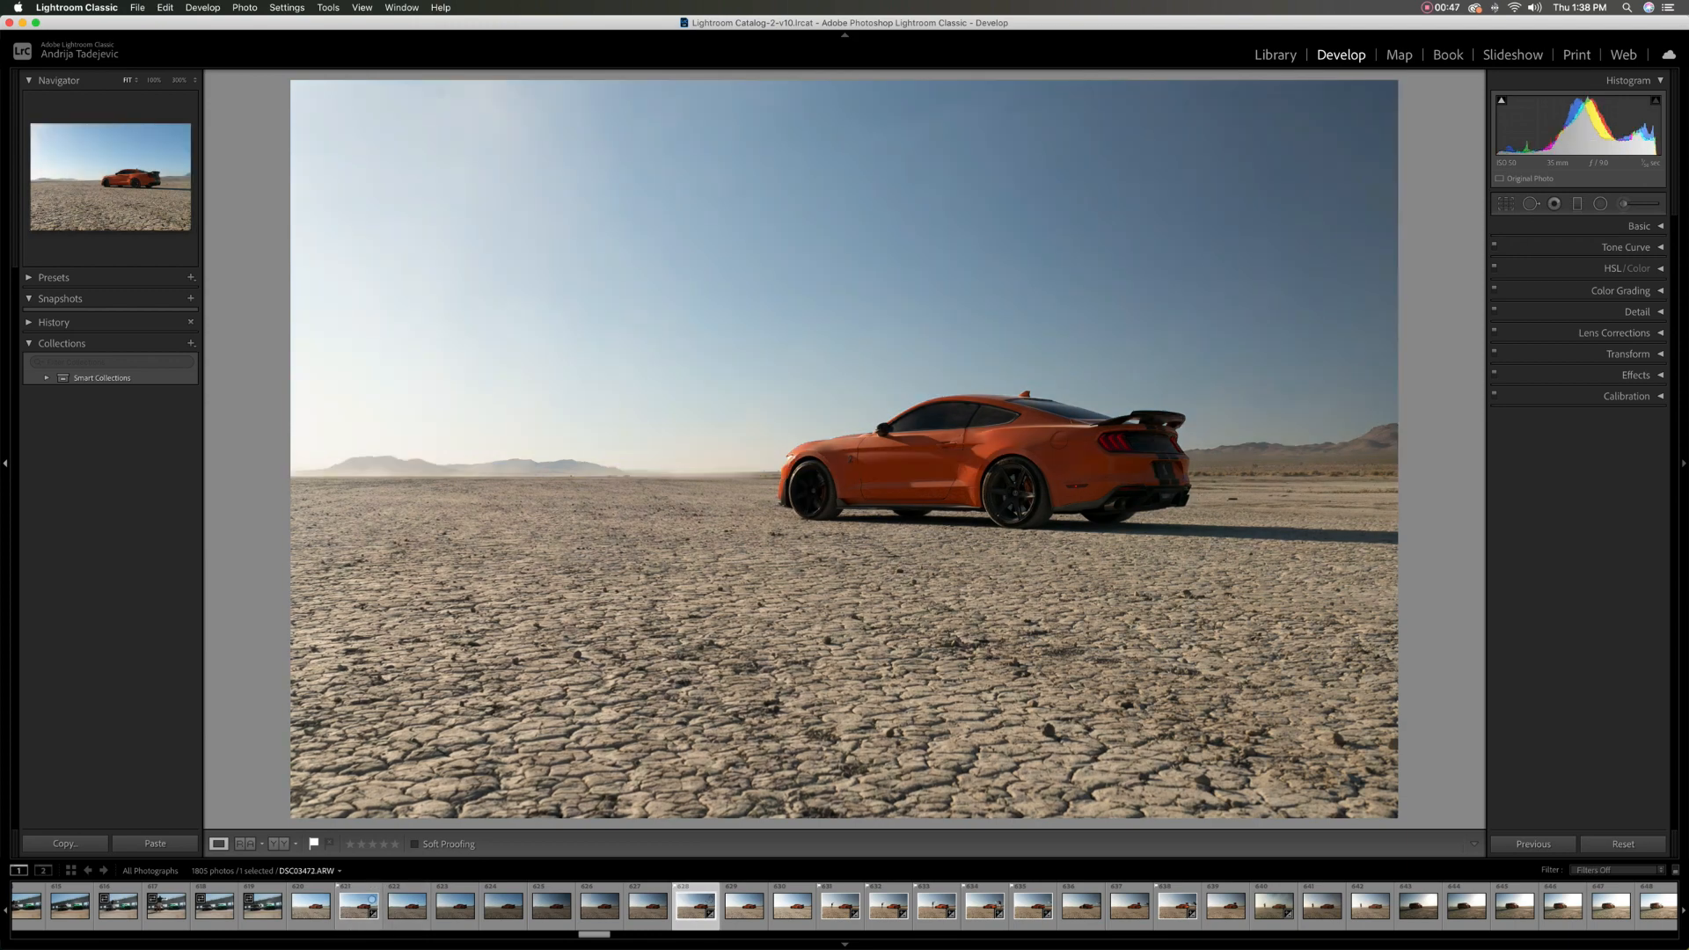
{"action": "left_click", "coordinate": [359, 906]}
{"action": "left_click", "coordinate": [696, 906]}
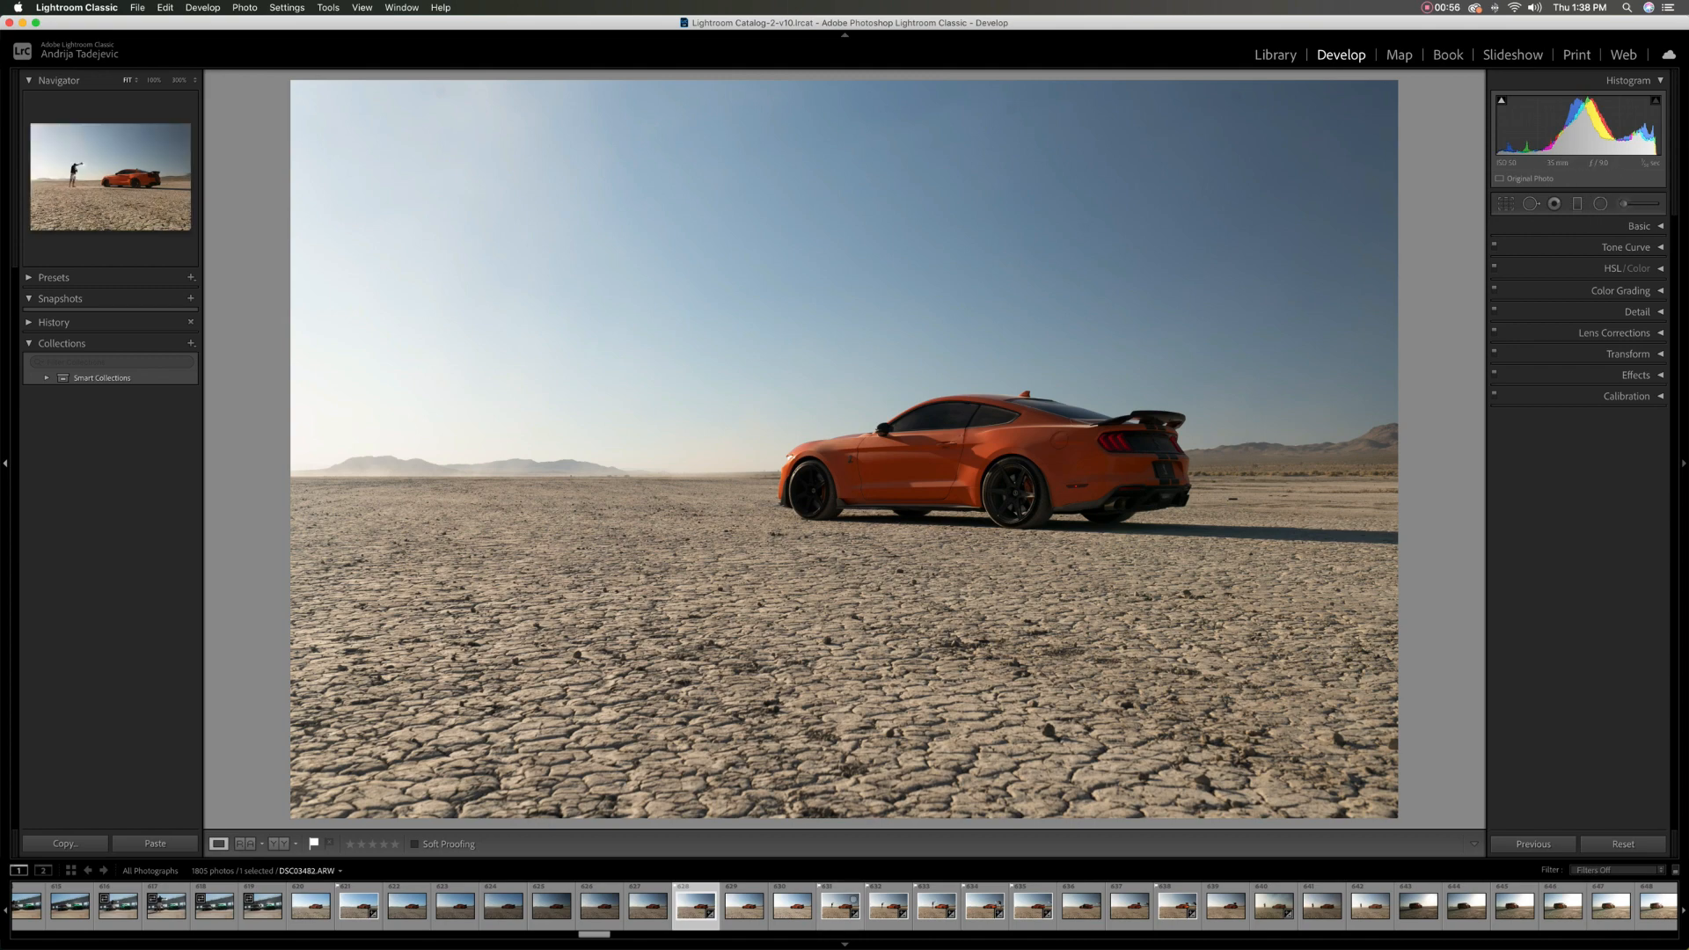
Review the flash-lit shots around the car, from the front to the open trunk, against the two base exposures
{"action": "left_click", "coordinate": [841, 906]}
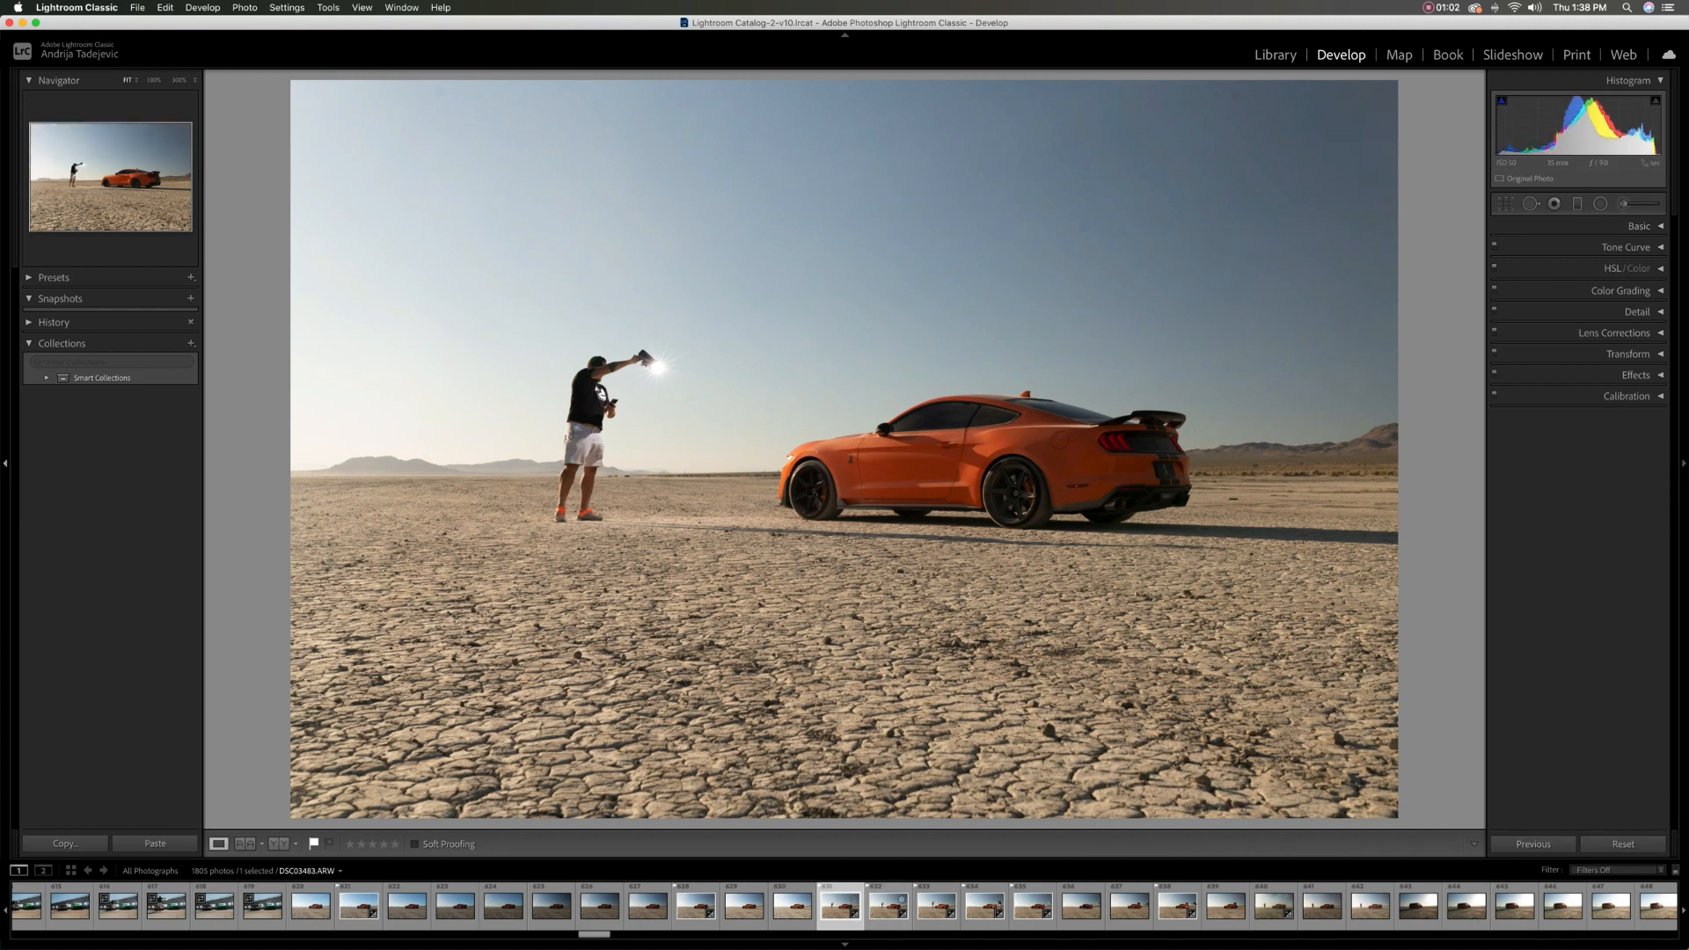
{"action": "left_click", "coordinate": [900, 898]}
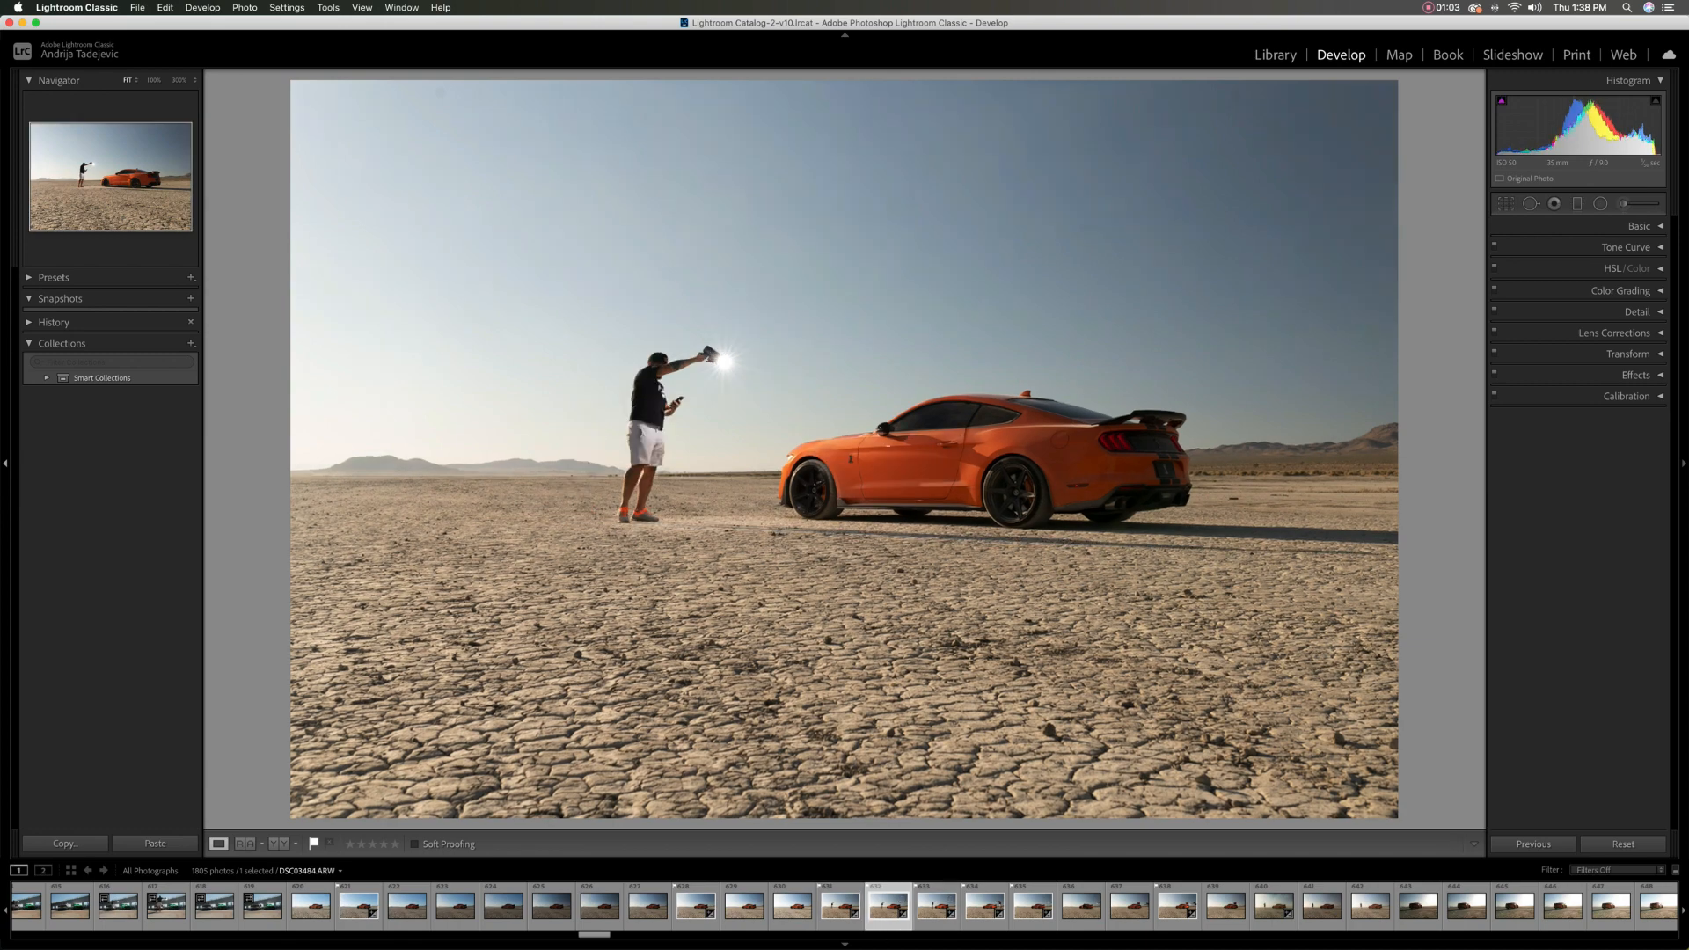
{"action": "left_click", "coordinate": [993, 900]}
{"action": "left_click", "coordinate": [947, 899]}
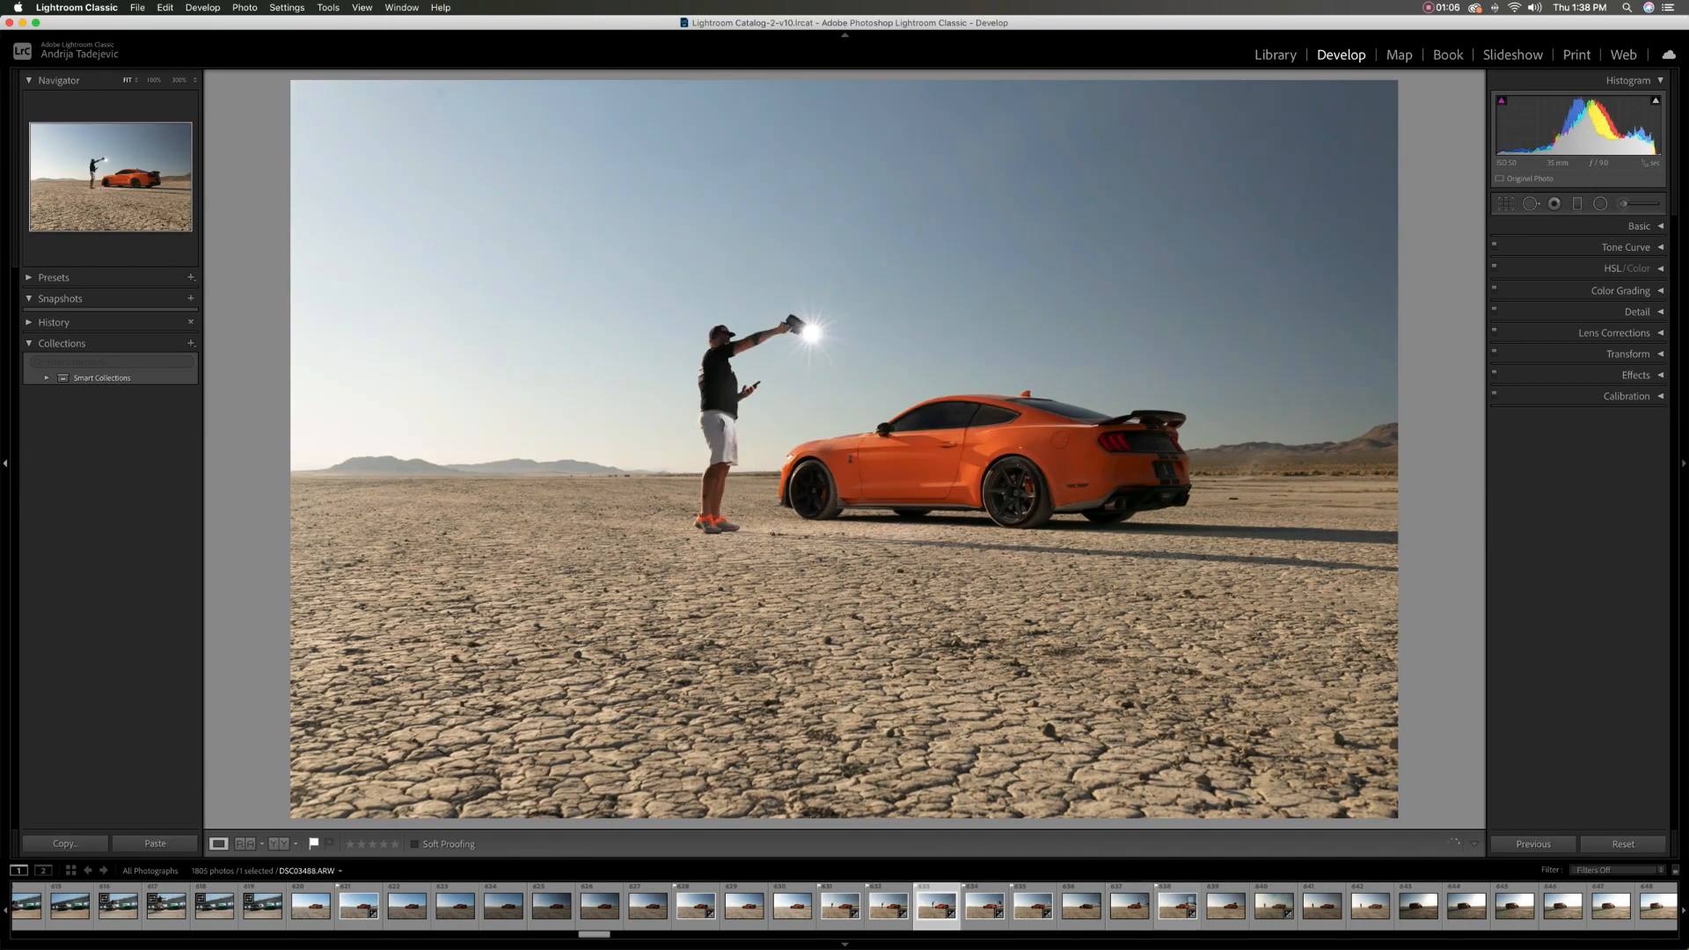
{"action": "left_click", "coordinate": [1184, 900]}
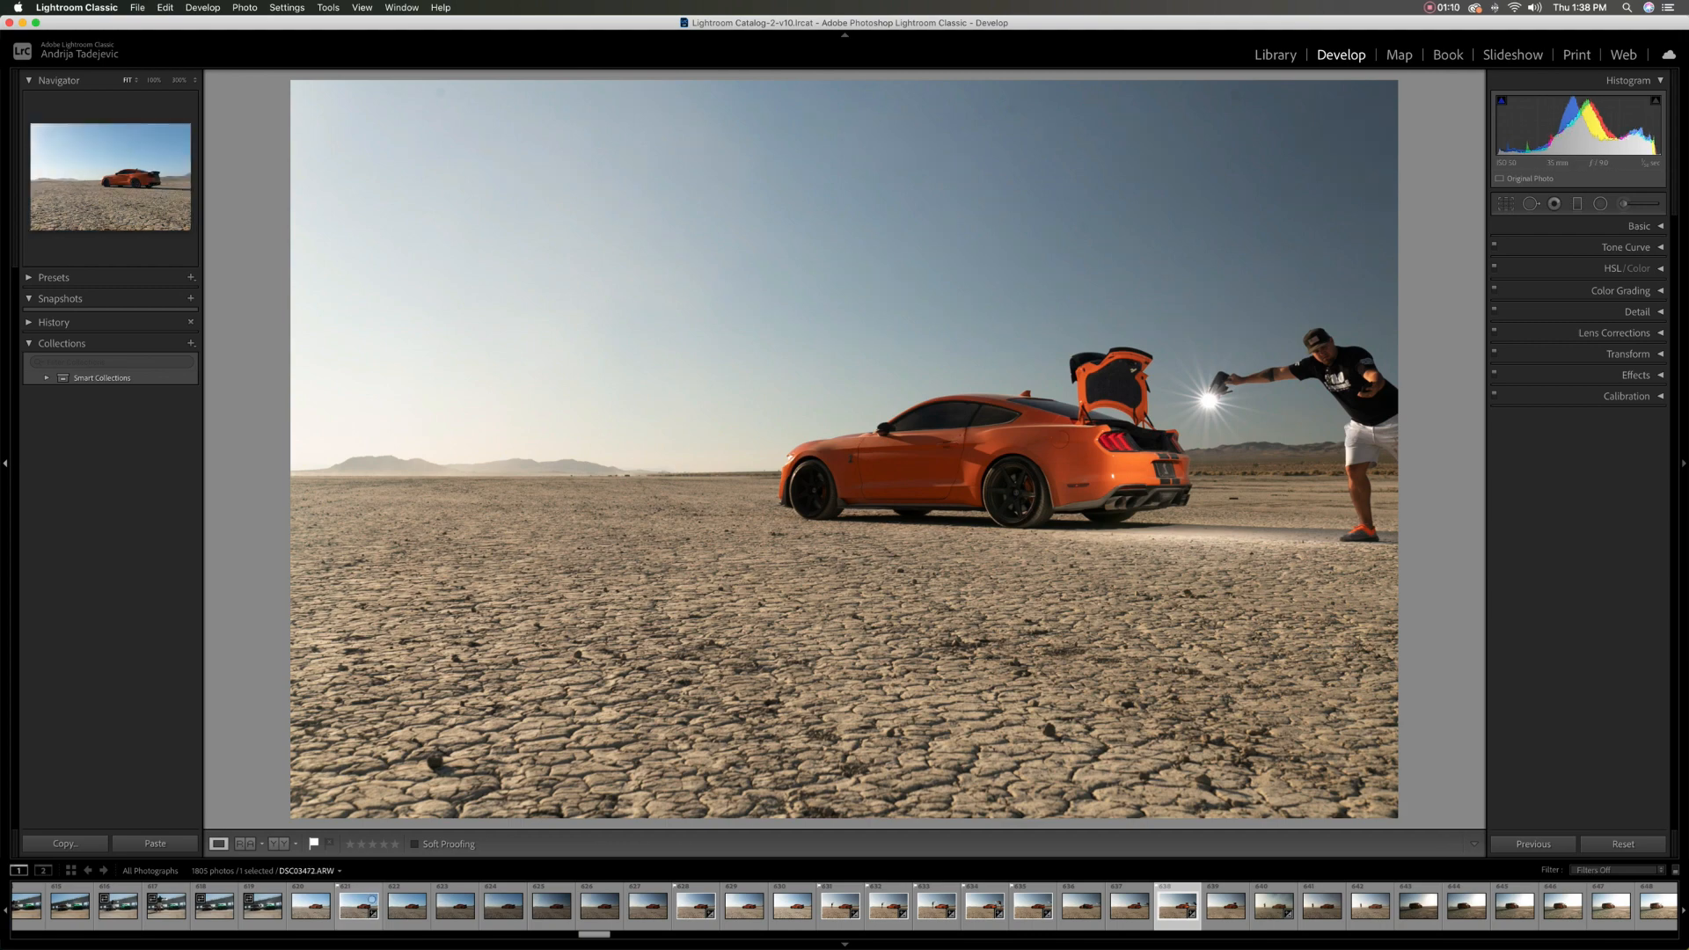
{"action": "left_click", "coordinate": [359, 904]}
{"action": "left_click", "coordinate": [695, 905]}
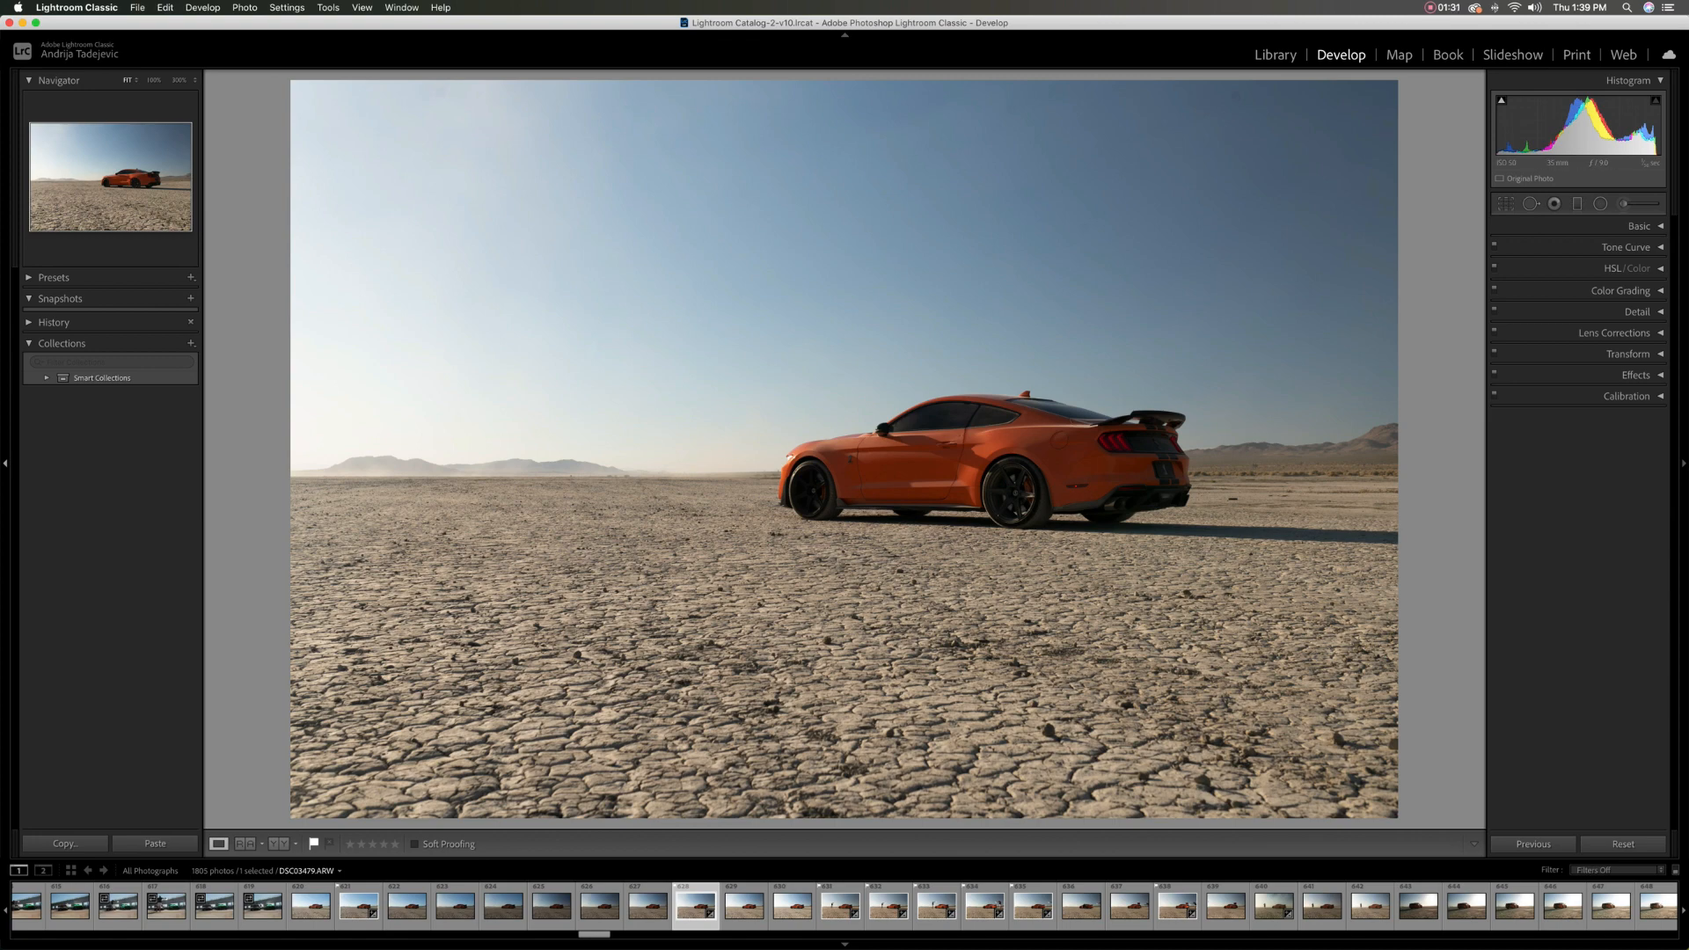
Select both base exposures and the six flash-lit shots, with DSC03472.ARW as the active photo
{"action": "left_click", "coordinate": [169, 906]}
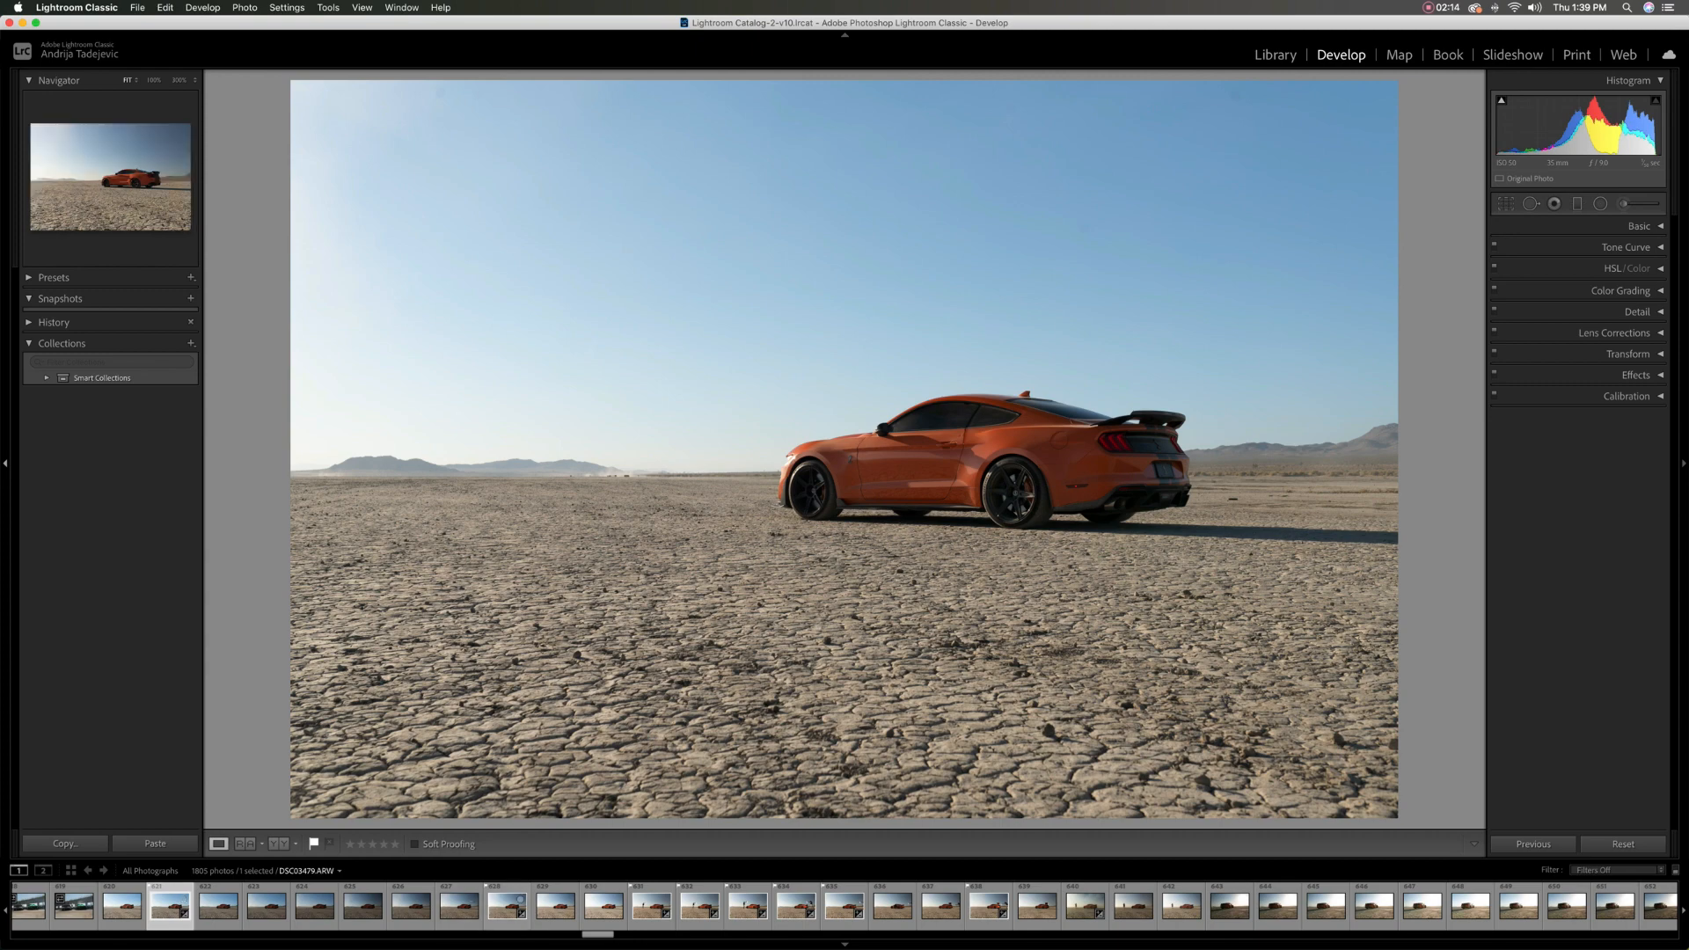
{"action": "left_click", "coordinate": [509, 905], "text": "super"}
{"action": "left_click", "coordinate": [664, 900], "text": "super"}
{"action": "left_click", "coordinate": [700, 904], "text": "super"}
{"action": "left_click", "coordinate": [748, 904], "text": "super"}
{"action": "left_click", "coordinate": [797, 904], "text": "super"}
{"action": "left_click", "coordinate": [845, 904], "text": "super"}
{"action": "left_click", "coordinate": [1001, 901], "text": "super"}
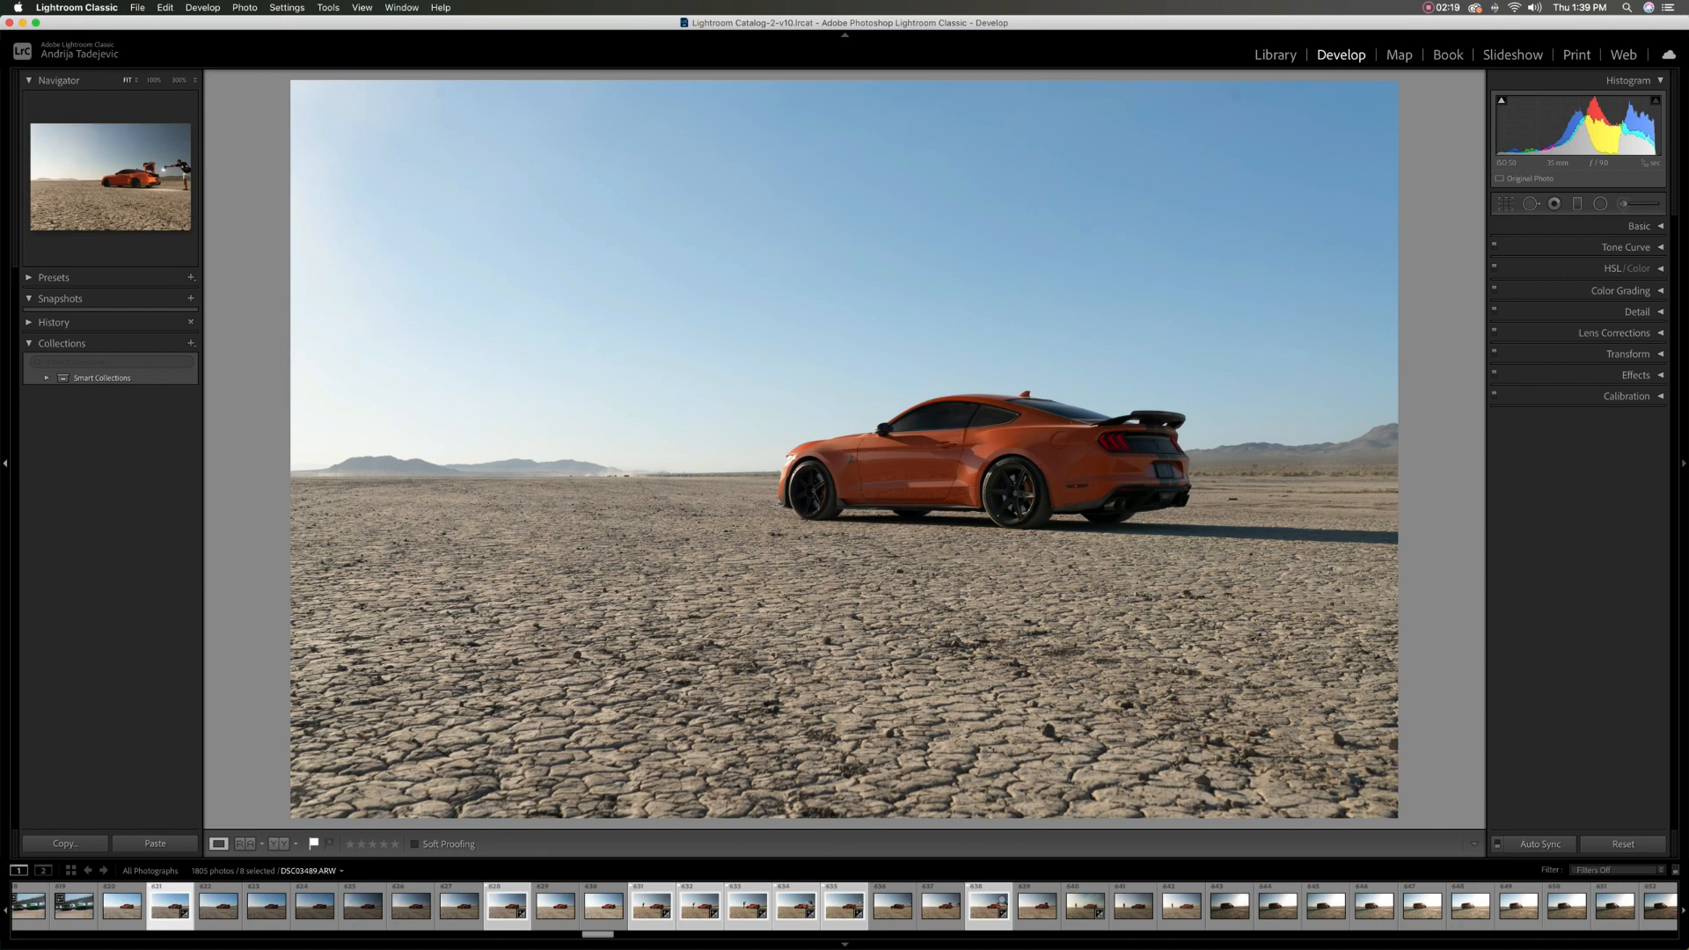
Check the lens profile corrections and try the Level Upright correction on the active photo
{"action": "left_click", "coordinate": [1614, 333]}
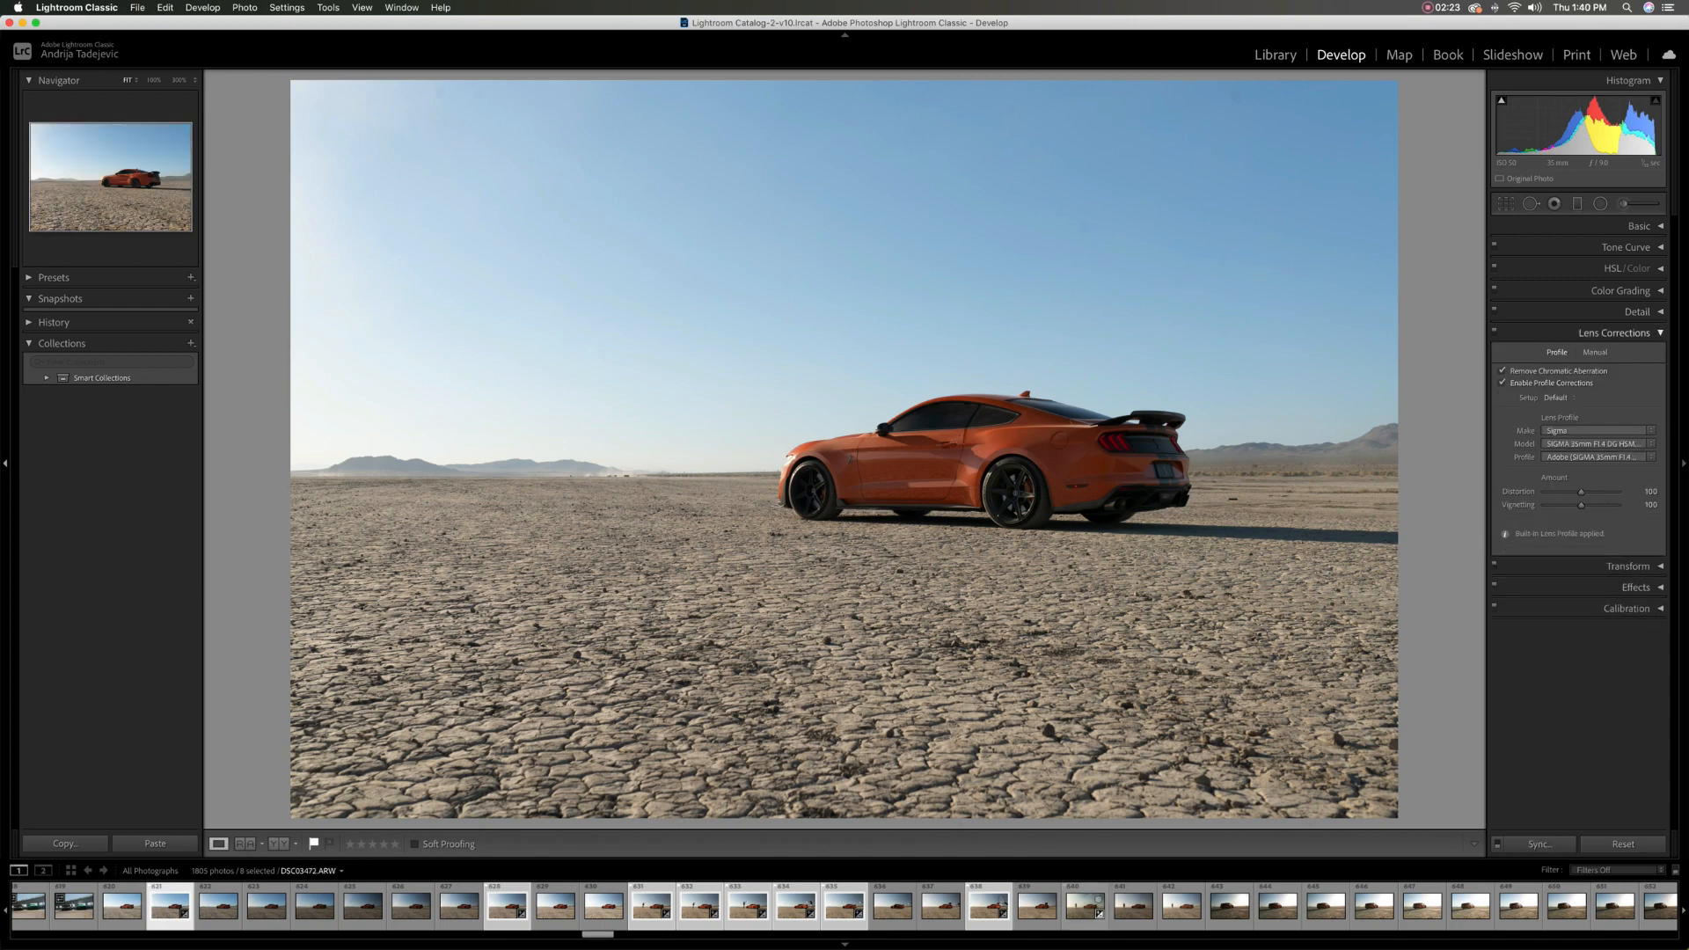
{"action": "left_click", "coordinate": [1615, 333]}
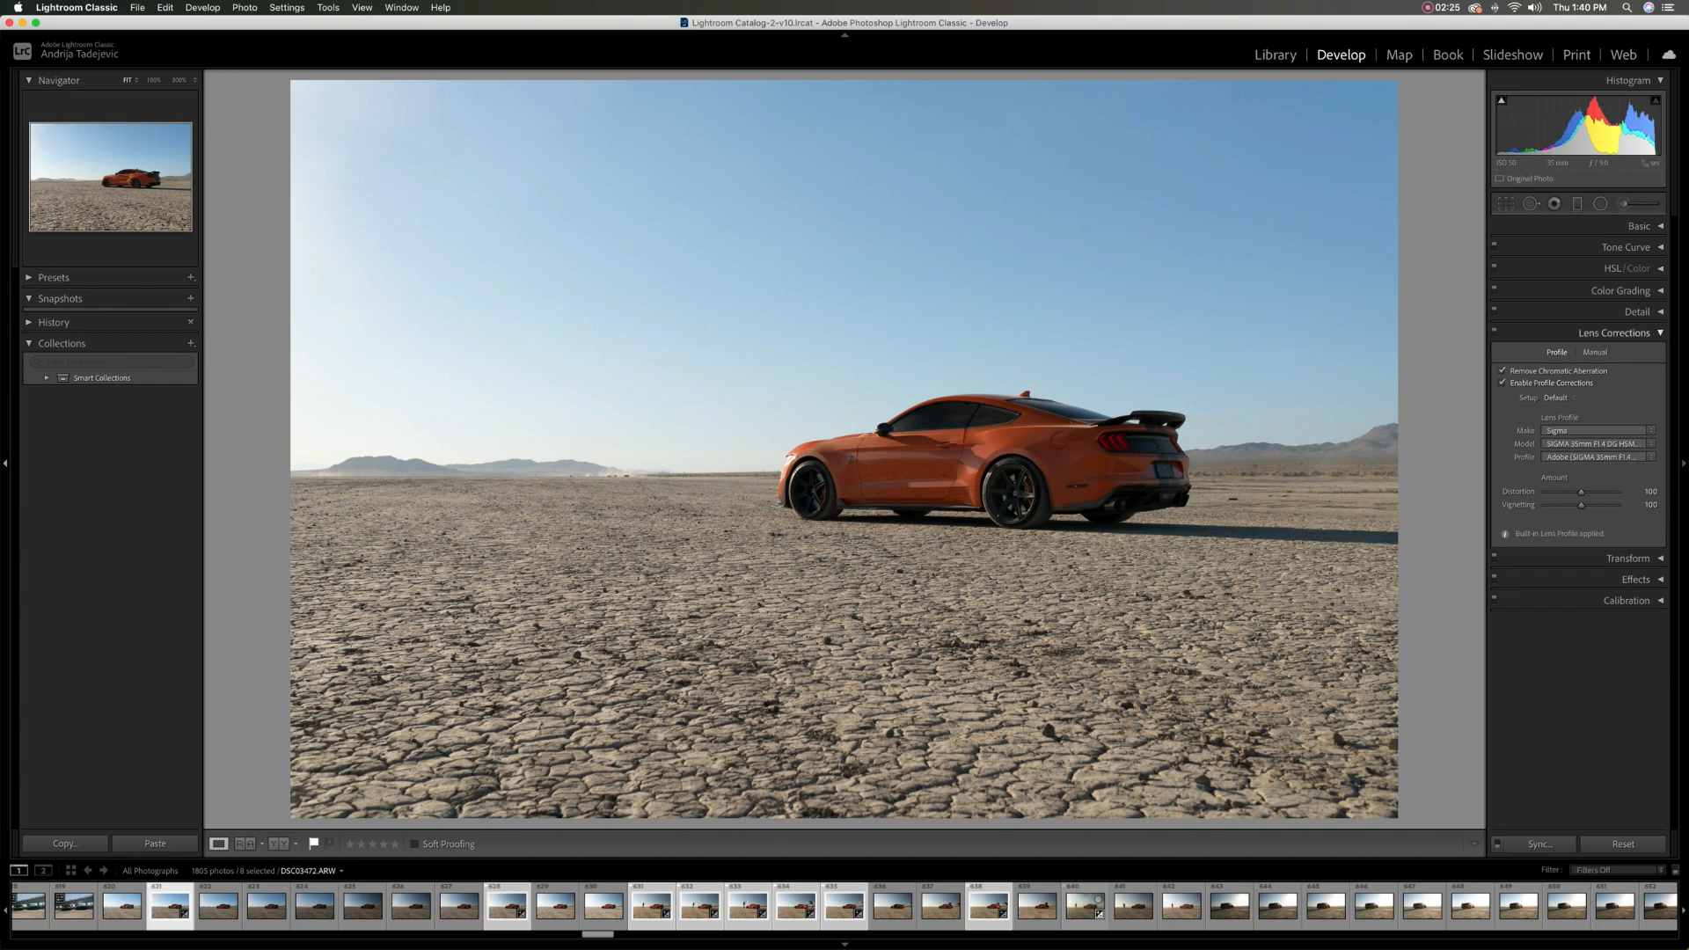
{"action": "left_click", "coordinate": [1627, 353]}
{"action": "left_click", "coordinate": [1527, 409]}
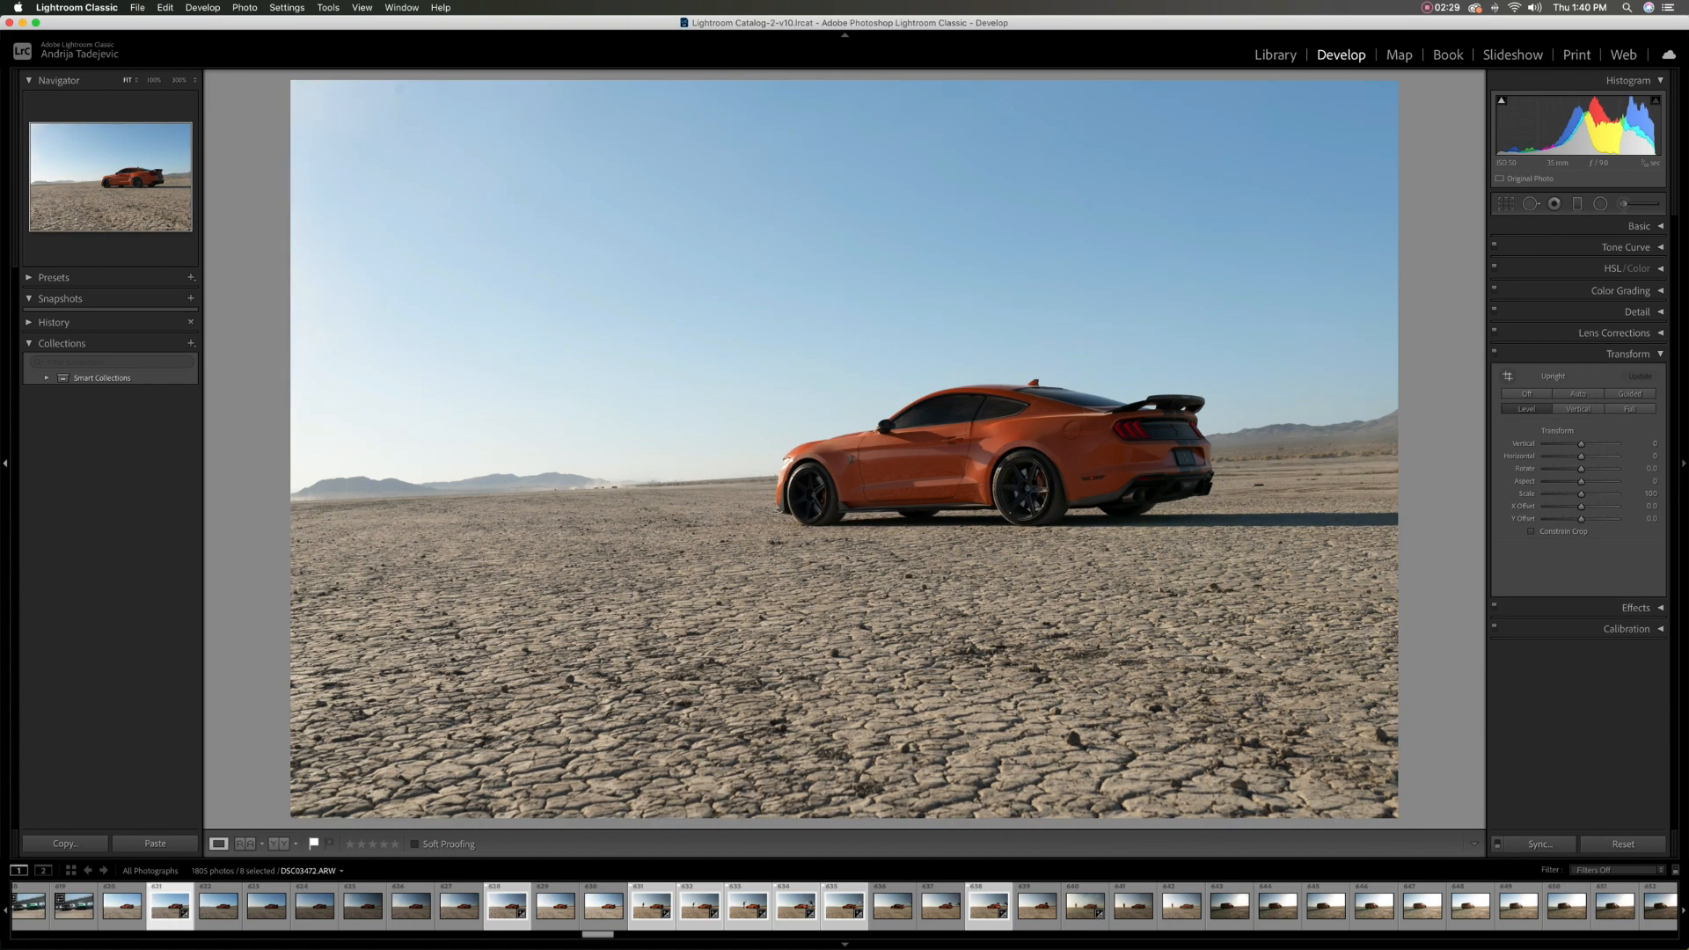
{"action": "left_click", "coordinate": [1527, 394]}
{"action": "left_click", "coordinate": [1627, 354]}
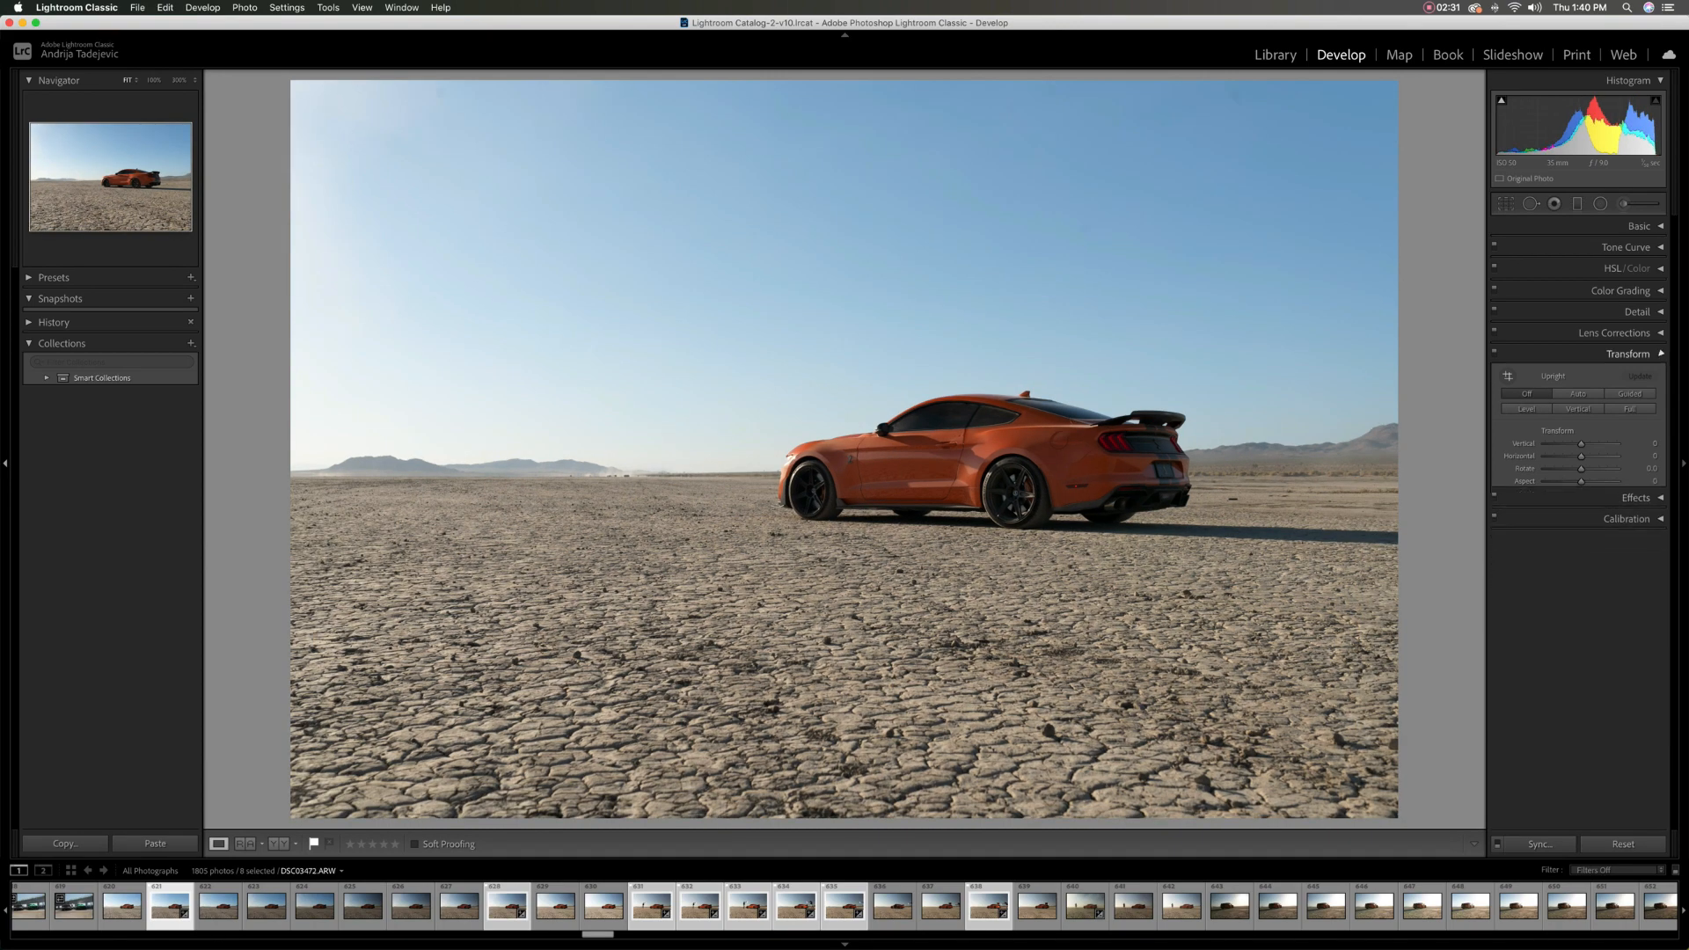
Synchronize the develop settings across the eight selected photos and open them as layers in Photoshop
{"action": "left_click", "coordinate": [1539, 844]}
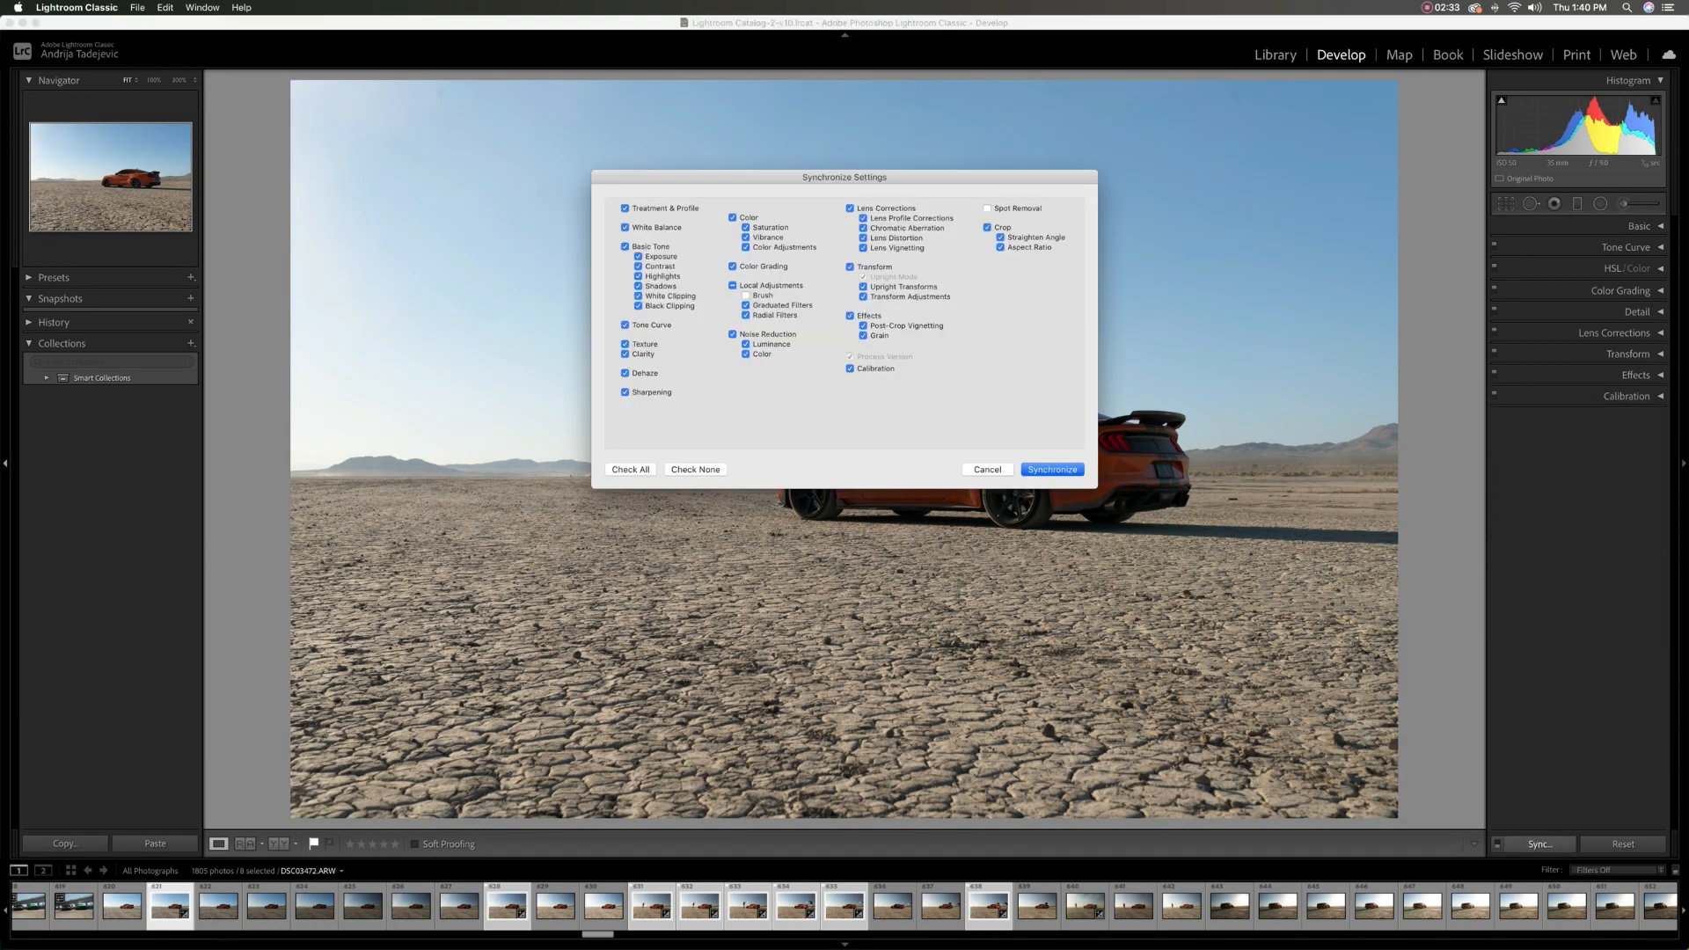
{"action": "left_click", "coordinate": [1052, 467]}
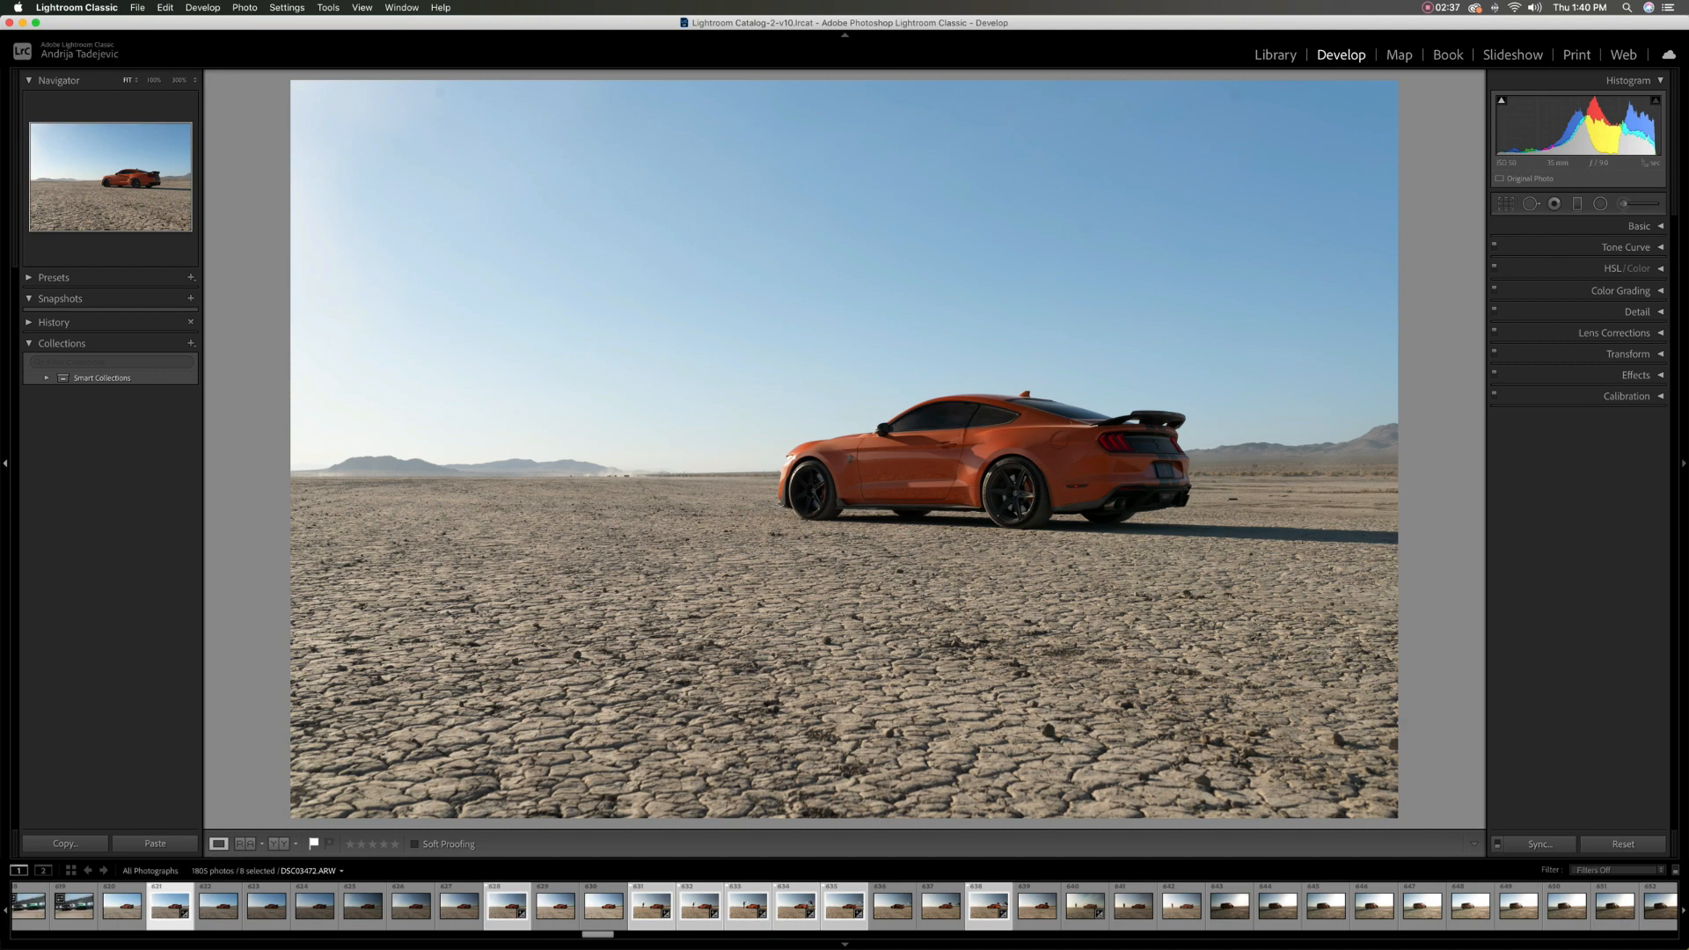
{"action": "right_click", "coordinate": [800, 907]}
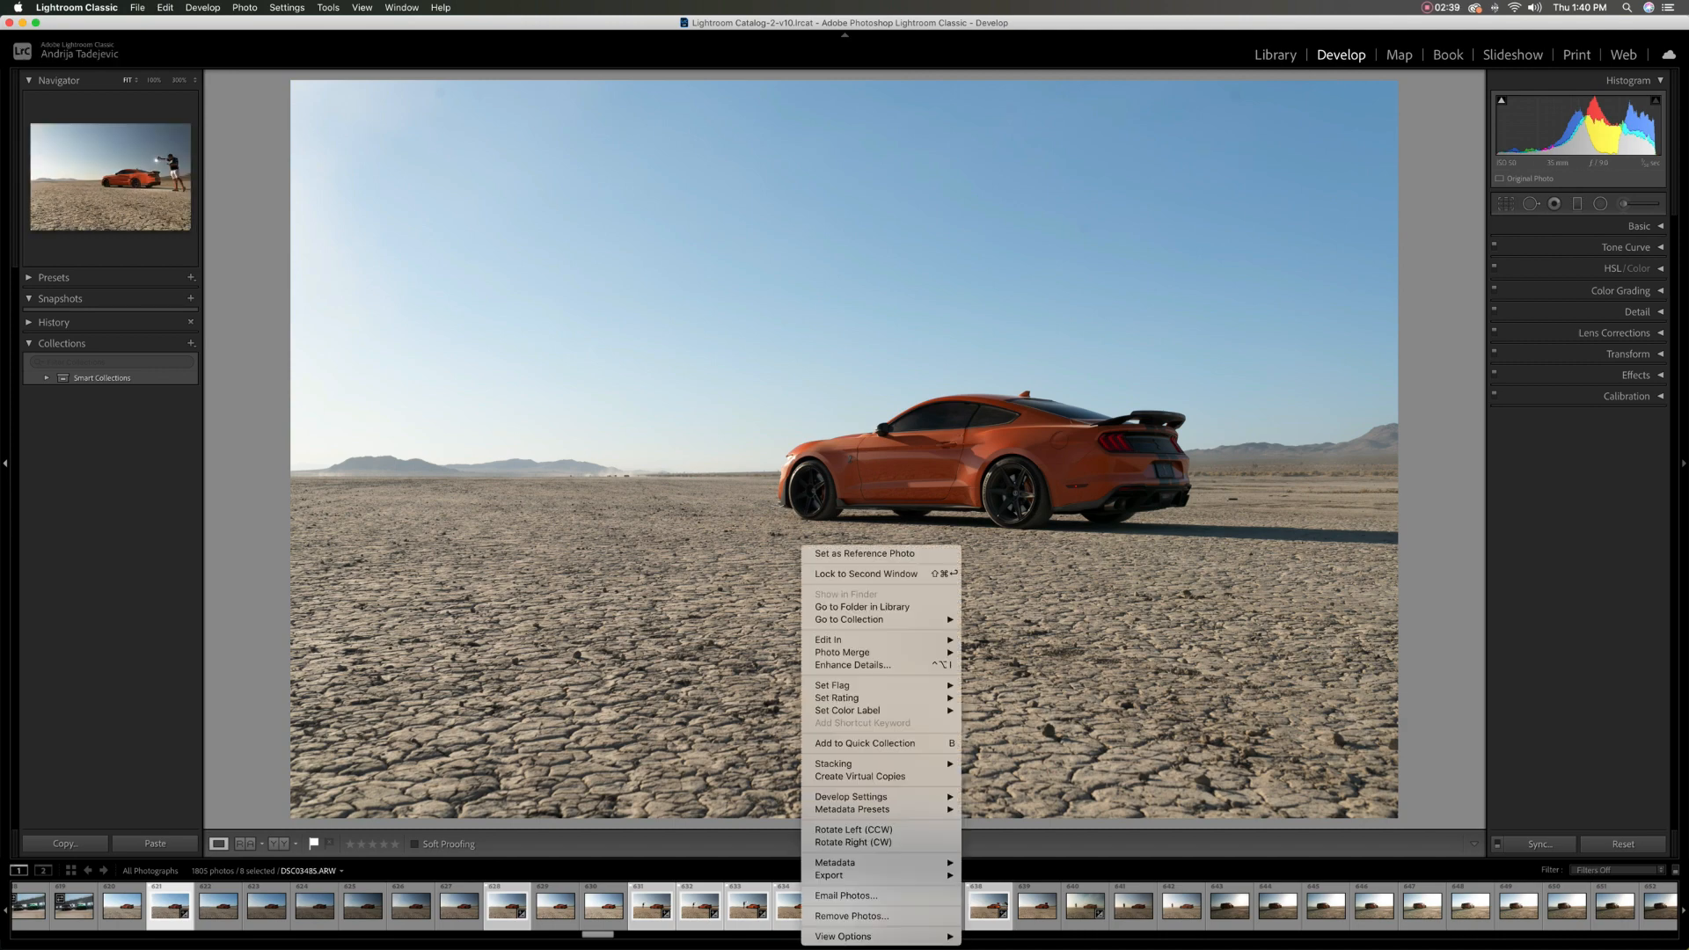
{"action": "mouse_move", "coordinate": [880, 640]}
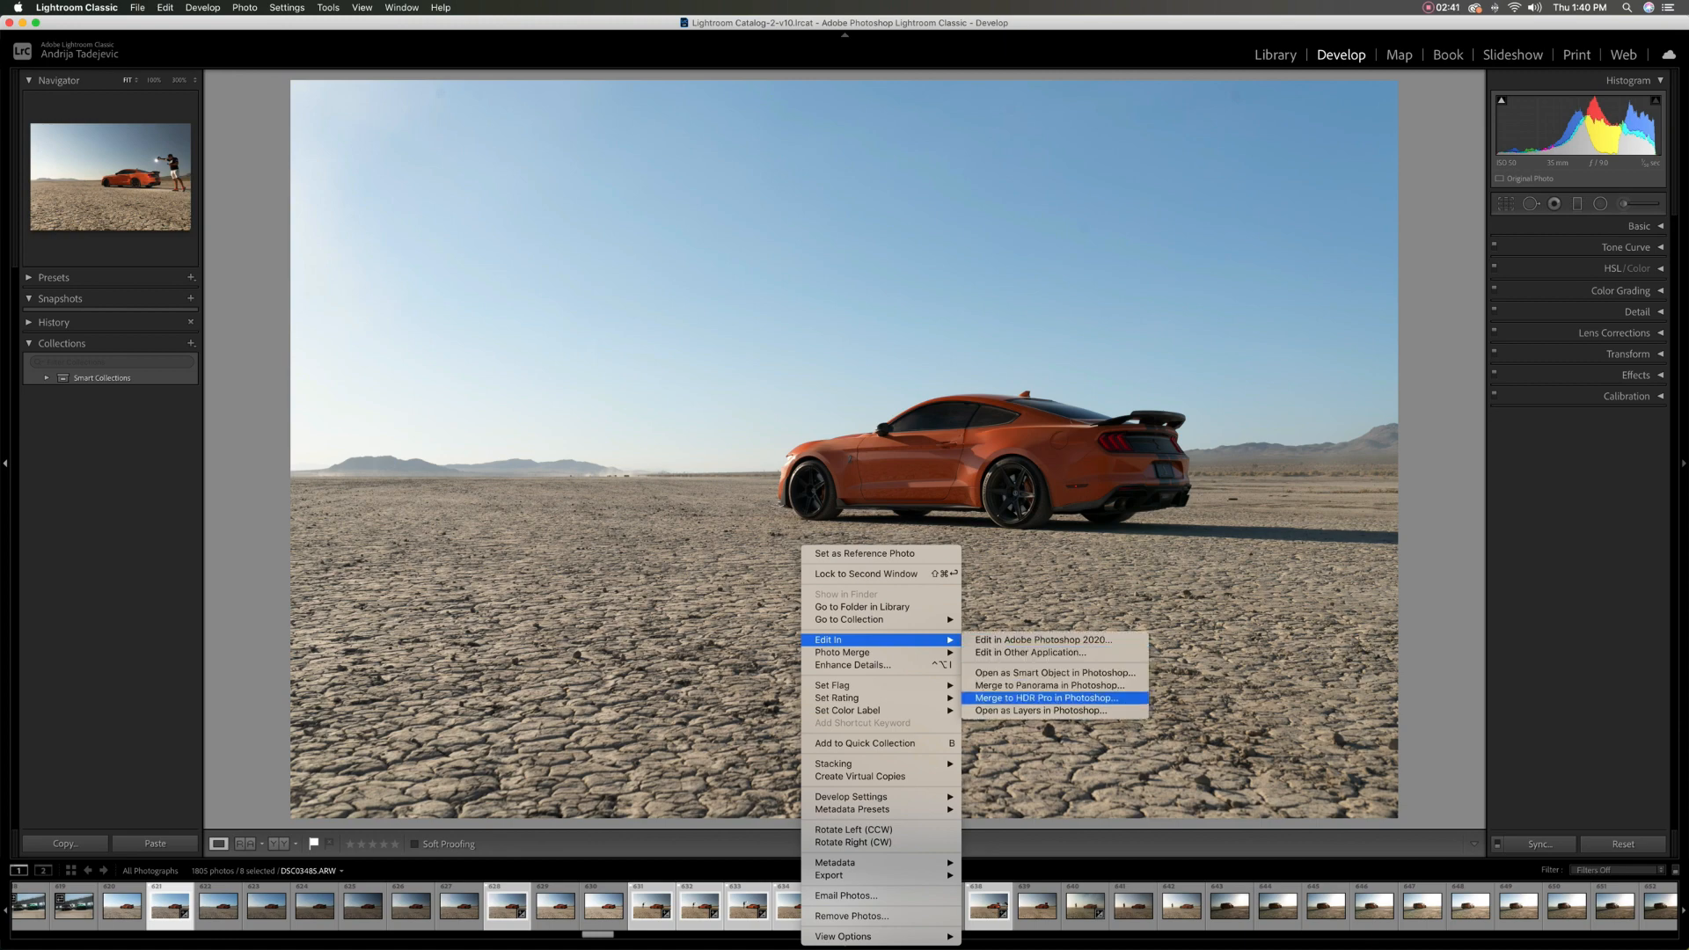
{"action": "left_click", "coordinate": [1046, 698]}
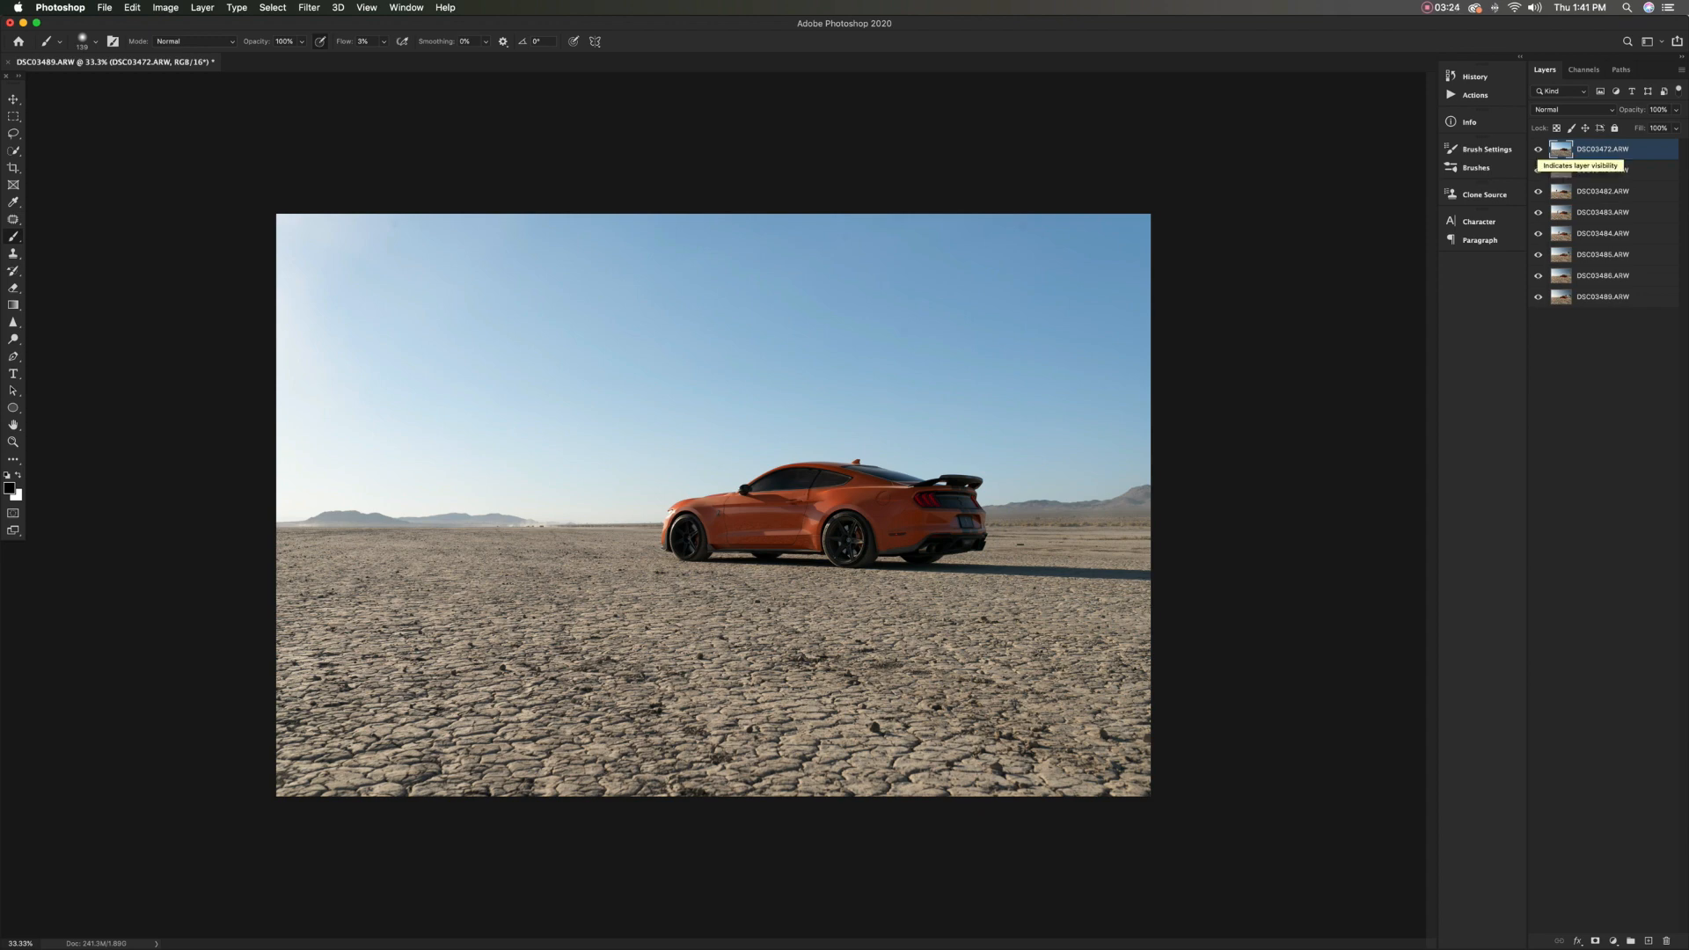
Compare the DSC03472.ARW layer with the layer beneath it by toggling its visibility
{"action": "left_click", "coordinate": [1538, 150]}
{"action": "left_click", "coordinate": [1538, 150]}
{"action": "left_click", "coordinate": [1538, 150]}
{"action": "left_click", "coordinate": [1537, 150]}
{"action": "left_click", "coordinate": [1537, 149]}
{"action": "left_click", "coordinate": [1538, 150]}
{"action": "left_click", "coordinate": [1538, 149]}
Rename the DSC03472.ARW layer as Base and the DSC03479.ARW layer as Base 2
{"action": "double_click", "coordinate": [1603, 150]}
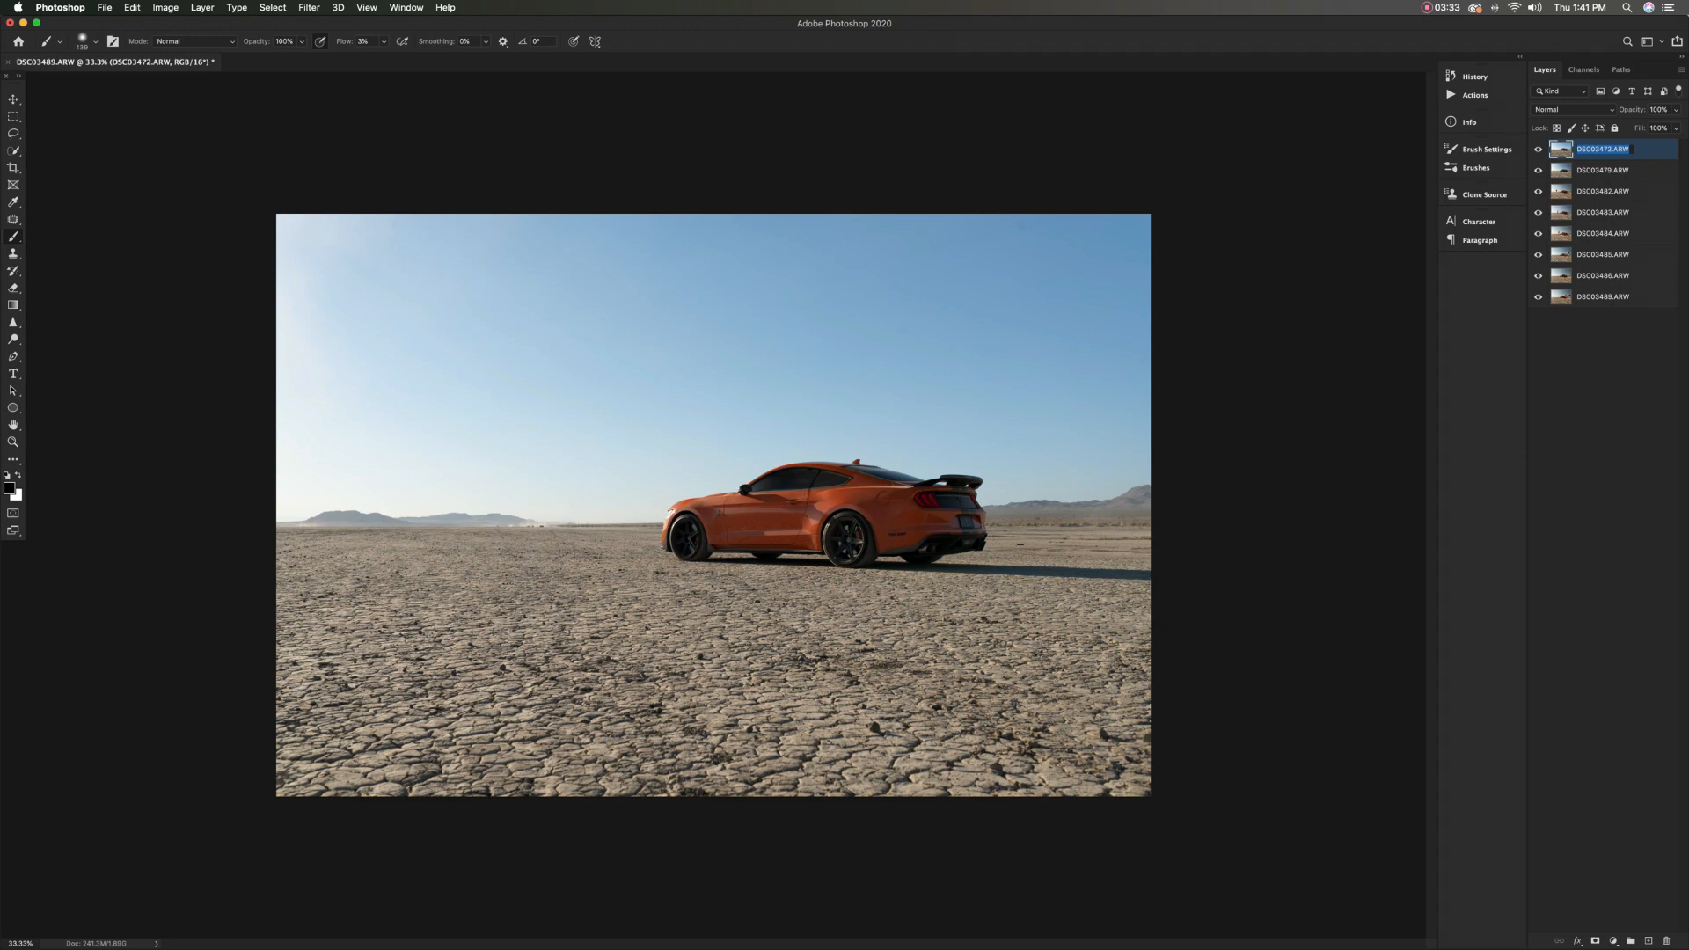
{"action": "type", "text": "Base"}
{"action": "key", "text": "Tab"}
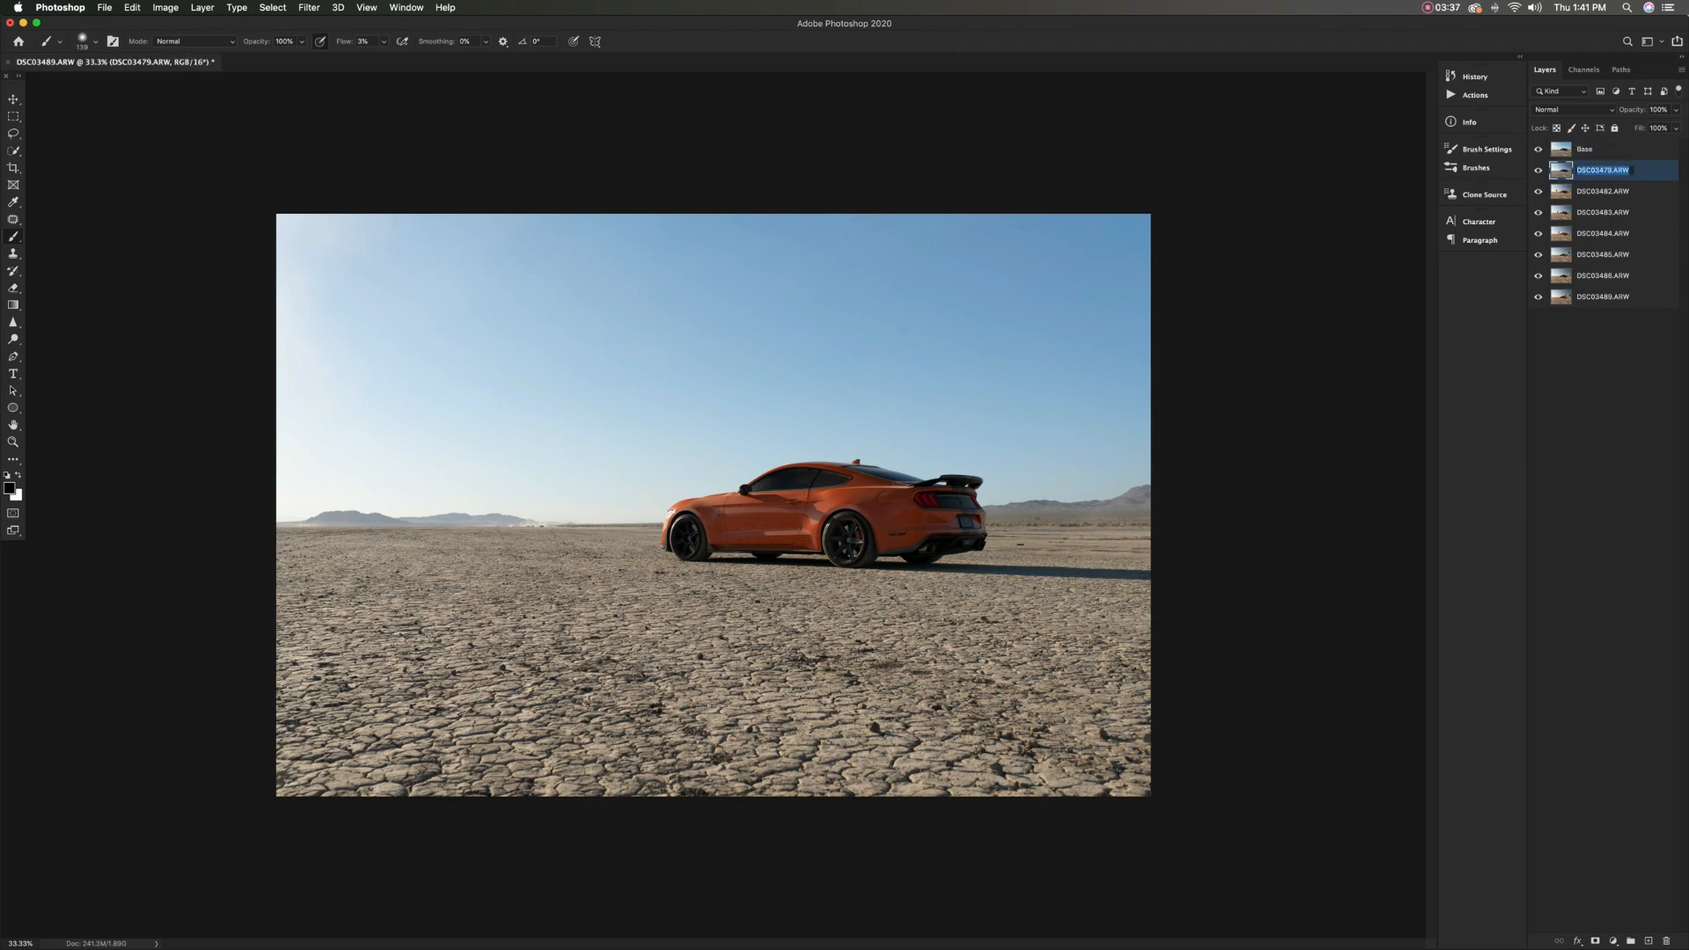
{"action": "type", "text": "Base 2"}
{"action": "key", "text": "Return"}
Hide every layer above DSC03489.ARW, including Base and Base 2
{"action": "left_click", "coordinate": [1537, 150]}
{"action": "left_click", "coordinate": [1537, 171]}
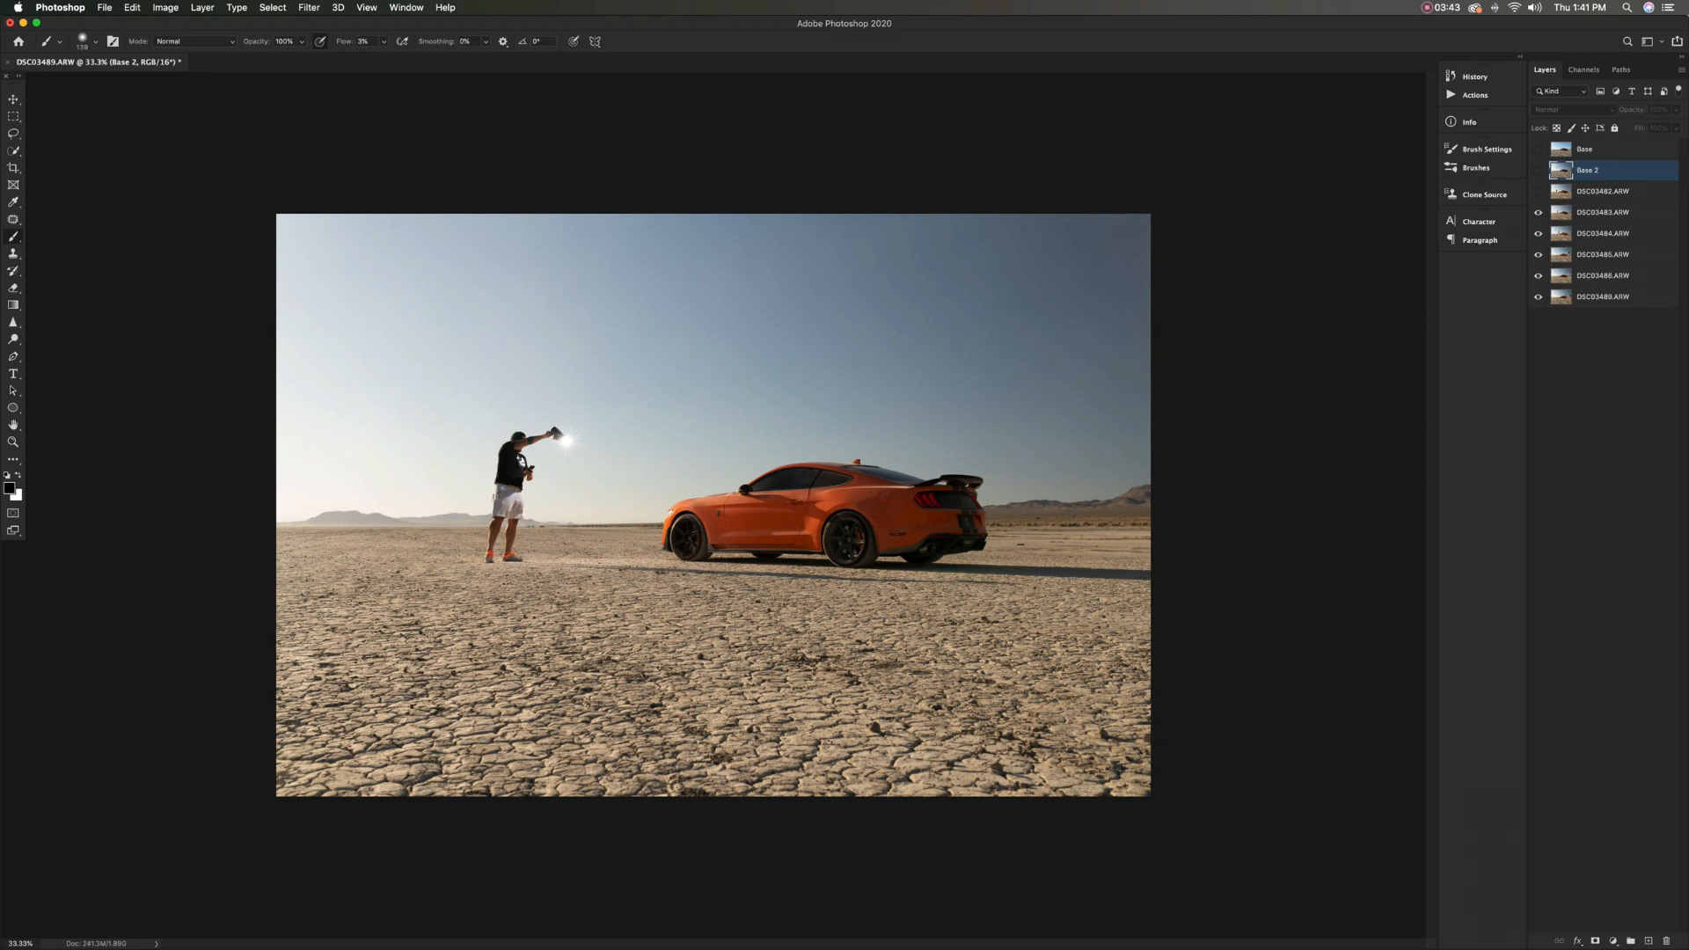
{"action": "left_click", "coordinate": [1538, 212]}
{"action": "left_click", "coordinate": [1537, 234]}
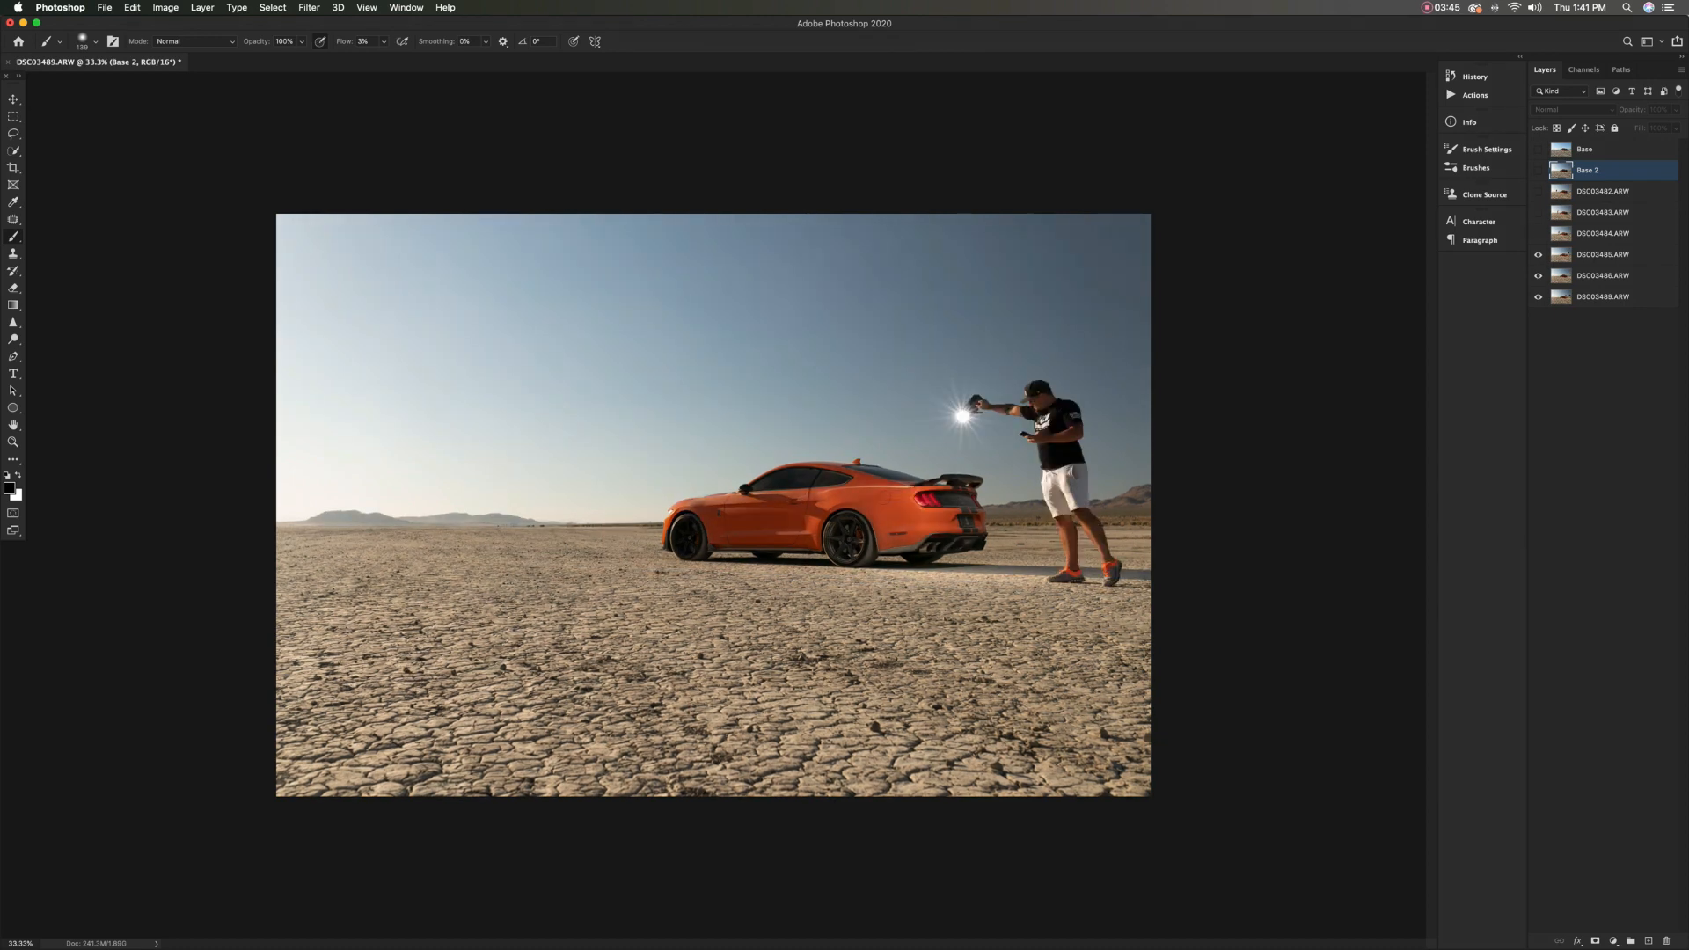
{"action": "left_click", "coordinate": [1538, 255]}
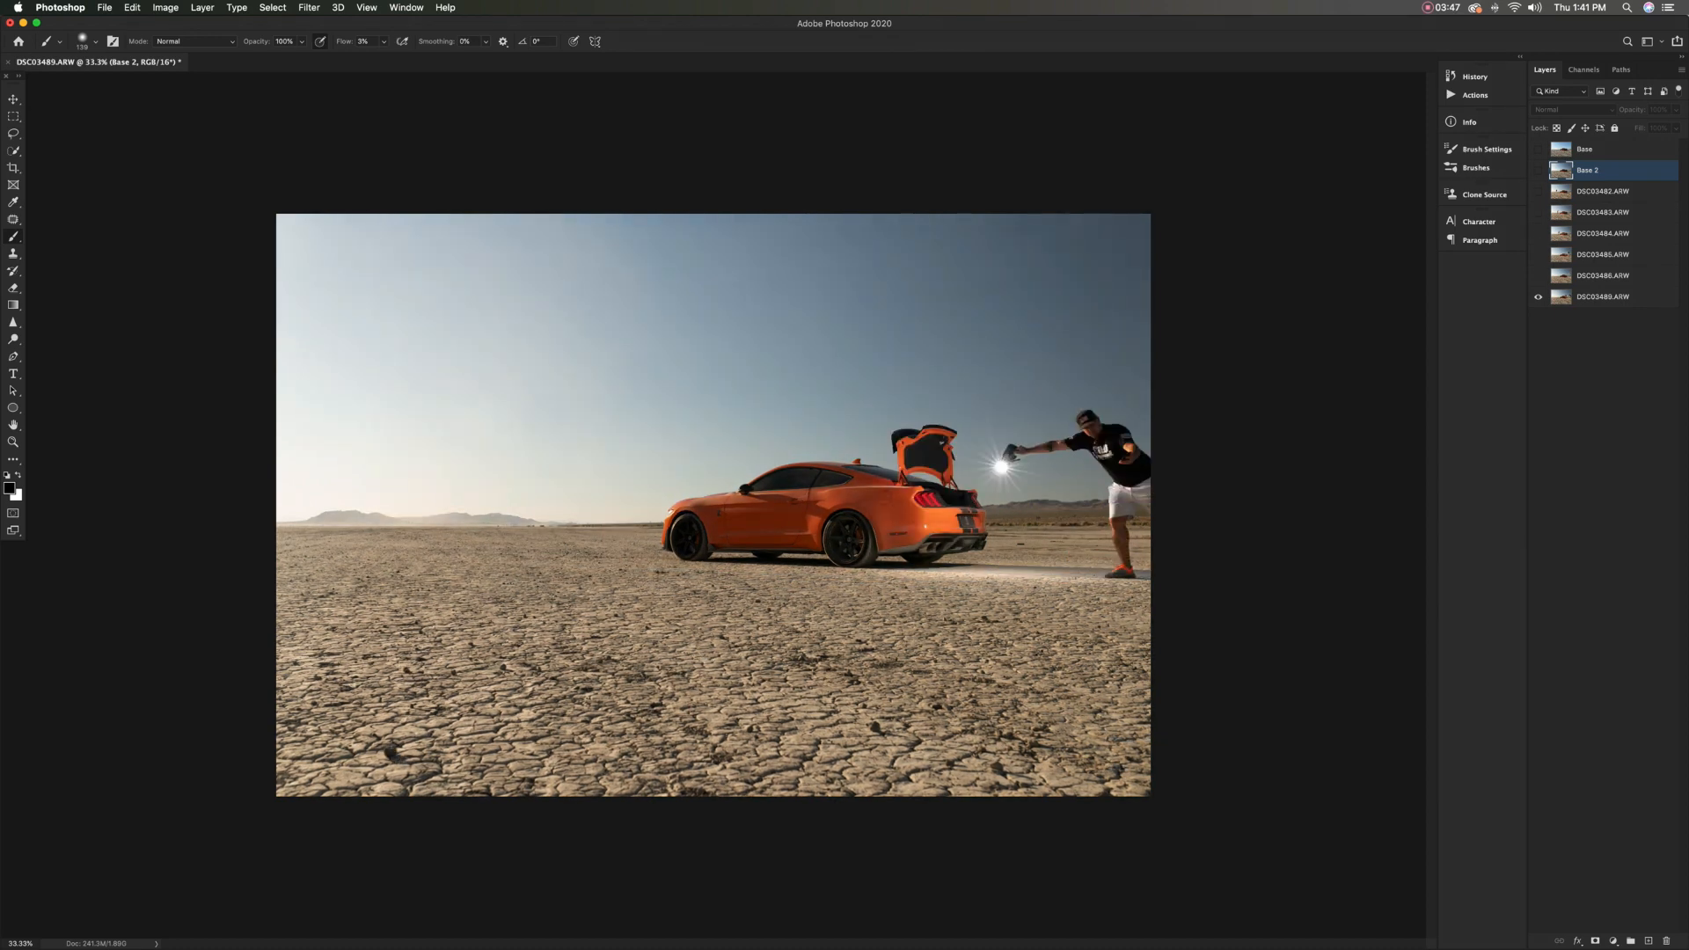
Show the DSC03482.ARW layer and rename it Front
{"action": "left_click", "coordinate": [1537, 191]}
{"action": "double_click", "coordinate": [1605, 191]}
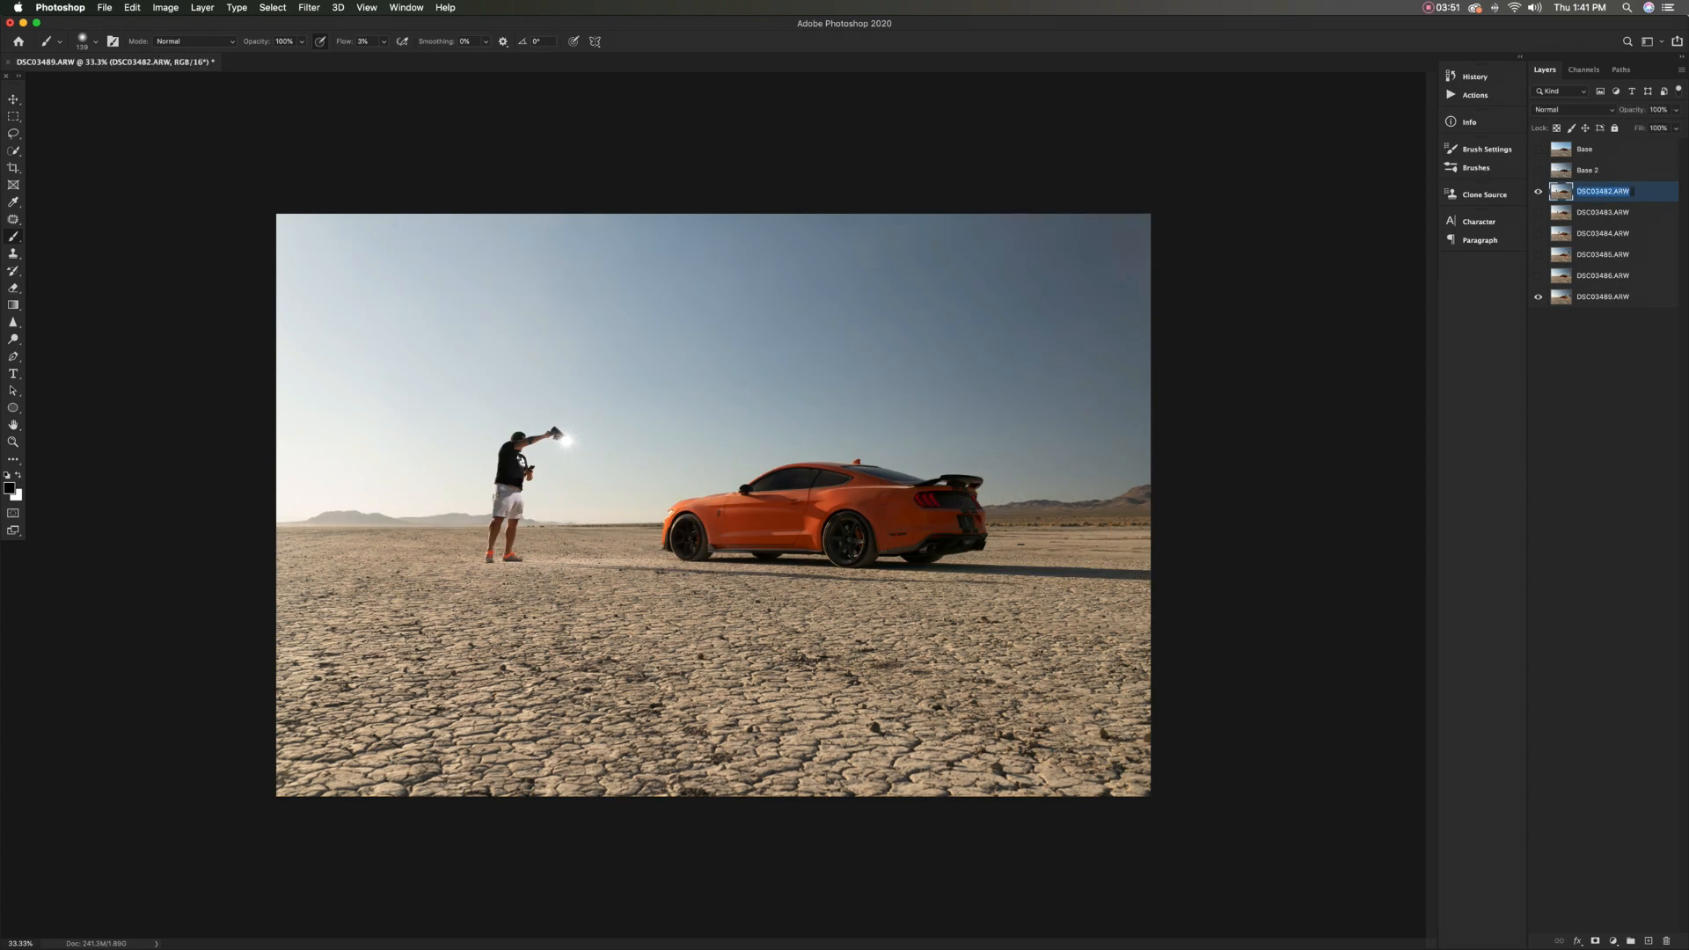
{"action": "type", "text": "Front"}
{"action": "key", "text": "Tab"}
Show DSC03483.ARW in place of the Front layer and rename it Front 2
{"action": "left_click", "coordinate": [1538, 191]}
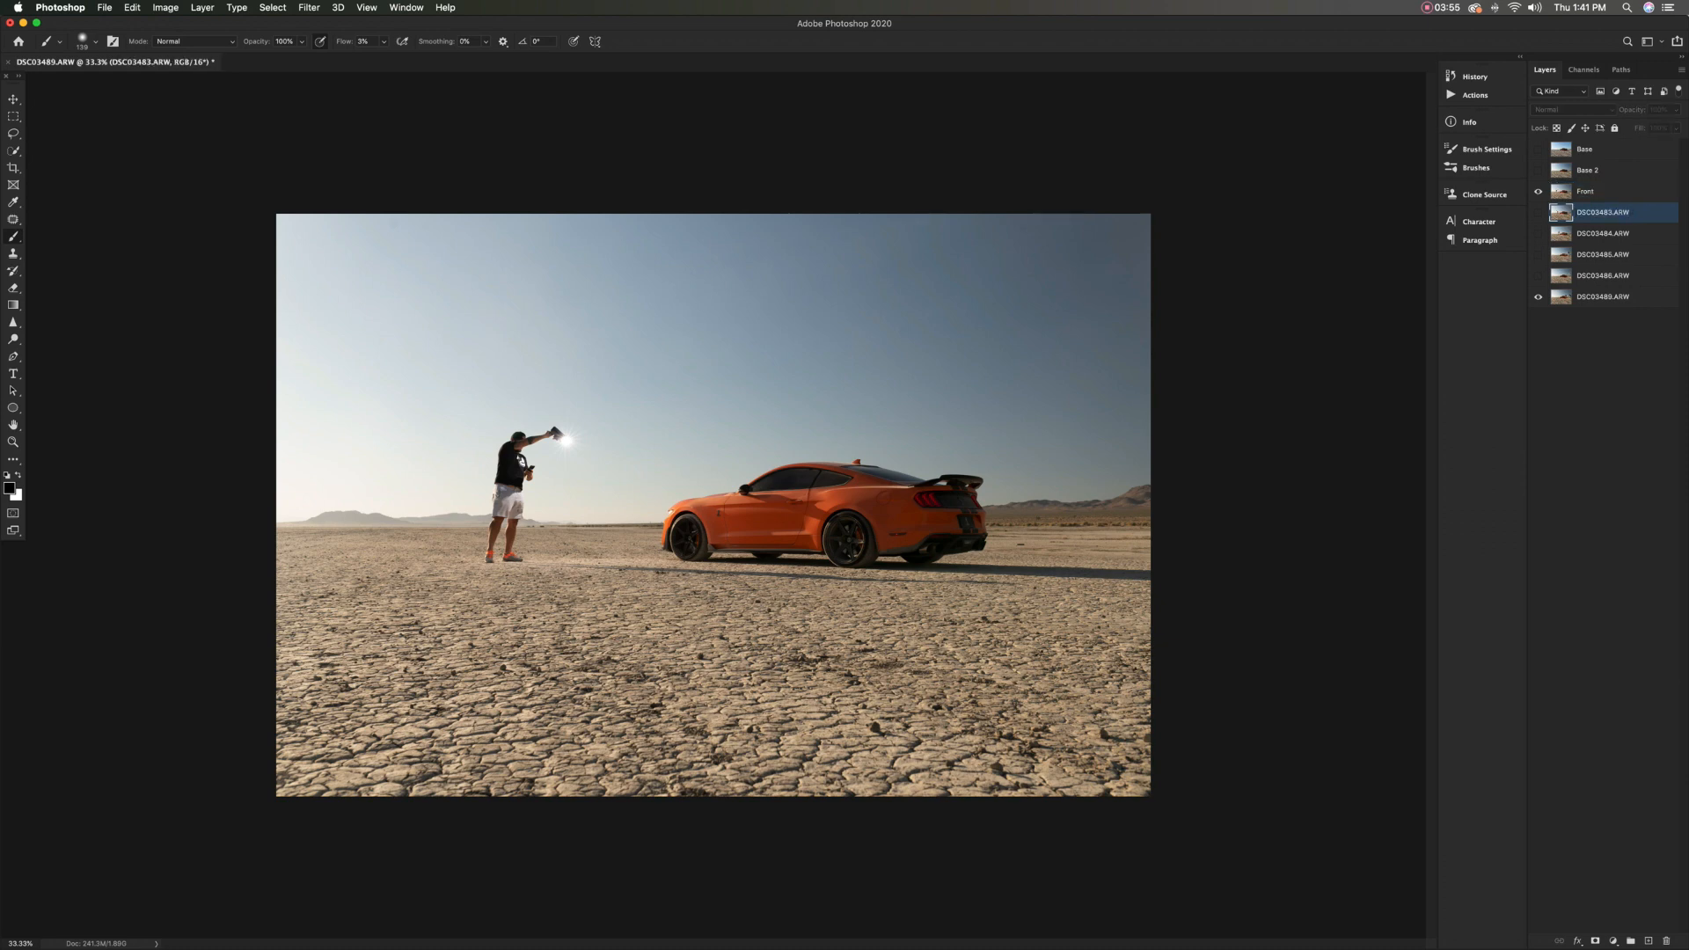
{"action": "left_click", "coordinate": [1537, 212]}
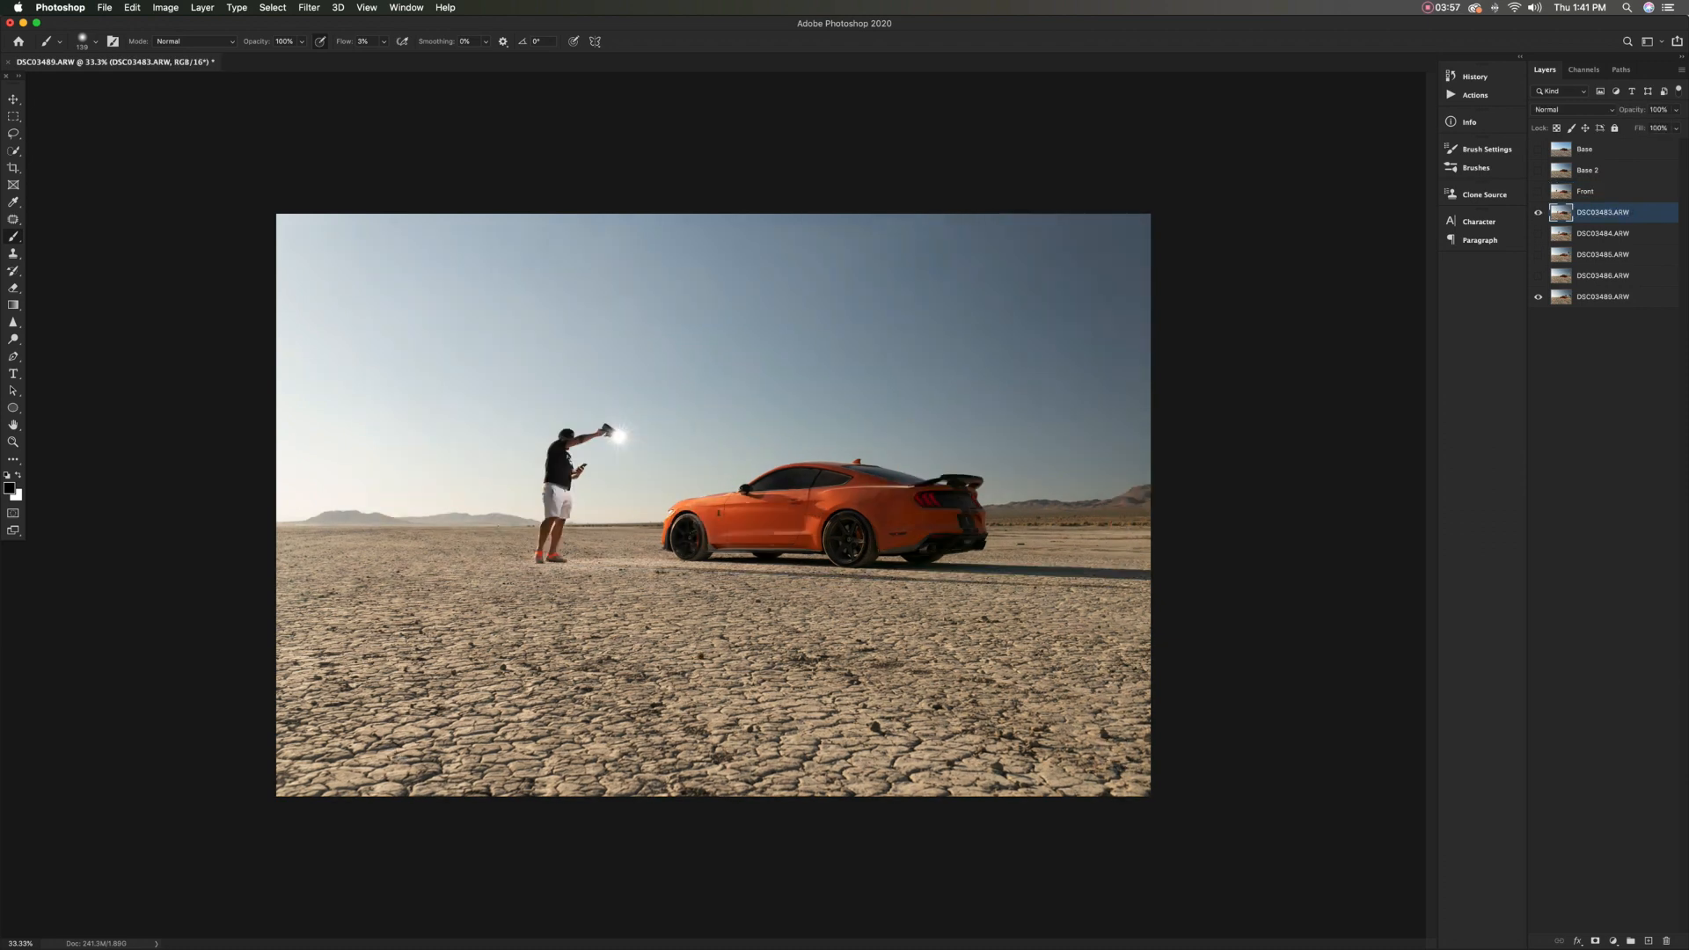
{"action": "double_click", "coordinate": [1603, 212]}
{"action": "type", "text": "Front 2"}
{"action": "key", "text": "Return"}
Show DSC03484.ARW in place of the Front 2 layer and rename it Side
{"action": "left_click", "coordinate": [1537, 213]}
{"action": "left_click", "coordinate": [1538, 234]}
{"action": "double_click", "coordinate": [1631, 233]}
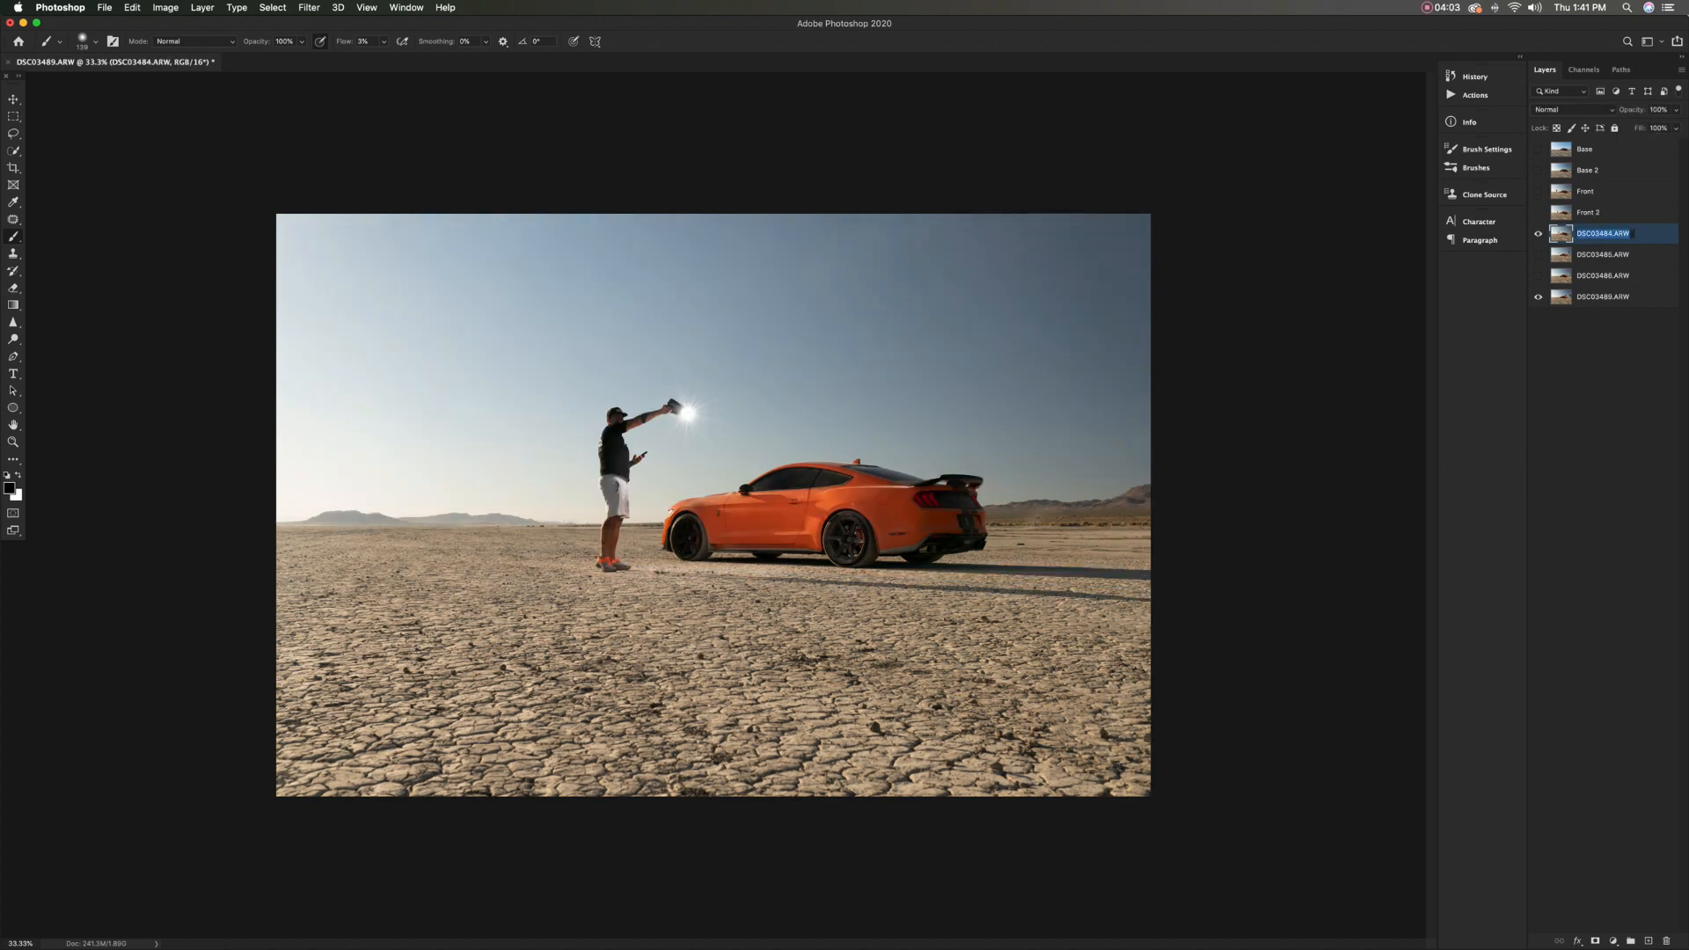
{"action": "type", "text": "Side"}
{"action": "key", "text": "Return"}
Show DSC03485.ARW in place of the Side layer and rename it Side 2
{"action": "left_click", "coordinate": [1537, 233]}
{"action": "left_click", "coordinate": [1538, 254]}
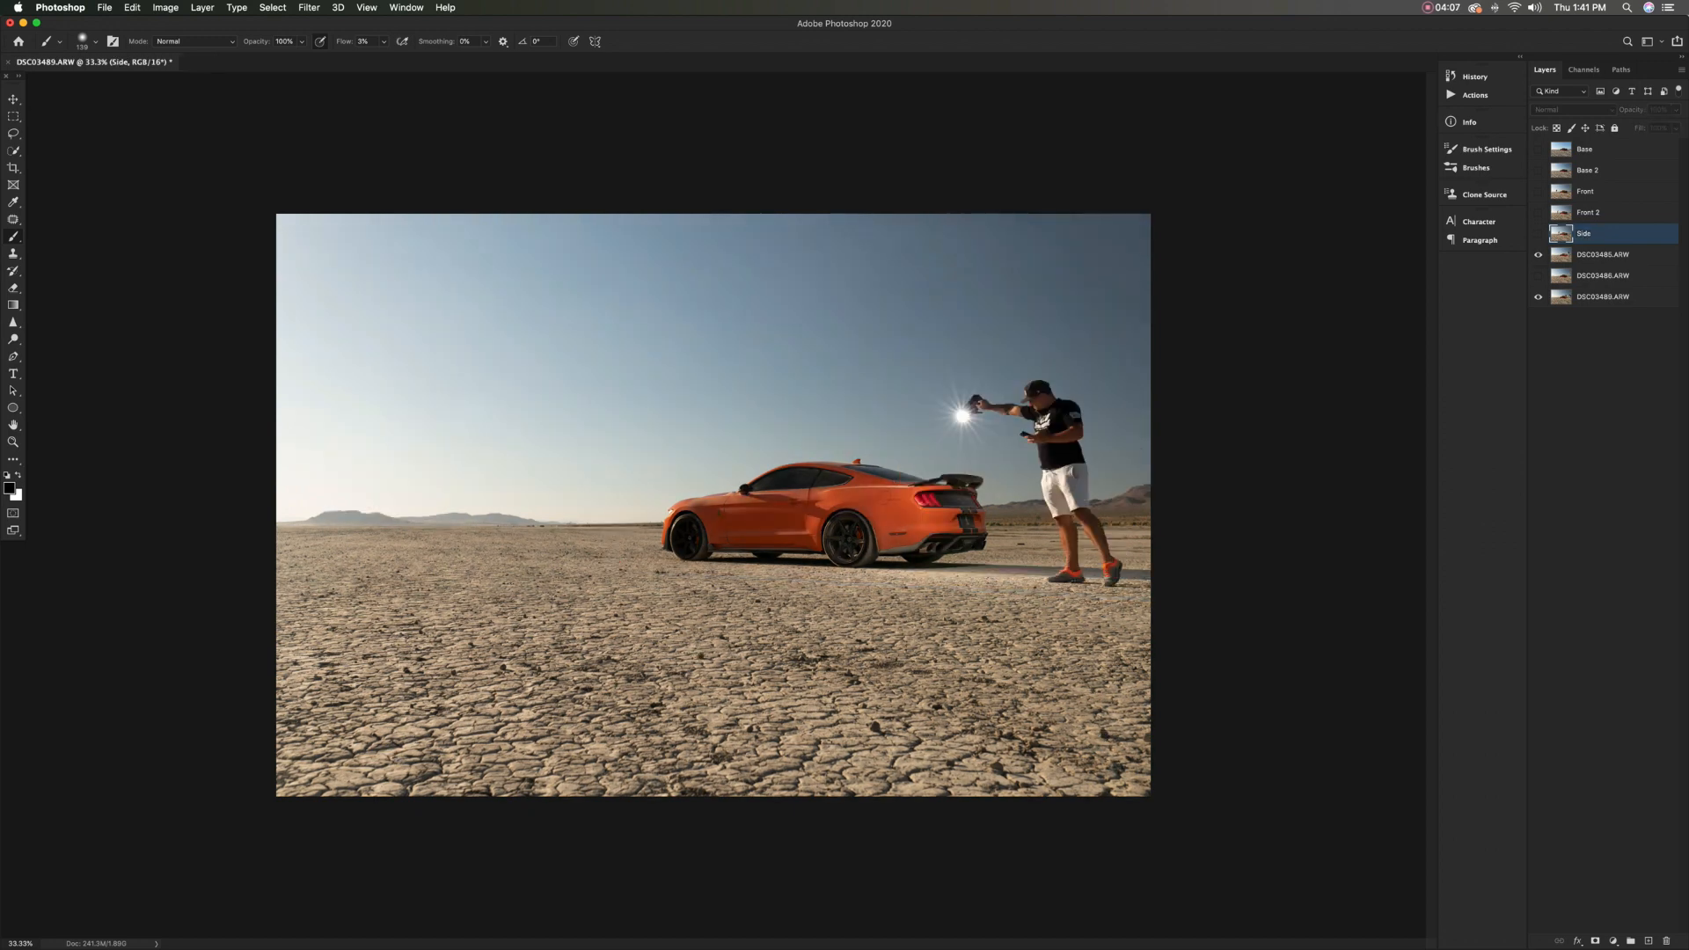
{"action": "double_click", "coordinate": [1625, 254]}
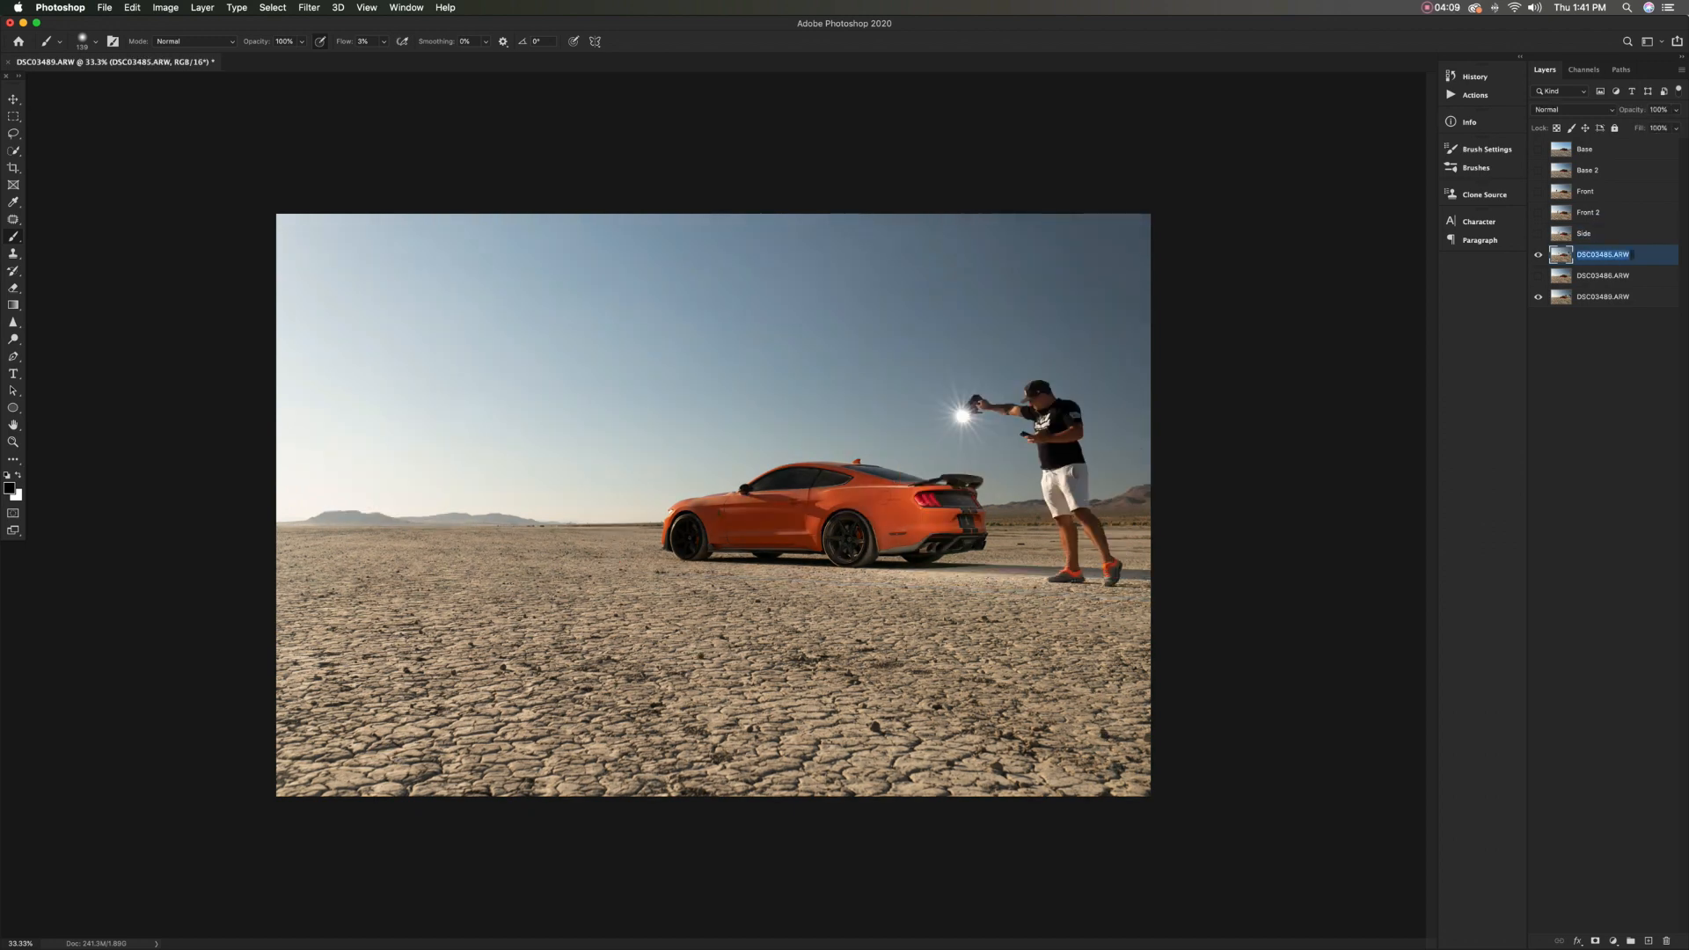
{"action": "type", "text": "Side 2"}
Show DSC03486.ARW in place of the Side 2 layer and rename it Rear
{"action": "left_click", "coordinate": [1538, 254]}
{"action": "left_click", "coordinate": [1538, 276]}
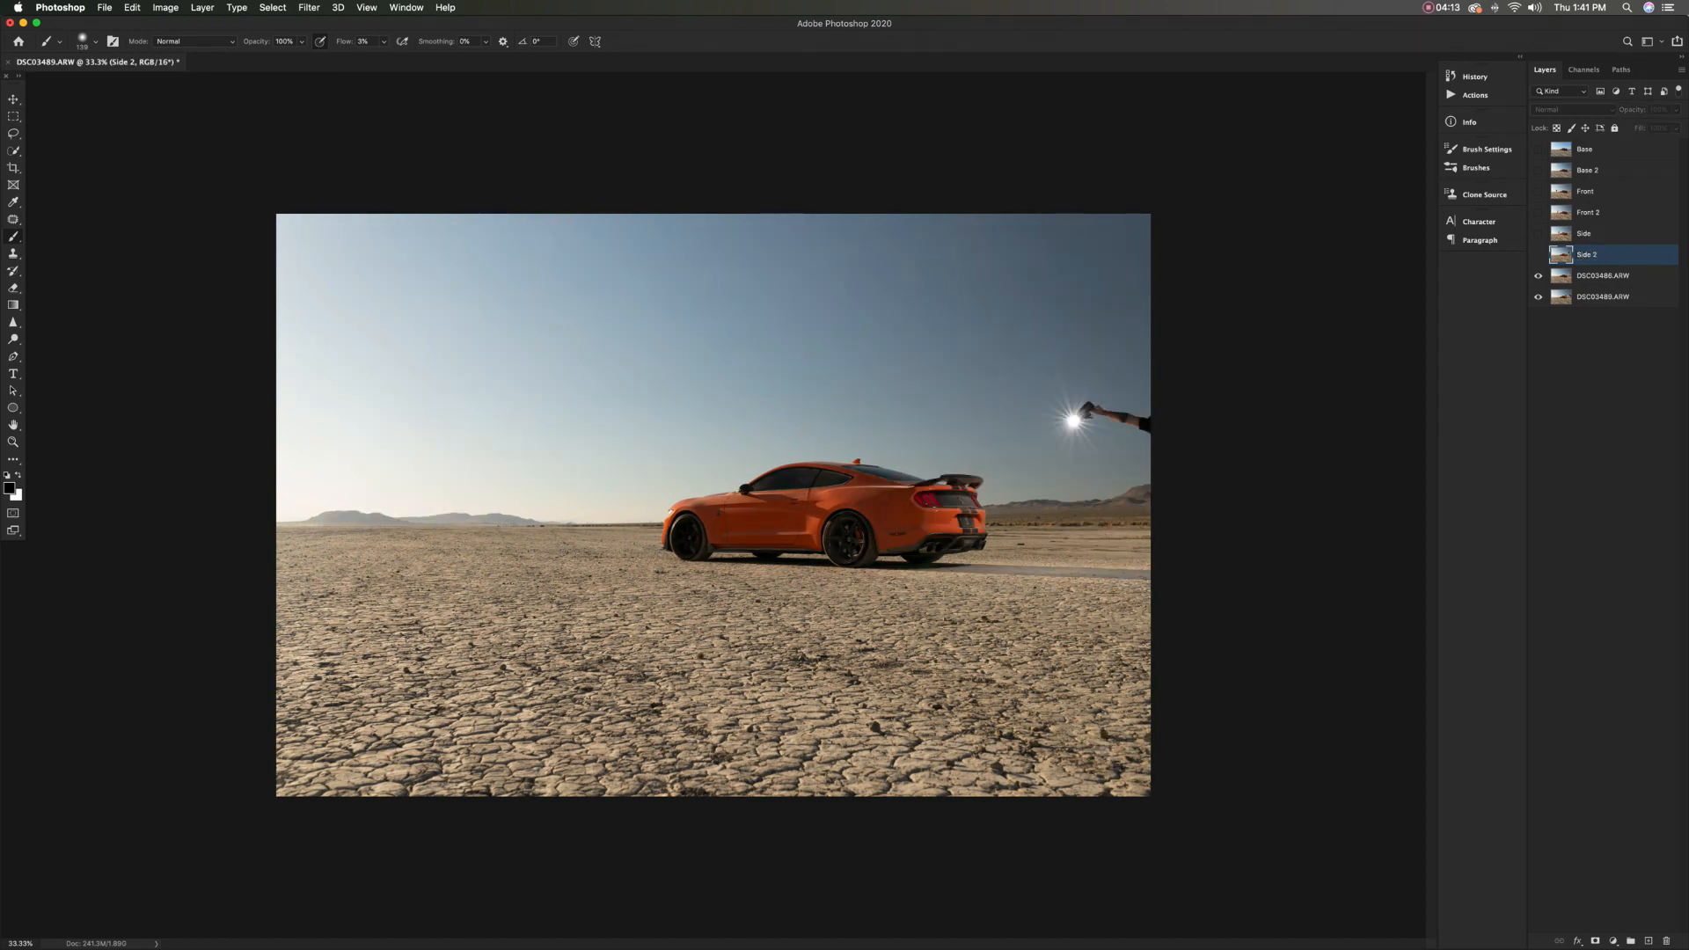
{"action": "double_click", "coordinate": [1605, 275]}
{"action": "type", "text": "Rear"}
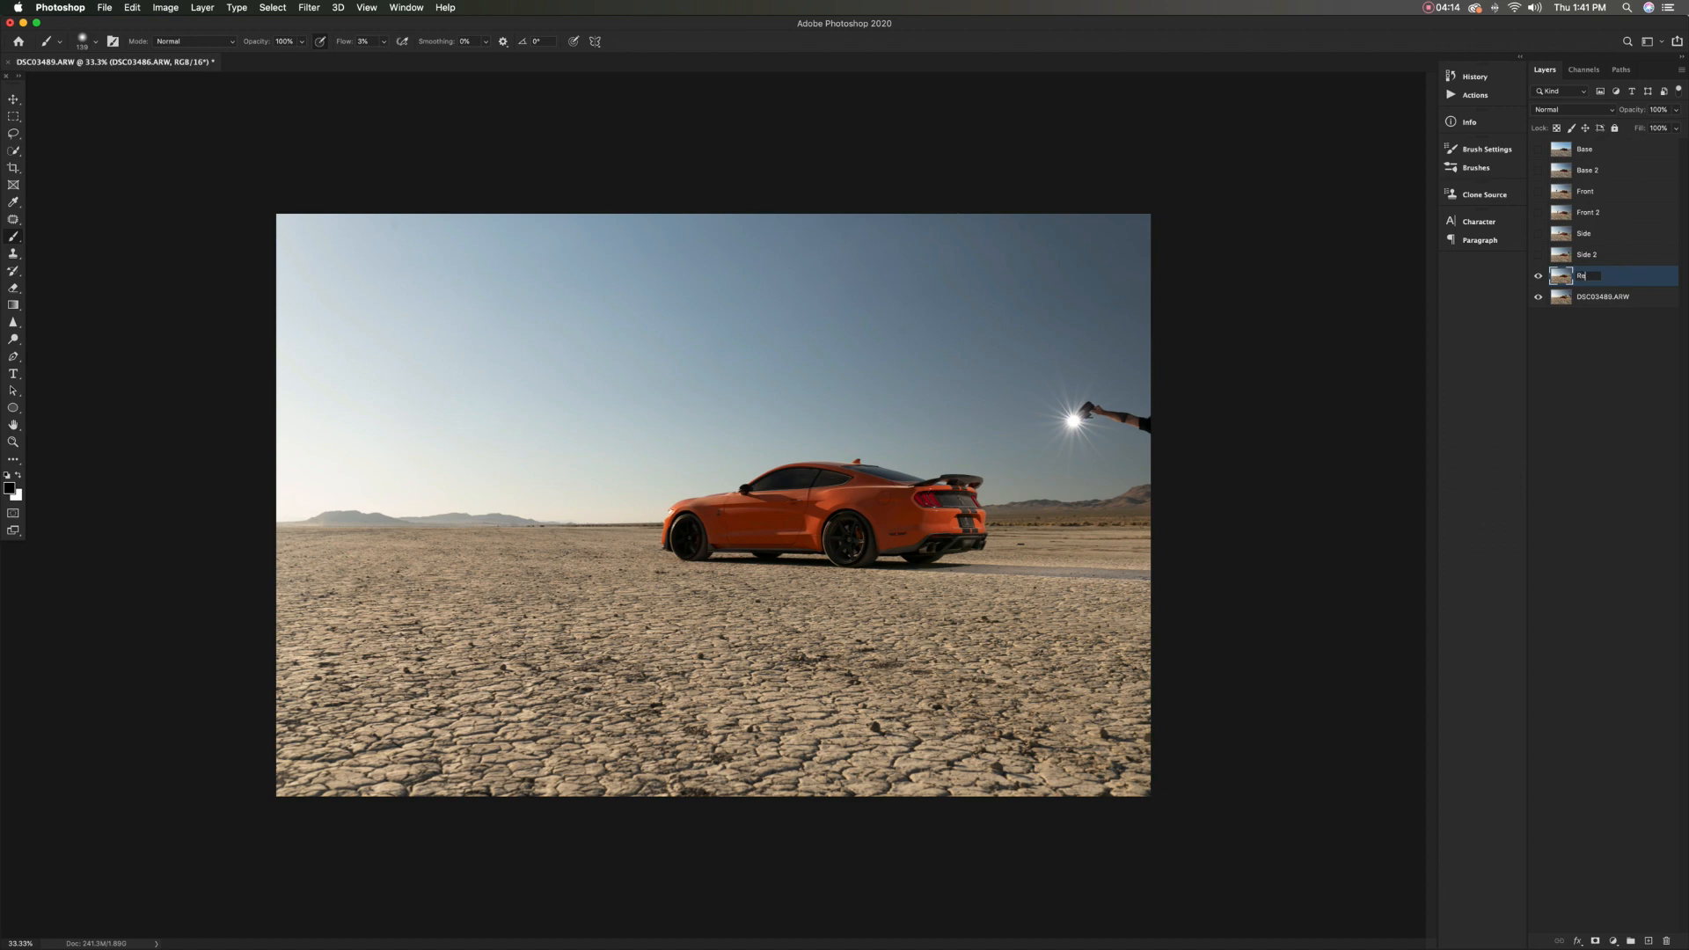
{"action": "key", "text": "Return"}
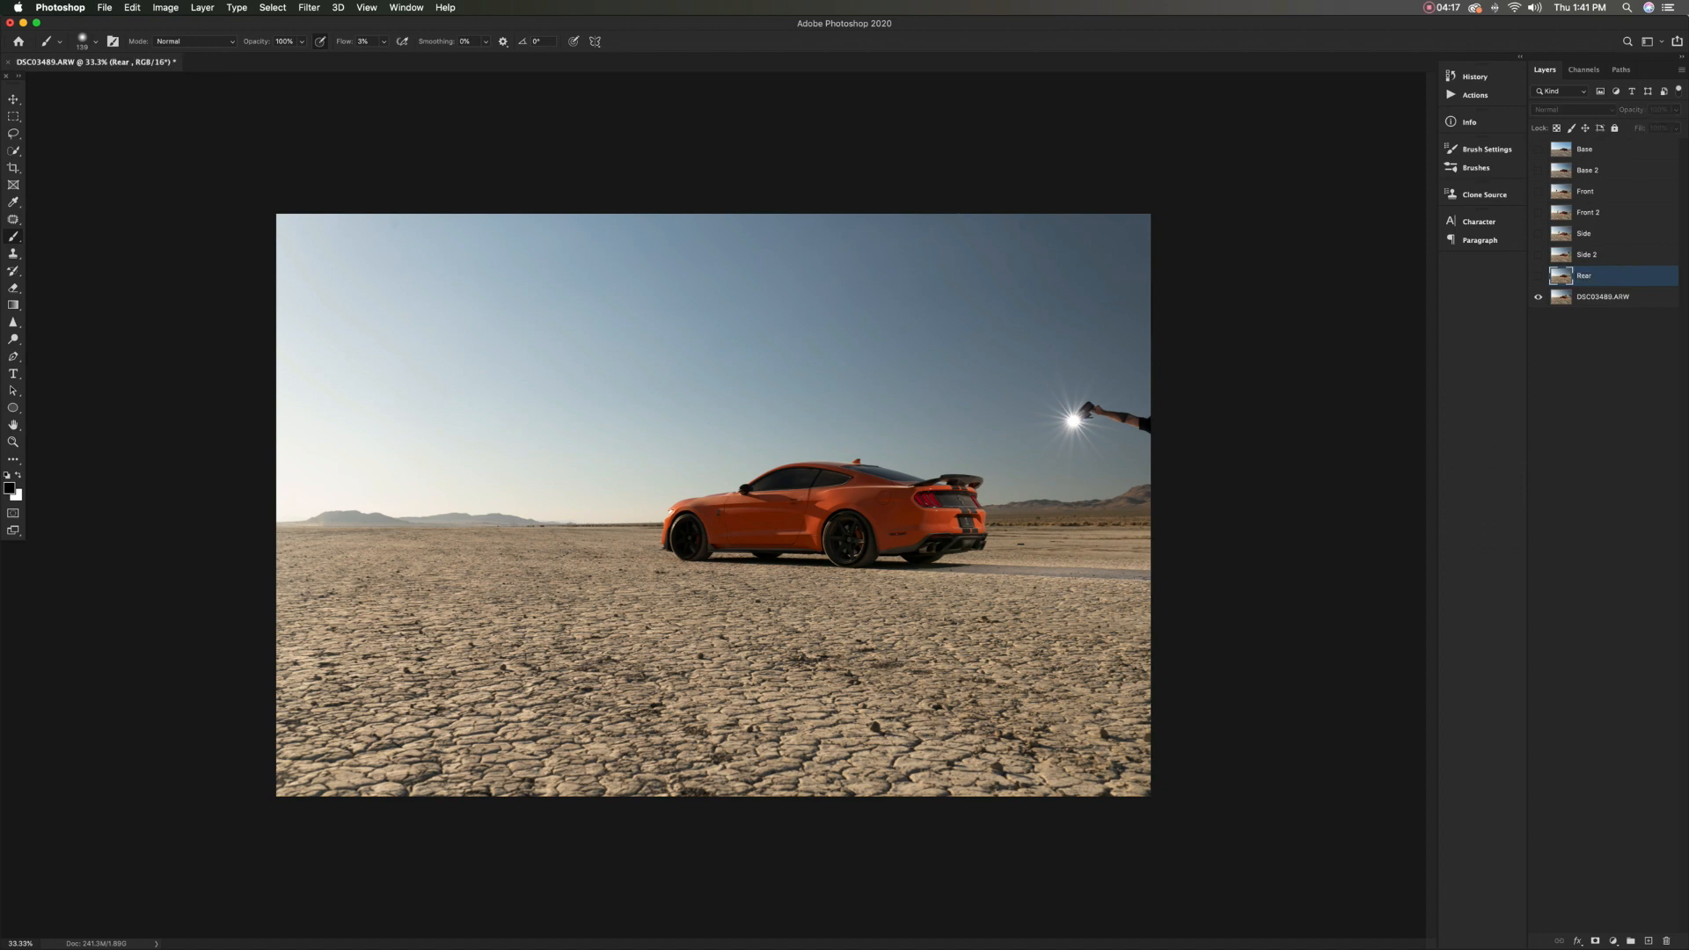
Hide the Rear layer and rename the DSC03489.ARW layer as Diffuser
{"action": "left_click", "coordinate": [1537, 275]}
{"action": "double_click", "coordinate": [1624, 296]}
{"action": "type", "text": "Diffuser"}
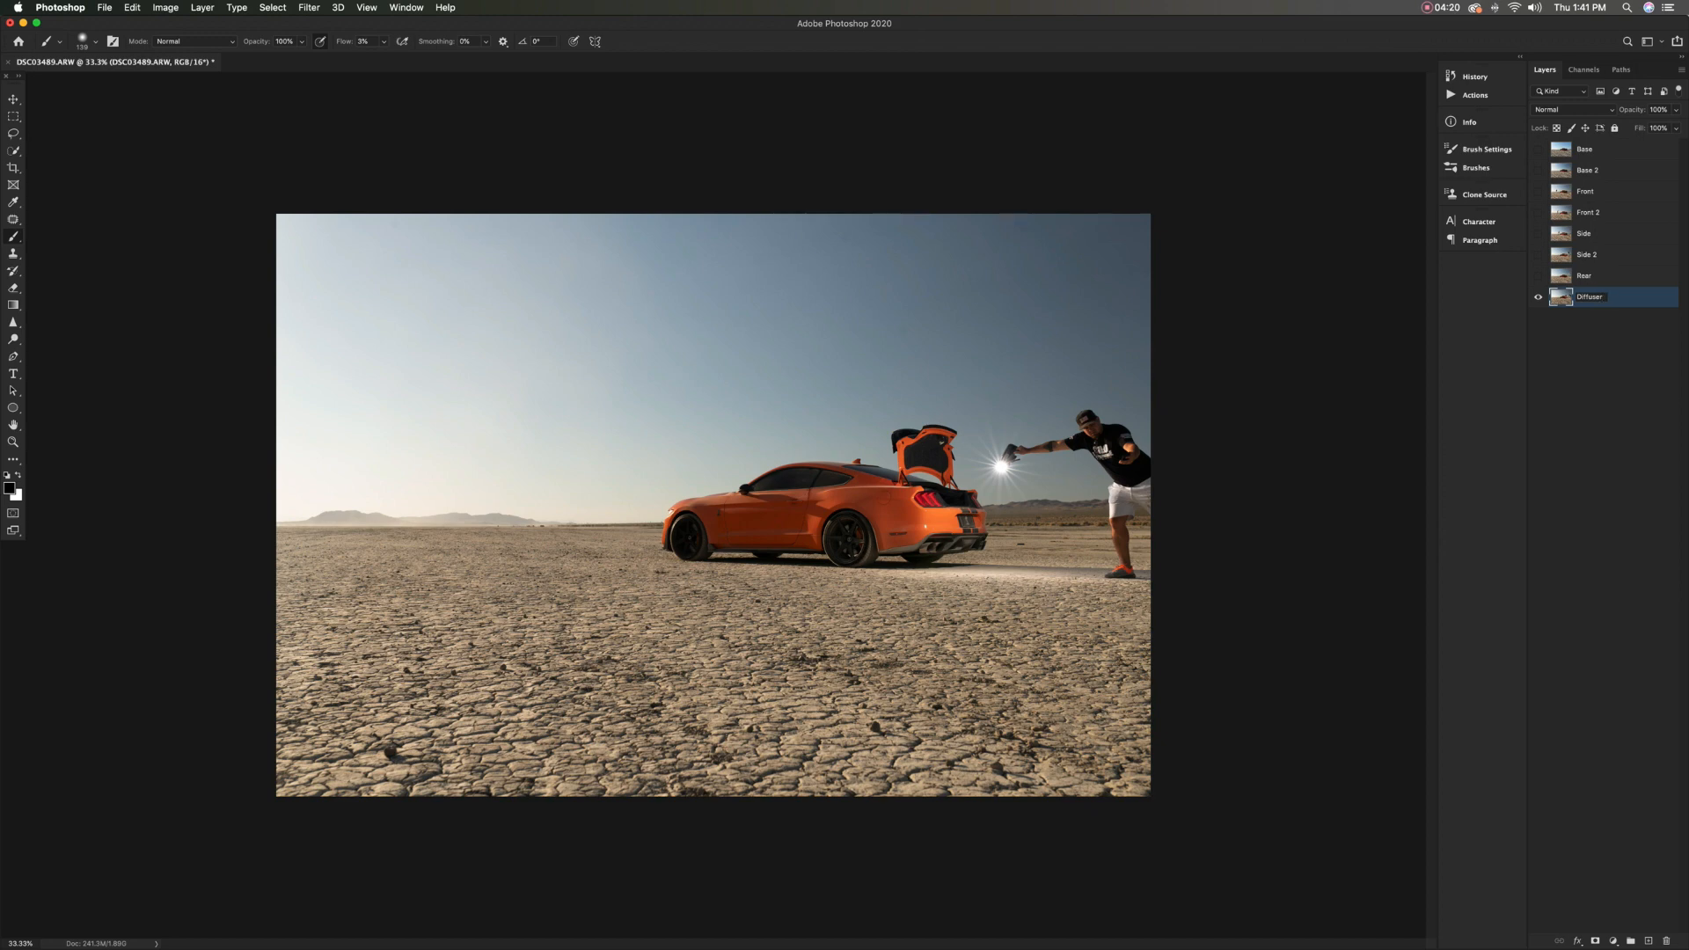
Make all the layers visible, select every layer and auto-align them using the Auto projection
{"action": "key", "text": "Return"}
{"action": "left_click", "coordinate": [1537, 149]}
{"action": "left_click", "coordinate": [273, 7]}
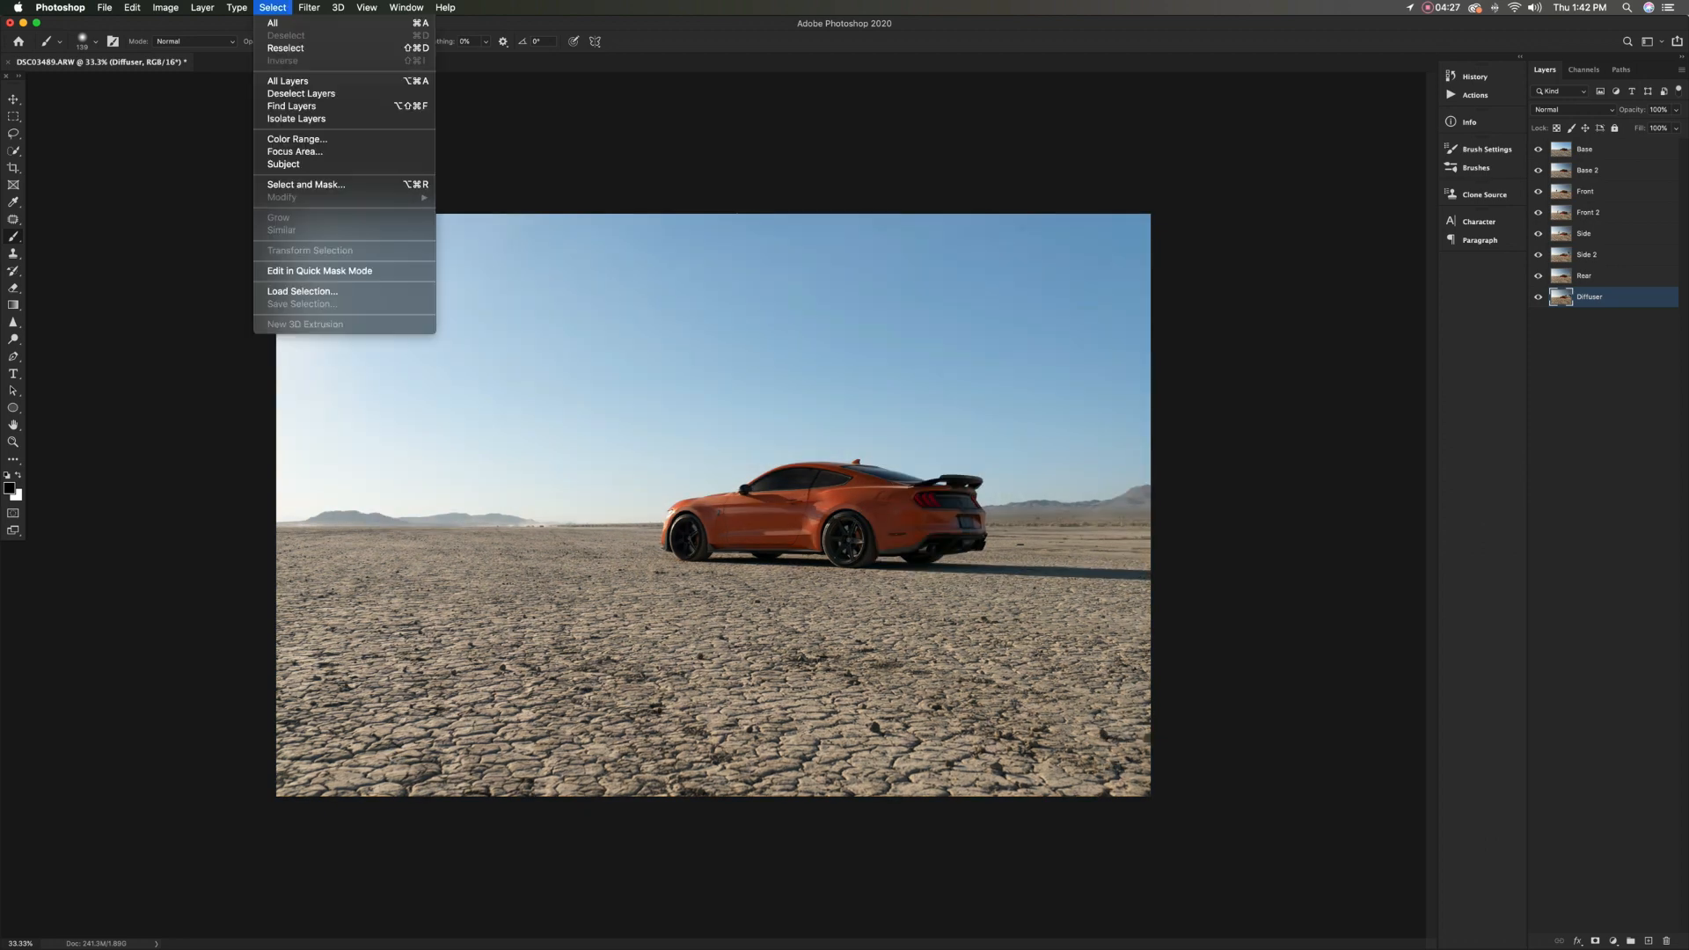
{"action": "left_click", "coordinate": [288, 81]}
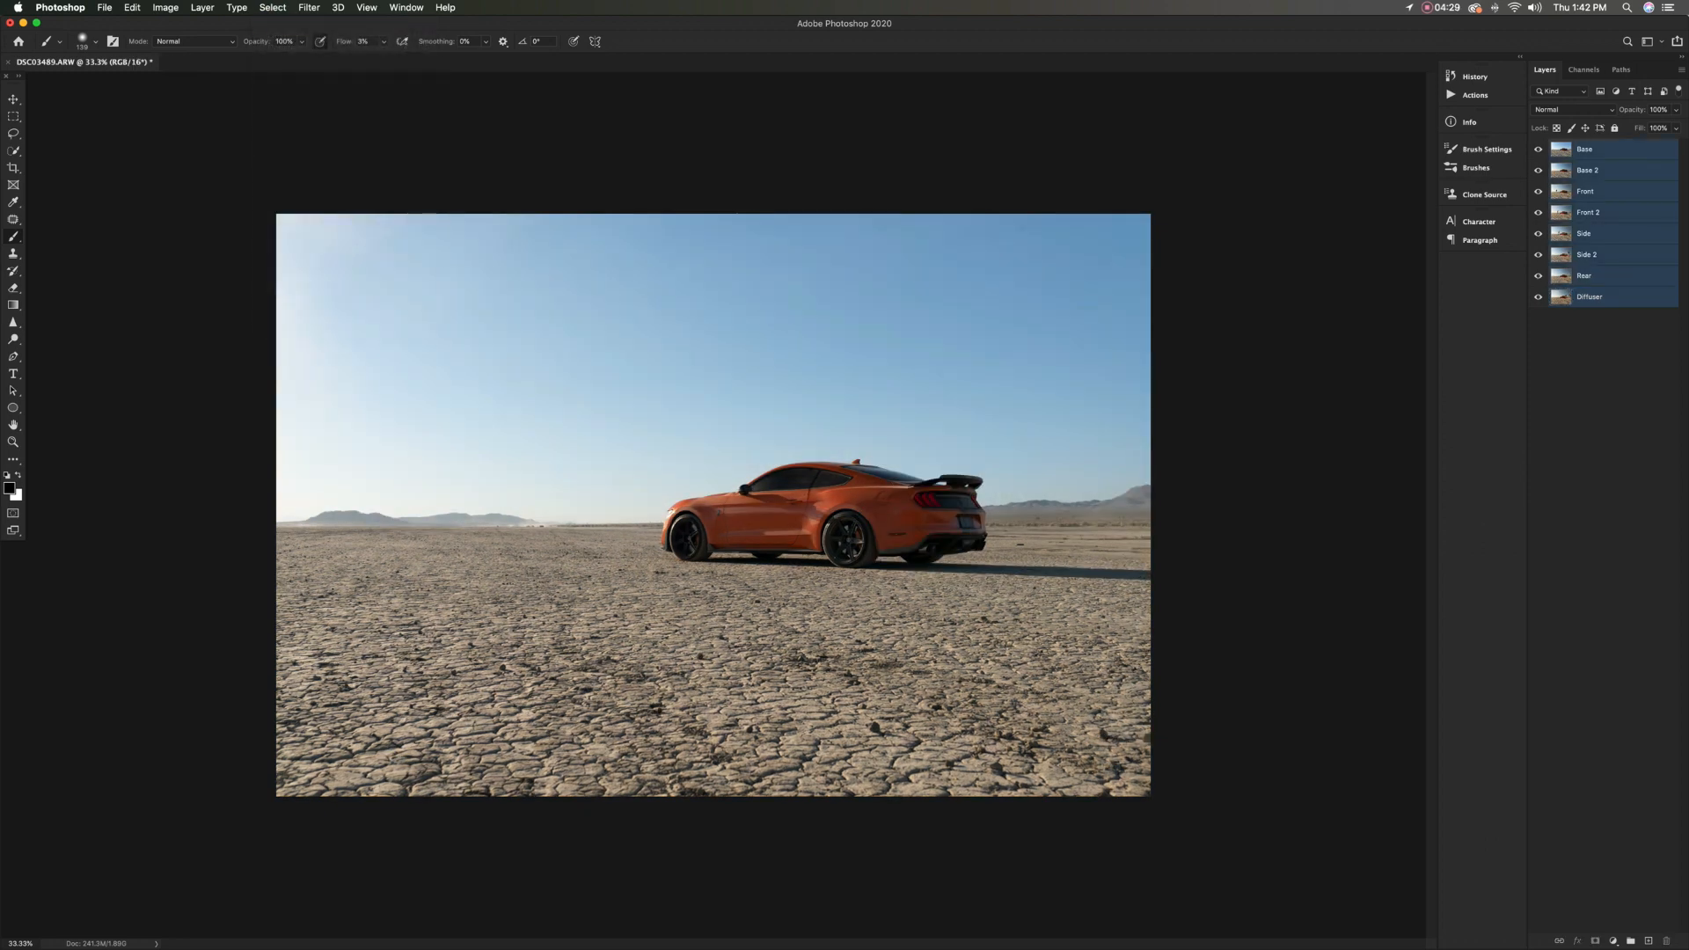
{"action": "left_click", "coordinate": [132, 7]}
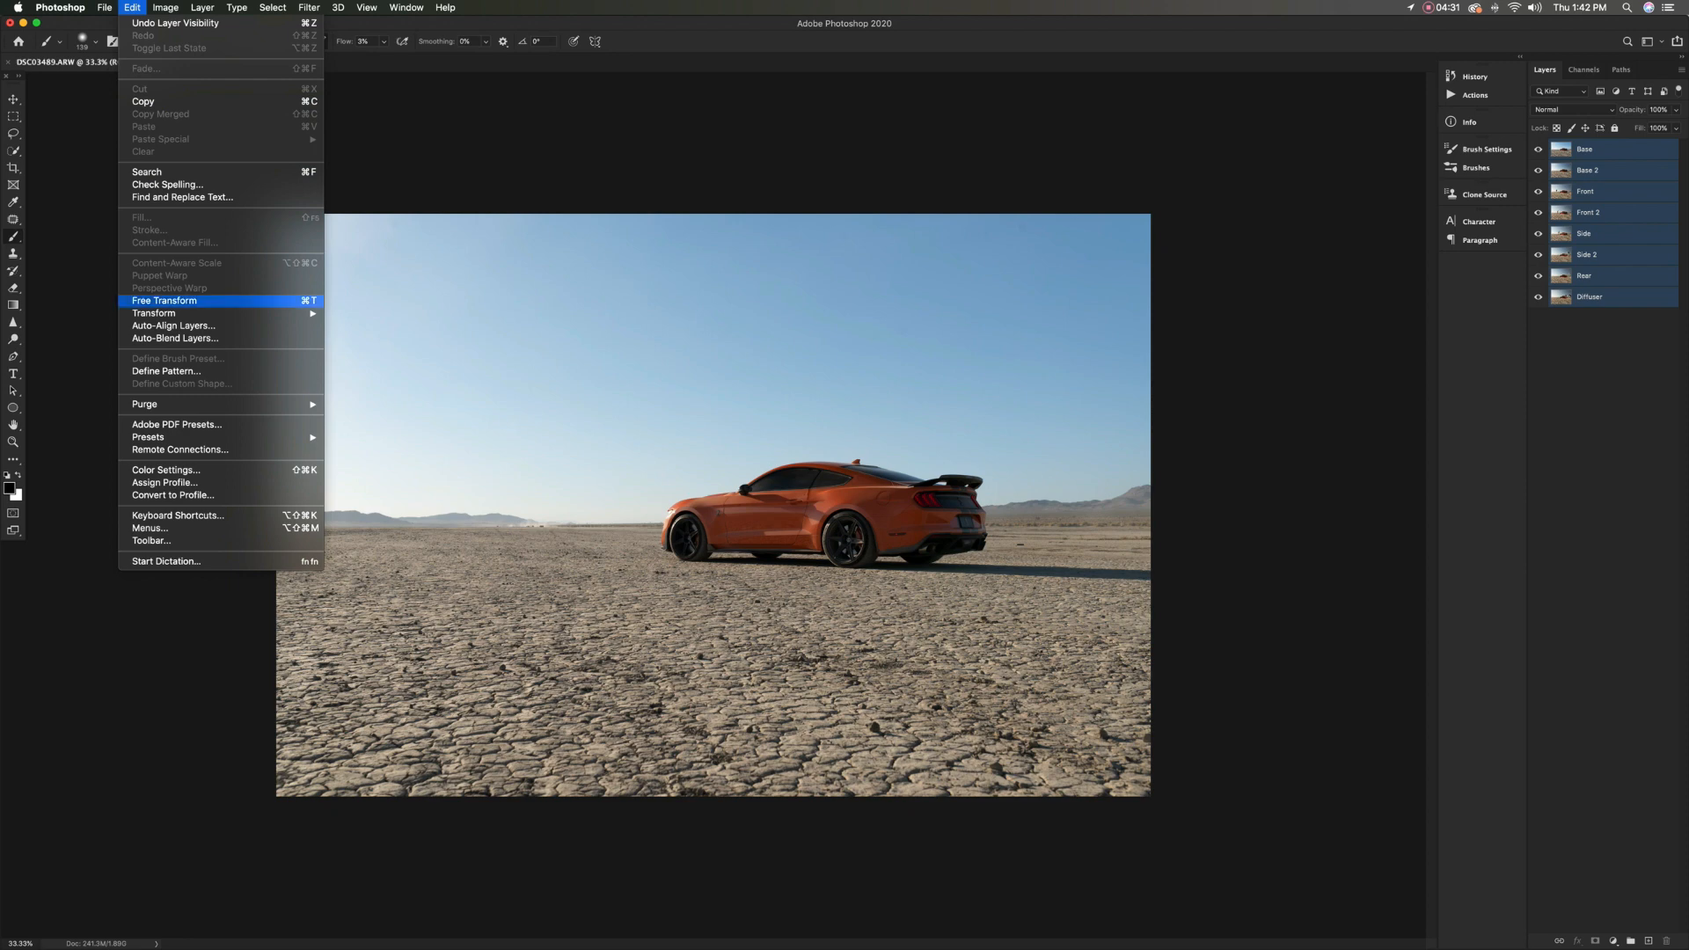
{"action": "left_click", "coordinate": [174, 325]}
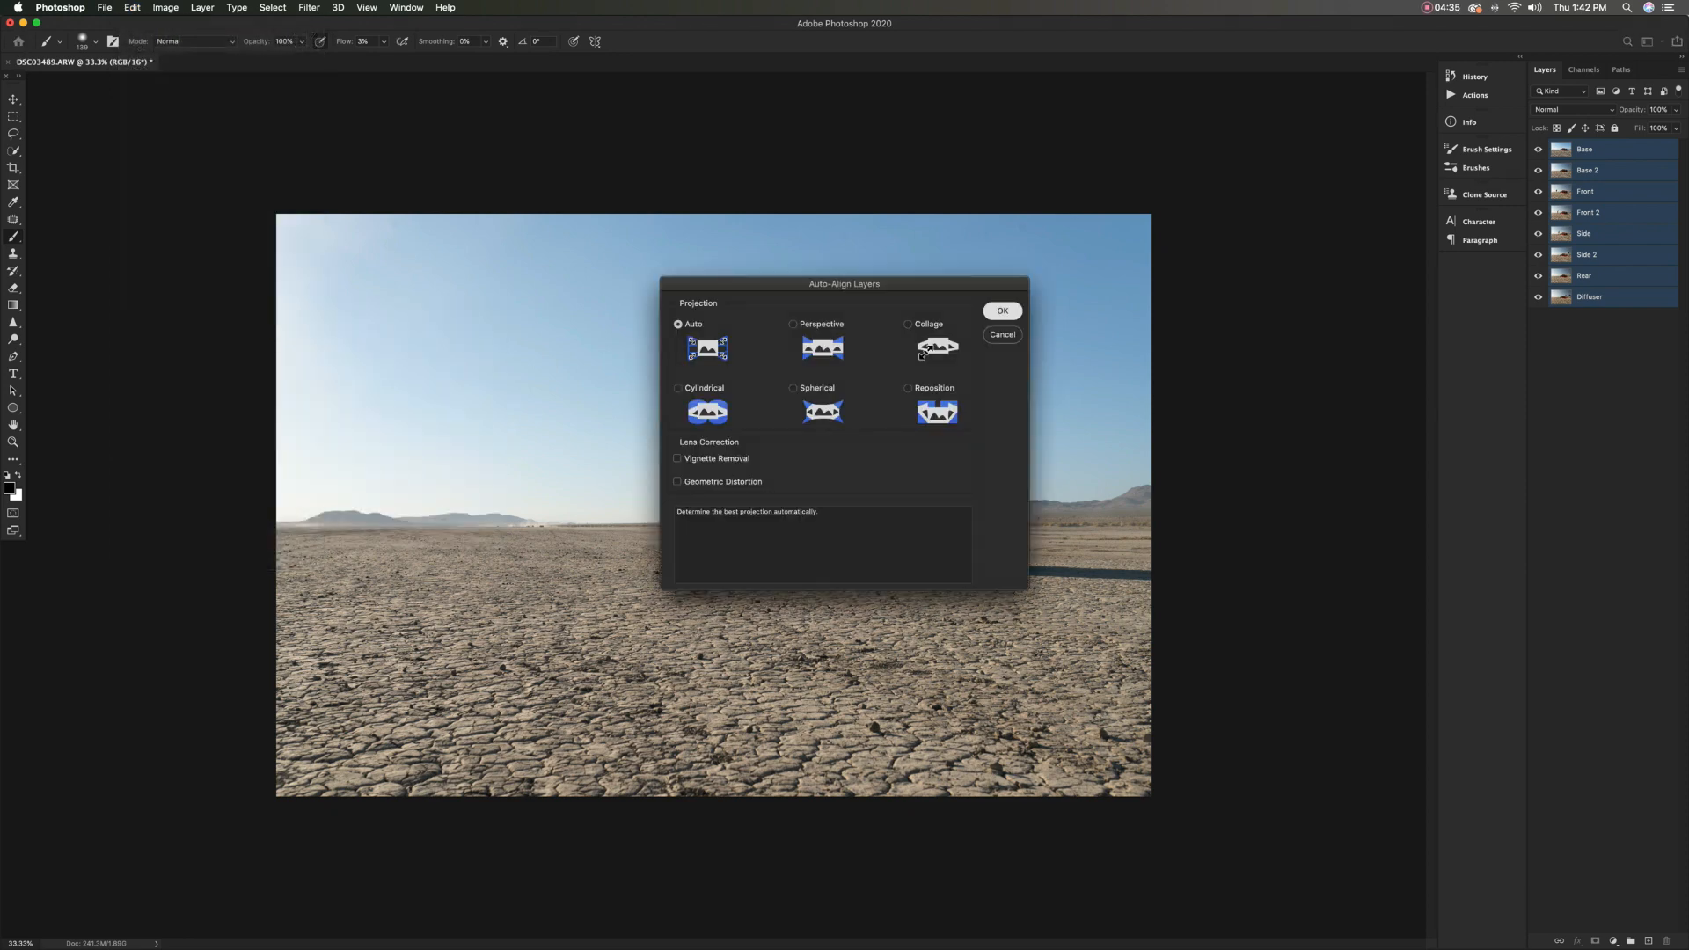
{"action": "key", "text": "Return"}
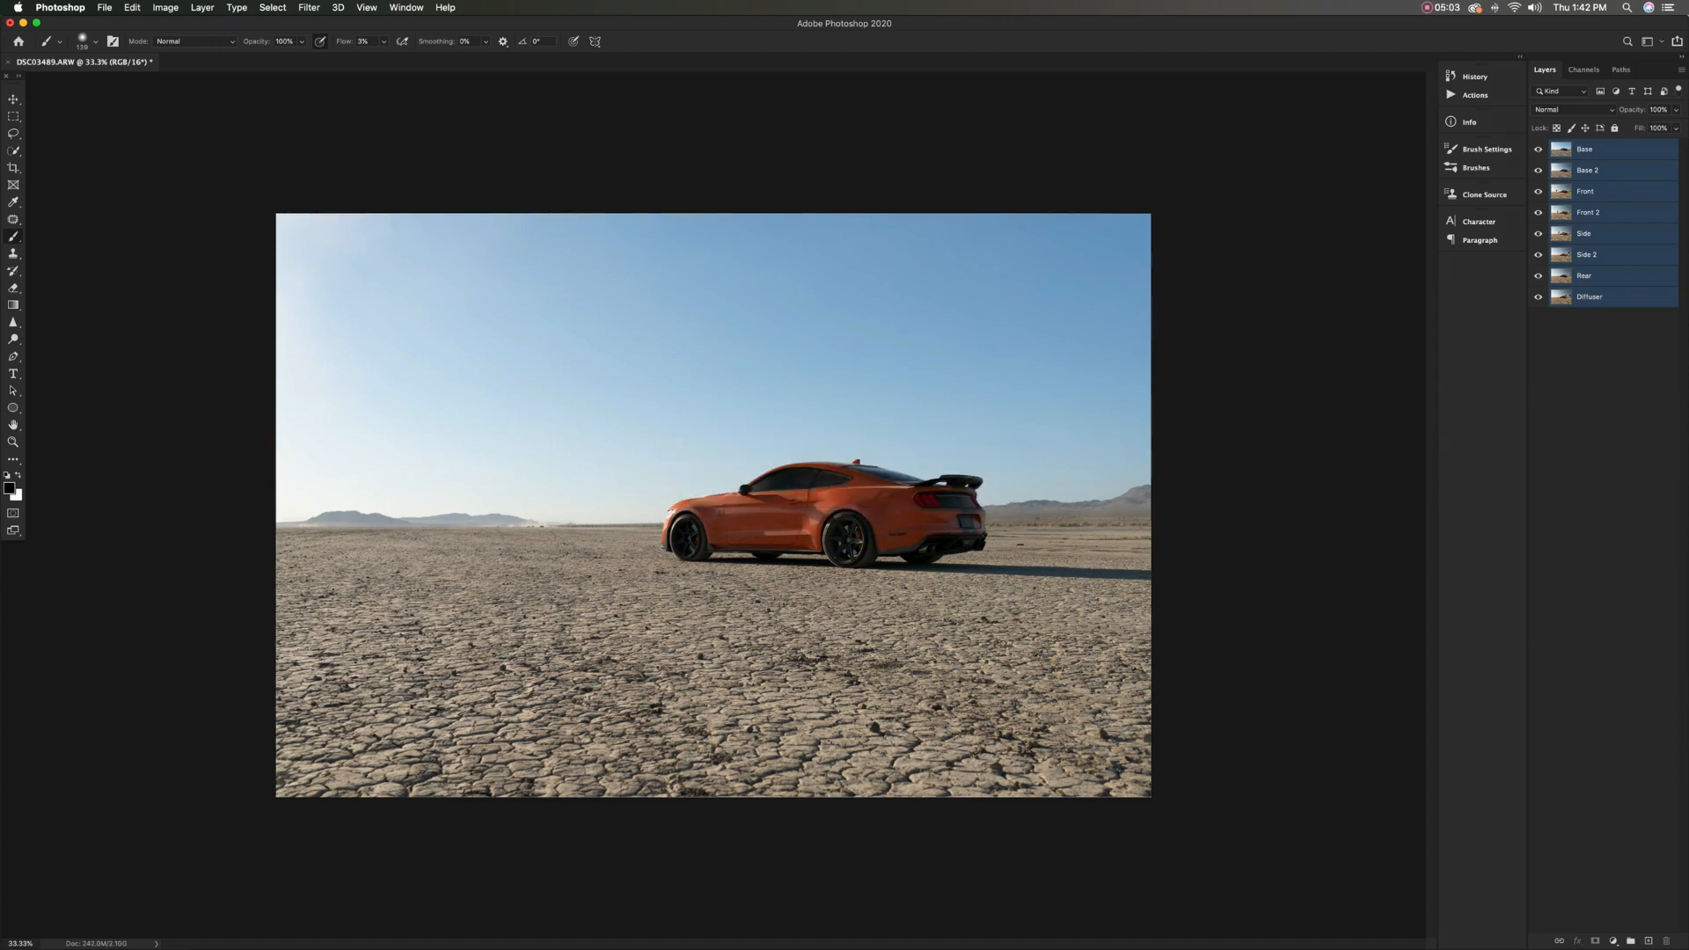
{"action": "left_click", "coordinate": [1603, 396]}
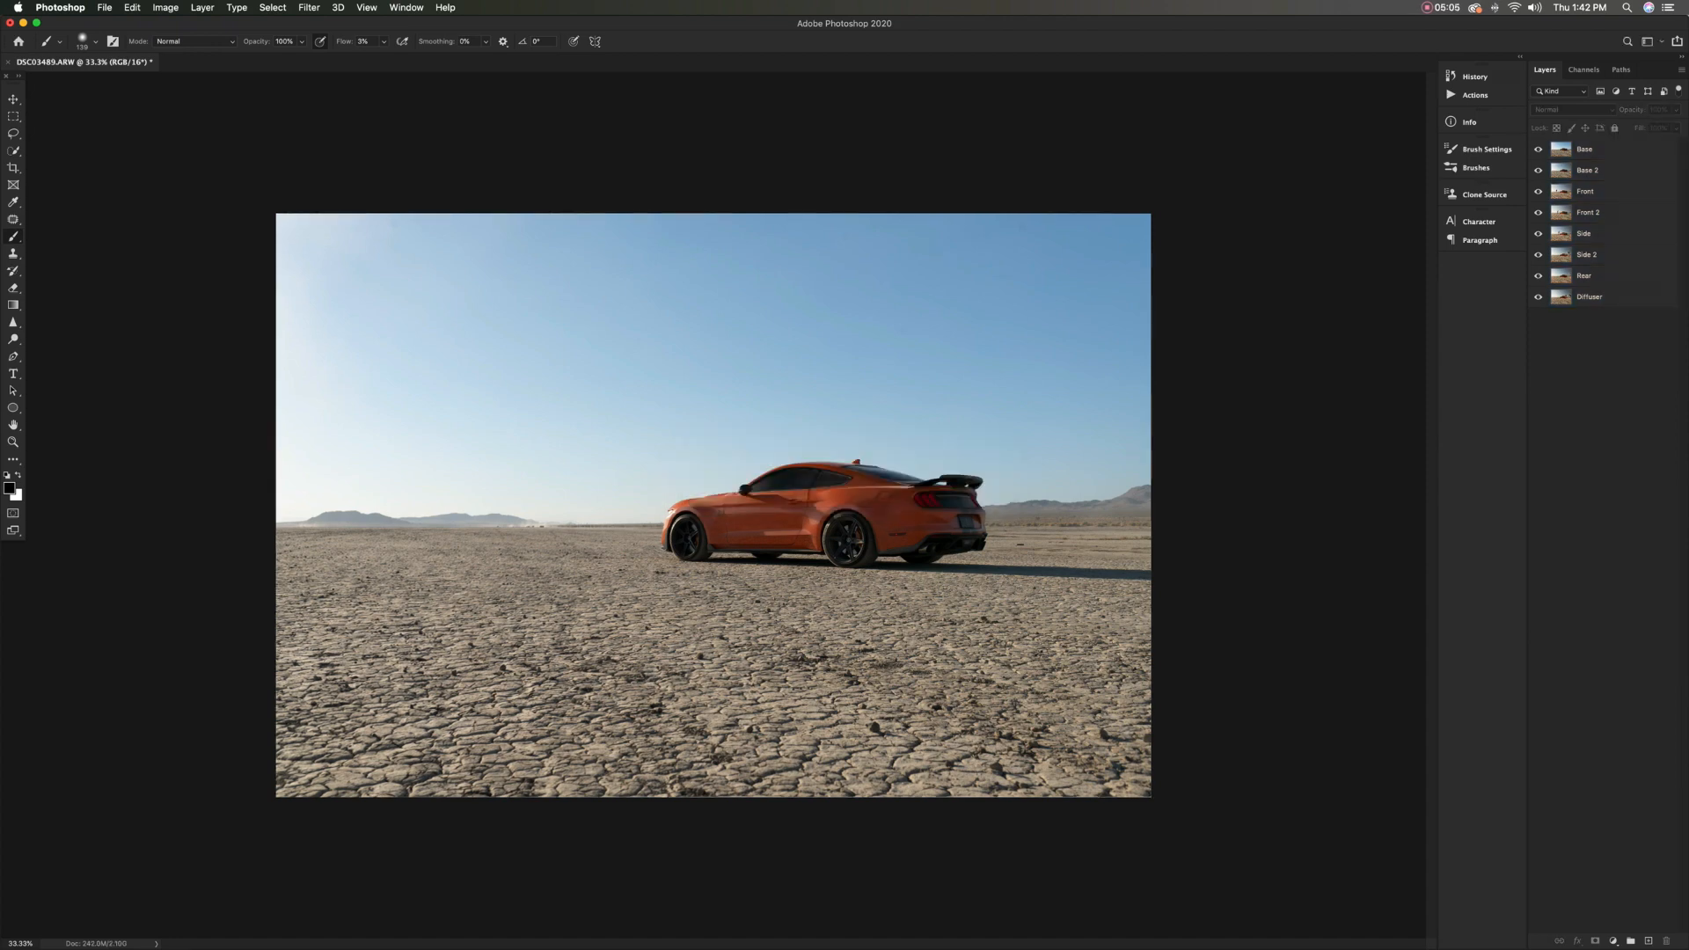
Reverse the layer order so Base is at the bottom of the stack and Diffuser at the top
{"action": "left_click", "coordinate": [1584, 149]}
{"action": "left_click_drag", "start_coordinate": [1585, 149], "coordinate": [1588, 323]}
{"action": "left_click_drag", "start_coordinate": [1587, 149], "coordinate": [1588, 289]}
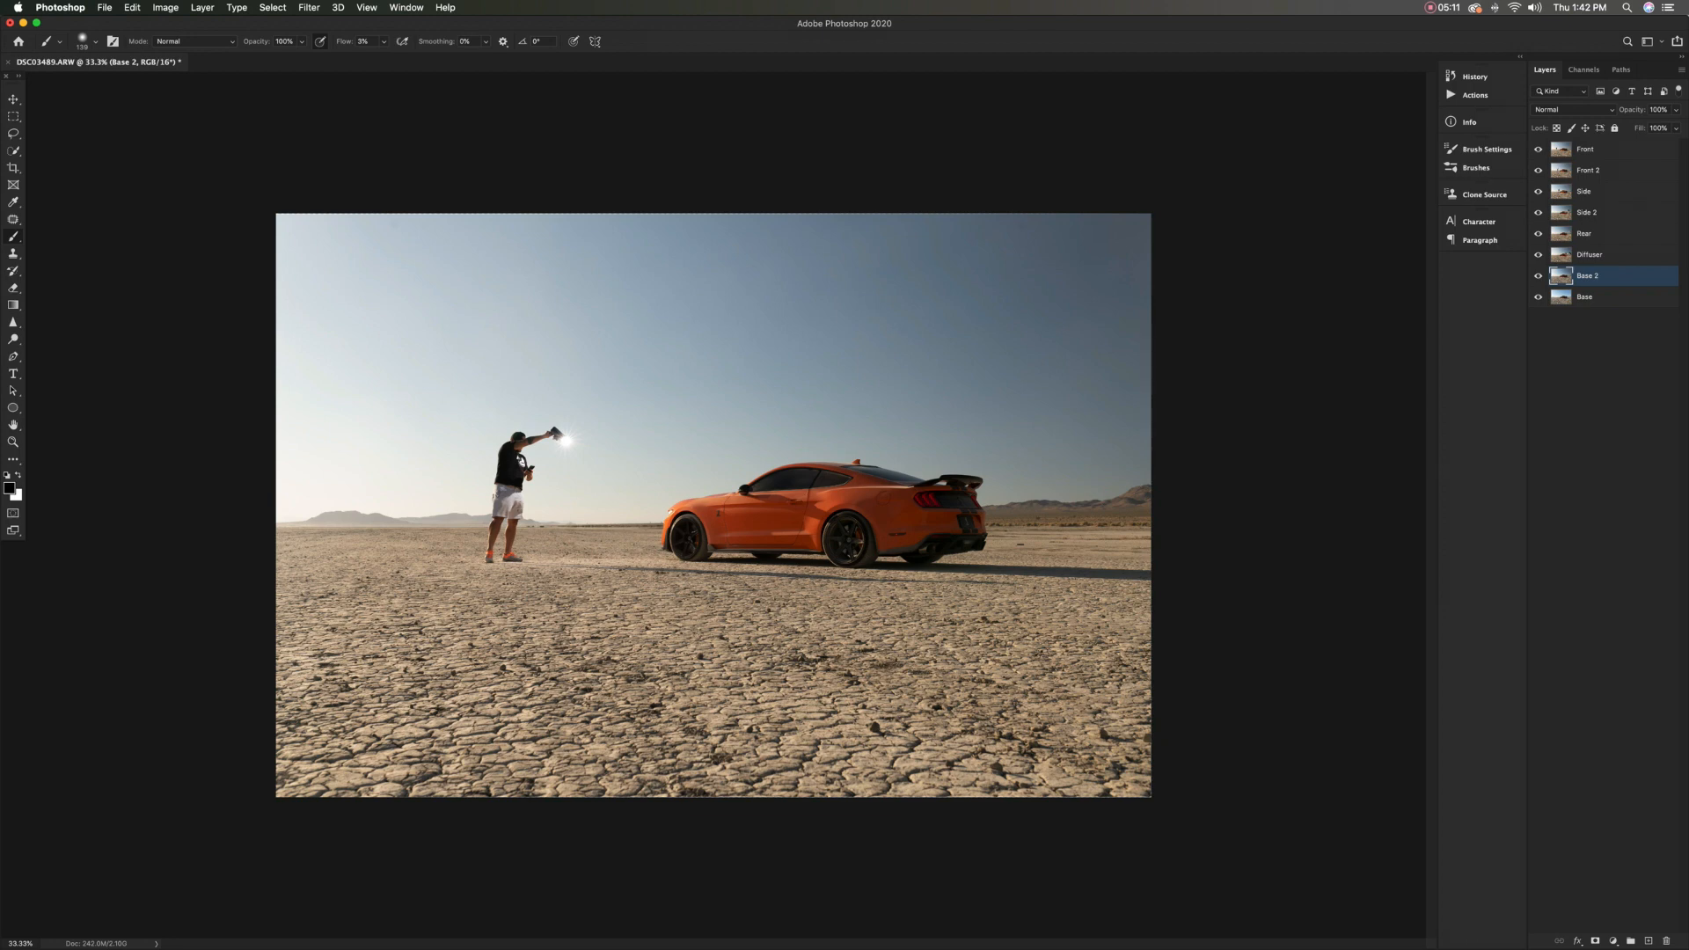
{"action": "left_click_drag", "start_coordinate": [1585, 149], "coordinate": [1588, 244]}
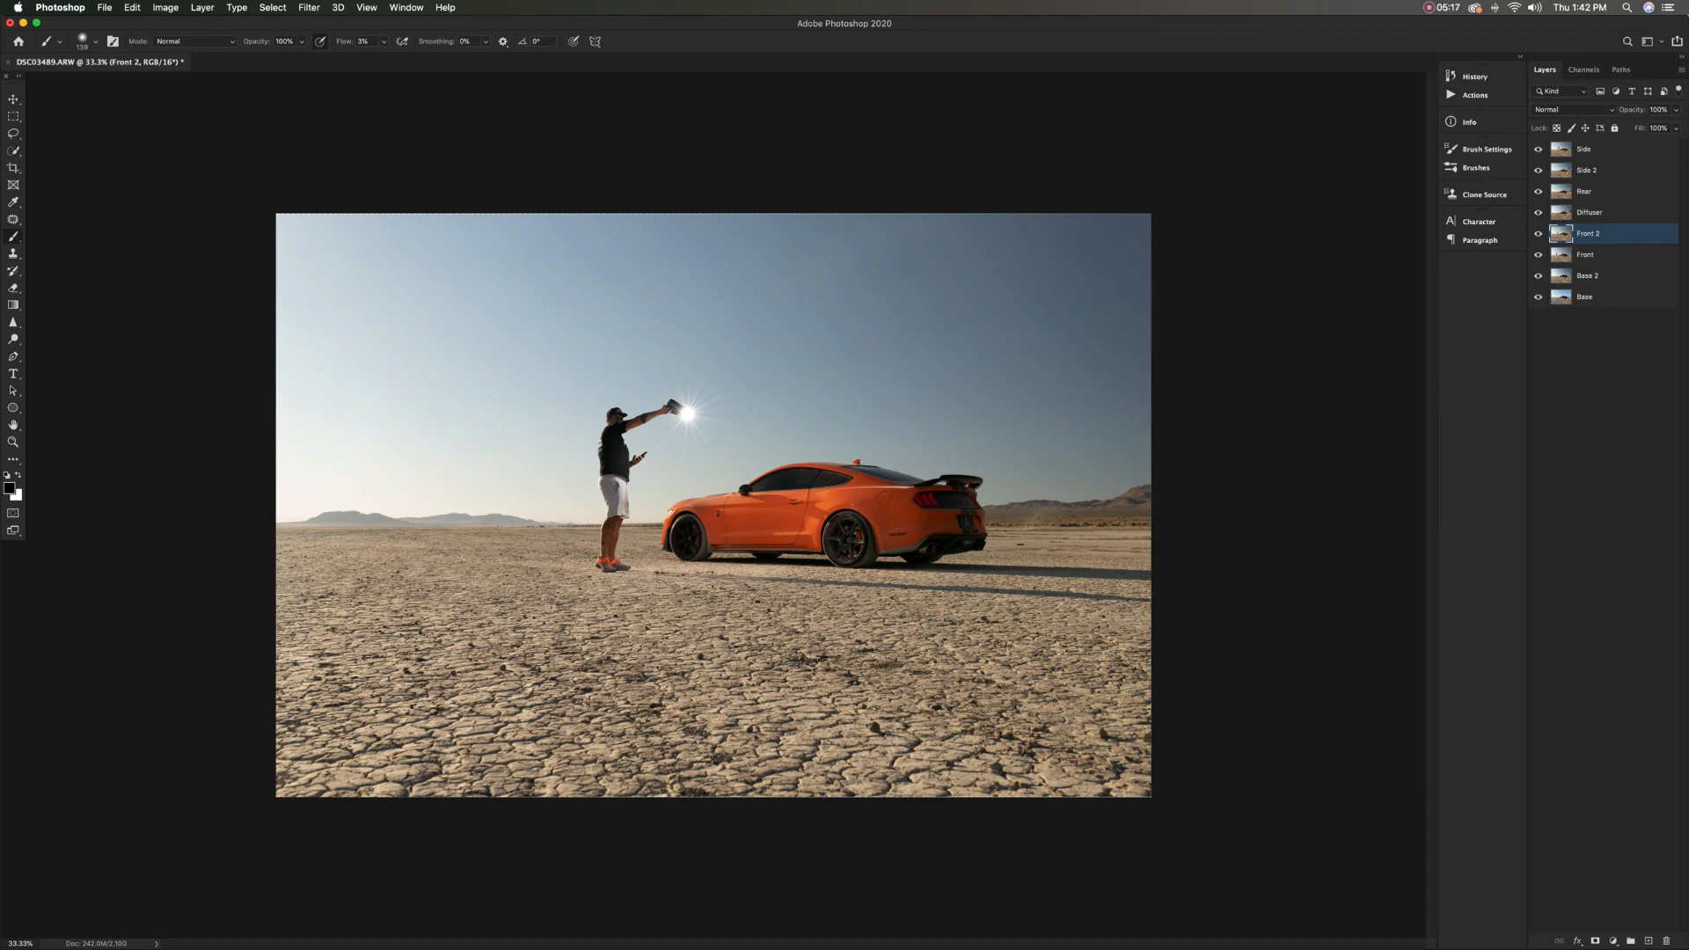
{"action": "mouse_move", "coordinate": [1585, 149]}
{"action": "left_mouse_down"}
{"action": "mouse_move", "coordinate": [1587, 222]}
{"action": "mouse_move", "coordinate": [1586, 180]}
{"action": "left_mouse_up"}
{"action": "left_click", "coordinate": [1601, 378]}
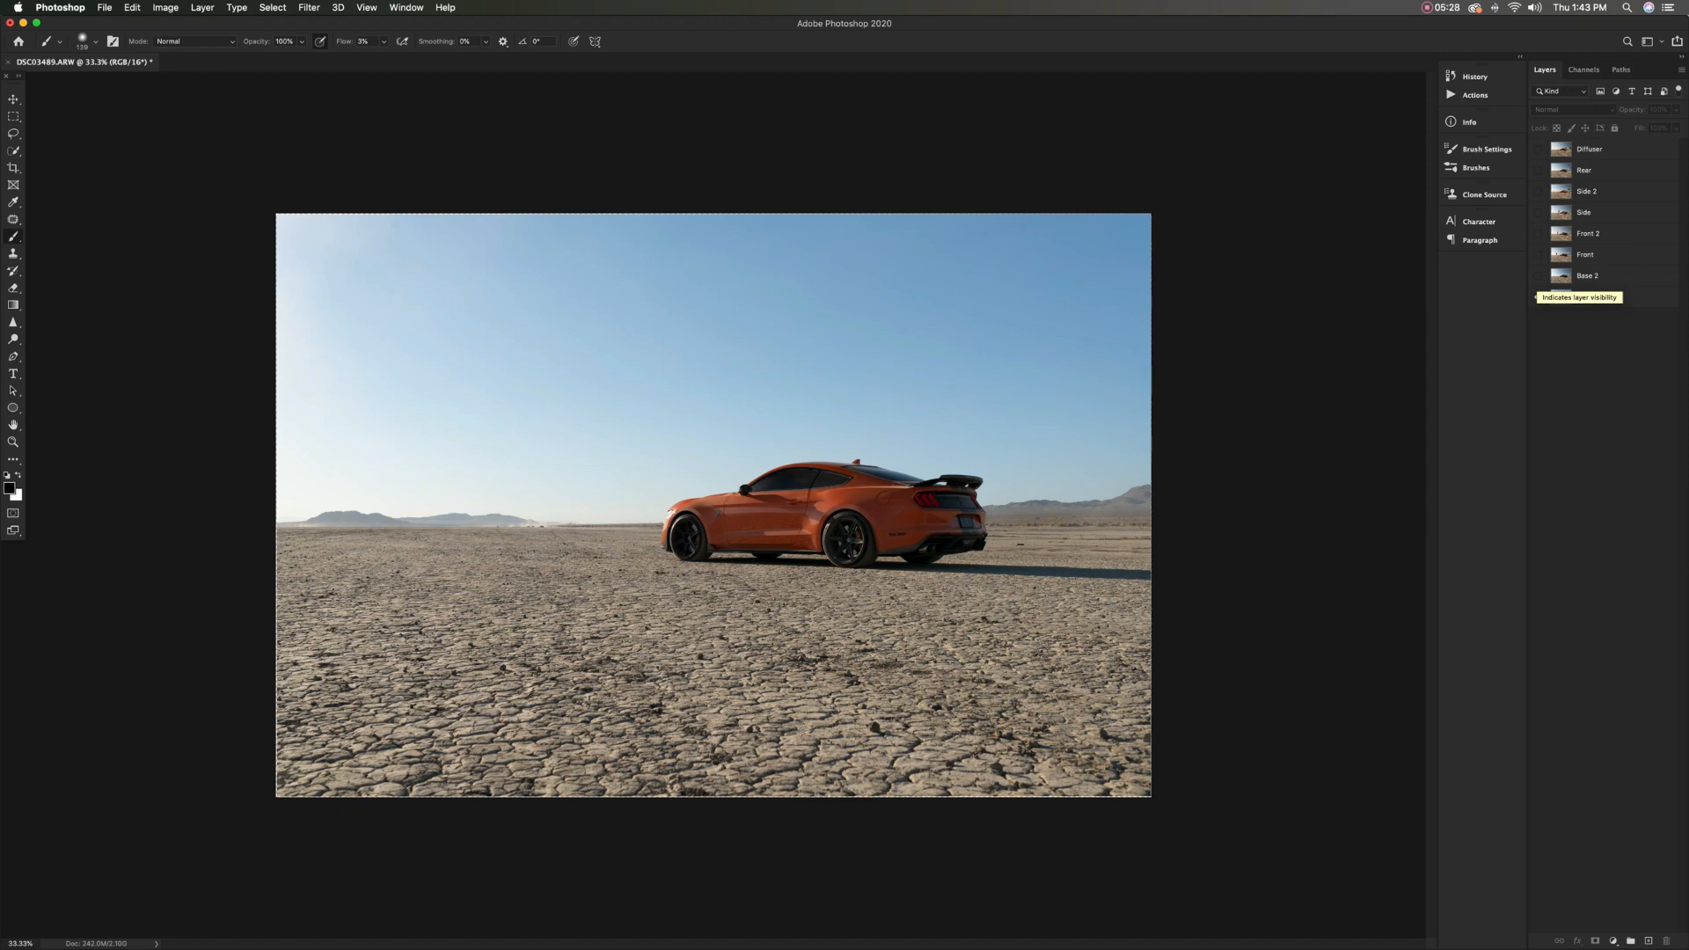
Show the Base 2 layer over Base and toggle its visibility to compare the two ambient exposures
{"action": "left_click", "coordinate": [1537, 276]}
{"action": "left_click", "coordinate": [1537, 277]}
{"action": "left_click", "coordinate": [1538, 276]}
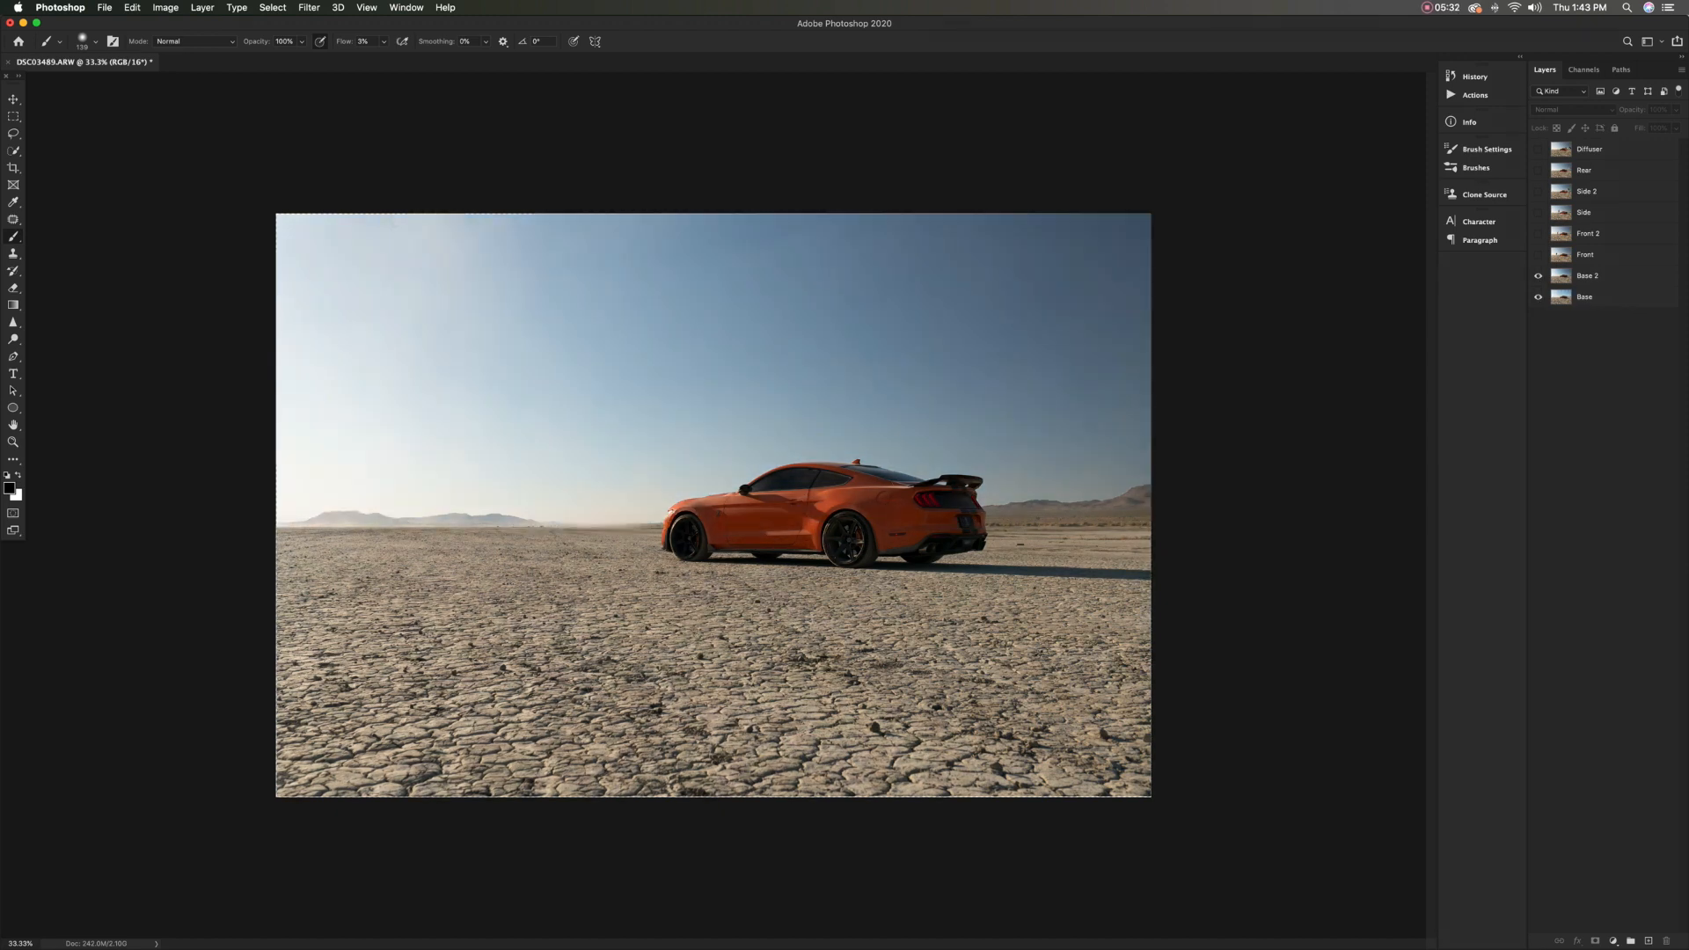
{"action": "left_click", "coordinate": [1538, 276]}
{"action": "left_click", "coordinate": [1538, 276]}
{"action": "left_click", "coordinate": [1538, 276]}
Add a white layer mask to the Base 2 layer and keep black (000000) as the foreground color
{"action": "left_click", "coordinate": [1606, 276]}
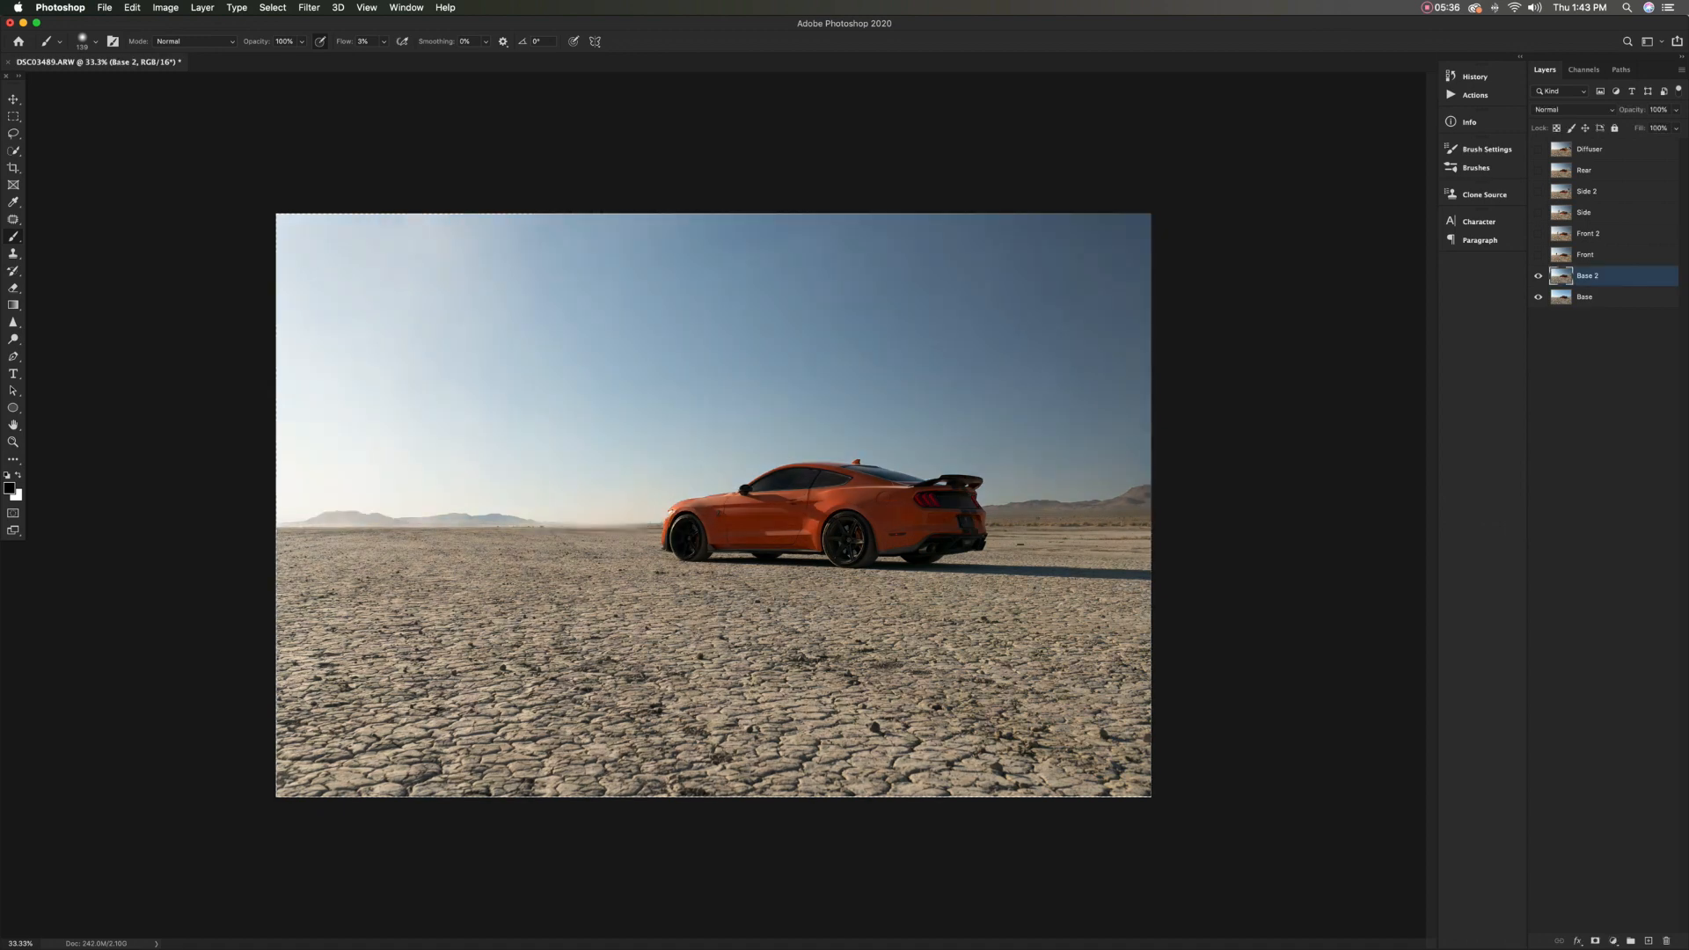
{"action": "left_click", "coordinate": [1595, 940]}
{"action": "left_click", "coordinate": [10, 488]}
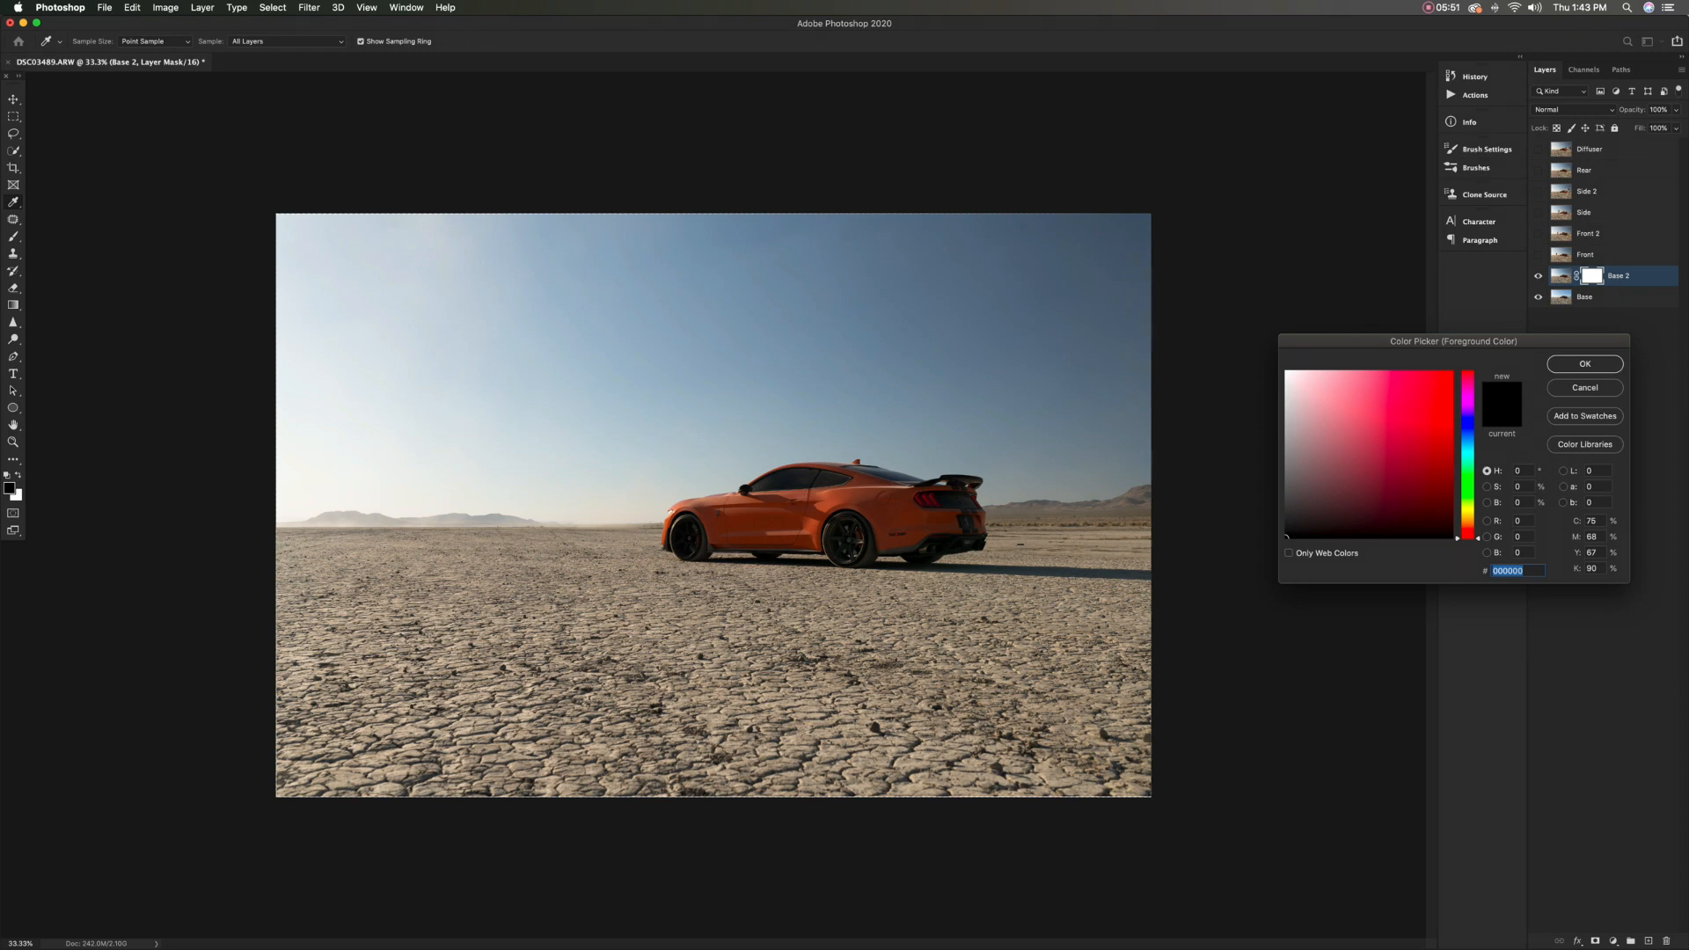
{"action": "key", "text": "Return"}
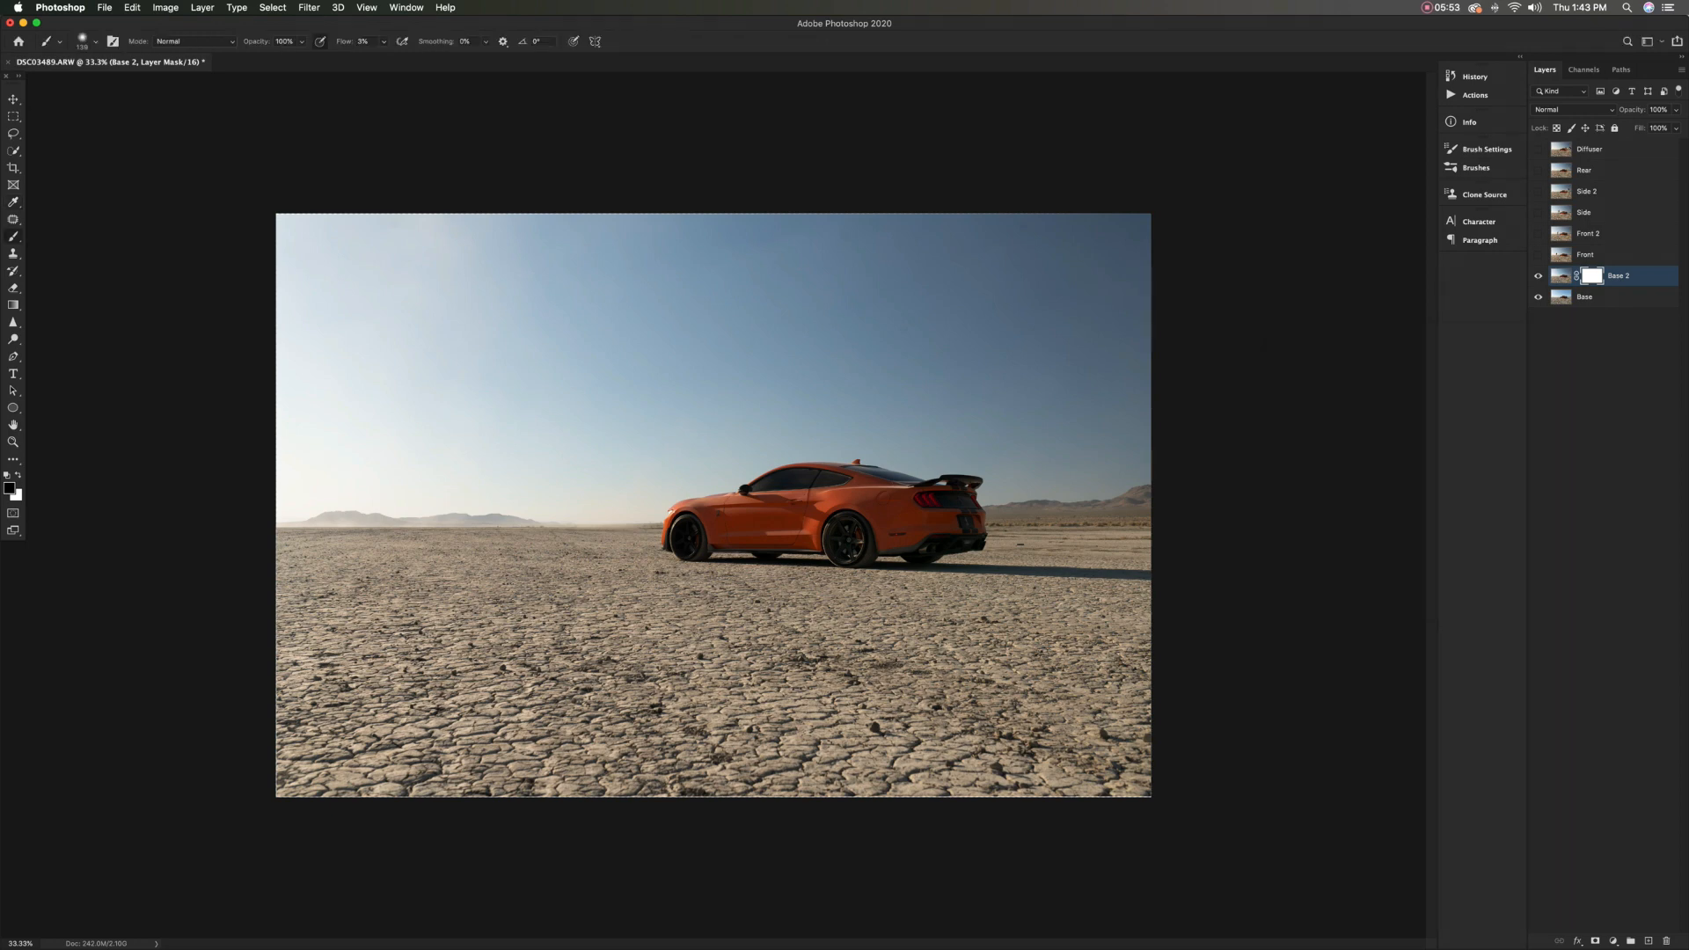
Set the Soft Round brush's hardness to 30% and its flow to 100%
{"action": "left_click", "coordinate": [95, 41]}
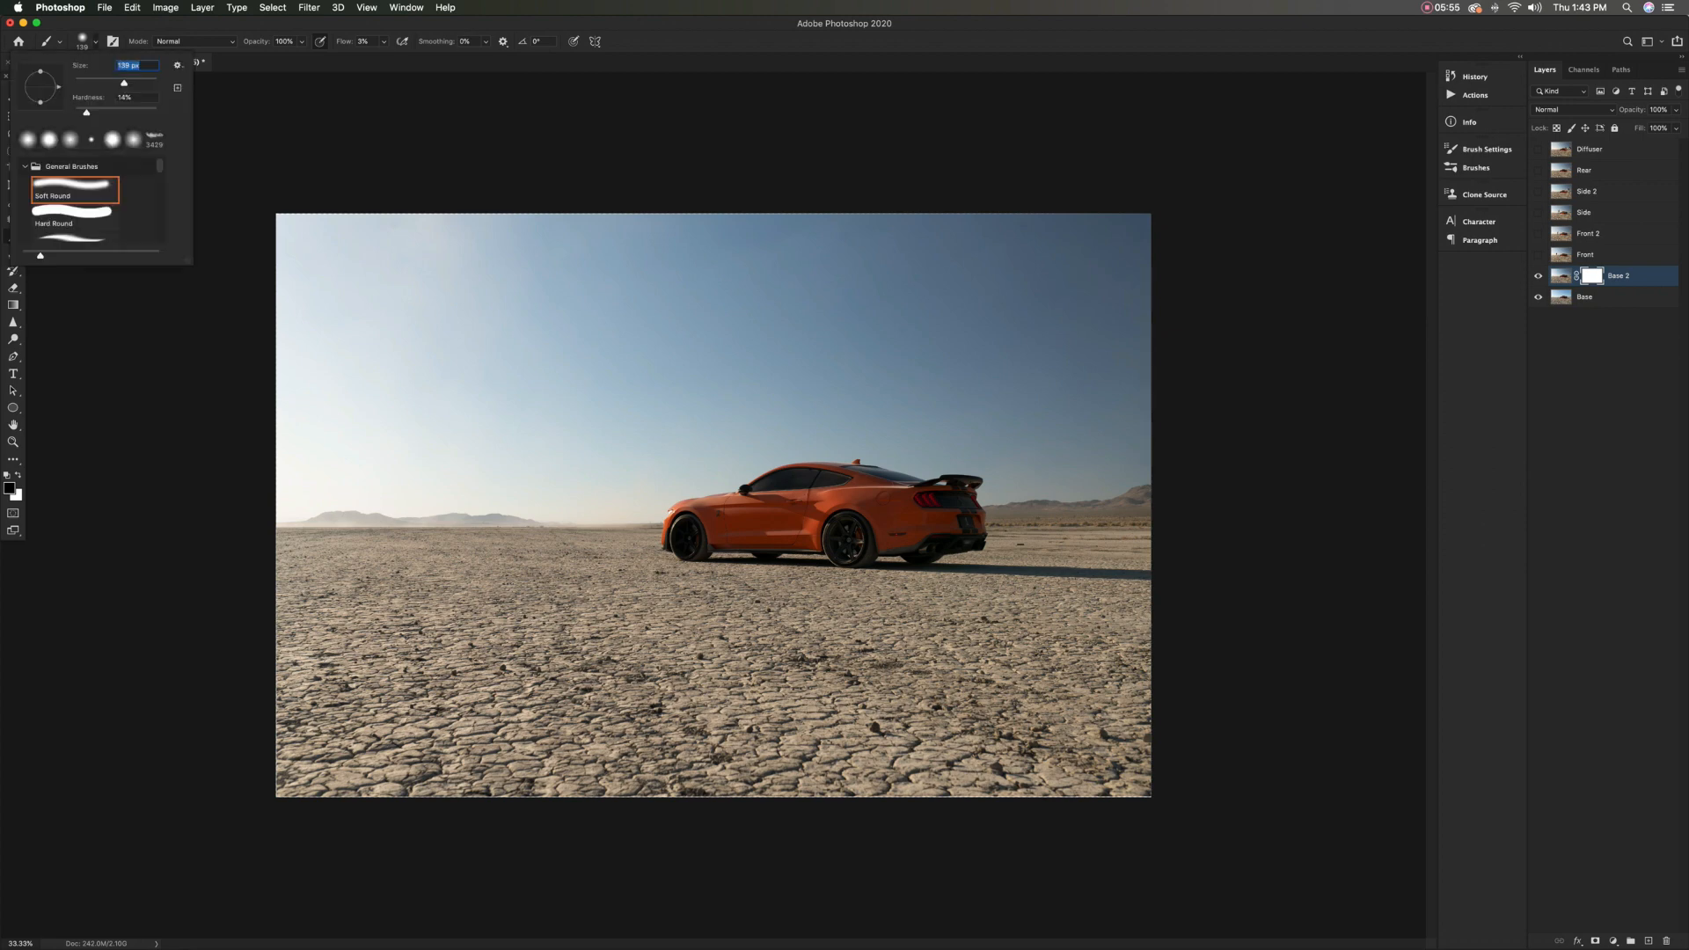
{"action": "left_click_drag", "start_coordinate": [87, 112], "coordinate": [99, 113]}
{"action": "key", "text": "Return"}
{"action": "left_click", "coordinate": [362, 41]}
{"action": "type", "text": "100"}
{"action": "key", "text": "Return"}
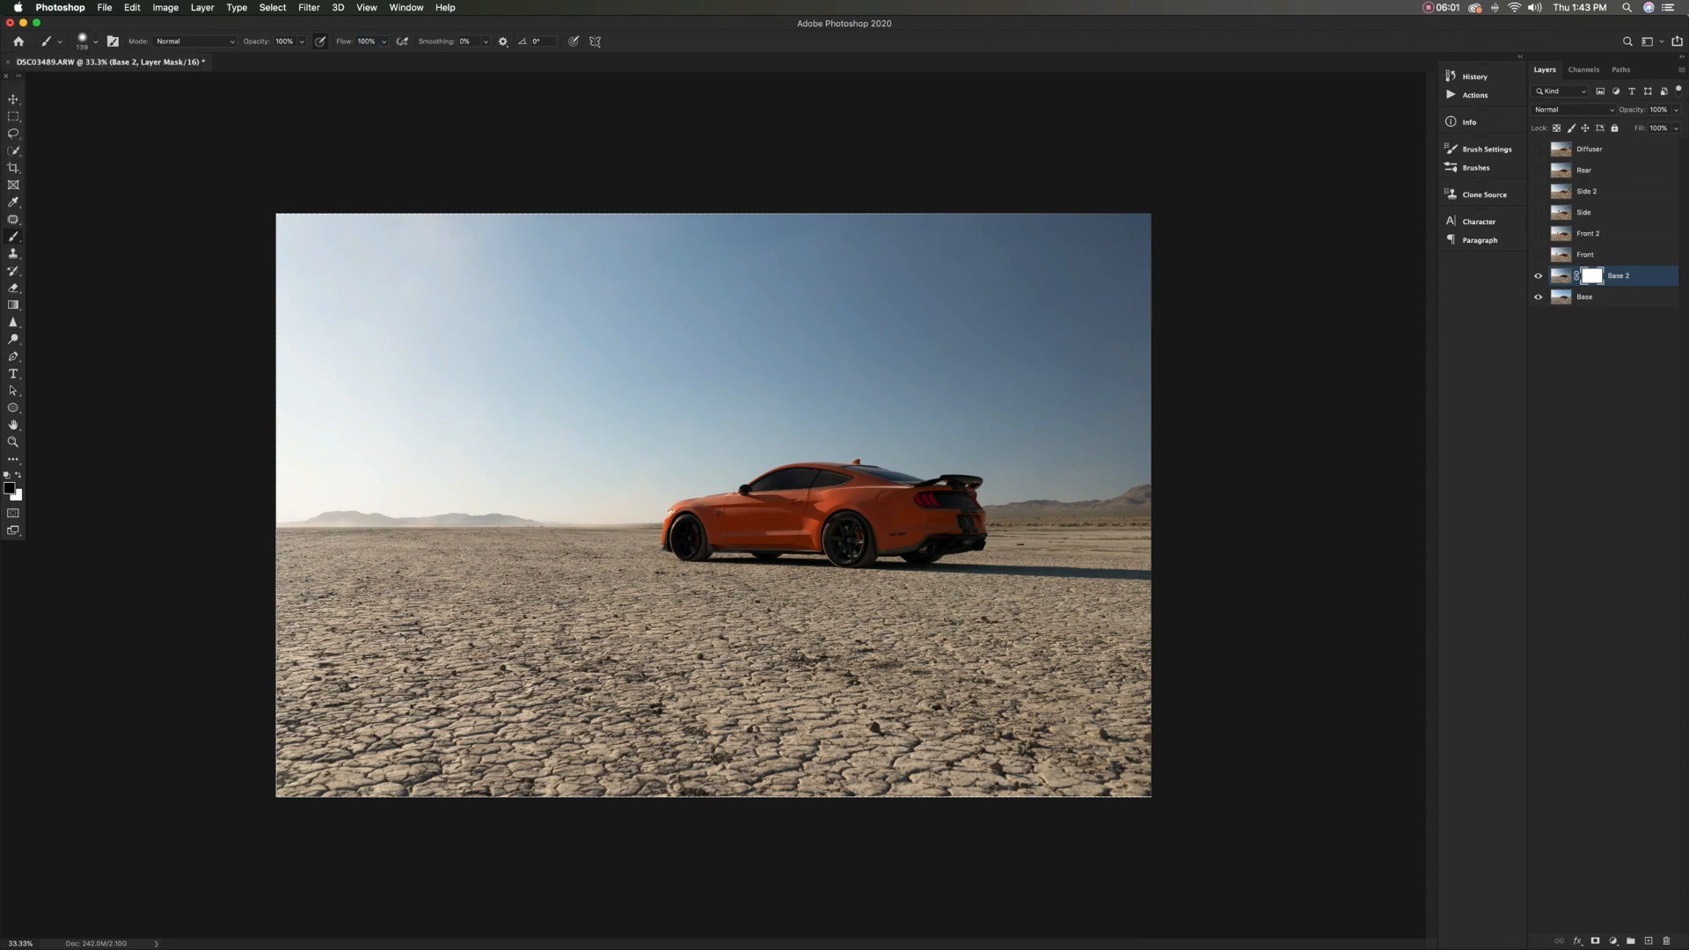
Paint black on the Base 2 mask over the front wheel to reveal the brighter Base exposure
{"action": "scroll", "coordinate": [687, 528], "scroll_direction": "up", "scroll_amount": 10}
{"action": "left_click_drag", "start_coordinate": [686, 522], "coordinate": [683, 528]}
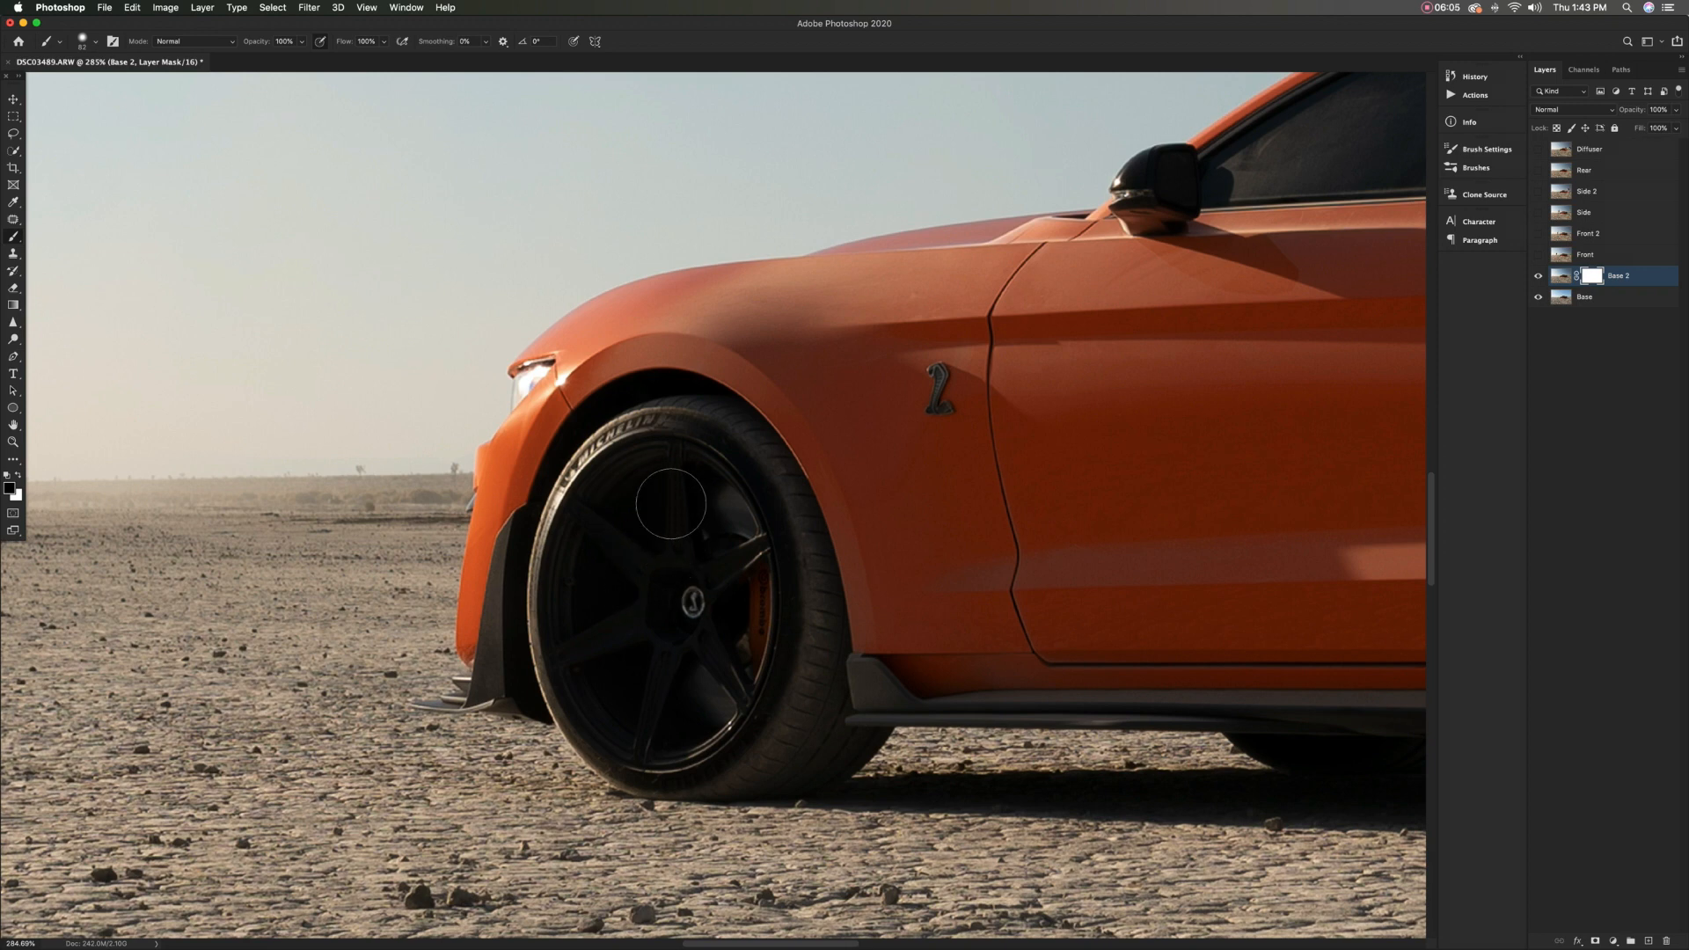
{"action": "scroll", "coordinate": [671, 504], "scroll_direction": "down", "scroll_amount": 3}
{"action": "mouse_move", "coordinate": [589, 396]}
{"action": "left_mouse_down"}
{"action": "mouse_move", "coordinate": [569, 513]}
{"action": "mouse_move", "coordinate": [607, 624]}
{"action": "mouse_move", "coordinate": [690, 640]}
{"action": "mouse_move", "coordinate": [778, 558]}
{"action": "mouse_move", "coordinate": [778, 437]}
{"action": "mouse_move", "coordinate": [686, 344]}
{"action": "mouse_move", "coordinate": [607, 475]}
{"action": "mouse_move", "coordinate": [712, 423]}
{"action": "mouse_move", "coordinate": [682, 598]}
{"action": "mouse_move", "coordinate": [744, 562]}
{"action": "mouse_move", "coordinate": [620, 630]}
{"action": "mouse_move", "coordinate": [568, 561]}
{"action": "mouse_move", "coordinate": [579, 396]}
{"action": "mouse_move", "coordinate": [634, 327]}
{"action": "mouse_move", "coordinate": [712, 347]}
{"action": "mouse_move", "coordinate": [664, 303]}
{"action": "mouse_move", "coordinate": [729, 374]}
{"action": "mouse_move", "coordinate": [781, 487]}
{"action": "mouse_move", "coordinate": [756, 416]}
{"action": "mouse_move", "coordinate": [780, 441]}
{"action": "mouse_move", "coordinate": [802, 587]}
{"action": "mouse_move", "coordinate": [803, 568]}
{"action": "mouse_move", "coordinate": [771, 629]}
{"action": "mouse_move", "coordinate": [640, 628]}
{"action": "mouse_move", "coordinate": [693, 632]}
{"action": "mouse_move", "coordinate": [671, 643]}
{"action": "mouse_move", "coordinate": [595, 575]}
{"action": "mouse_move", "coordinate": [620, 376]}
{"action": "mouse_move", "coordinate": [658, 331]}
{"action": "mouse_move", "coordinate": [594, 474]}
{"action": "mouse_move", "coordinate": [669, 330]}
{"action": "mouse_move", "coordinate": [679, 621]}
{"action": "left_mouse_up"}
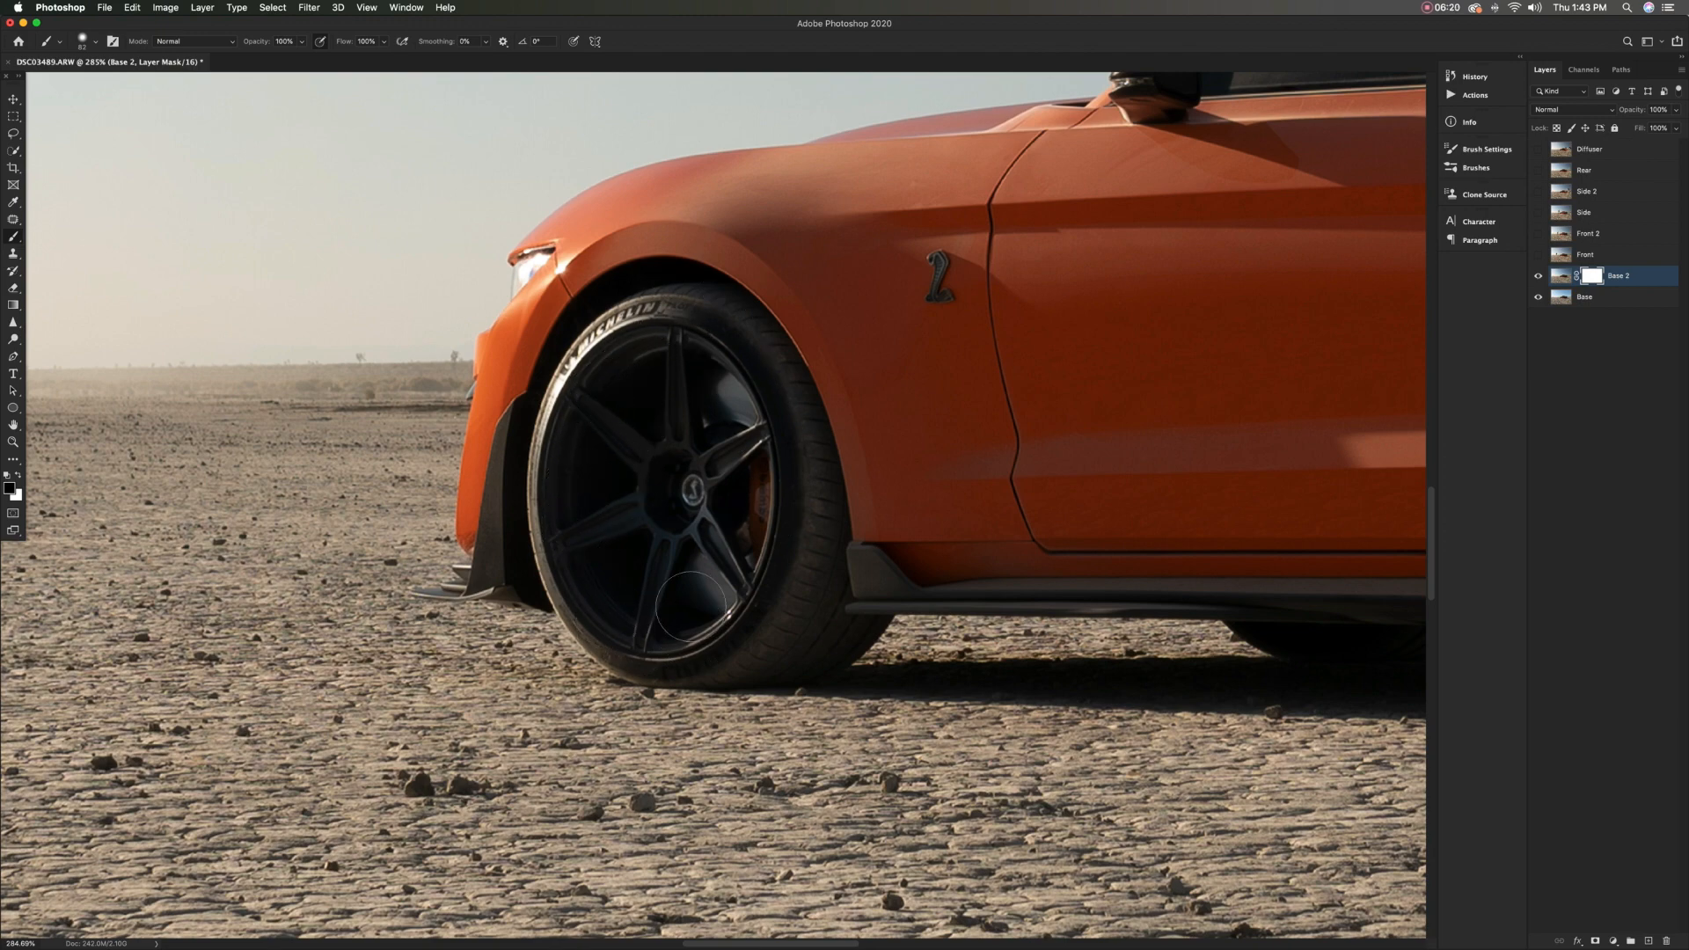
Paint black on the Base 2 mask over the rear wheel to bring out its rim and tire
{"action": "scroll", "coordinate": [716, 536], "scroll_direction": "right", "scroll_amount": 15}
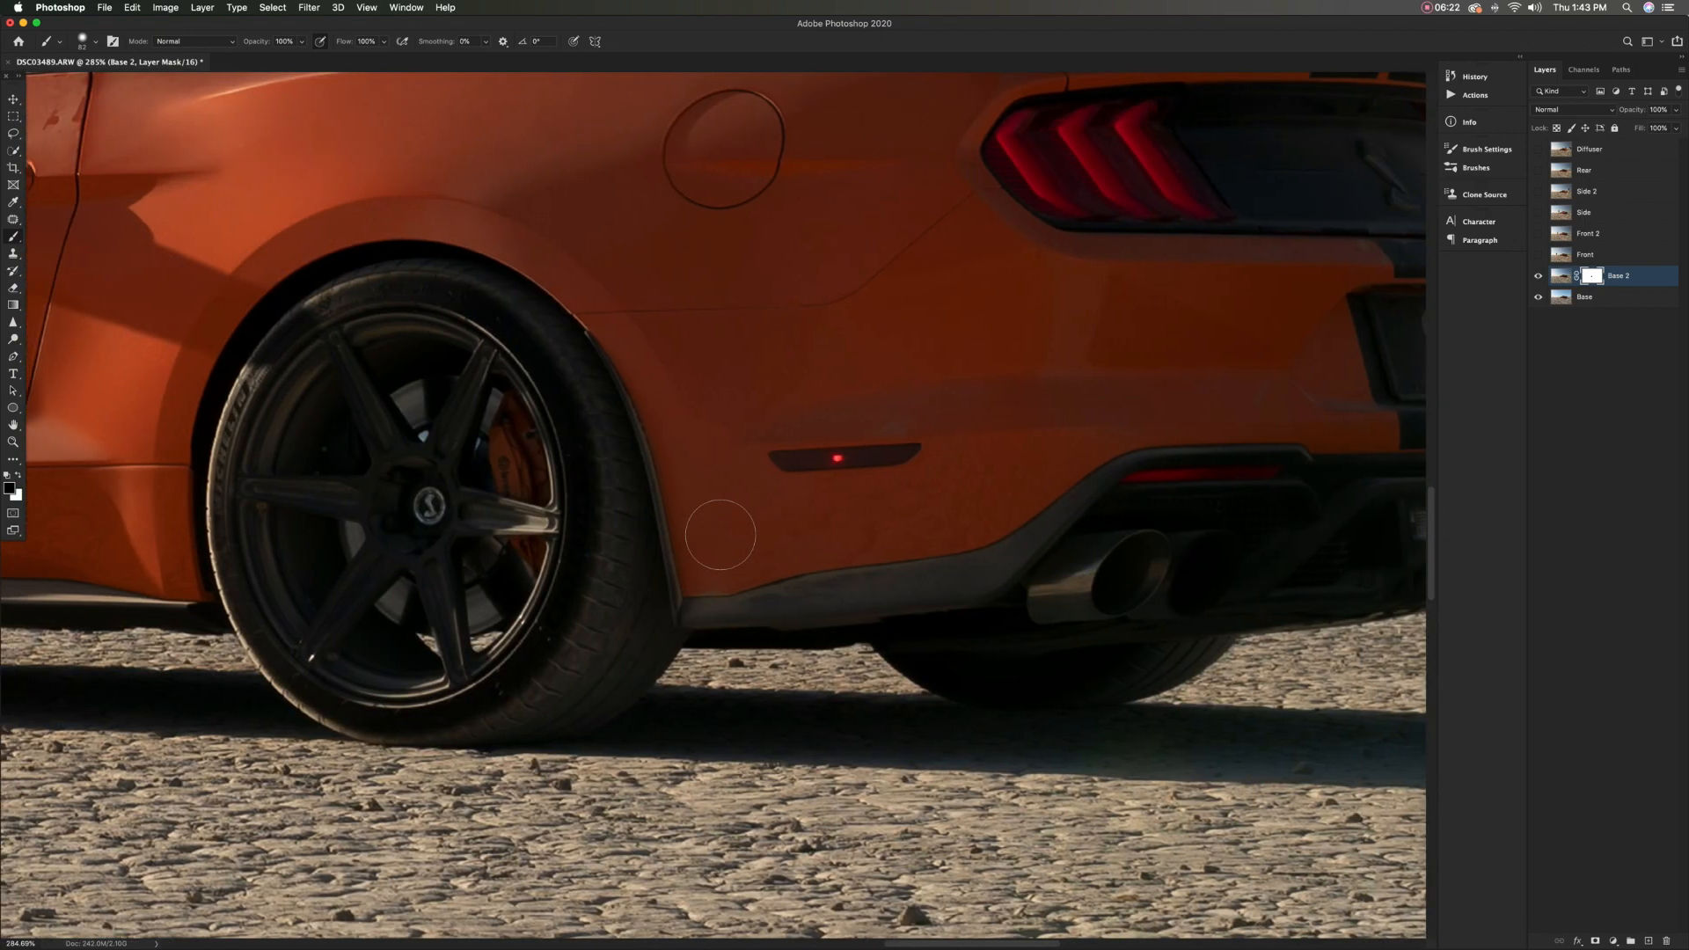
{"action": "scroll", "coordinate": [721, 534], "scroll_direction": "left", "scroll_amount": 6}
{"action": "mouse_move", "coordinate": [632, 477]}
{"action": "left_mouse_down"}
{"action": "mouse_move", "coordinate": [713, 318]}
{"action": "mouse_move", "coordinate": [803, 301]}
{"action": "mouse_move", "coordinate": [875, 343]}
{"action": "mouse_move", "coordinate": [971, 487]}
{"action": "mouse_move", "coordinate": [921, 640]}
{"action": "mouse_move", "coordinate": [943, 435]}
{"action": "mouse_move", "coordinate": [869, 343]}
{"action": "mouse_move", "coordinate": [716, 387]}
{"action": "mouse_move", "coordinate": [660, 553]}
{"action": "mouse_move", "coordinate": [807, 638]}
{"action": "mouse_move", "coordinate": [789, 370]}
{"action": "mouse_move", "coordinate": [787, 566]}
{"action": "mouse_move", "coordinate": [770, 348]}
{"action": "mouse_move", "coordinate": [693, 423]}
{"action": "mouse_move", "coordinate": [655, 563]}
{"action": "mouse_move", "coordinate": [673, 643]}
{"action": "mouse_move", "coordinate": [848, 698]}
{"action": "mouse_move", "coordinate": [761, 696]}
{"action": "mouse_move", "coordinate": [787, 709]}
{"action": "mouse_move", "coordinate": [938, 655]}
{"action": "mouse_move", "coordinate": [969, 439]}
{"action": "mouse_move", "coordinate": [914, 309]}
{"action": "mouse_move", "coordinate": [785, 298]}
{"action": "mouse_move", "coordinate": [776, 281]}
{"action": "mouse_move", "coordinate": [913, 382]}
{"action": "mouse_move", "coordinate": [900, 340]}
{"action": "left_mouse_up"}
{"action": "key", "text": "x"}
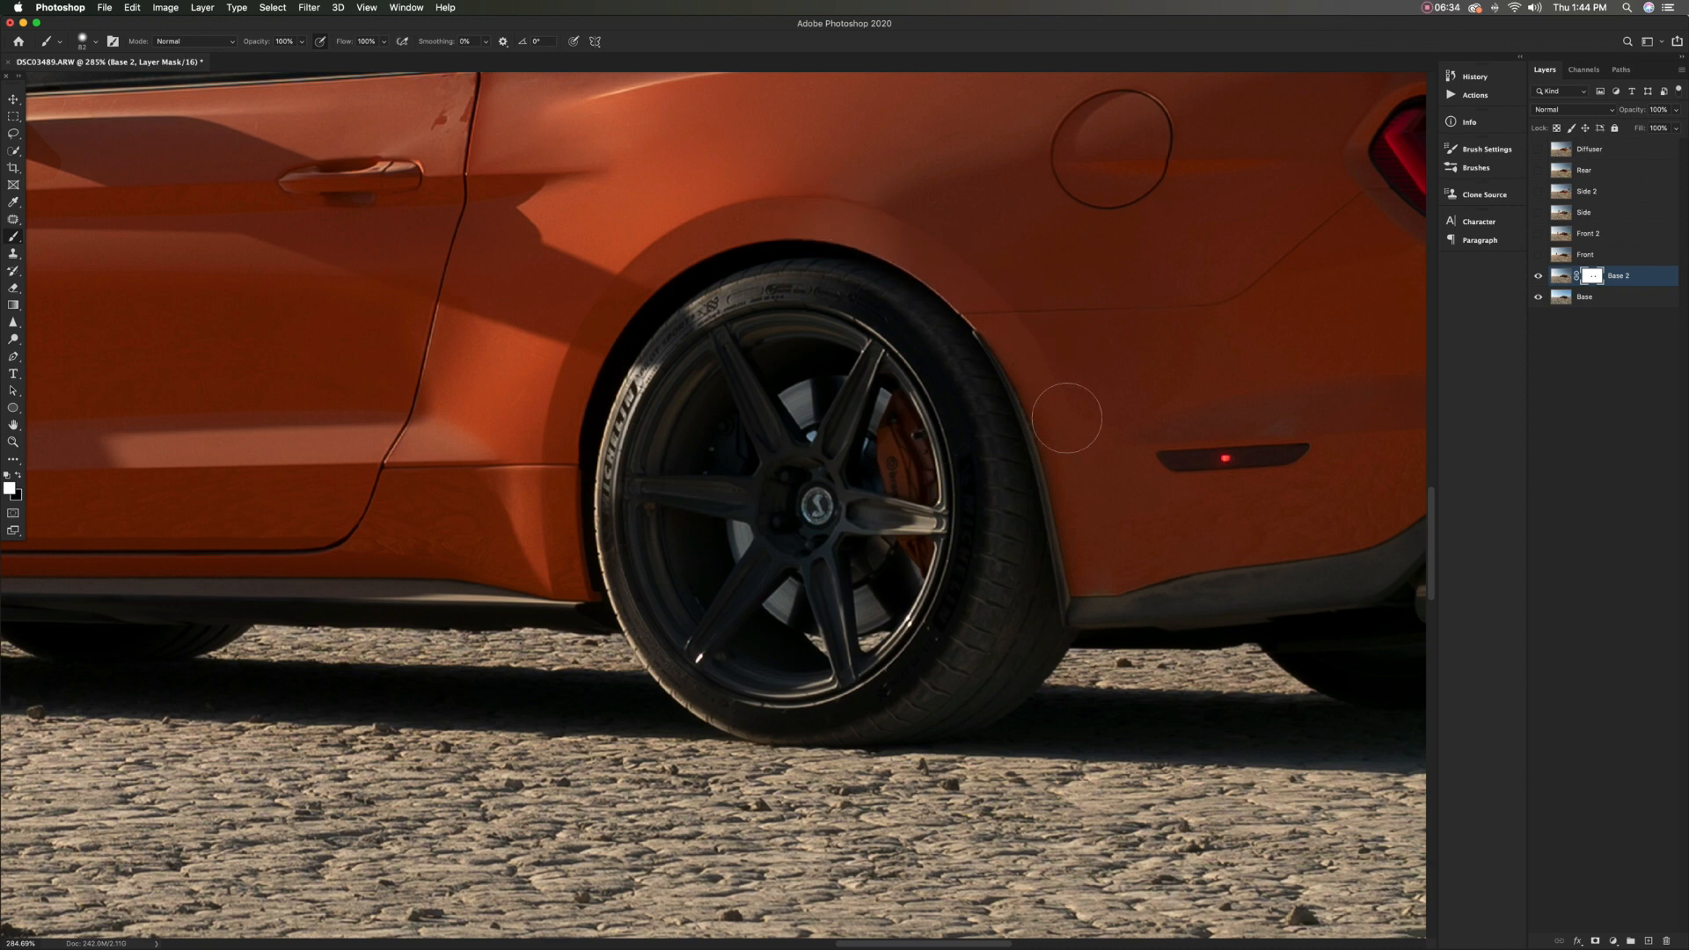
{"action": "left_click_drag", "start_coordinate": [844, 458], "coordinate": [878, 462]}
{"action": "key", "text": "x"}
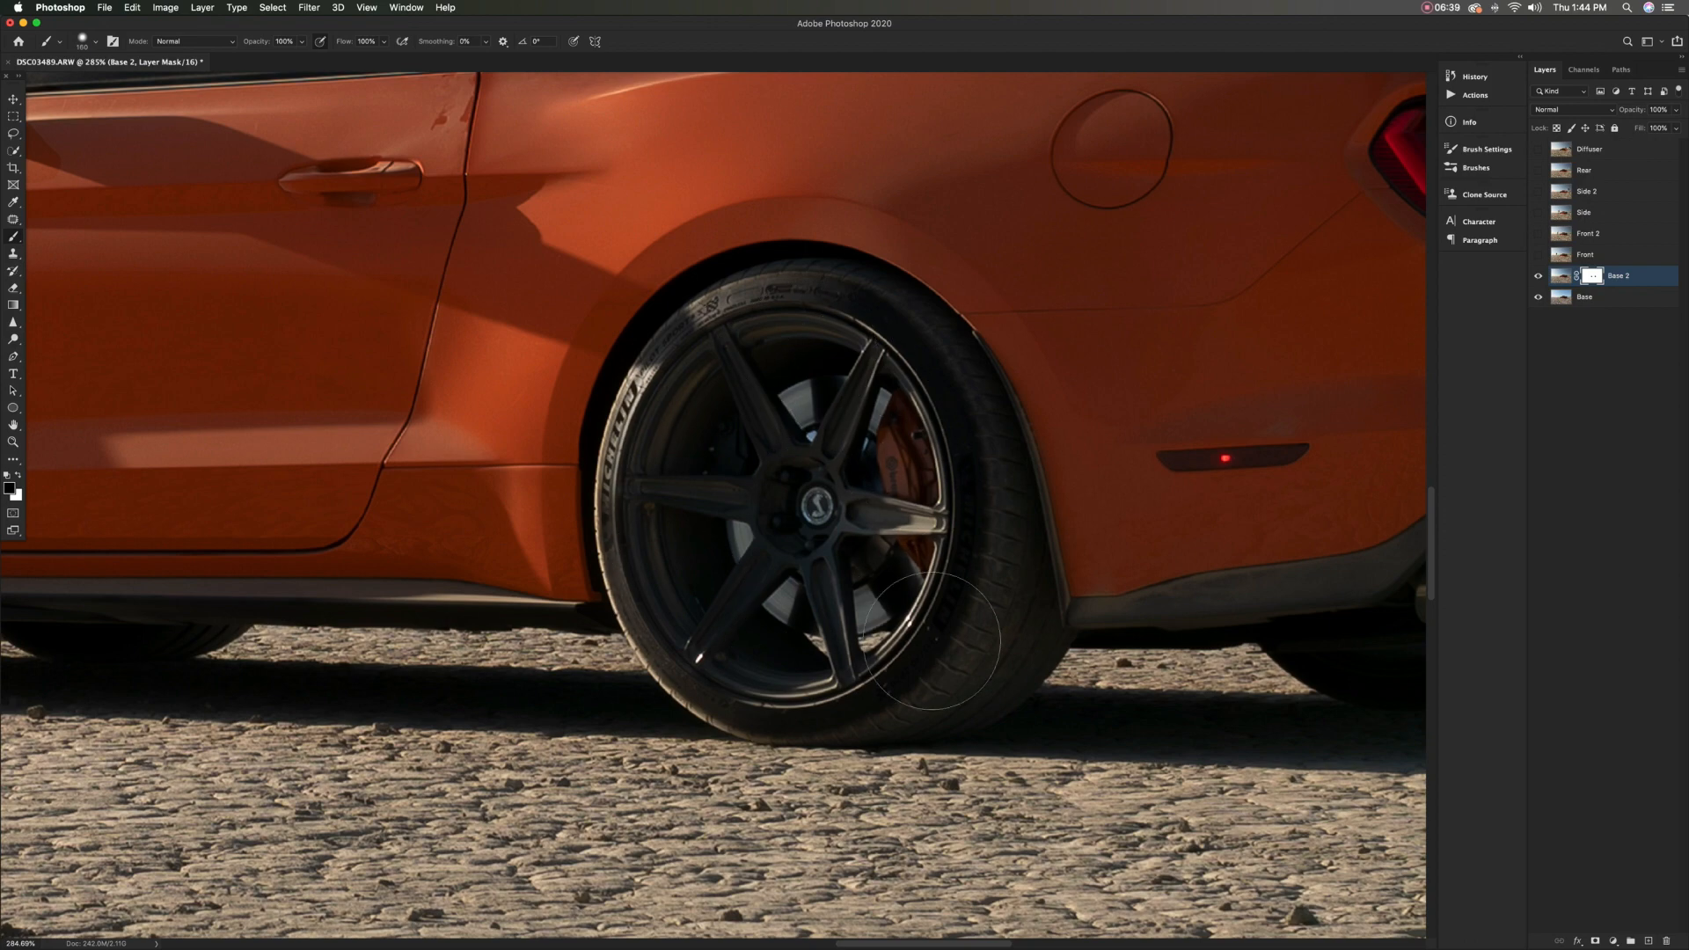
Mask Base 2 over the rear bumper and the dark panel between the taillights, toggling the layer to compare with Base
{"action": "key", "text": "super+0"}
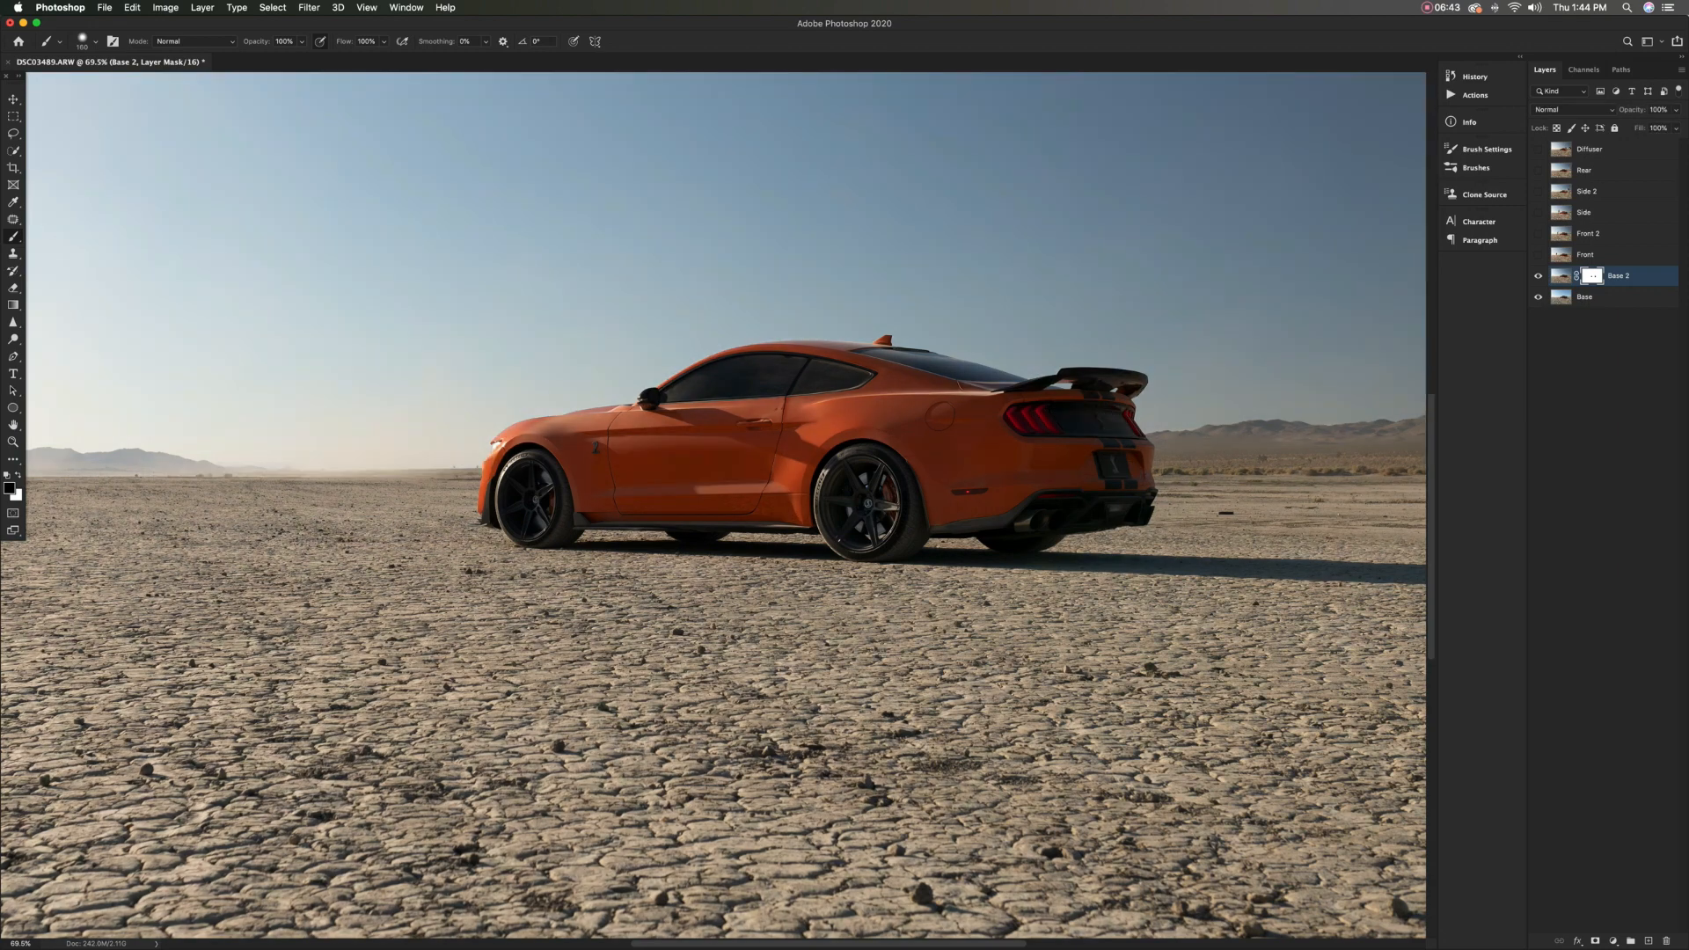
{"action": "scroll", "coordinate": [1053, 517], "scroll_direction": "up", "scroll_amount": 5}
{"action": "mouse_move", "coordinate": [1063, 486]}
{"action": "left_mouse_down"}
{"action": "mouse_move", "coordinate": [704, 487]}
{"action": "mouse_move", "coordinate": [629, 514]}
{"action": "left_mouse_up"}
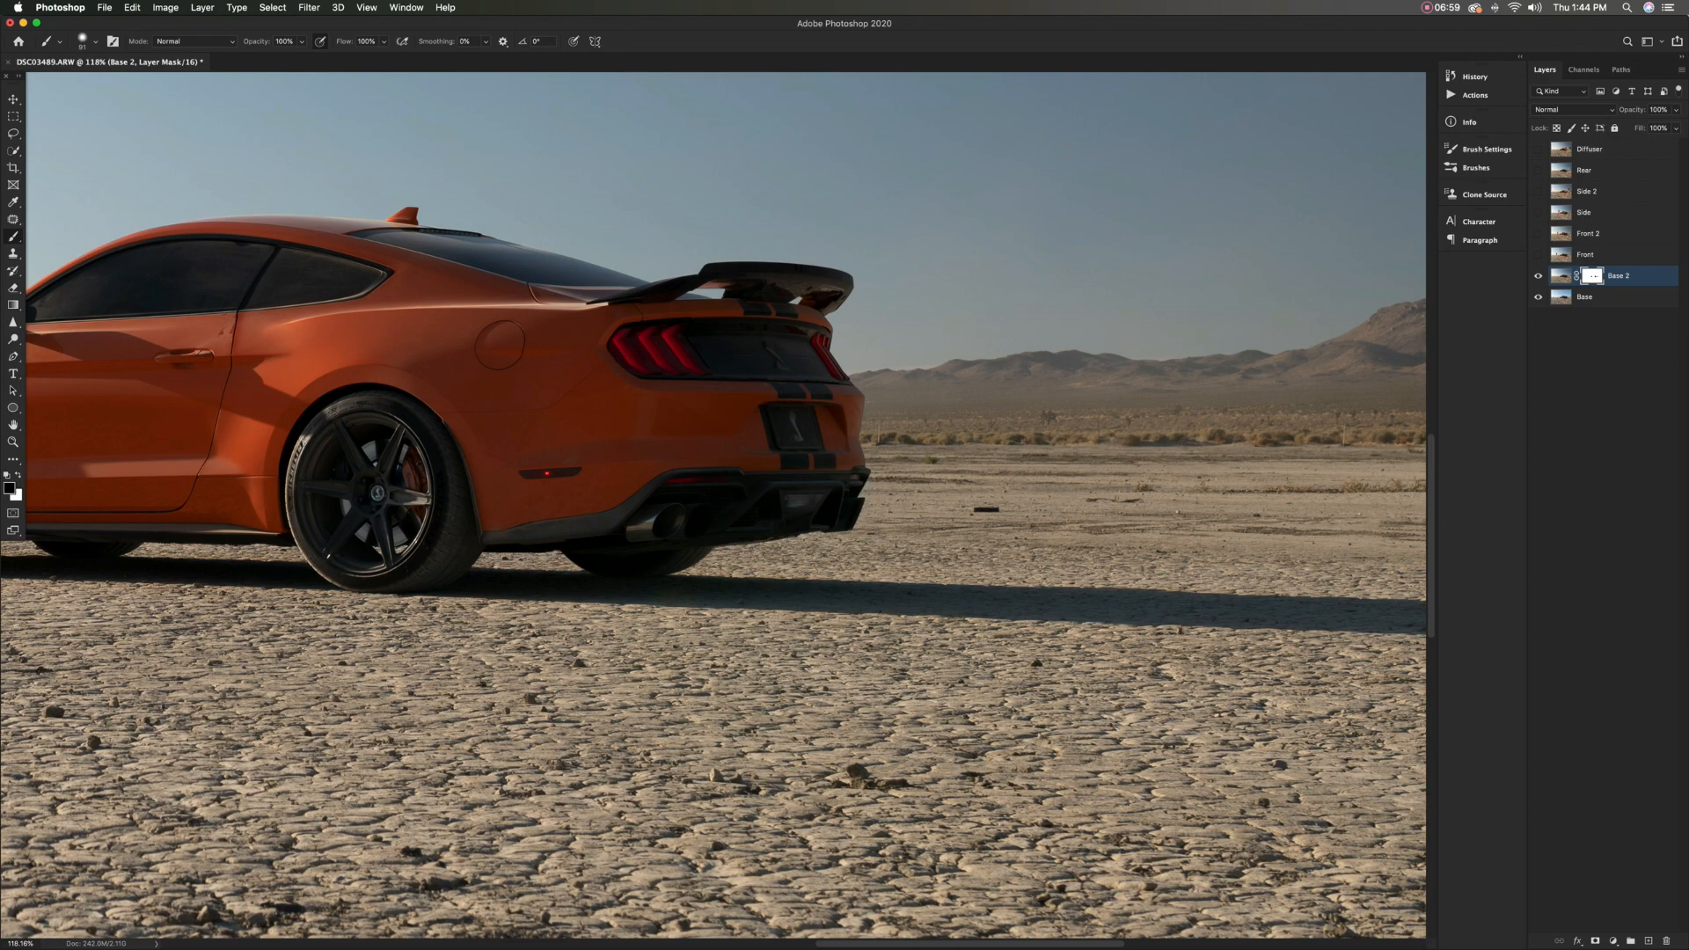
{"action": "left_click", "coordinate": [1537, 276]}
{"action": "left_click", "coordinate": [1537, 276]}
{"action": "left_click", "coordinate": [1537, 276]}
{"action": "left_click", "coordinate": [1537, 276]}
{"action": "mouse_move", "coordinate": [695, 337]}
{"action": "left_mouse_down"}
{"action": "mouse_move", "coordinate": [805, 348]}
{"action": "mouse_move", "coordinate": [811, 369]}
{"action": "mouse_move", "coordinate": [744, 363]}
{"action": "mouse_move", "coordinate": [802, 368]}
{"action": "mouse_move", "coordinate": [785, 368]}
{"action": "left_mouse_up"}
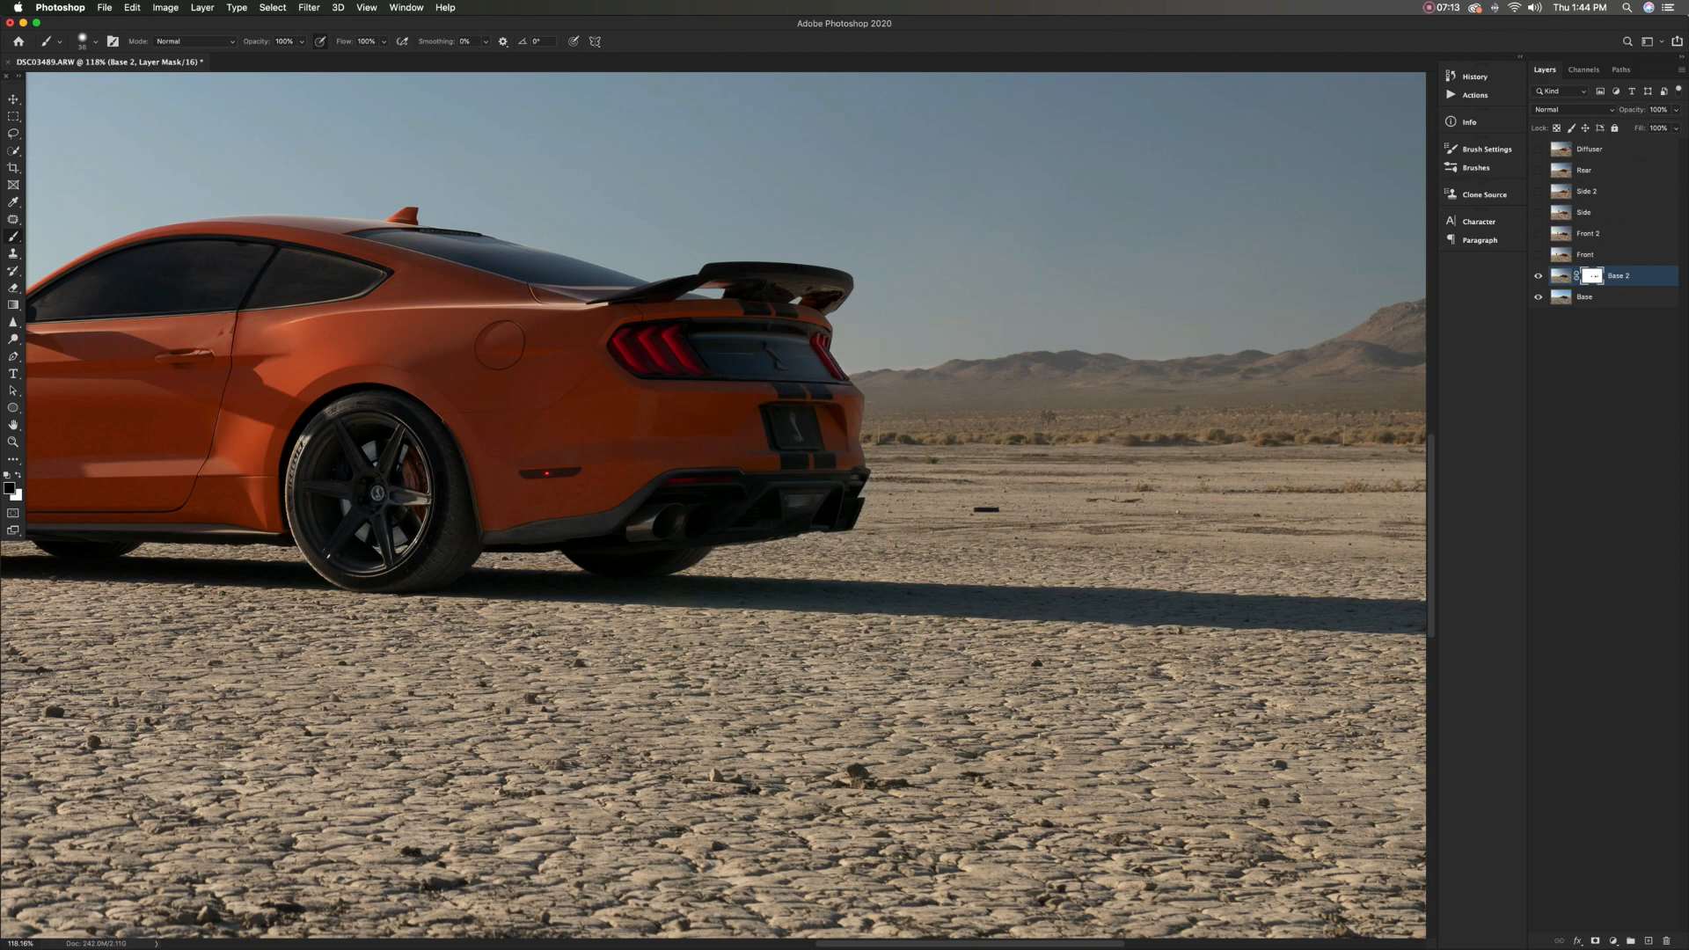
{"action": "left_click_drag", "start_coordinate": [785, 359], "coordinate": [830, 375], "text": "ctrl+alt"}
Paint black on the Base 2 mask along the rear spoiler to brighten its upper surface and underside
{"action": "key", "text": "x"}
{"action": "left_click_drag", "start_coordinate": [762, 266], "coordinate": [755, 267], "text": "ctrl+alt"}
{"action": "scroll", "coordinate": [756, 267], "scroll_direction": "down", "scroll_amount": 5}
{"action": "key", "text": "x"}
{"action": "scroll", "coordinate": [756, 267], "scroll_direction": "up", "scroll_amount": 6}
{"action": "scroll", "coordinate": [714, 600], "scroll_direction": "up", "scroll_amount": 2}
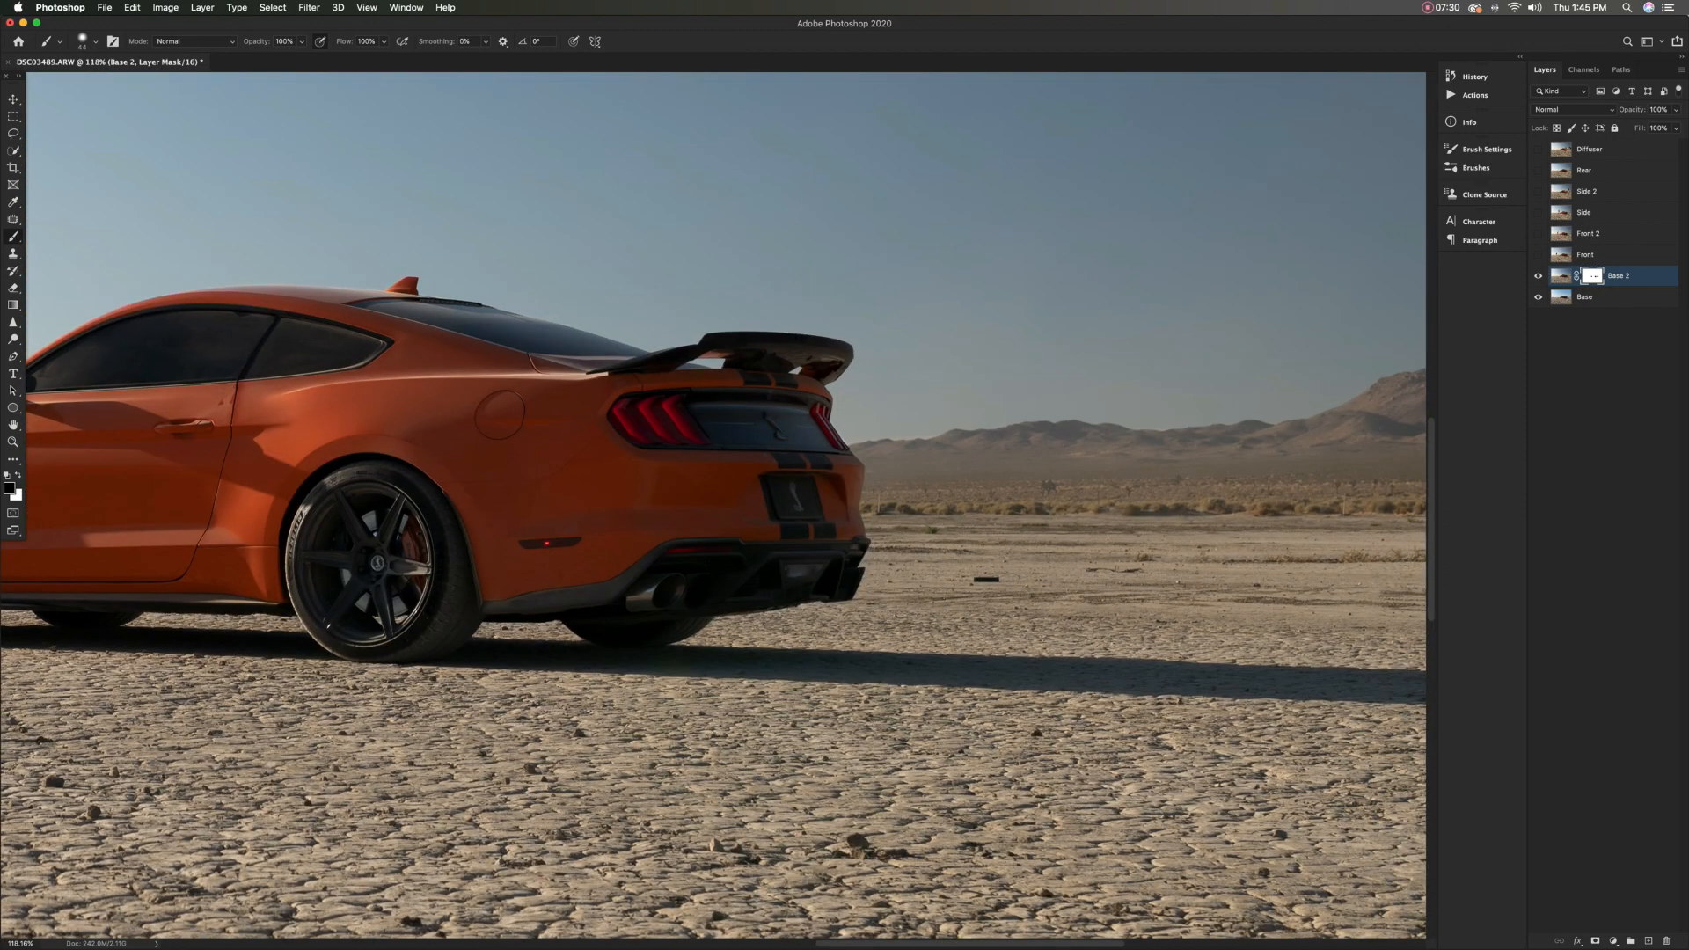
{"action": "mouse_move", "coordinate": [709, 336]}
{"action": "left_mouse_down"}
{"action": "mouse_move", "coordinate": [843, 346]}
{"action": "mouse_move", "coordinate": [789, 354]}
{"action": "mouse_move", "coordinate": [810, 355]}
{"action": "left_mouse_up"}
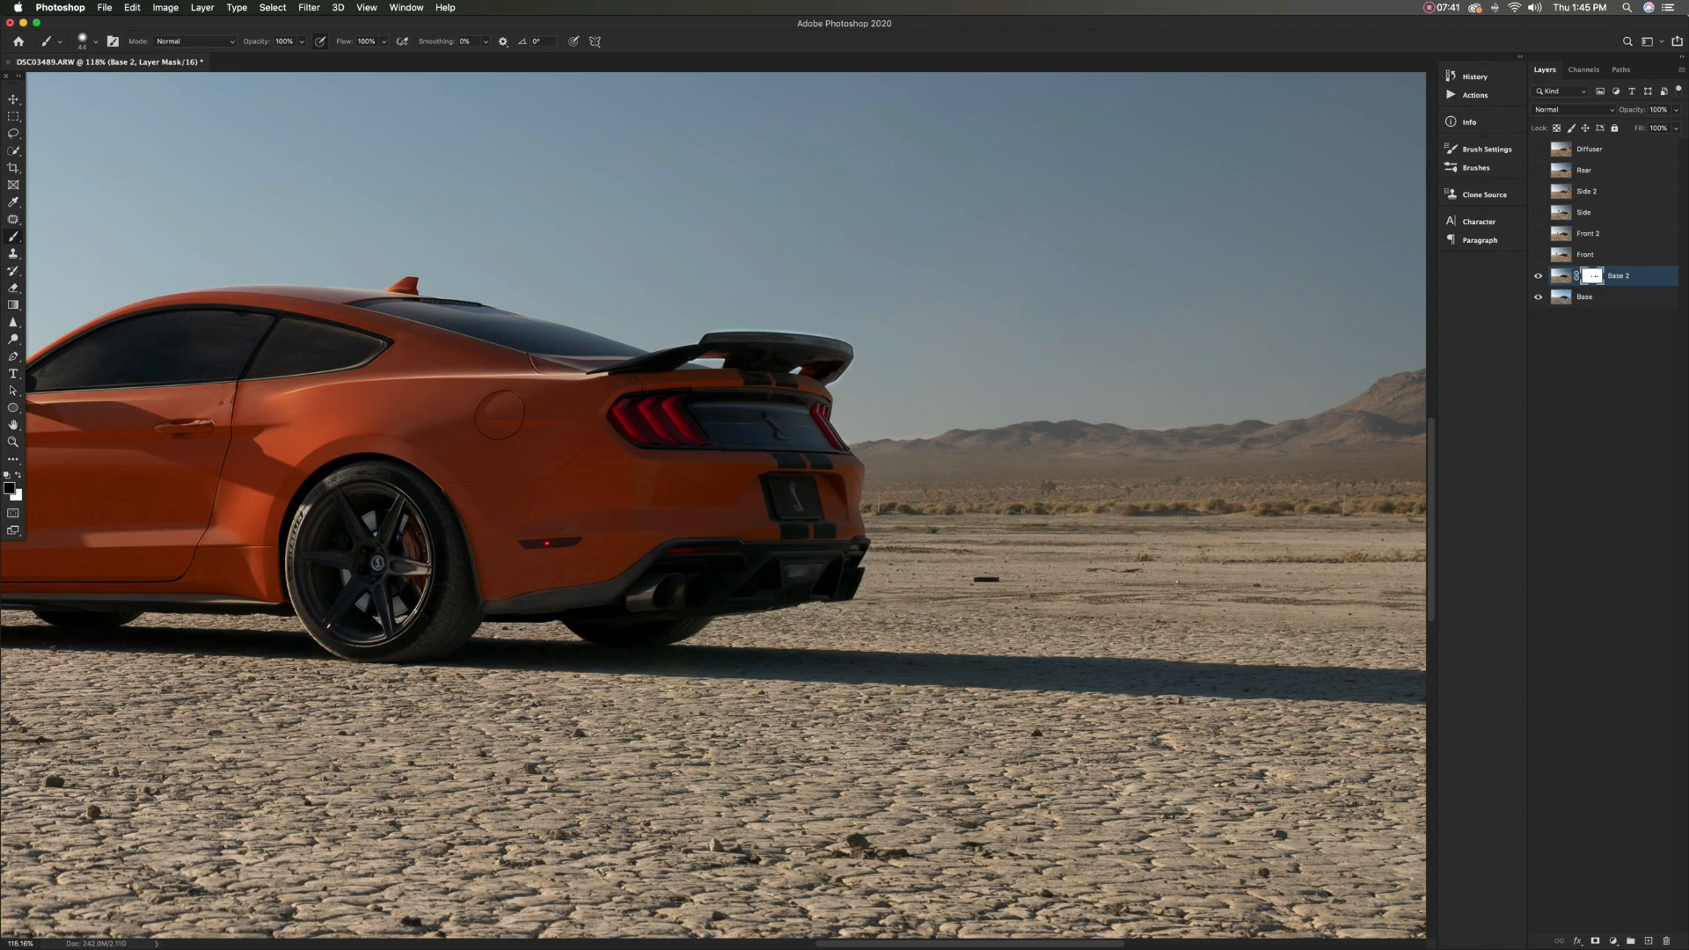
Paint black on the Base 2 mask along the car's roofline and down the rear window's upper edge
{"action": "scroll", "coordinate": [778, 370], "scroll_direction": "down", "scroll_amount": 3}
{"action": "key", "text": "super+comma"}
{"action": "key", "text": "super+comma"}
{"action": "key", "text": "super+comma"}
{"action": "key", "text": "super+comma"}
{"action": "key", "text": "super+comma"}
{"action": "key", "text": "super+comma"}
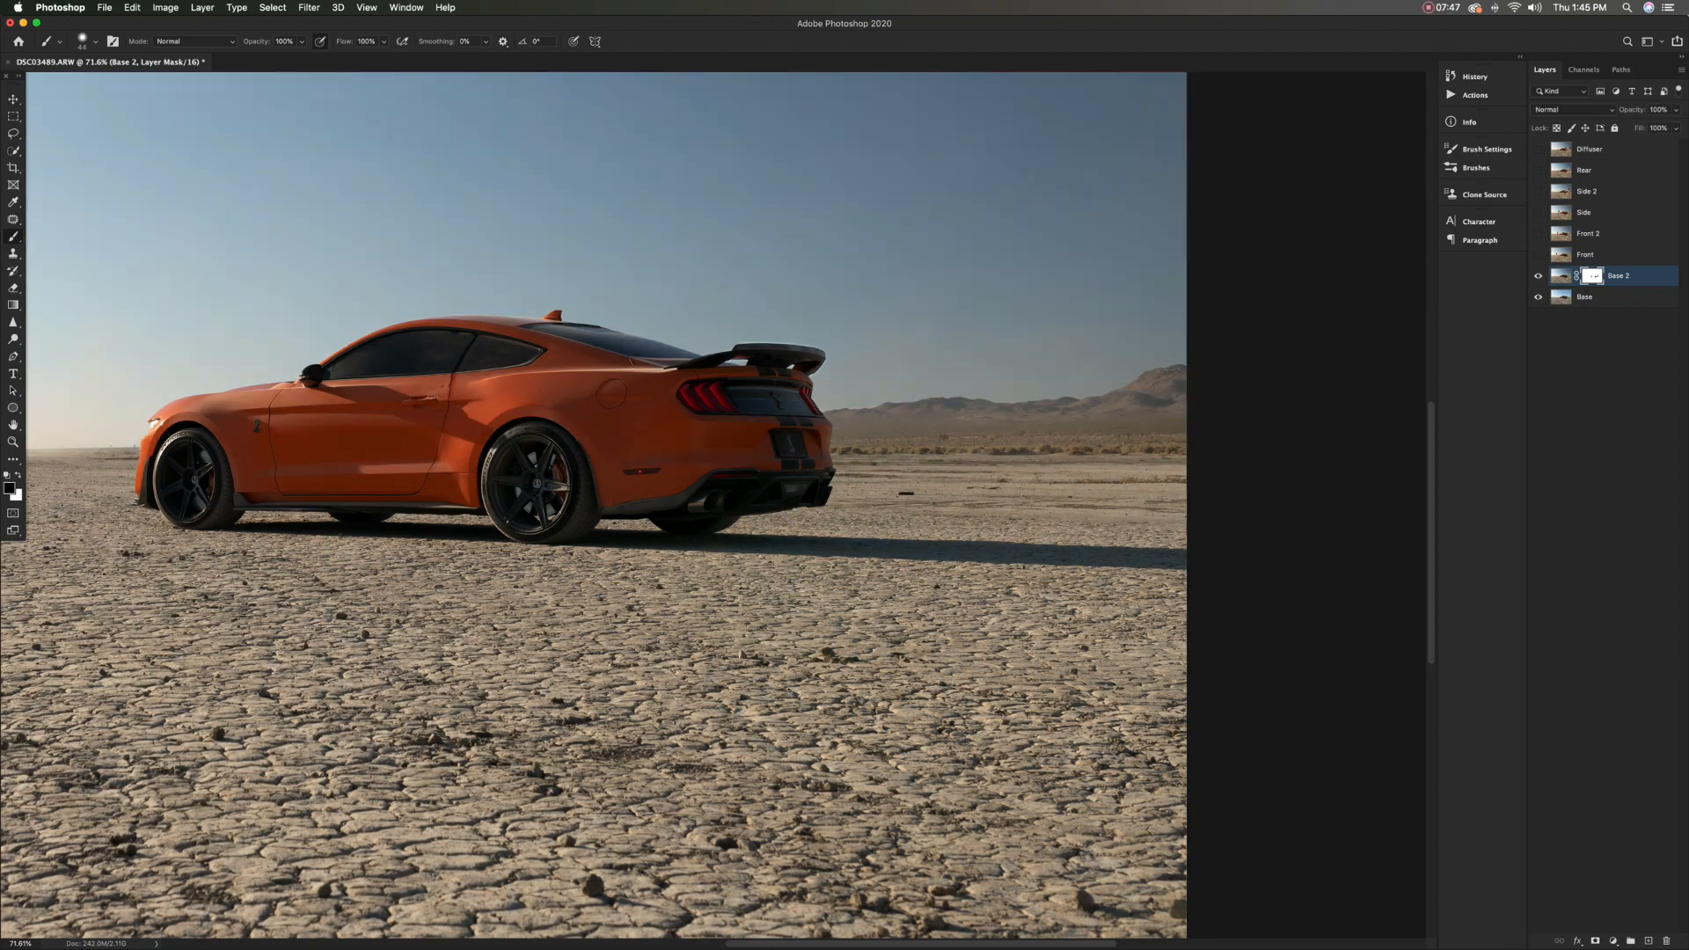
{"action": "scroll", "coordinate": [591, 337], "scroll_direction": "up", "scroll_amount": 5}
{"action": "left_click_drag", "start_coordinate": [413, 314], "coordinate": [422, 304]}
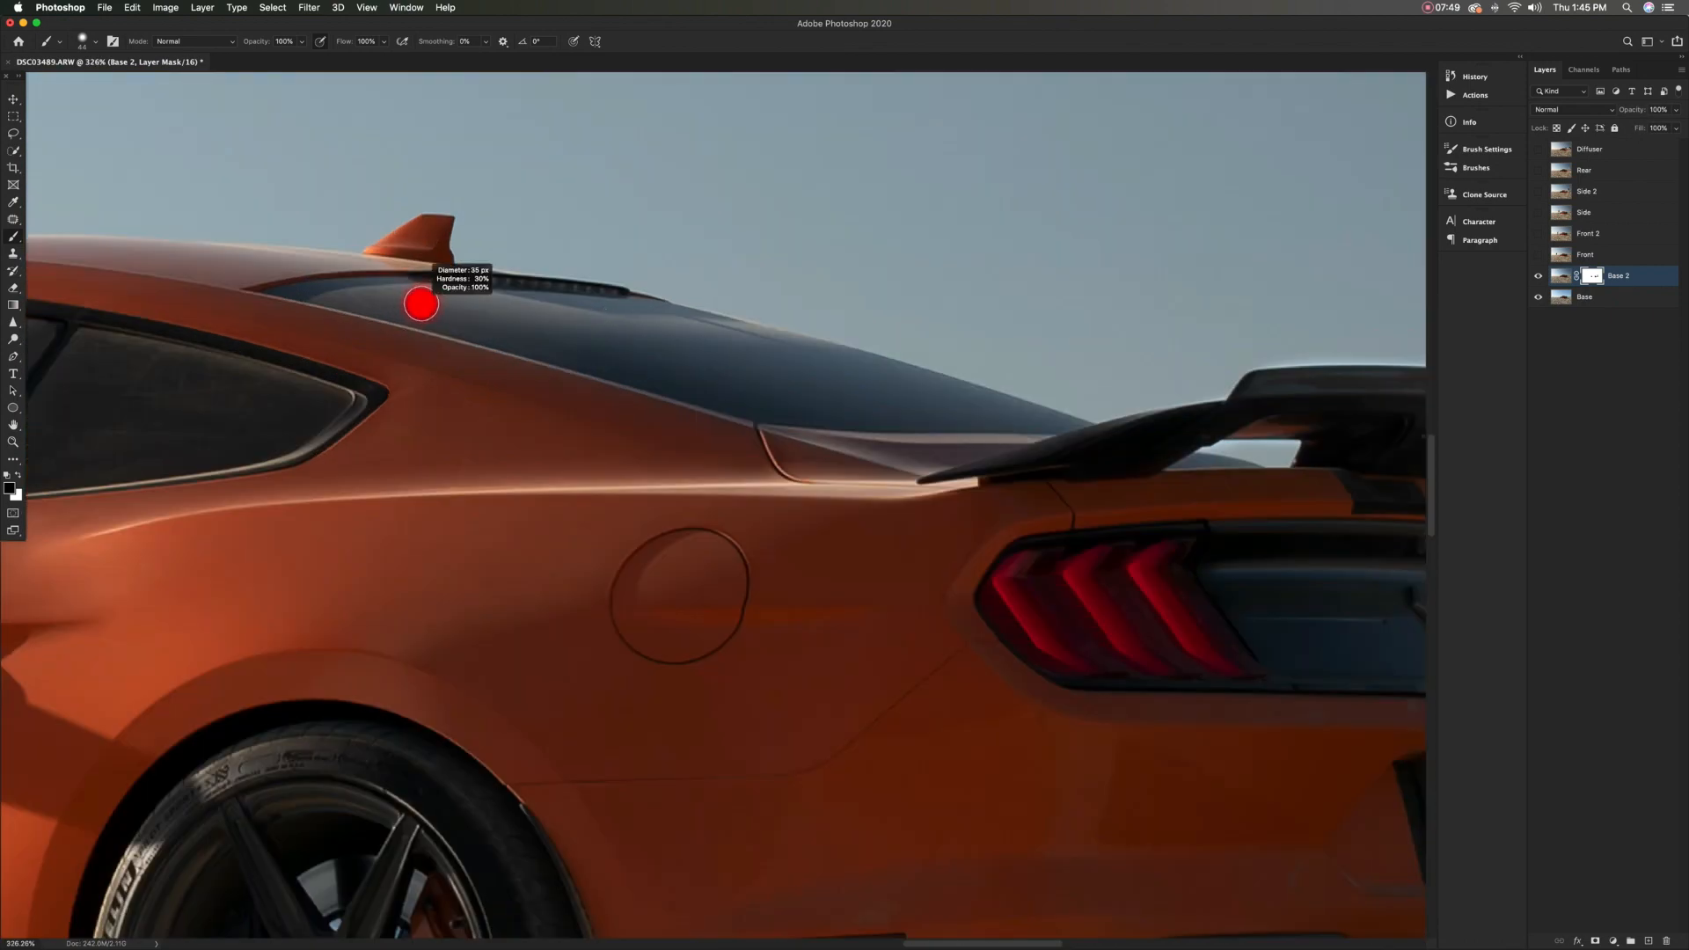
{"action": "scroll", "coordinate": [713, 576], "scroll_direction": "left", "scroll_amount": 10}
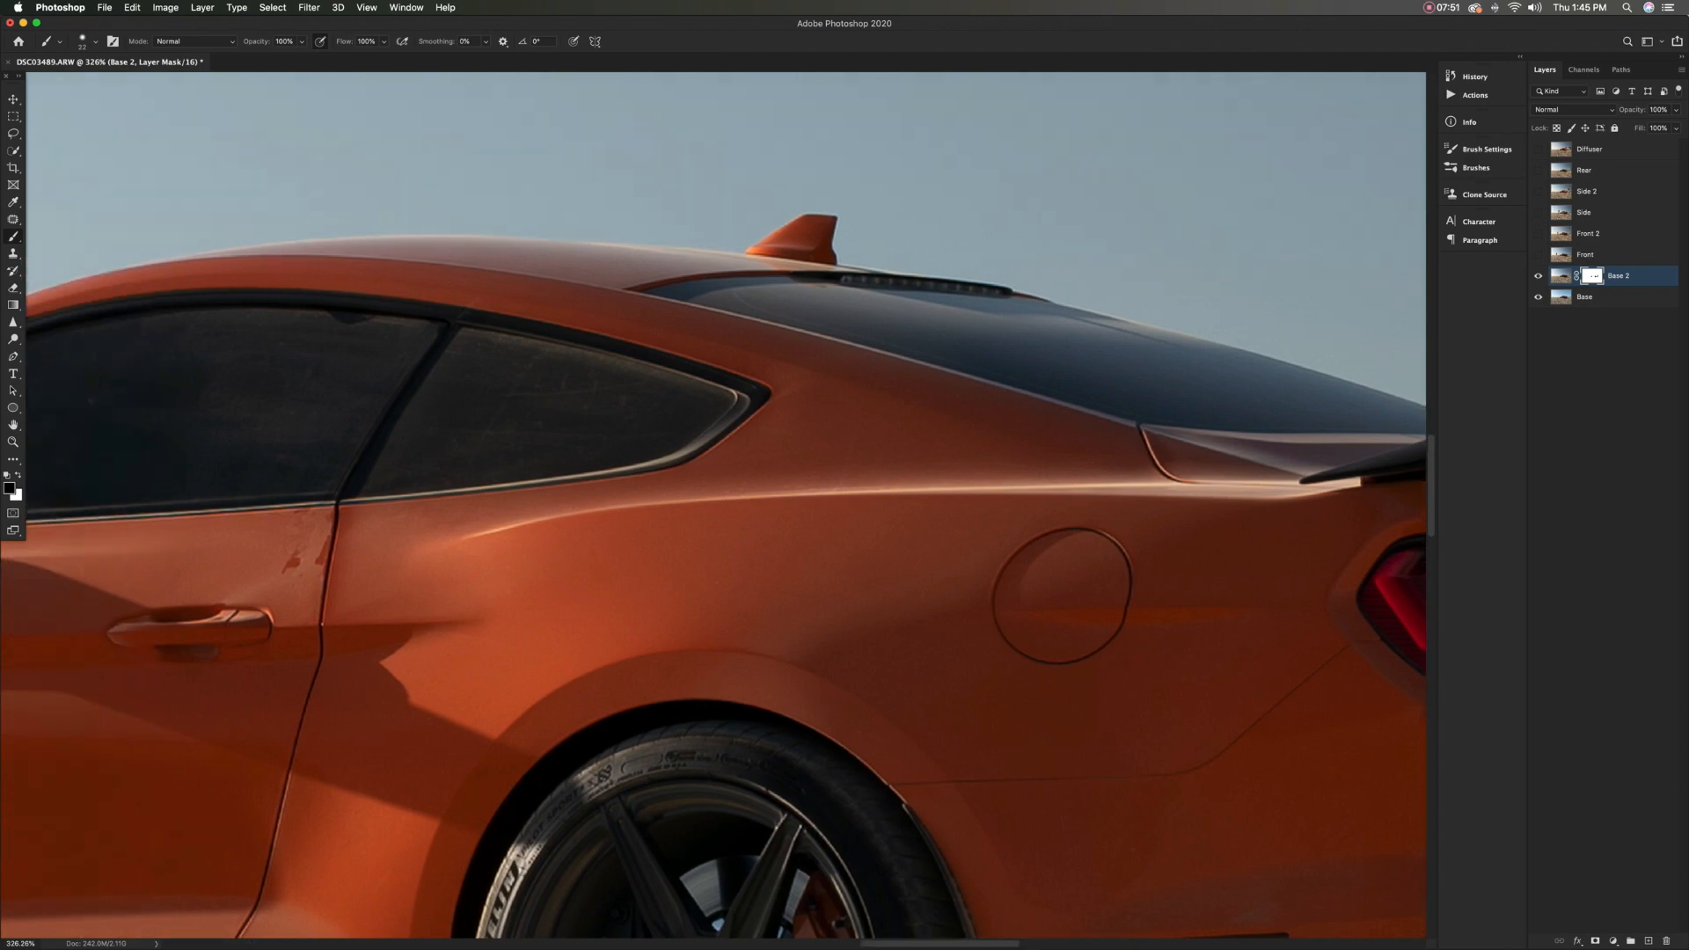
{"action": "key", "text": "super+comma"}
{"action": "key", "text": "super+comma"}
{"action": "key", "text": "bracketright"}
{"action": "left_click_drag", "start_coordinate": [345, 231], "coordinate": [963, 284]}
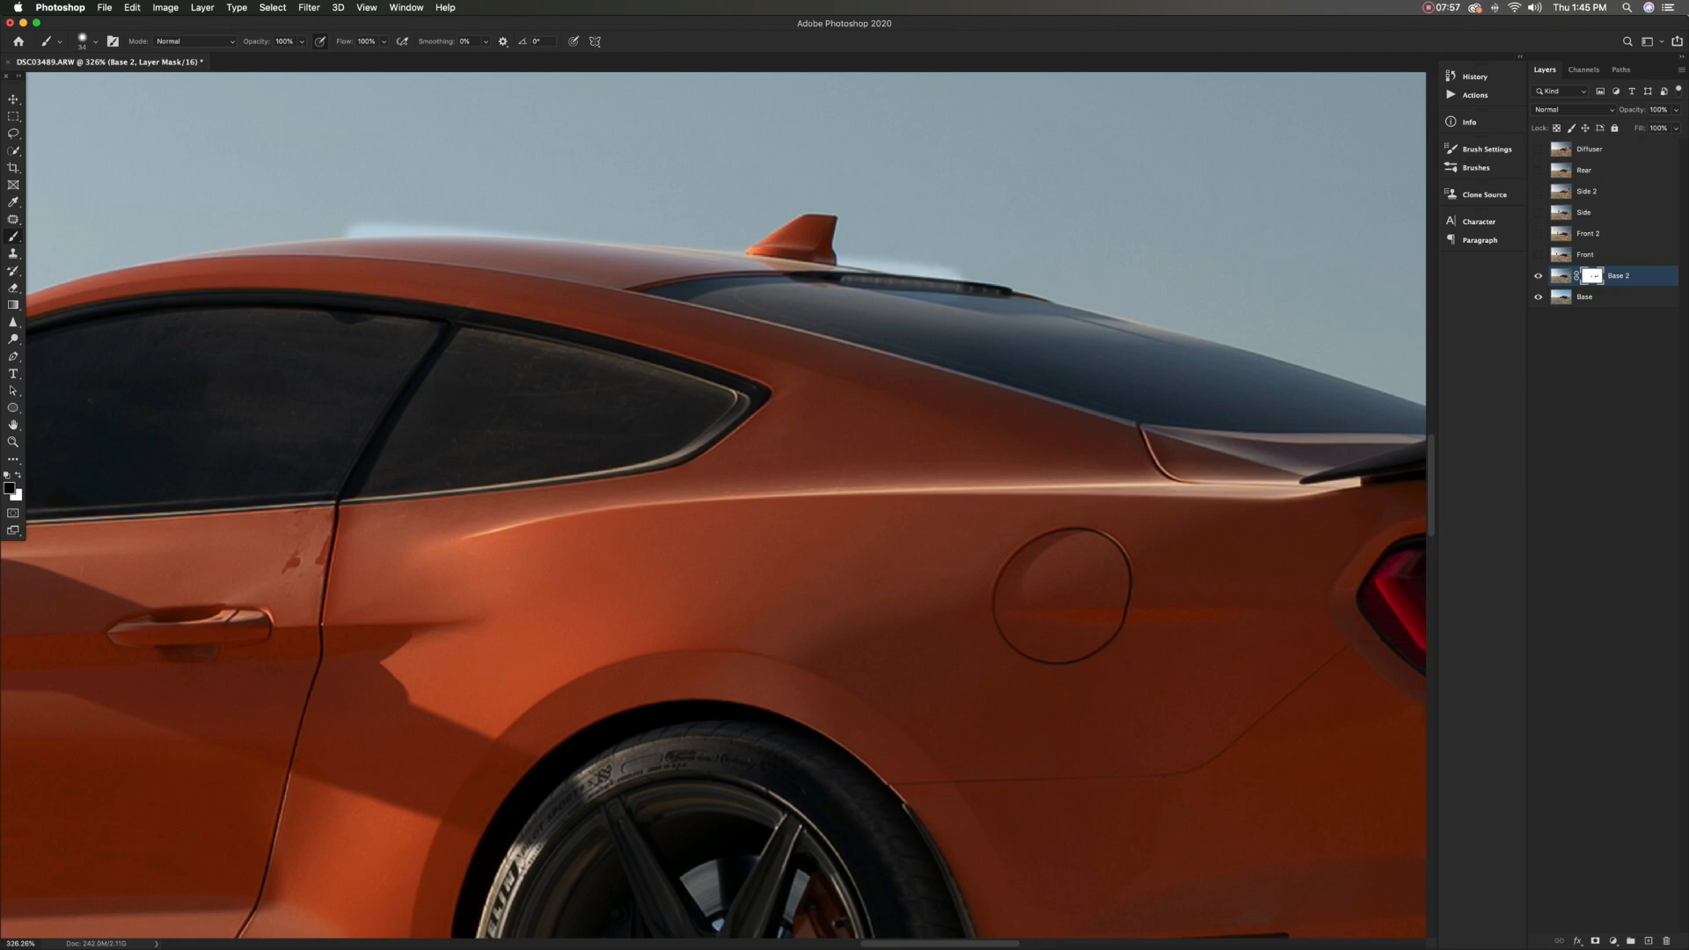
{"action": "mouse_move", "coordinate": [352, 230]}
{"action": "left_mouse_down"}
{"action": "mouse_move", "coordinate": [176, 238]}
{"action": "mouse_move", "coordinate": [647, 234]}
{"action": "mouse_move", "coordinate": [792, 251]}
{"action": "mouse_move", "coordinate": [1369, 406]}
{"action": "left_mouse_up"}
Extend the black mask painting over the rear window glass down to the spoiler
{"action": "scroll", "coordinate": [1369, 405], "scroll_direction": "right", "scroll_amount": 5}
{"action": "mouse_move", "coordinate": [1042, 403]}
{"action": "left_mouse_down"}
{"action": "mouse_move", "coordinate": [1112, 417]}
{"action": "mouse_move", "coordinate": [1161, 403]}
{"action": "left_mouse_up"}
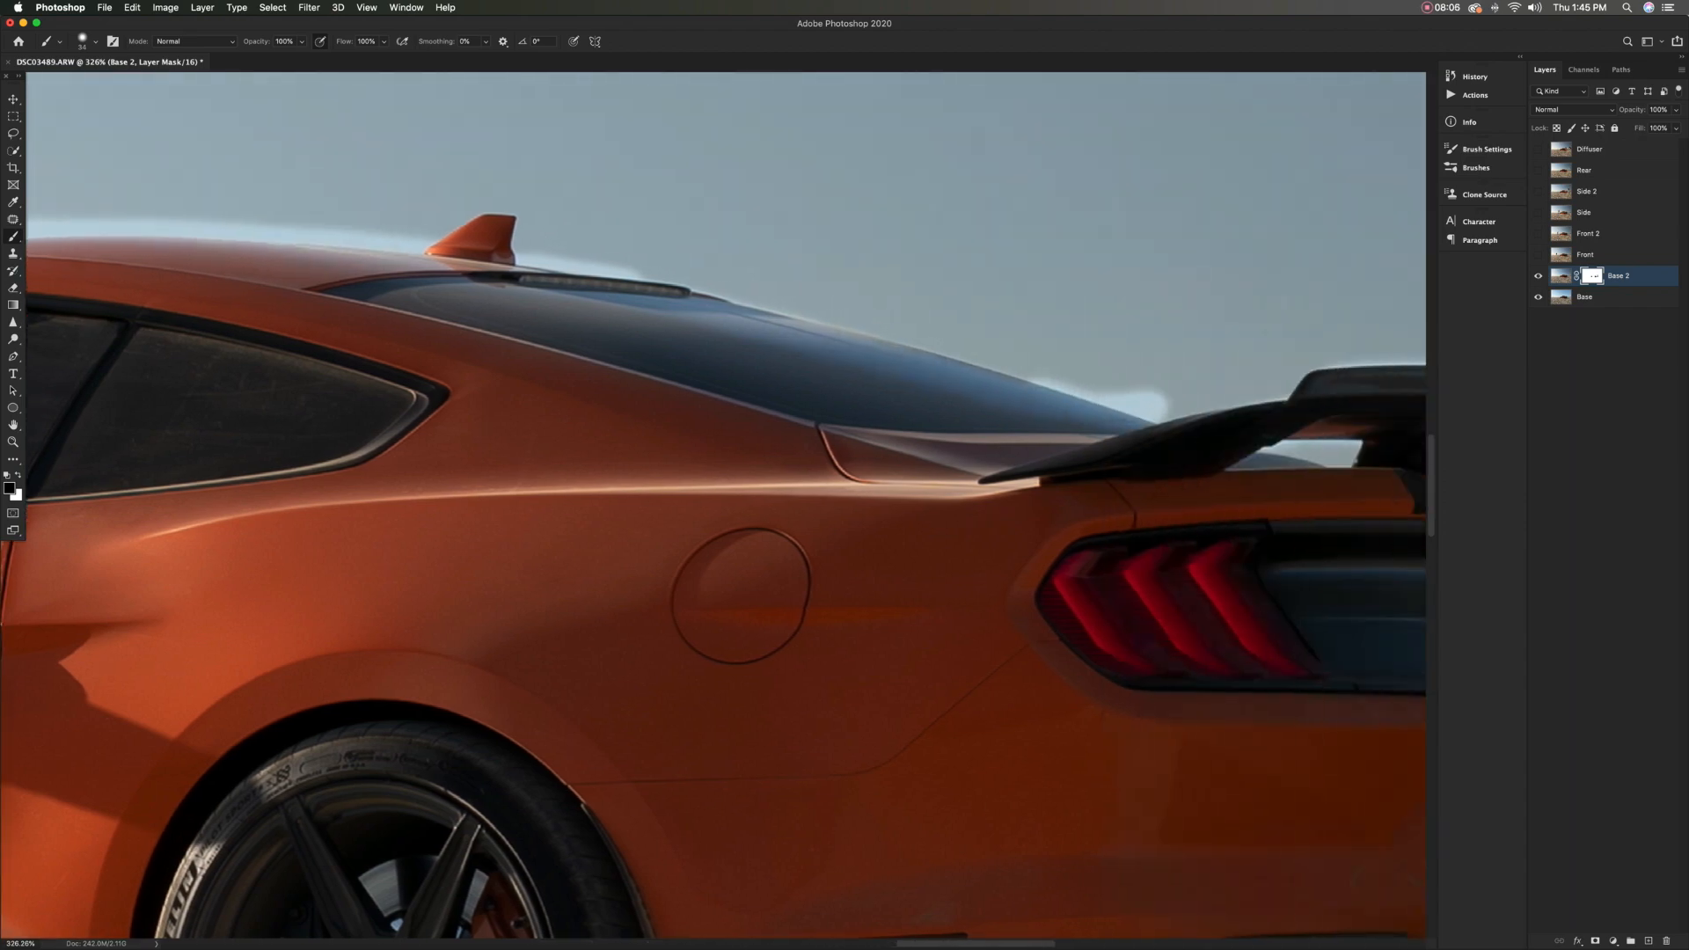
{"action": "left_click_drag", "start_coordinate": [568, 342], "coordinate": [381, 297]}
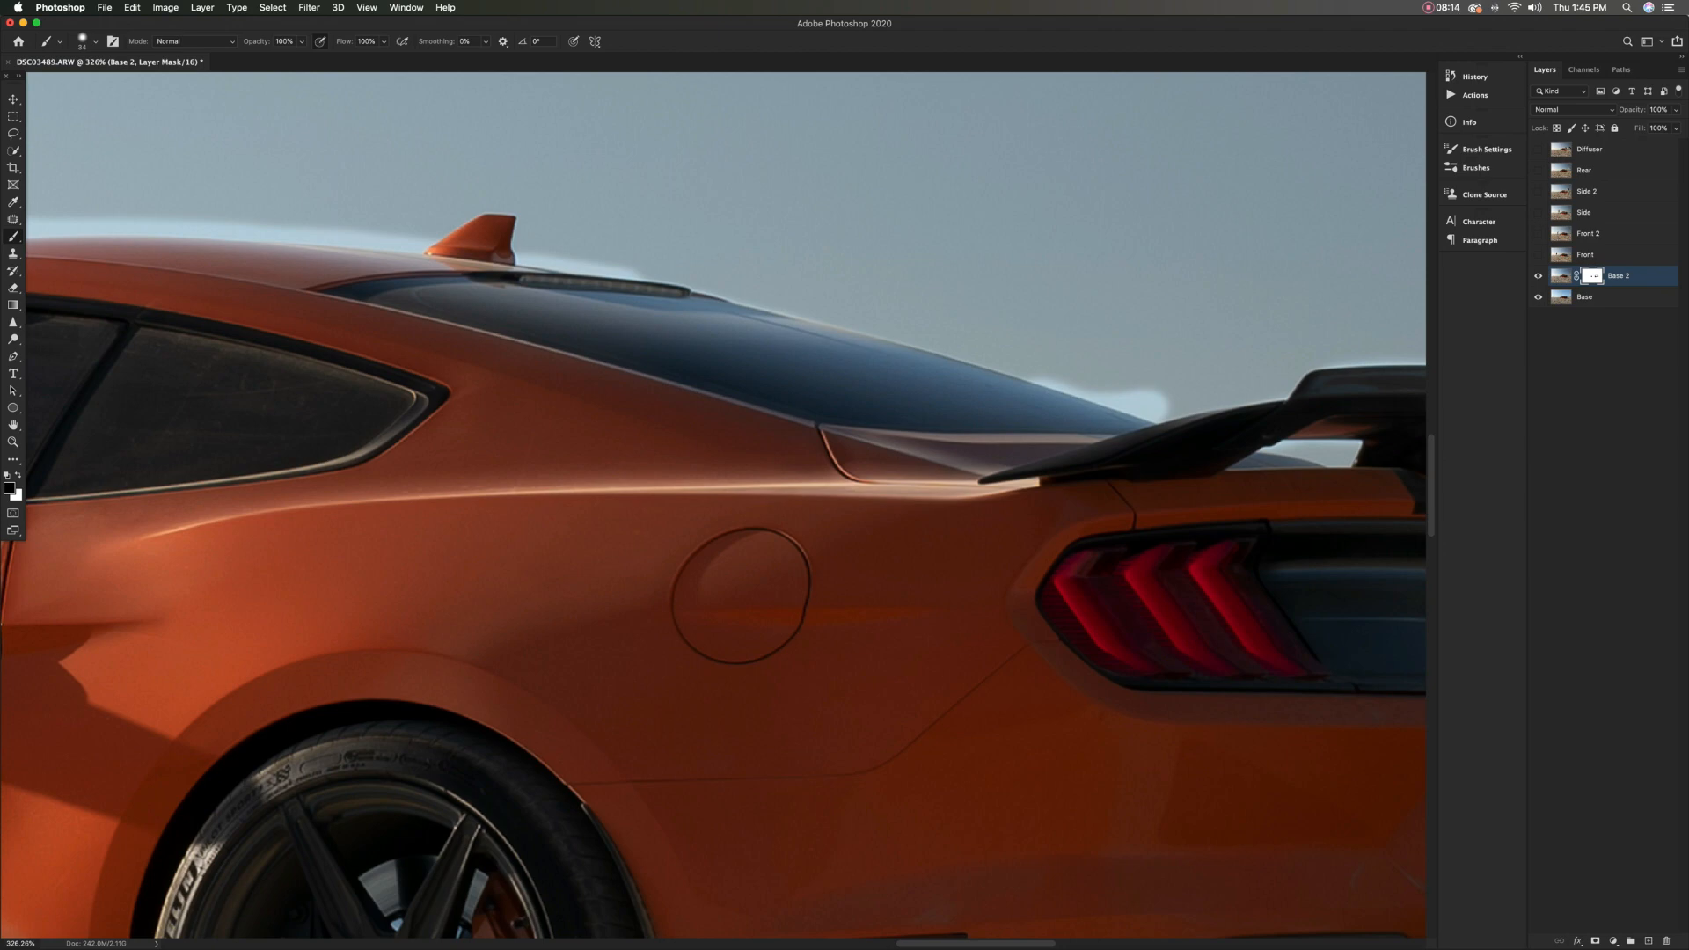
{"action": "left_click_drag", "start_coordinate": [1005, 376], "coordinate": [785, 317]}
Paint white on the Base 2 mask to restore the sky along the rear window's outer edge
{"action": "left_click_drag", "start_coordinate": [675, 242], "coordinate": [685, 242]}
{"action": "key", "text": "x"}
{"action": "mouse_move", "coordinate": [543, 226]}
{"action": "left_mouse_down"}
{"action": "mouse_move", "coordinate": [538, 248]}
{"action": "mouse_move", "coordinate": [653, 258]}
{"action": "mouse_move", "coordinate": [761, 308]}
{"action": "mouse_move", "coordinate": [1160, 404]}
{"action": "left_mouse_up"}
{"action": "key", "text": "x"}
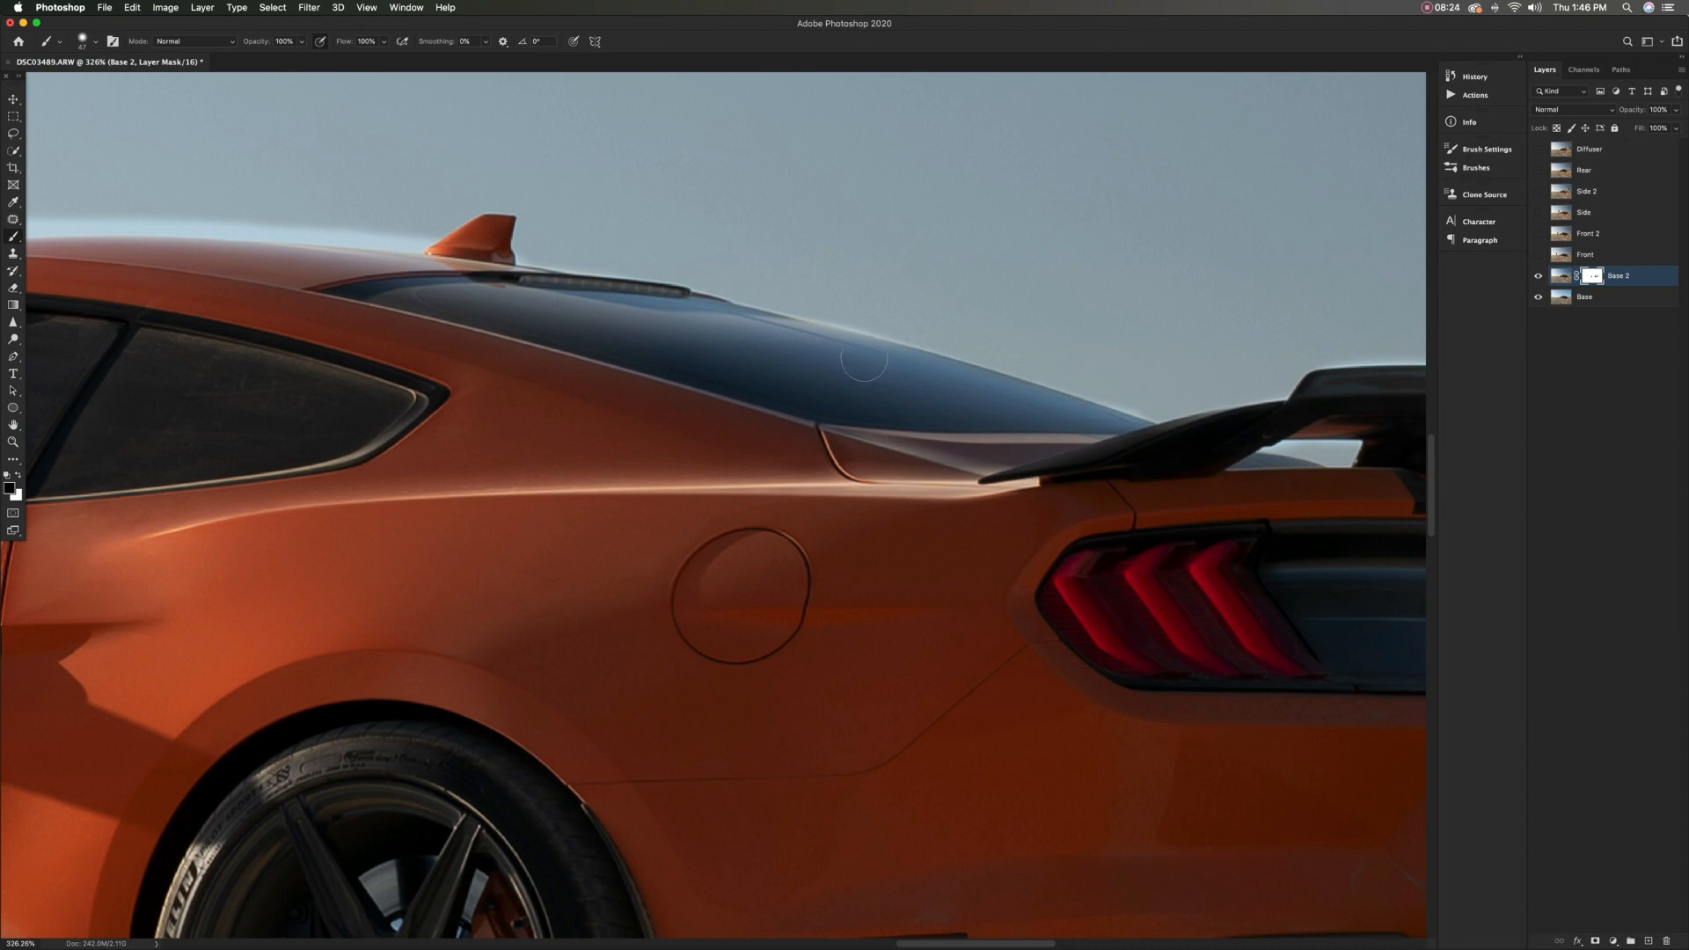
{"action": "left_click_drag", "start_coordinate": [998, 395], "coordinate": [983, 394]}
{"action": "key", "text": "x"}
Remove the light halo in the sky above the roof by painting white on the Base 2 mask
{"action": "scroll", "coordinate": [726, 506], "scroll_direction": "left", "scroll_amount": 10}
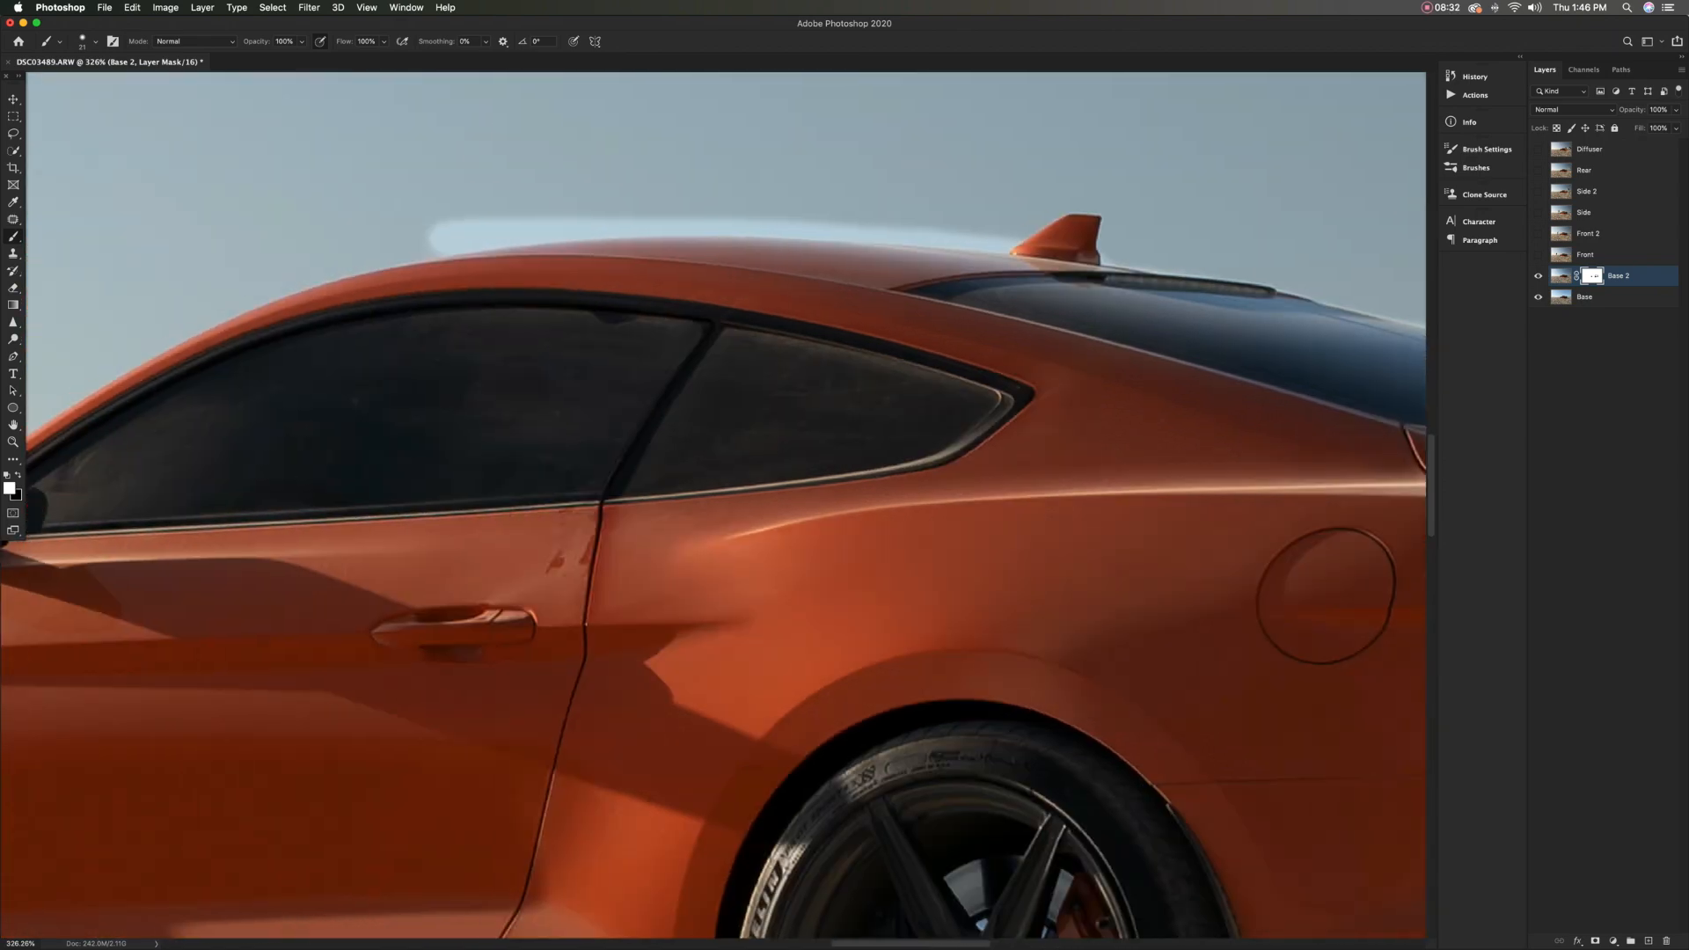
{"action": "mouse_move", "coordinate": [445, 204]}
{"action": "left_mouse_down"}
{"action": "mouse_move", "coordinate": [471, 231]}
{"action": "mouse_move", "coordinate": [1011, 244]}
{"action": "left_mouse_up"}
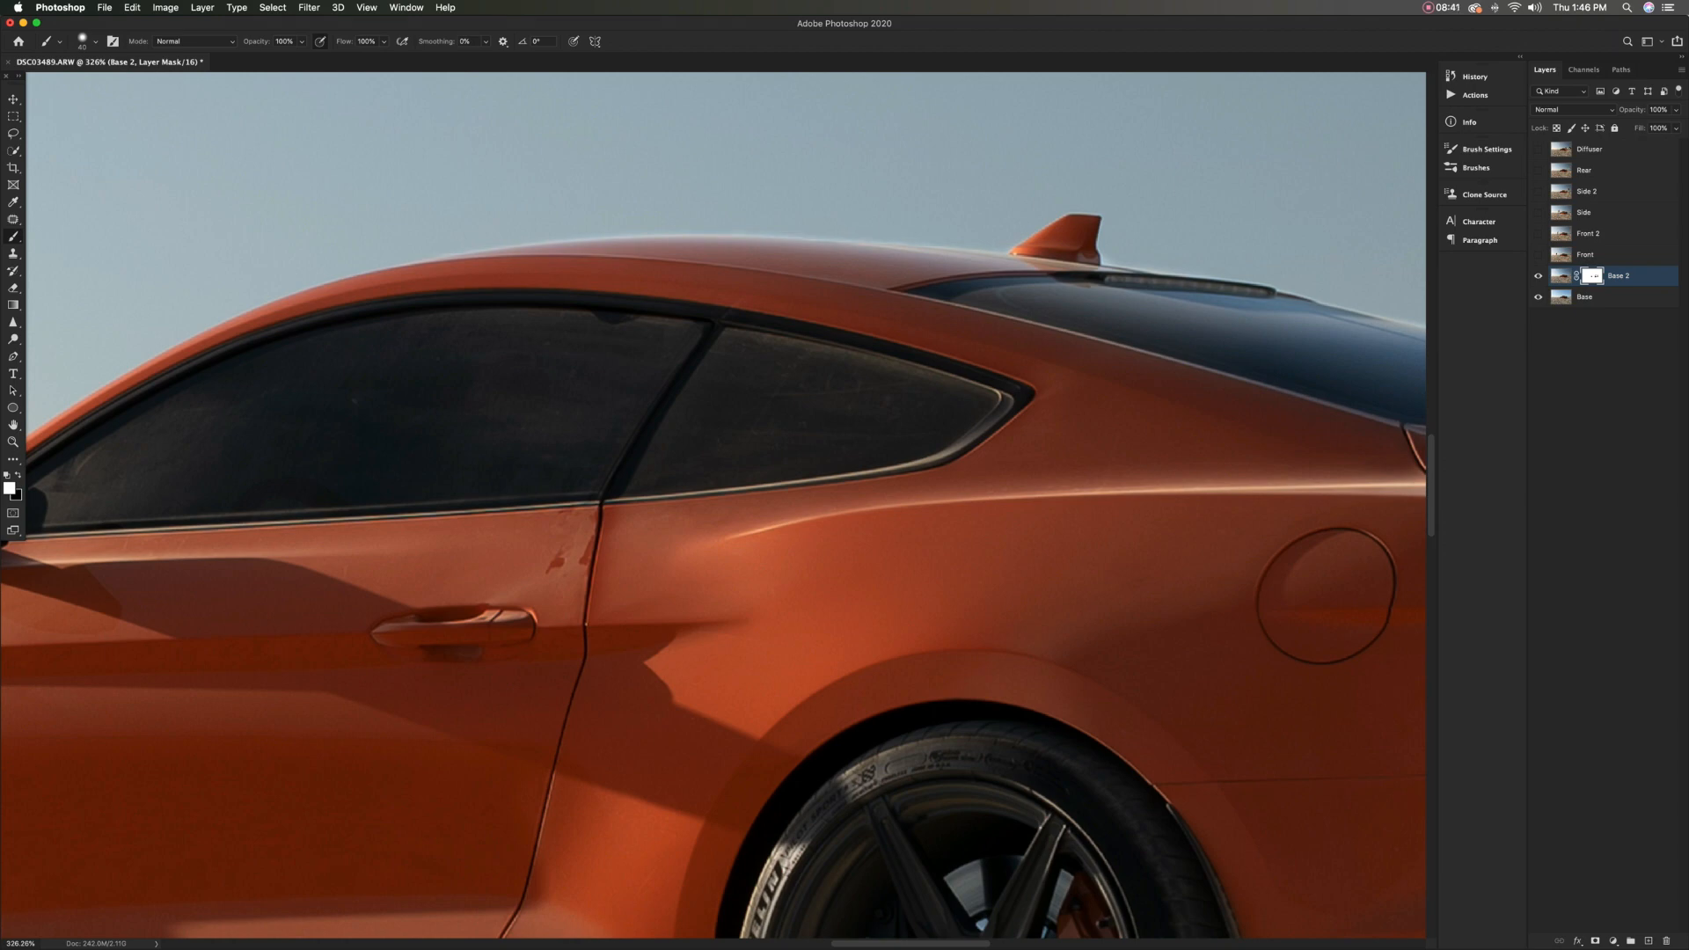
{"action": "left_click_drag", "start_coordinate": [1108, 270], "coordinate": [1099, 269], "text": "ctrl+alt"}
{"action": "scroll", "coordinate": [1184, 250], "scroll_direction": "down", "scroll_amount": 10}
{"action": "scroll", "coordinate": [713, 509], "scroll_direction": "right", "scroll_amount": 5}
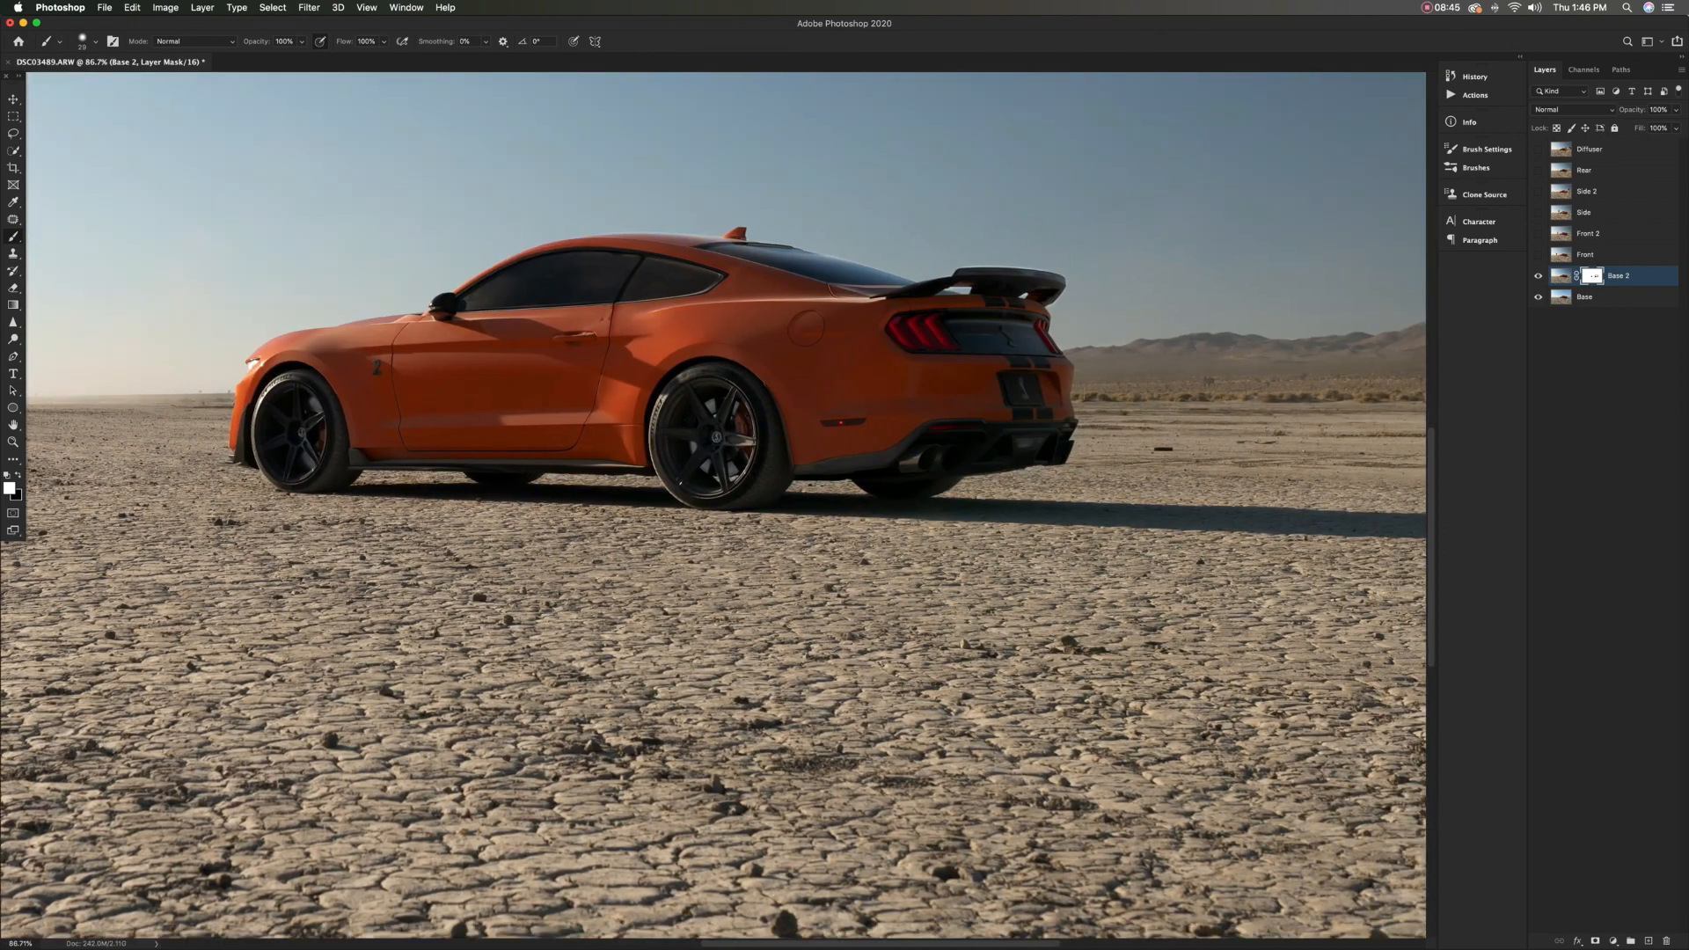
Paint white on the Base 2 mask down the dark front bumper trim ahead of the front wheel
{"action": "key", "text": "super+comma"}
{"action": "key", "text": "super+comma"}
{"action": "key", "text": "super+comma"}
{"action": "key", "text": "super+comma"}
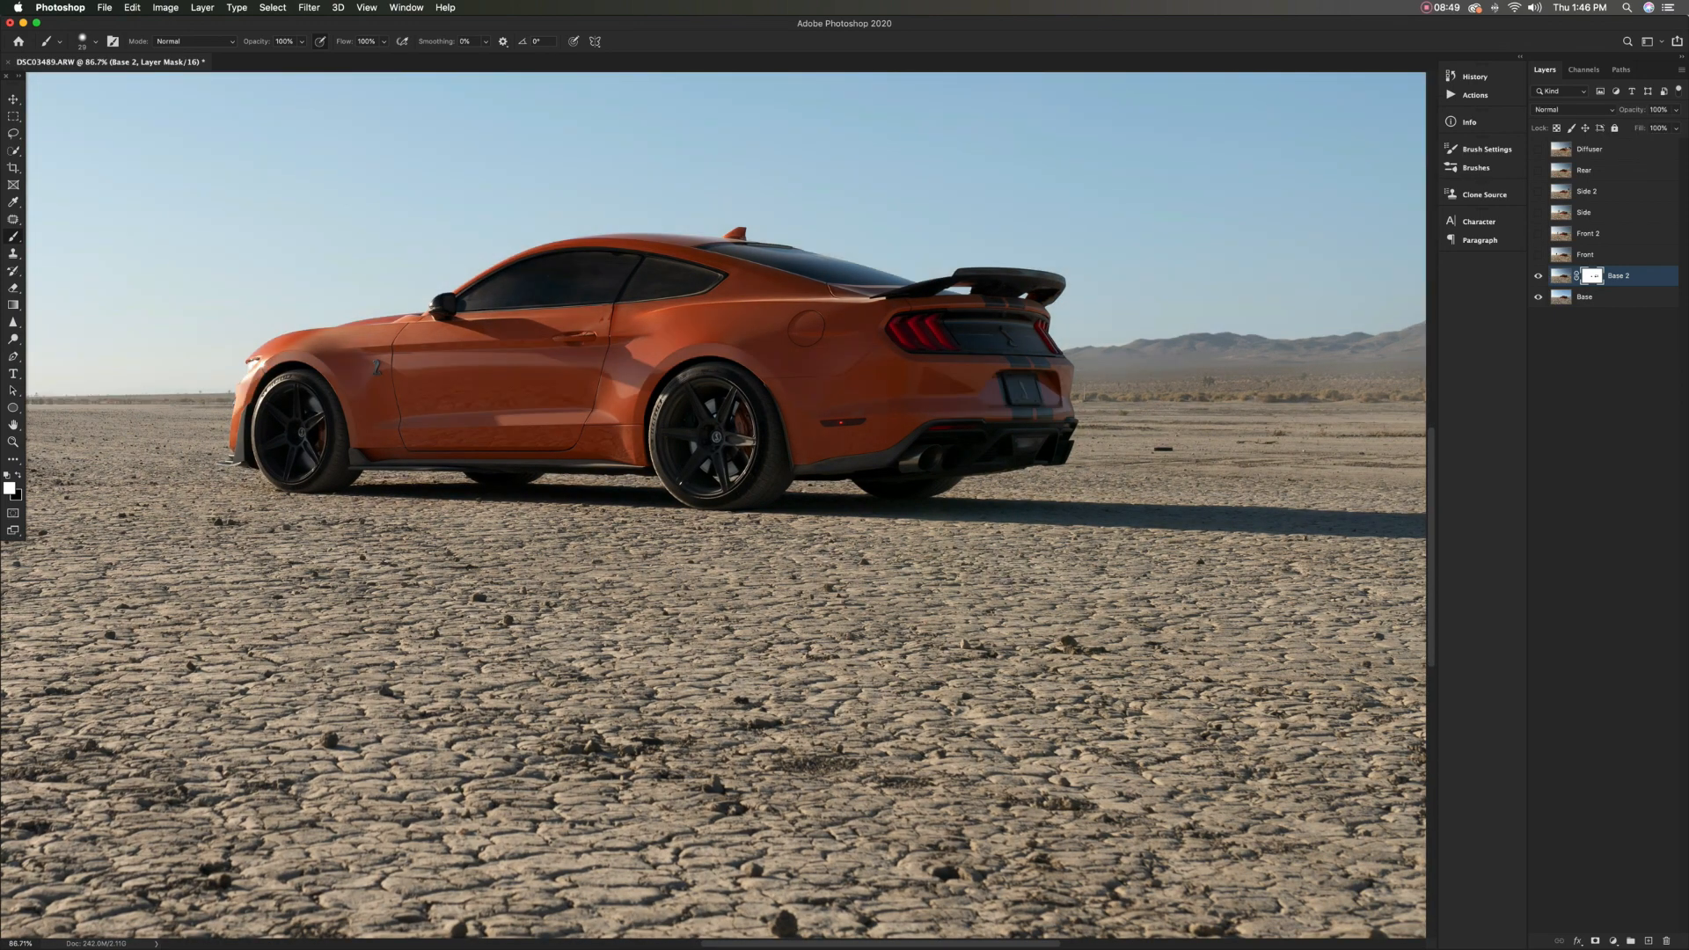
{"action": "scroll", "coordinate": [713, 510], "scroll_direction": "left", "scroll_amount": 3}
{"action": "scroll", "coordinate": [532, 436], "scroll_direction": "up", "scroll_amount": 8}
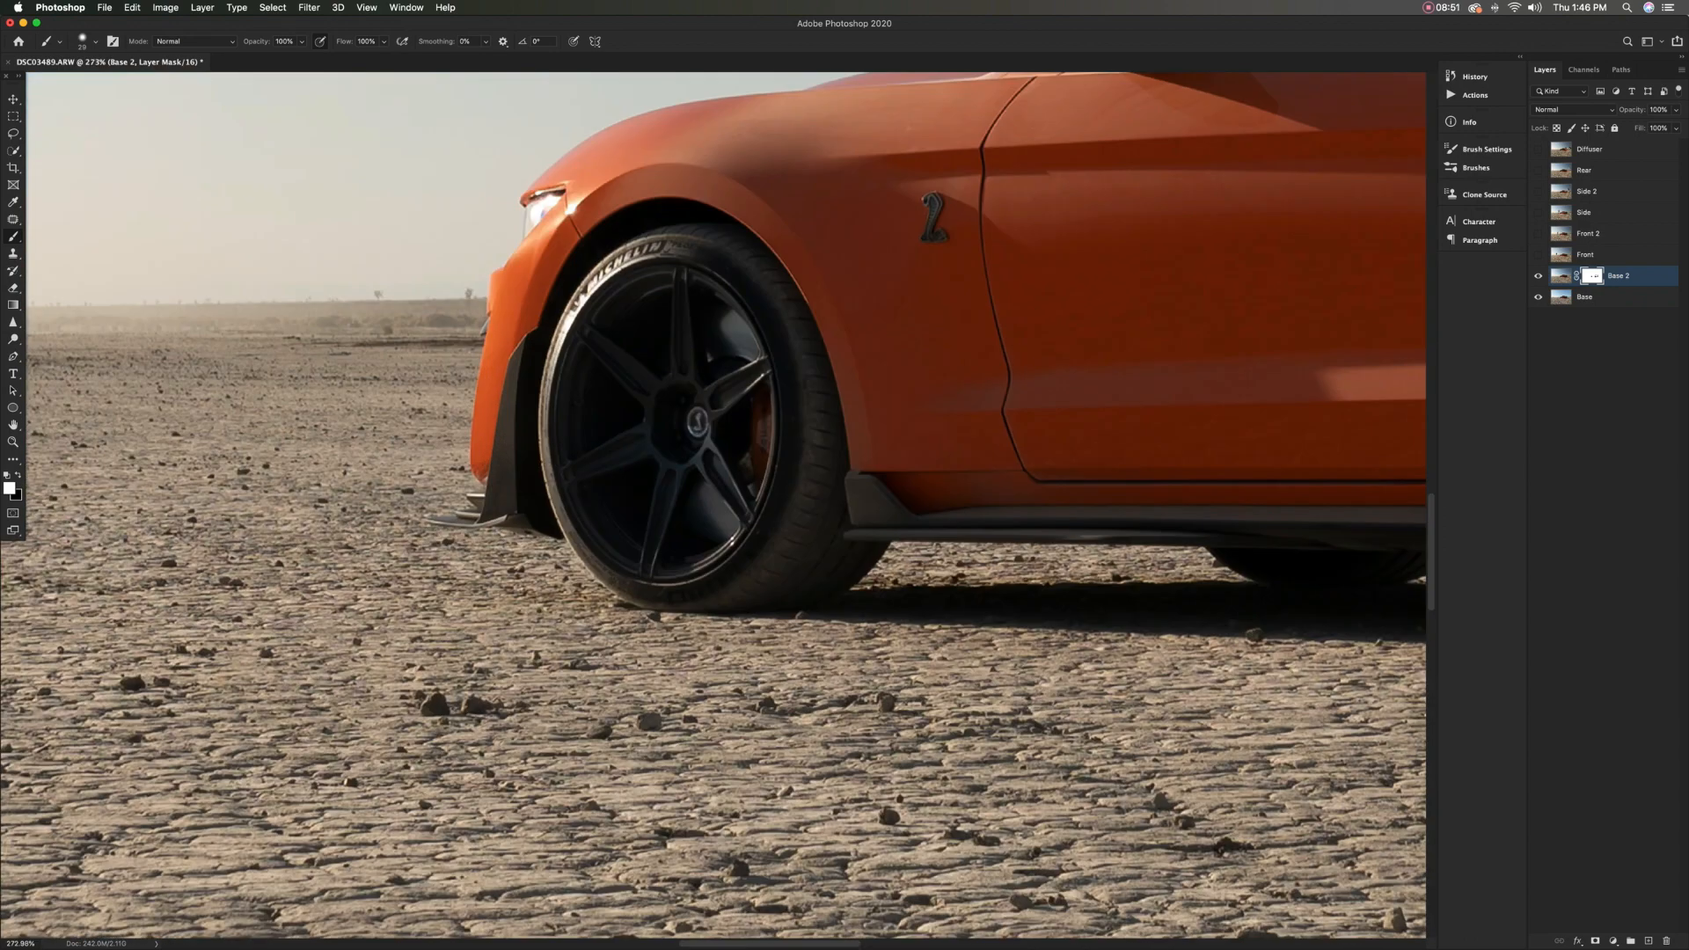
{"action": "scroll", "coordinate": [533, 435], "scroll_direction": "up", "scroll_amount": 4}
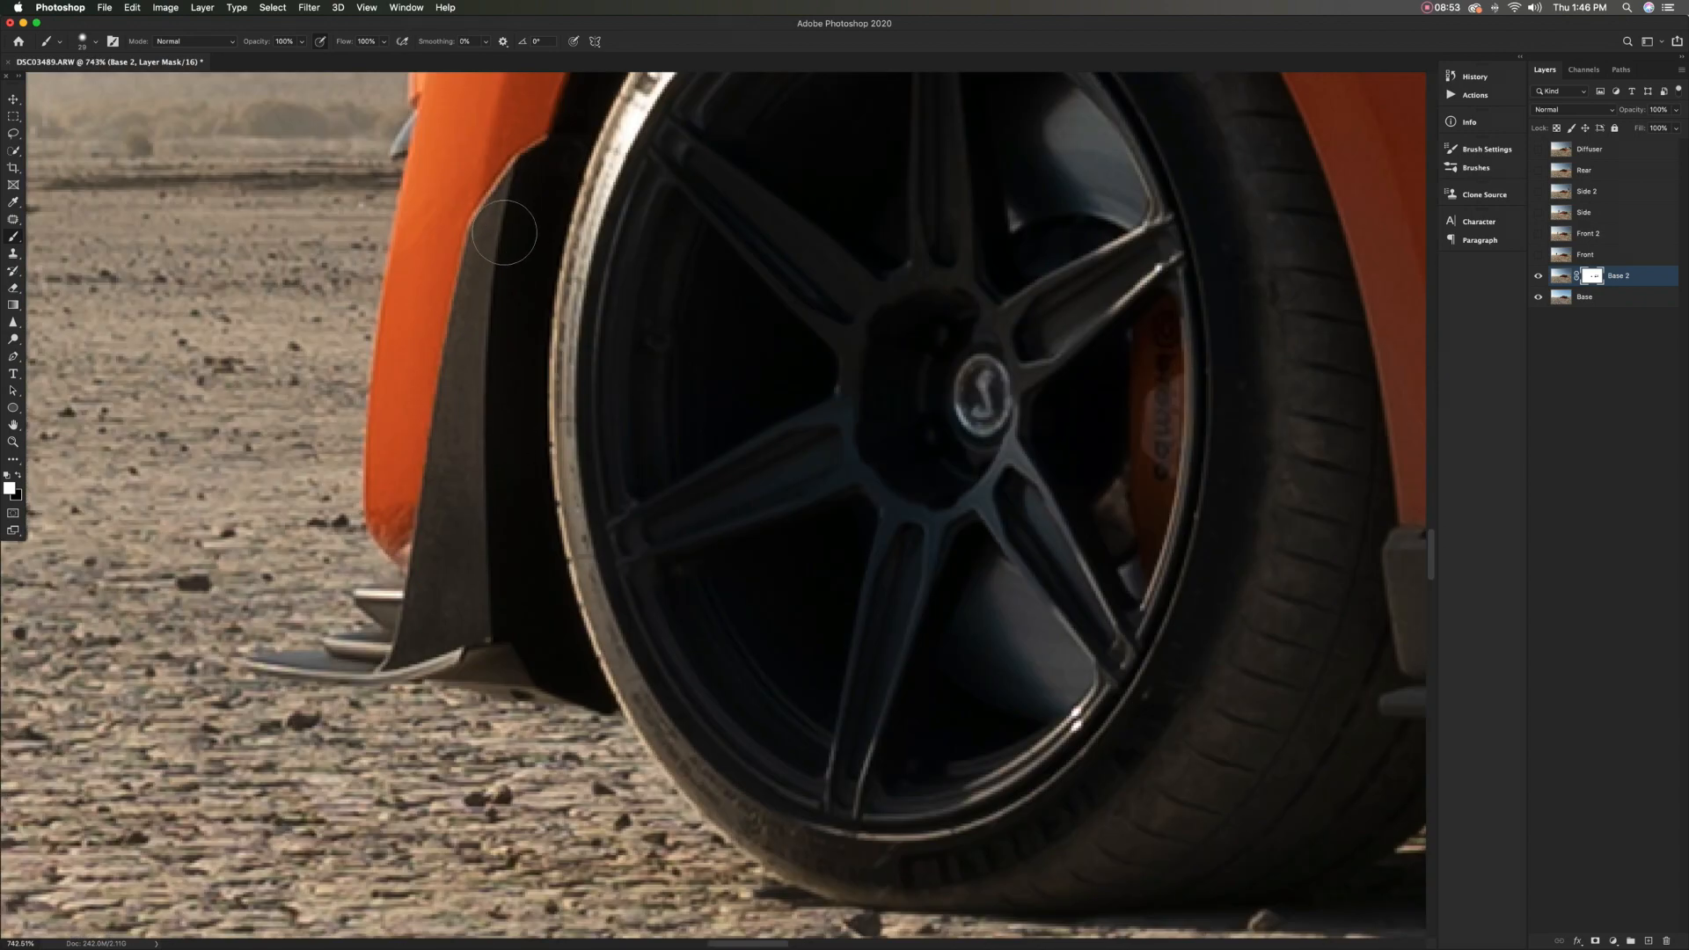
{"action": "mouse_move", "coordinate": [497, 237]}
{"action": "left_mouse_down"}
{"action": "mouse_move", "coordinate": [419, 625]}
{"action": "mouse_move", "coordinate": [456, 581]}
{"action": "mouse_move", "coordinate": [480, 363]}
{"action": "mouse_move", "coordinate": [482, 635]}
{"action": "left_mouse_up"}
{"action": "key", "text": "x"}
Undo the last Base 2 mask stroke and check the car's front end with the layer hidden and shown
{"action": "scroll", "coordinate": [502, 608], "scroll_direction": "down", "scroll_amount": 5}
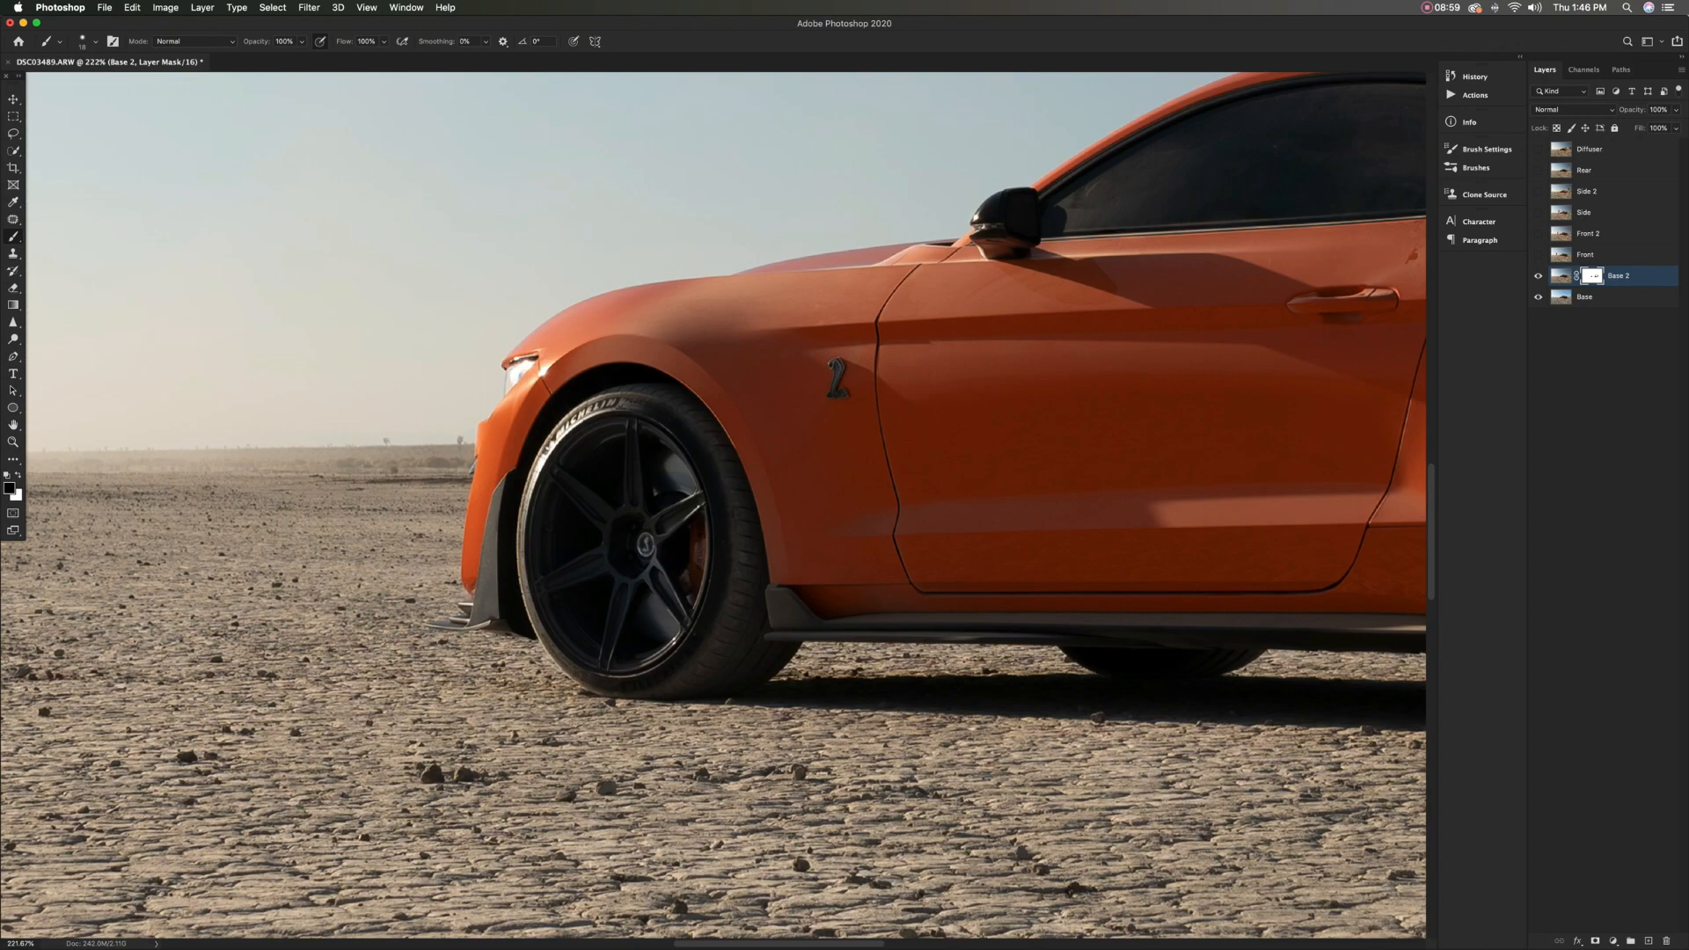
{"action": "scroll", "coordinate": [502, 608], "scroll_direction": "down", "scroll_amount": 5}
{"action": "scroll", "coordinate": [673, 544], "scroll_direction": "up", "scroll_amount": 5}
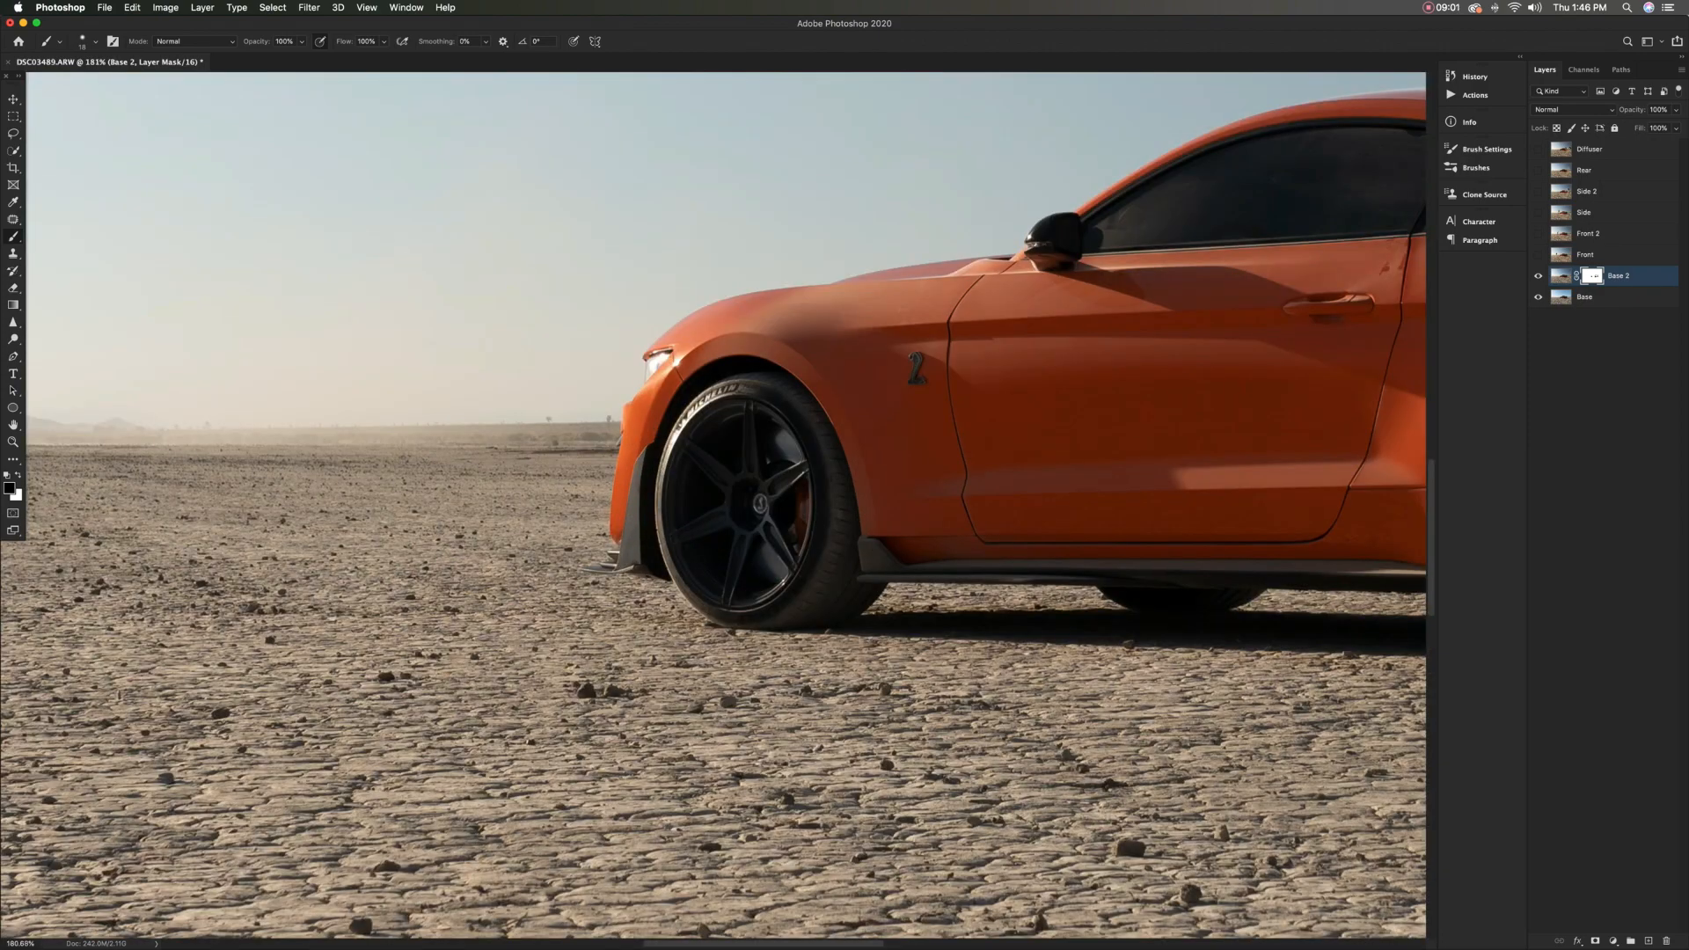
{"action": "key", "text": "super+z"}
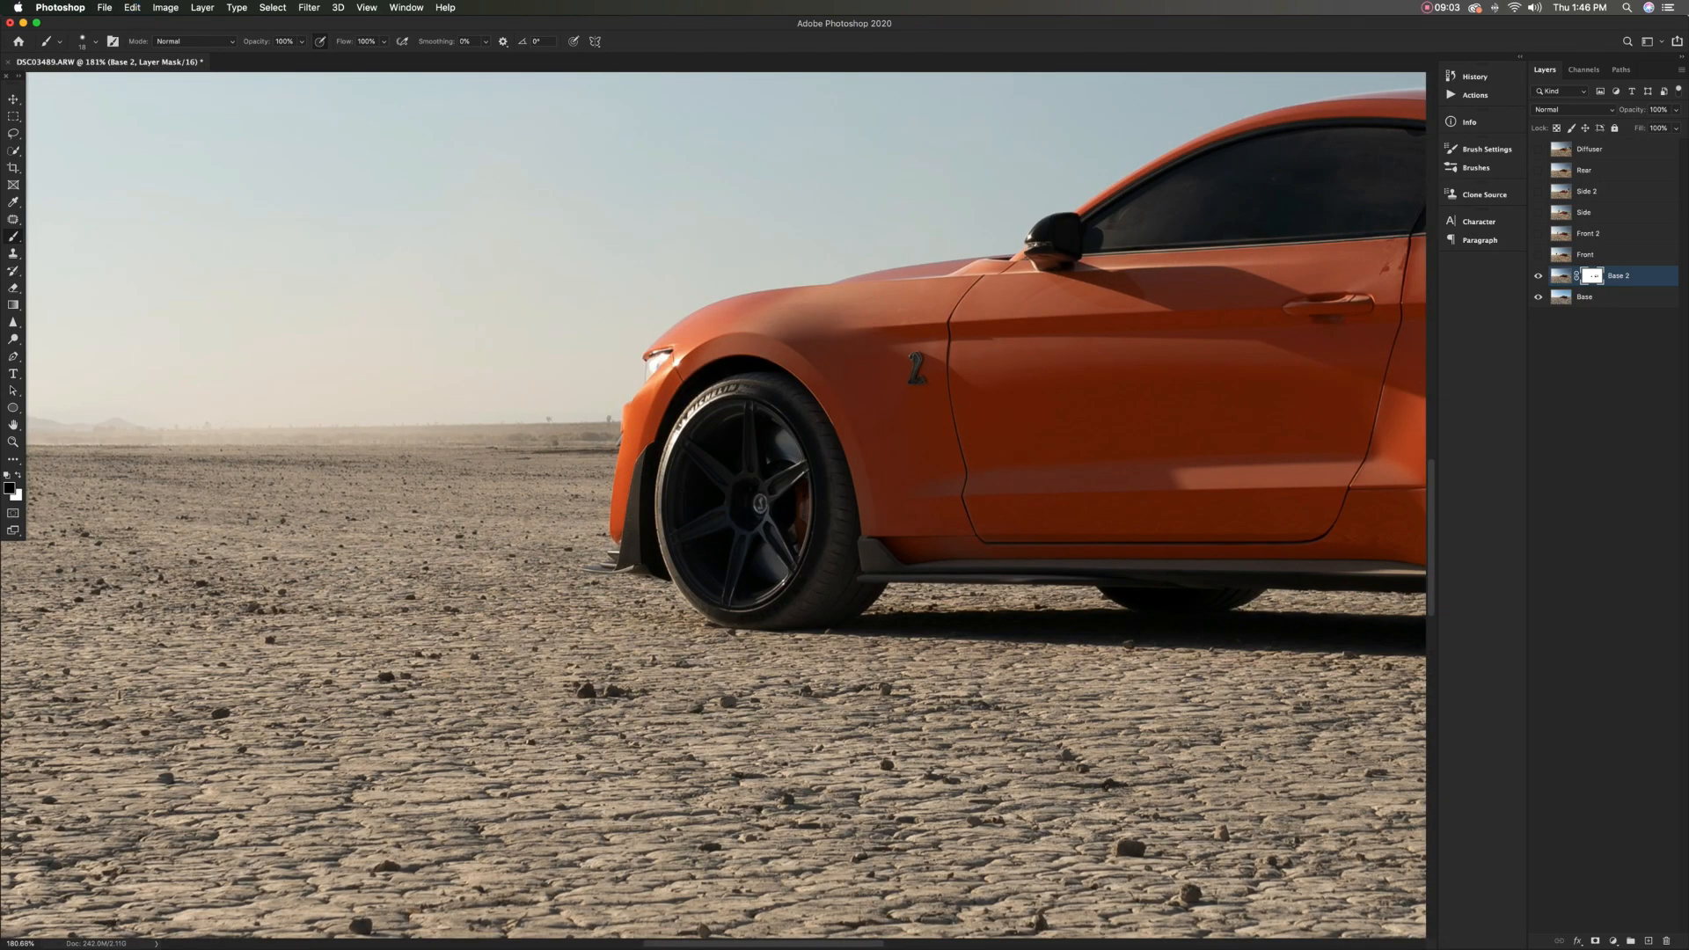
{"action": "key", "text": "super+comma"}
{"action": "key", "text": "super+comma"}
{"action": "key", "text": "super+comma"}
{"action": "key", "text": "super+comma"}
Paint black on the Base 2 mask over the cobra badge on the front fender with a smaller brush
{"action": "scroll", "coordinate": [929, 369], "scroll_direction": "up", "scroll_amount": 9}
{"action": "key", "text": "bracketleft"}
{"action": "scroll", "coordinate": [869, 315], "scroll_direction": "down", "scroll_amount": 3}
{"action": "mouse_move", "coordinate": [853, 308]}
{"action": "left_mouse_down"}
{"action": "mouse_move", "coordinate": [868, 322]}
{"action": "mouse_move", "coordinate": [853, 371]}
{"action": "mouse_move", "coordinate": [883, 393]}
{"action": "left_mouse_up"}
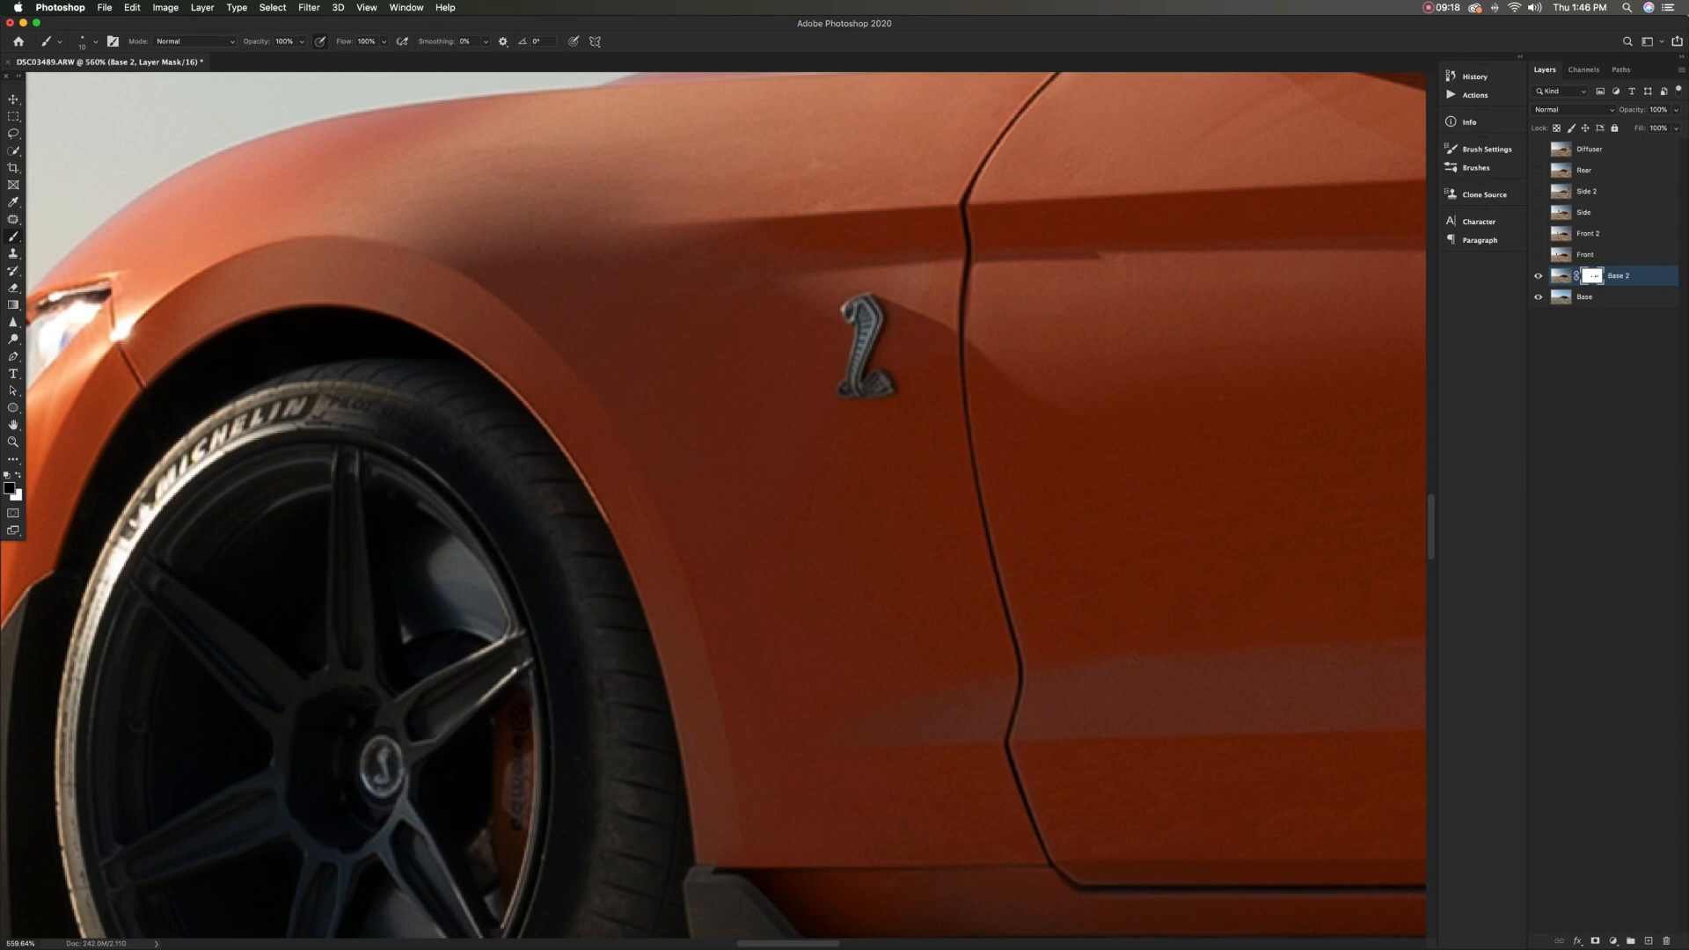
{"action": "scroll", "coordinate": [882, 389], "scroll_direction": "down", "scroll_amount": 10}
{"action": "scroll", "coordinate": [882, 389], "scroll_direction": "right", "scroll_amount": 5}
Compare the composite with Base 2 hidden and shown, both around the car and across the whole image
{"action": "left_click", "coordinate": [1538, 276]}
{"action": "left_click", "coordinate": [1538, 276]}
{"action": "left_click", "coordinate": [1537, 277]}
{"action": "left_click", "coordinate": [1538, 277]}
{"action": "left_click", "coordinate": [1538, 276]}
{"action": "left_click", "coordinate": [1537, 276]}
{"action": "left_click", "coordinate": [1538, 276]}
{"action": "left_click", "coordinate": [1538, 276]}
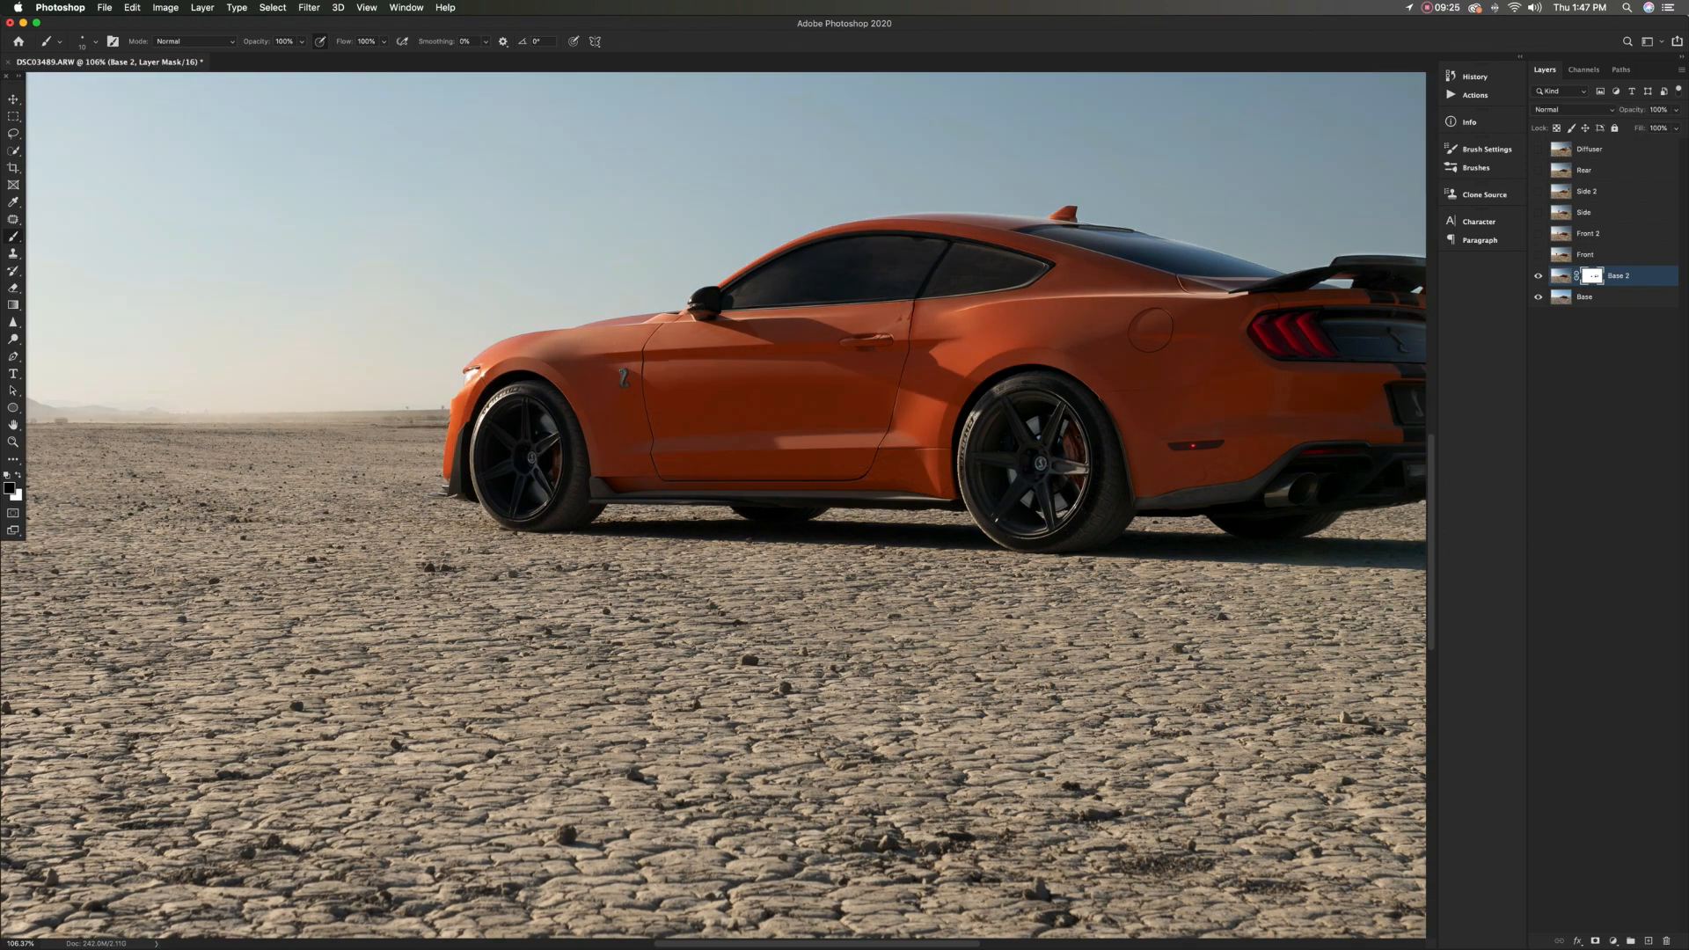
{"action": "scroll", "coordinate": [1091, 393], "scroll_direction": "down", "scroll_amount": 3}
{"action": "left_click", "coordinate": [1537, 276]}
{"action": "left_click", "coordinate": [1538, 276]}
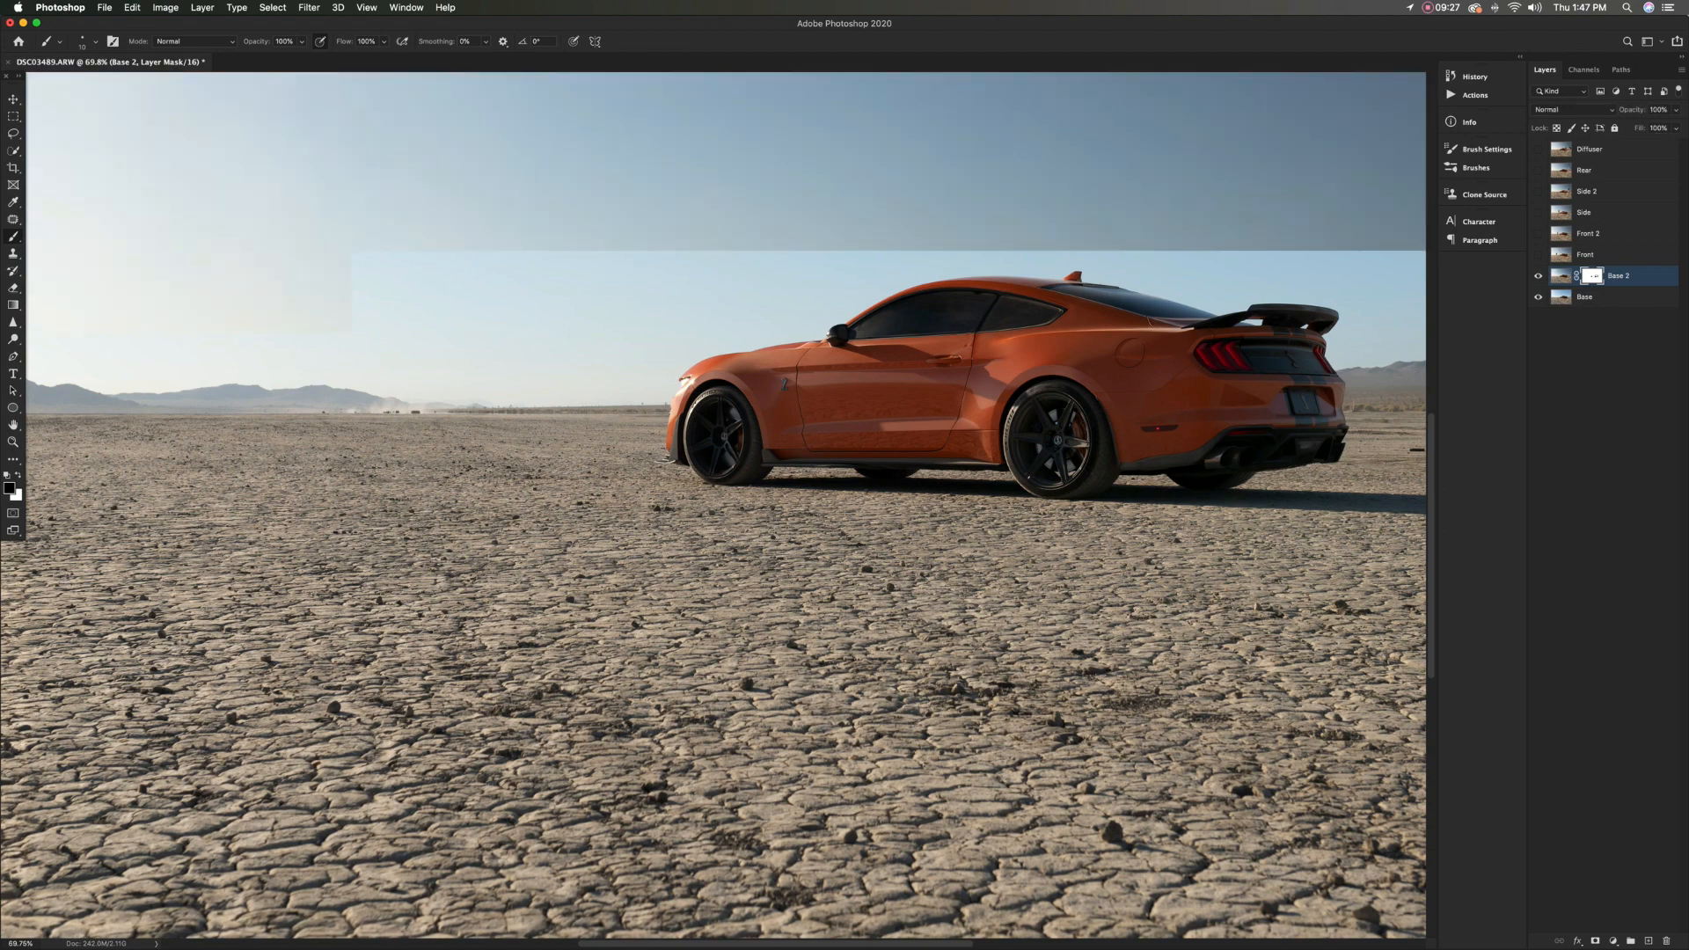
{"action": "scroll", "coordinate": [727, 504], "scroll_direction": "left", "scroll_amount": 6}
{"action": "scroll", "coordinate": [334, 603], "scroll_direction": "down", "scroll_amount": 6}
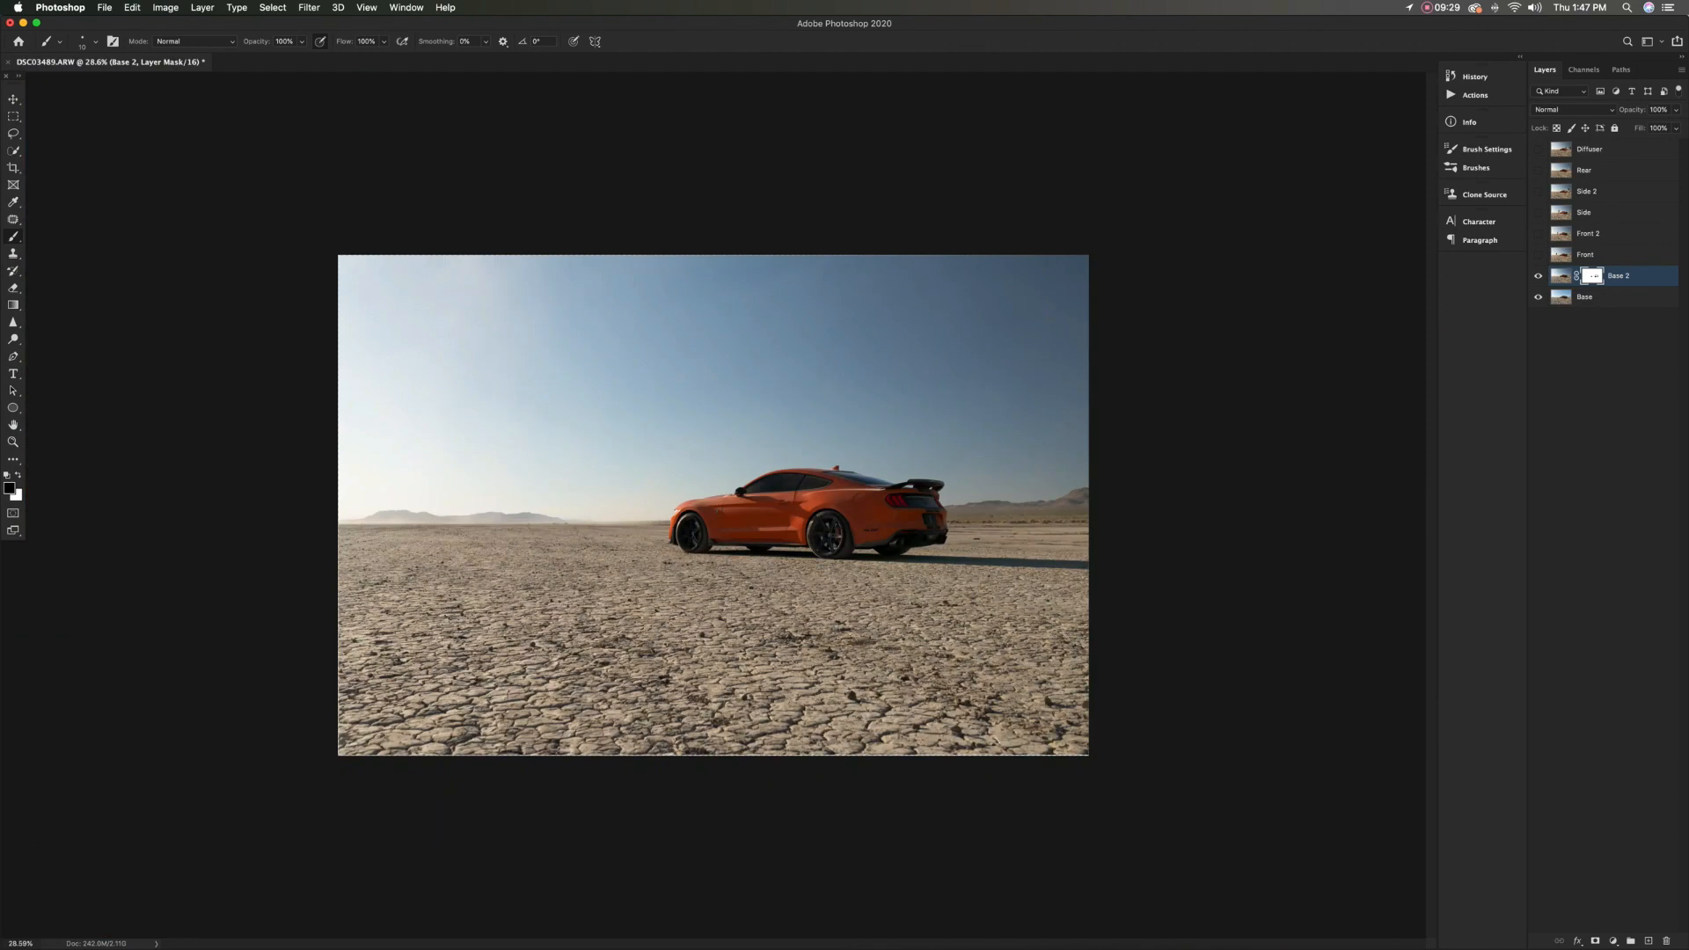
{"action": "left_click", "coordinate": [1537, 276]}
{"action": "left_click", "coordinate": [1538, 277]}
Set the brush flow to 20% and softly paint black on the Base 2 mask over the distant mountains
{"action": "left_click_drag", "start_coordinate": [389, 515], "coordinate": [416, 515]}
{"action": "left_click_drag", "start_coordinate": [344, 41], "coordinate": [340, 41]}
{"action": "key", "text": "Return"}
{"action": "left_click_drag", "start_coordinate": [380, 517], "coordinate": [454, 517]}
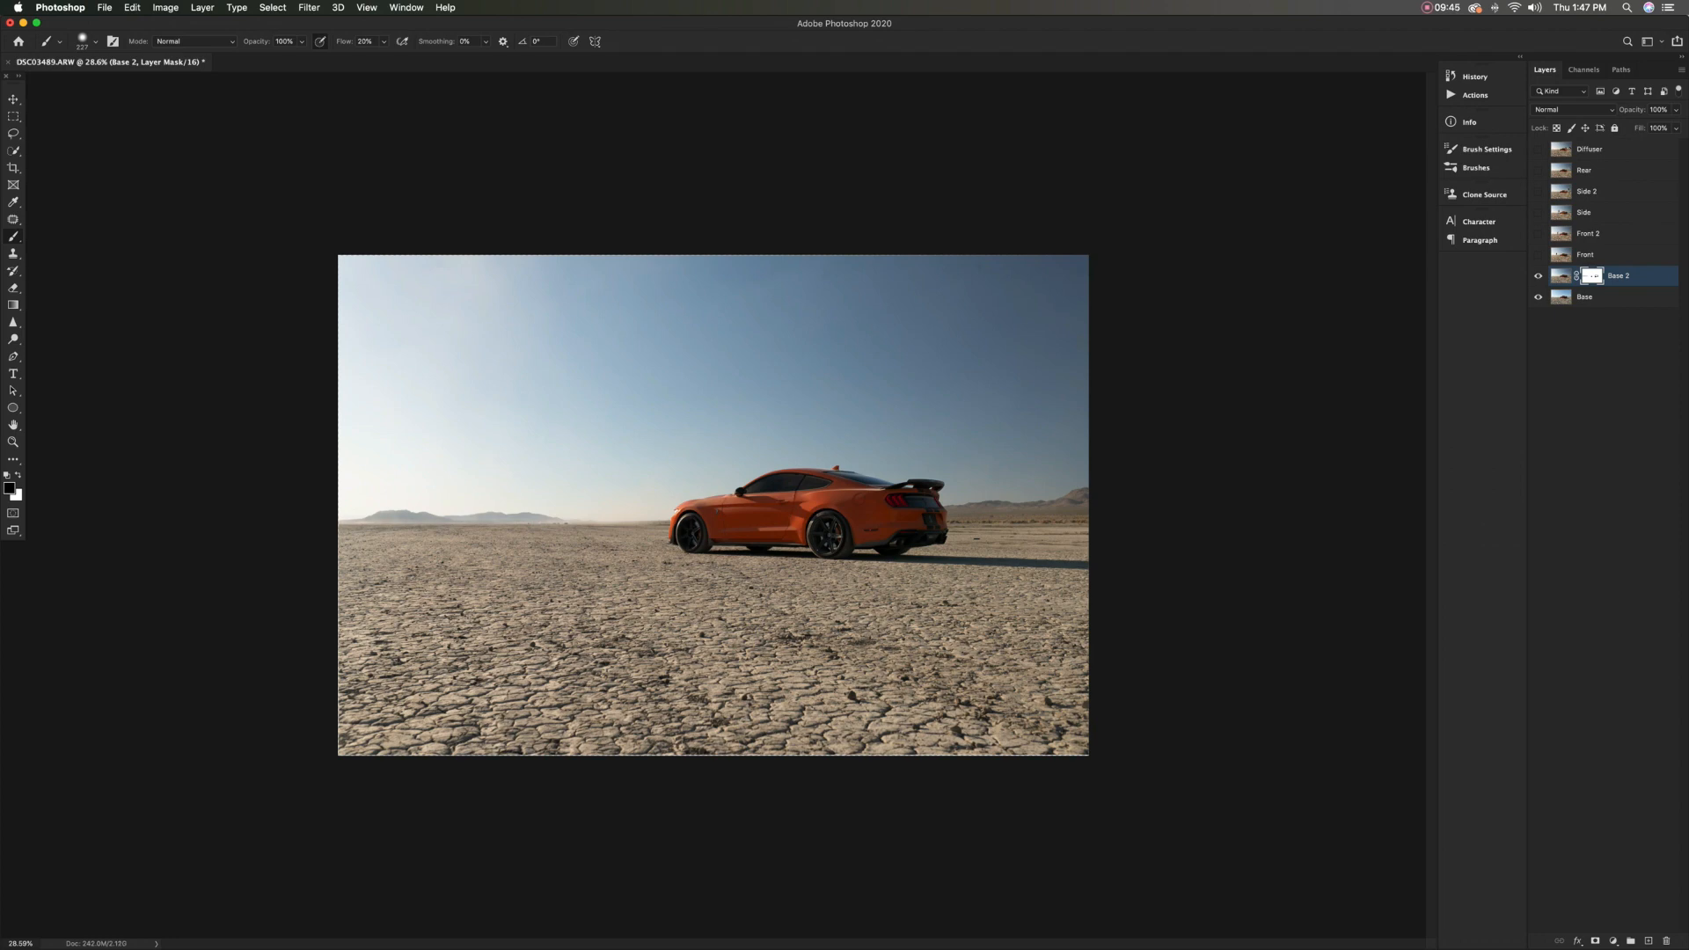
{"action": "left_click_drag", "start_coordinate": [1036, 511], "coordinate": [1065, 511]}
{"action": "key", "text": "super+z"}
{"action": "left_click_drag", "start_coordinate": [879, 403], "coordinate": [923, 403]}
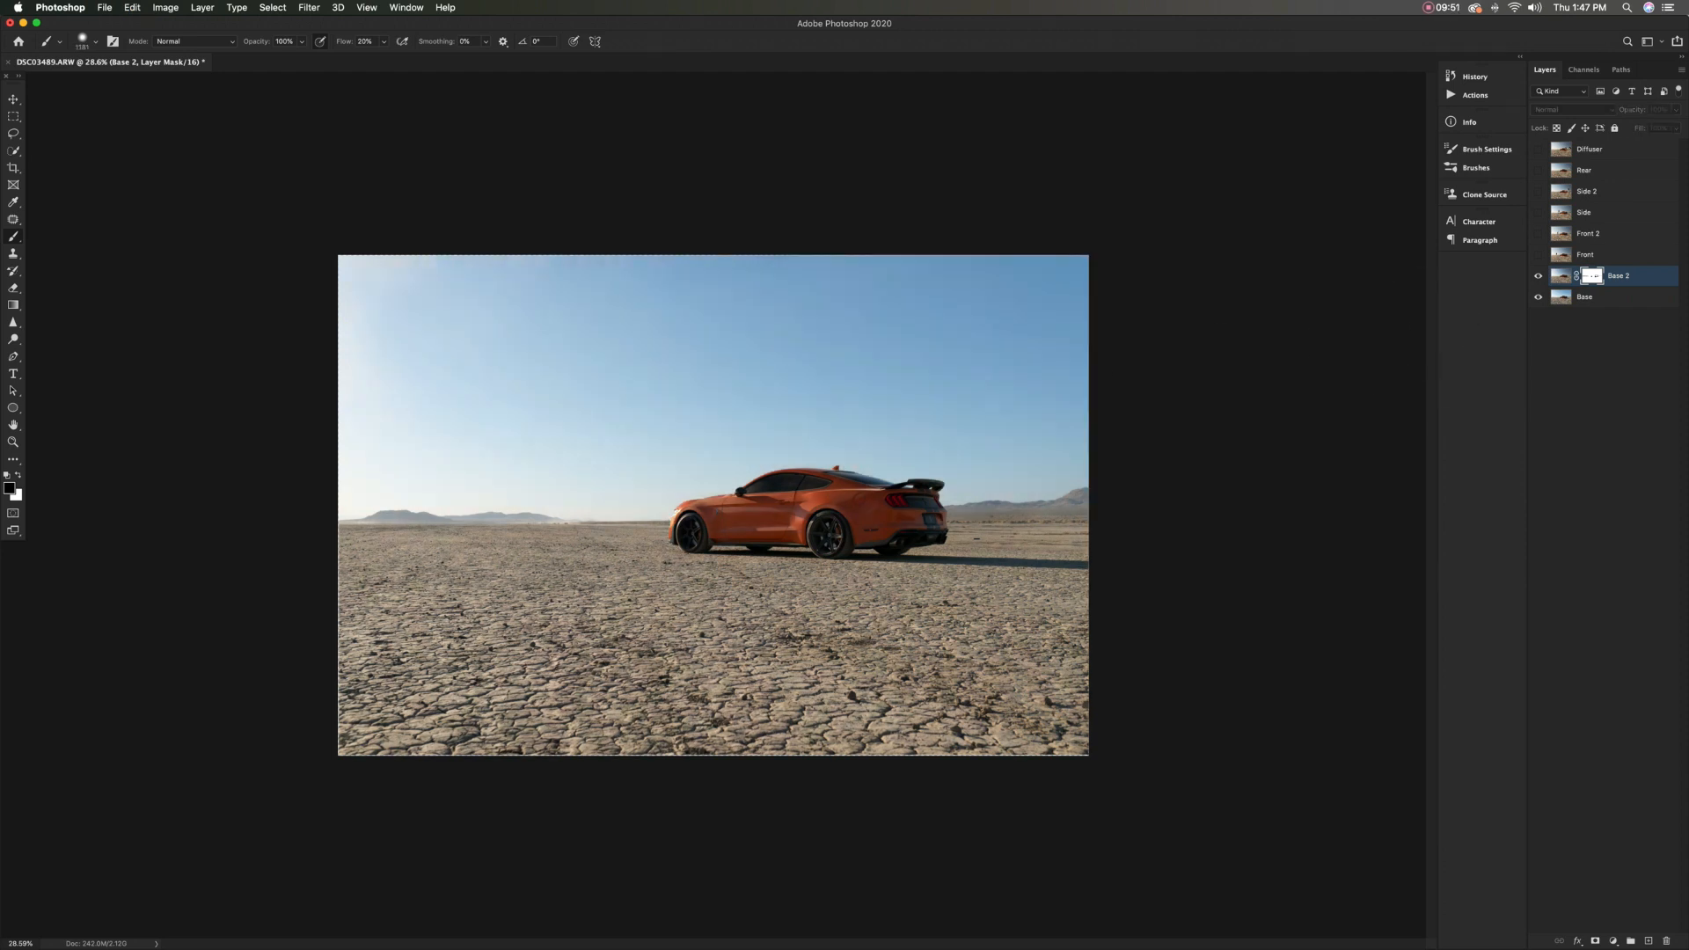
Check the mountain and sky blend by hiding and showing Base 2 repeatedly
{"action": "left_click", "coordinate": [1537, 276]}
{"action": "left_click", "coordinate": [1538, 276]}
{"action": "left_click", "coordinate": [1537, 276]}
{"action": "left_click", "coordinate": [1538, 276]}
{"action": "left_click", "coordinate": [1538, 277]}
{"action": "left_click", "coordinate": [1537, 276]}
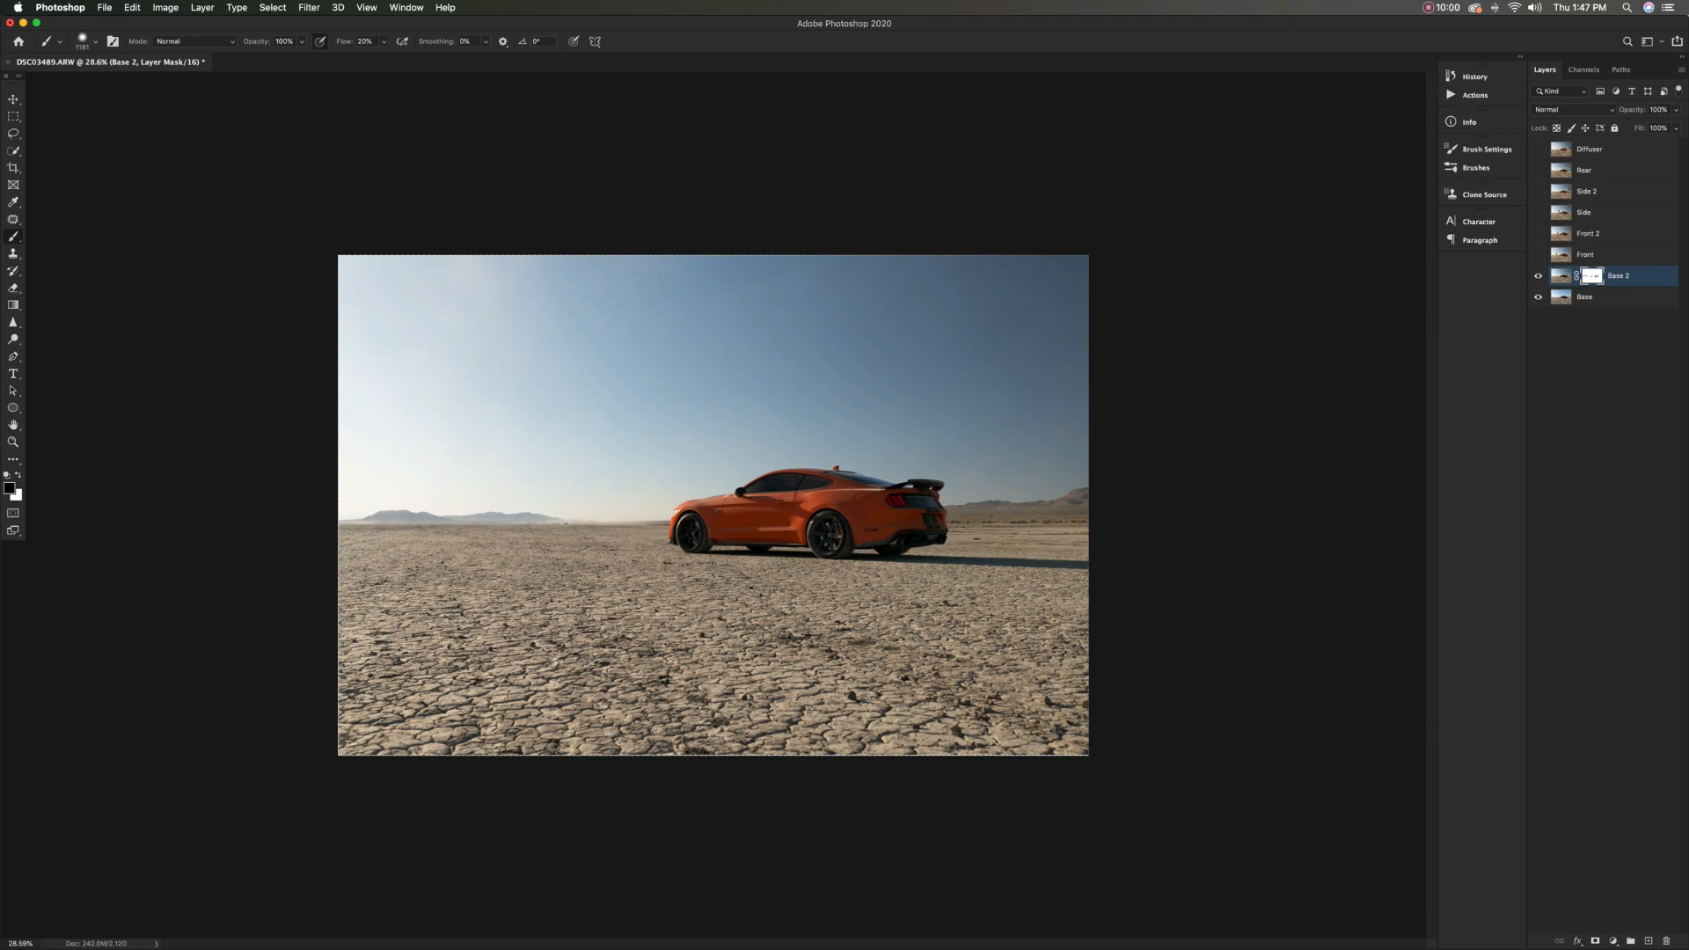
Show the Front layer and set its blend mode to Lighten
{"action": "left_click", "coordinate": [1537, 255]}
{"action": "left_click", "coordinate": [1538, 255]}
{"action": "left_click", "coordinate": [1538, 255]}
{"action": "left_click", "coordinate": [1586, 255]}
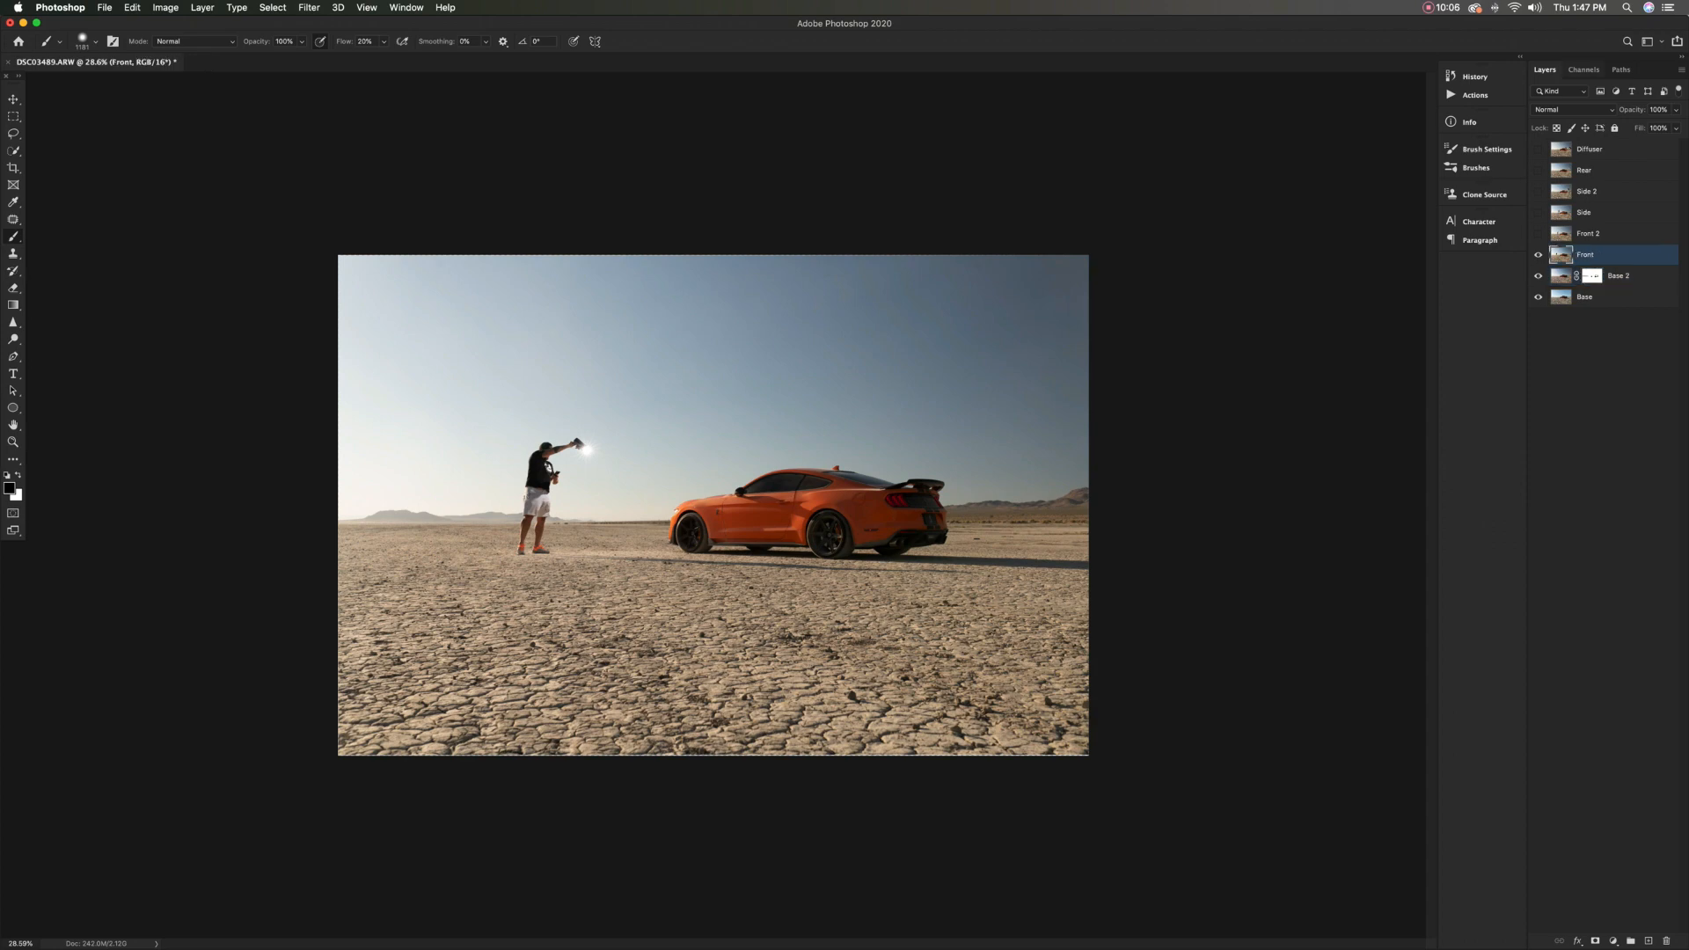
{"action": "left_click", "coordinate": [1572, 109]}
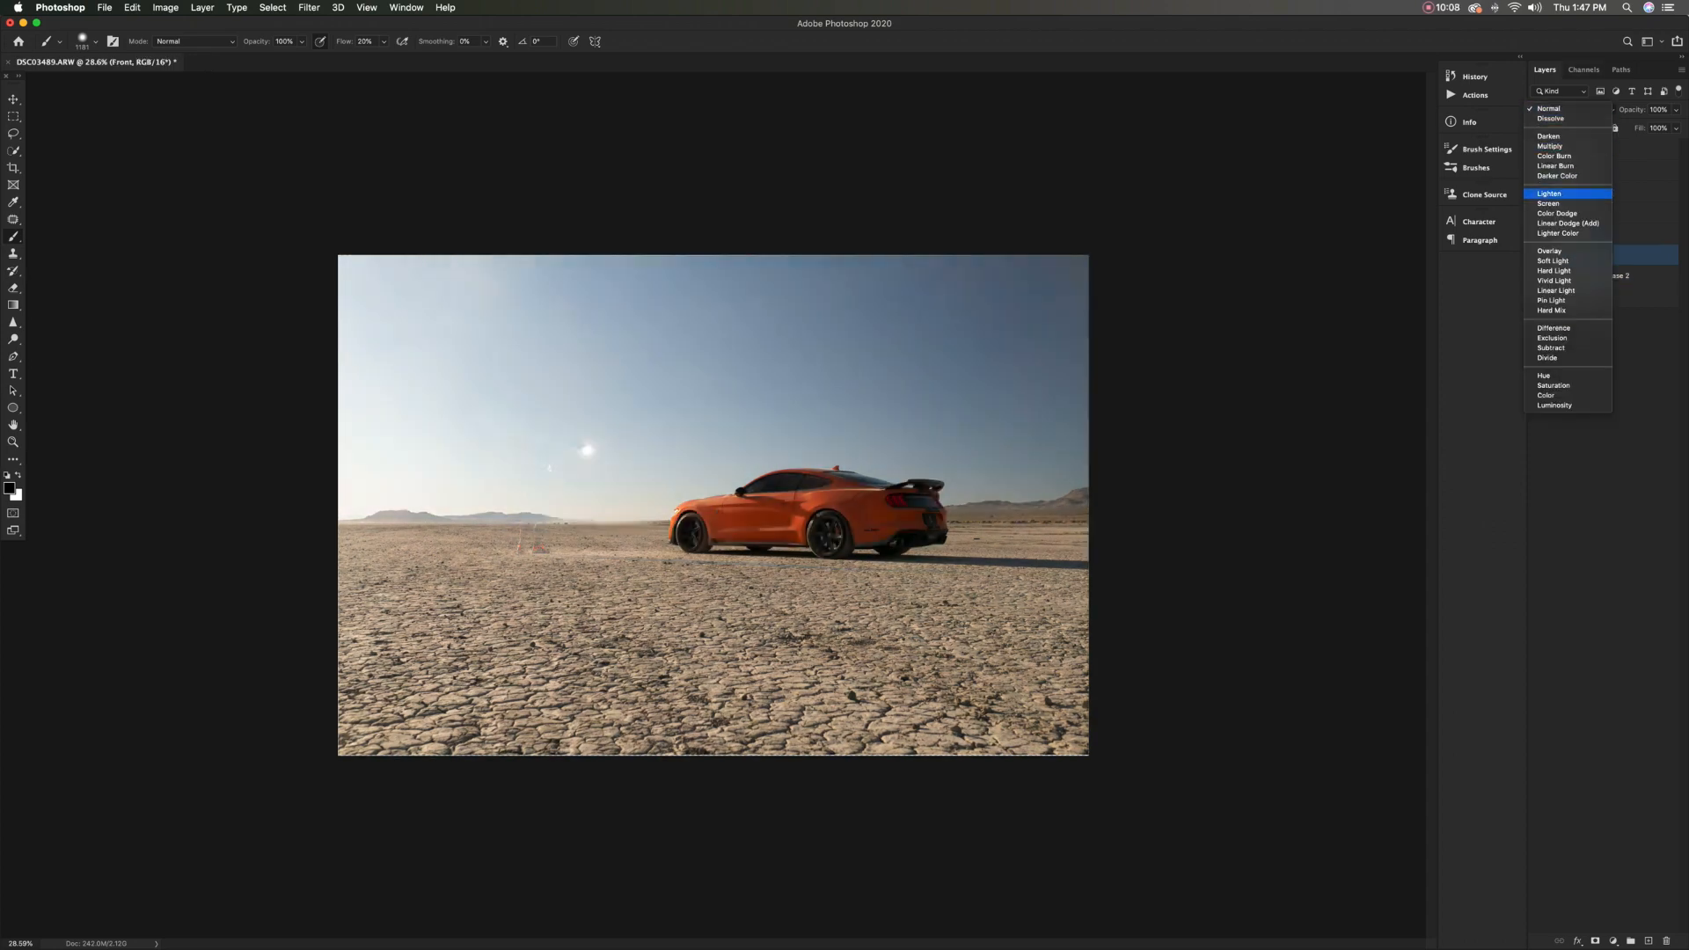
{"action": "left_click", "coordinate": [1561, 193]}
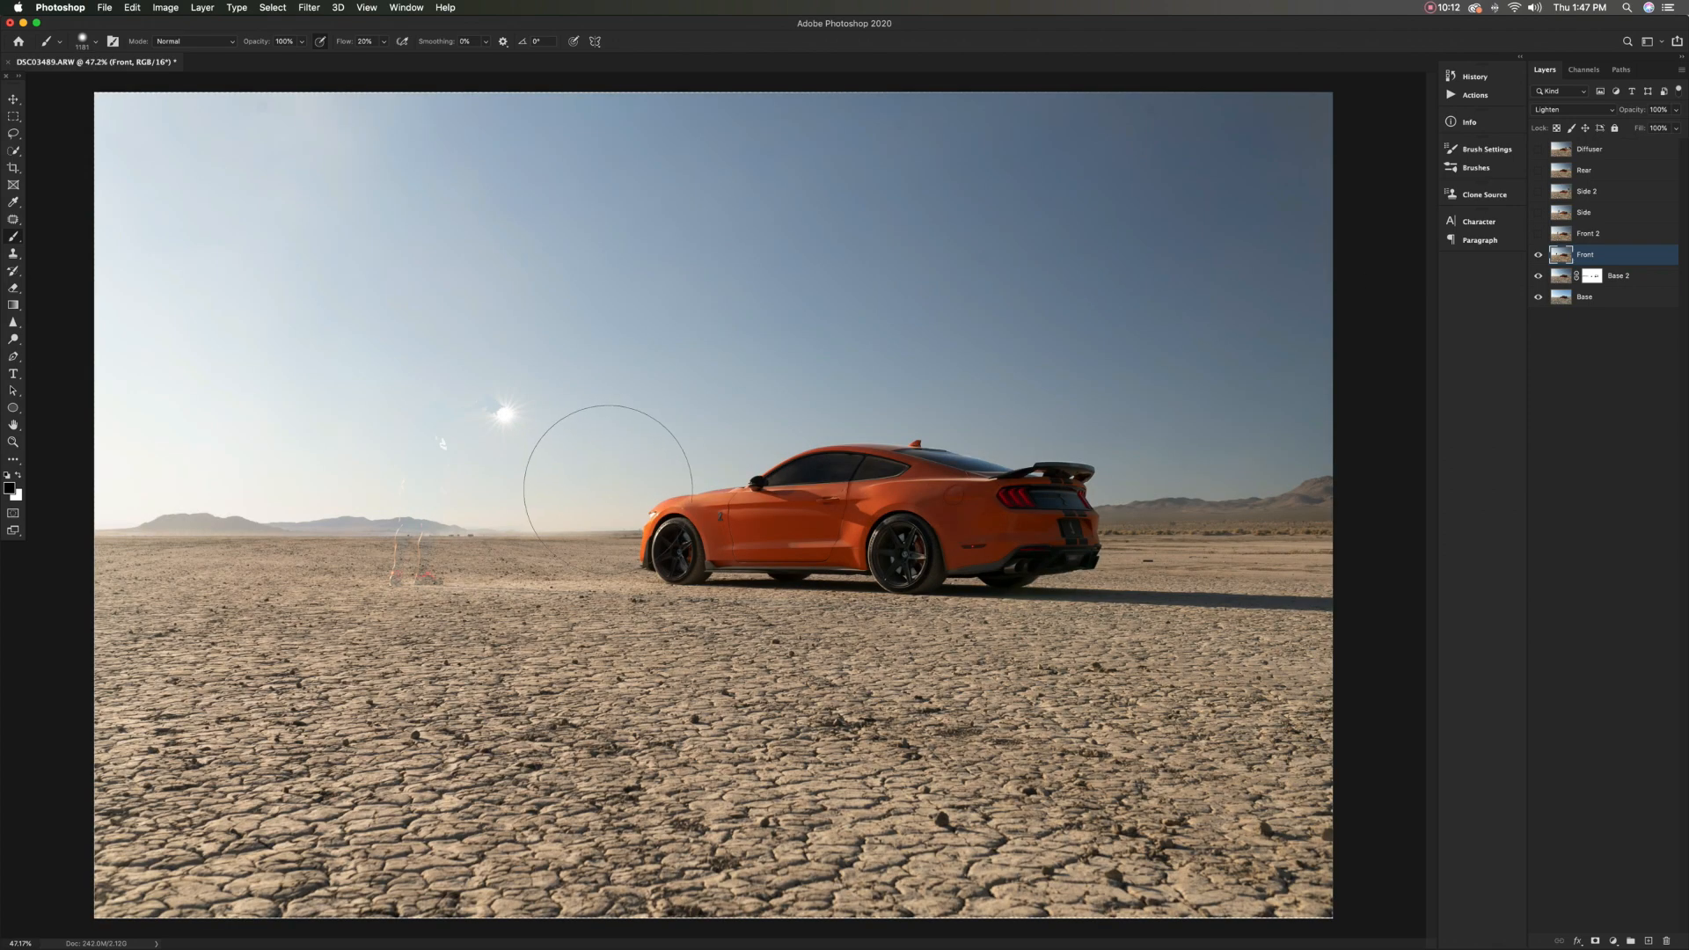
Add a layer mask to Front and invert it to black
{"action": "left_click", "coordinate": [1538, 255]}
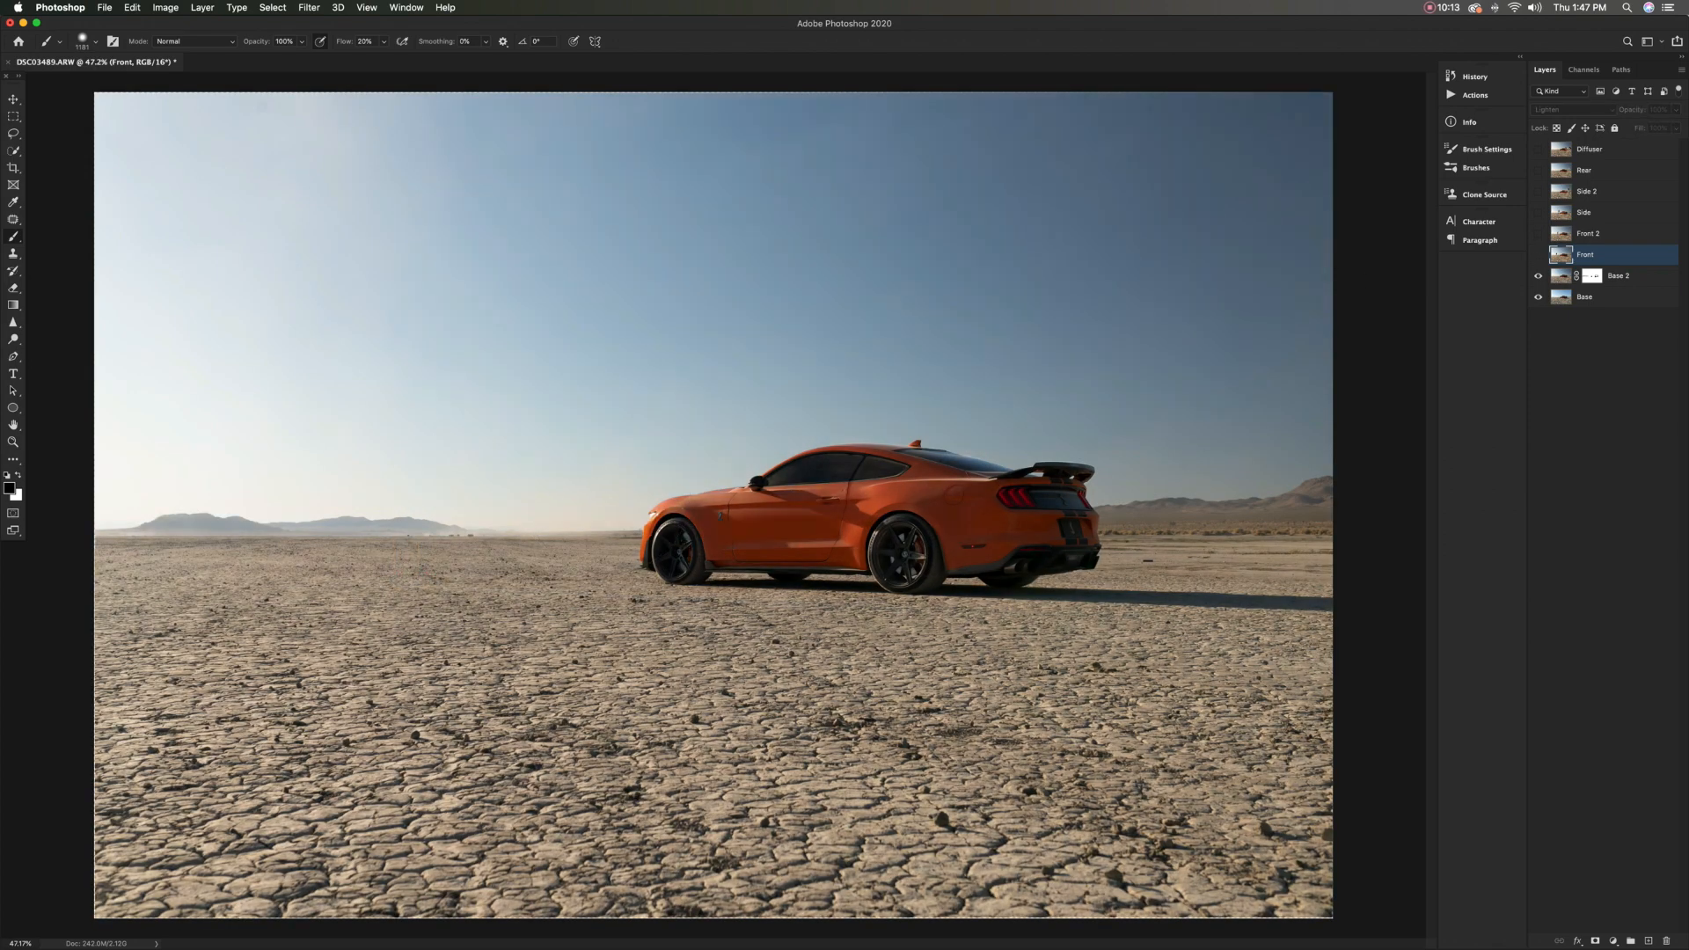
{"action": "left_click", "coordinate": [1538, 255]}
{"action": "left_click", "coordinate": [1595, 941]}
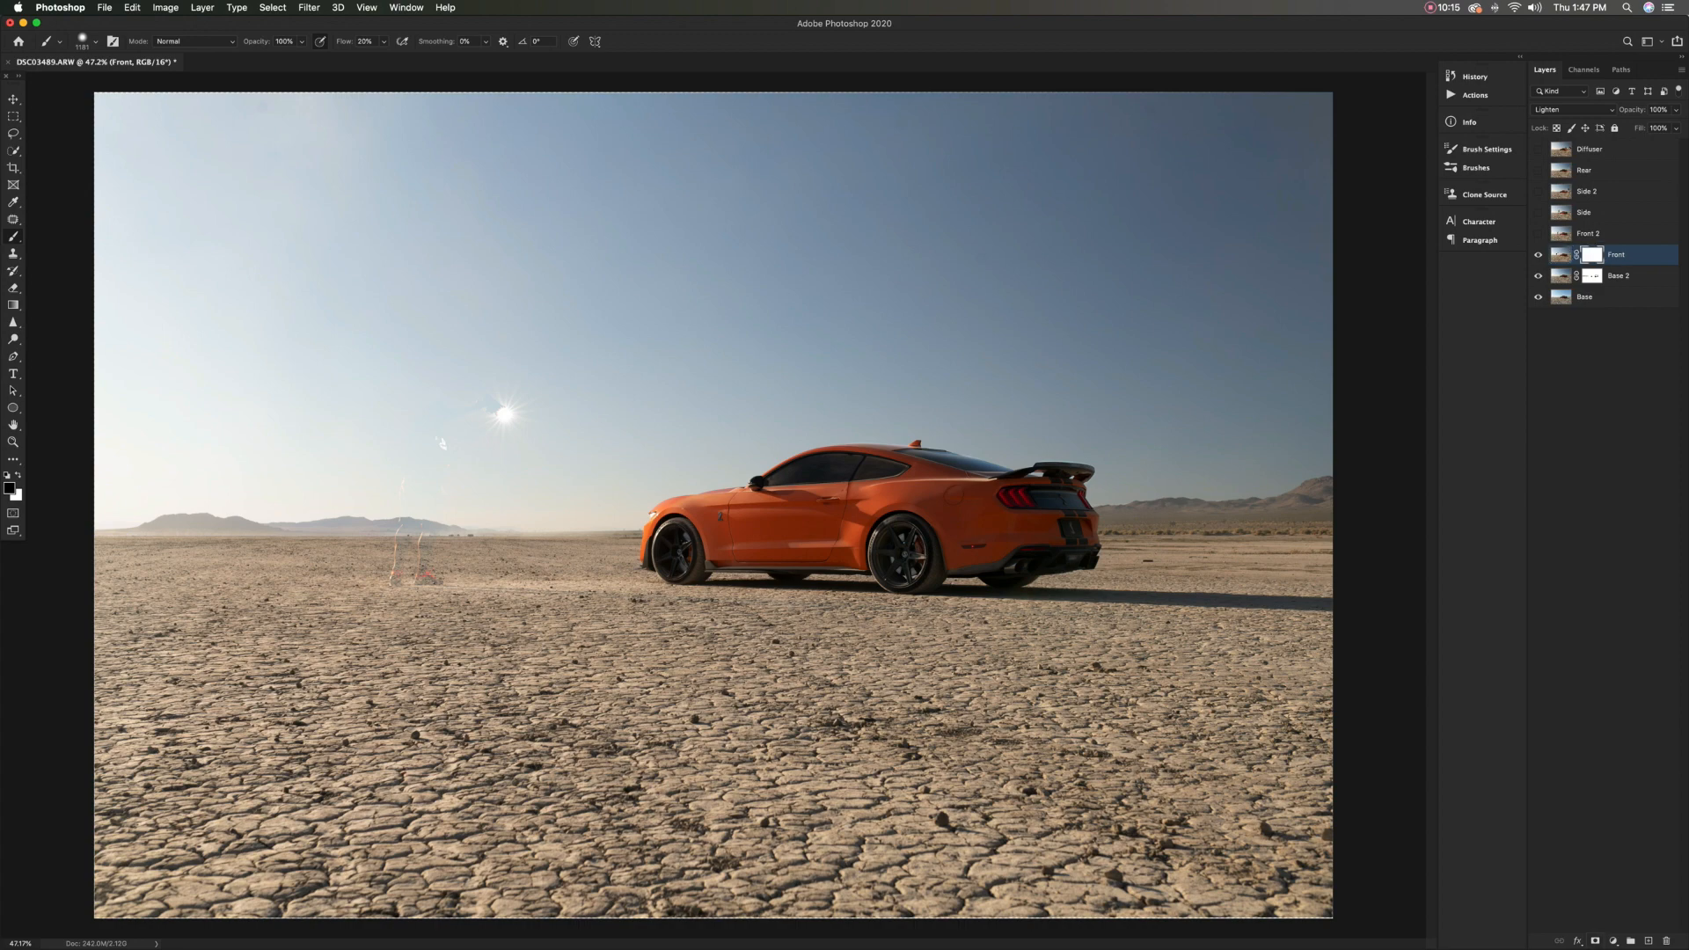
{"action": "scroll", "coordinate": [404, 519], "scroll_direction": "down", "scroll_amount": 5}
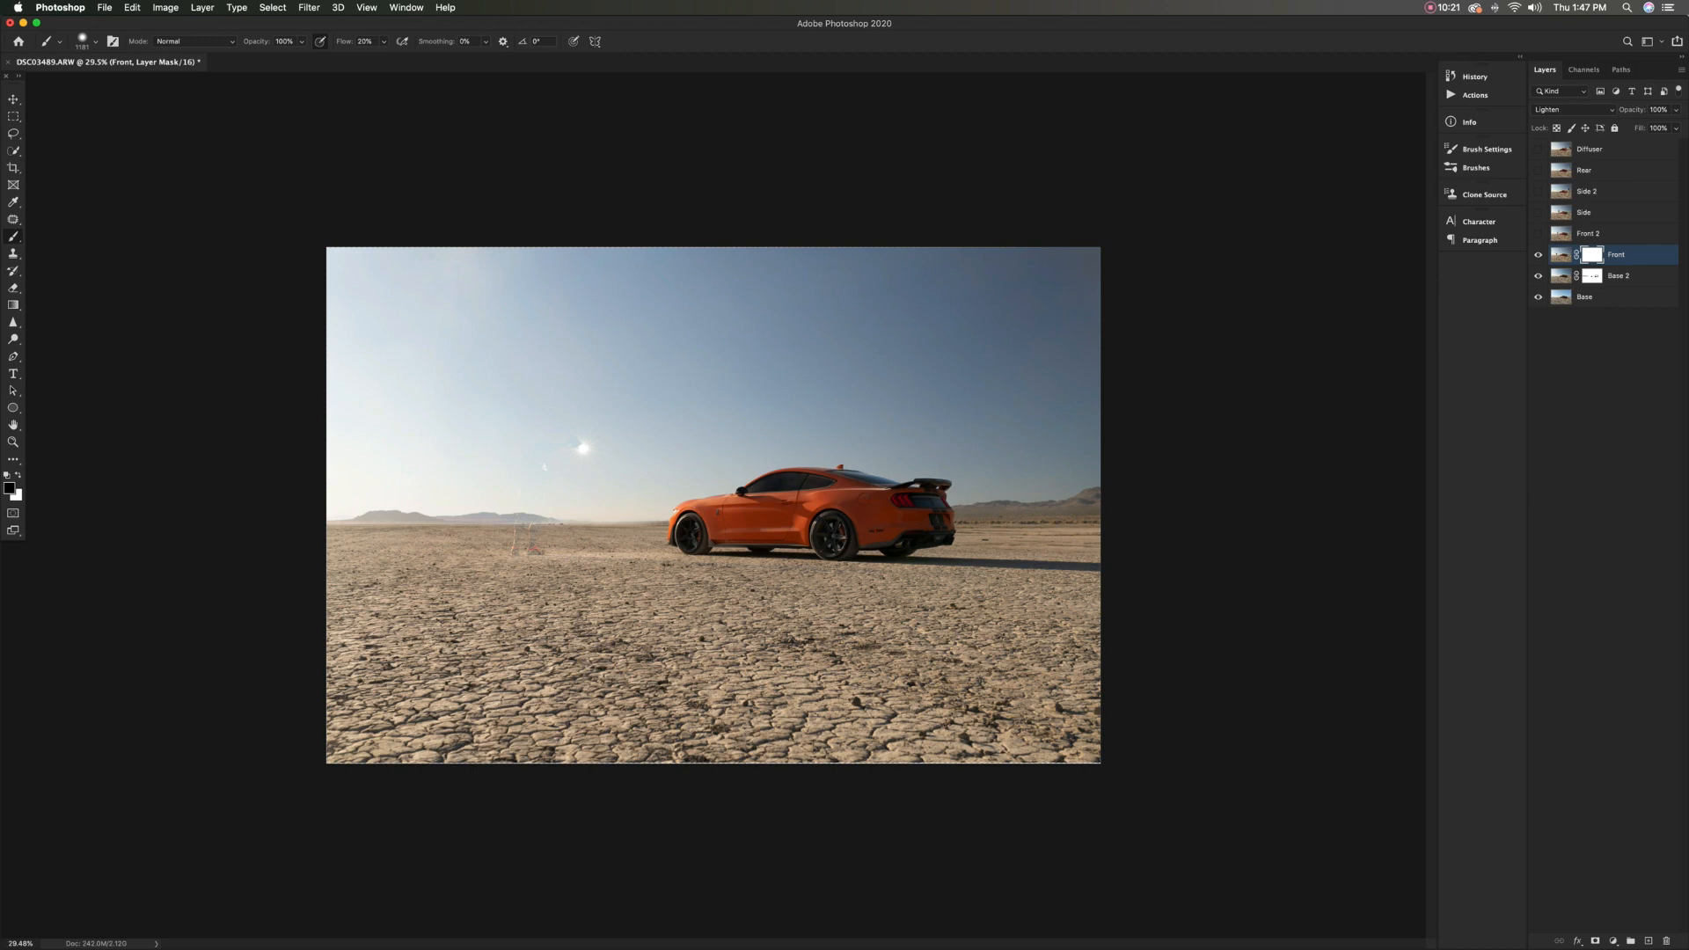
{"action": "key", "text": "super+i"}
Prepare a smaller white brush for the Front mask with 100% flow and adjust its hardness
{"action": "mouse_move", "coordinate": [764, 489]}
{"action": "left_mouse_down"}
{"action": "mouse_move", "coordinate": [740, 489]}
{"action": "mouse_move", "coordinate": [751, 532]}
{"action": "mouse_move", "coordinate": [575, 538]}
{"action": "left_mouse_up"}
{"action": "key", "text": "super+0"}
{"action": "scroll", "coordinate": [781, 532], "scroll_direction": "up", "scroll_amount": 5}
{"action": "scroll", "coordinate": [575, 540], "scroll_direction": "up", "scroll_amount": 5}
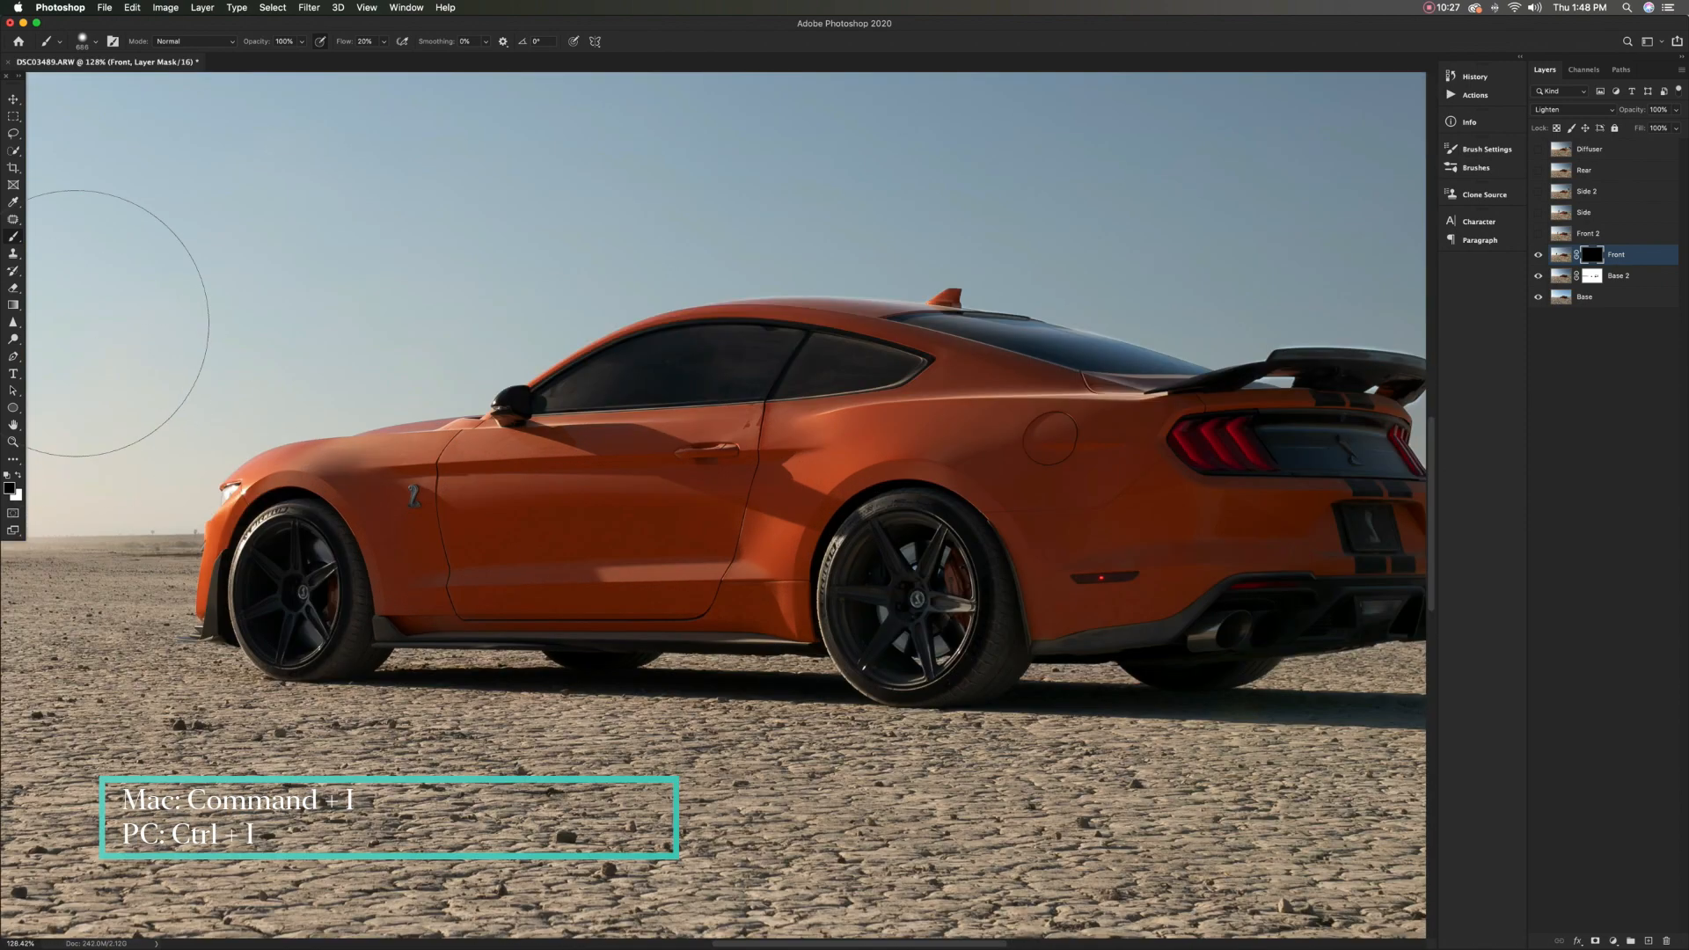
{"action": "key", "text": "x"}
{"action": "left_click_drag", "start_coordinate": [497, 500], "coordinate": [419, 500]}
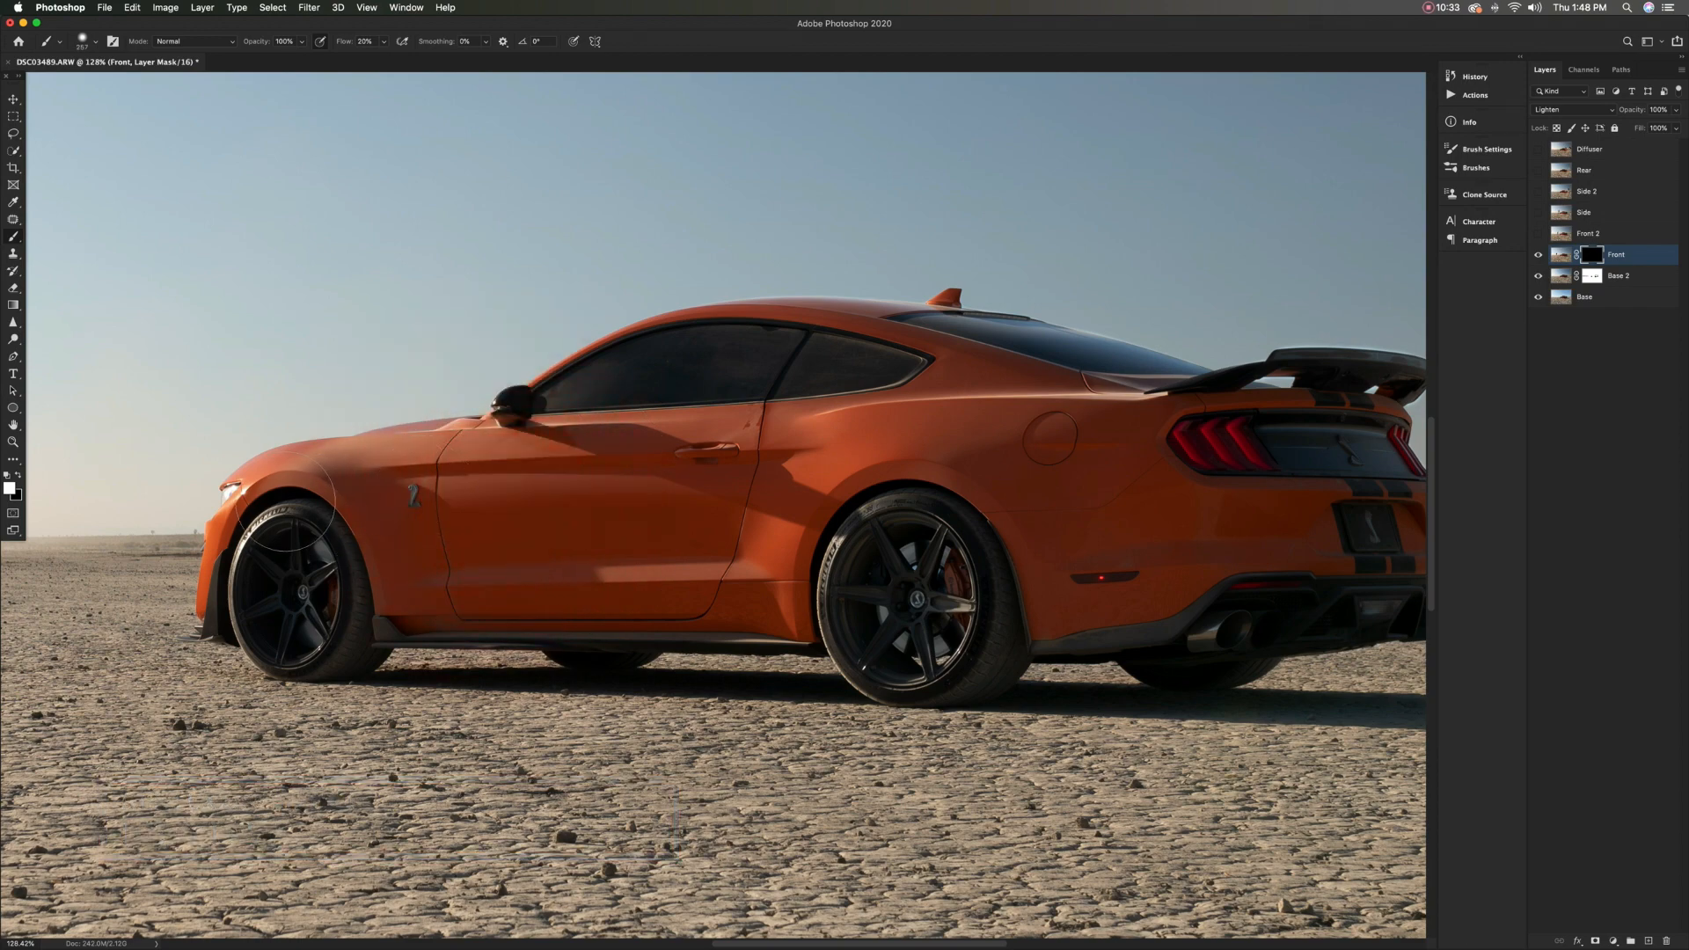
{"action": "left_click_drag", "start_coordinate": [339, 498], "coordinate": [318, 497]}
{"action": "type", "text": "100"}
{"action": "key", "text": "Return"}
{"action": "left_click", "coordinate": [95, 41]}
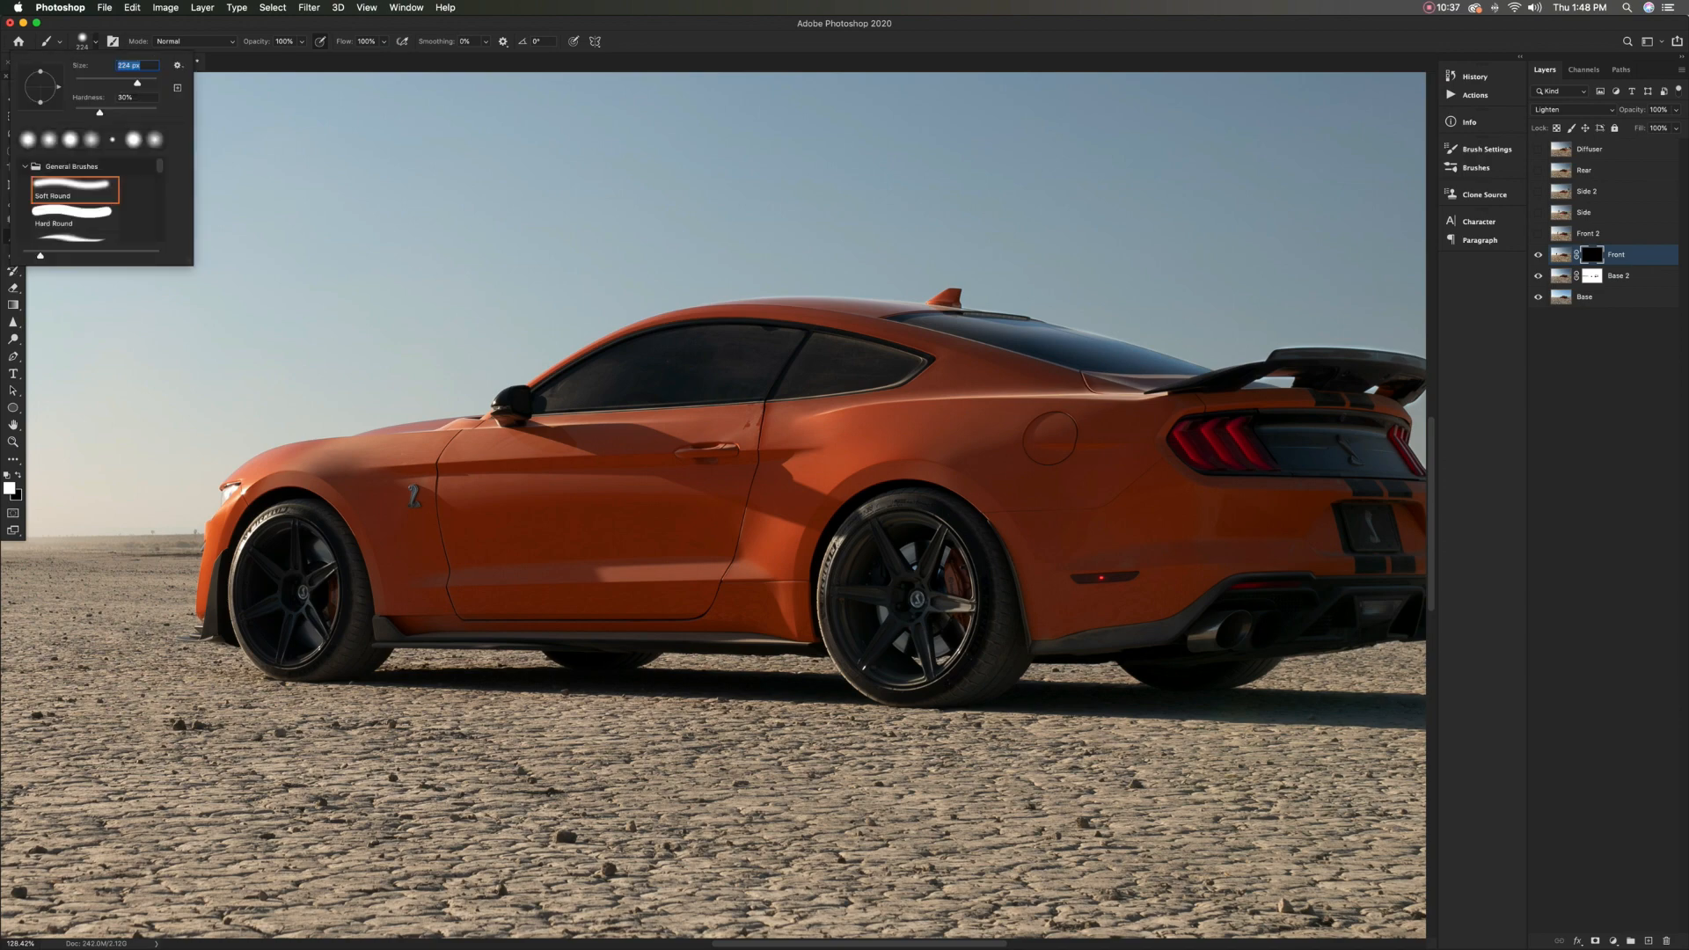
{"action": "left_click_drag", "start_coordinate": [92, 113], "coordinate": [90, 112]}
{"action": "key", "text": "Return"}
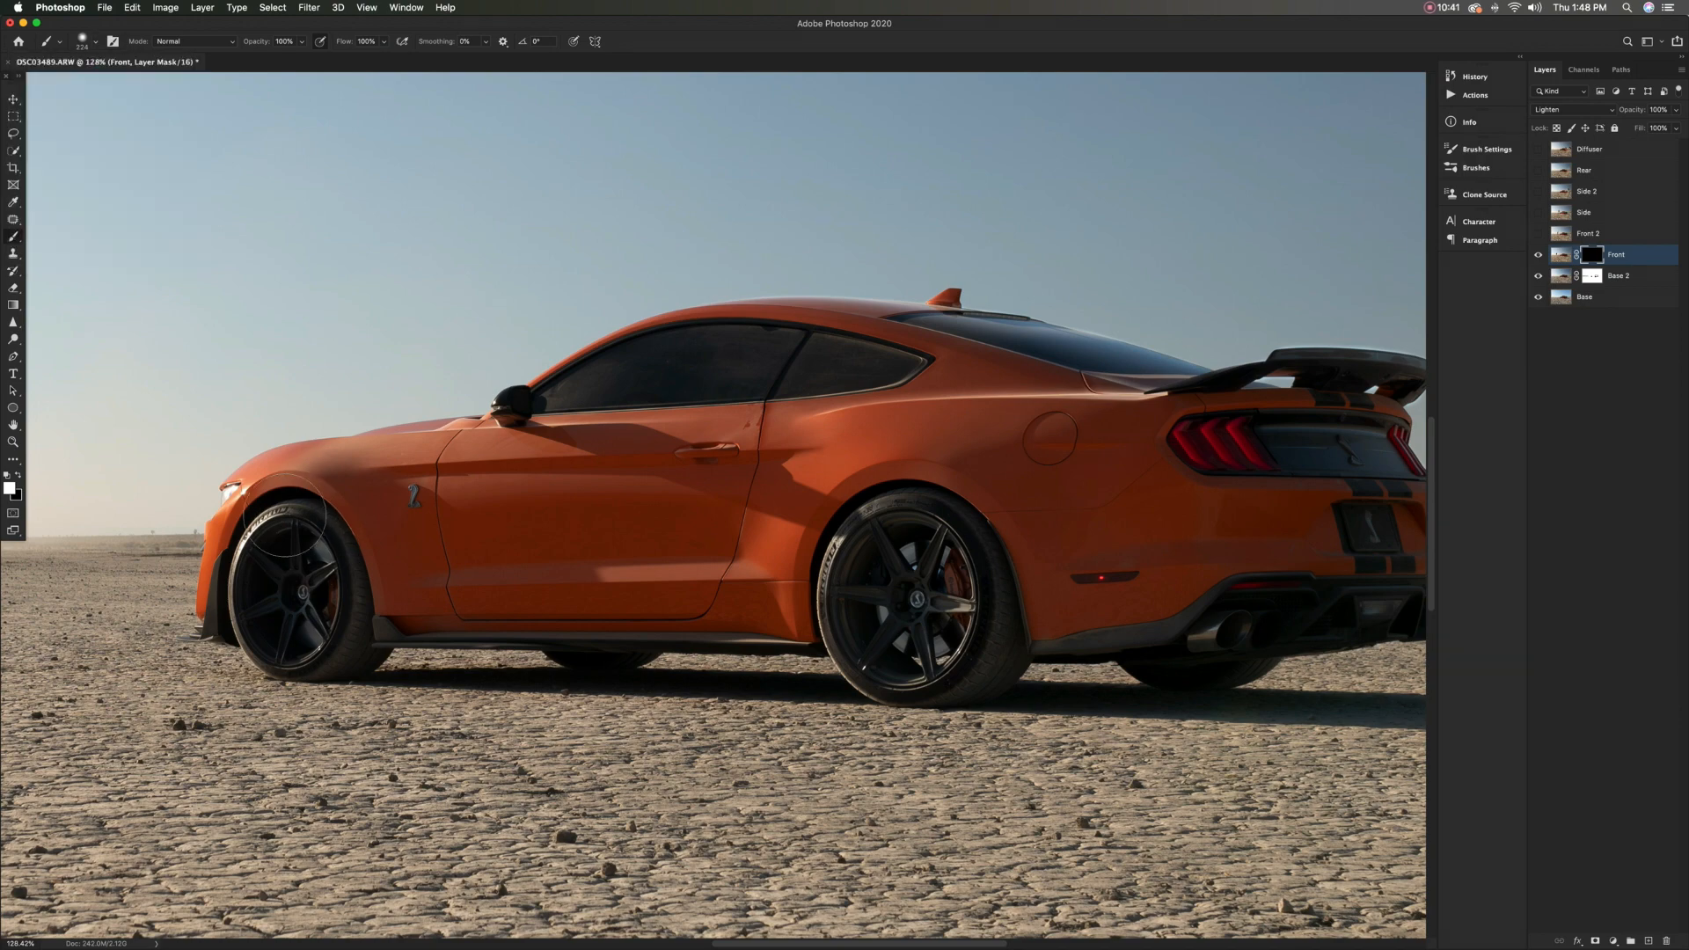
Paint white on the Front mask over the front wheel, fender and door, and compare with the layer hidden
{"action": "mouse_move", "coordinate": [260, 591]}
{"action": "left_mouse_down"}
{"action": "mouse_move", "coordinate": [283, 505]}
{"action": "mouse_move", "coordinate": [285, 537]}
{"action": "mouse_move", "coordinate": [705, 466]}
{"action": "mouse_move", "coordinate": [428, 477]}
{"action": "mouse_move", "coordinate": [361, 519]}
{"action": "mouse_move", "coordinate": [420, 547]}
{"action": "mouse_move", "coordinate": [611, 538]}
{"action": "mouse_move", "coordinate": [412, 593]}
{"action": "left_mouse_up"}
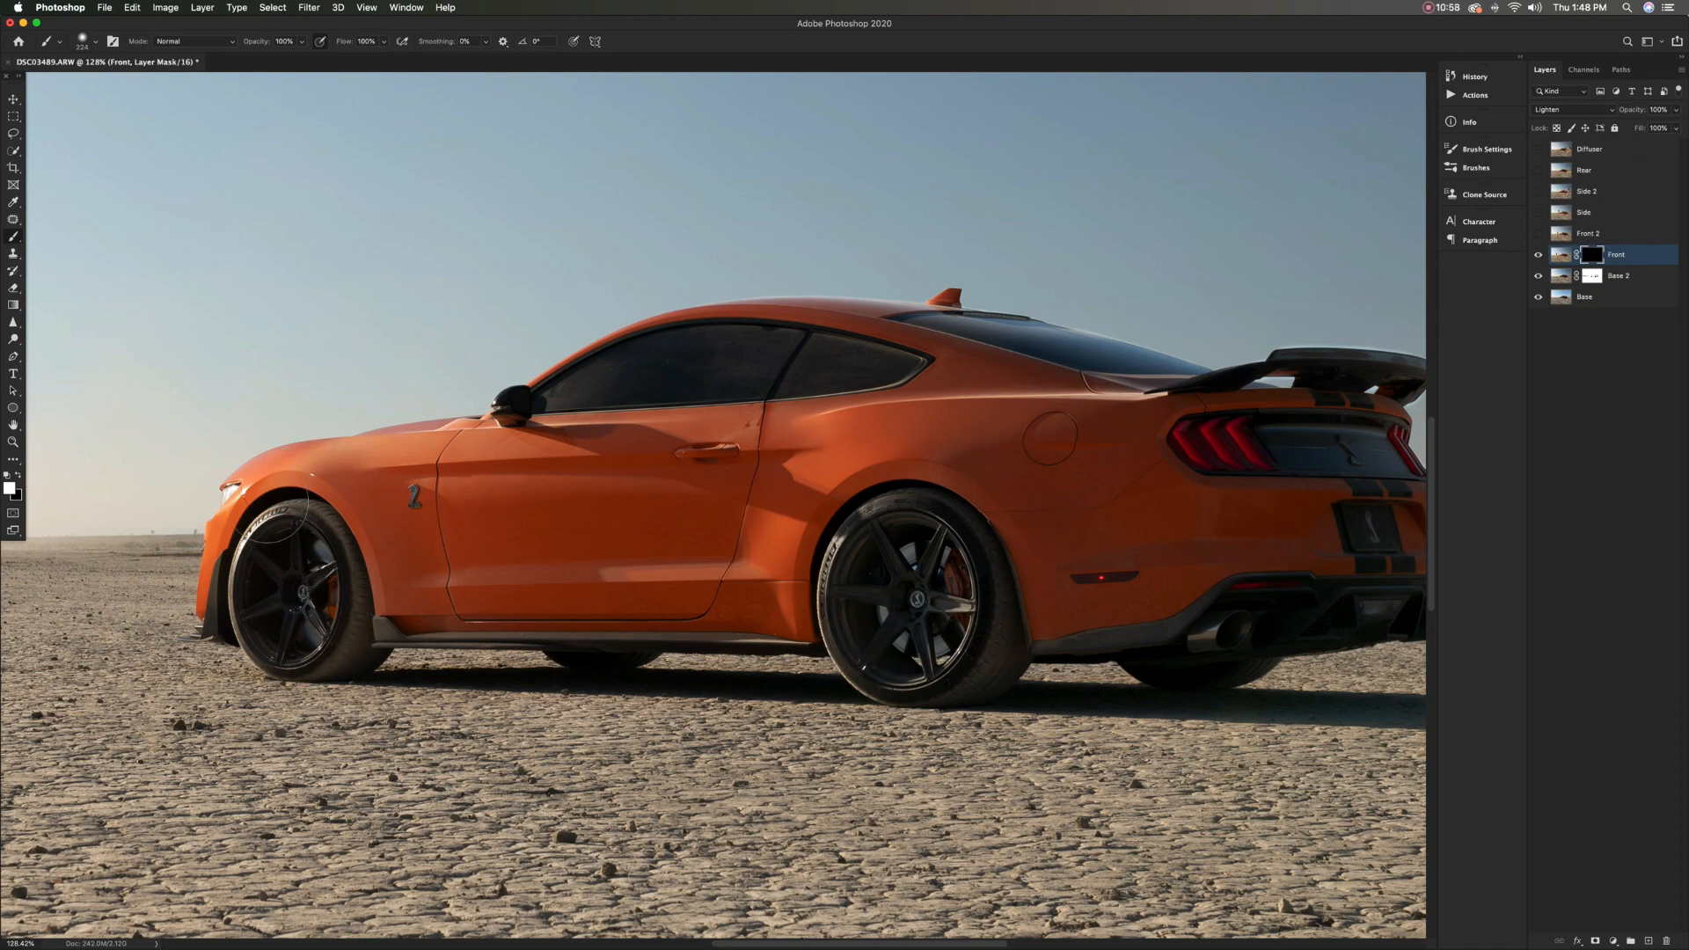
{"action": "mouse_move", "coordinate": [277, 512]}
{"action": "left_mouse_down"}
{"action": "mouse_move", "coordinate": [267, 570]}
{"action": "mouse_move", "coordinate": [257, 554]}
{"action": "left_mouse_up"}
{"action": "key", "text": "x"}
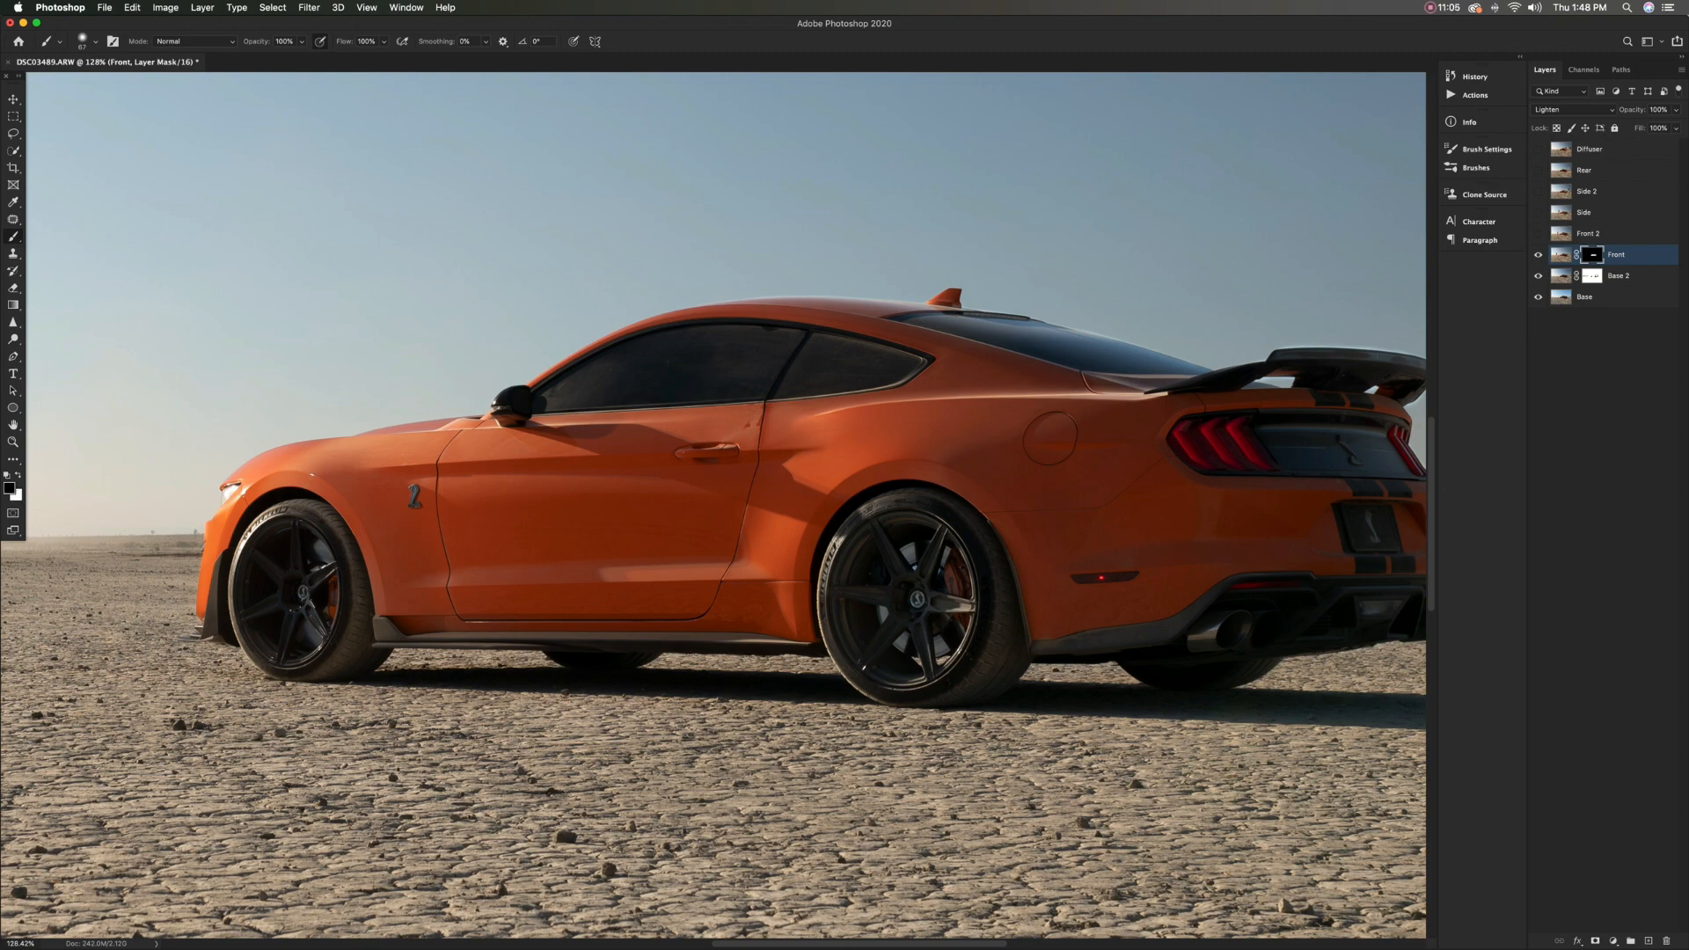
{"action": "left_click", "coordinate": [1537, 255]}
{"action": "left_click", "coordinate": [1538, 255]}
{"action": "left_click", "coordinate": [1537, 255]}
{"action": "left_click", "coordinate": [1538, 255]}
Paint white on the Front mask over the rear wheel and compare the car with the layer hidden and shown
{"action": "left_click_drag", "start_coordinate": [961, 461], "coordinate": [1025, 460]}
{"action": "key", "text": "x"}
{"action": "left_click_drag", "start_coordinate": [934, 635], "coordinate": [845, 563]}
{"action": "scroll", "coordinate": [843, 556], "scroll_direction": "down", "scroll_amount": 10}
{"action": "left_click", "coordinate": [1538, 255]}
{"action": "left_click", "coordinate": [1538, 255]}
{"action": "left_click", "coordinate": [1538, 255]}
{"action": "left_click", "coordinate": [1538, 255]}
{"action": "left_click", "coordinate": [1538, 255]}
{"action": "left_click", "coordinate": [1538, 255]}
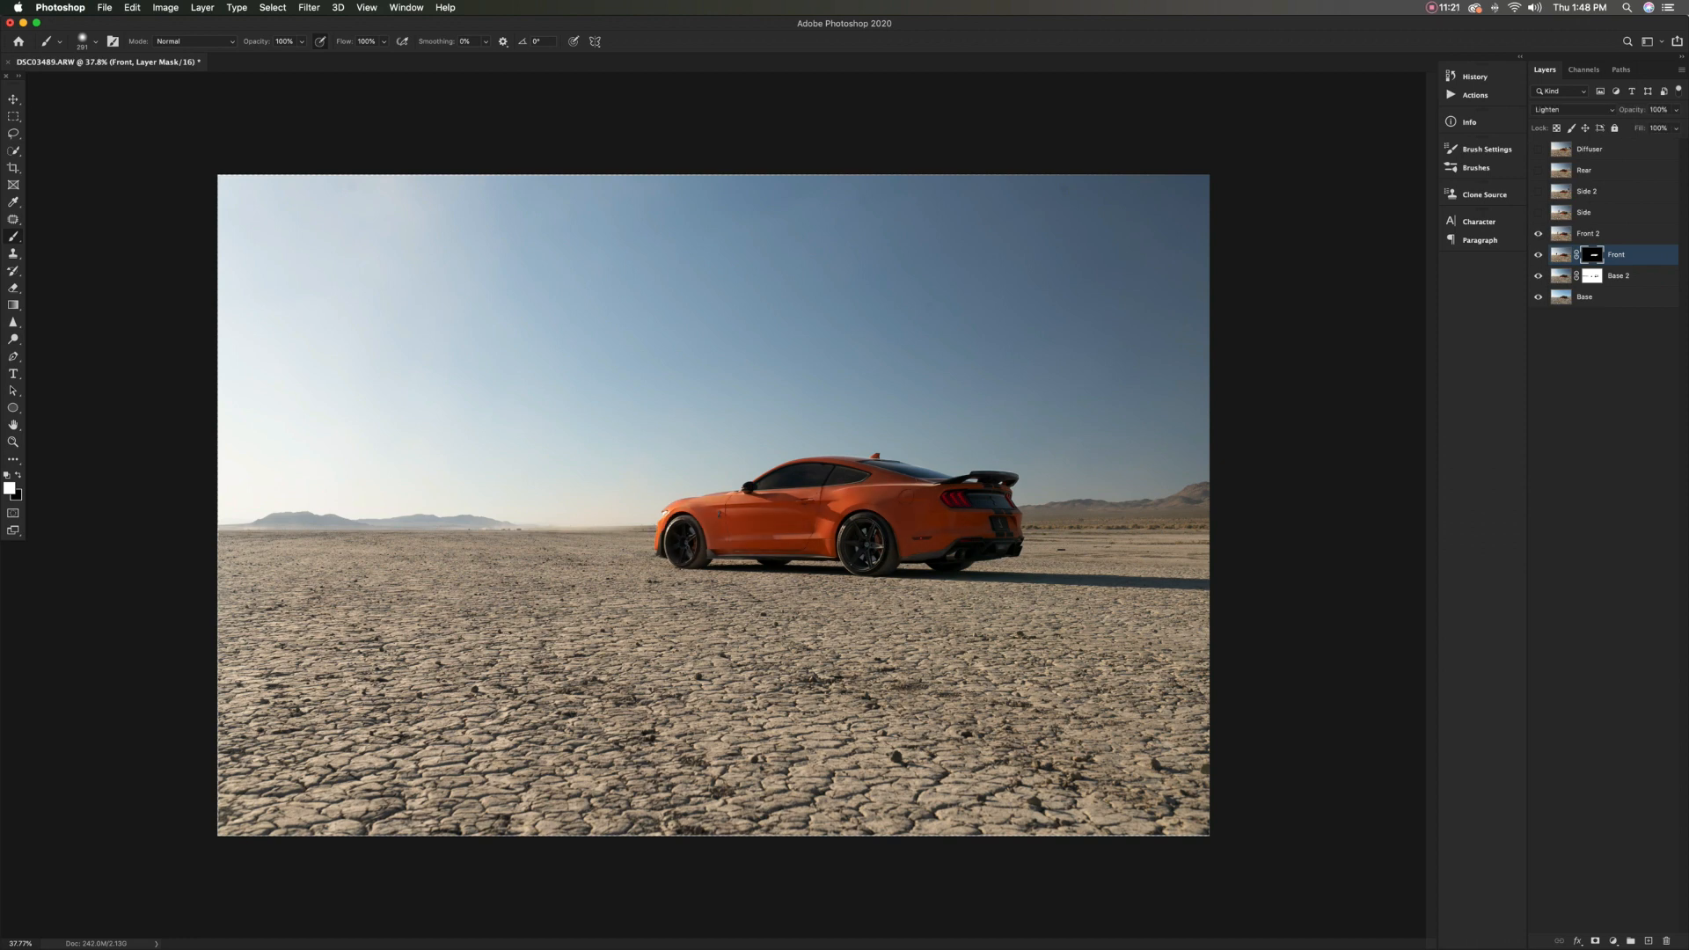
Set the Front 2 layer's blend mode to Lighten and give it an inverted black layer mask
{"action": "left_click", "coordinate": [1589, 234]}
{"action": "left_click", "coordinate": [1573, 109]}
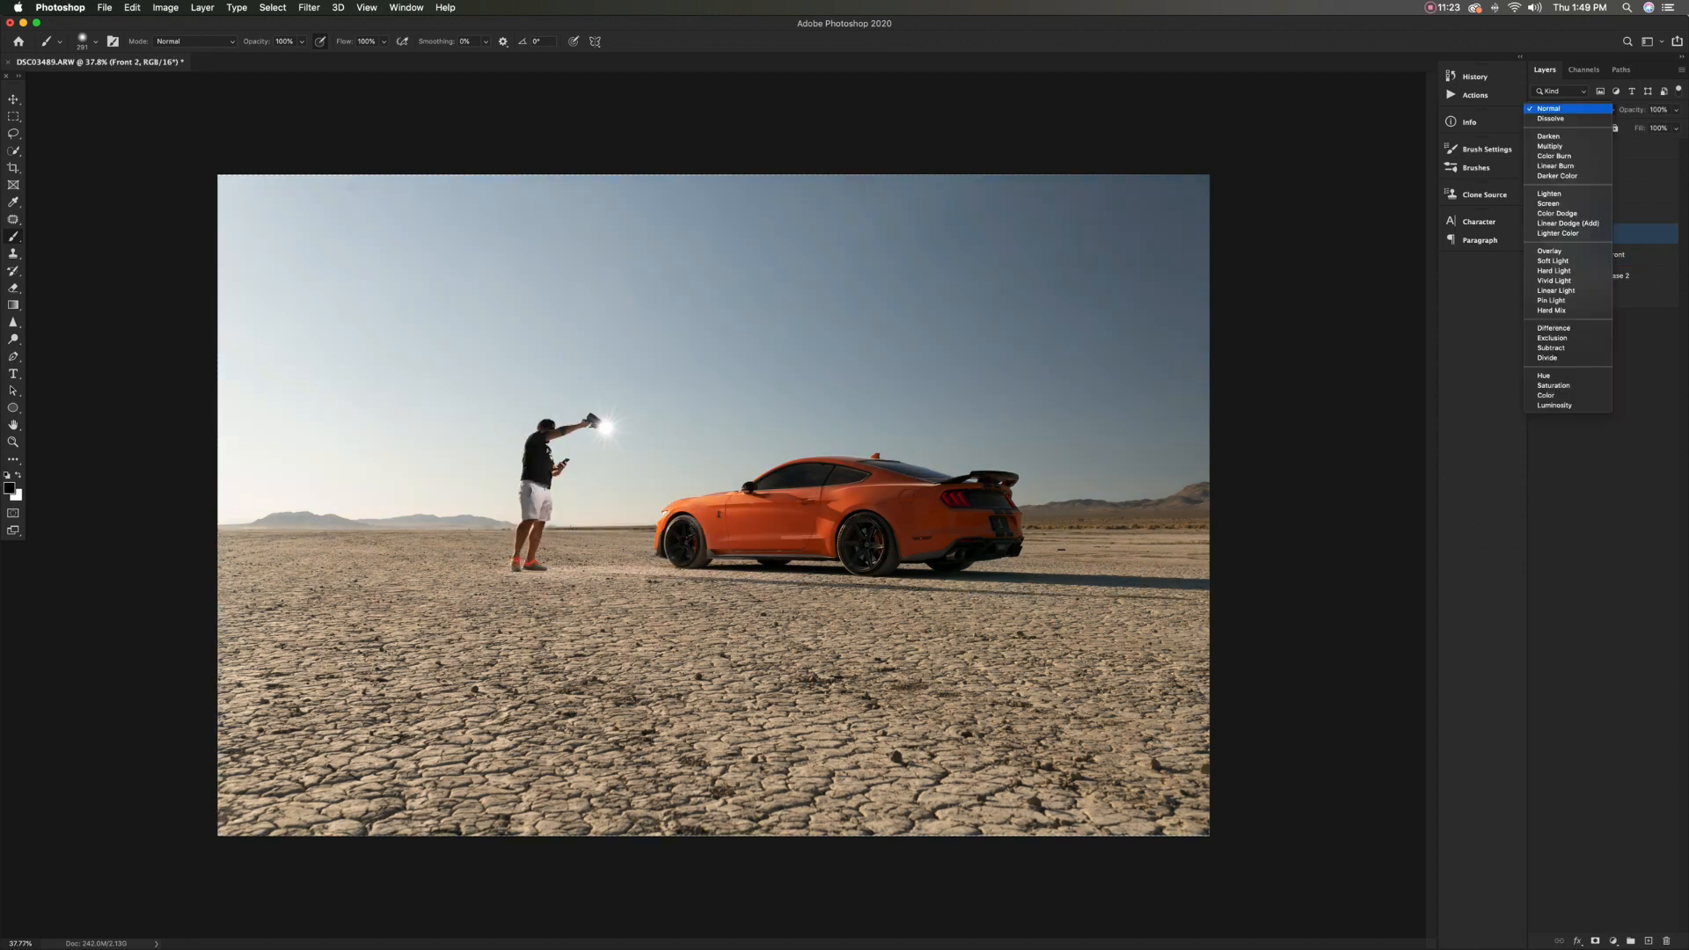
{"action": "left_click", "coordinate": [1561, 188]}
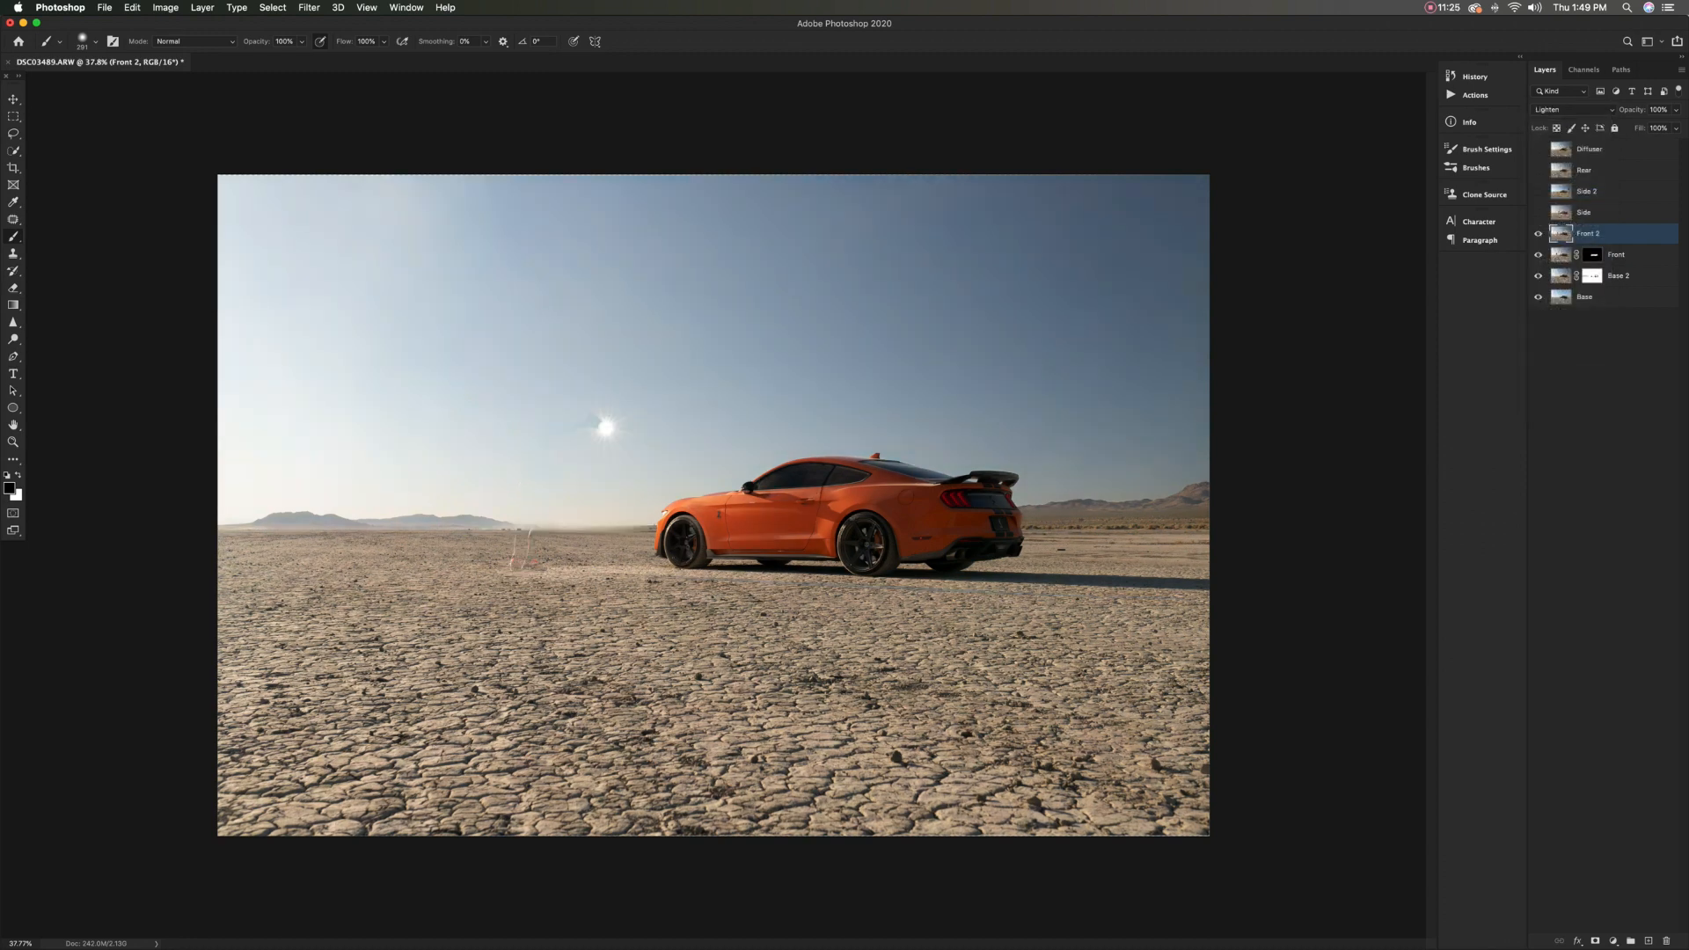
{"action": "left_click", "coordinate": [1539, 234]}
{"action": "left_click", "coordinate": [1595, 942]}
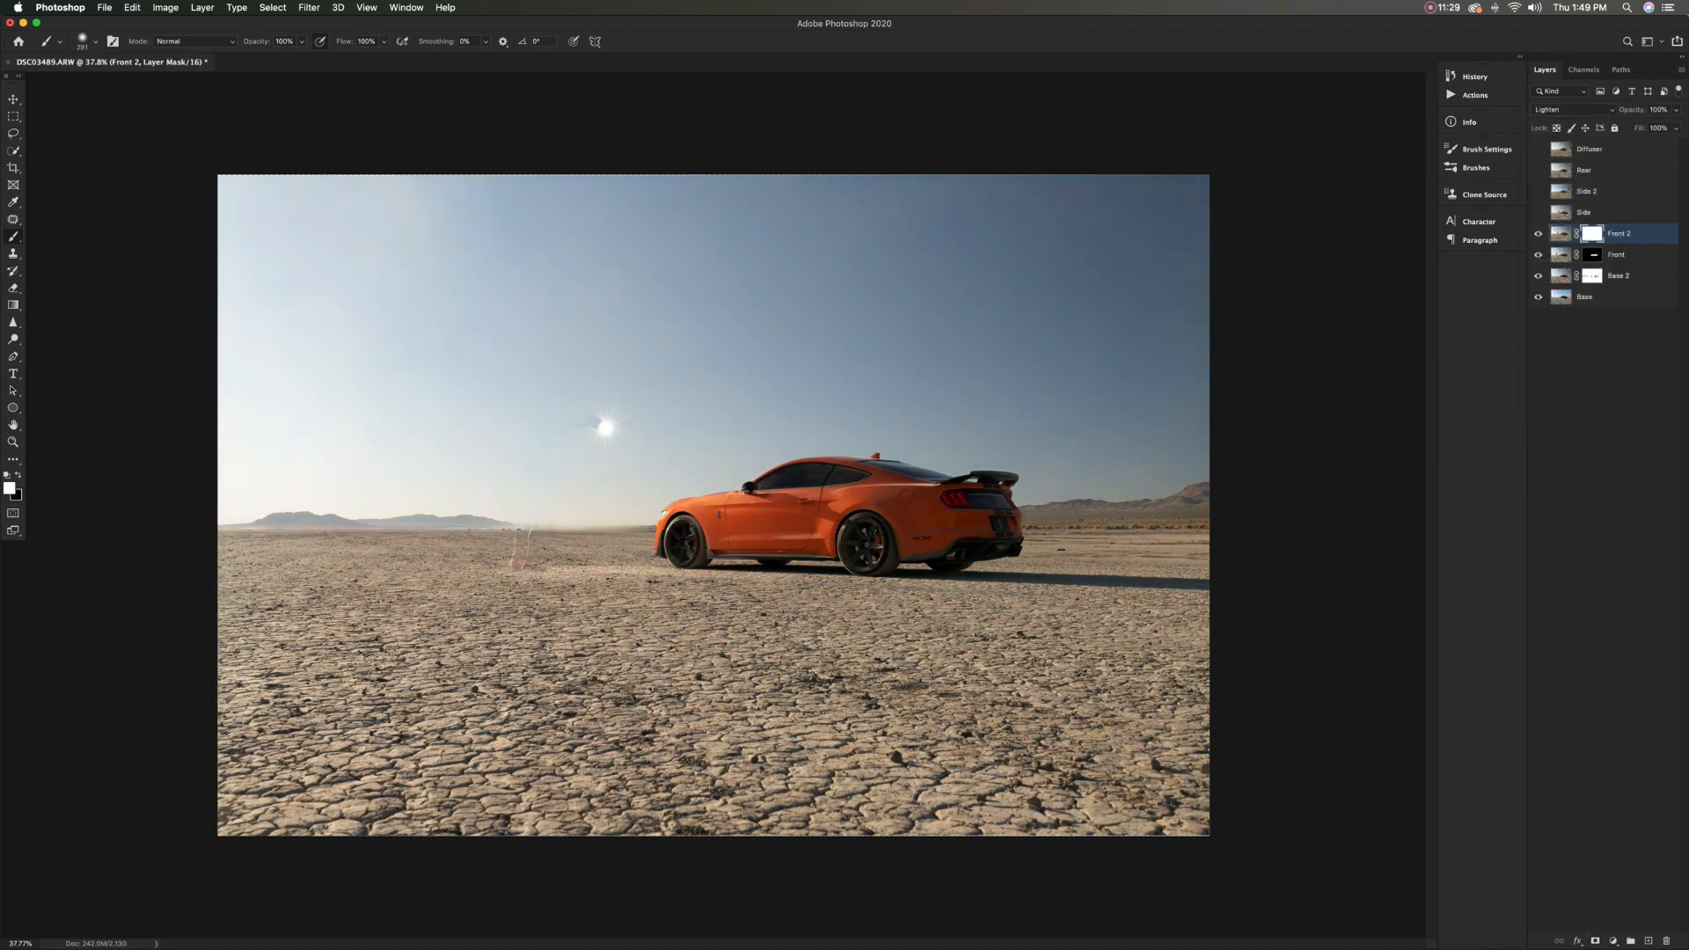
{"action": "key", "text": "super+i"}
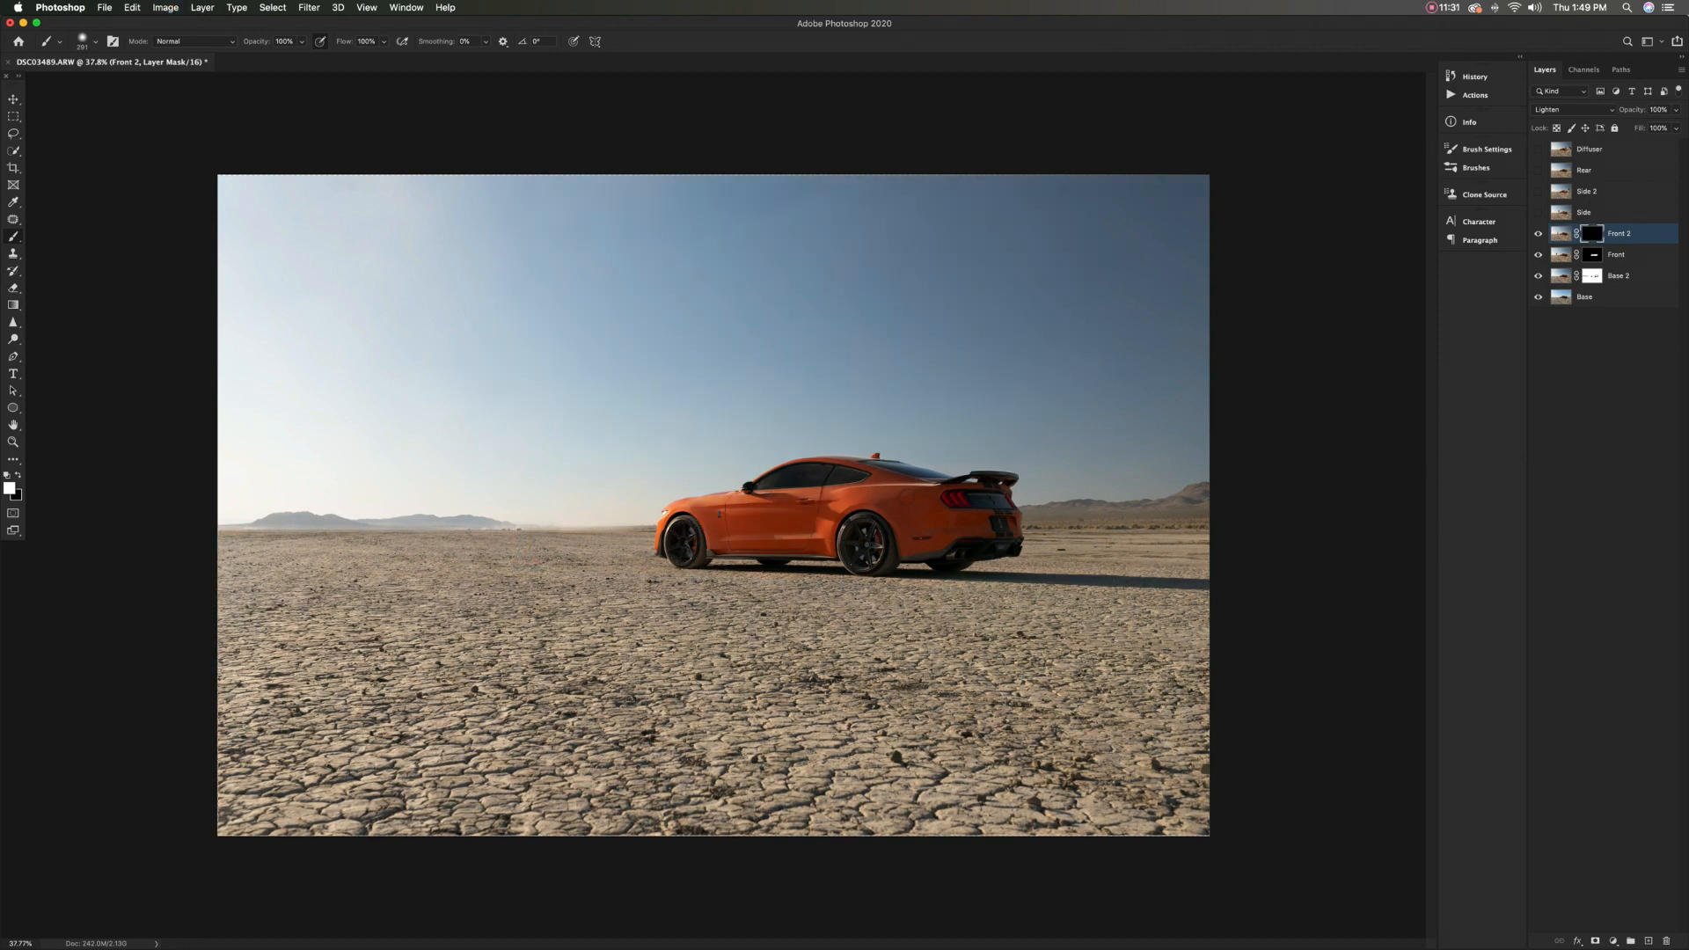
Paint white on the Front 2 mask over the front wheel, fender and door, and compare with the layer hidden
{"action": "scroll", "coordinate": [802, 548], "scroll_direction": "up", "scroll_amount": 5}
{"action": "mouse_move", "coordinate": [744, 492]}
{"action": "left_mouse_down"}
{"action": "mouse_move", "coordinate": [726, 498]}
{"action": "mouse_move", "coordinate": [779, 476]}
{"action": "left_mouse_up"}
{"action": "mouse_move", "coordinate": [671, 497]}
{"action": "left_mouse_down"}
{"action": "mouse_move", "coordinate": [711, 496]}
{"action": "mouse_move", "coordinate": [673, 509]}
{"action": "mouse_move", "coordinate": [752, 518]}
{"action": "mouse_move", "coordinate": [762, 535]}
{"action": "left_mouse_up"}
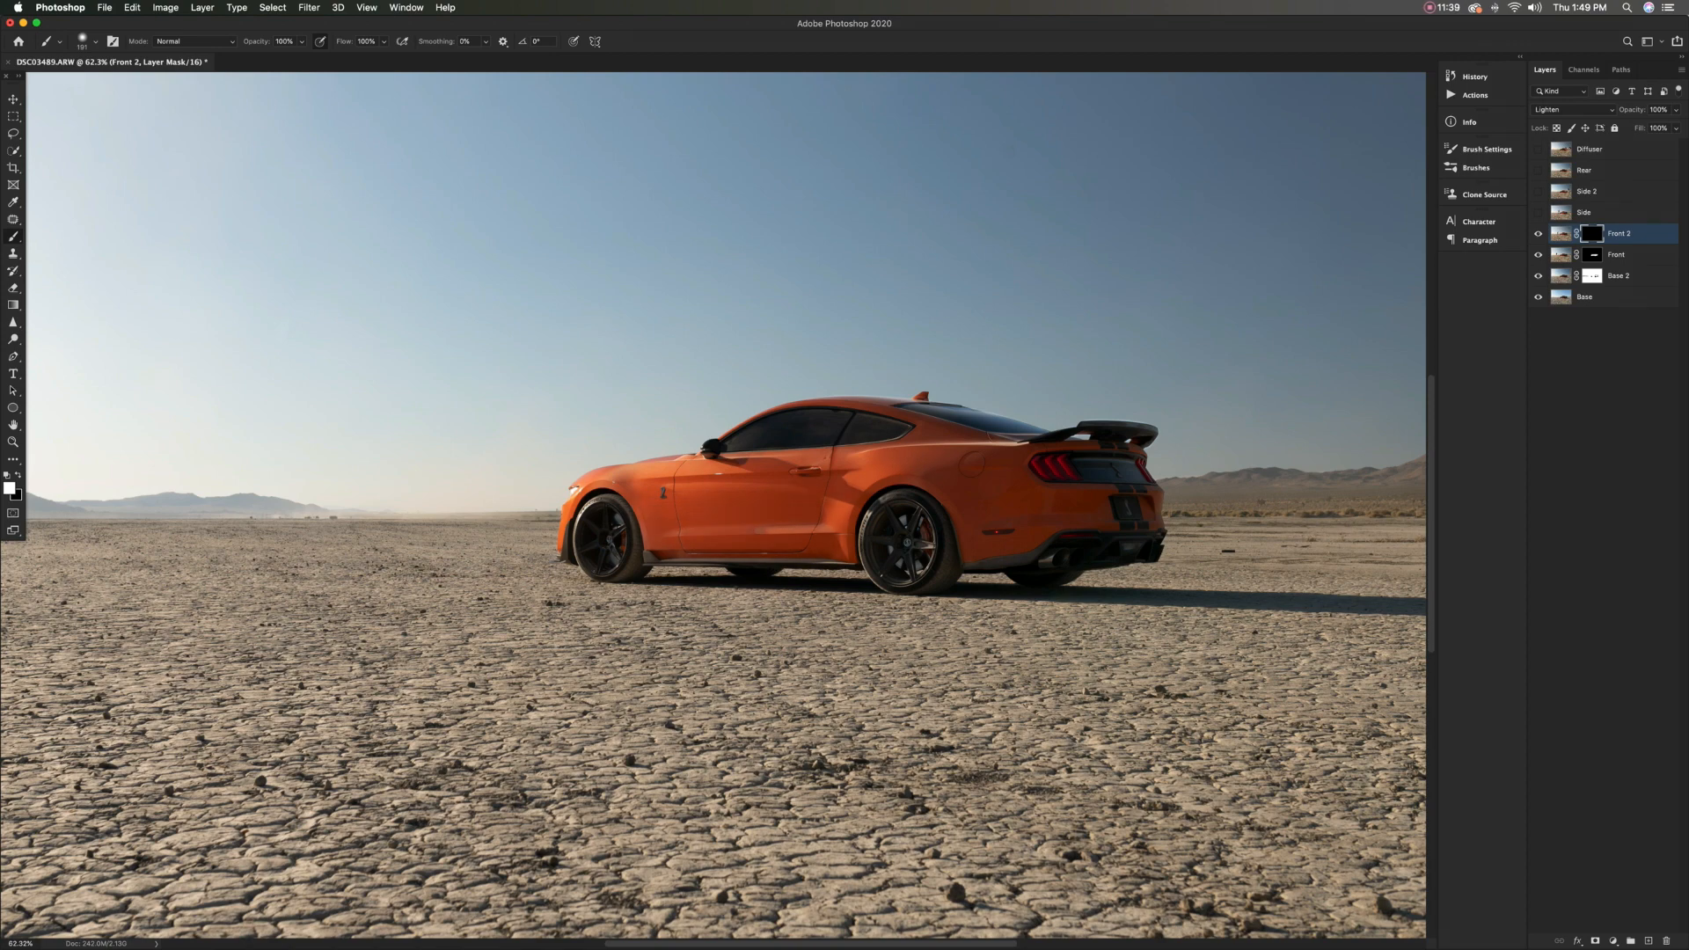
{"action": "left_click_drag", "start_coordinate": [635, 517], "coordinate": [604, 479]}
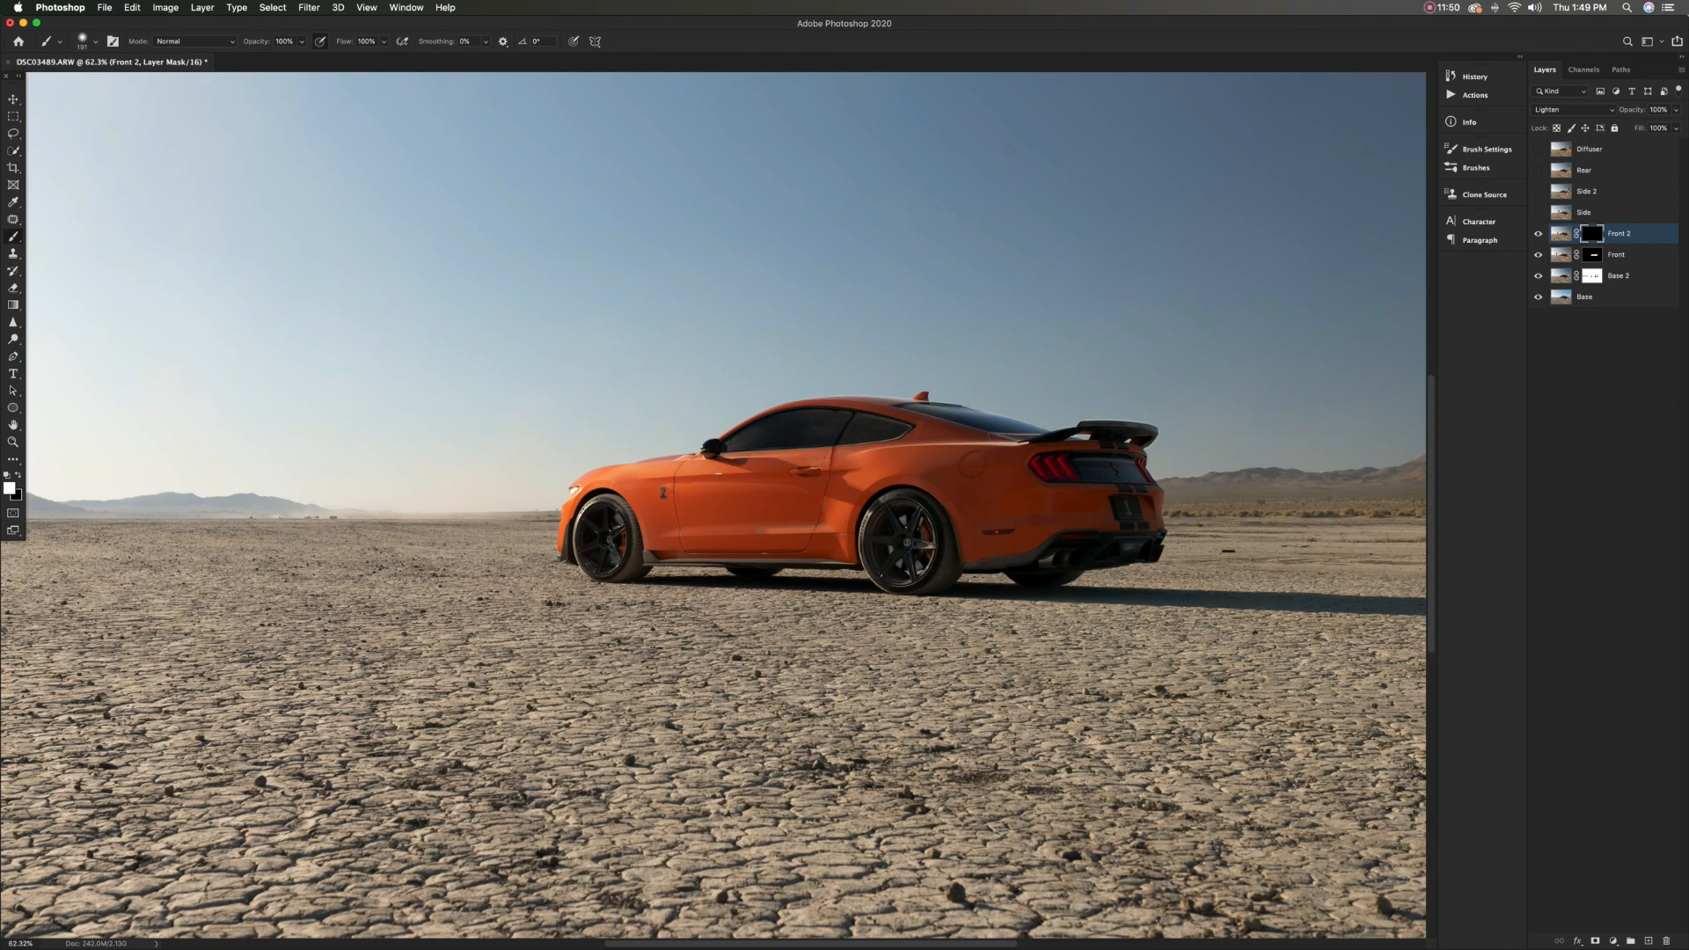
{"action": "left_click_drag", "start_coordinate": [916, 425], "coordinate": [900, 425]}
{"action": "key", "text": "x"}
{"action": "left_click", "coordinate": [1537, 234]}
{"action": "left_click", "coordinate": [1538, 234]}
{"action": "left_click", "coordinate": [1537, 234]}
{"action": "left_click", "coordinate": [1538, 234]}
{"action": "left_click", "coordinate": [1537, 234]}
{"action": "left_click", "coordinate": [1538, 234]}
{"action": "scroll", "coordinate": [727, 505], "scroll_direction": "down", "scroll_amount": 5}
Show the Side layer and set its blend mode to Lighten
{"action": "left_click", "coordinate": [1538, 212]}
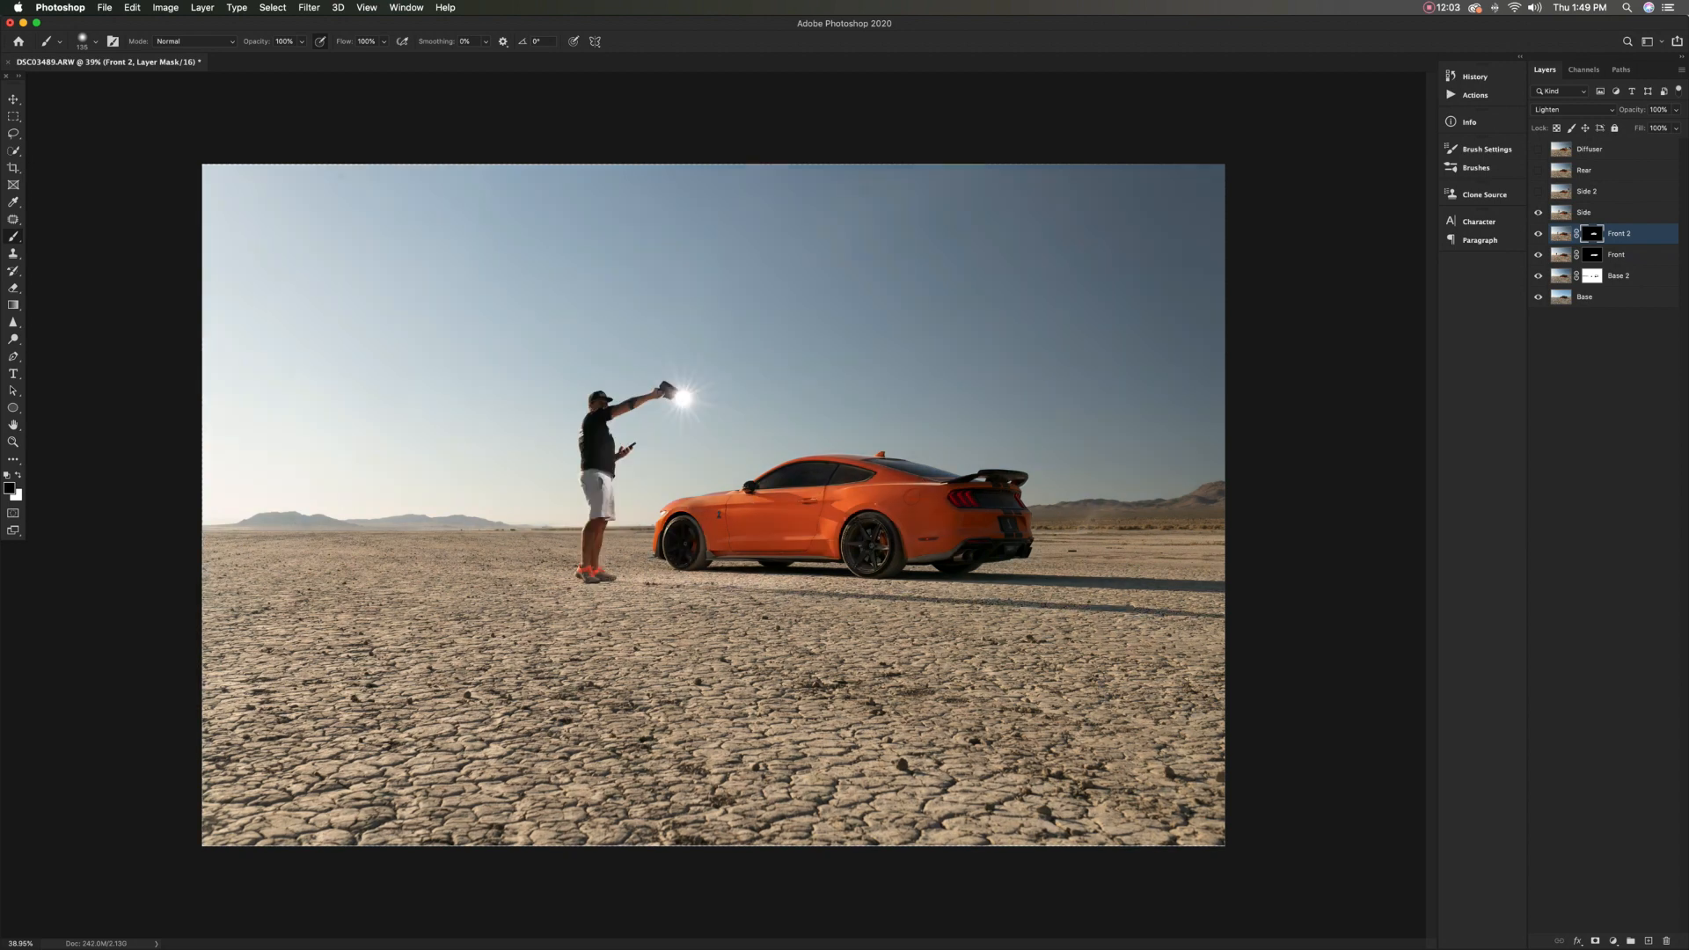
{"action": "left_click", "coordinate": [1583, 212]}
{"action": "left_click", "coordinate": [1573, 109]}
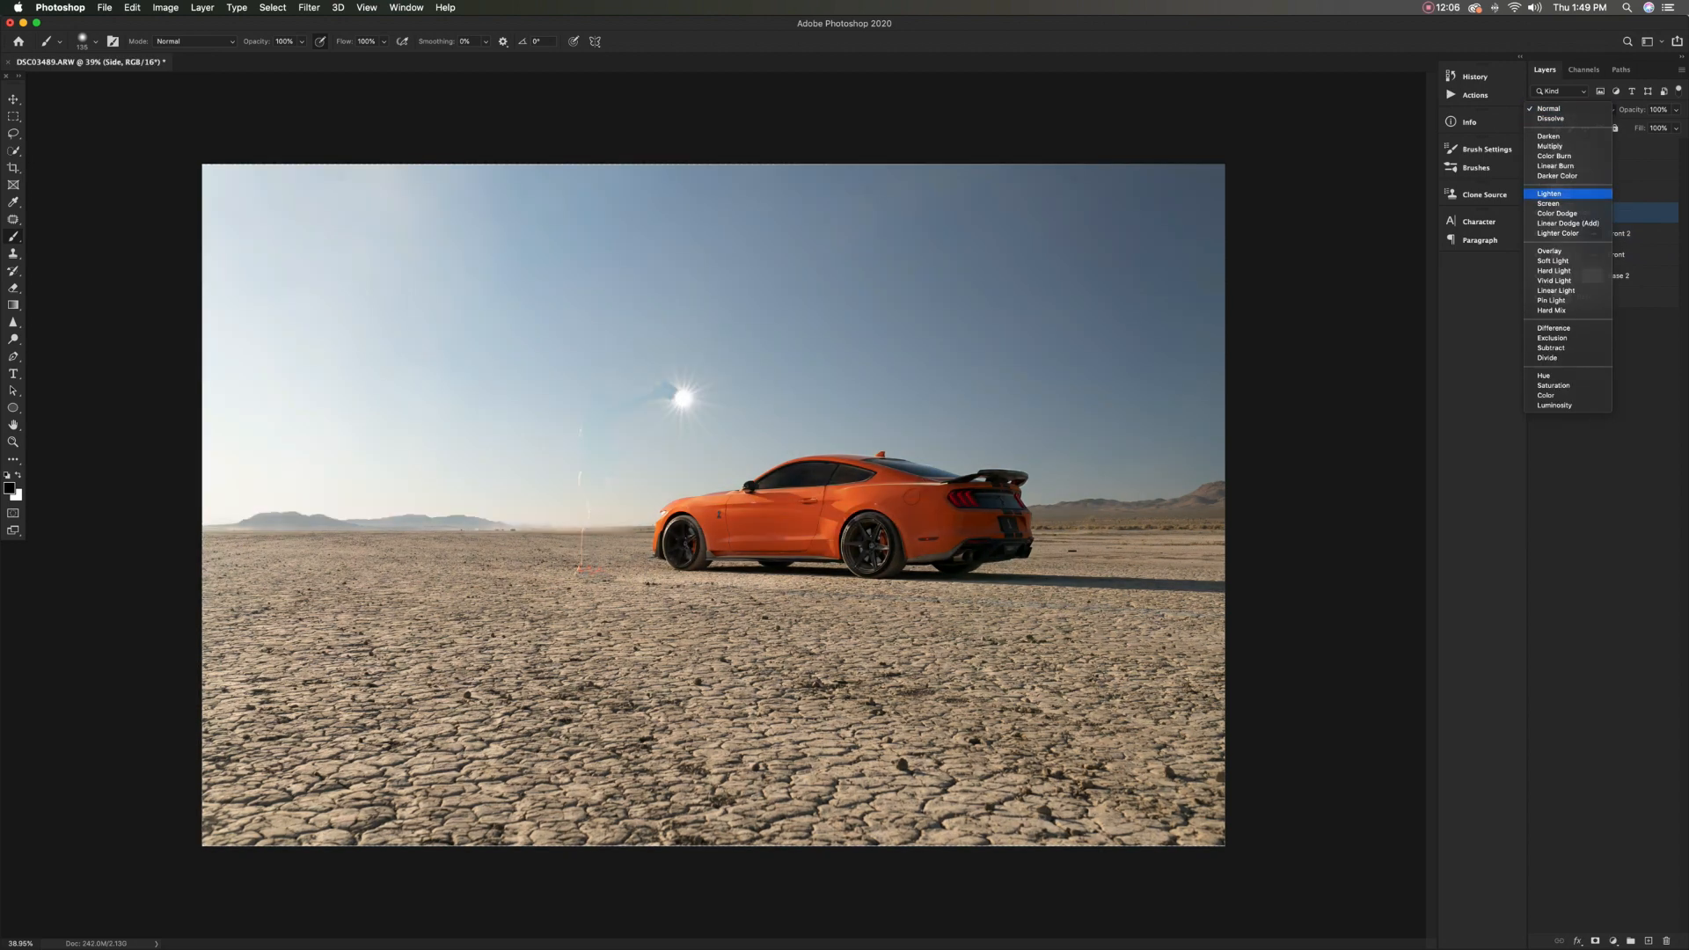
{"action": "left_click", "coordinate": [1550, 194]}
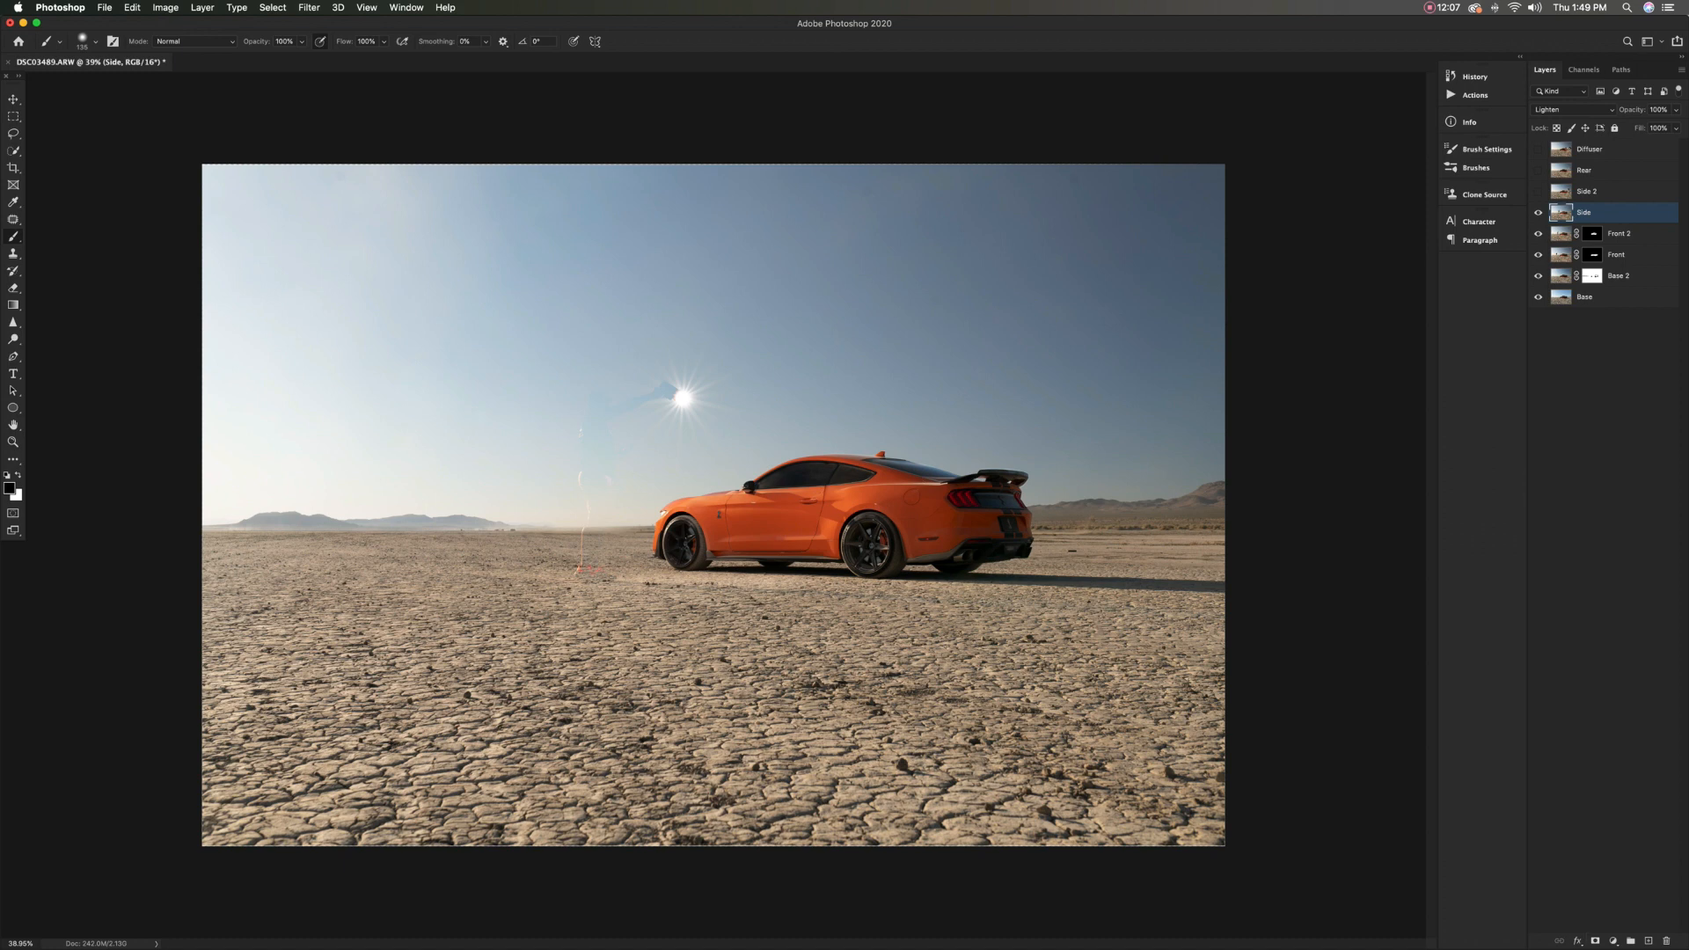
Give the Side layer an inverted black layer mask, comparing the car with the layer hidden and shown
{"action": "left_click", "coordinate": [1594, 940]}
{"action": "left_click", "coordinate": [1537, 212]}
{"action": "left_click", "coordinate": [1538, 212]}
{"action": "key", "text": "super+i"}
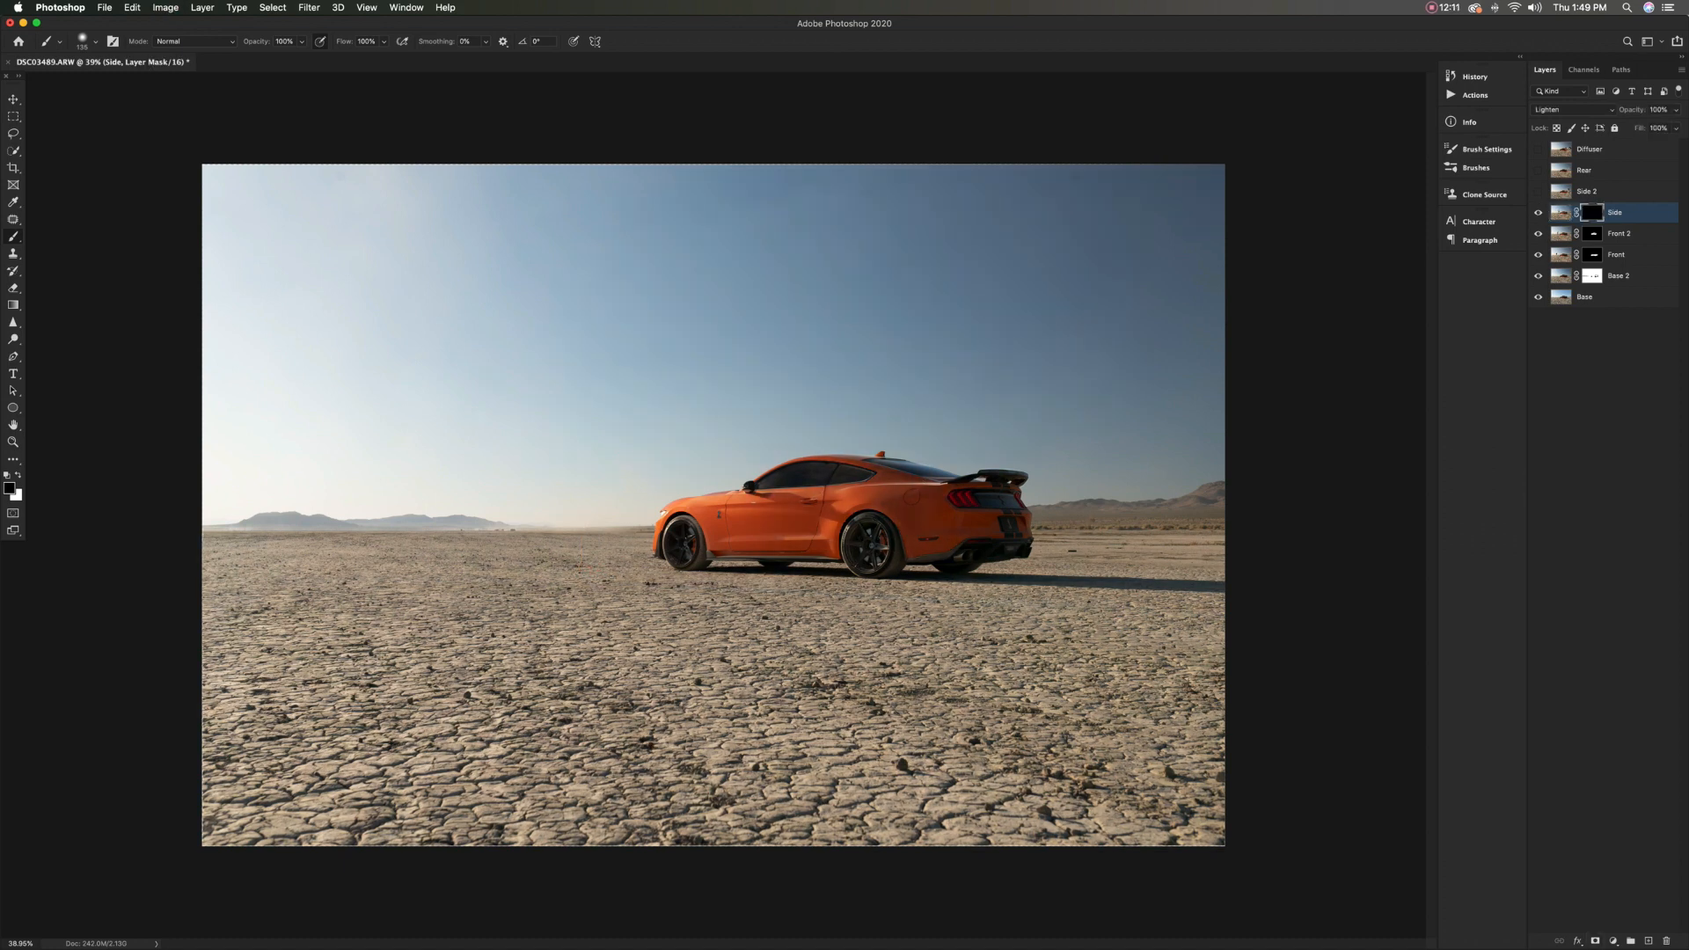
Paint white on the Side mask over the car's side and rear quarter, and compare with the layer hidden
{"action": "mouse_move", "coordinate": [825, 504]}
{"action": "left_mouse_down"}
{"action": "mouse_move", "coordinate": [934, 497]}
{"action": "mouse_move", "coordinate": [900, 506]}
{"action": "mouse_move", "coordinate": [921, 518]}
{"action": "mouse_move", "coordinate": [913, 540]}
{"action": "mouse_move", "coordinate": [954, 533]}
{"action": "mouse_move", "coordinate": [950, 505]}
{"action": "mouse_move", "coordinate": [879, 475]}
{"action": "mouse_move", "coordinate": [787, 481]}
{"action": "mouse_move", "coordinate": [921, 517]}
{"action": "mouse_move", "coordinate": [871, 541]}
{"action": "mouse_move", "coordinate": [973, 531]}
{"action": "mouse_move", "coordinate": [894, 513]}
{"action": "mouse_move", "coordinate": [850, 475]}
{"action": "mouse_move", "coordinate": [884, 485]}
{"action": "left_mouse_up"}
{"action": "key", "text": "x"}
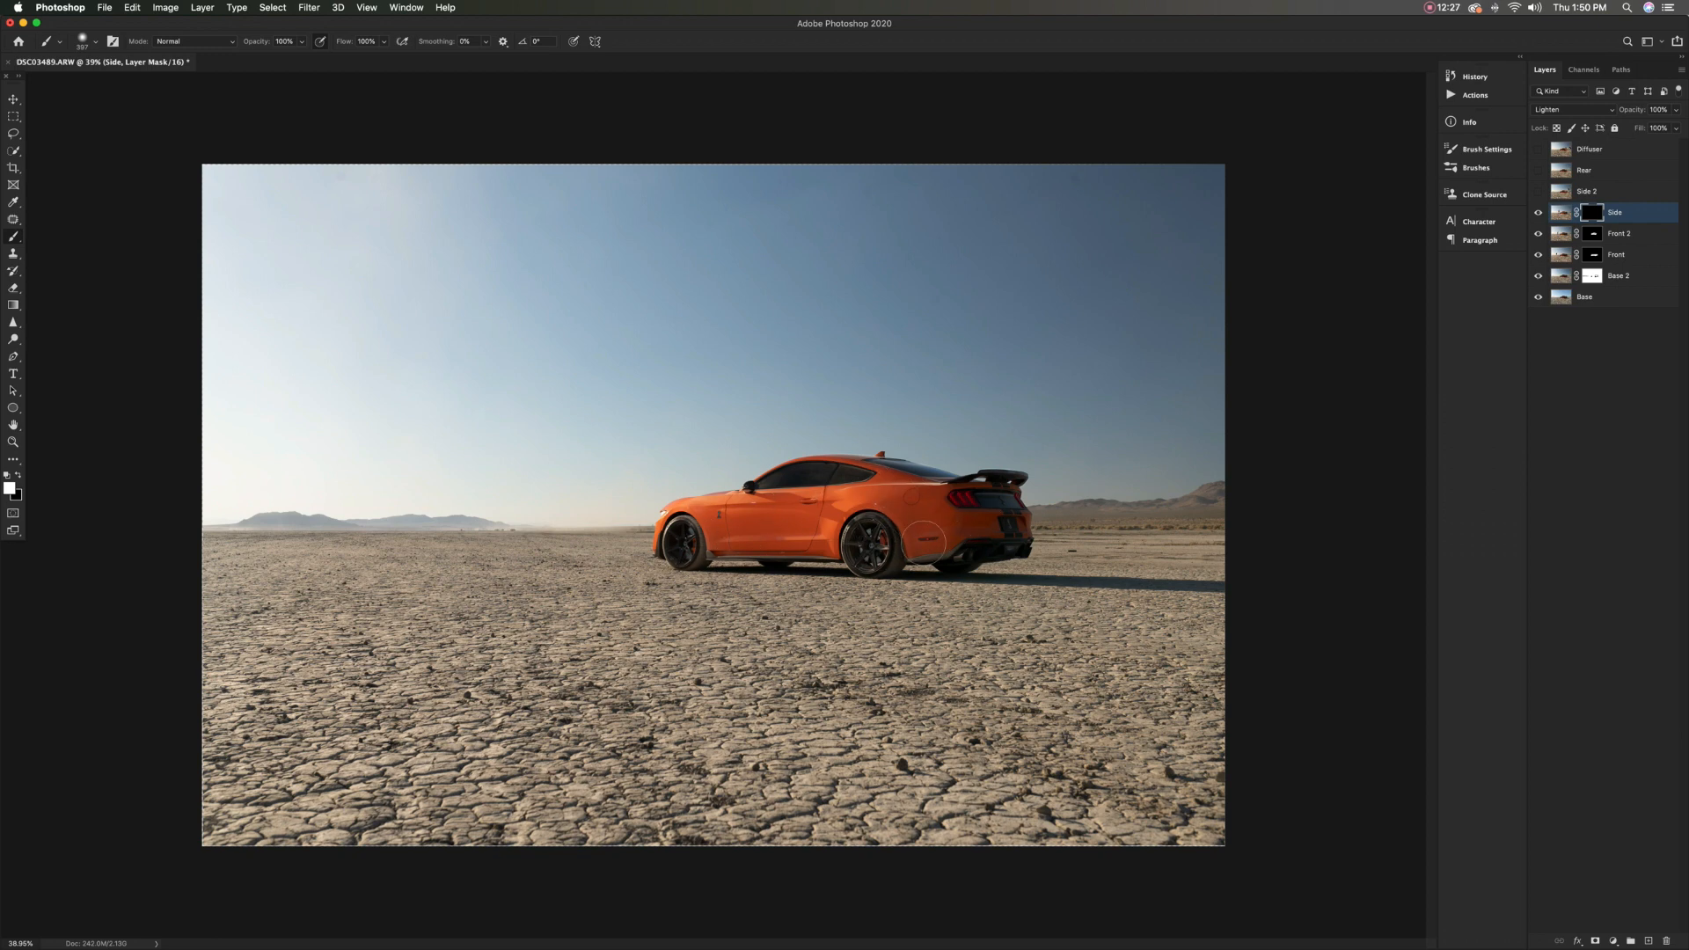
{"action": "left_click_drag", "start_coordinate": [852, 487], "coordinate": [855, 487]}
{"action": "left_click", "coordinate": [1538, 213]}
{"action": "left_click", "coordinate": [1538, 213]}
{"action": "key", "text": "["}
{"action": "left_click", "coordinate": [1538, 213]}
{"action": "left_click", "coordinate": [1539, 213]}
Show the Side 2 layer, set its blend mode to Lighten and give it an inverted black layer mask
{"action": "left_click", "coordinate": [1538, 192]}
{"action": "left_click", "coordinate": [1601, 192]}
{"action": "left_click", "coordinate": [1573, 109]}
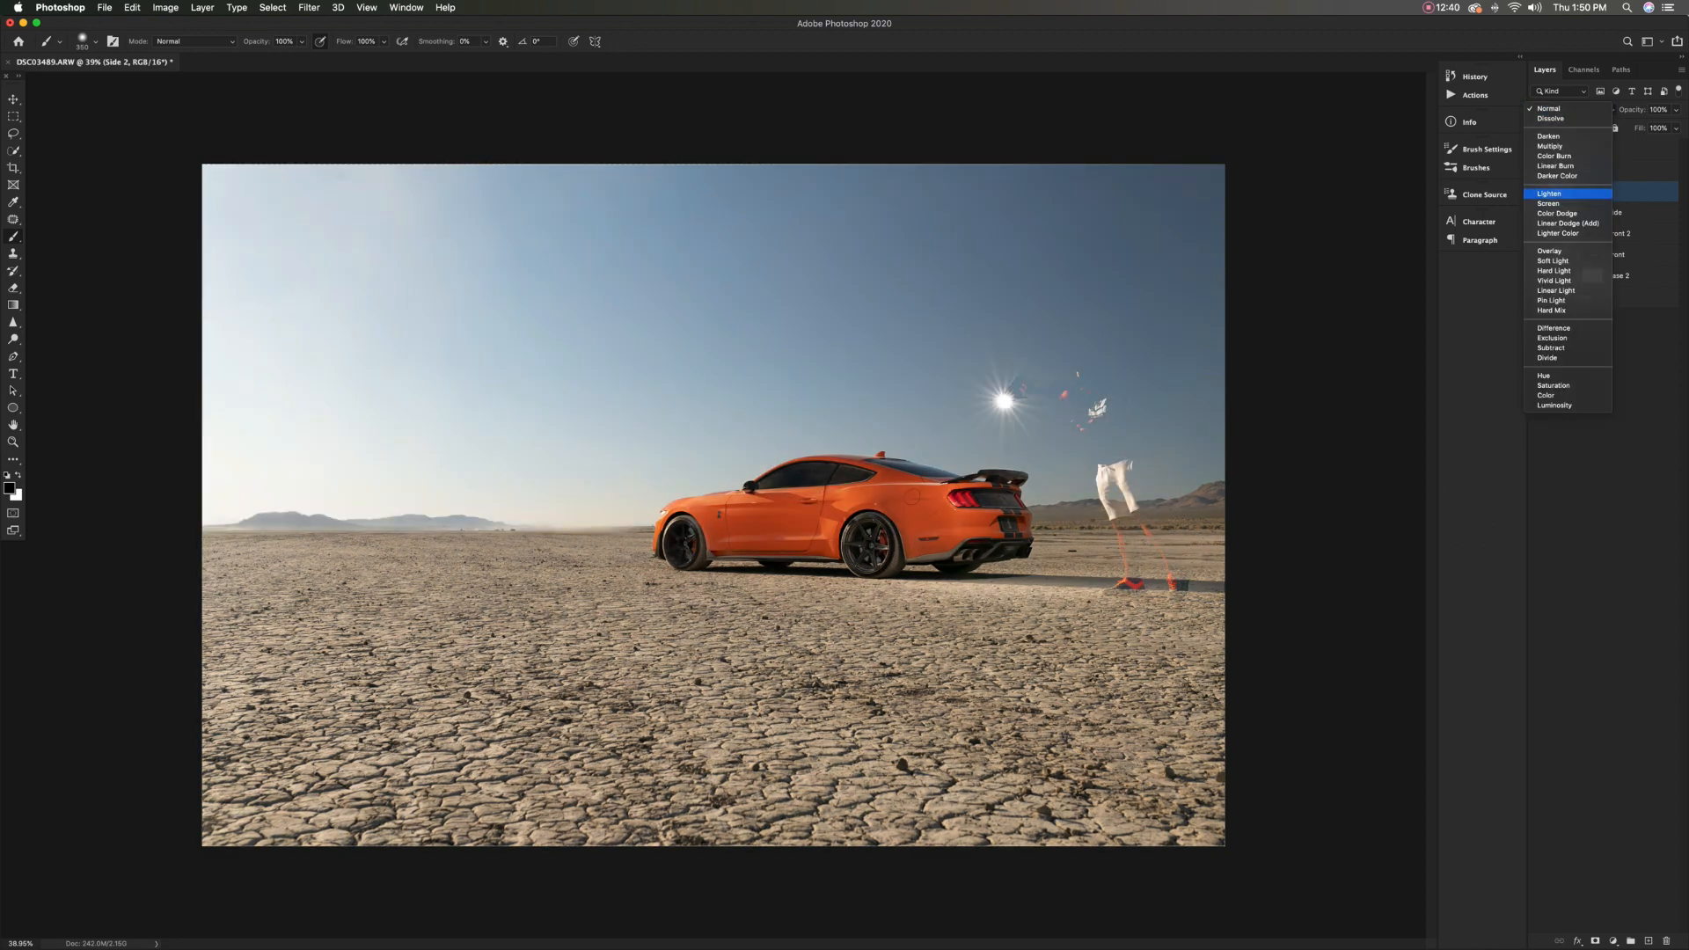
{"action": "left_click", "coordinate": [1566, 194]}
{"action": "left_click", "coordinate": [1592, 191]}
{"action": "key", "text": "x"}
{"action": "key", "text": "super+i"}
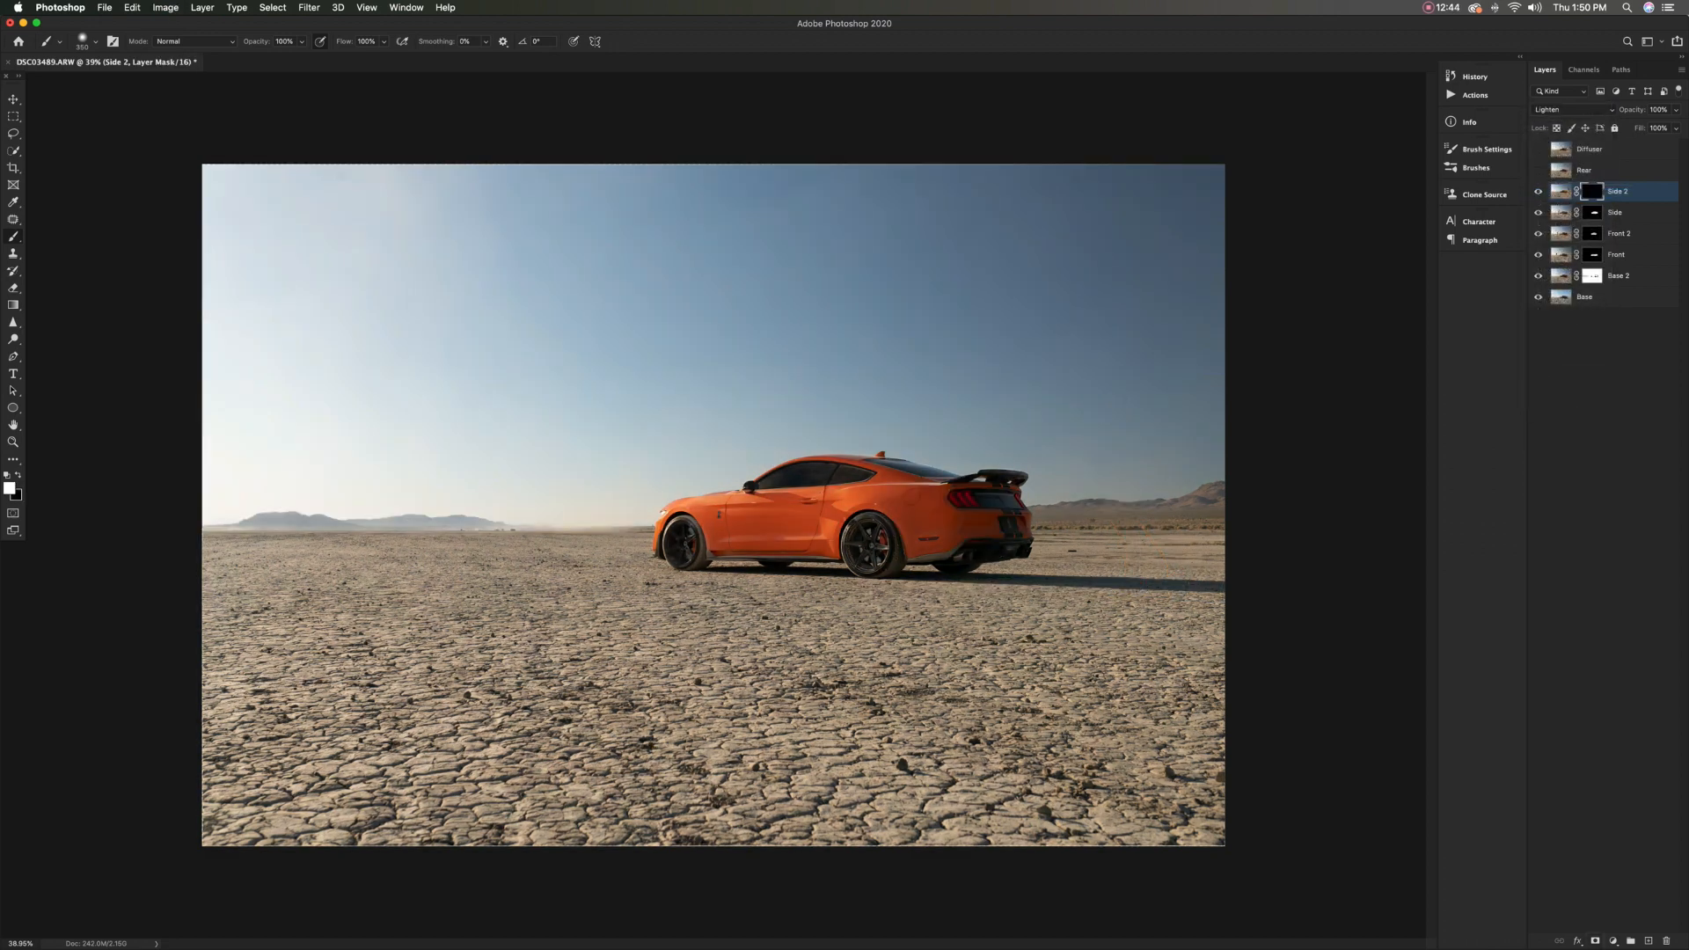
Paint white on the Side 2 mask over the rear quarter panel and rear bumper, and compare with the layer hidden
{"action": "mouse_move", "coordinate": [899, 498]}
{"action": "left_mouse_down"}
{"action": "mouse_move", "coordinate": [941, 510]}
{"action": "mouse_move", "coordinate": [950, 526]}
{"action": "mouse_move", "coordinate": [925, 544]}
{"action": "mouse_move", "coordinate": [981, 533]}
{"action": "mouse_move", "coordinate": [999, 506]}
{"action": "mouse_move", "coordinate": [1016, 520]}
{"action": "mouse_move", "coordinate": [976, 498]}
{"action": "left_mouse_up"}
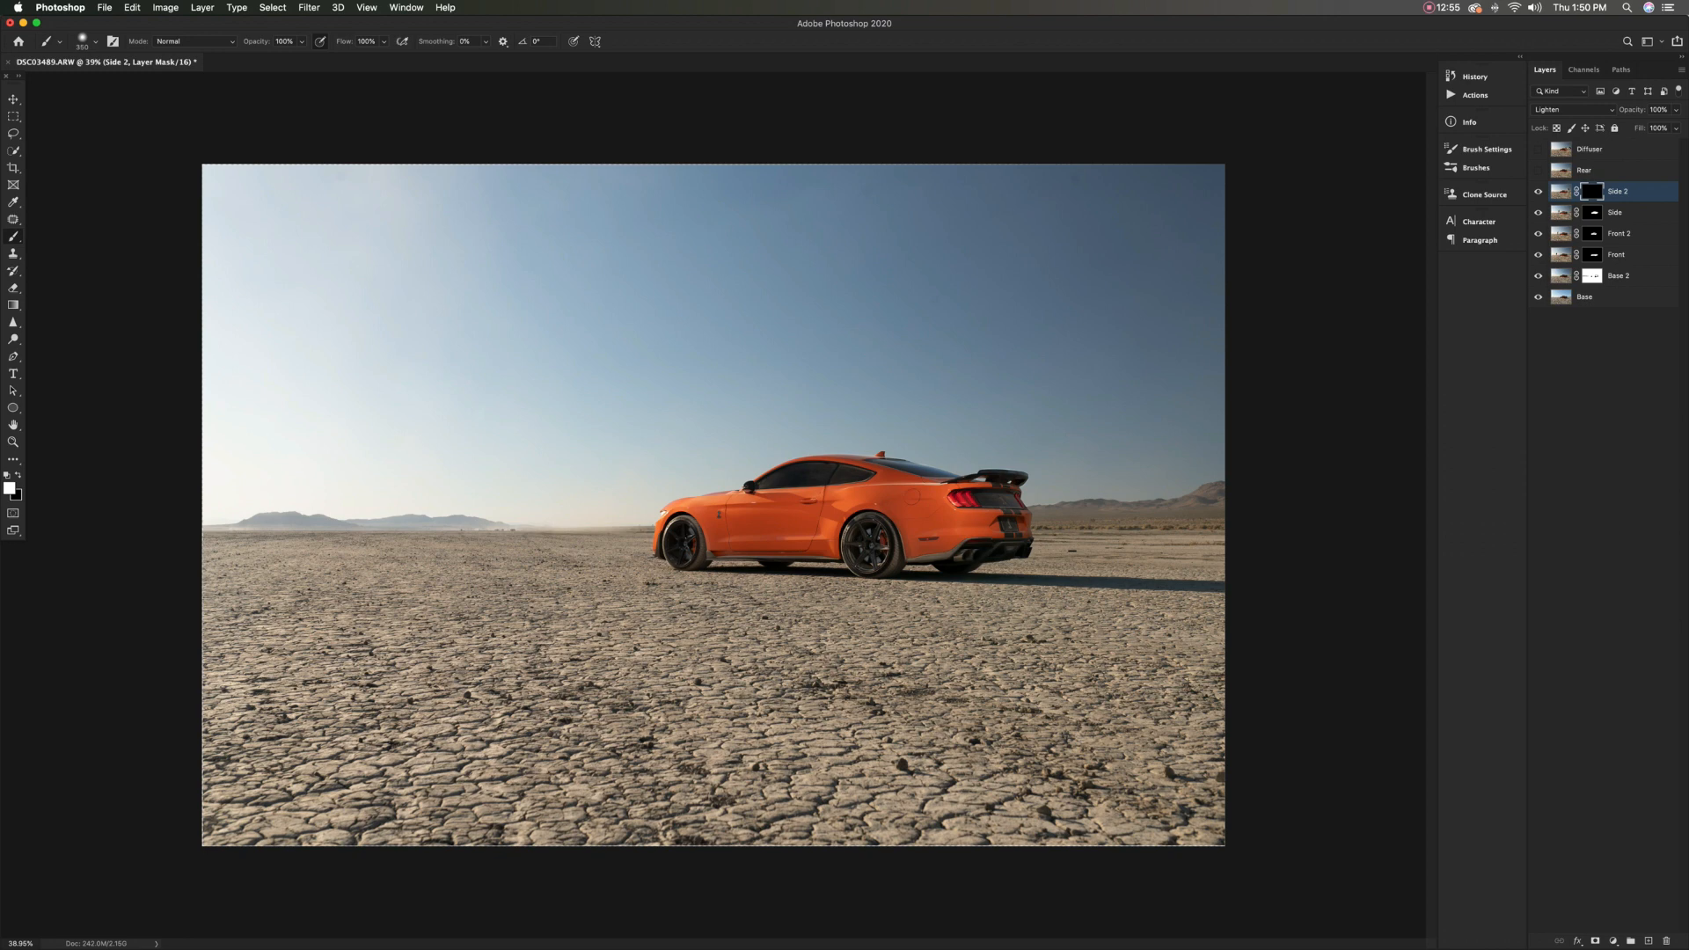
{"action": "left_click_drag", "start_coordinate": [995, 524], "coordinate": [984, 524]}
{"action": "left_click", "coordinate": [1538, 192]}
{"action": "left_click", "coordinate": [1538, 192]}
{"action": "left_click", "coordinate": [1537, 191]}
{"action": "left_click", "coordinate": [1537, 192]}
{"action": "left_click", "coordinate": [1538, 191]}
{"action": "left_click", "coordinate": [1538, 192]}
Examine the car up close with the Side 2 layer hidden and shown
{"action": "scroll", "coordinate": [993, 542], "scroll_direction": "up", "scroll_amount": 5}
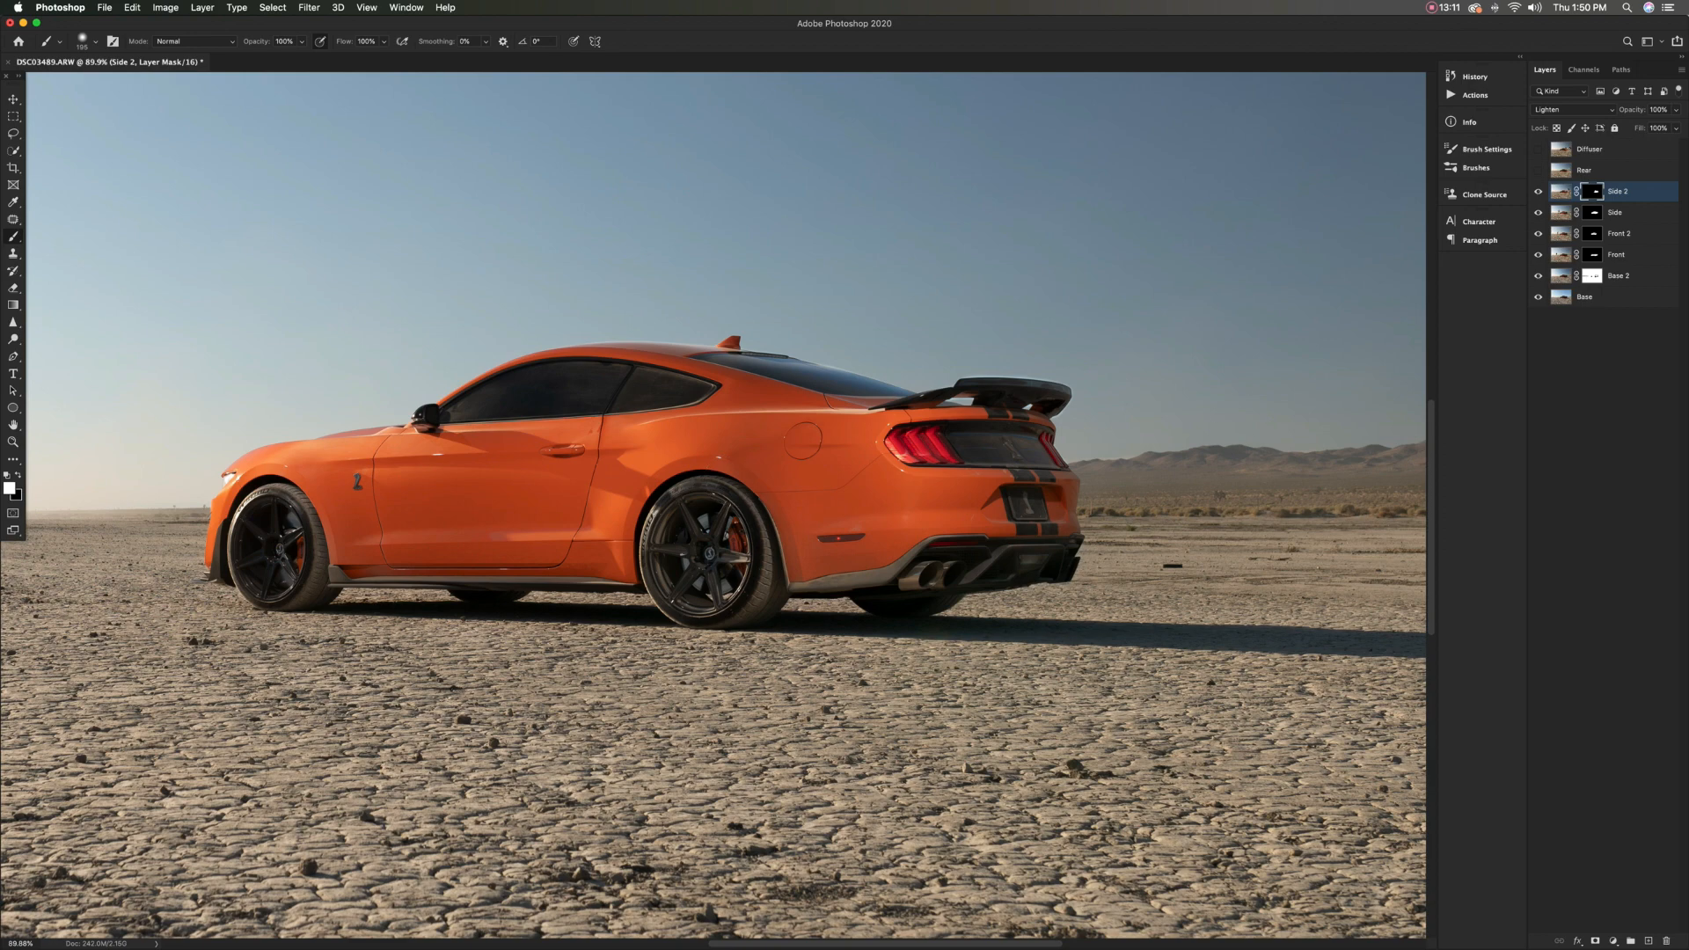
{"action": "left_click", "coordinate": [1537, 192]}
{"action": "left_click", "coordinate": [1538, 191]}
{"action": "left_click", "coordinate": [1537, 192]}
{"action": "left_click", "coordinate": [1538, 192]}
{"action": "left_click", "coordinate": [1538, 192]}
{"action": "left_click", "coordinate": [1538, 191]}
{"action": "left_click", "coordinate": [1537, 192]}
{"action": "left_click", "coordinate": [1538, 192]}
{"action": "scroll", "coordinate": [772, 543], "scroll_direction": "down", "scroll_amount": 8}
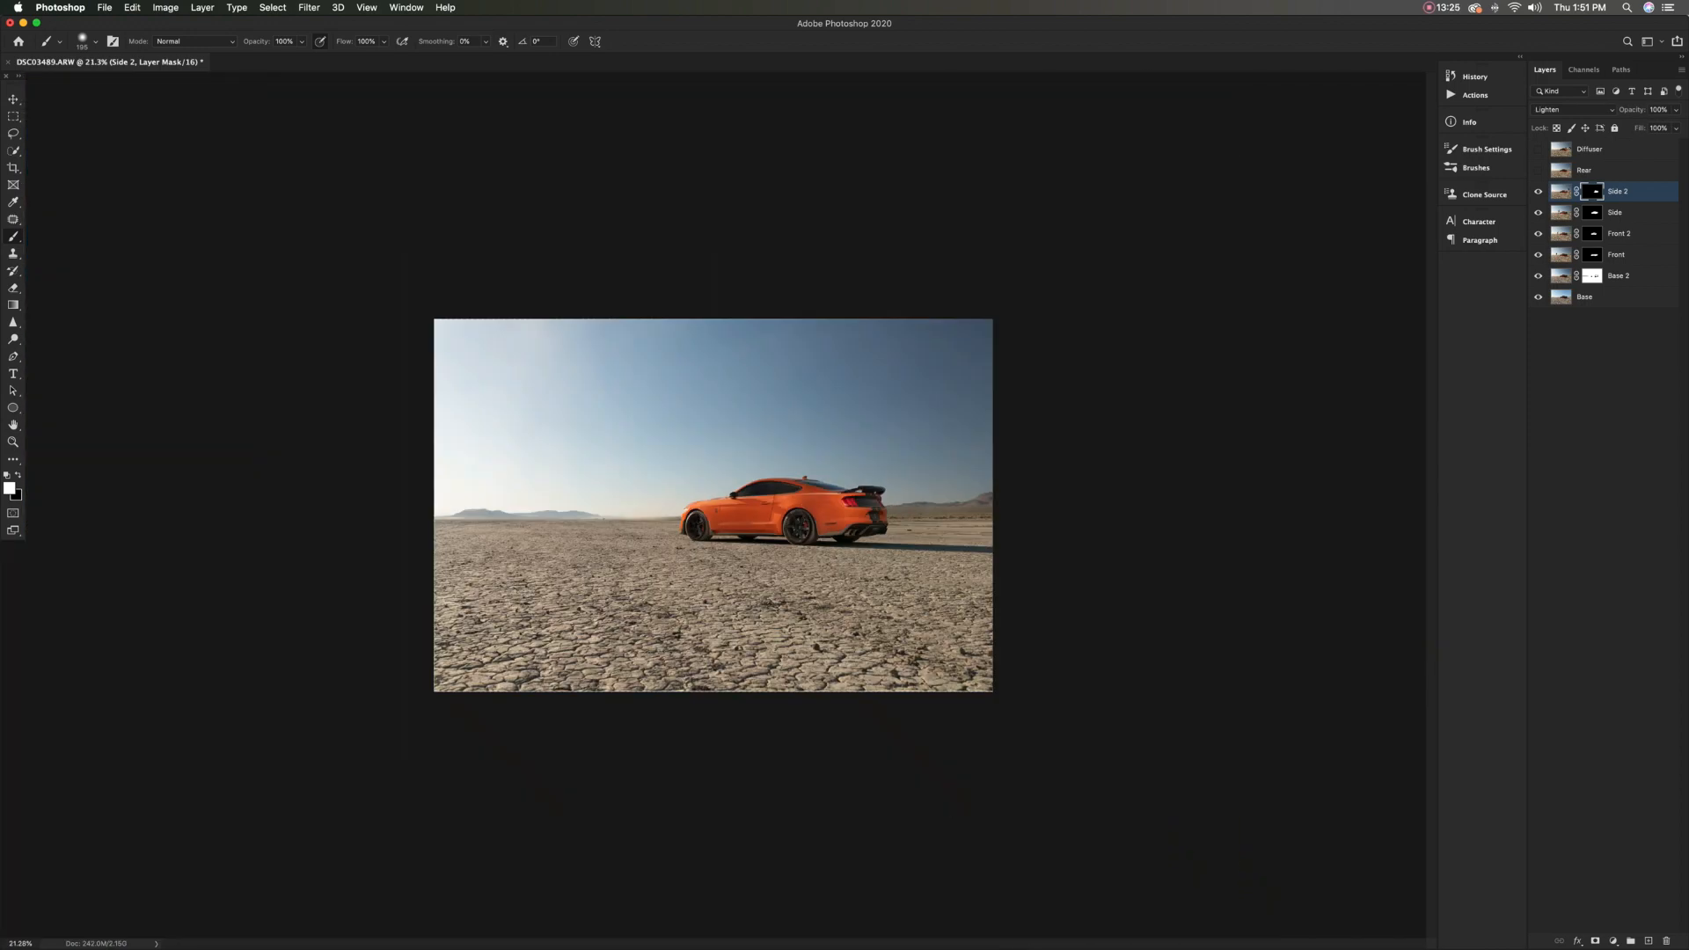
{"action": "scroll", "coordinate": [713, 504], "scroll_direction": "up", "scroll_amount": 3}
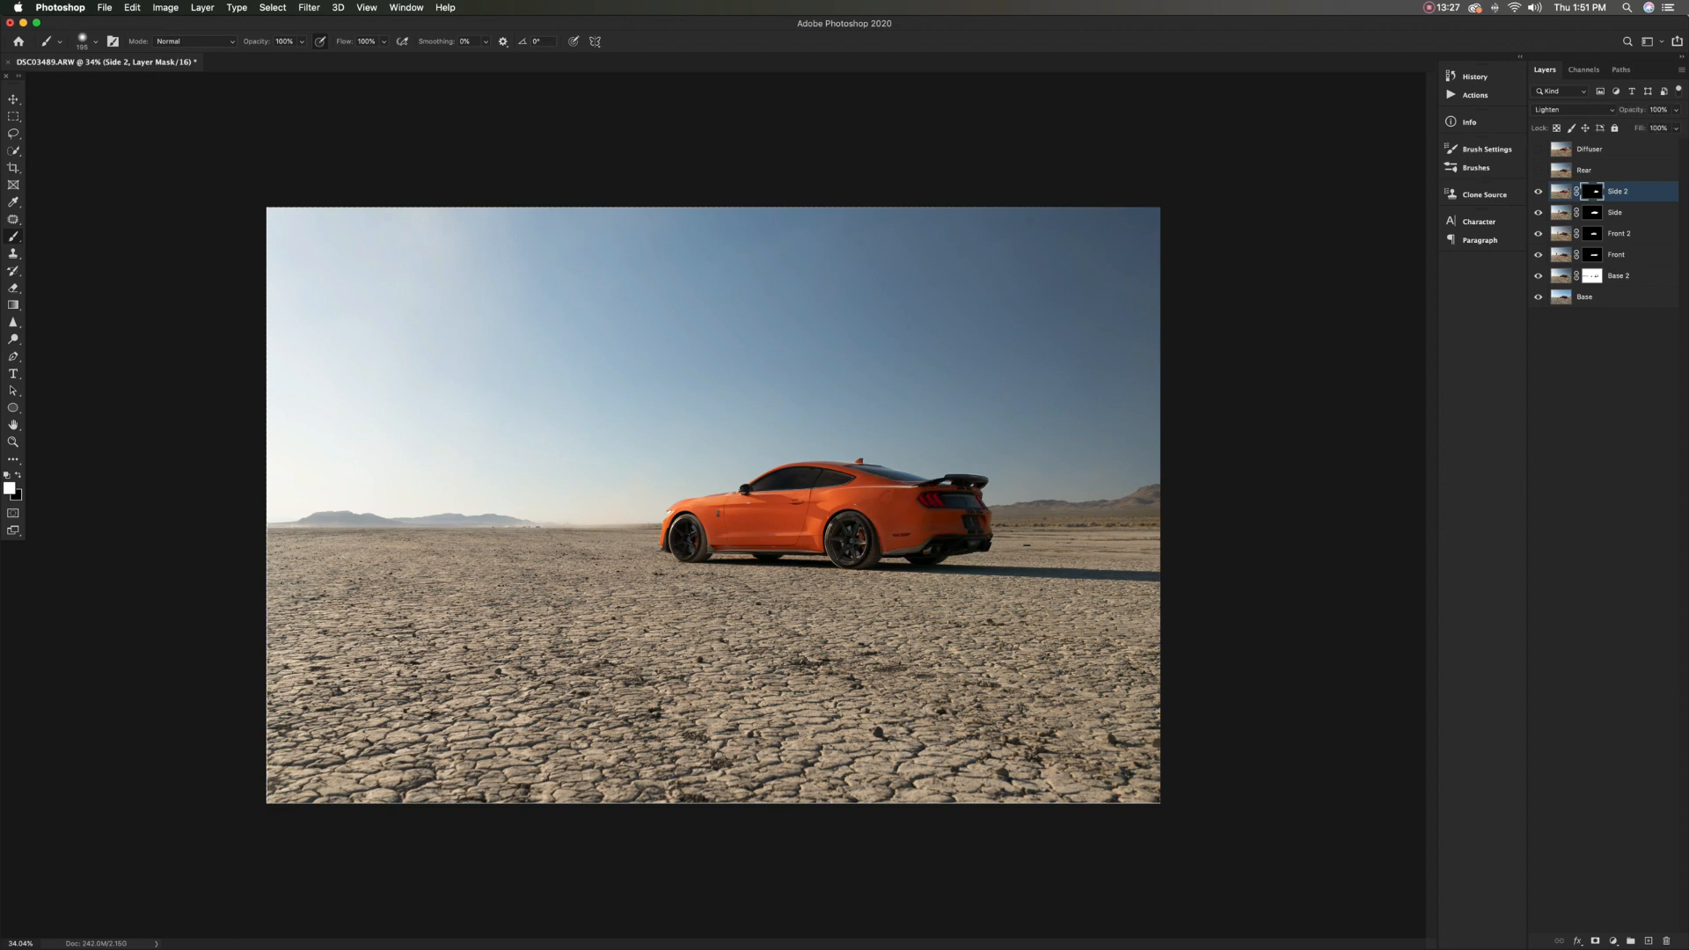
Show the Rear layer, set its blend mode to Lighten and give it an inverted black layer mask
{"action": "left_click", "coordinate": [1538, 169]}
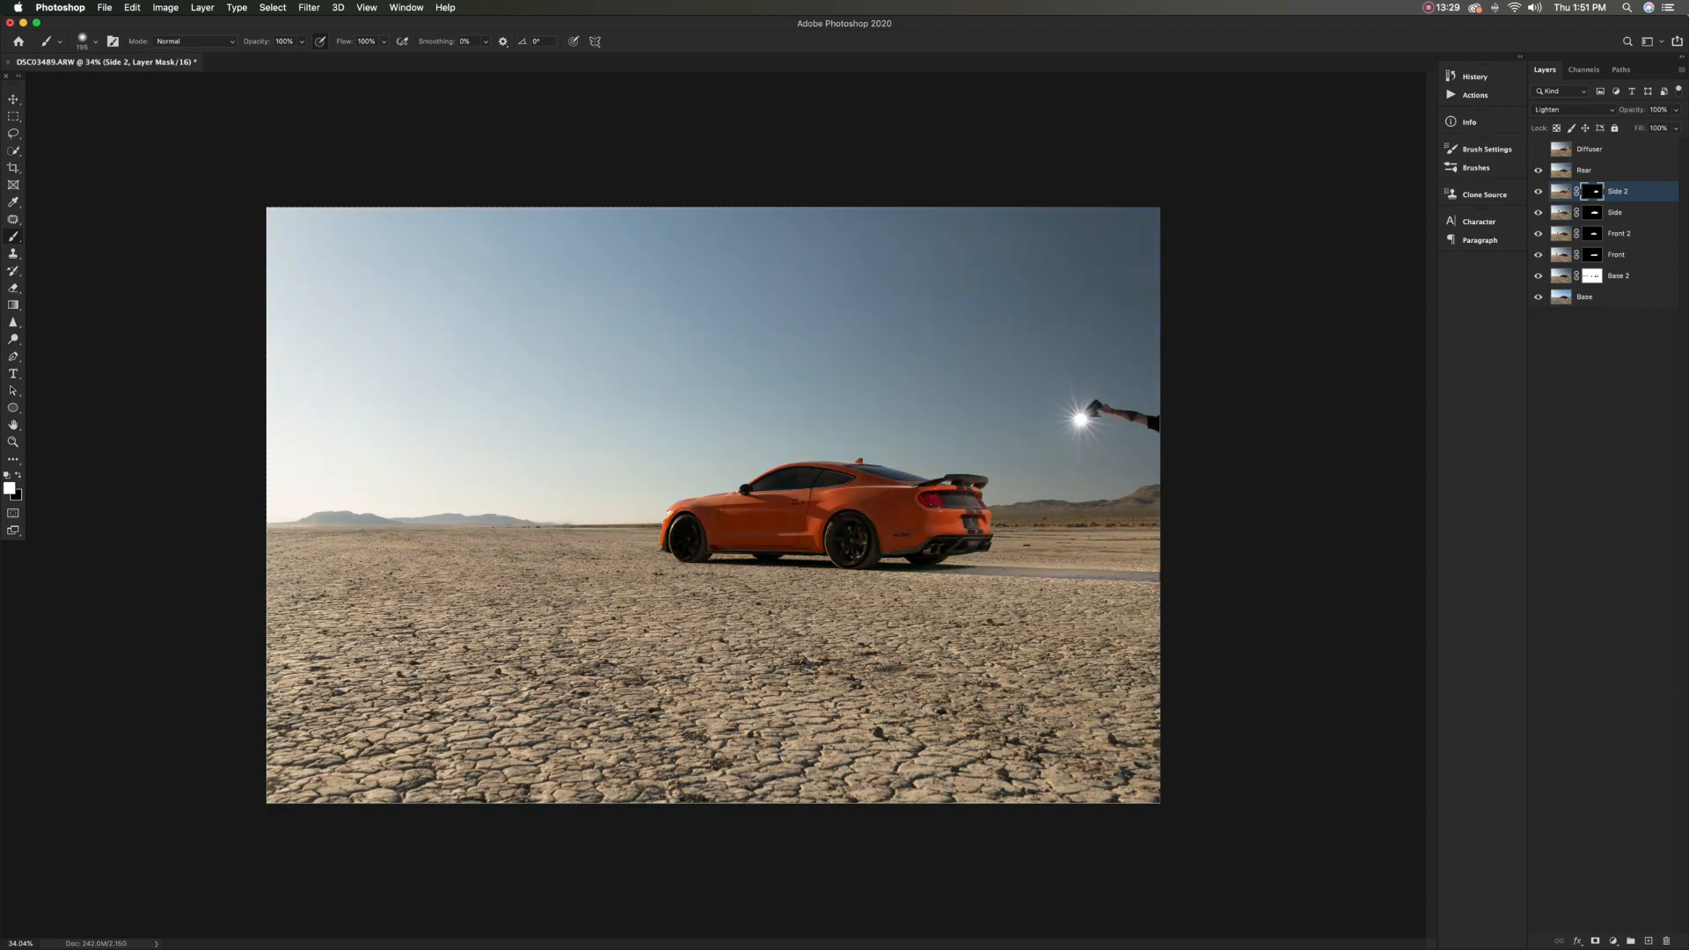
{"action": "left_click", "coordinate": [1618, 170]}
{"action": "left_click", "coordinate": [1572, 109]}
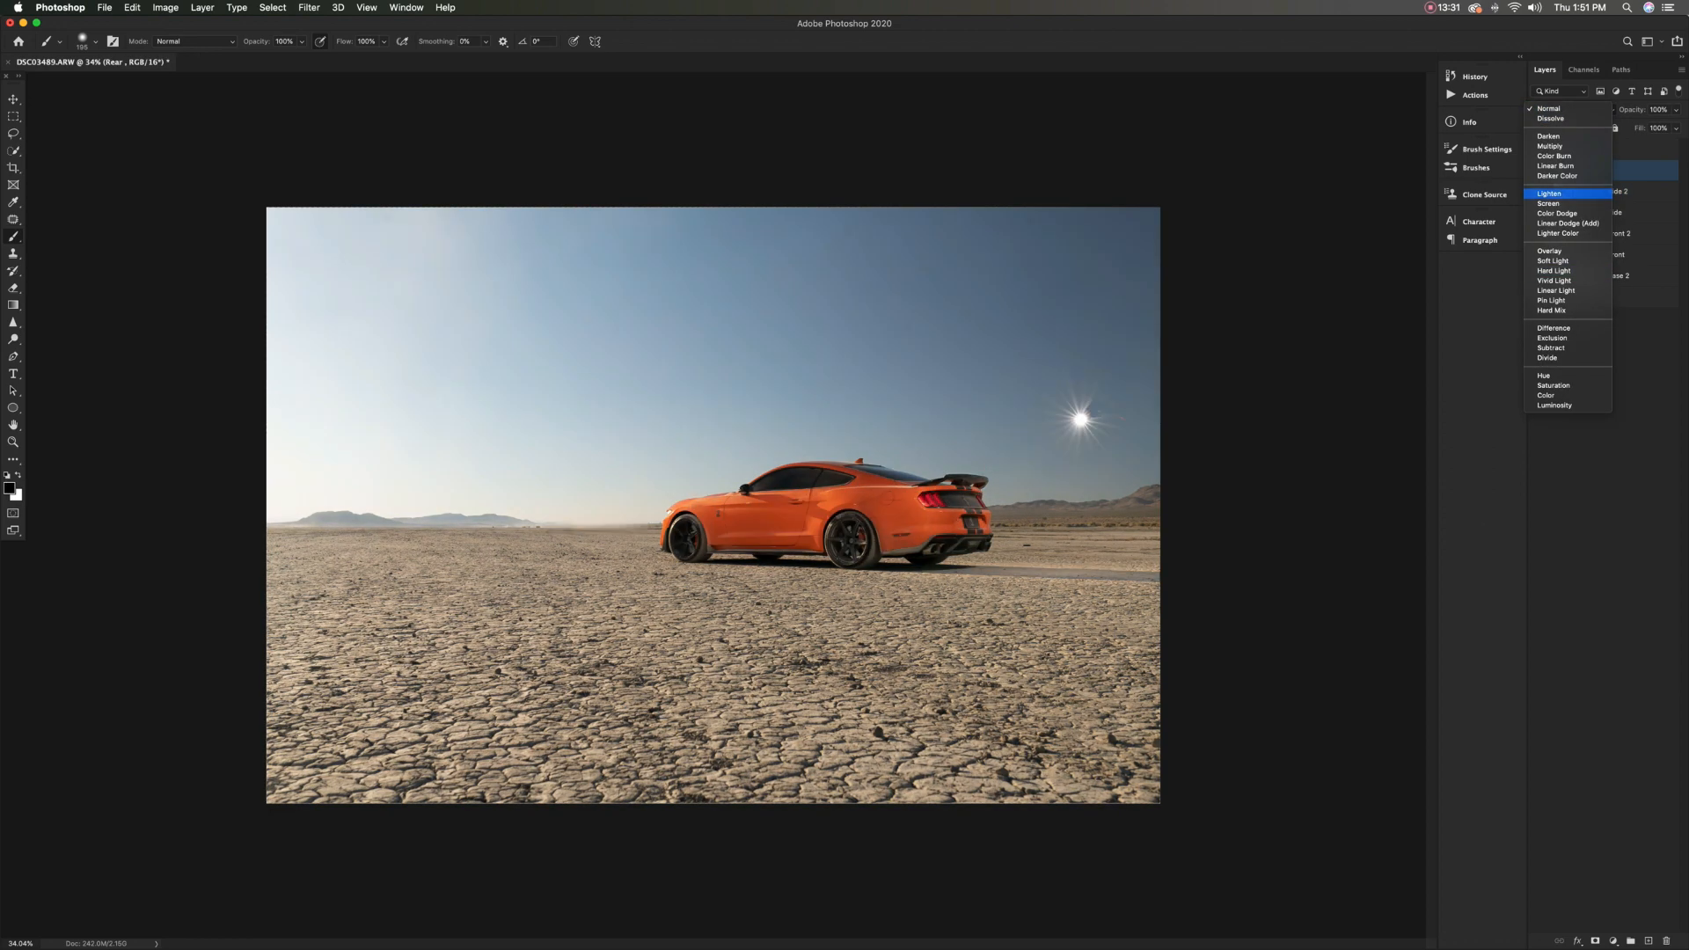
{"action": "left_click", "coordinate": [1549, 193]}
{"action": "left_click", "coordinate": [1592, 170]}
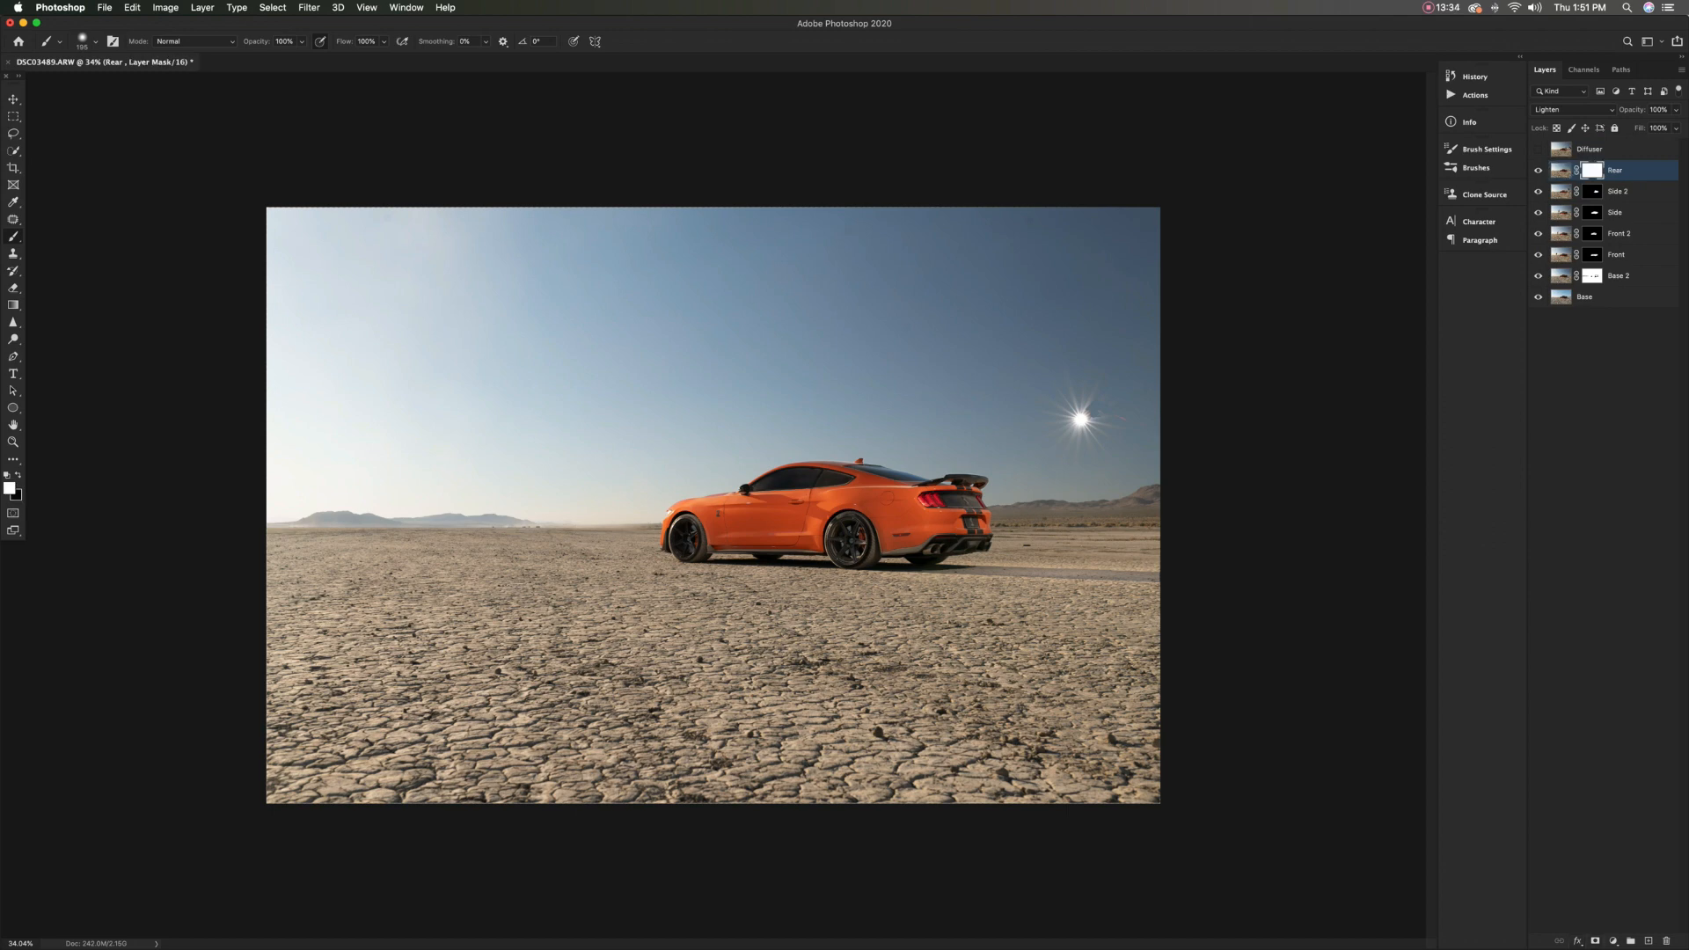
{"action": "key", "text": "super+i"}
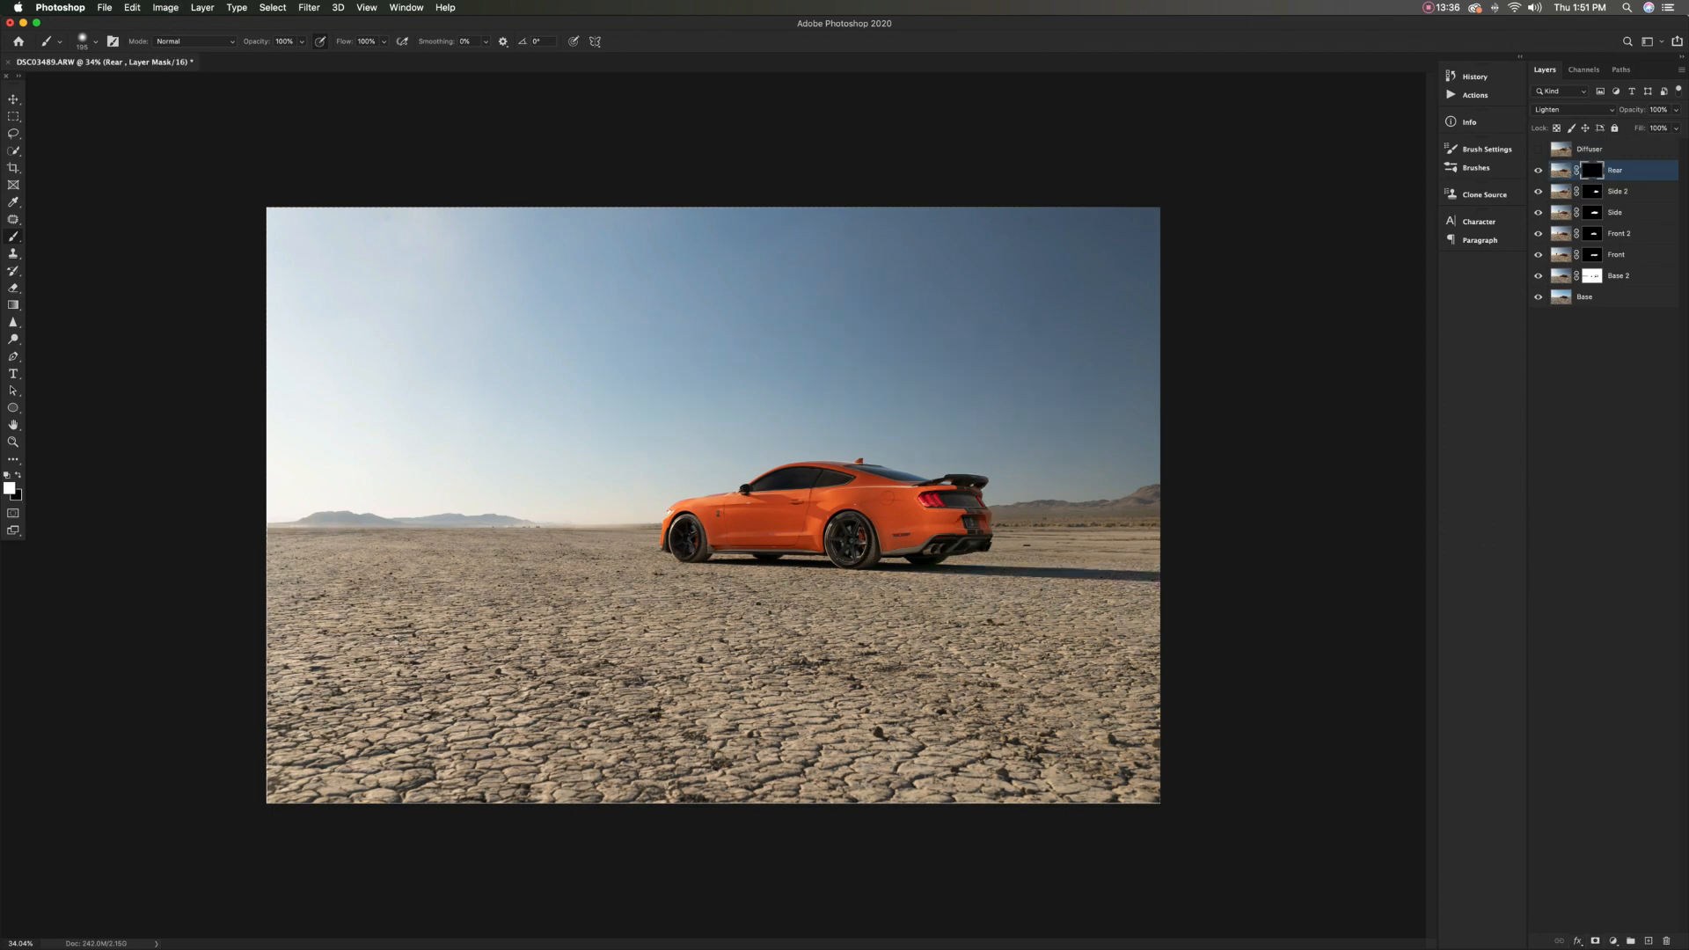
Paint white on the Rear mask over the spoiler, tail lights and rear panel
{"action": "scroll", "coordinate": [1039, 506], "scroll_direction": "up", "scroll_amount": 5}
{"action": "mouse_move", "coordinate": [890, 494]}
{"action": "left_mouse_down"}
{"action": "mouse_move", "coordinate": [950, 532]}
{"action": "mouse_move", "coordinate": [945, 548]}
{"action": "mouse_move", "coordinate": [905, 532]}
{"action": "left_mouse_up"}
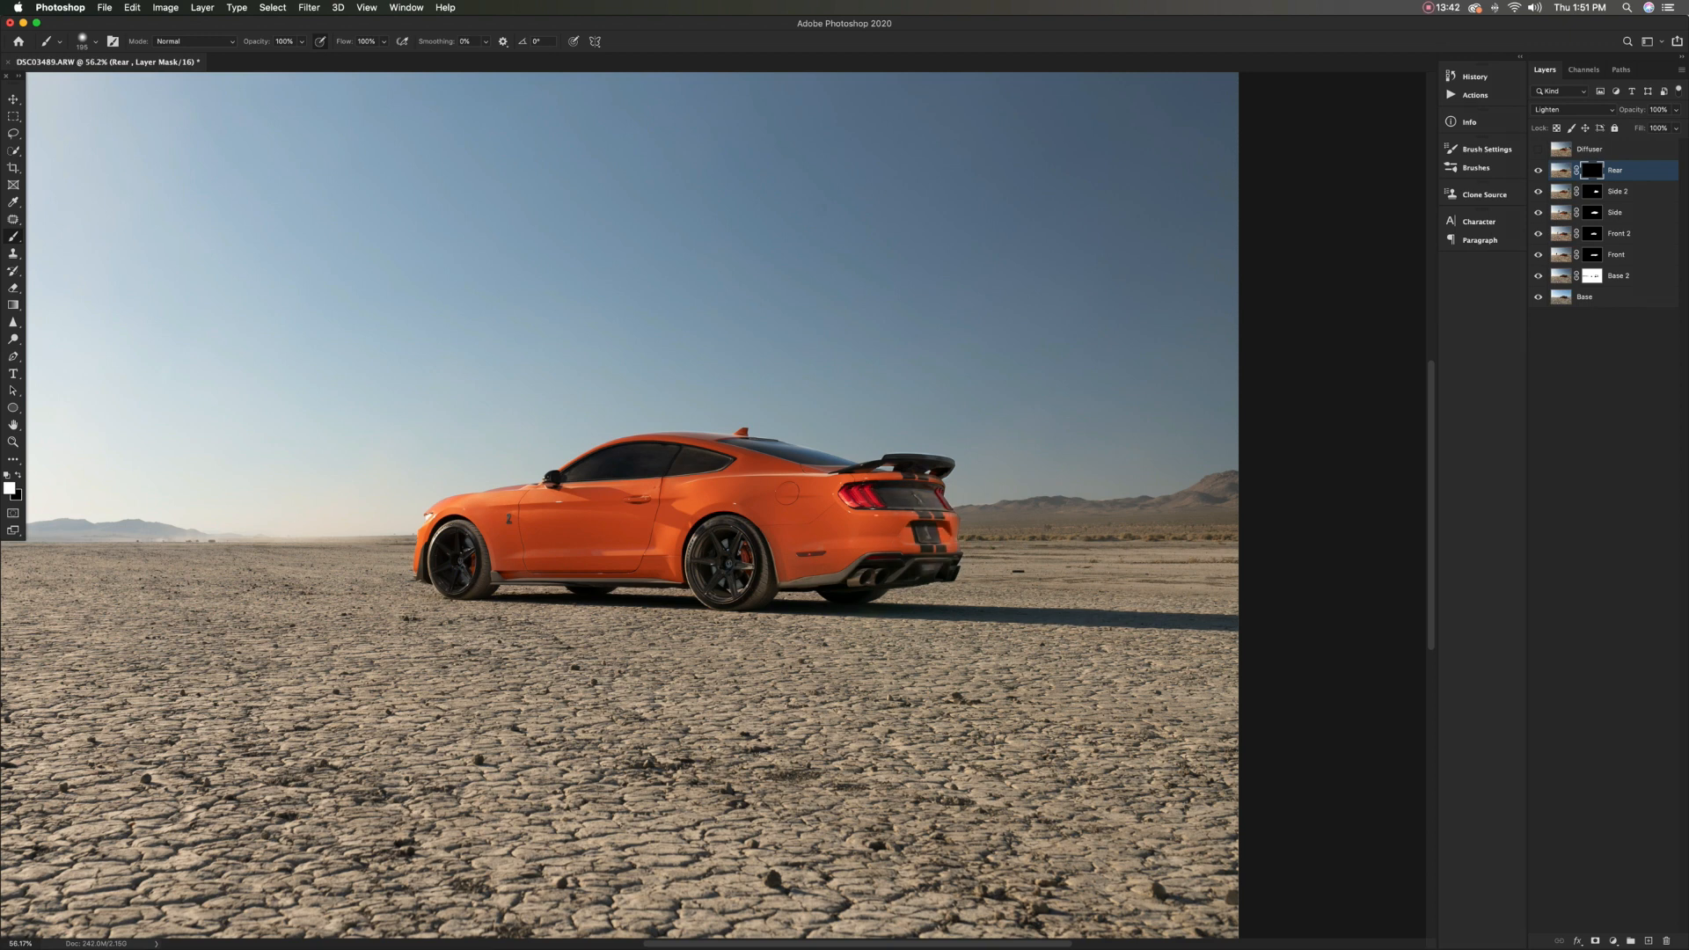
{"action": "left_click_drag", "start_coordinate": [891, 464], "coordinate": [942, 472]}
{"action": "scroll", "coordinate": [932, 468], "scroll_direction": "up", "scroll_amount": 10}
{"action": "mouse_move", "coordinate": [934, 436]}
{"action": "left_mouse_down"}
{"action": "mouse_move", "coordinate": [855, 418]}
{"action": "mouse_move", "coordinate": [966, 430]}
{"action": "mouse_move", "coordinate": [879, 431]}
{"action": "mouse_move", "coordinate": [993, 472]}
{"action": "mouse_move", "coordinate": [967, 453]}
{"action": "mouse_move", "coordinate": [662, 421]}
{"action": "left_mouse_up"}
{"action": "key", "text": "x"}
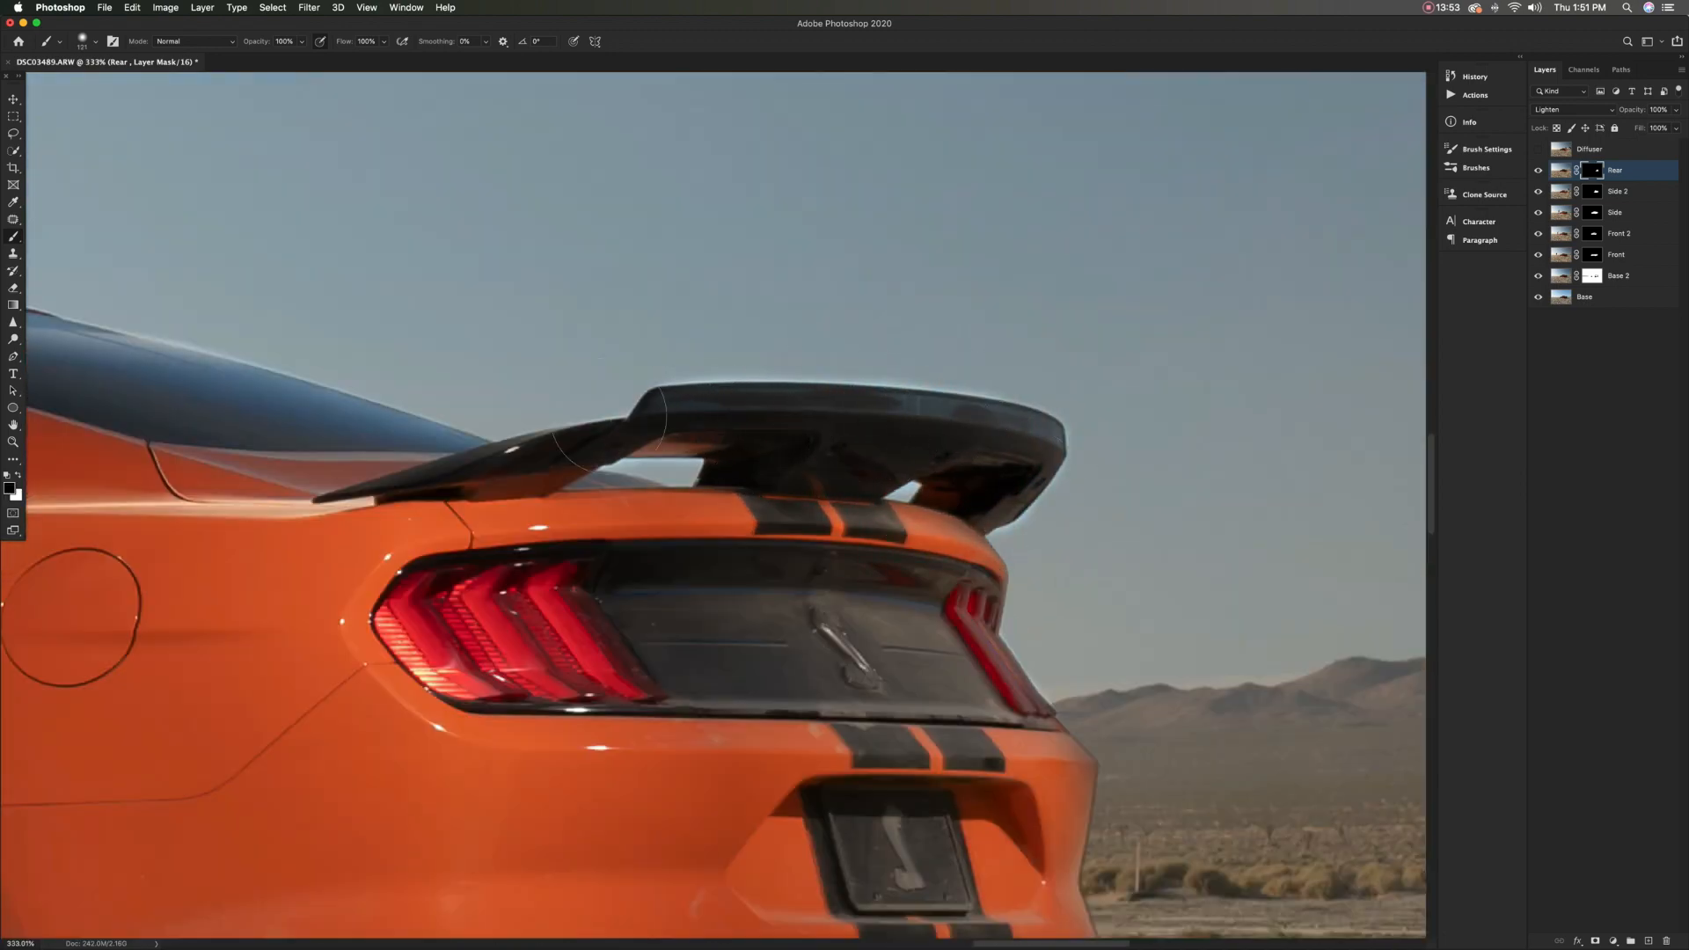
{"action": "key", "text": "x"}
{"action": "mouse_move", "coordinate": [905, 573]}
{"action": "left_mouse_down", "text": "ctrl+alt"}
{"action": "mouse_move", "coordinate": [889, 573]}
{"action": "mouse_move", "coordinate": [933, 559]}
{"action": "mouse_move", "coordinate": [1029, 794]}
{"action": "mouse_move", "coordinate": [1054, 776]}
{"action": "left_mouse_up", "text": "ctrl+alt"}
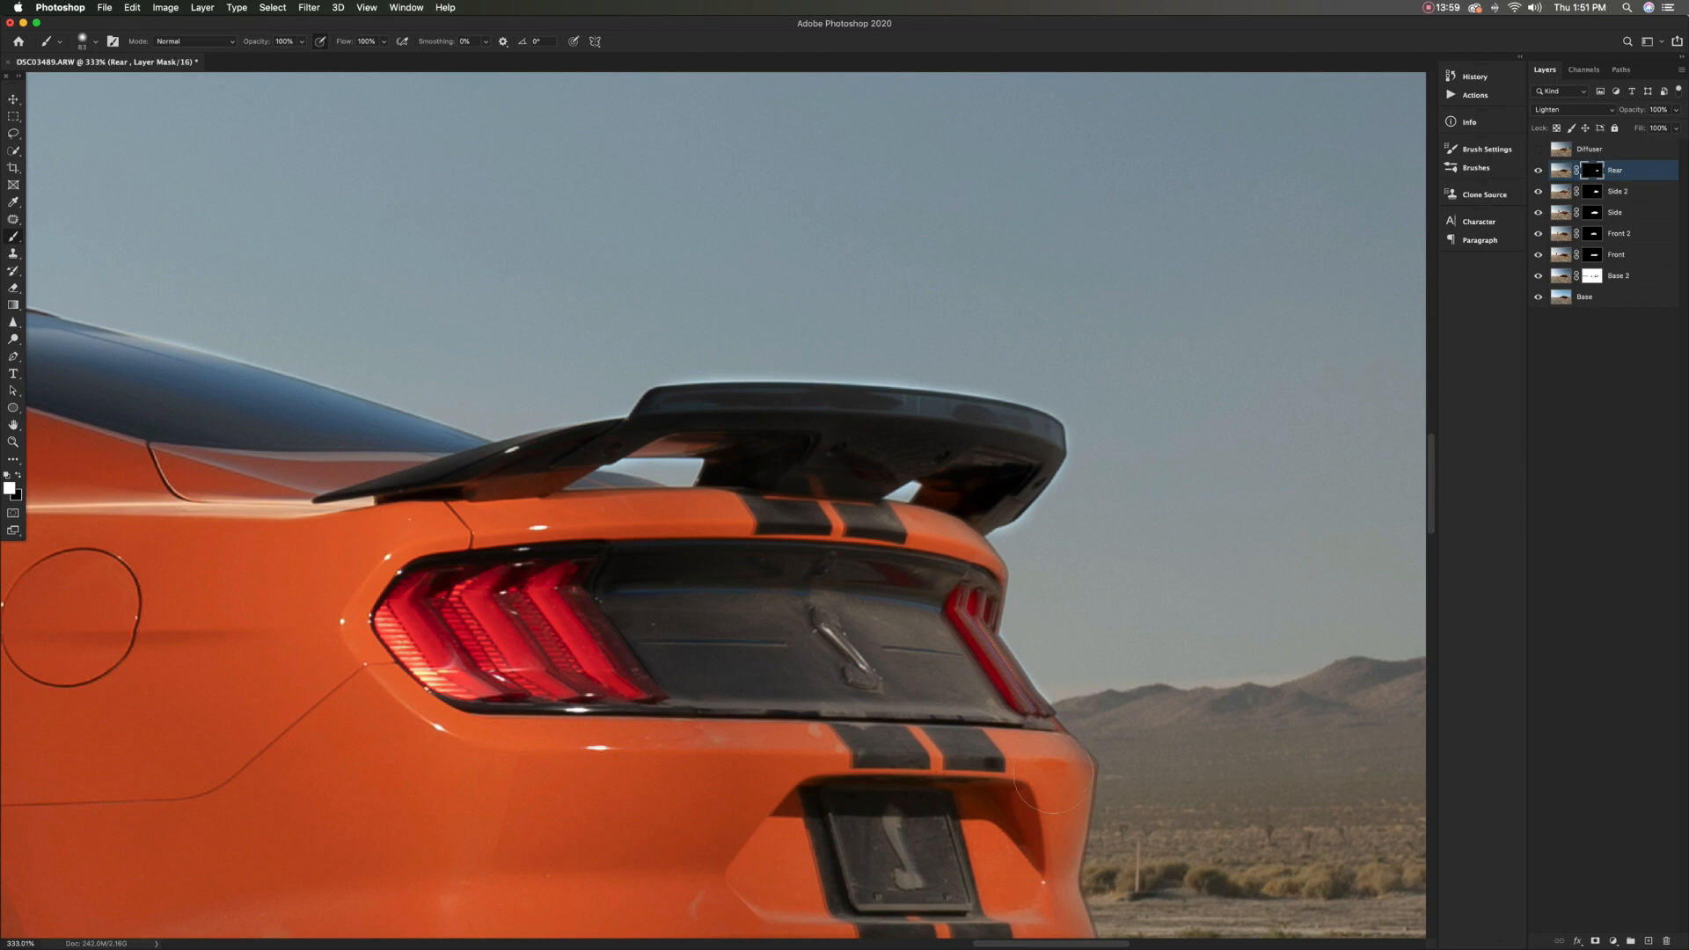
Paint white on the Rear mask over the rear bumper and exhaust area, and compare with the layer hidden and shown
{"action": "key", "text": "super+0"}
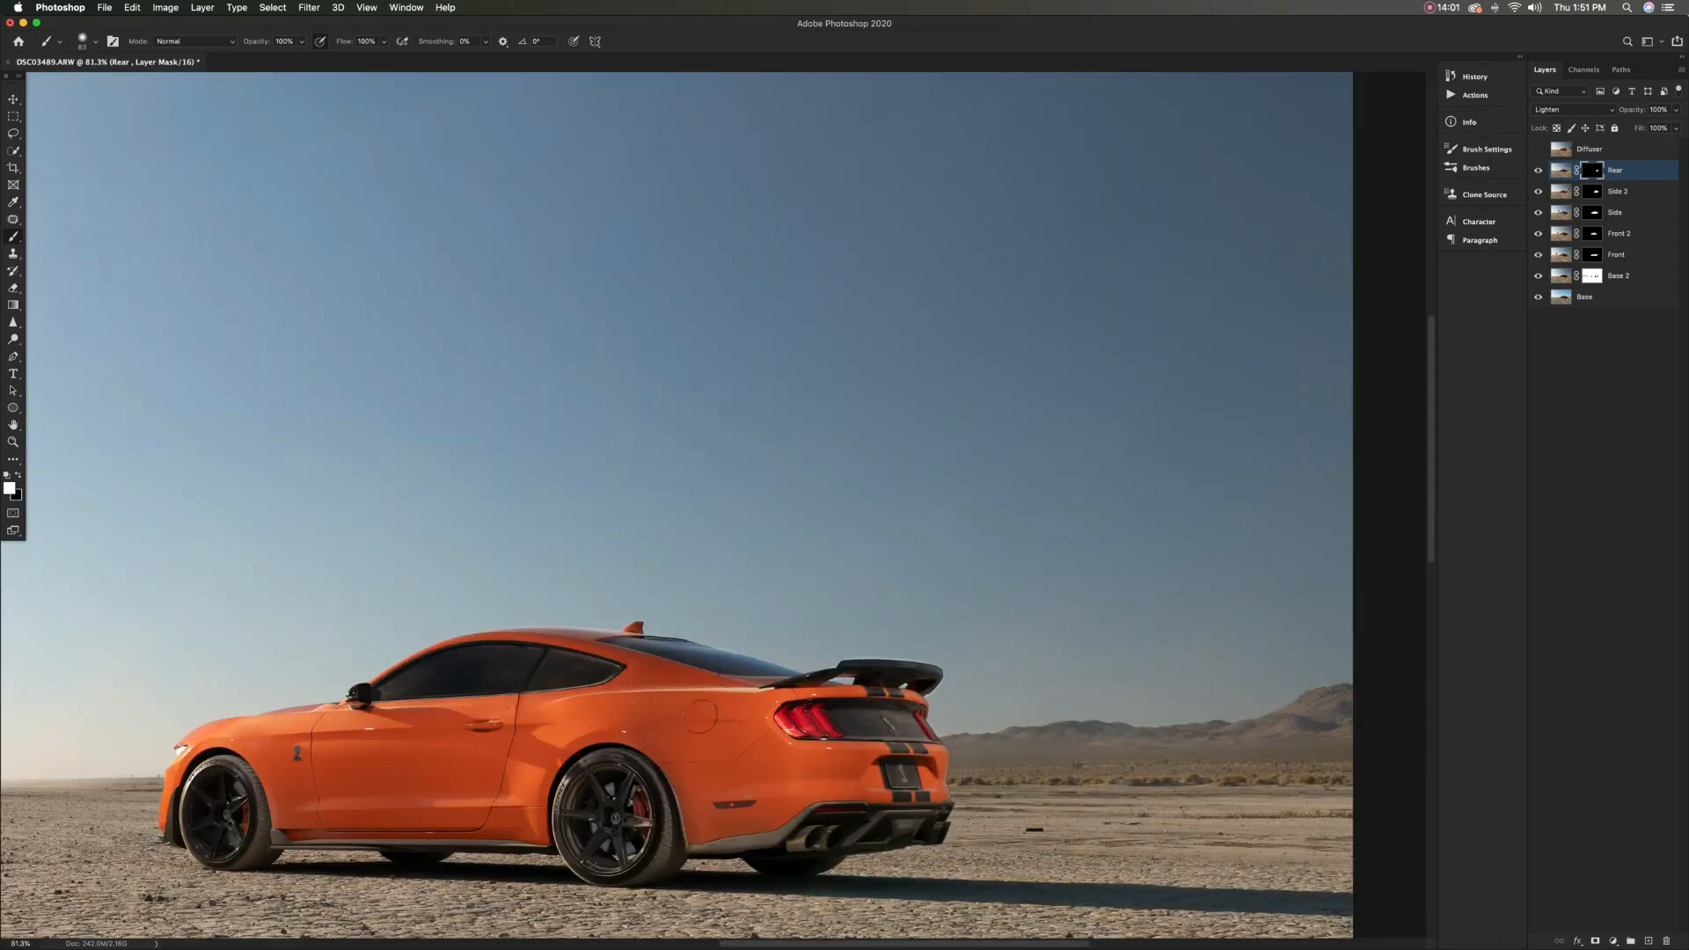
{"action": "scroll", "coordinate": [923, 754], "scroll_direction": "down", "scroll_amount": 3}
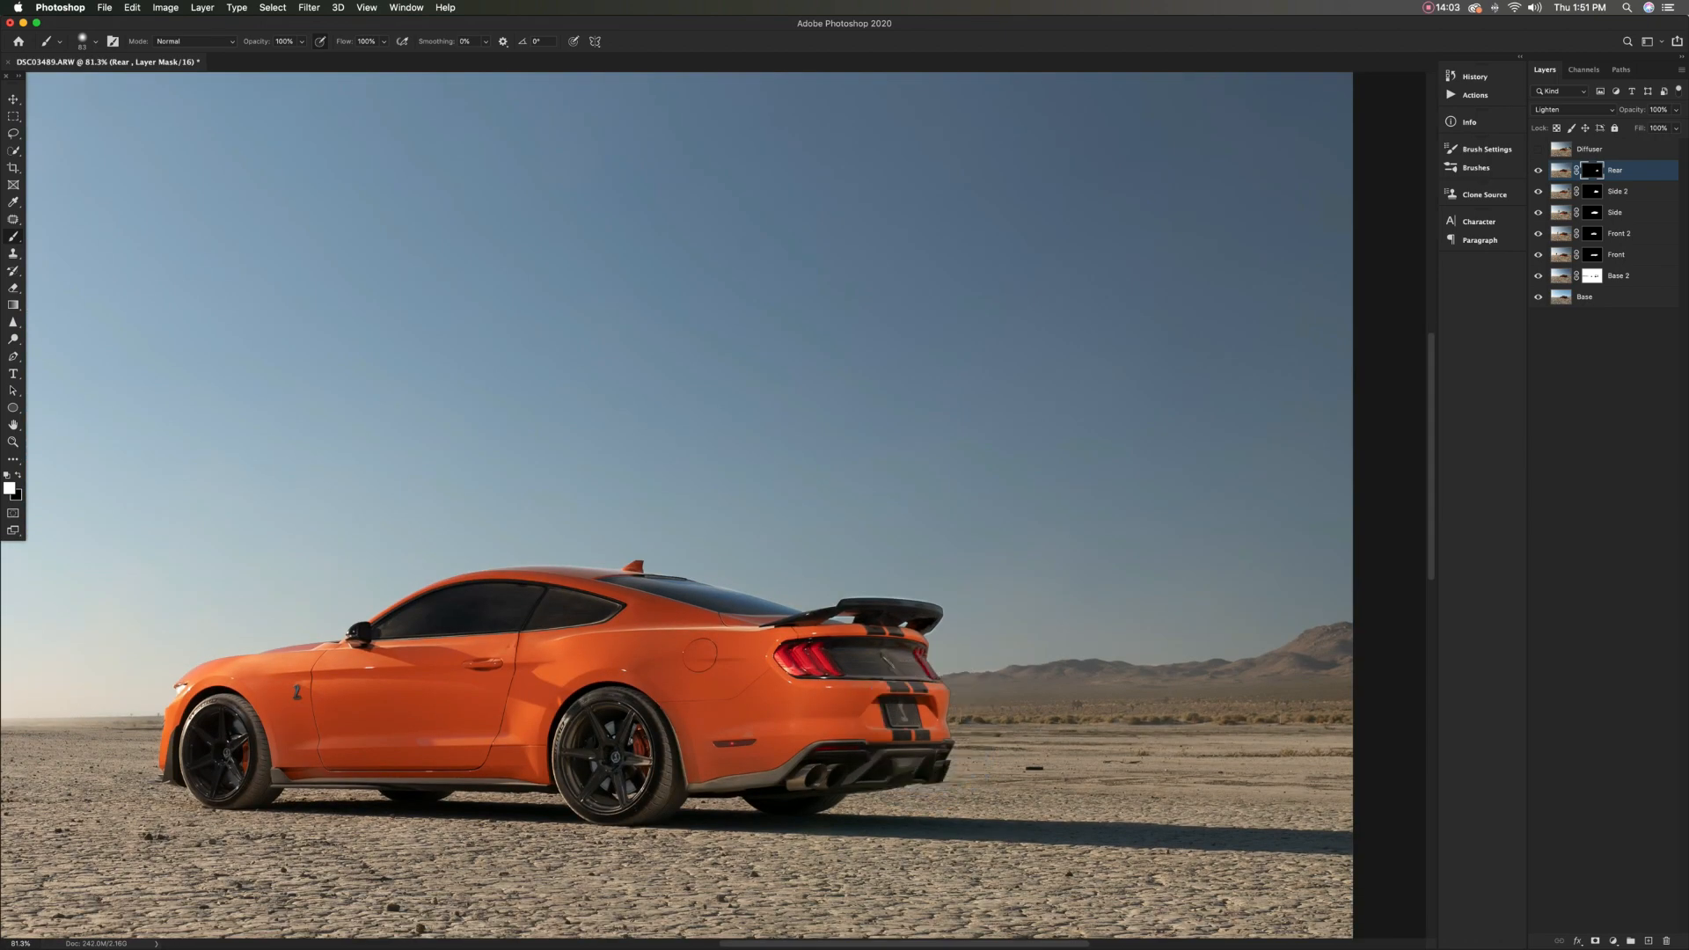
{"action": "key", "text": "x"}
{"action": "key", "text": "x"}
{"action": "mouse_move", "coordinate": [919, 723]}
{"action": "left_mouse_down", "text": "ctrl+alt"}
{"action": "mouse_move", "coordinate": [938, 723]}
{"action": "mouse_move", "coordinate": [913, 714]}
{"action": "mouse_move", "coordinate": [818, 761]}
{"action": "left_mouse_up", "text": "ctrl+alt"}
{"action": "left_click", "coordinate": [1538, 171]}
{"action": "left_click", "coordinate": [1538, 171]}
{"action": "left_click", "coordinate": [1537, 171]}
{"action": "left_click", "coordinate": [1538, 170]}
{"action": "left_click", "coordinate": [1538, 171]}
{"action": "left_click", "coordinate": [1537, 171]}
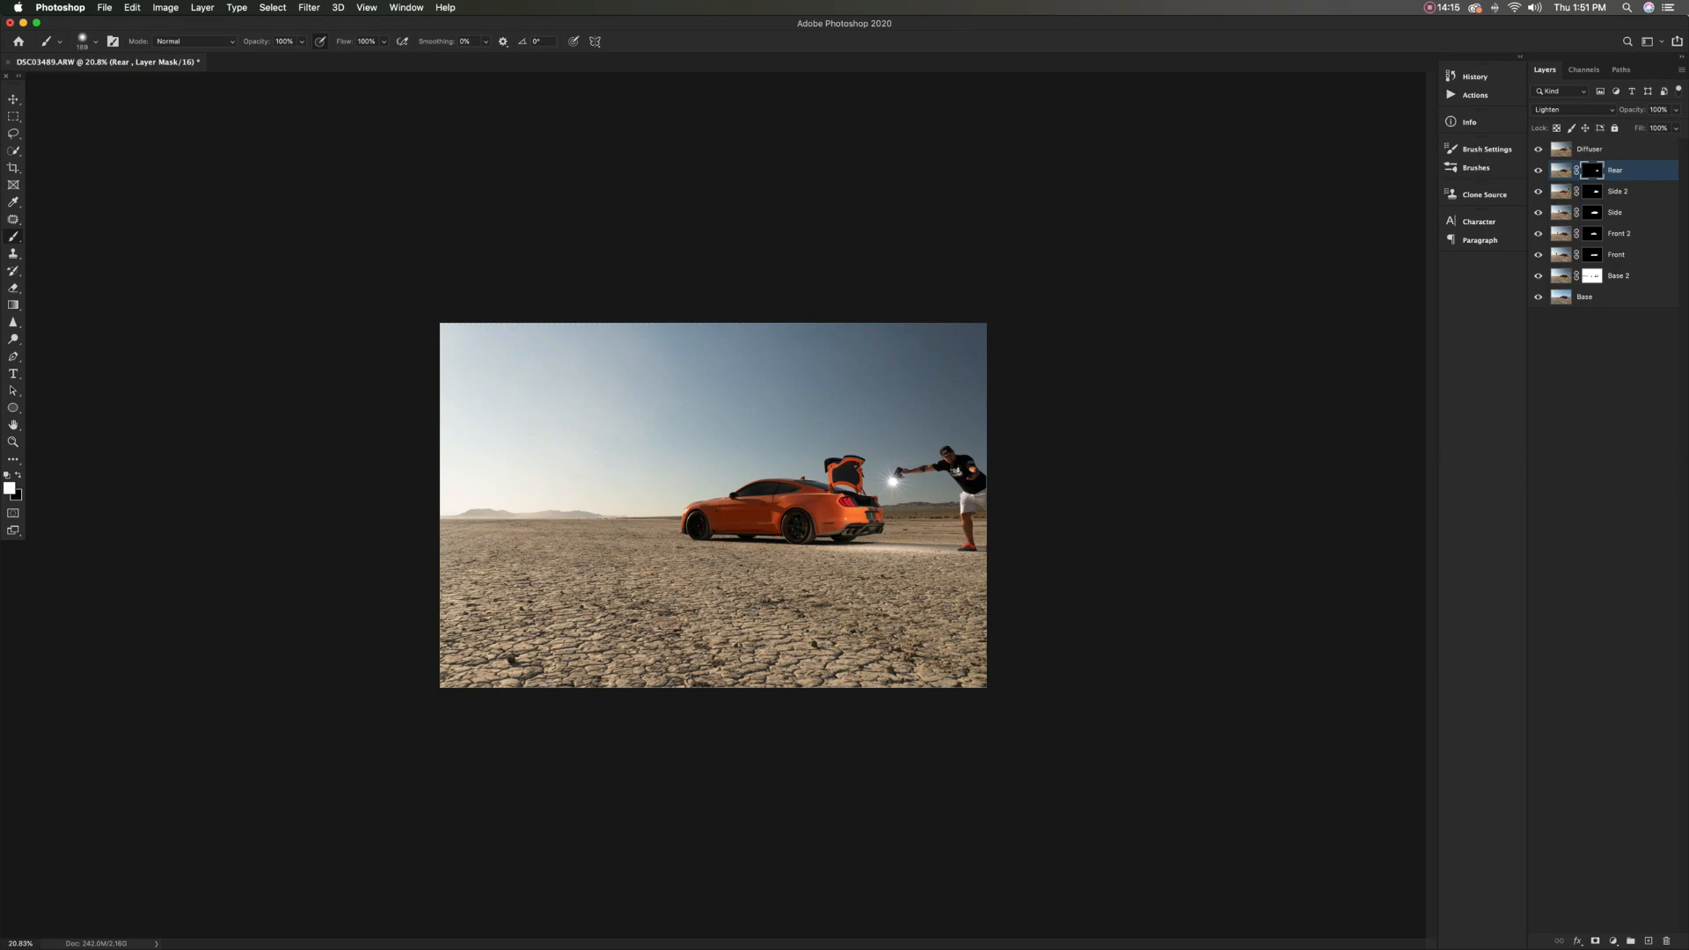
Compare the car's rear with the Diffuser layer hidden and shown, and give that layer an inverted black layer mask
{"action": "scroll", "coordinate": [824, 517], "scroll_direction": "up", "scroll_amount": 10}
{"action": "scroll", "coordinate": [713, 505], "scroll_direction": "right", "scroll_amount": 2}
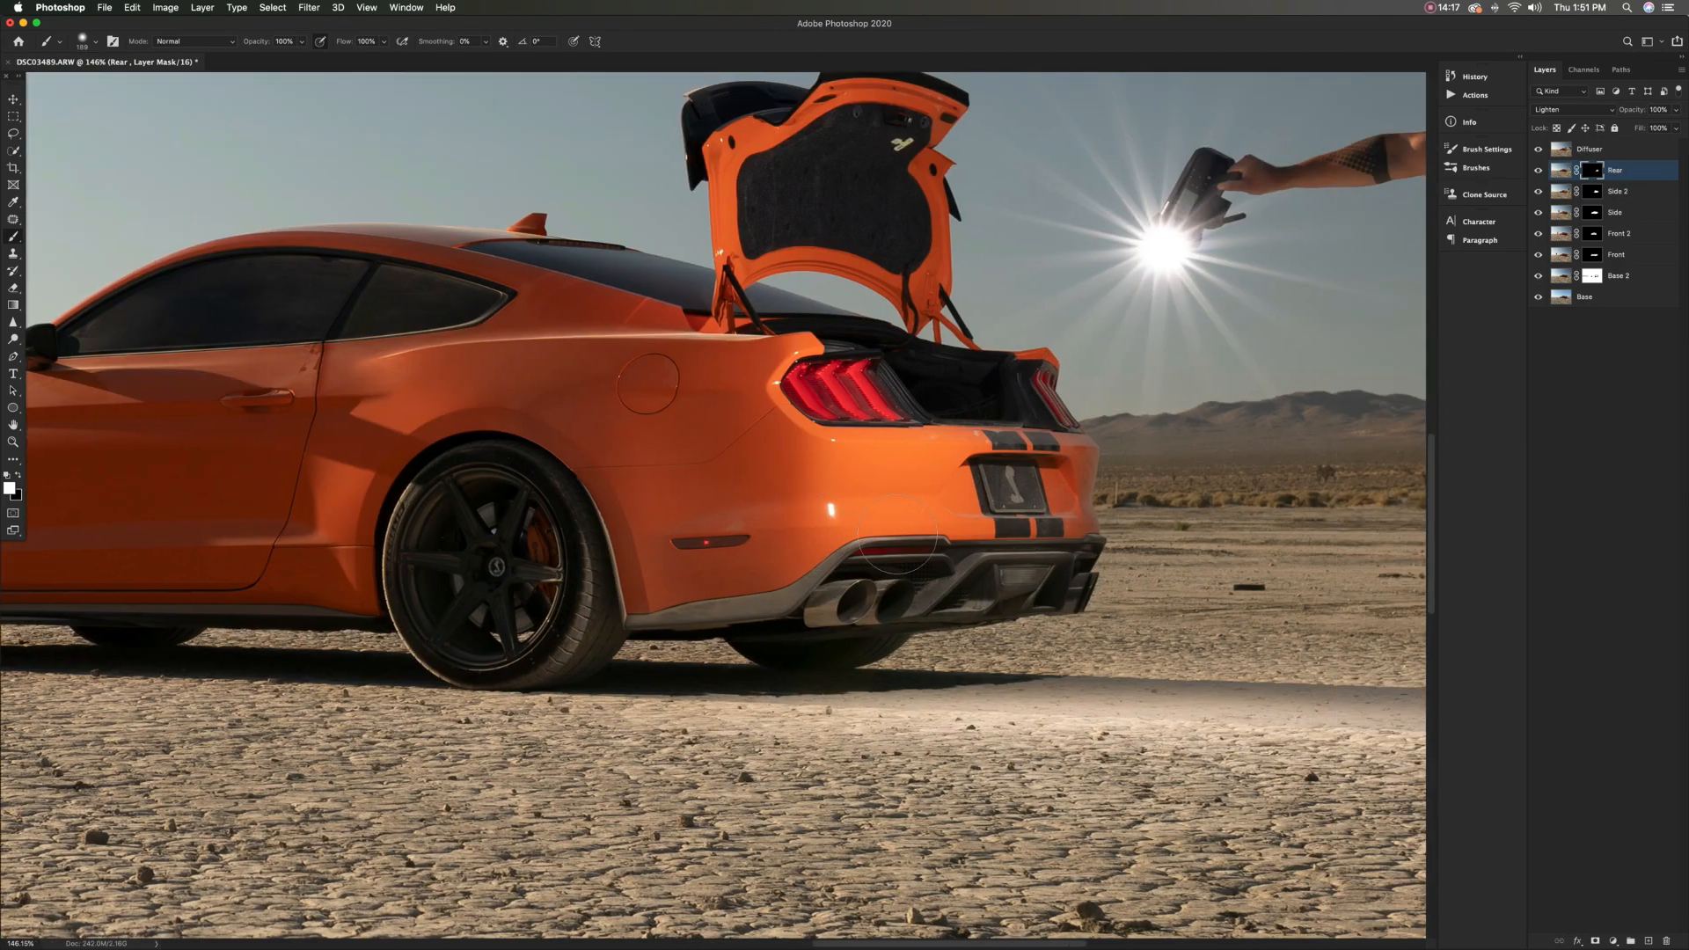
{"action": "left_click", "coordinate": [1538, 149]}
{"action": "left_click", "coordinate": [1537, 149]}
{"action": "left_click", "coordinate": [1538, 149]}
{"action": "left_click", "coordinate": [1537, 148]}
{"action": "key", "text": "super+0"}
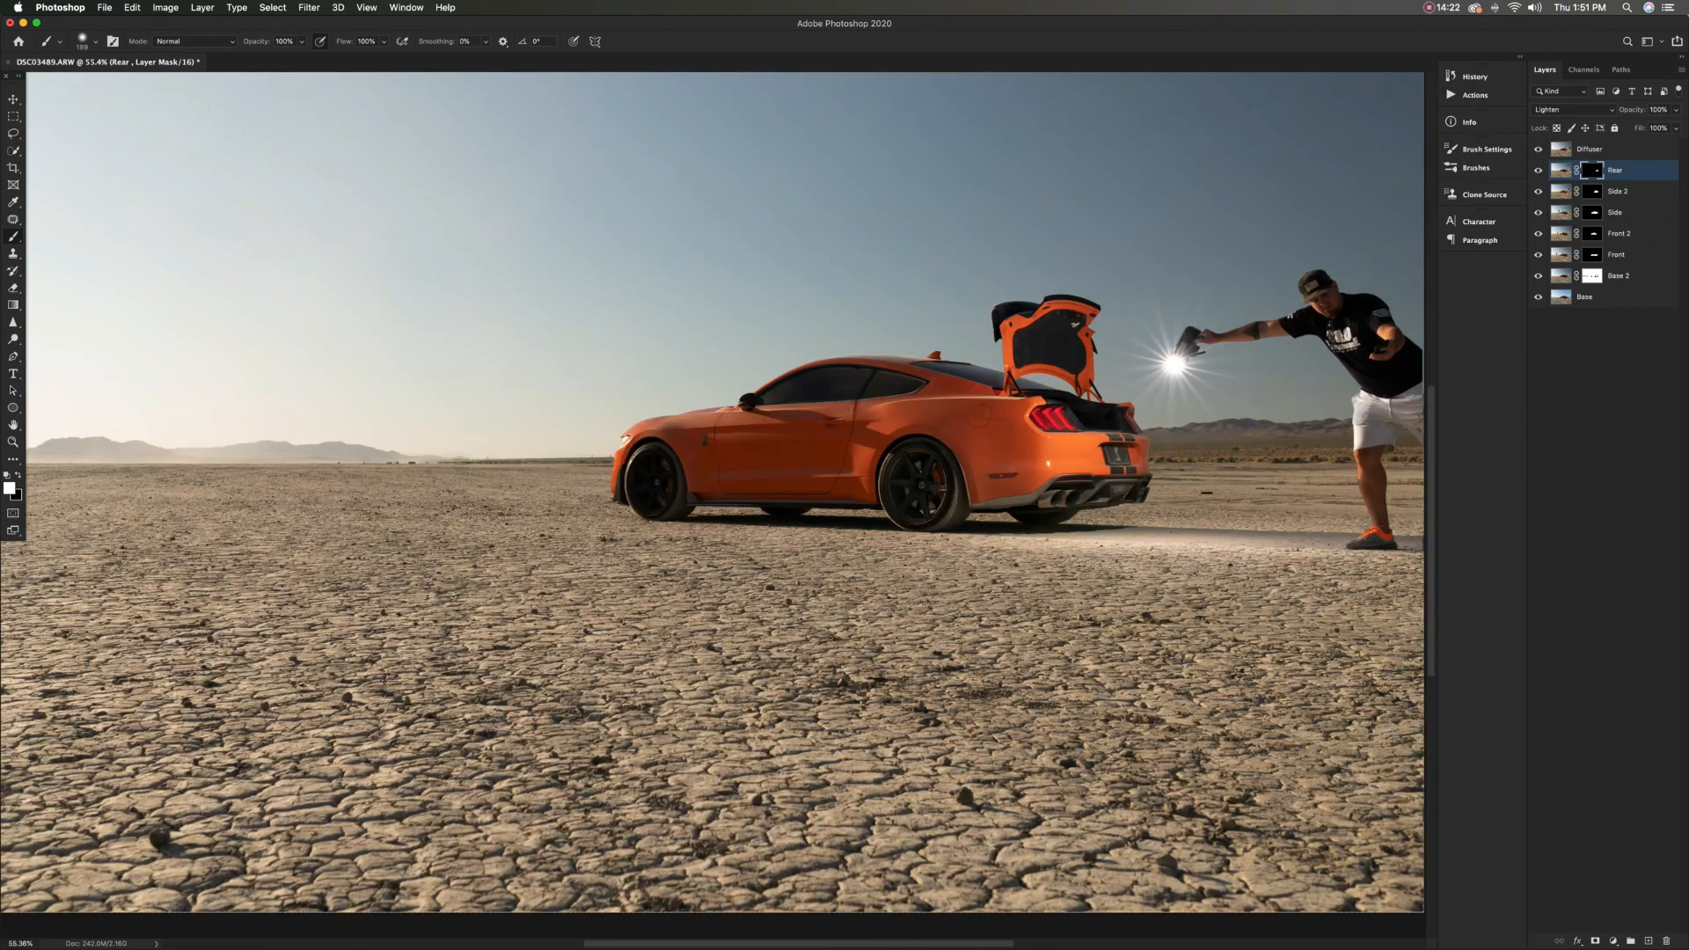
{"action": "left_click", "coordinate": [1611, 150]}
{"action": "left_click", "coordinate": [1595, 942]}
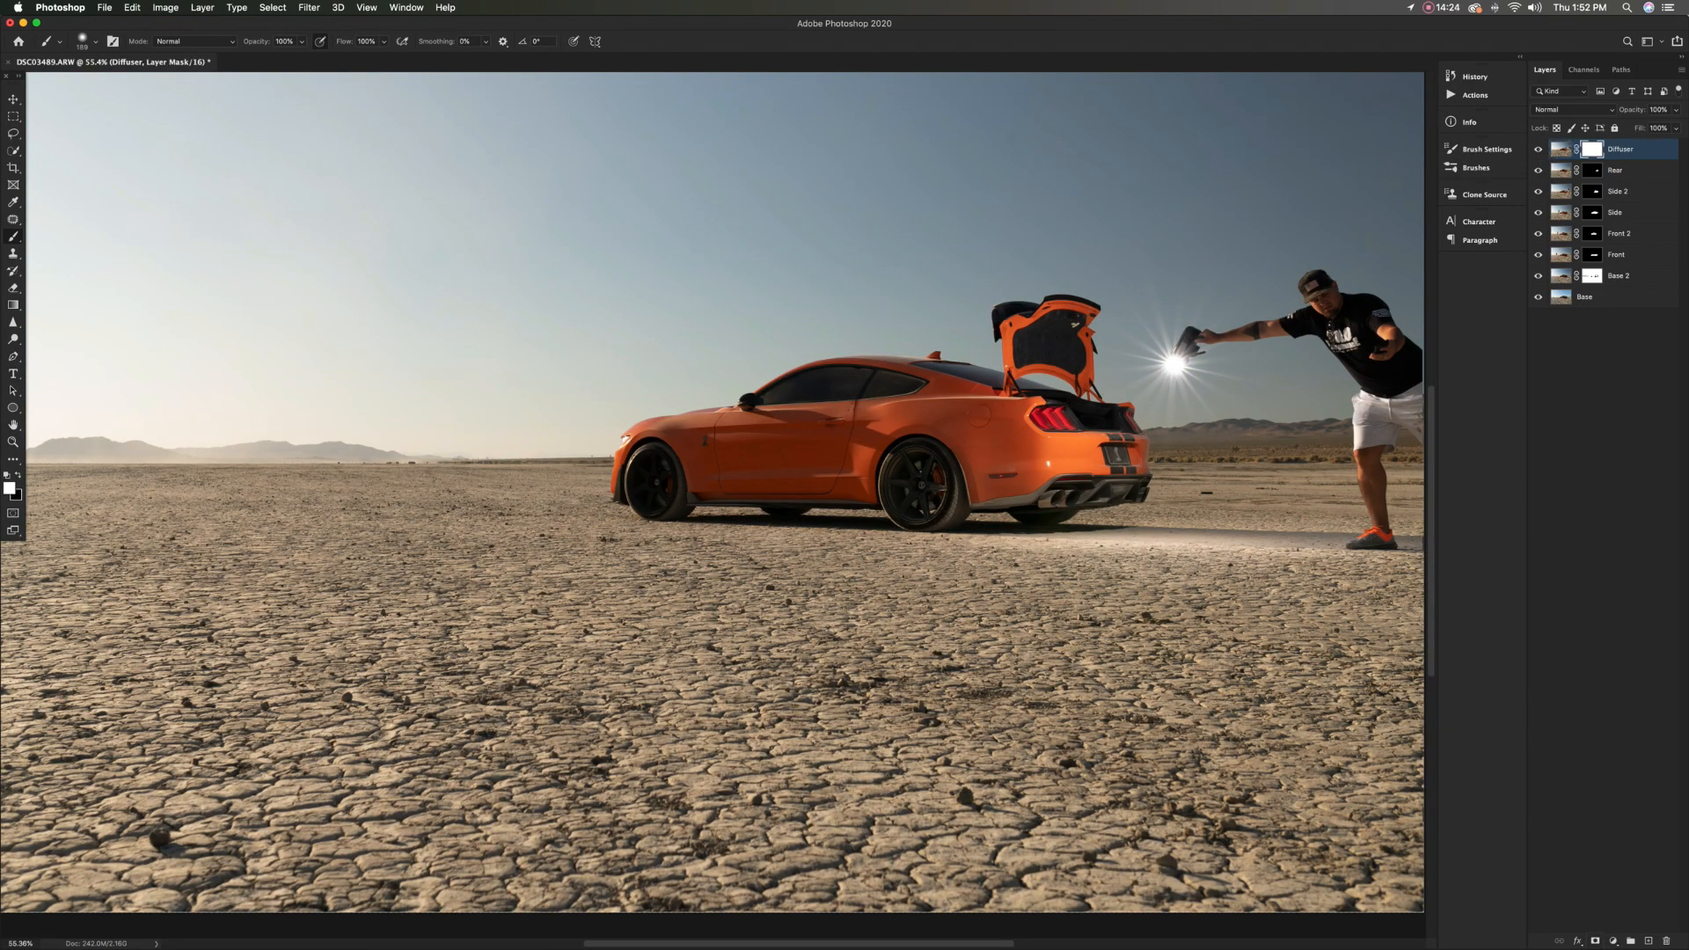
{"action": "key", "text": "super+i"}
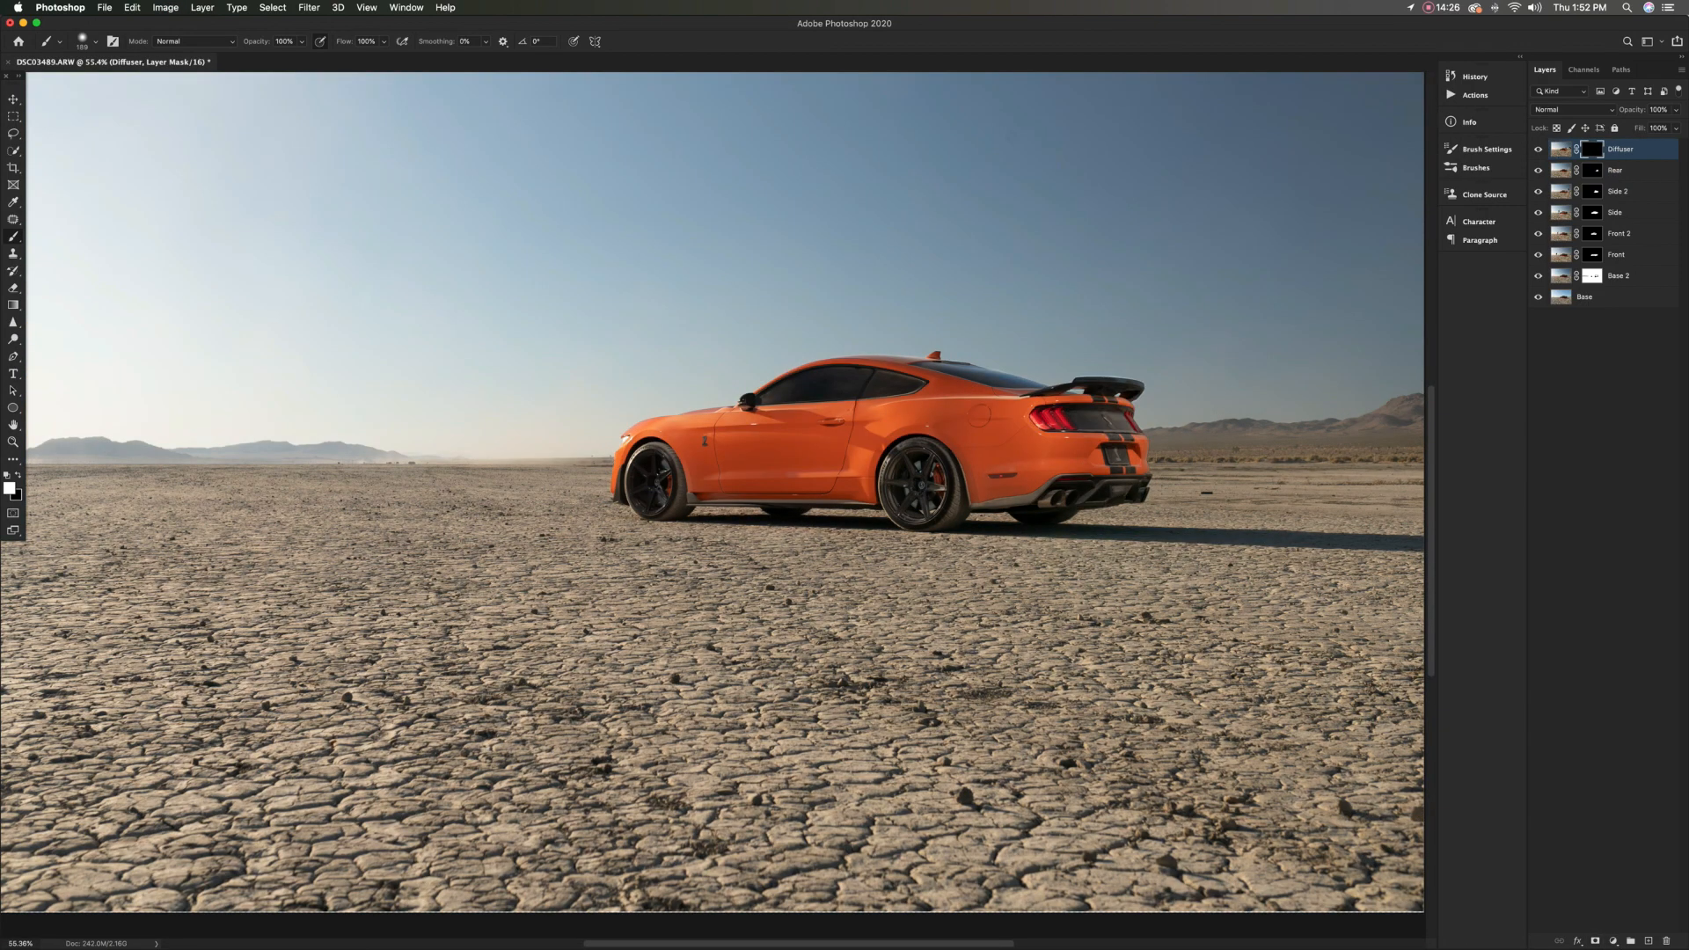
Paint white on the Diffuser mask over the exhaust tips and rear diffuser
{"action": "scroll", "coordinate": [1144, 455], "scroll_direction": "up", "scroll_amount": 5}
{"action": "scroll", "coordinate": [1092, 501], "scroll_direction": "down", "scroll_amount": 4}
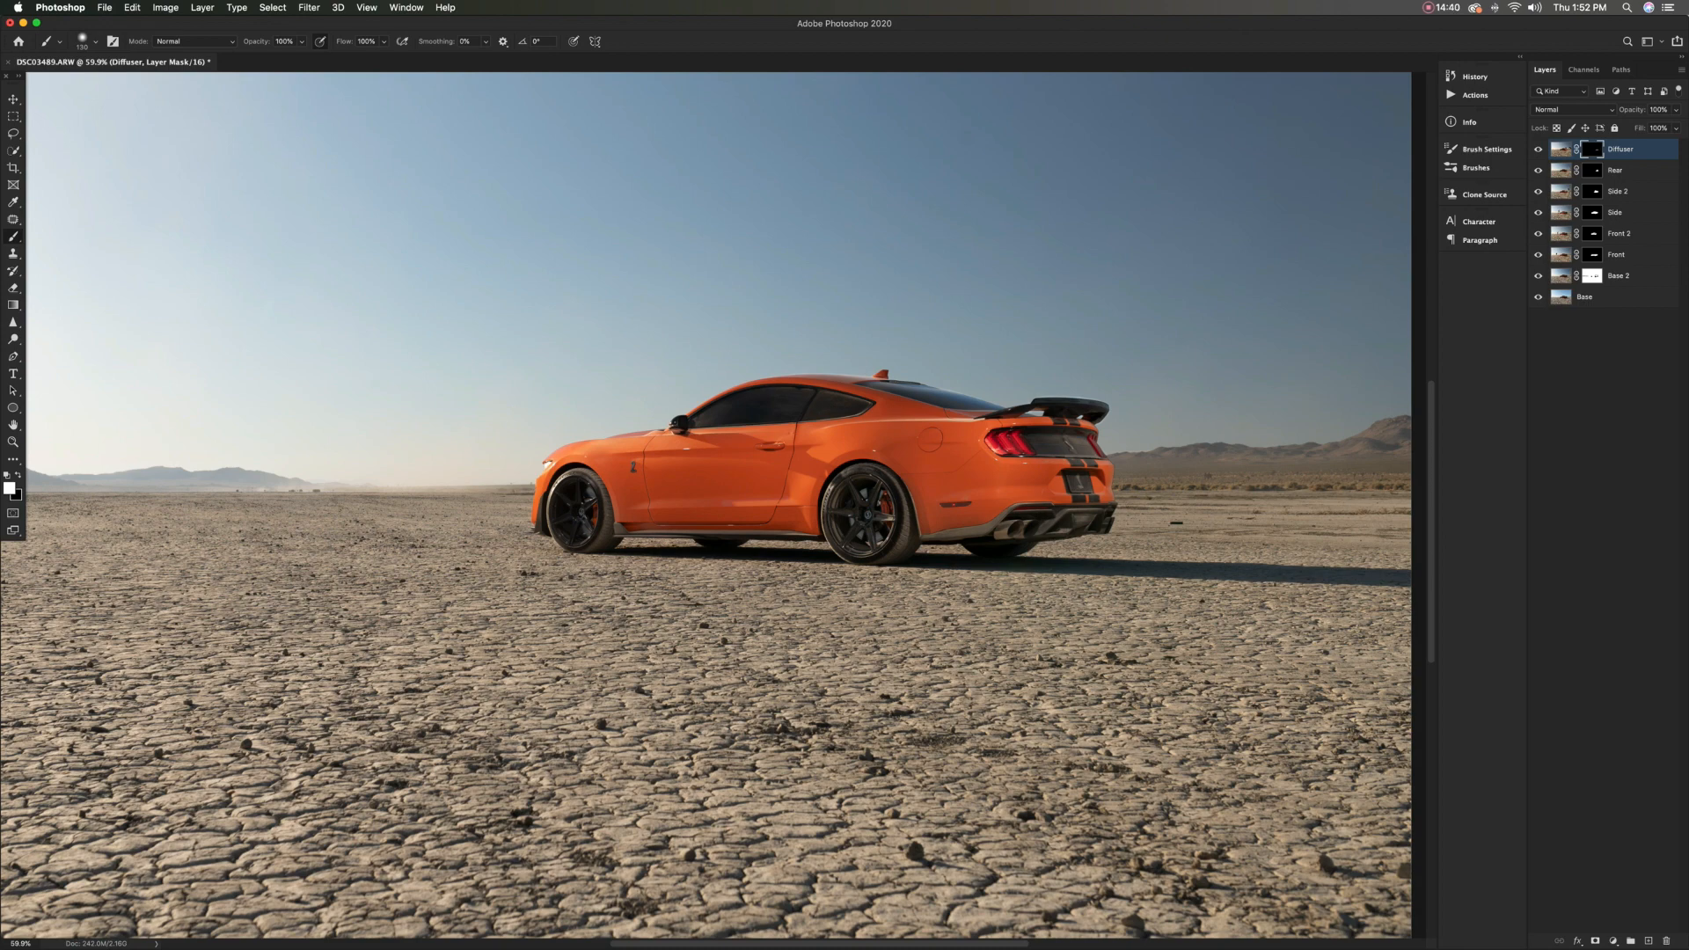
{"action": "scroll", "coordinate": [713, 505], "scroll_direction": "down", "scroll_amount": 5}
{"action": "left_click_drag", "start_coordinate": [617, 466], "coordinate": [700, 466], "text": "ctrl+alt"}
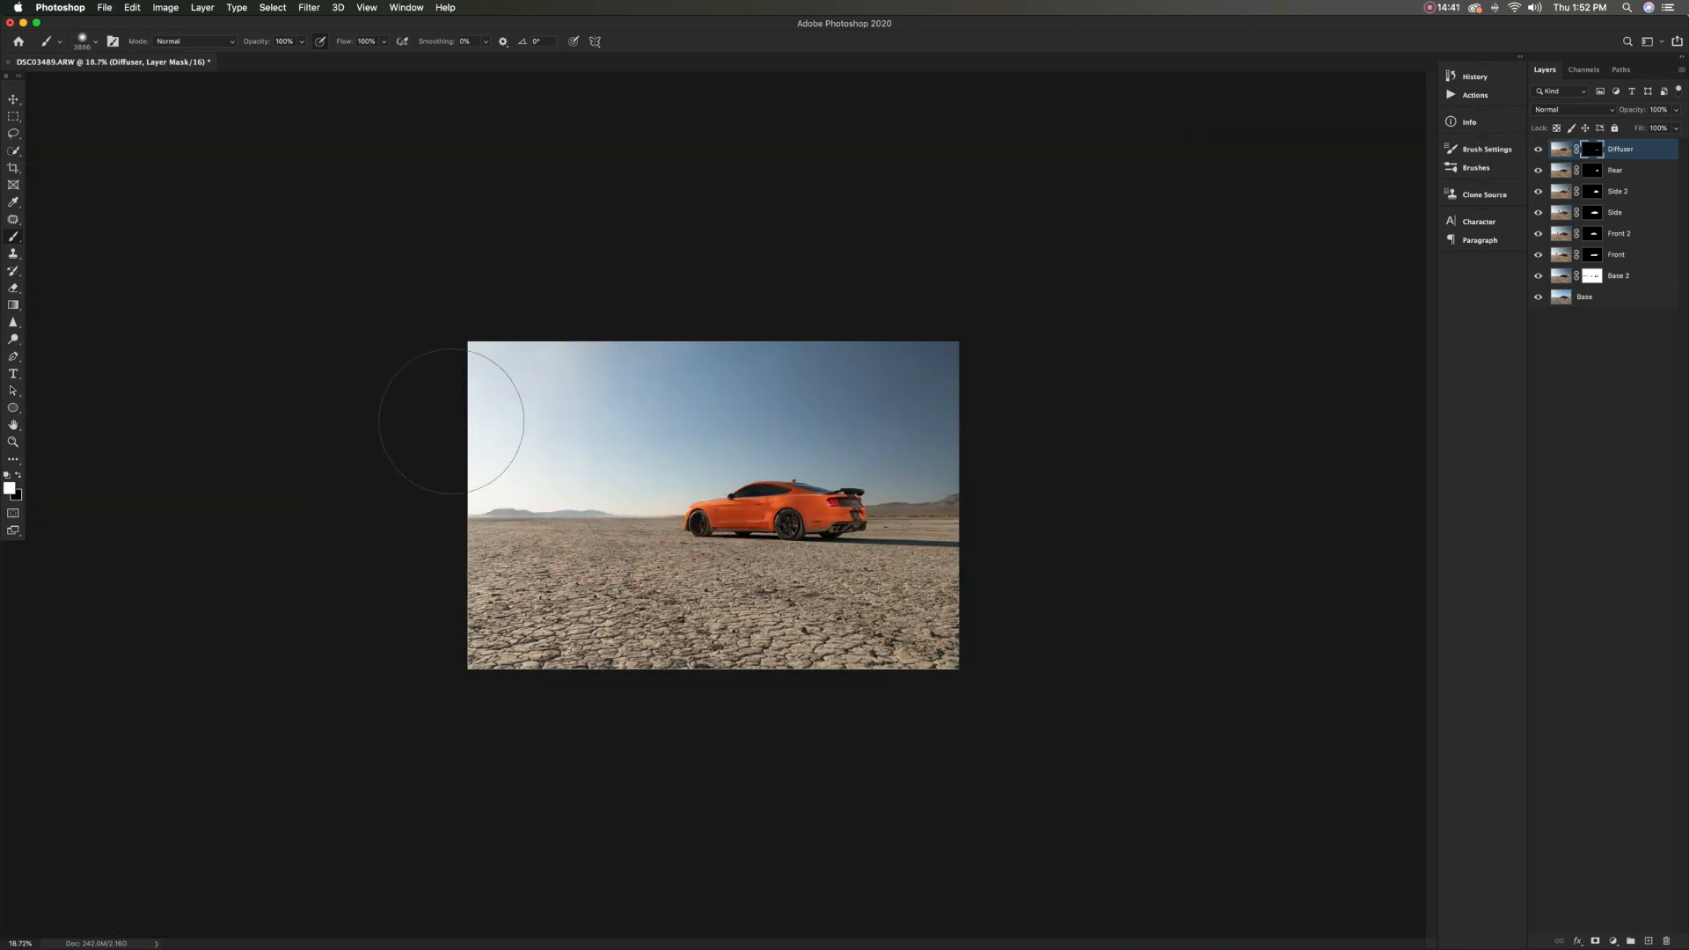
{"action": "scroll", "coordinate": [791, 519], "scroll_direction": "up", "scroll_amount": 5}
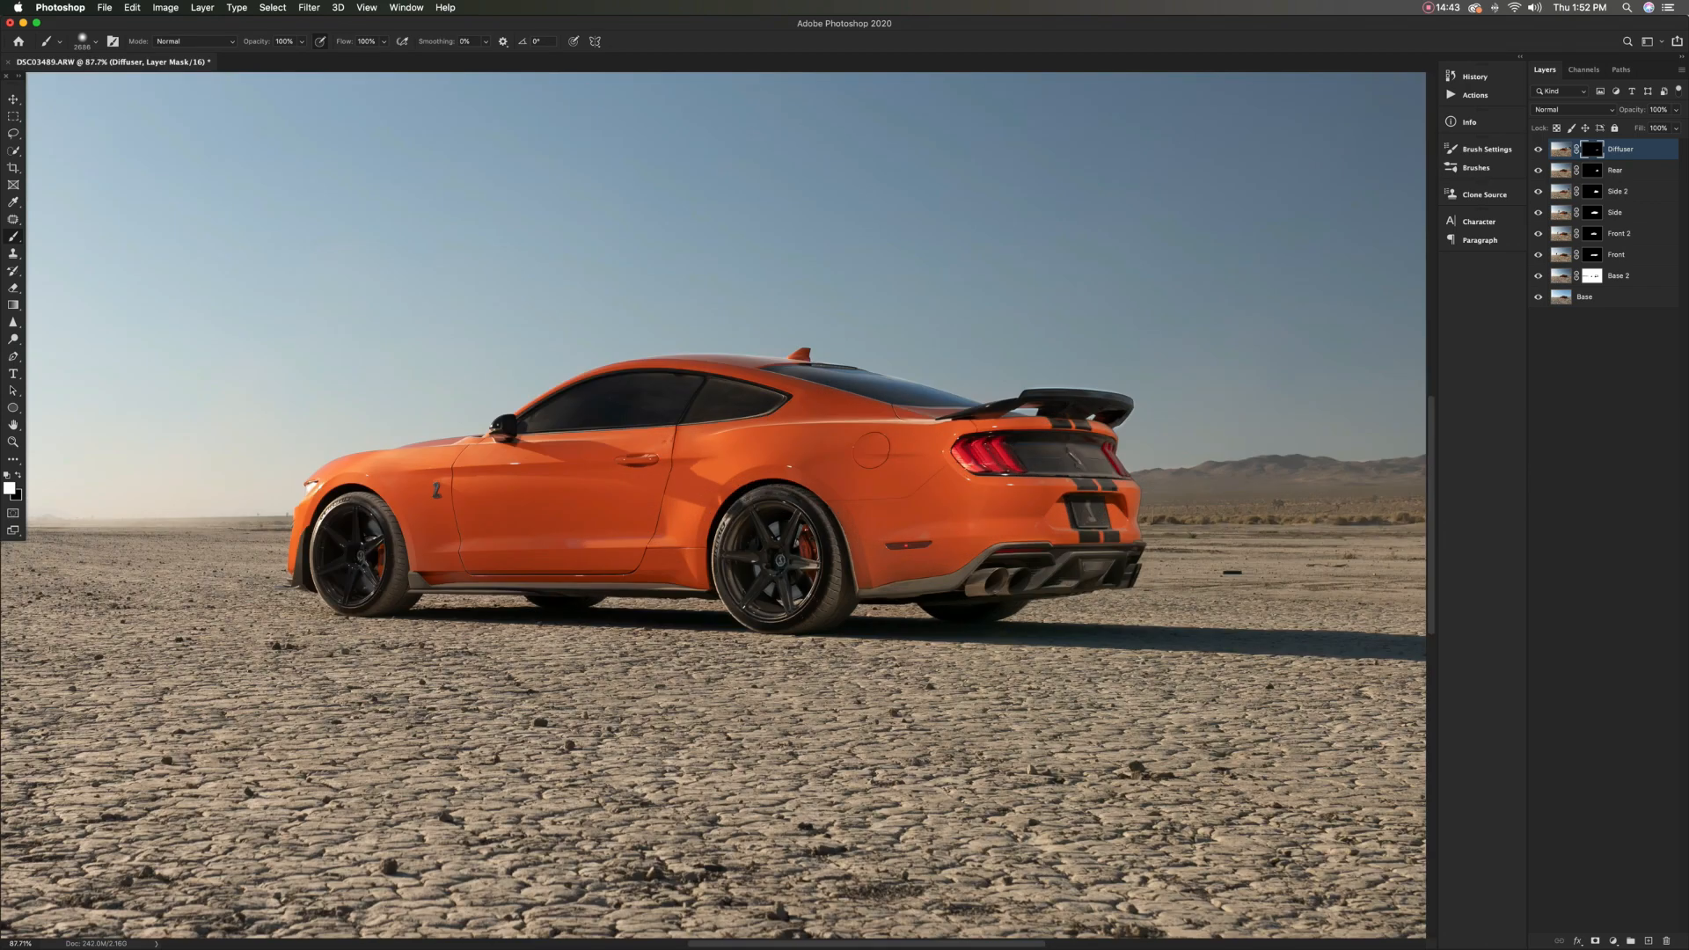
{"action": "scroll", "coordinate": [712, 505], "scroll_direction": "down", "scroll_amount": 3}
{"action": "left_click_drag", "start_coordinate": [1002, 527], "coordinate": [952, 561], "text": "ctrl+alt"}
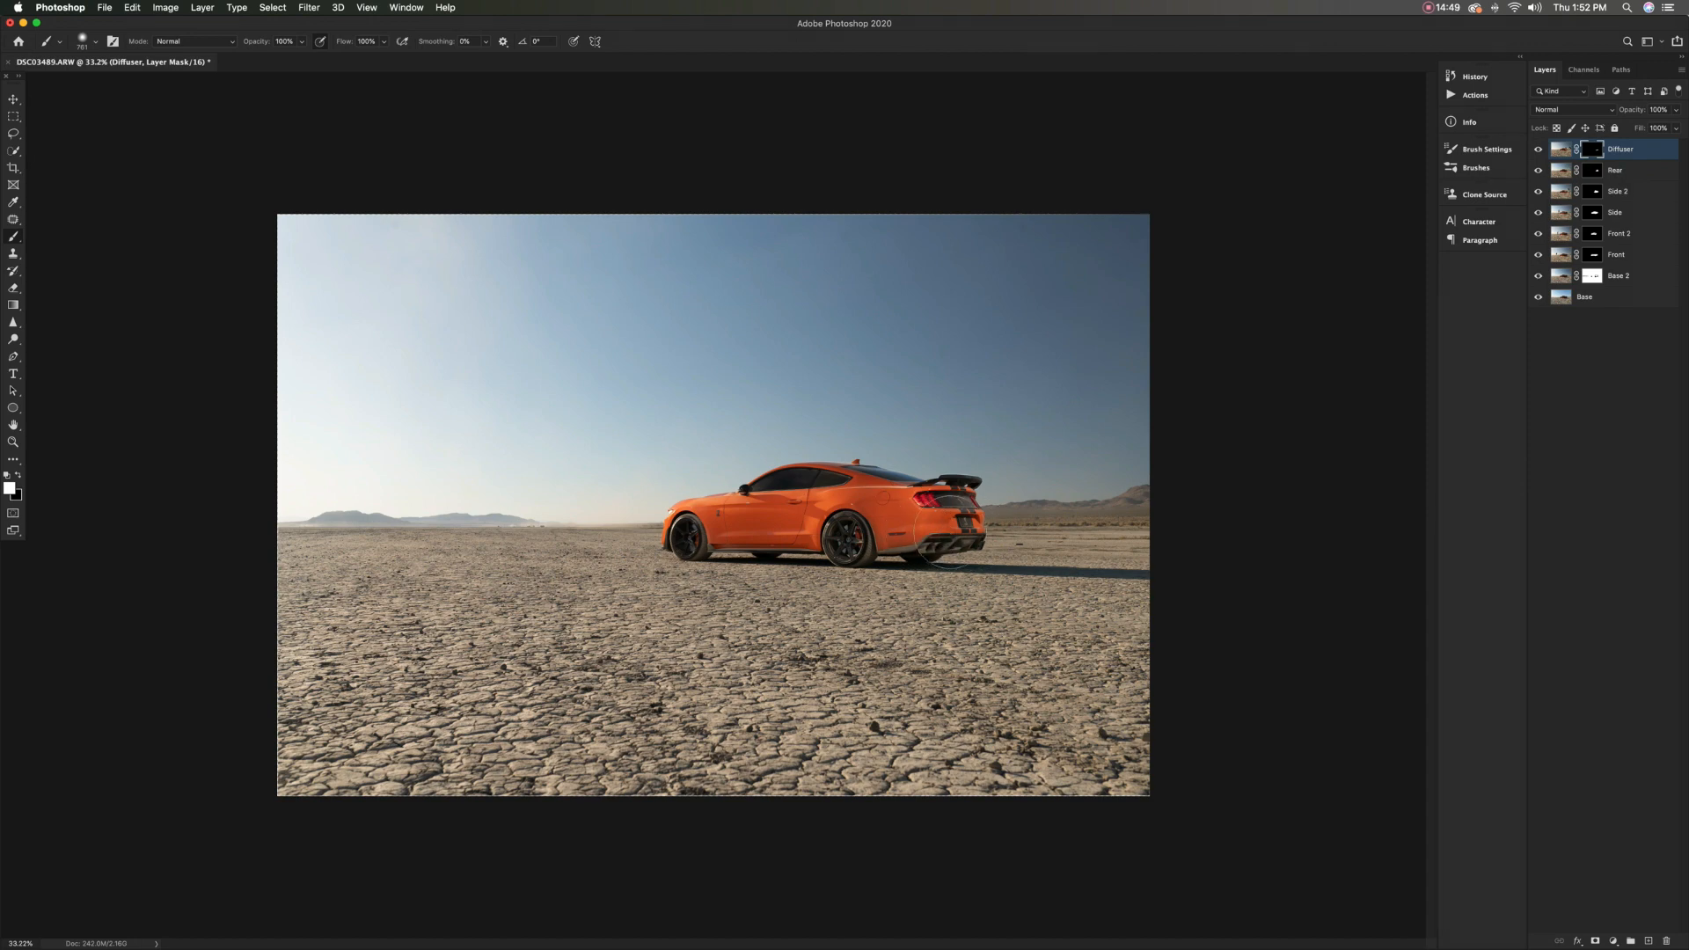
Lower the Diffuser layer's opacity to 38% and compare the car with the layer hidden and shown
{"action": "left_click", "coordinate": [1538, 149]}
{"action": "left_click_drag", "start_coordinate": [1633, 110], "coordinate": [1627, 110]}
{"action": "key", "text": "Return"}
{"action": "left_click", "coordinate": [1538, 150]}
{"action": "left_click", "coordinate": [1538, 149]}
{"action": "left_click", "coordinate": [1538, 150]}
Examine the blended exhaust and rear bumper up close and the whole composite from farther out
{"action": "scroll", "coordinate": [885, 537], "scroll_direction": "up", "scroll_amount": 12}
{"action": "scroll", "coordinate": [885, 538], "scroll_direction": "right", "scroll_amount": 6}
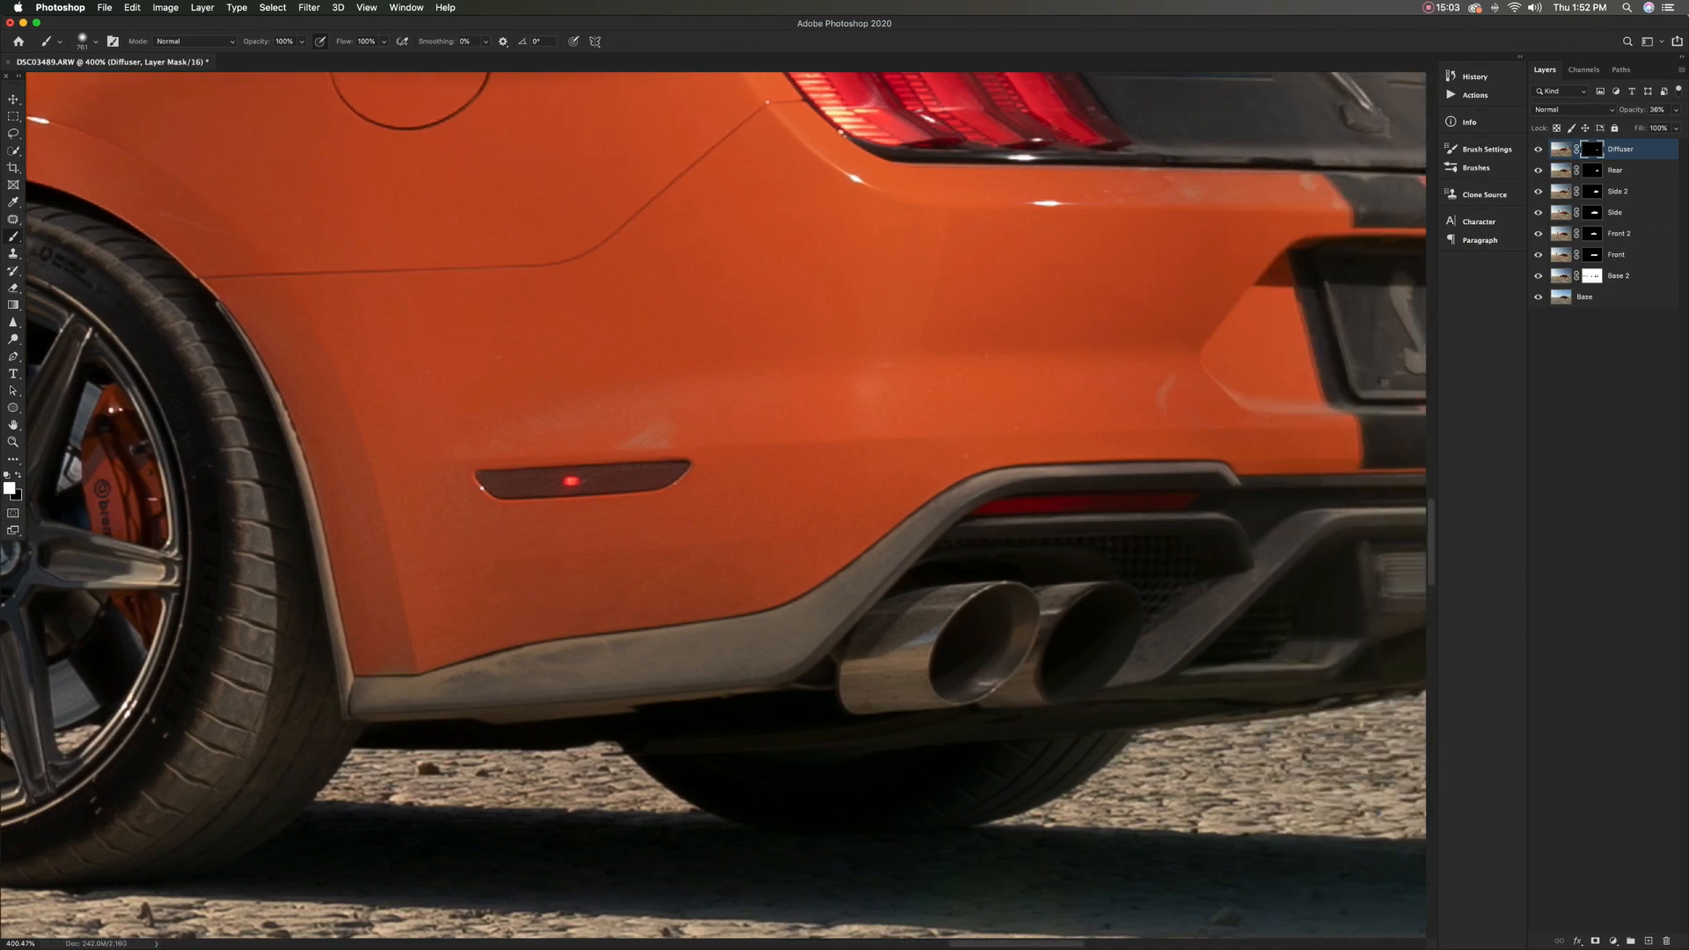
{"action": "scroll", "coordinate": [713, 509], "scroll_direction": "right", "scroll_amount": 3}
{"action": "scroll", "coordinate": [713, 509], "scroll_direction": "down", "scroll_amount": 6}
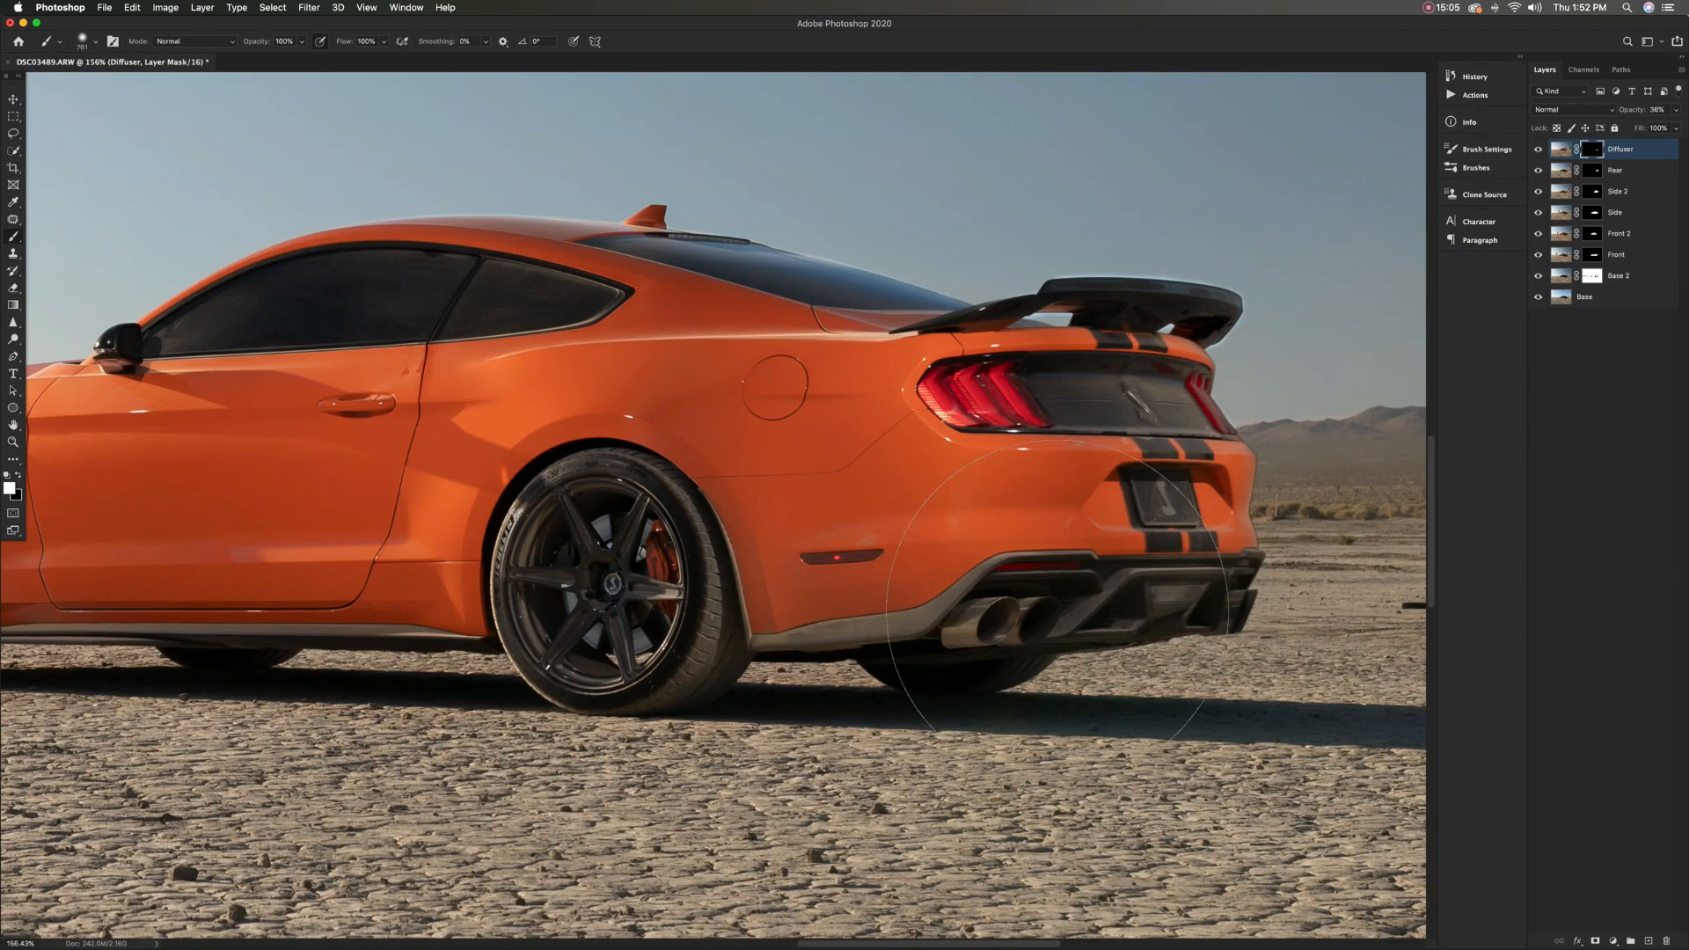
{"action": "scroll", "coordinate": [713, 509], "scroll_direction": "down", "scroll_amount": 2}
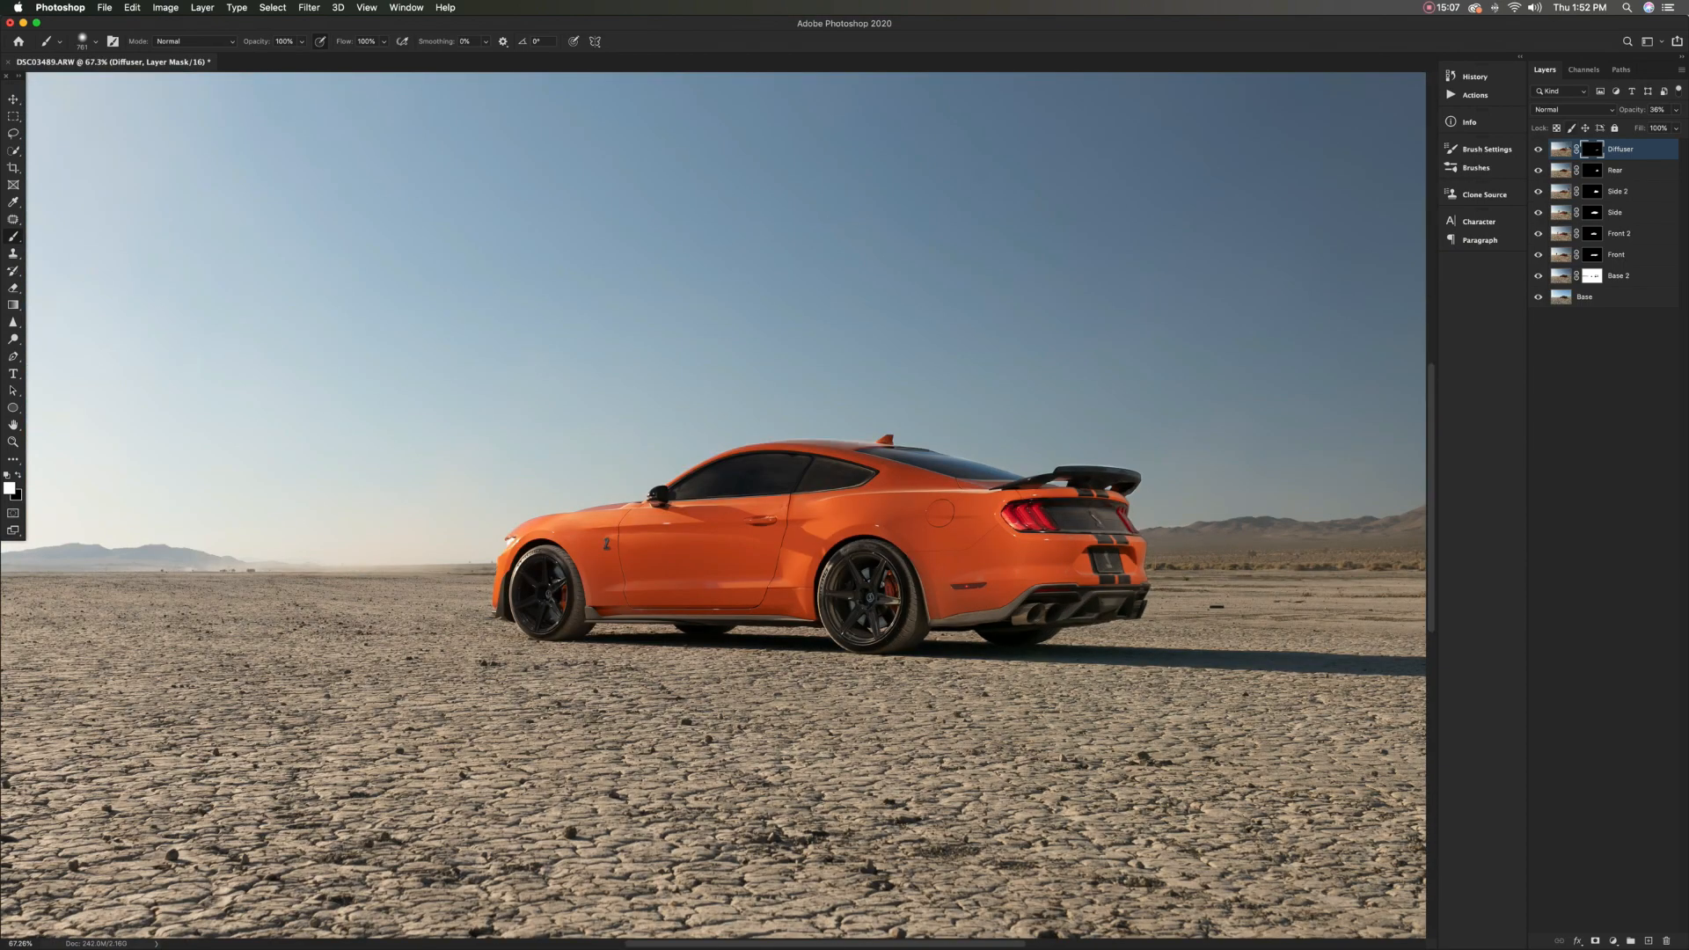
{"action": "scroll", "coordinate": [713, 509], "scroll_direction": "down", "scroll_amount": 5}
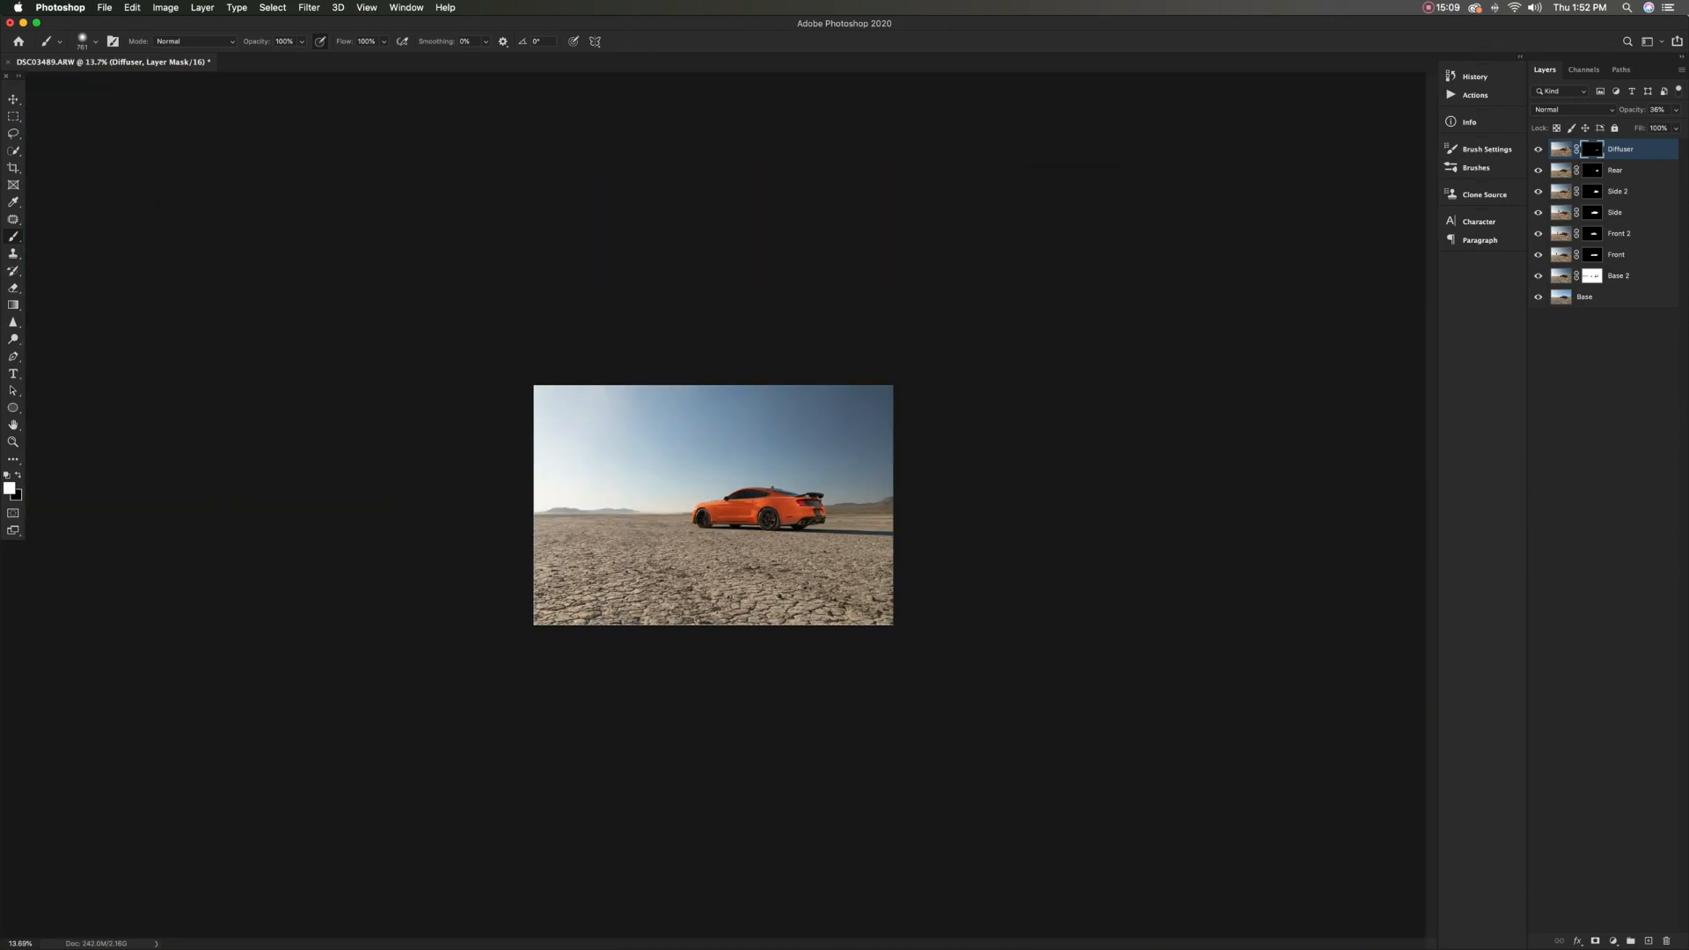
{"action": "scroll", "coordinate": [714, 509], "scroll_direction": "up", "scroll_amount": 5}
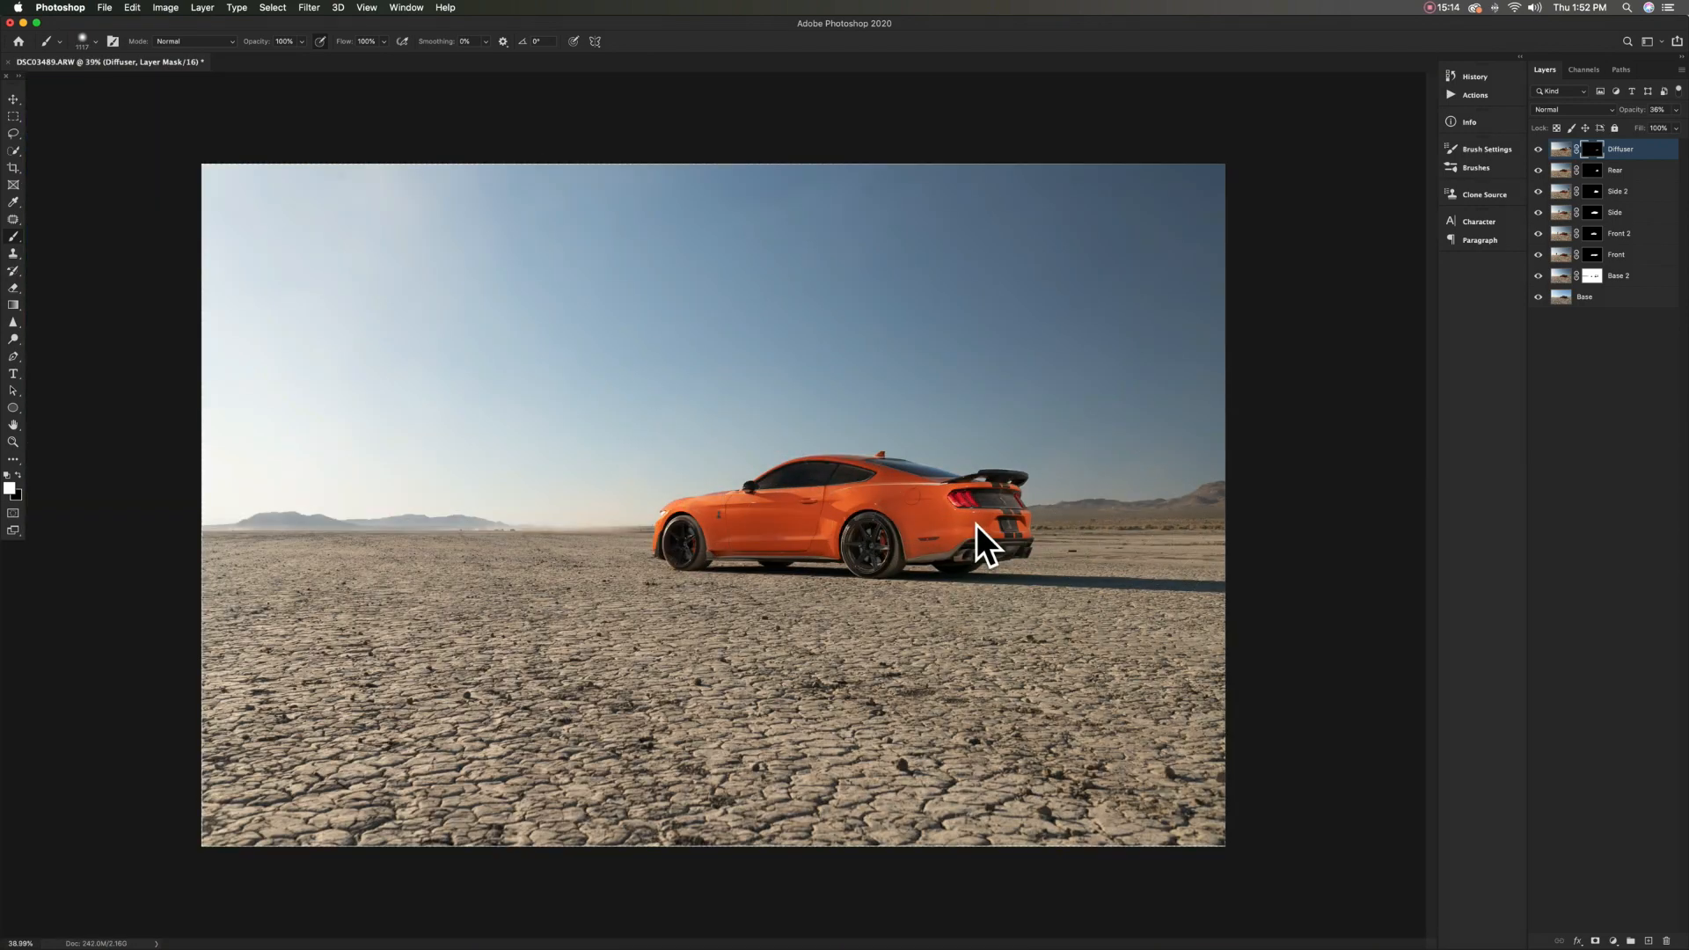
{"action": "scroll", "coordinate": [977, 554], "scroll_direction": "down", "scroll_amount": 2}
{"action": "left_click_drag", "start_coordinate": [572, 403], "coordinate": [628, 402]}
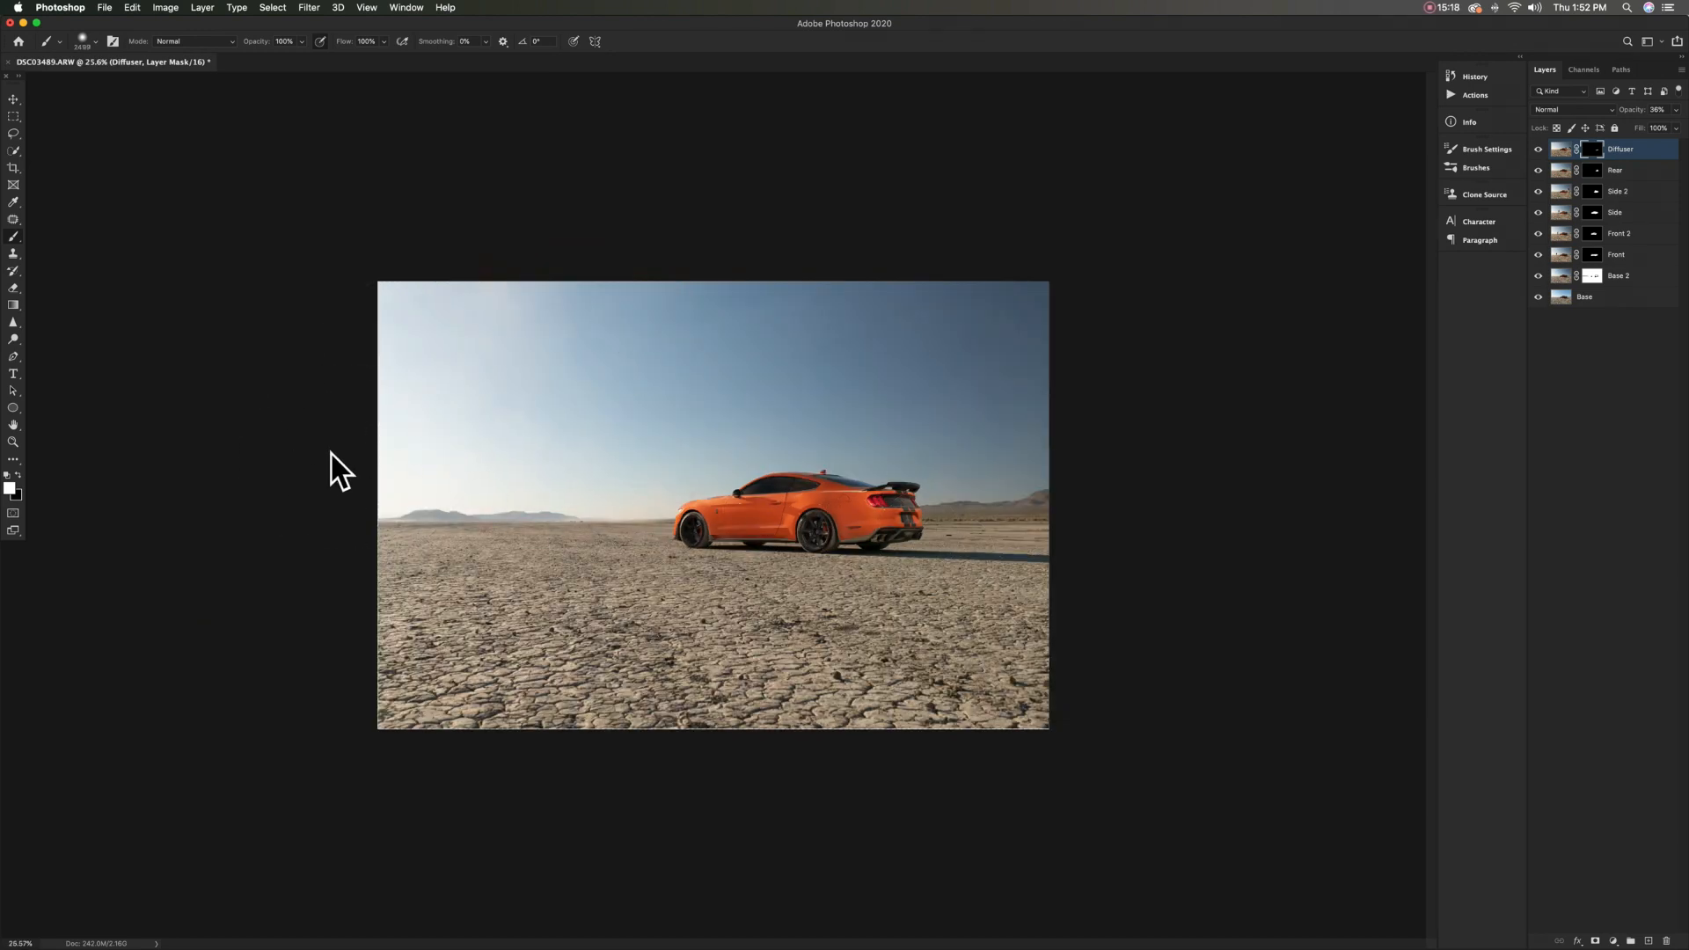
{"action": "left_click_drag", "start_coordinate": [958, 514], "coordinate": [880, 523]}
Compare the composite with the flash layers hidden and shown, and stamp all visible layers into a new top layer
{"action": "left_click", "coordinate": [1537, 170]}
{"action": "left_click", "coordinate": [1537, 192]}
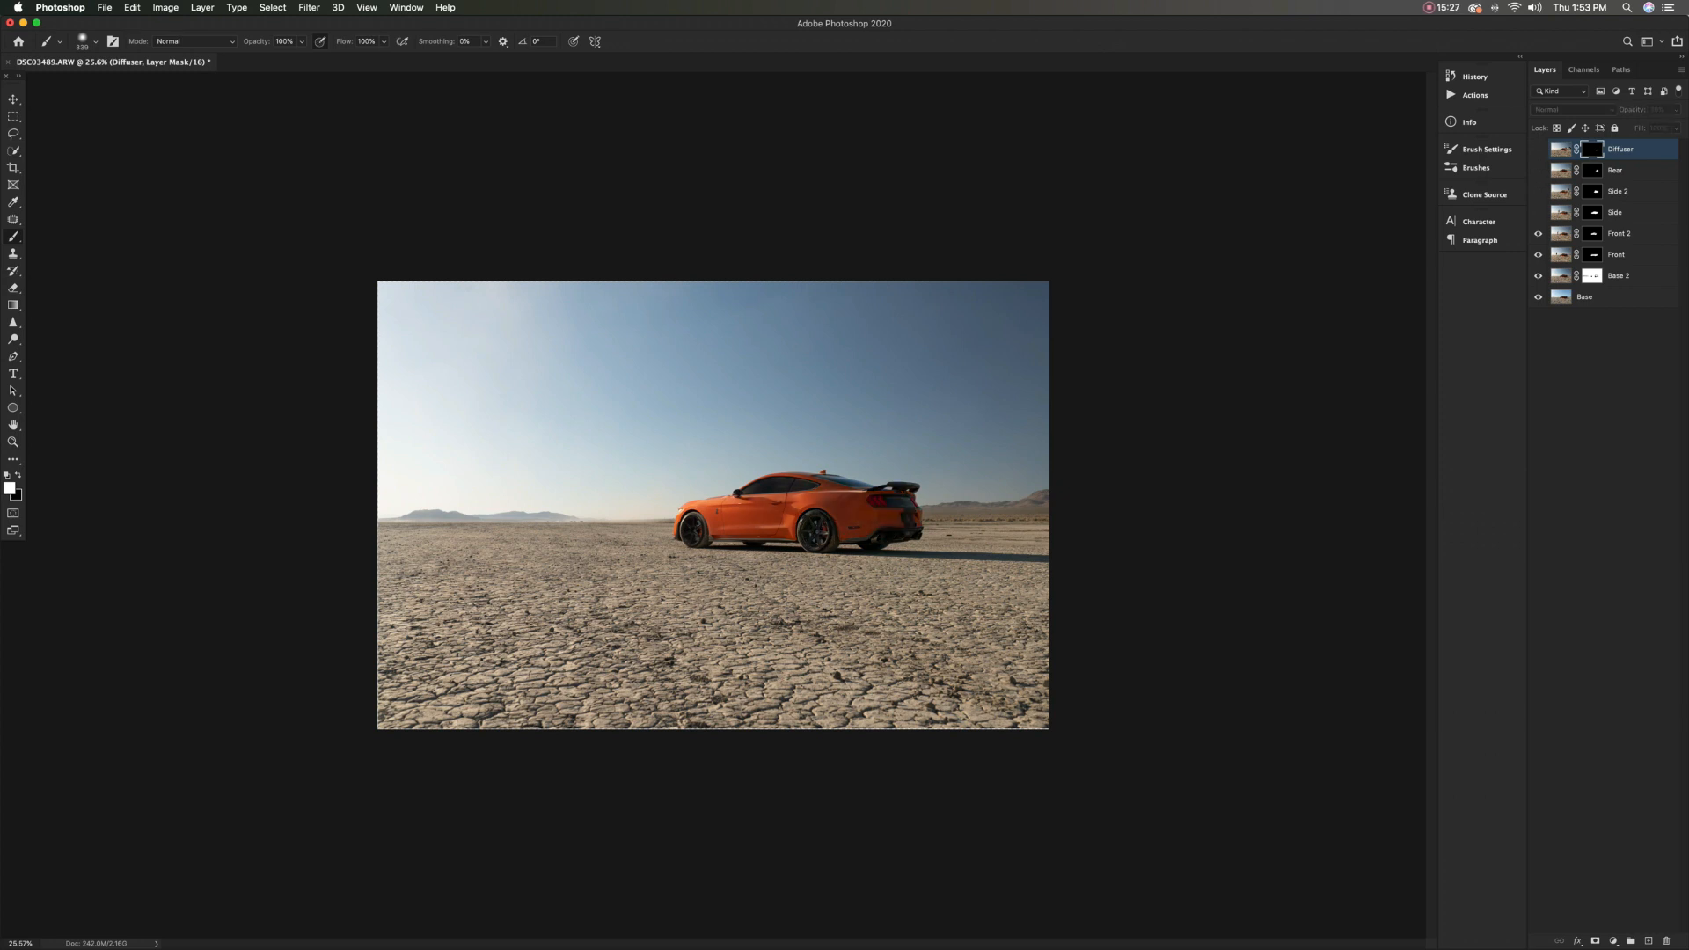
{"action": "left_click", "coordinate": [1537, 234]}
{"action": "left_click_drag", "start_coordinate": [1538, 276], "coordinate": [1537, 150]}
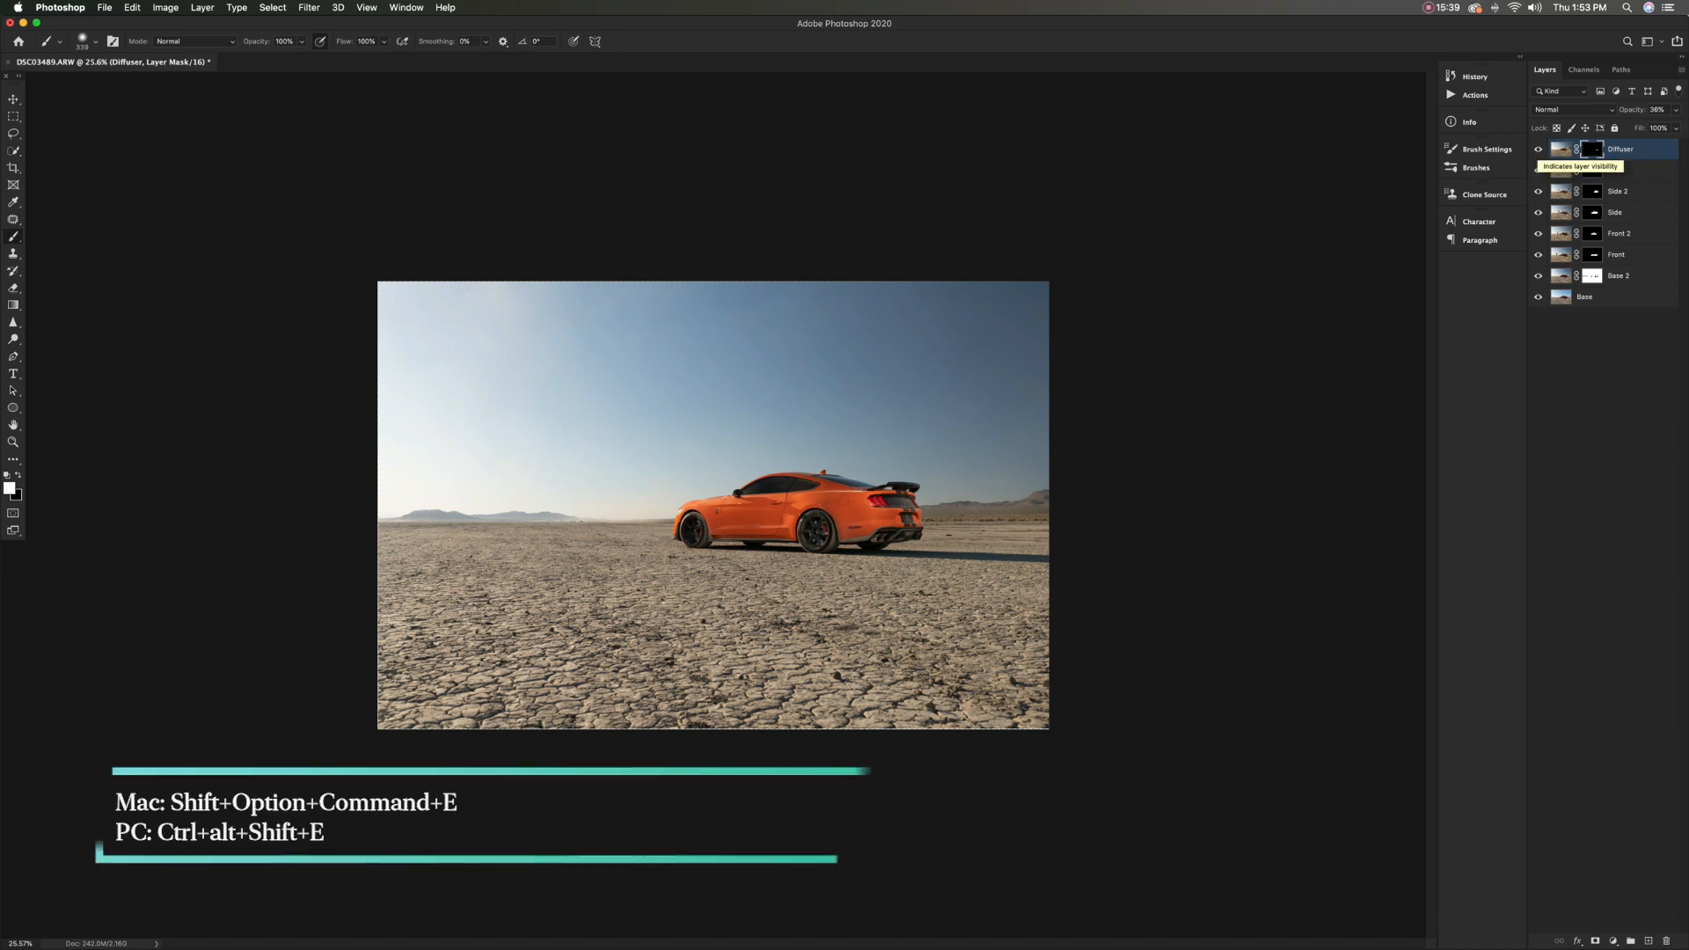
{"action": "key", "text": "shift+alt+super+e"}
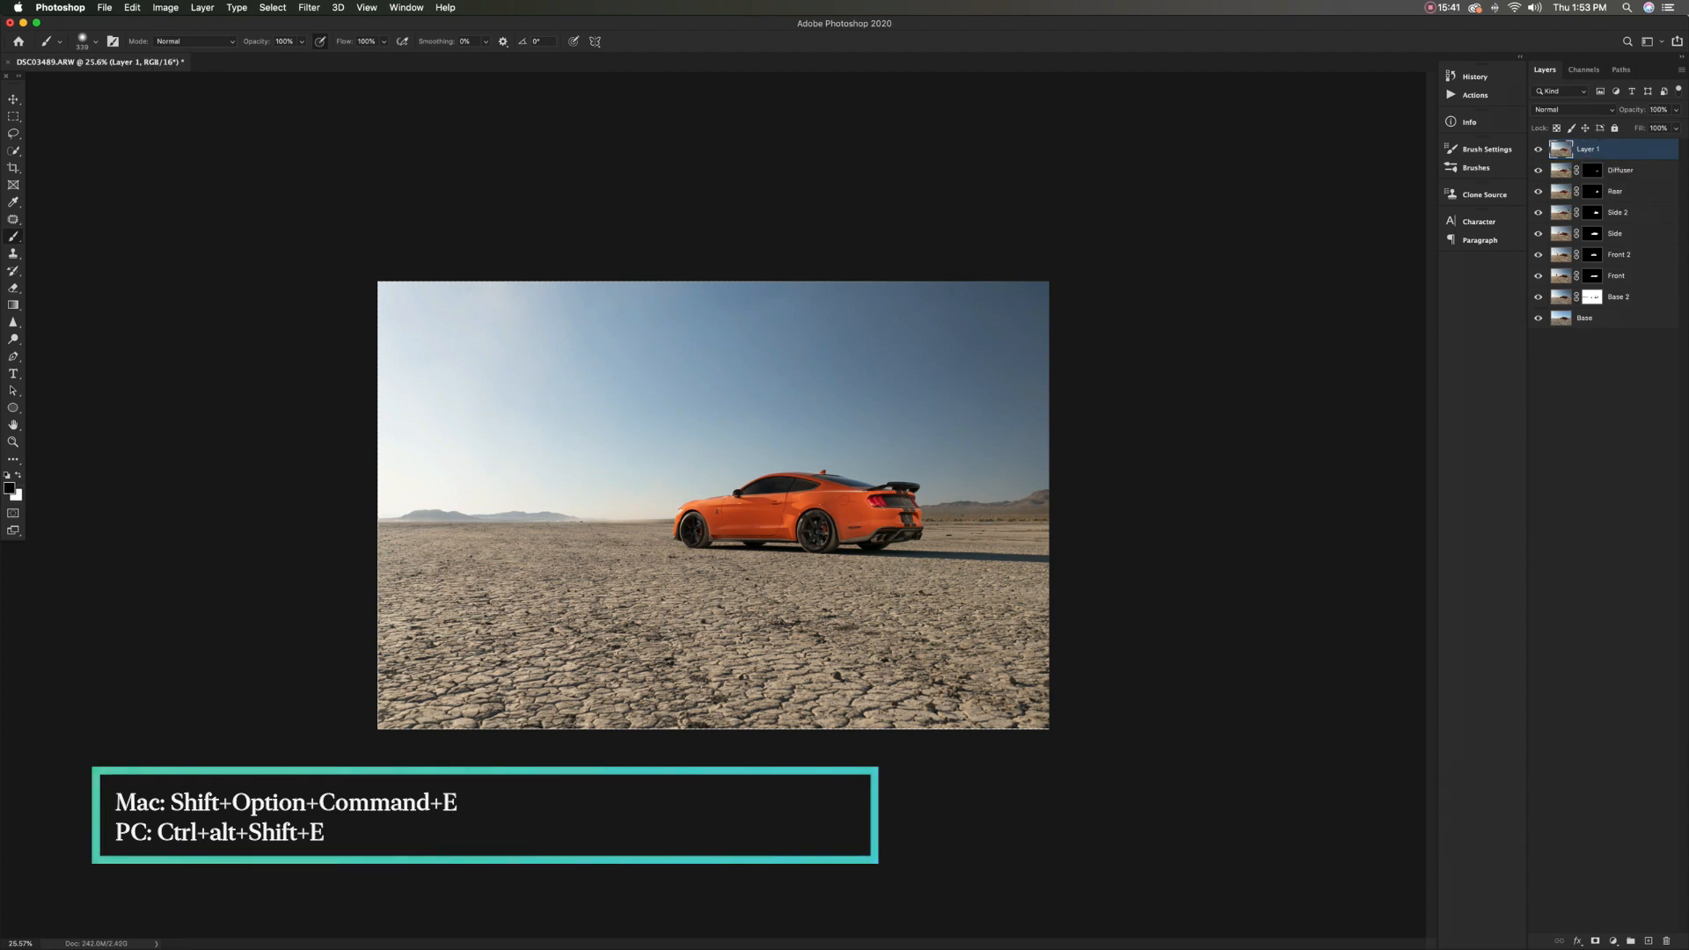
Rename the stamped top layer BASE and give it a red colour label
{"action": "double_click", "coordinate": [1589, 150]}
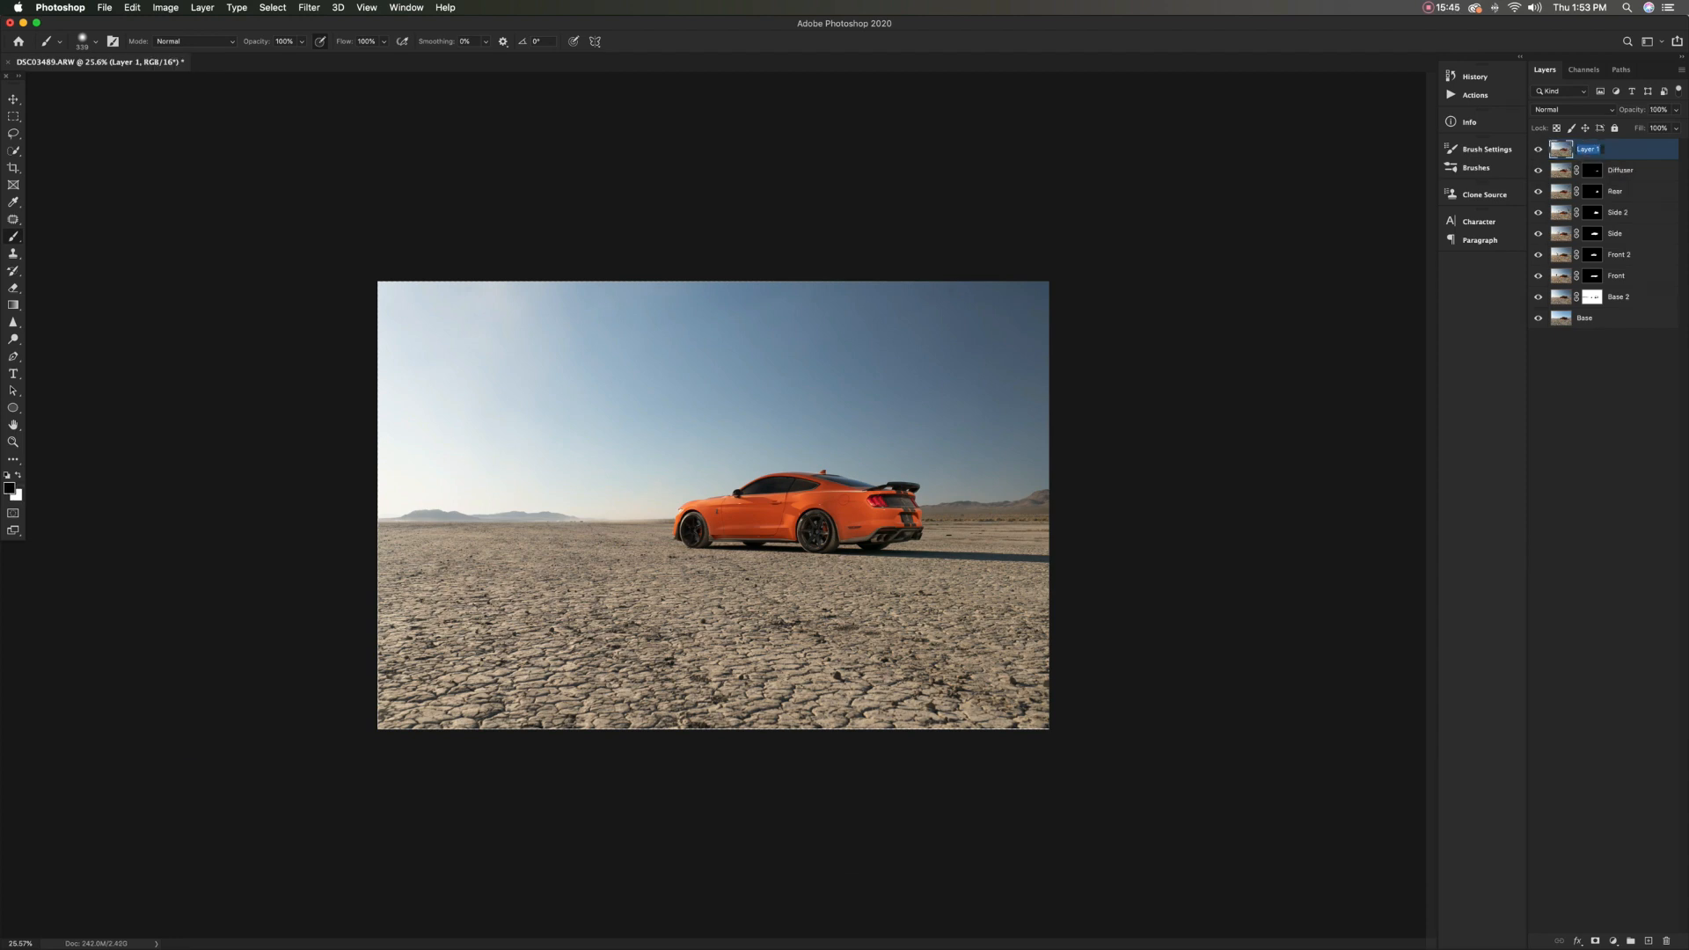
{"action": "type", "text": "BASE"}
{"action": "key", "text": "Return"}
{"action": "right_click", "coordinate": [1539, 148]}
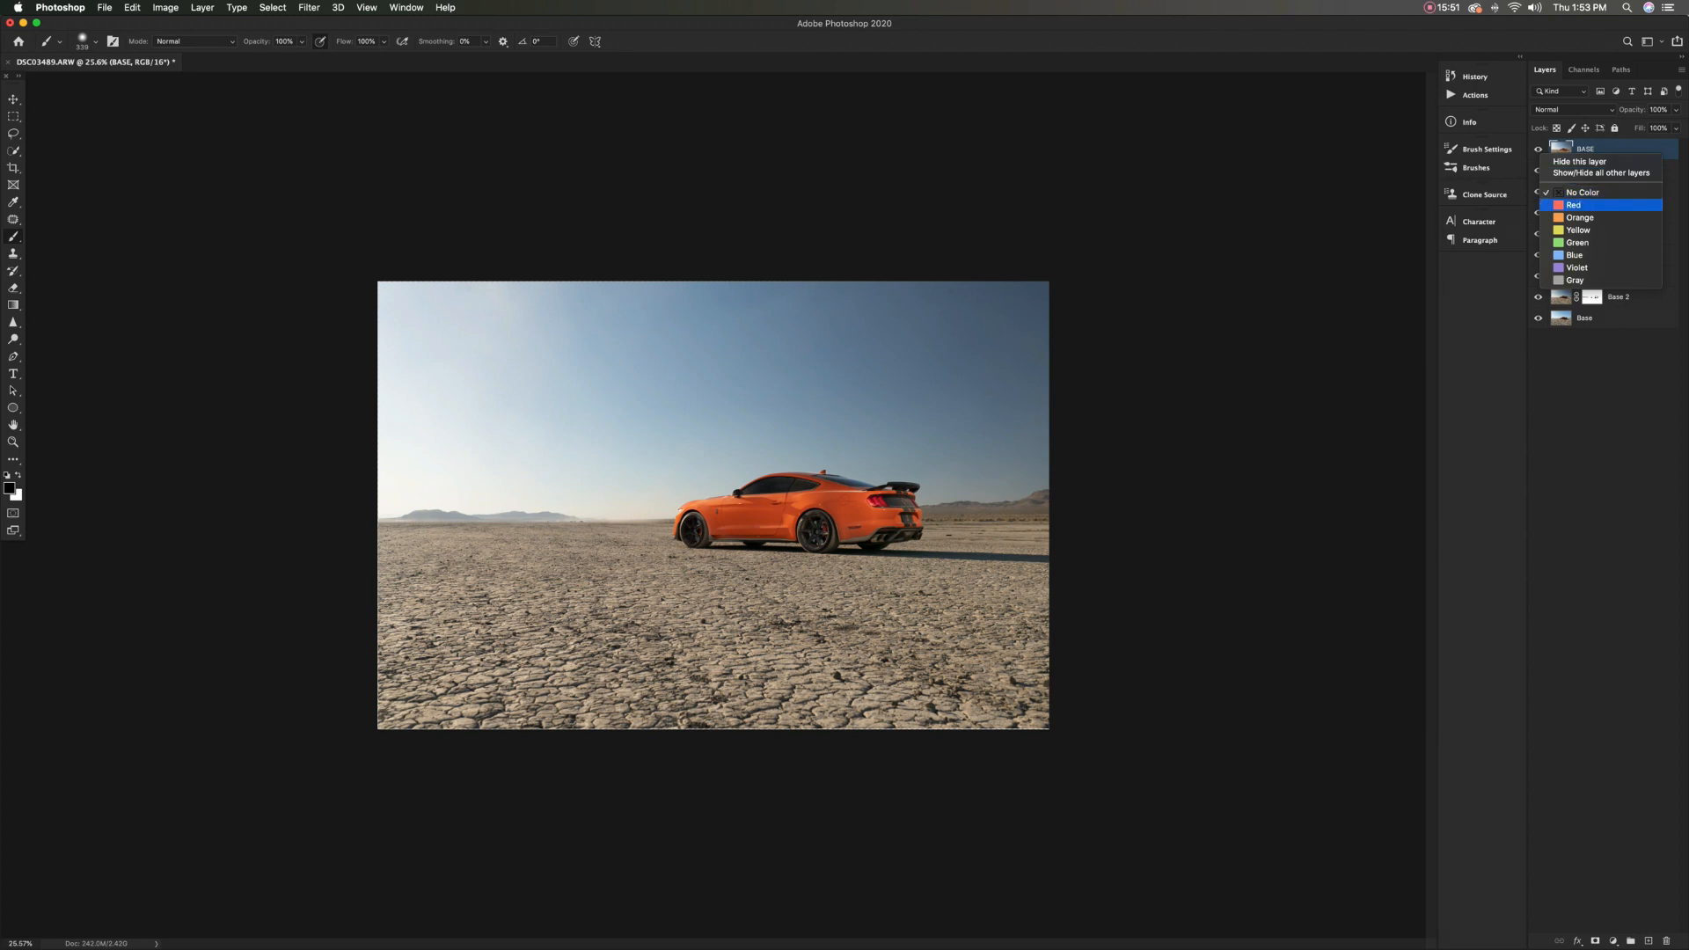
{"action": "left_click", "coordinate": [1575, 205]}
Group the layers from Diffuser down to Base into a violet-labelled group named Lighting
{"action": "left_click", "coordinate": [1620, 171]}
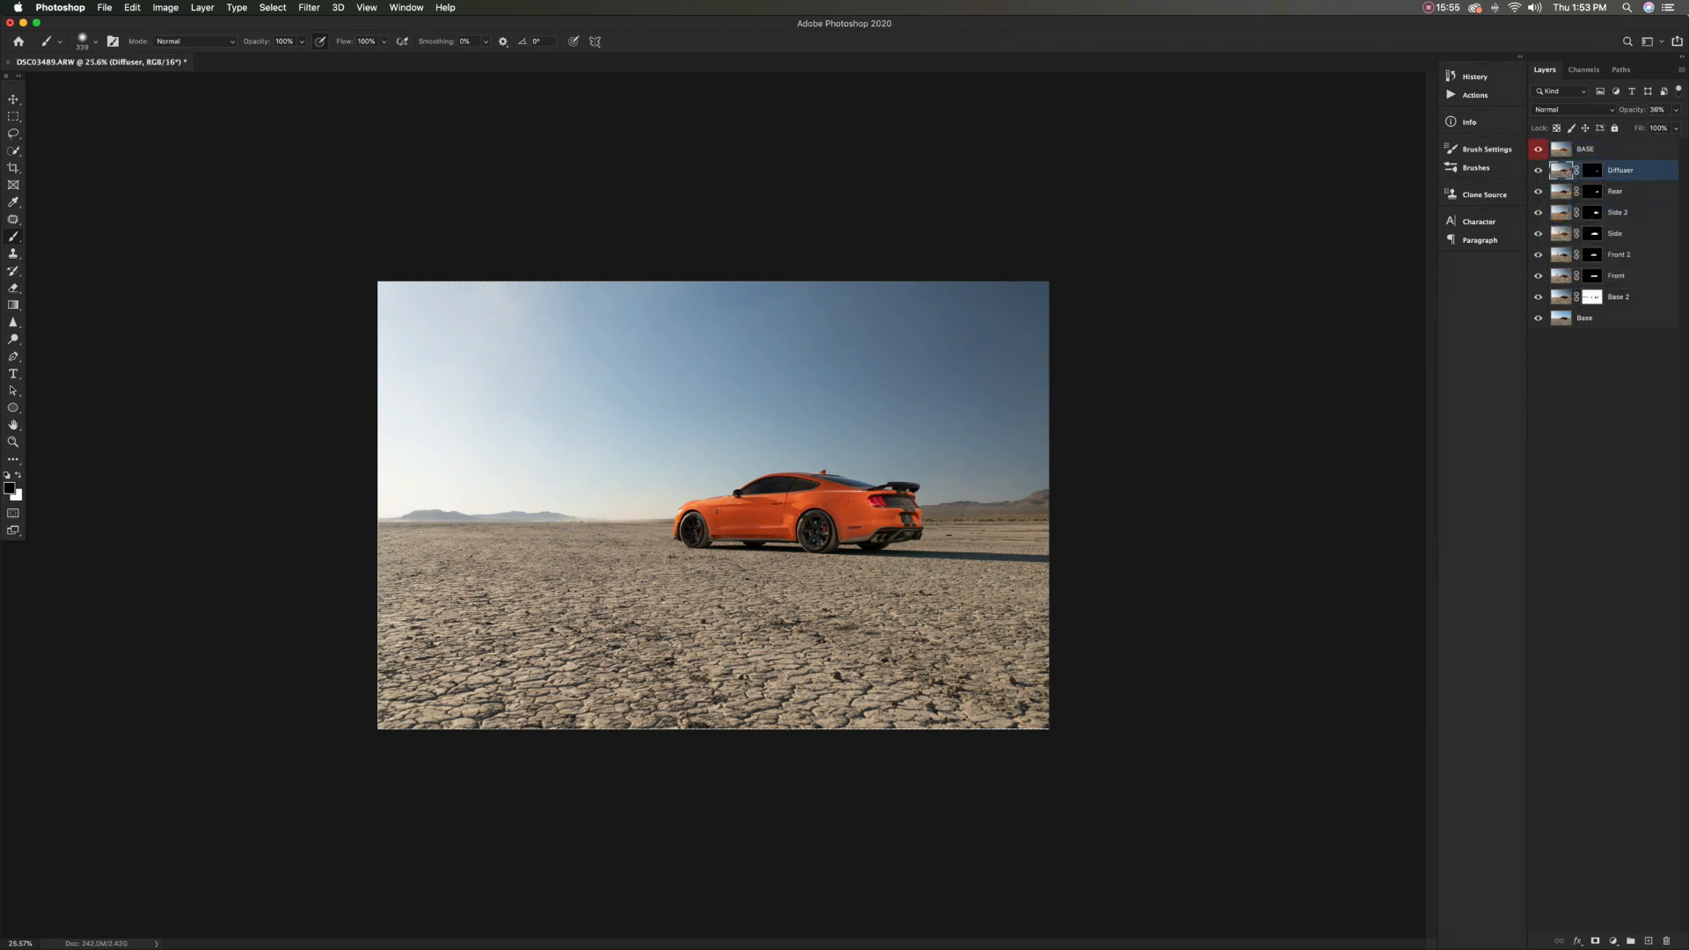
{"action": "left_click", "coordinate": [1584, 317], "text": "shift"}
{"action": "right_click", "coordinate": [1627, 254]}
{"action": "left_click", "coordinate": [1500, 338]}
{"action": "type", "text": "Lighting"}
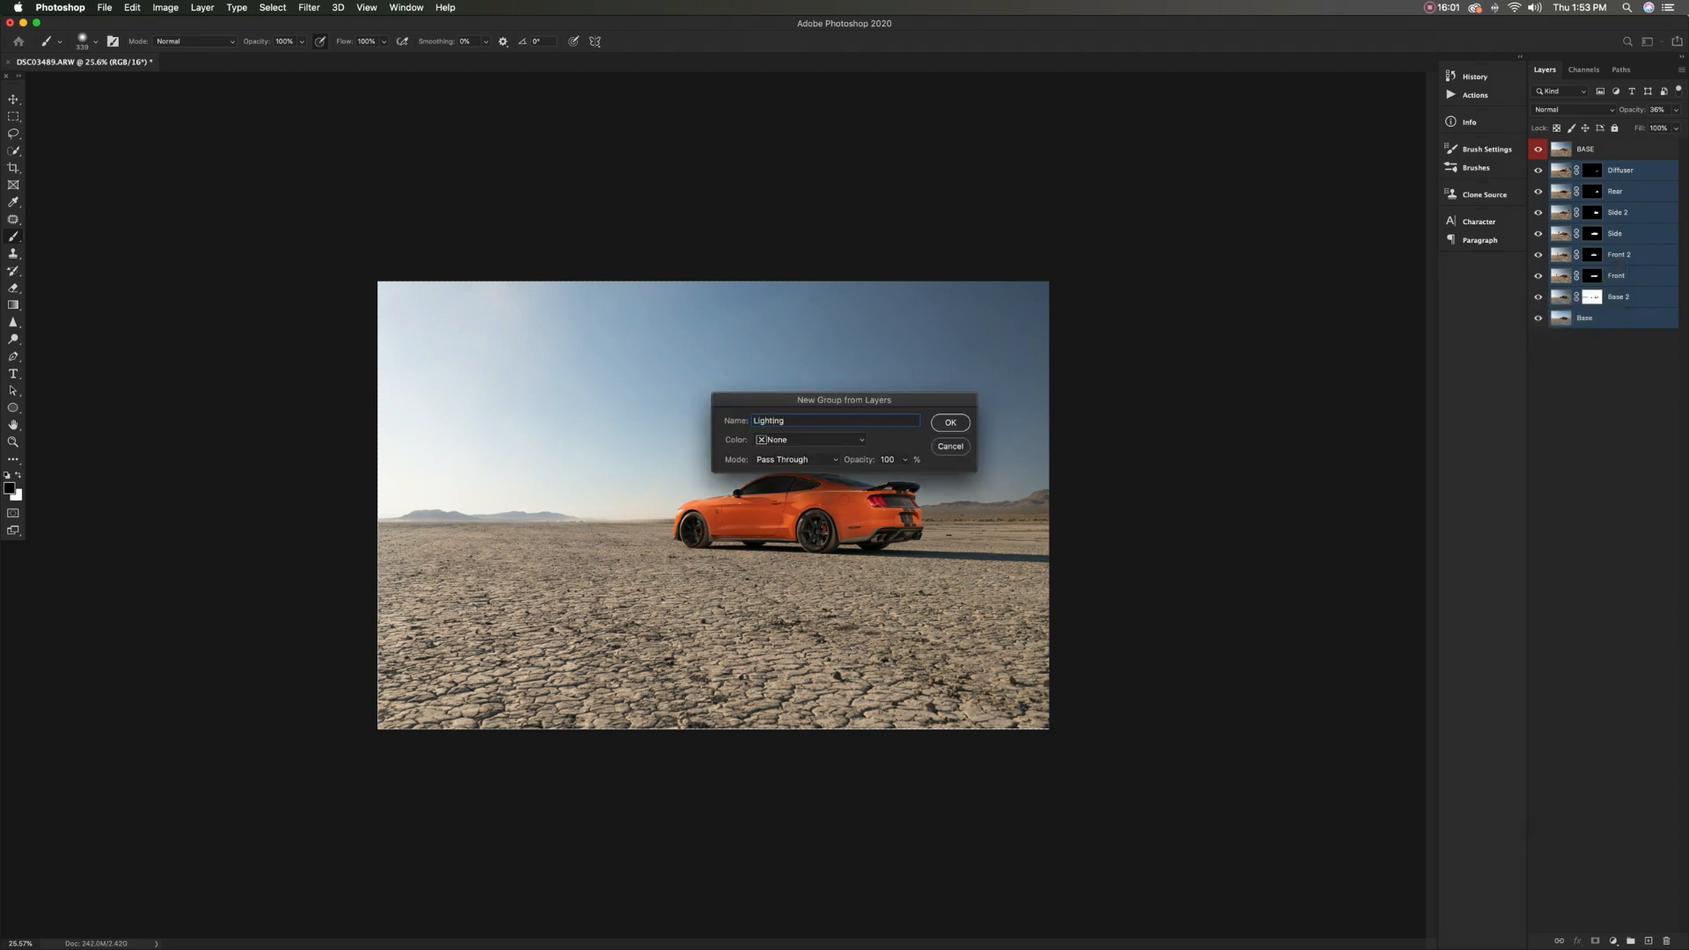
{"action": "left_click", "coordinate": [810, 439]}
{"action": "left_click", "coordinate": [782, 518]}
{"action": "key", "text": "Return"}
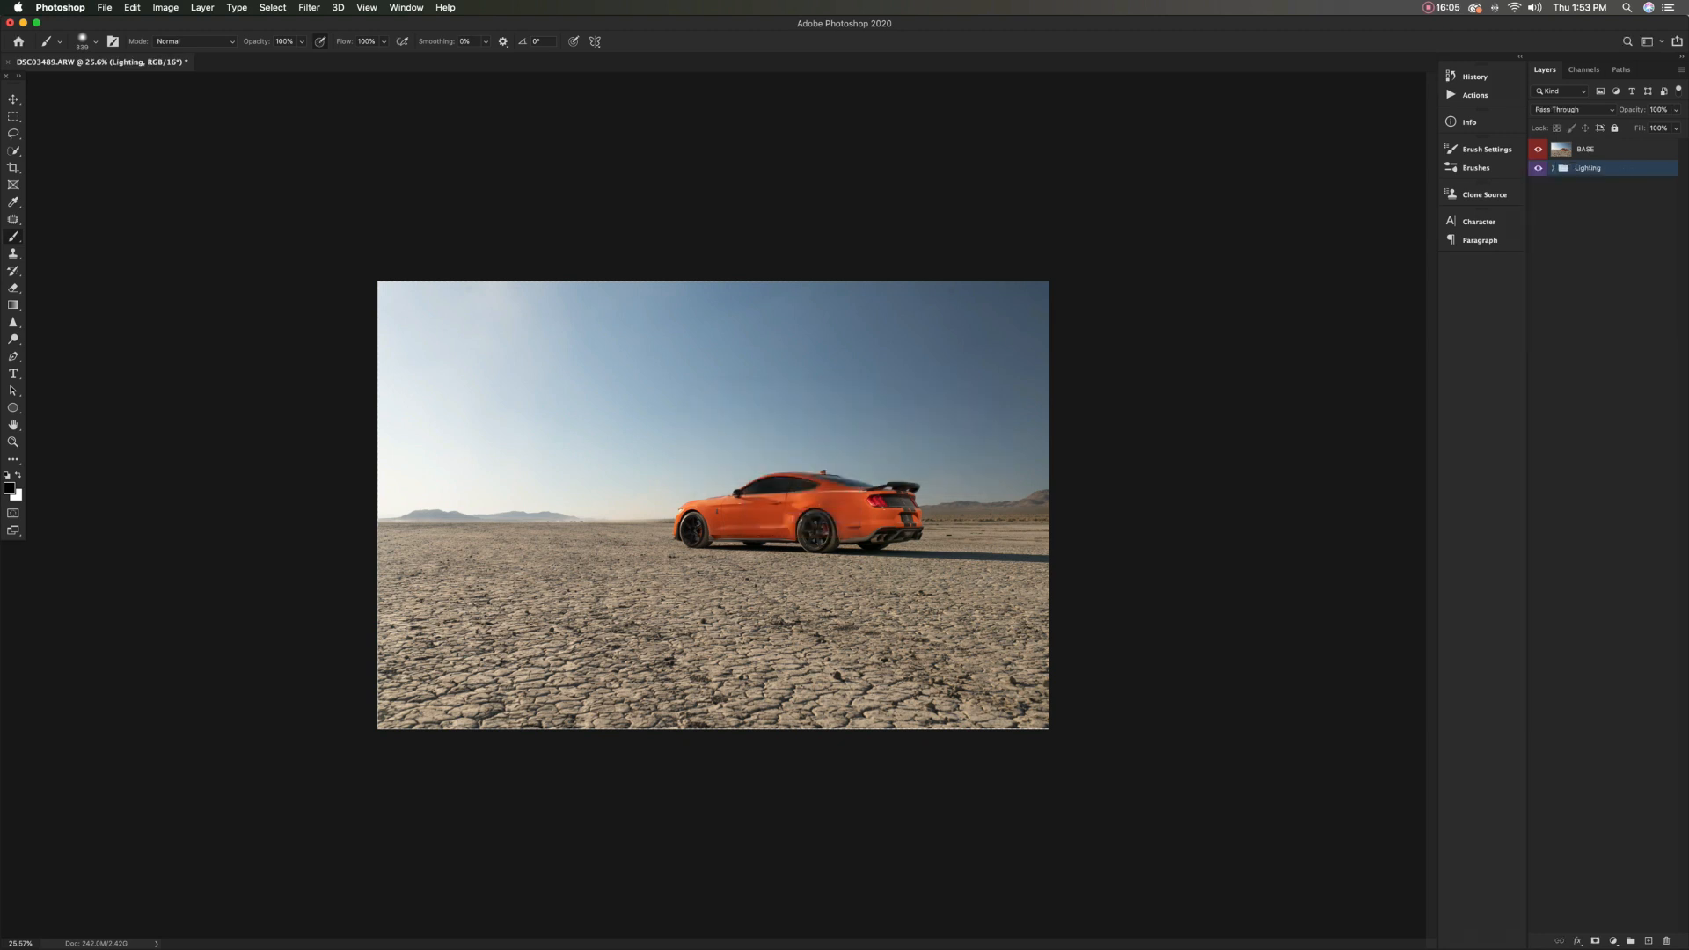
Select the BASE layer and review the layers contained in the Lighting group
{"action": "left_click", "coordinate": [1610, 150]}
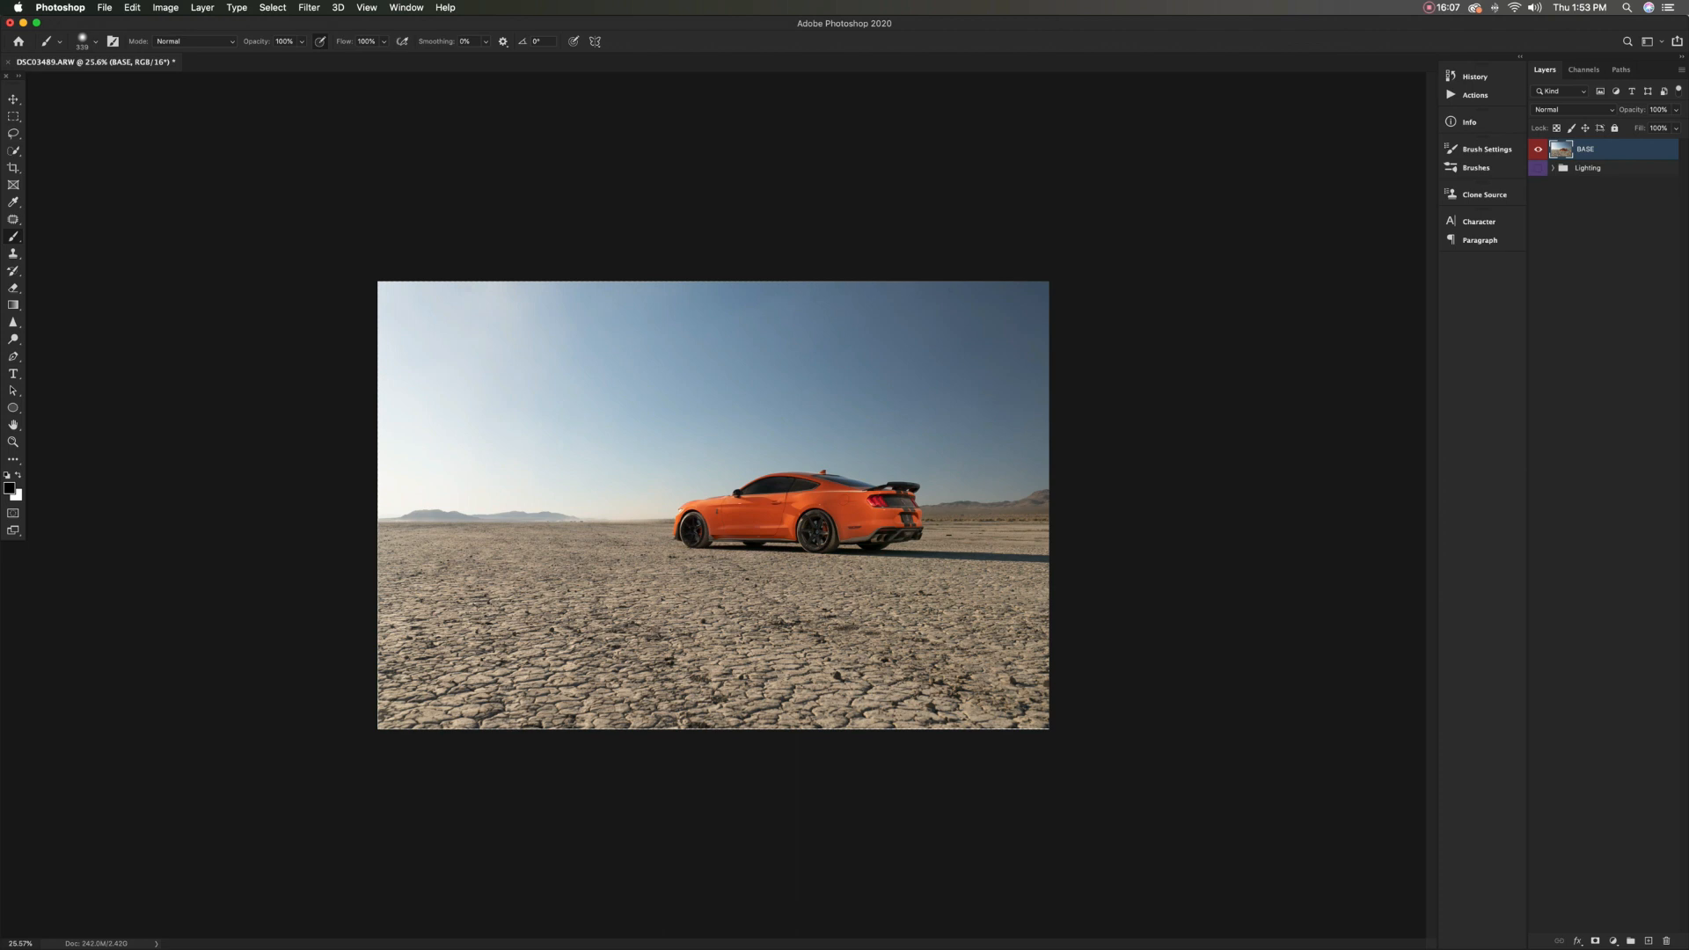
{"action": "left_click", "coordinate": [1553, 168]}
{"action": "left_click", "coordinate": [1554, 168]}
{"action": "left_click", "coordinate": [1553, 168]}
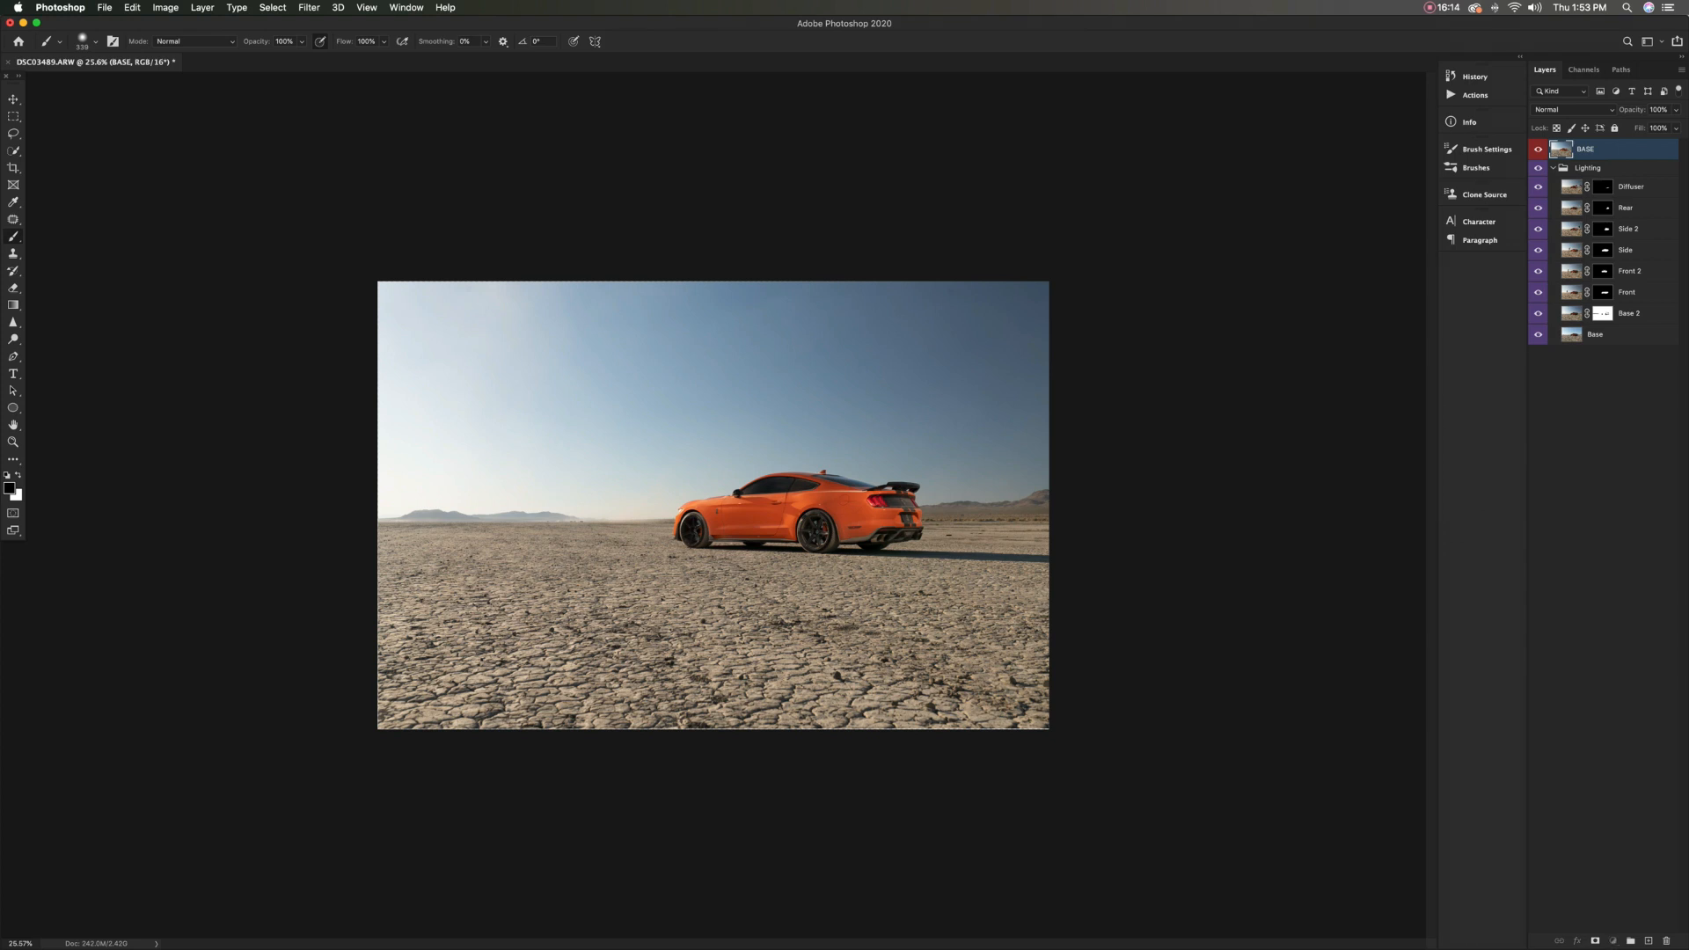
{"action": "left_click", "coordinate": [1554, 168]}
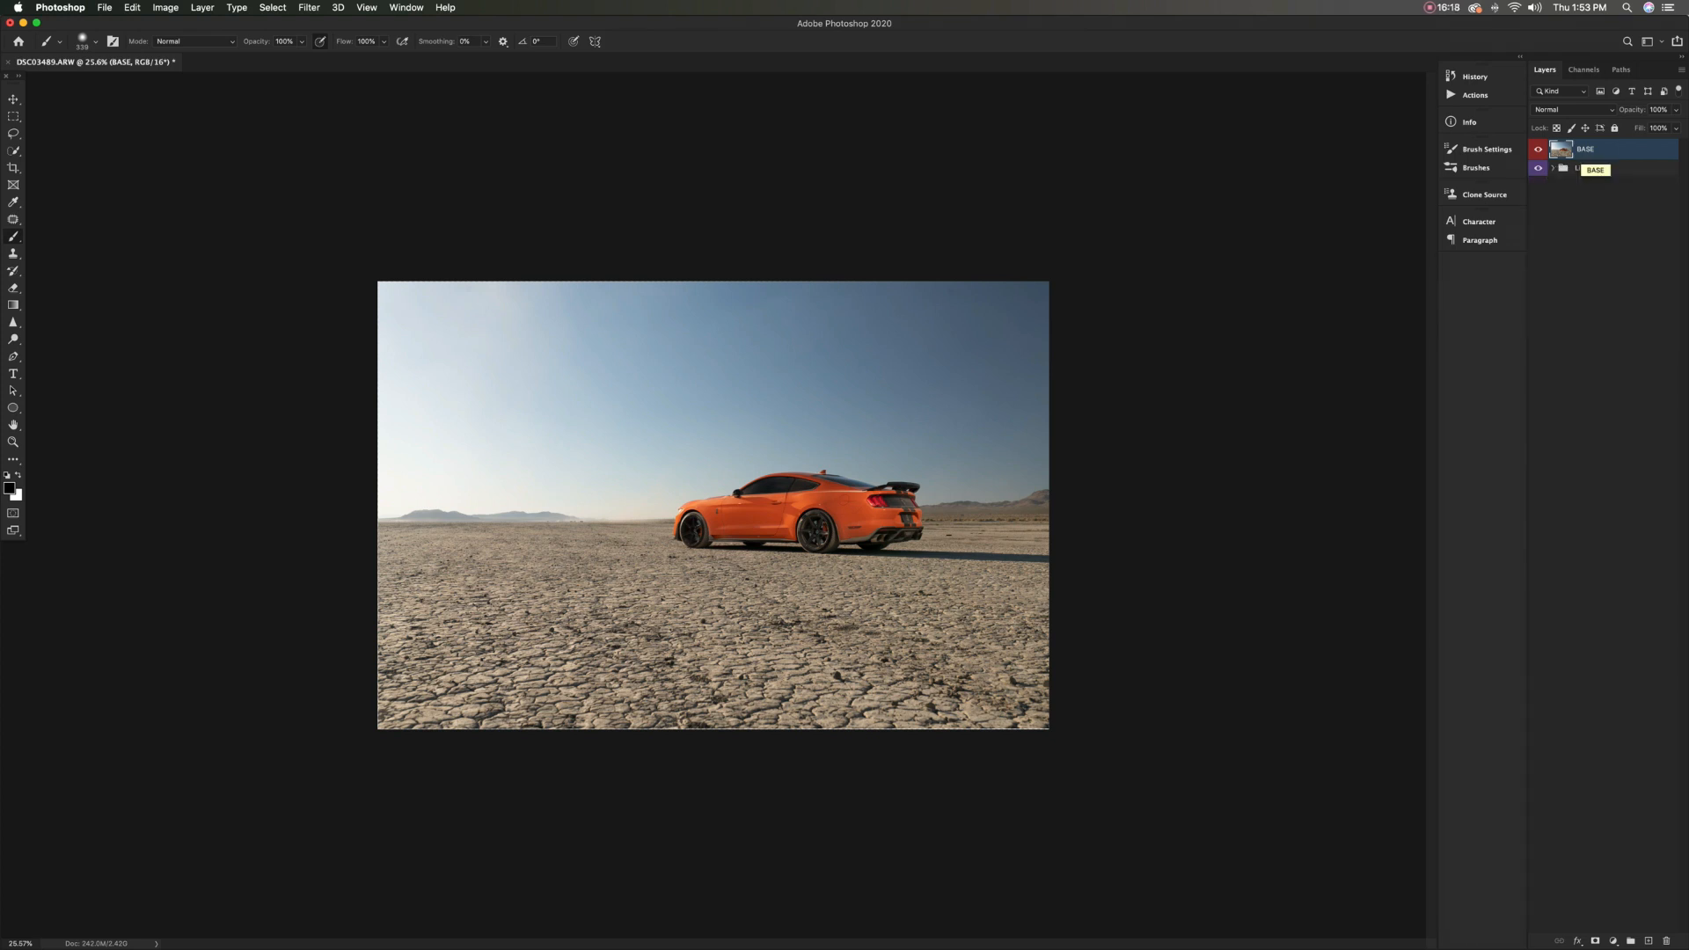
Duplicate the BASE layer, name the copy Camera Raw and give it an orange colour label
{"action": "key", "text": "super+j"}
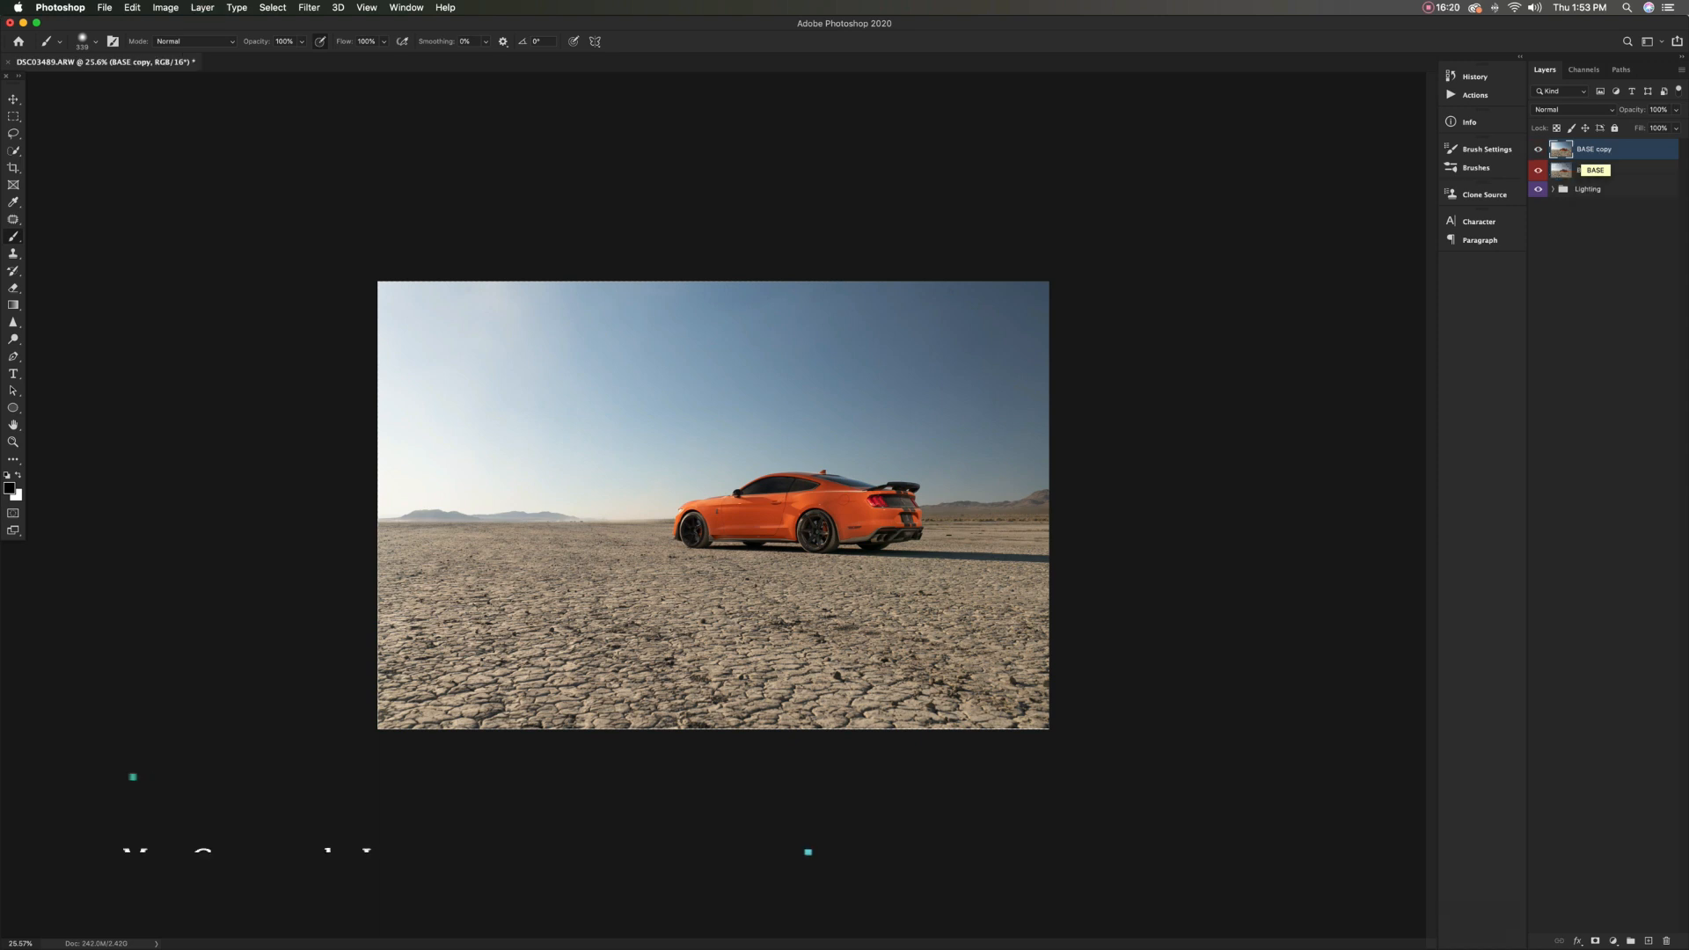
{"action": "type", "text": "Camera Raw"}
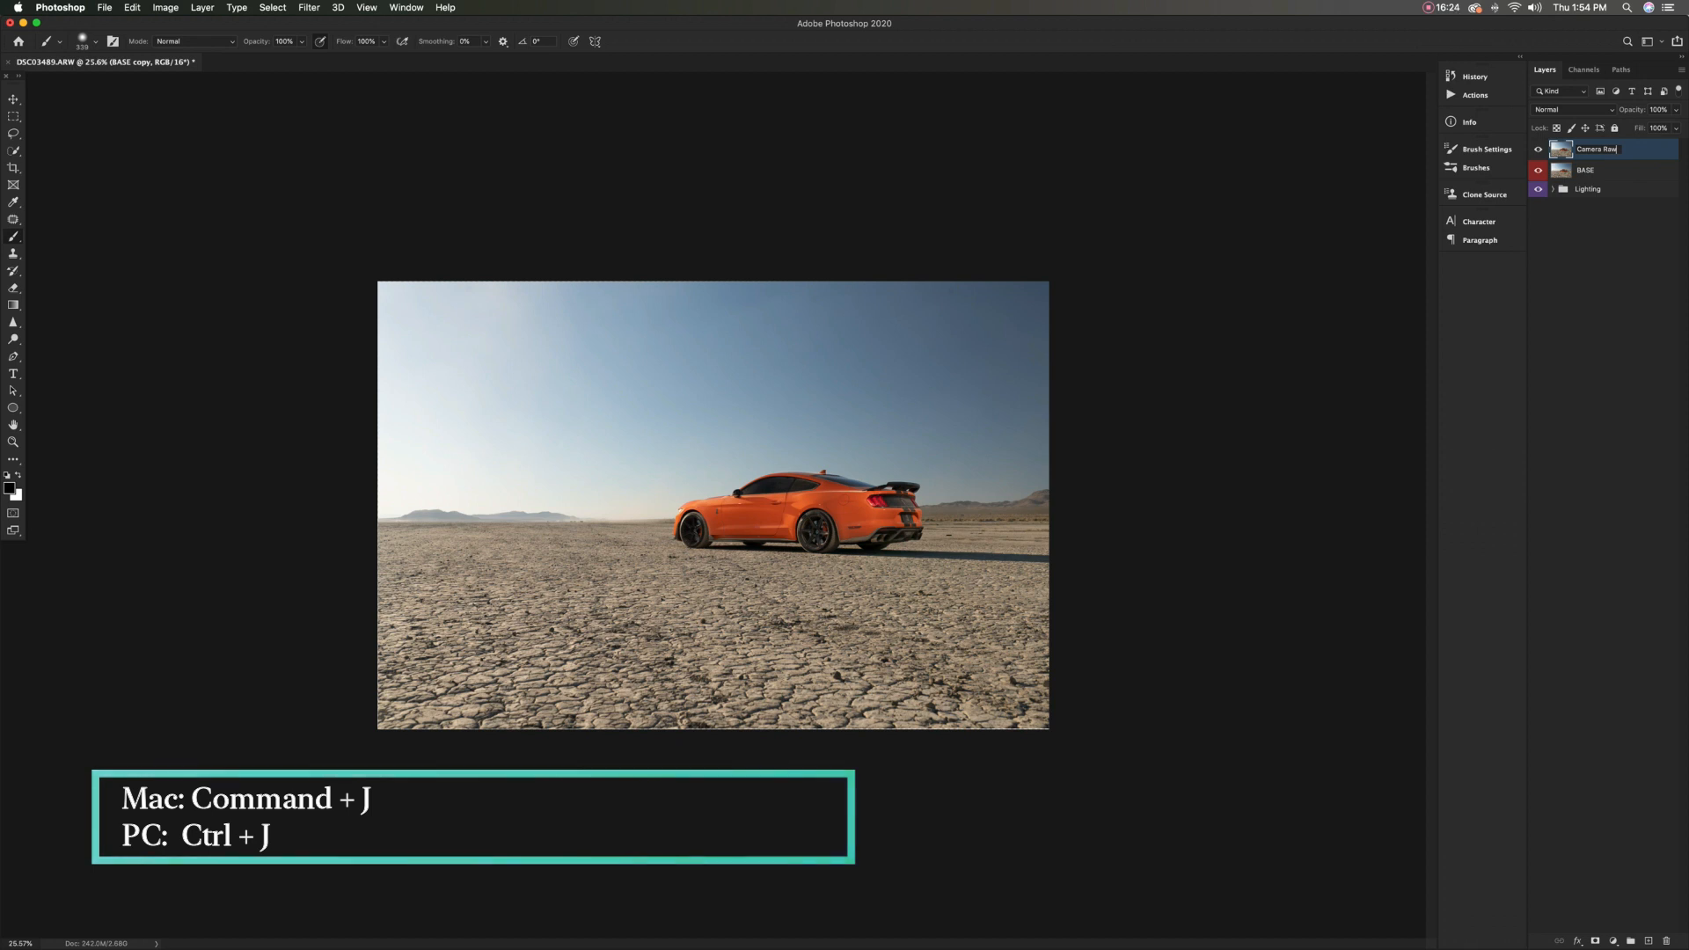
{"action": "key", "text": "Return"}
{"action": "right_click", "coordinate": [1538, 151]}
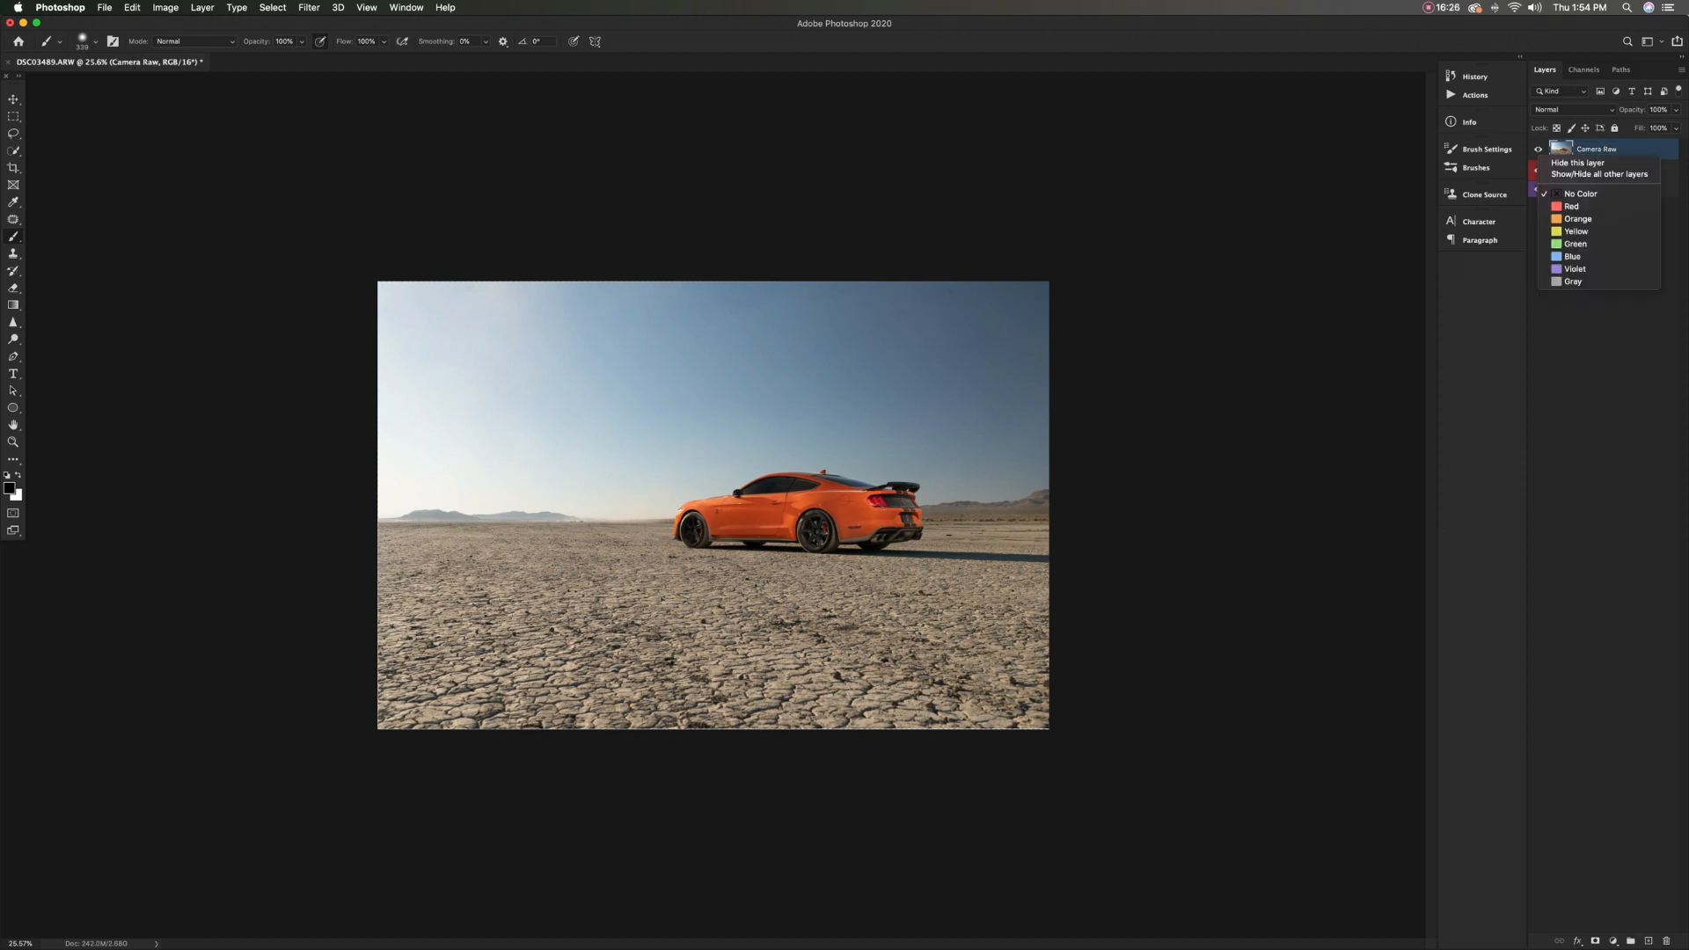
{"action": "left_click", "coordinate": [1577, 219]}
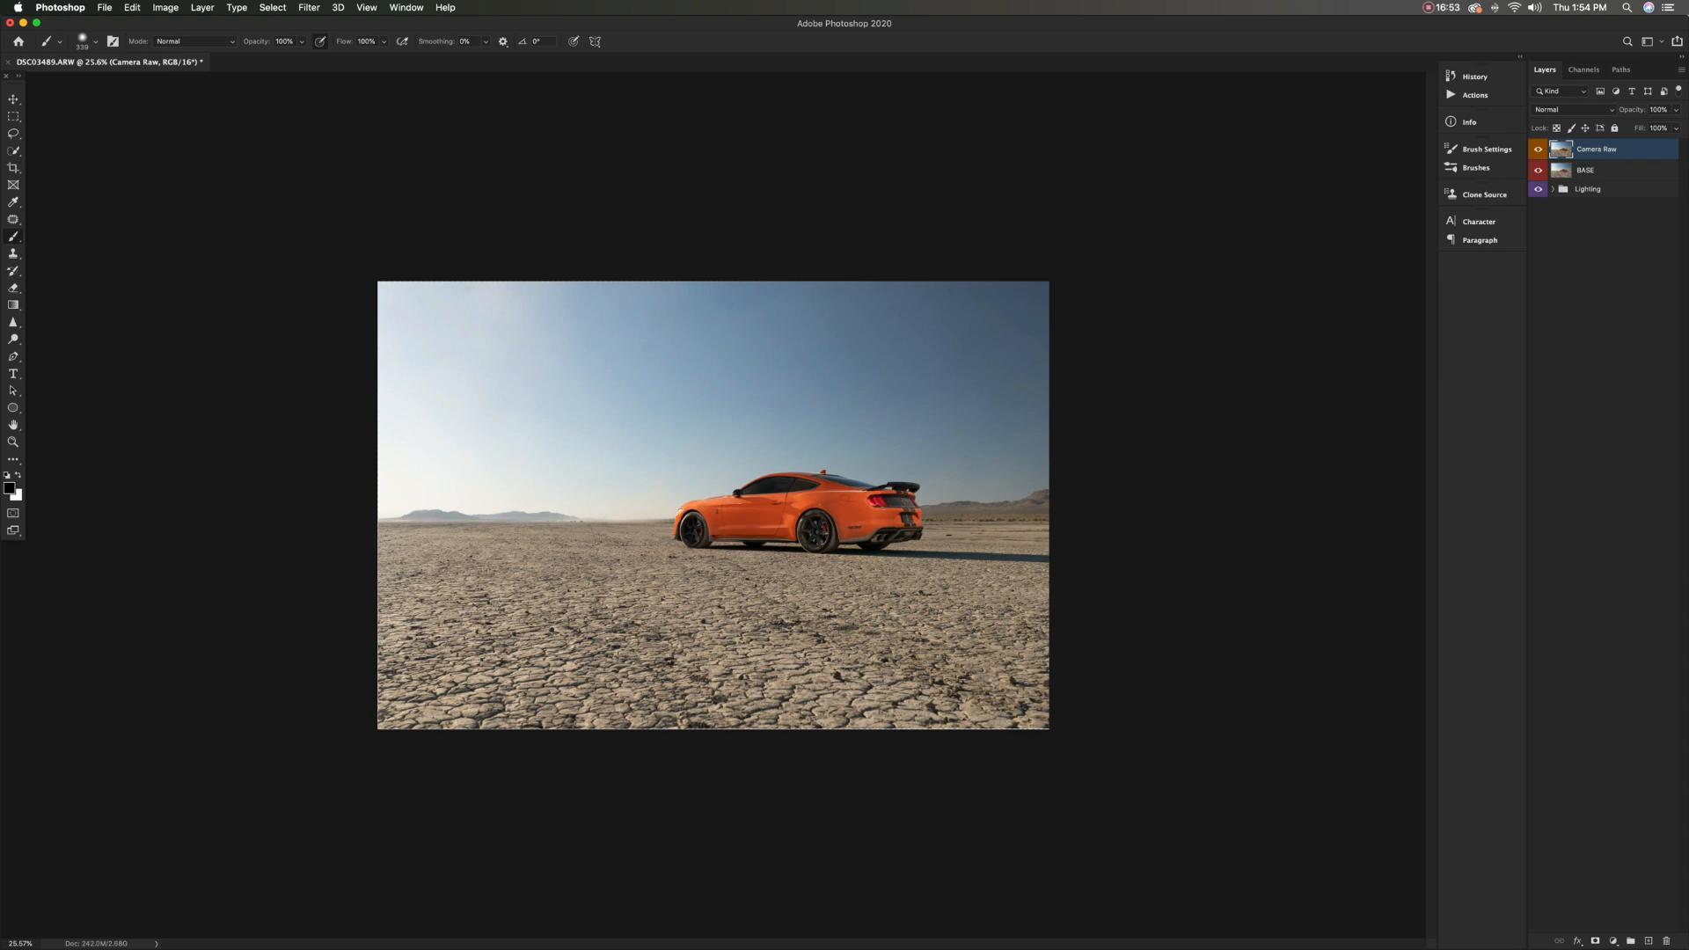
Open the Camera Raw Filter on the Camera Raw layer and show its Basic adjustments
{"action": "left_click", "coordinate": [309, 7]}
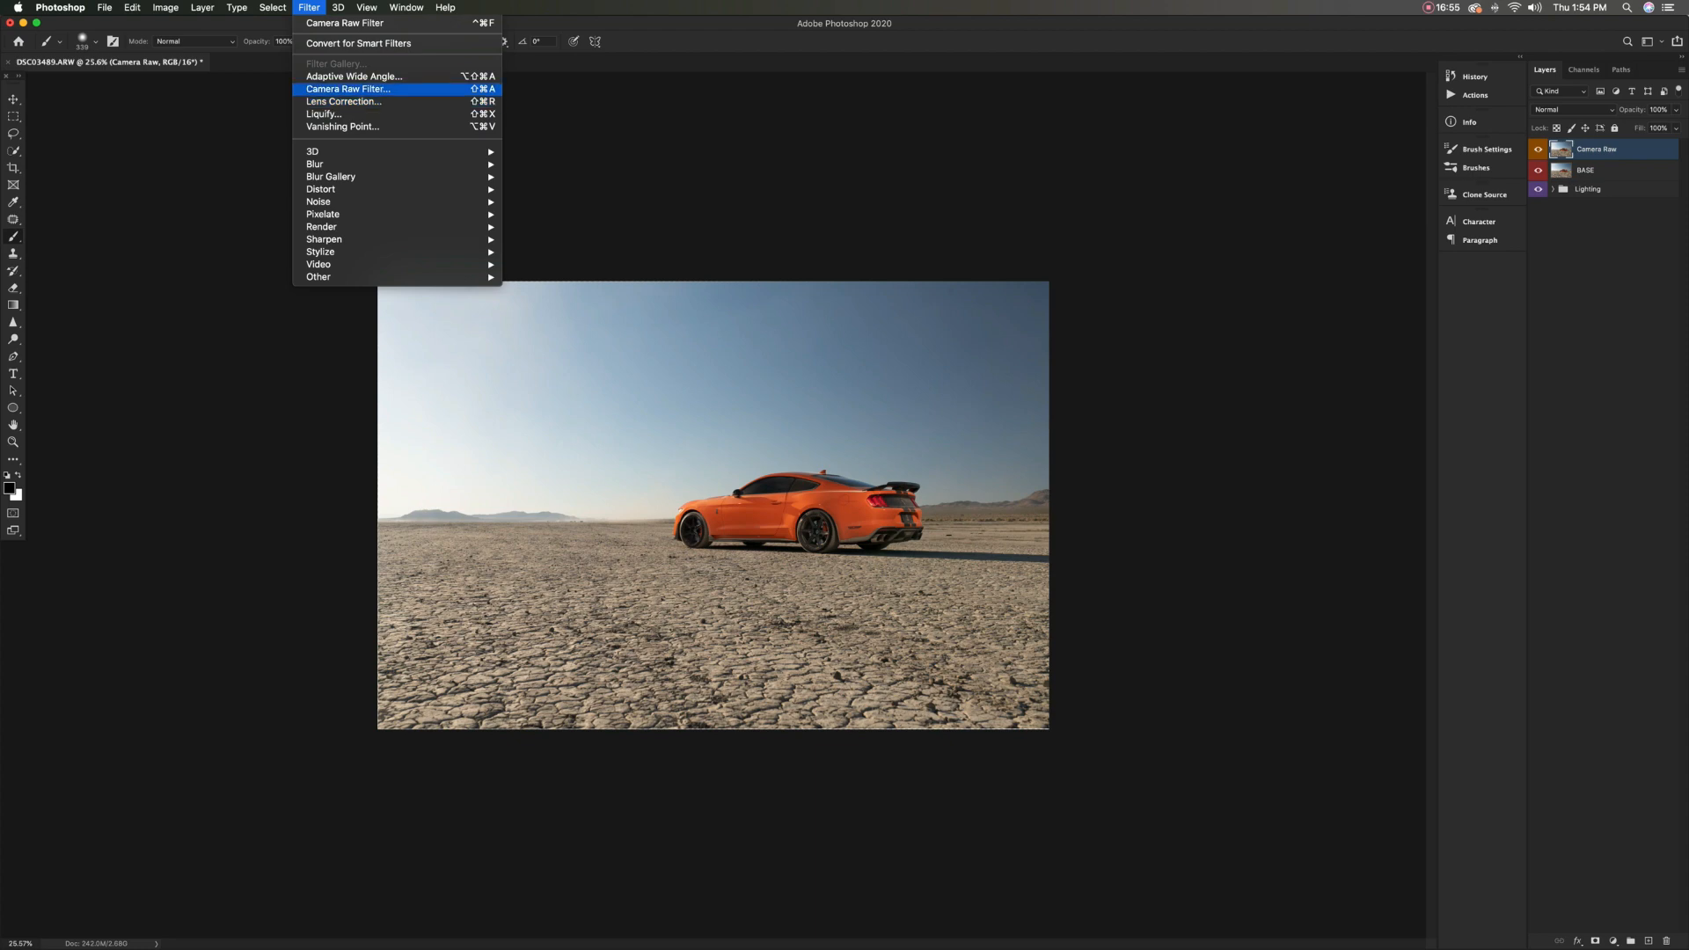
{"action": "left_click", "coordinate": [348, 89]}
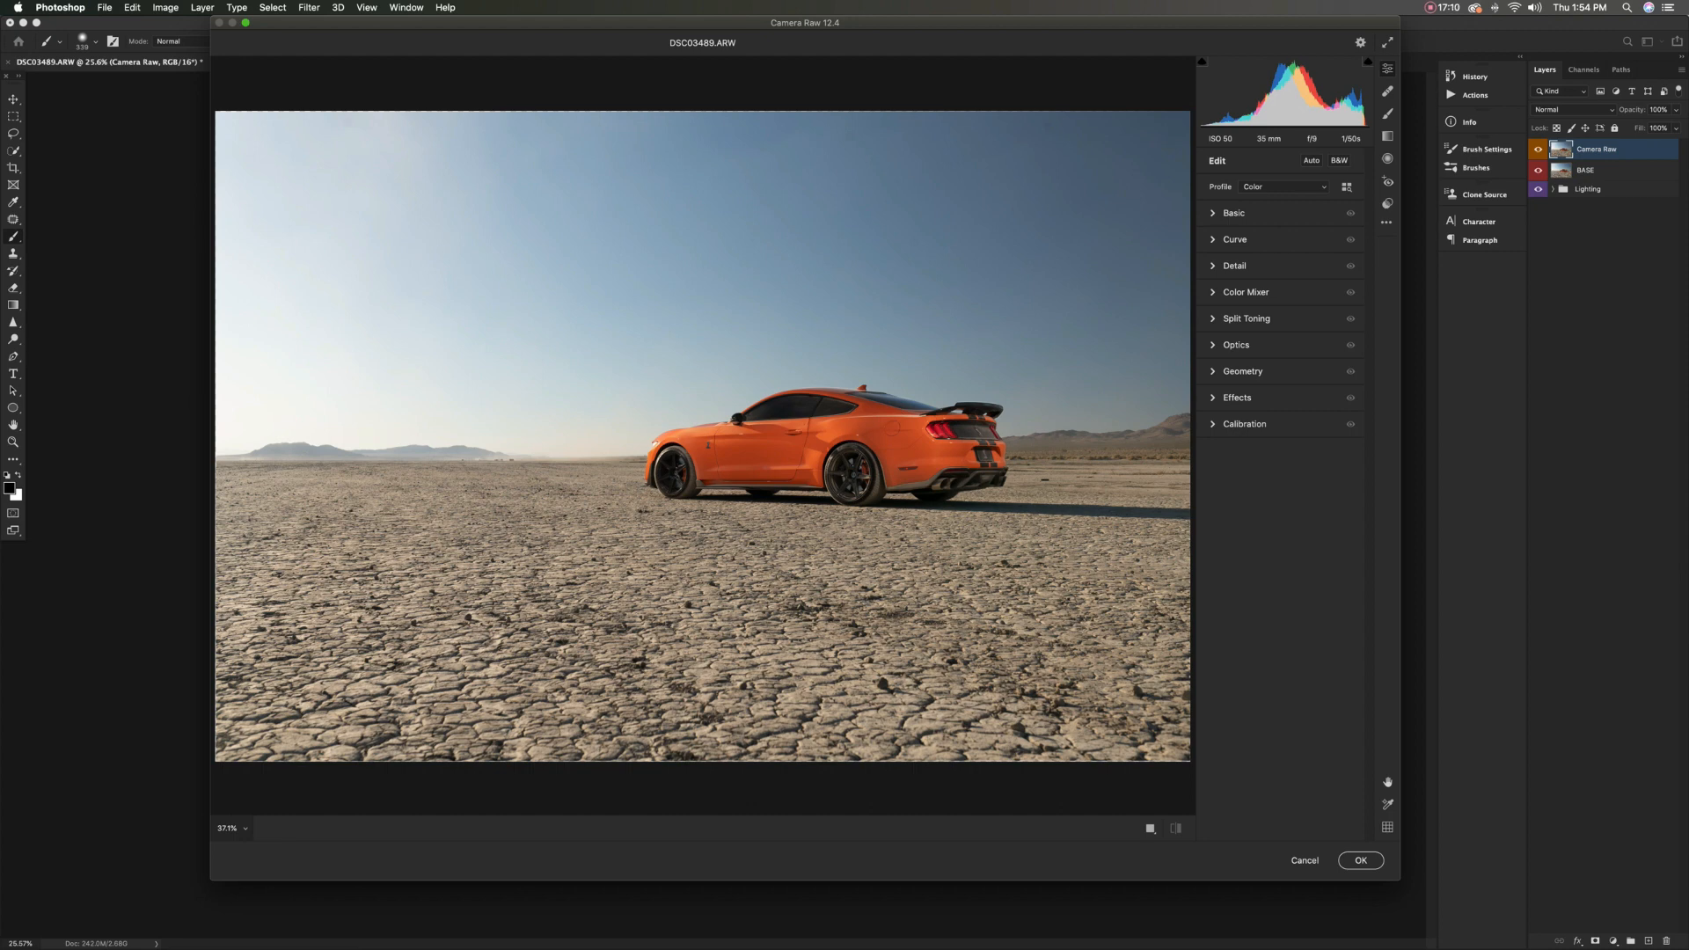
{"action": "left_click", "coordinate": [1213, 213]}
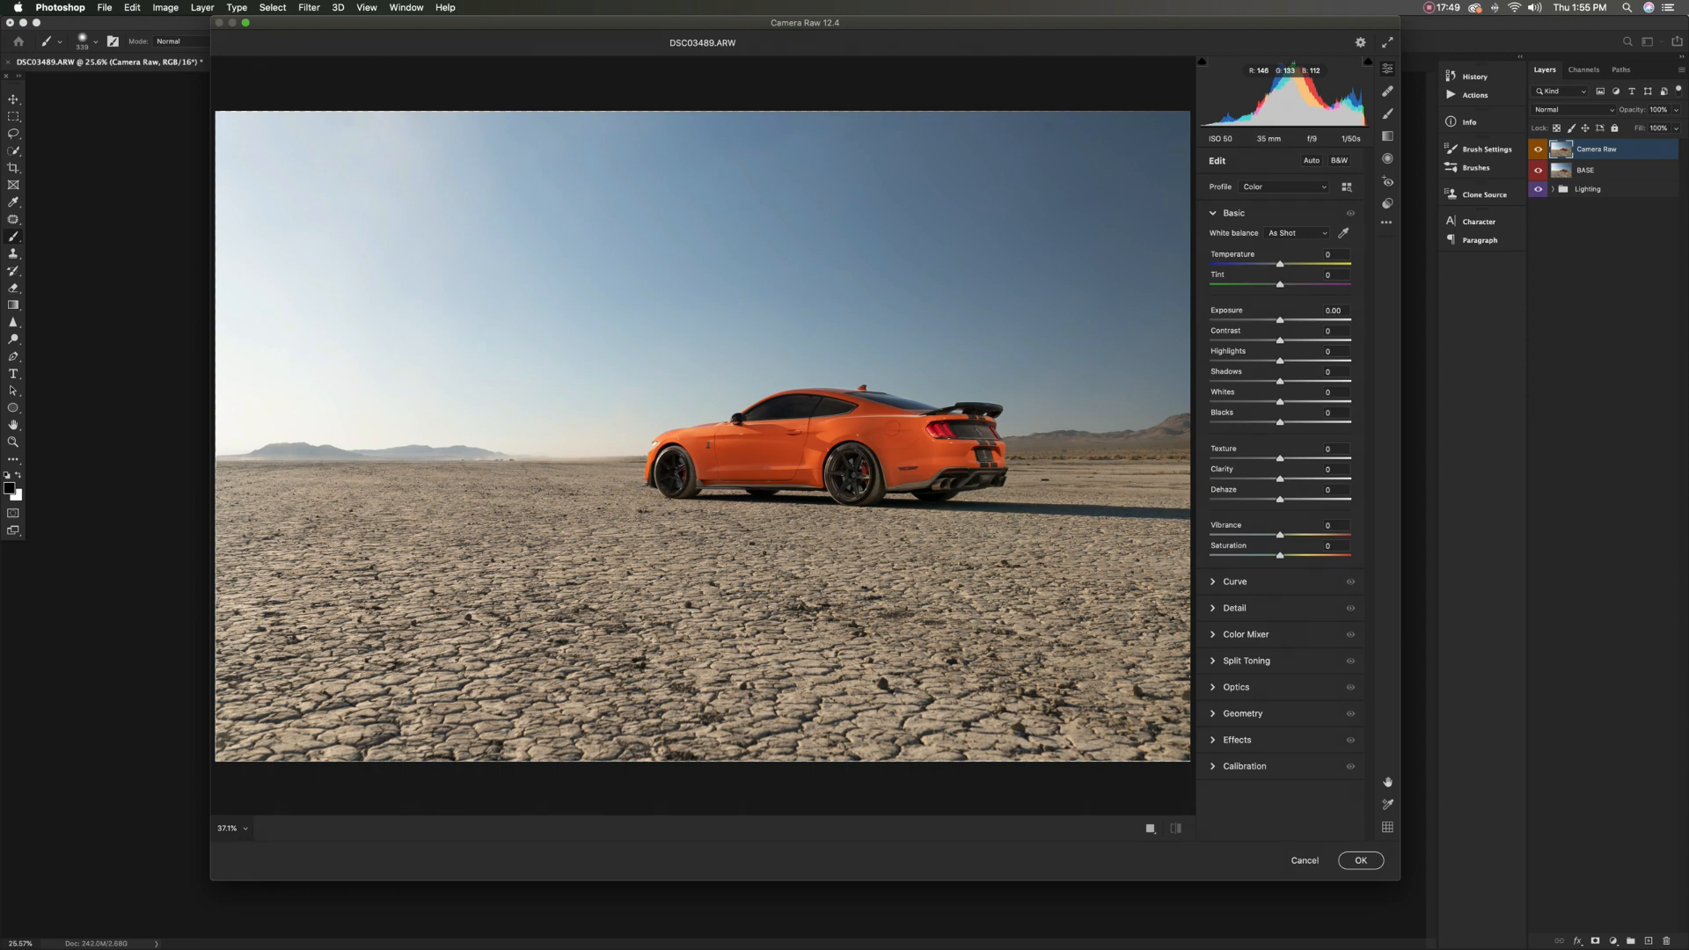
{"action": "scroll", "coordinate": [703, 436], "scroll_direction": "left", "scroll_amount": 1}
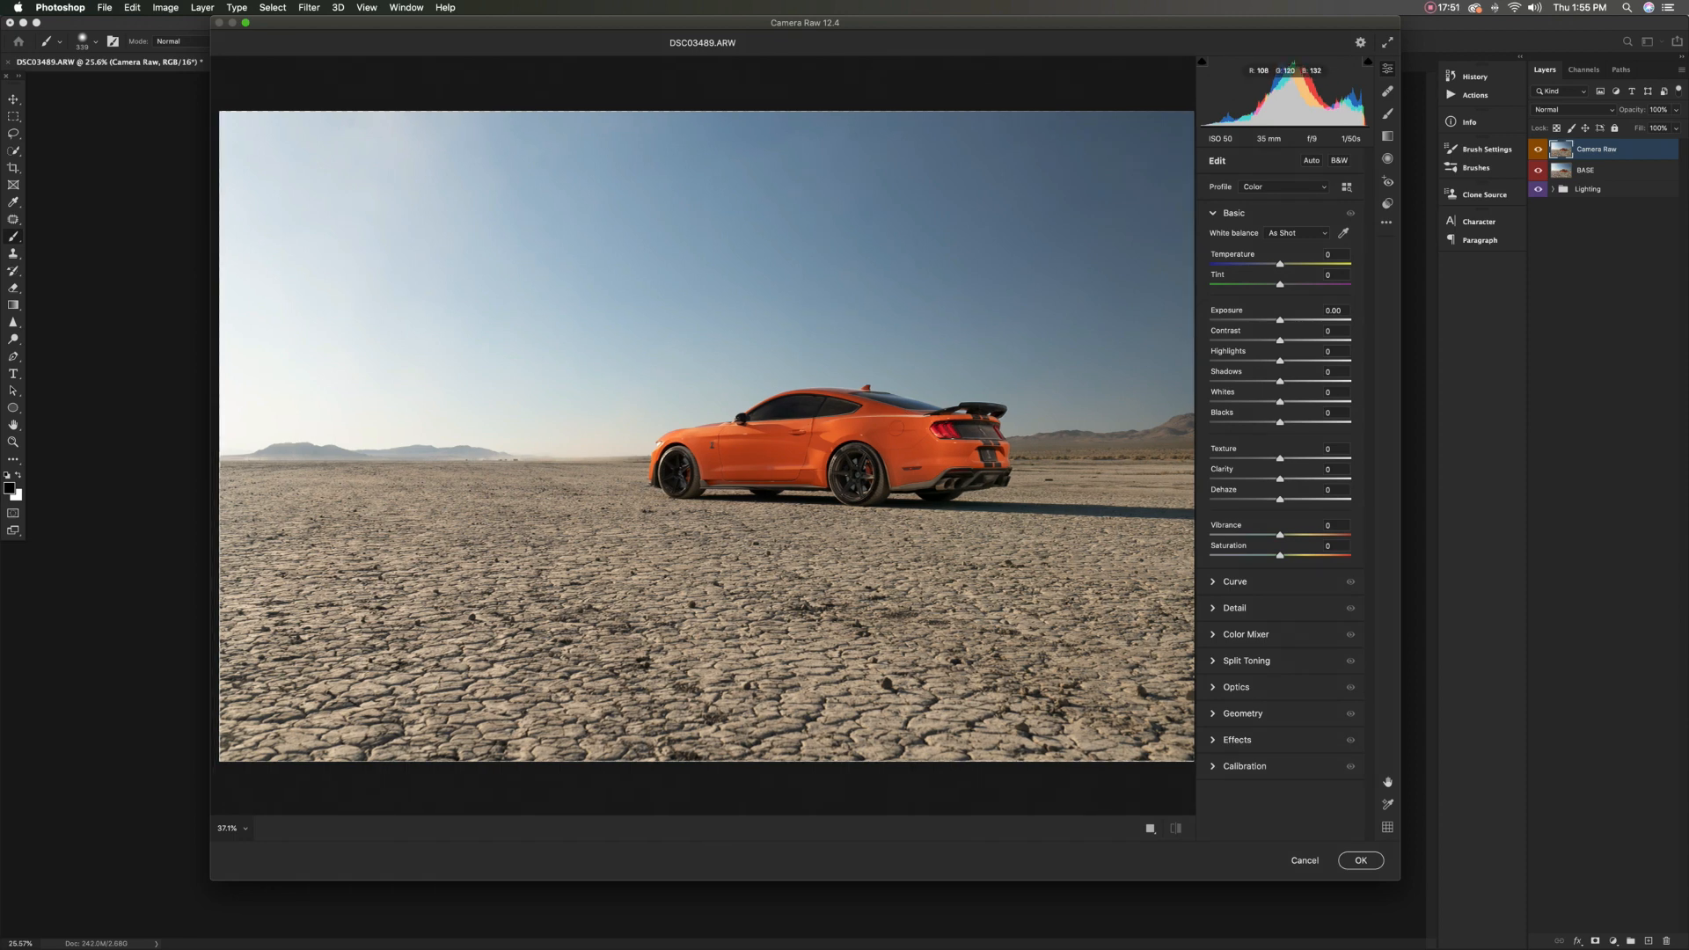
{"action": "scroll", "coordinate": [703, 437], "scroll_direction": "right", "scroll_amount": 3}
{"action": "scroll", "coordinate": [703, 436], "scroll_direction": "left", "scroll_amount": 3}
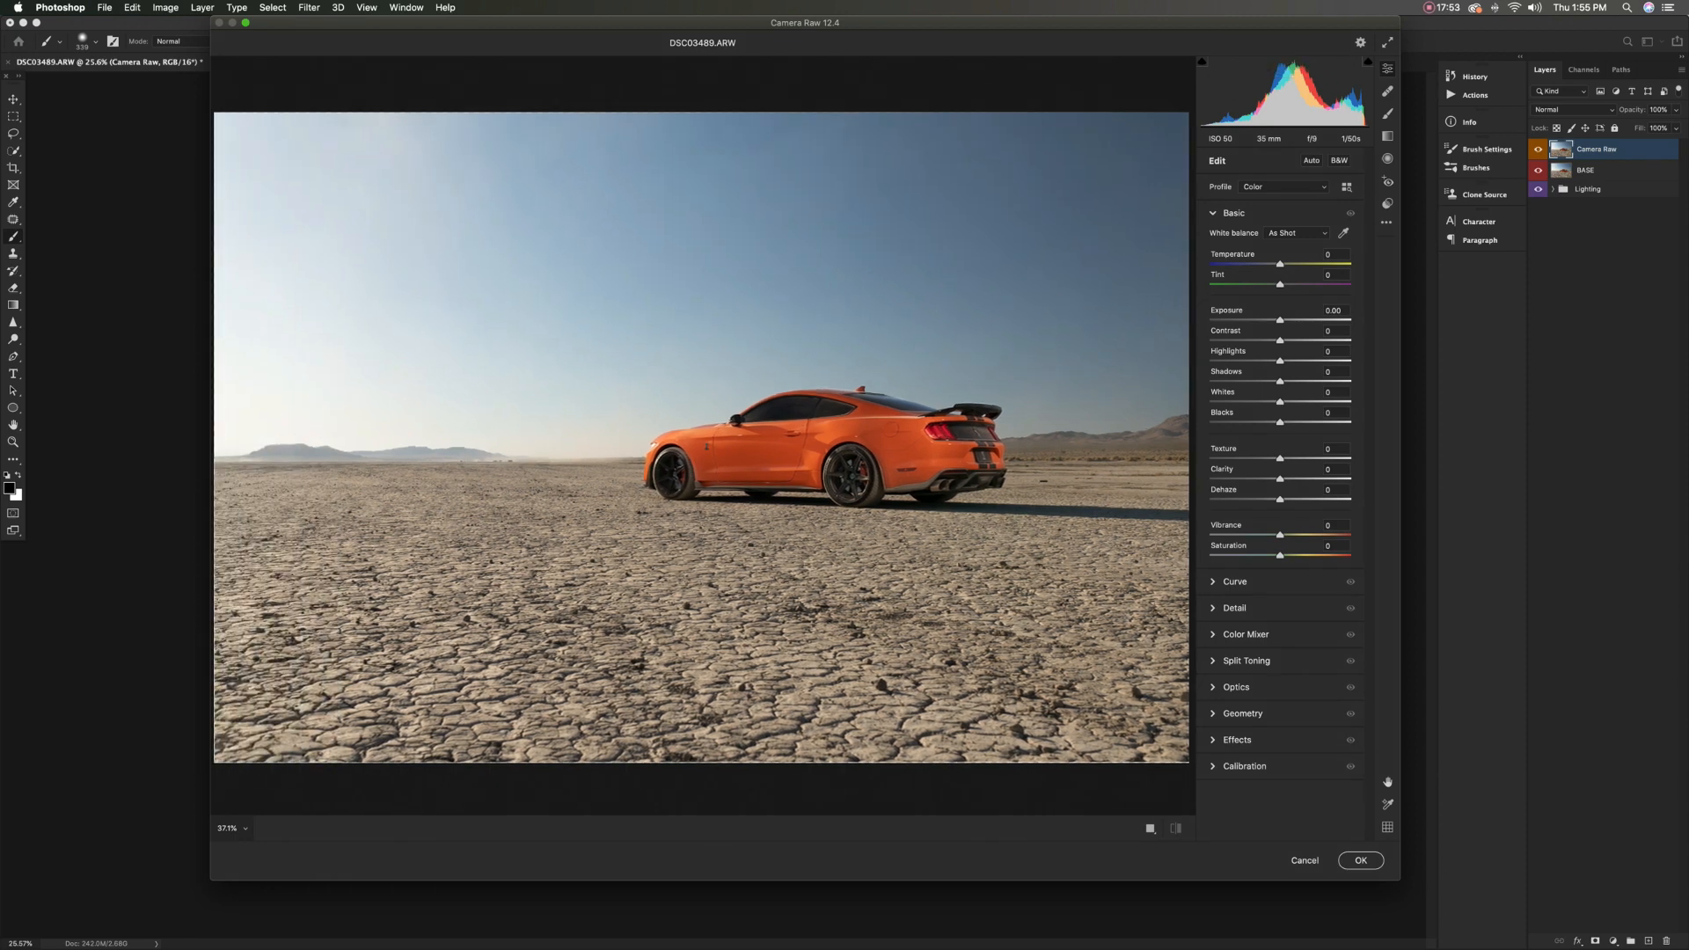
Try the Upright Level correction in the Geometry settings, and turn Upright off
{"action": "left_click", "coordinate": [1214, 213]}
{"action": "left_click", "coordinate": [1242, 371]}
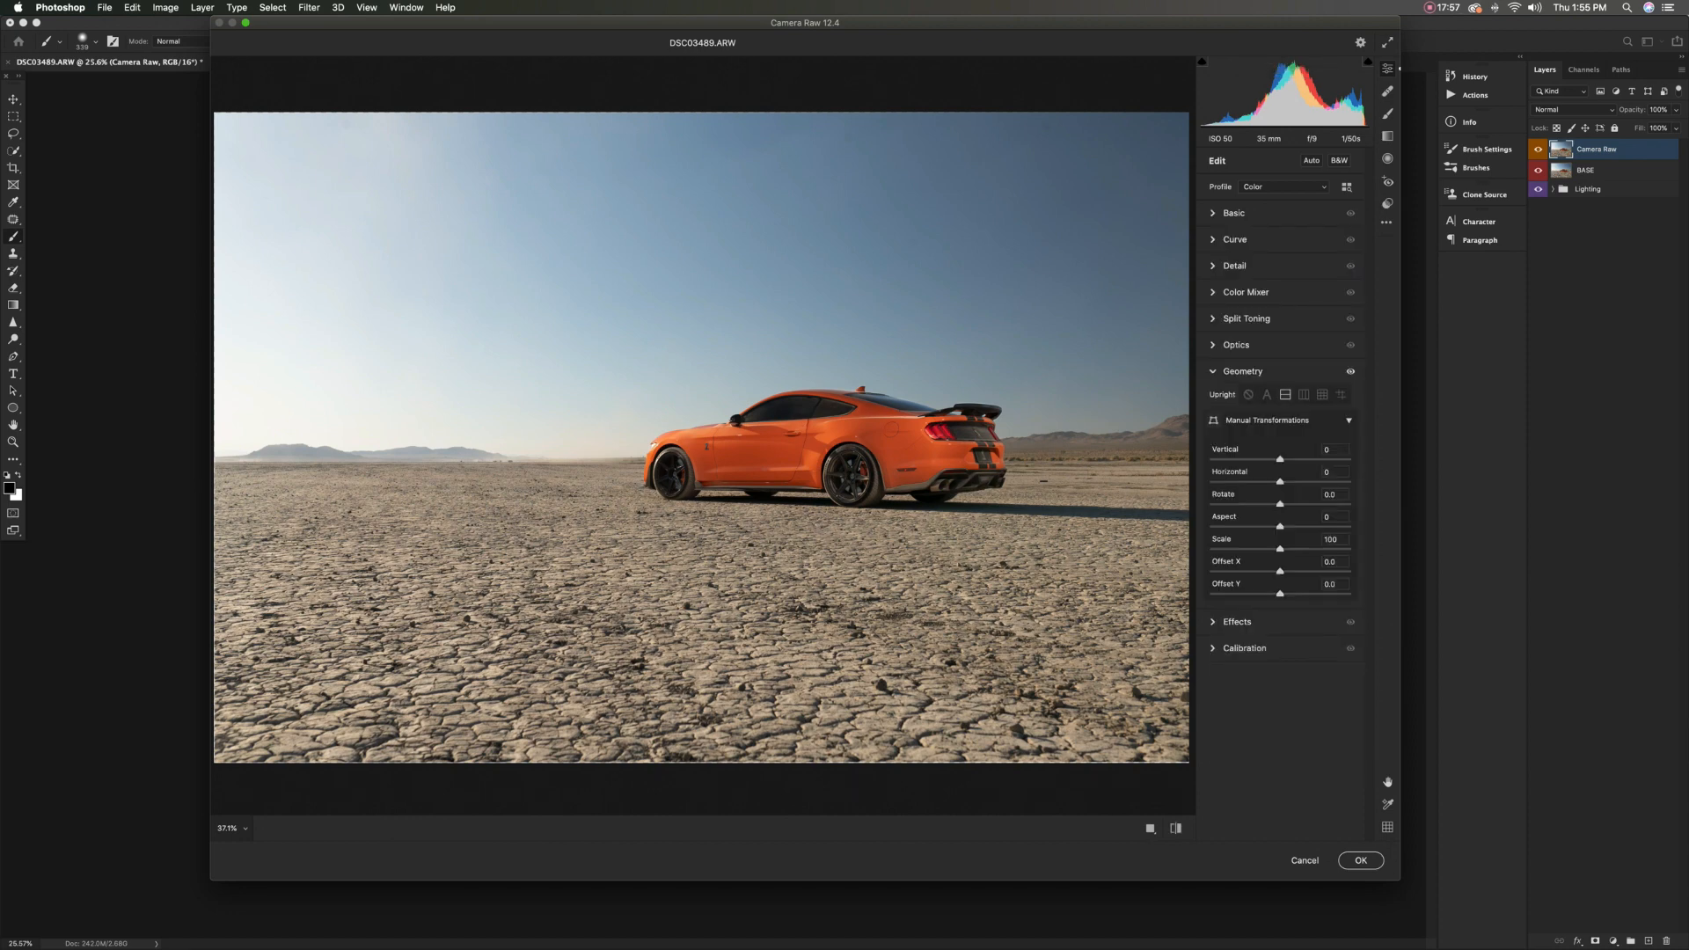
{"action": "left_click", "coordinate": [1285, 395]}
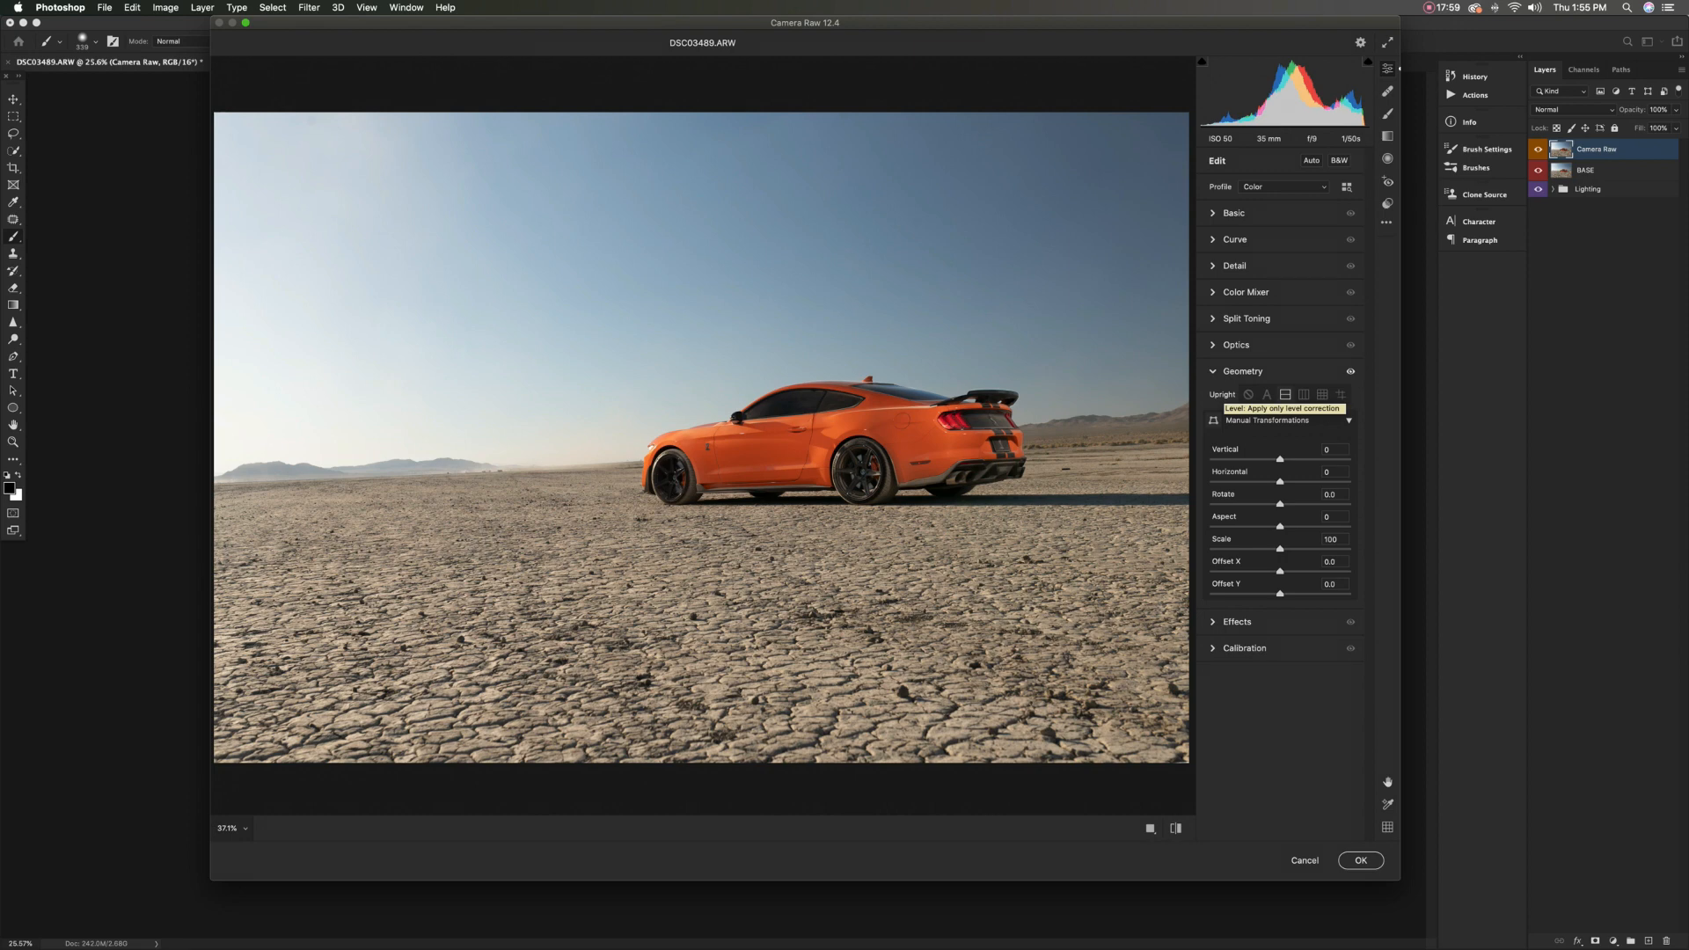
{"action": "left_click", "coordinate": [1248, 394]}
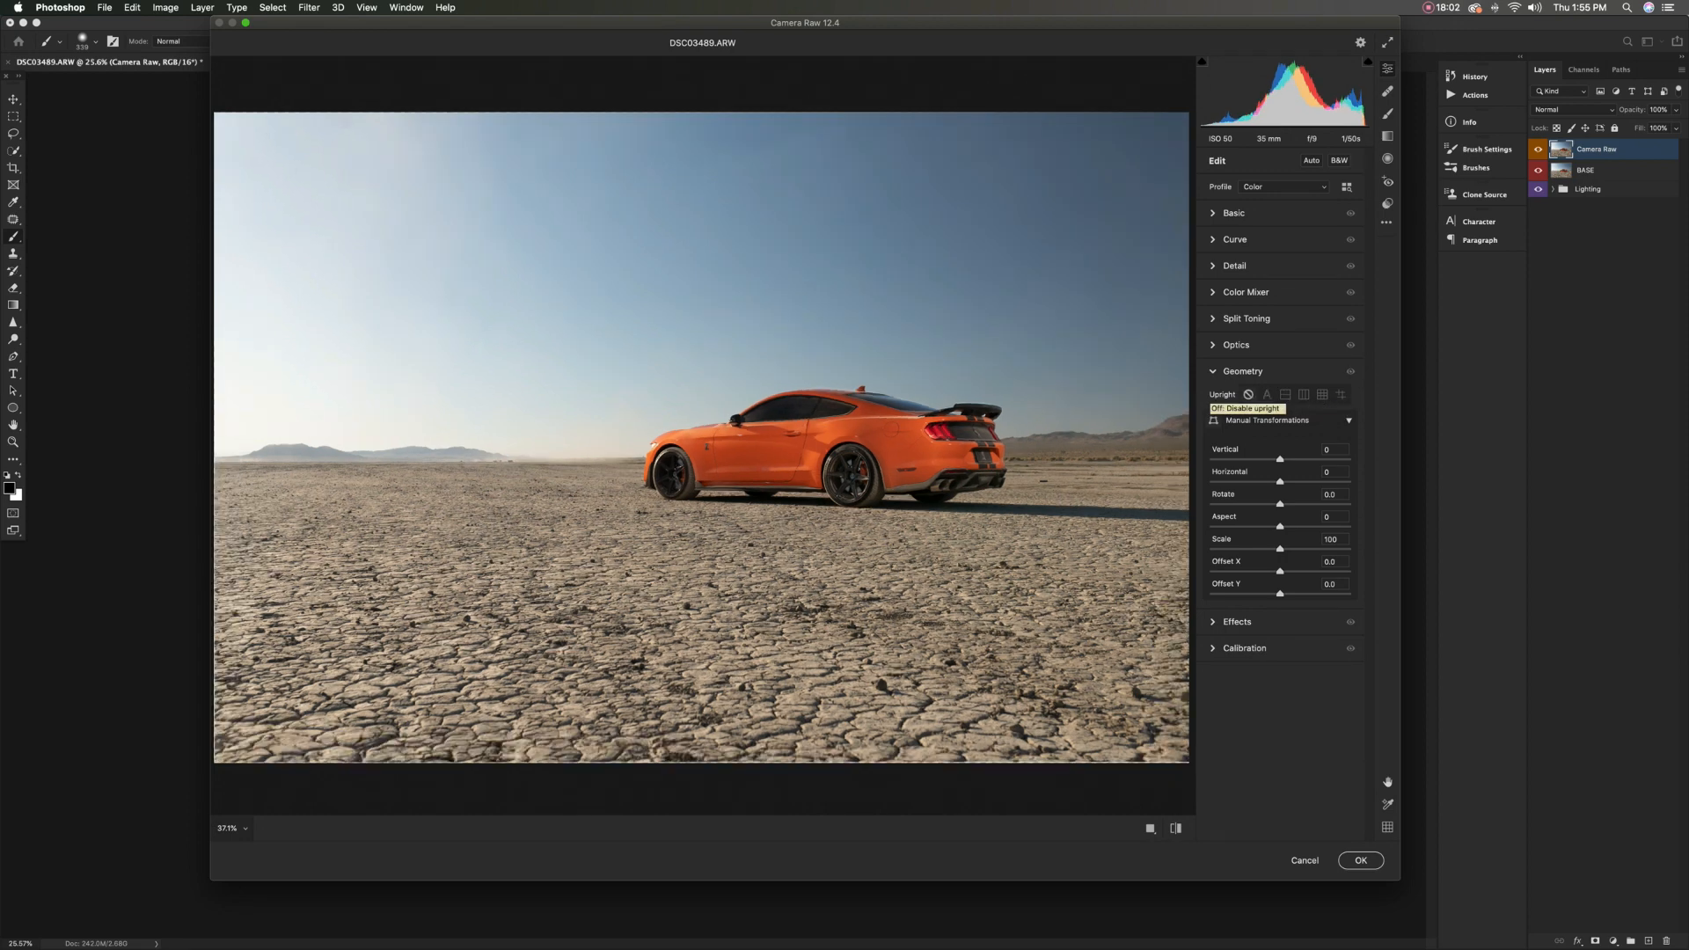
{"action": "left_click", "coordinate": [1242, 371]}
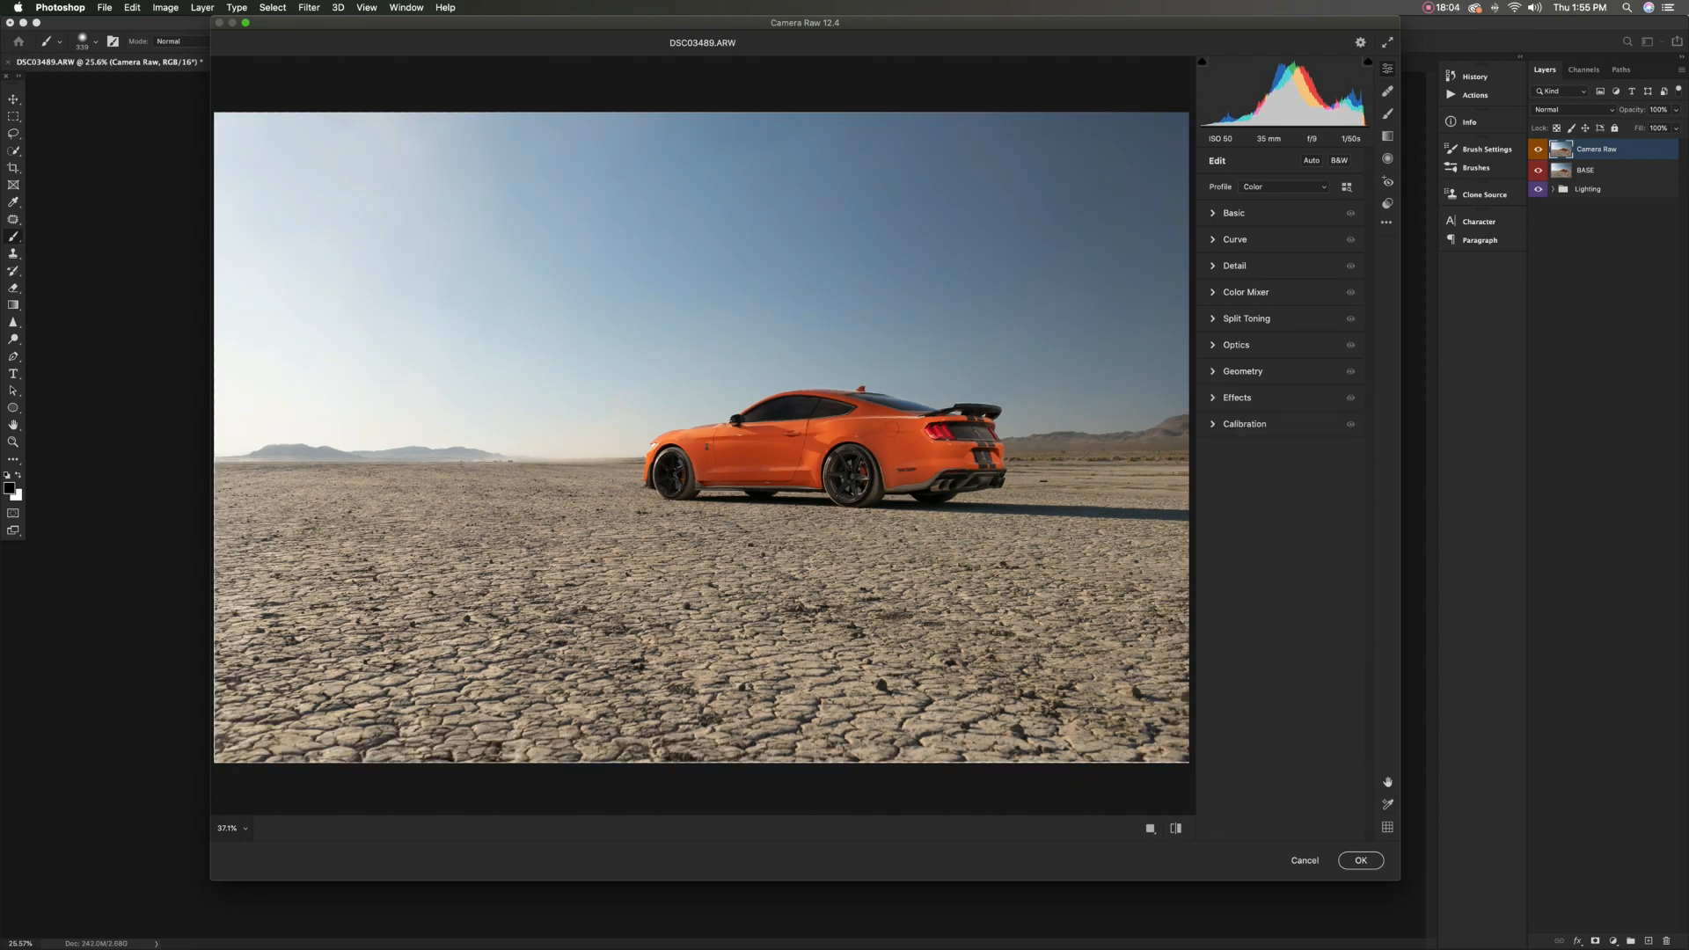
Set the Basic adjustments to Temperature -8, Tint +2, Contrast +8, Highlights -100, Shadows +8, Whites +4 and Clarity +15
{"action": "left_click", "coordinate": [1233, 213]}
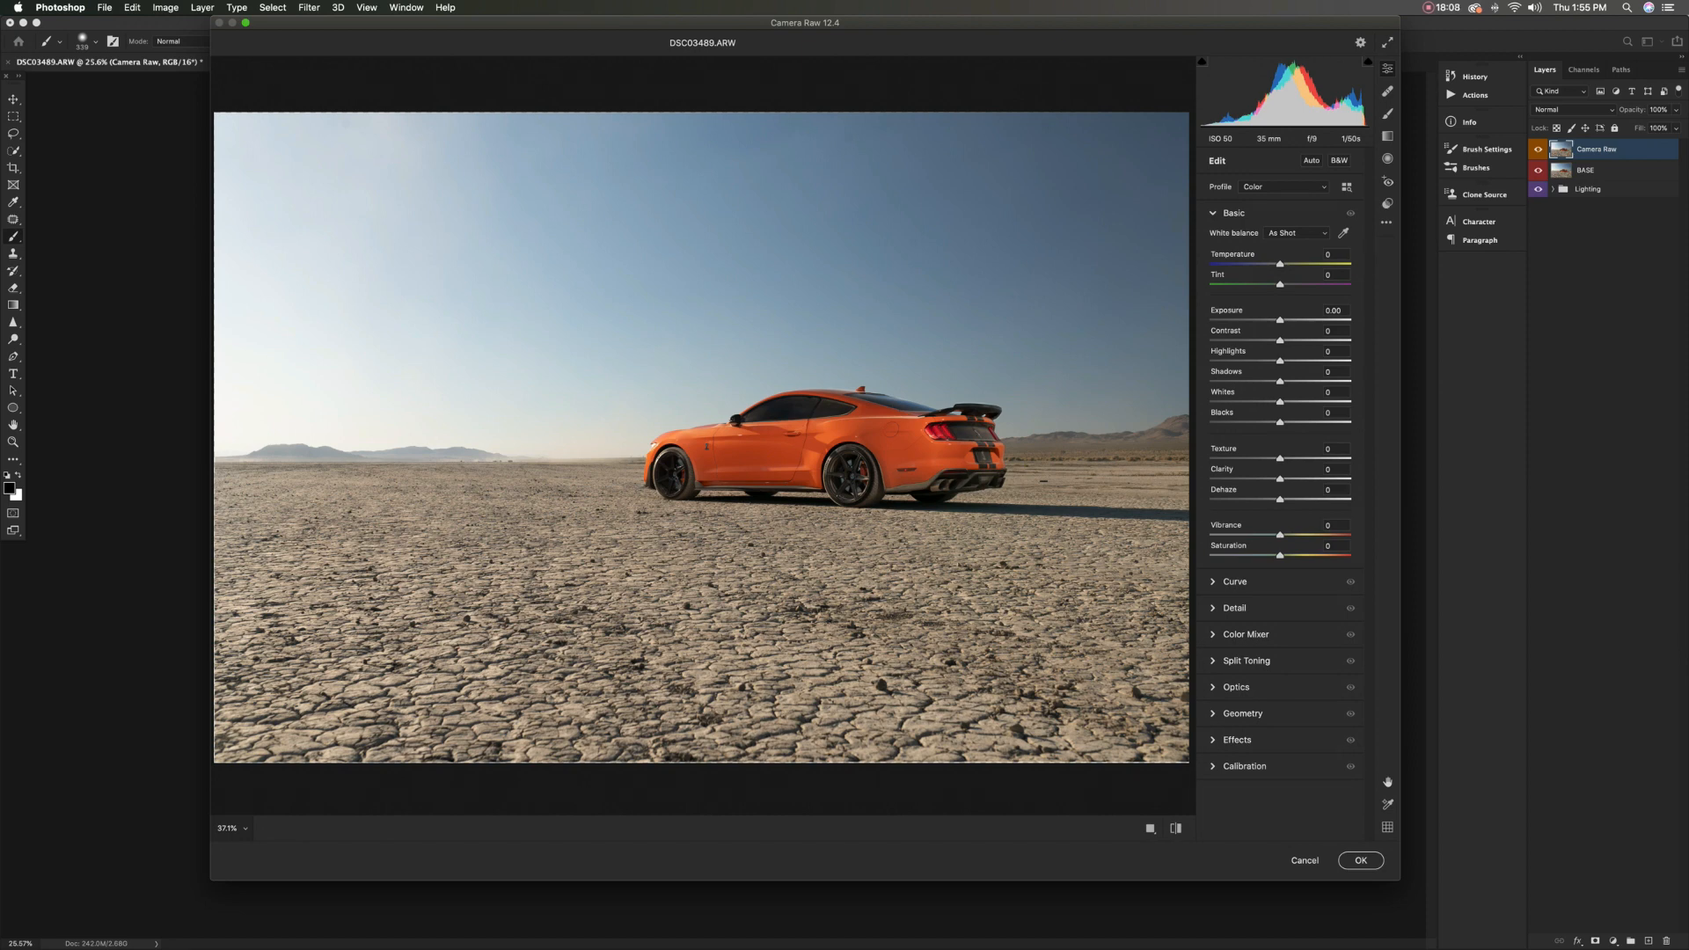
{"action": "left_click_drag", "start_coordinate": [1280, 264], "coordinate": [1285, 382]}
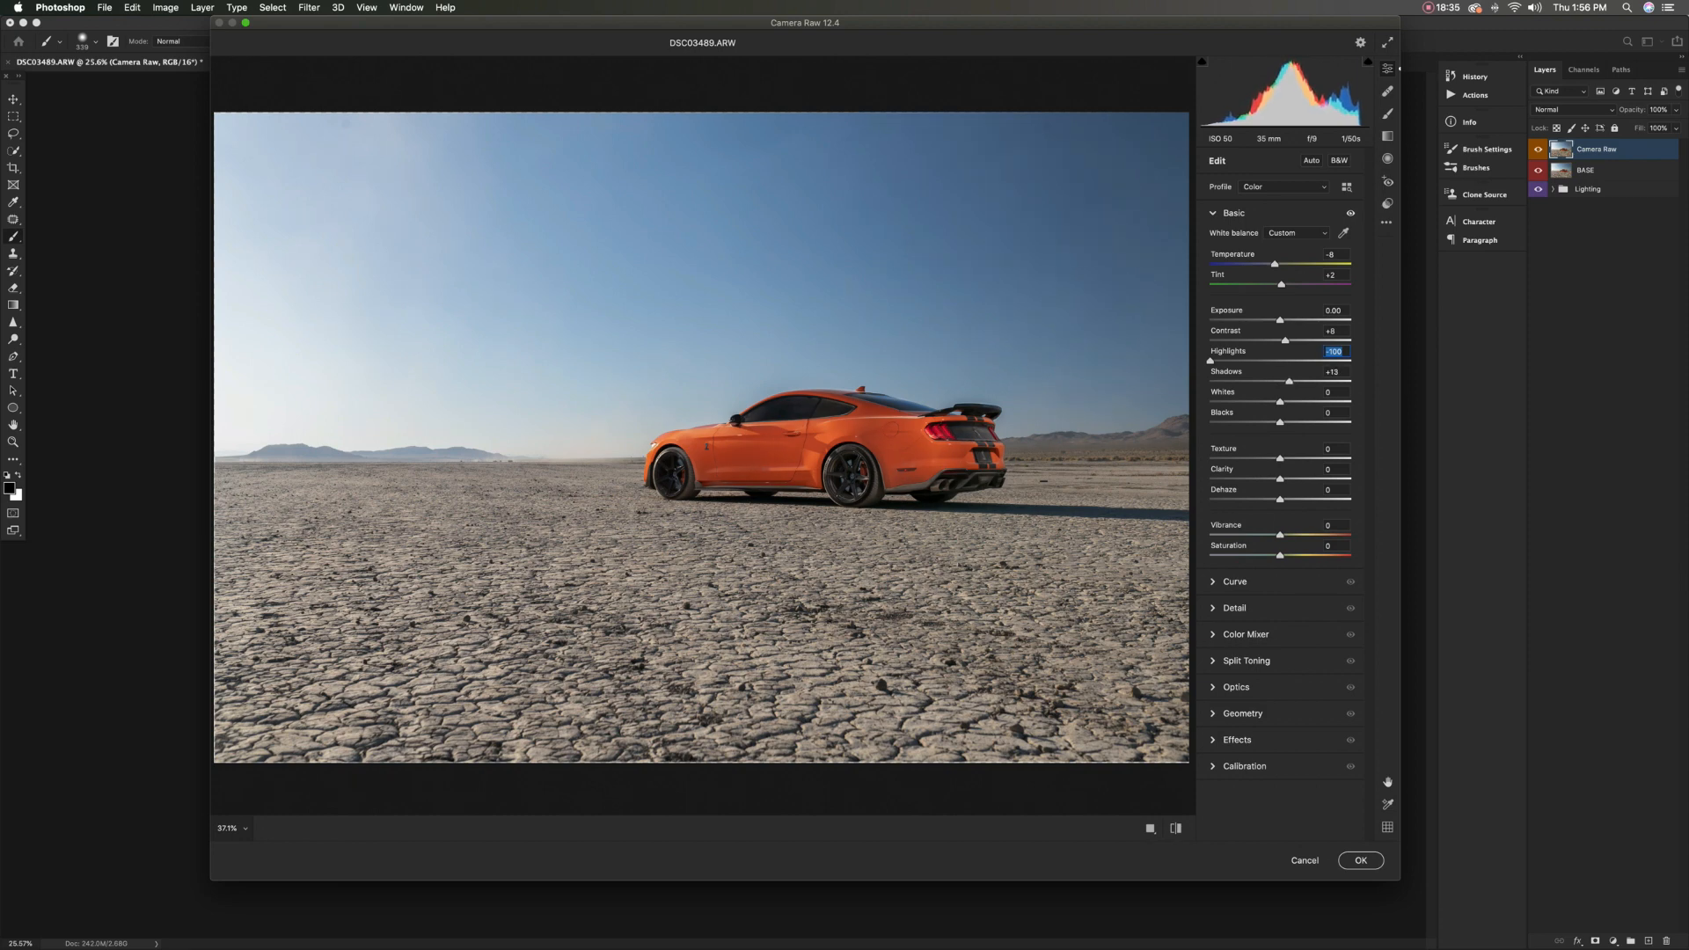
{"action": "left_click_drag", "start_coordinate": [1288, 381], "coordinate": [1286, 382]}
{"action": "key", "text": "Tab"}
{"action": "mouse_move", "coordinate": [1279, 402]}
{"action": "left_mouse_down"}
{"action": "mouse_move", "coordinate": [1296, 402]}
{"action": "mouse_move", "coordinate": [1258, 401]}
{"action": "mouse_move", "coordinate": [1280, 402]}
{"action": "left_mouse_up"}
{"action": "key", "text": "Tab"}
{"action": "left_click_drag", "start_coordinate": [1280, 480], "coordinate": [1291, 478]}
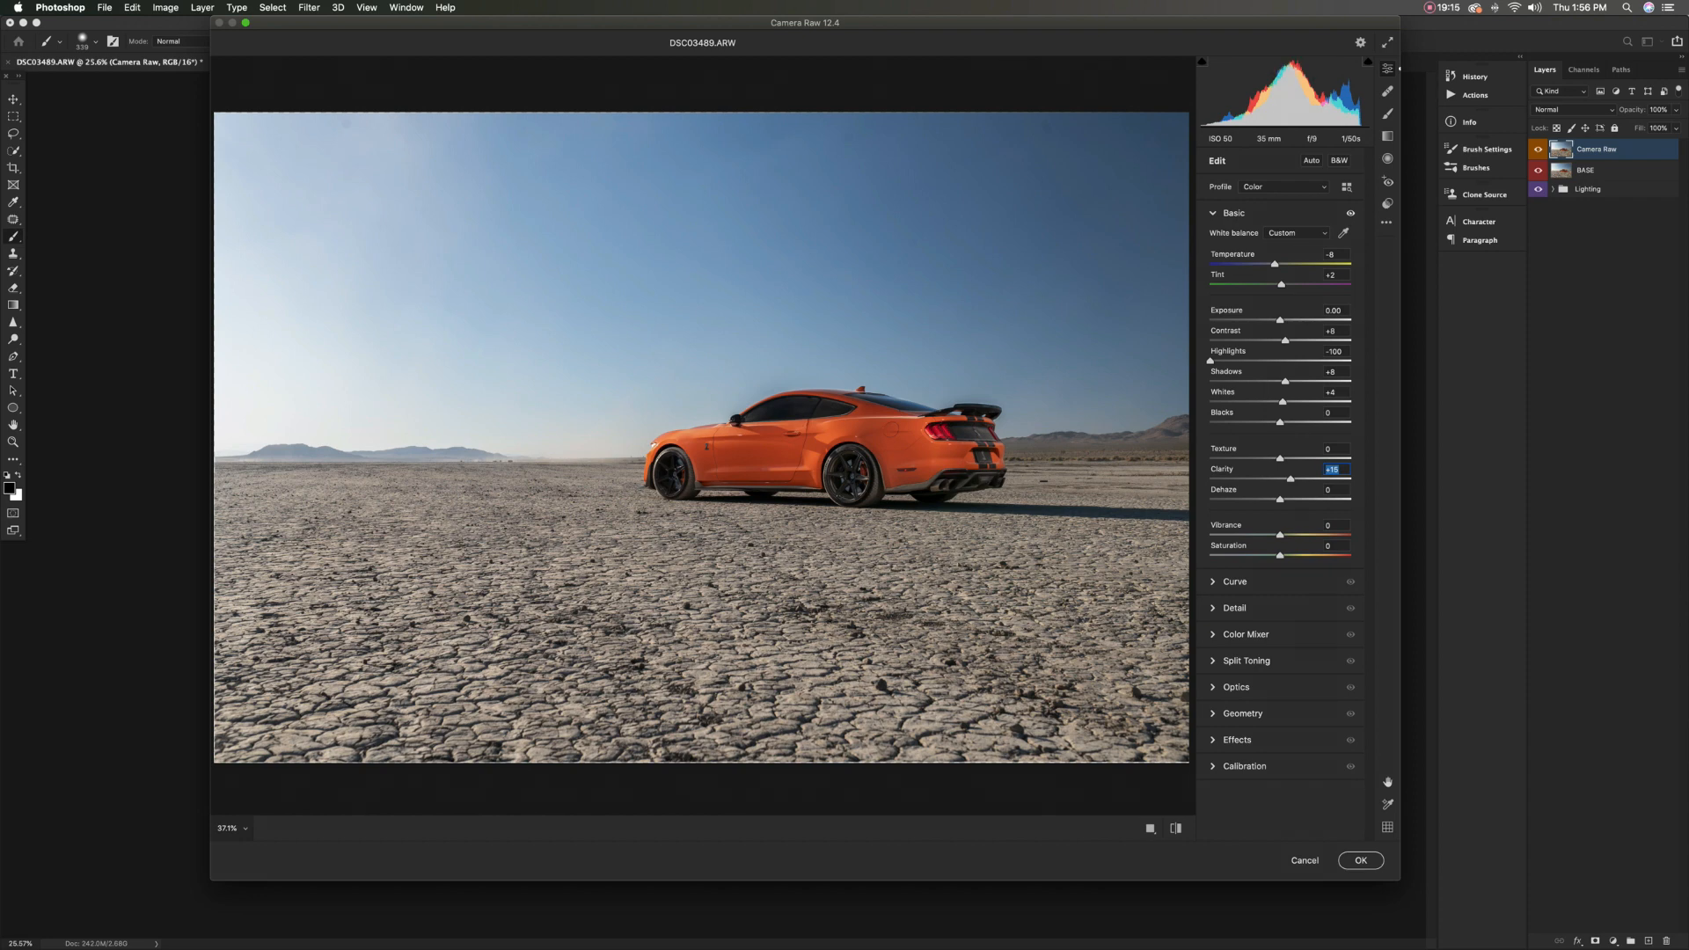
Set the sharpening Masking to 70 in the Detail settings, checking the car's door up close
{"action": "left_click", "coordinate": [1213, 212]}
{"action": "left_click", "coordinate": [1213, 239]}
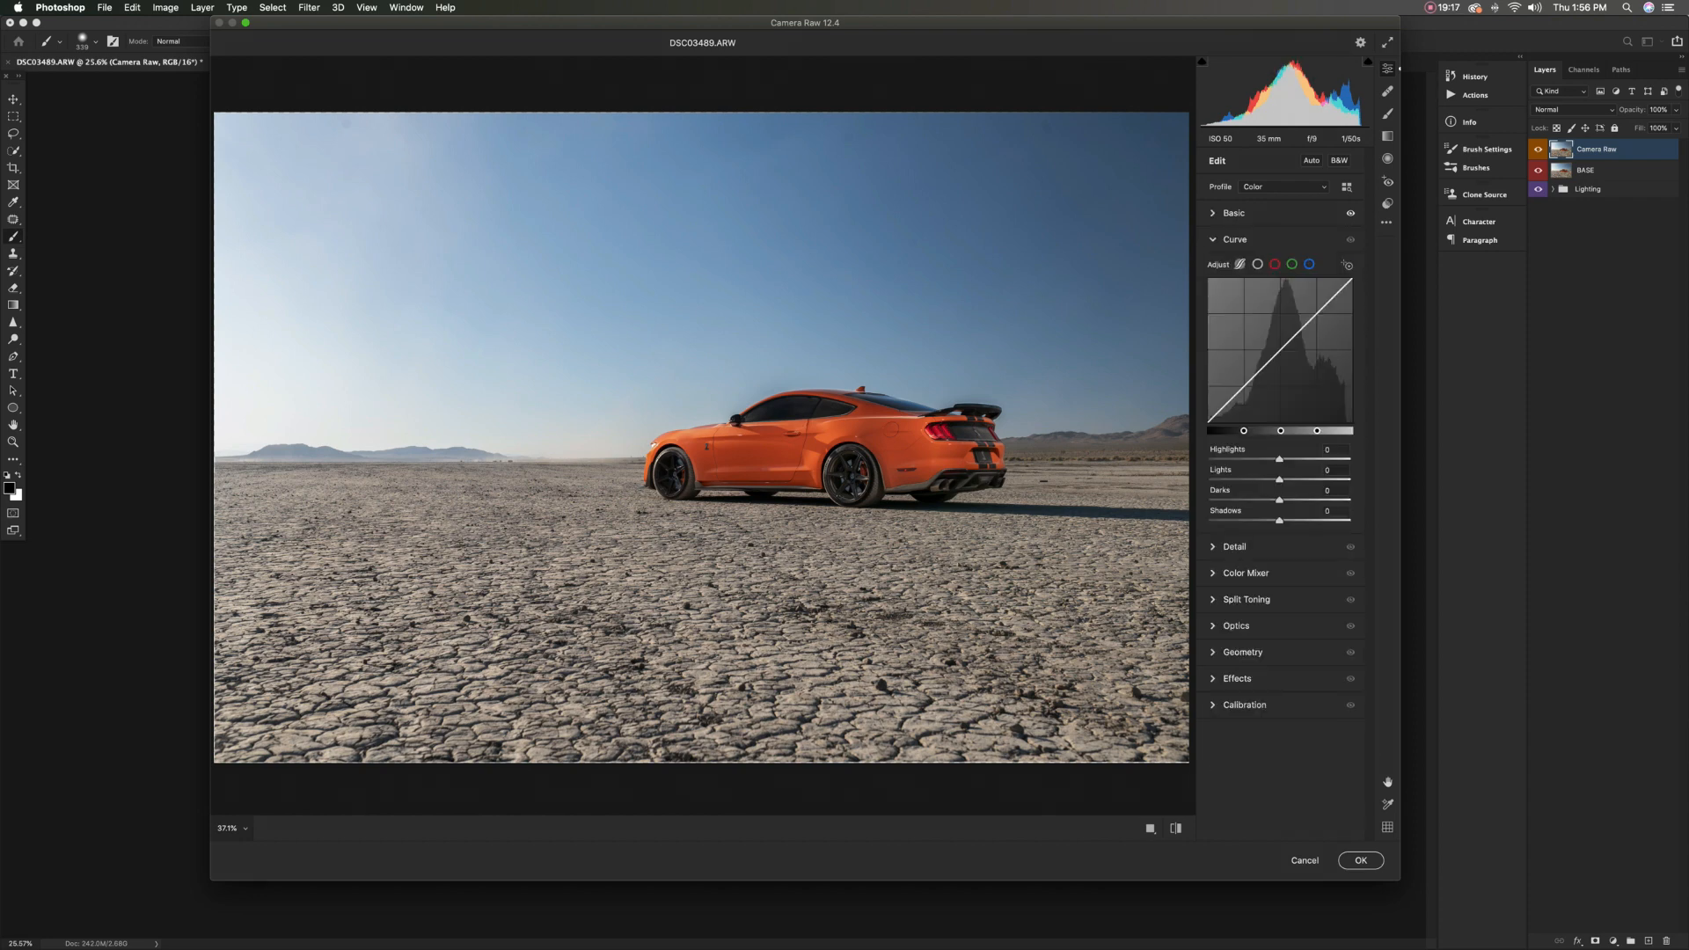
{"action": "left_click", "coordinate": [1213, 239]}
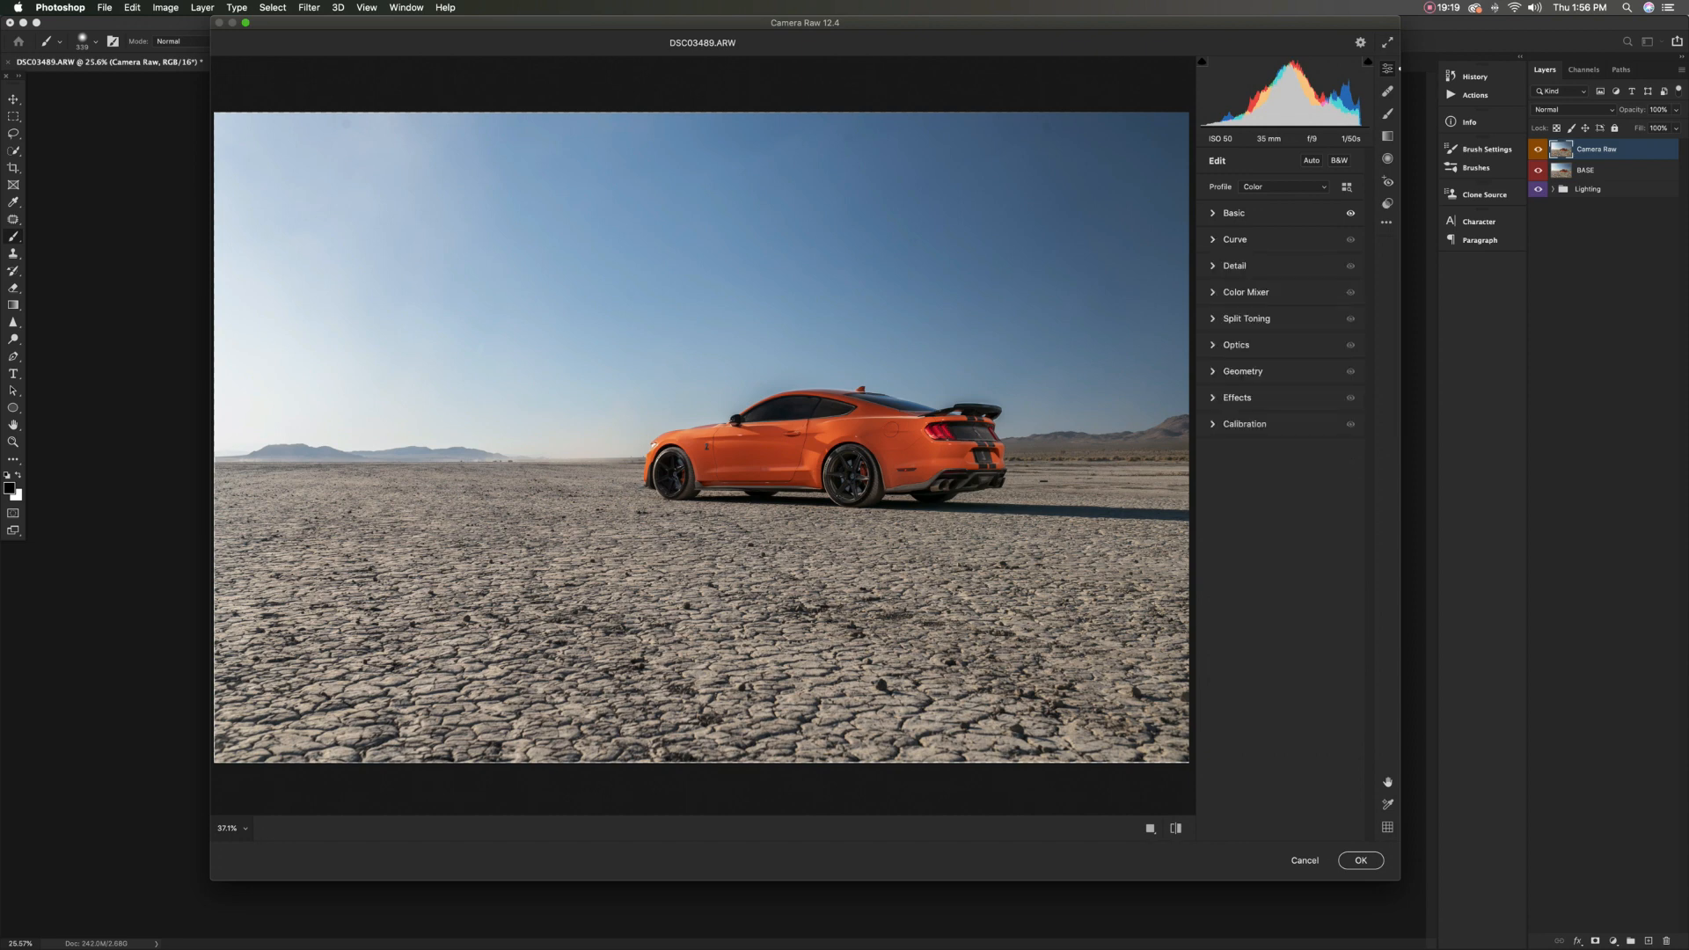
{"action": "left_click", "coordinate": [1213, 266]}
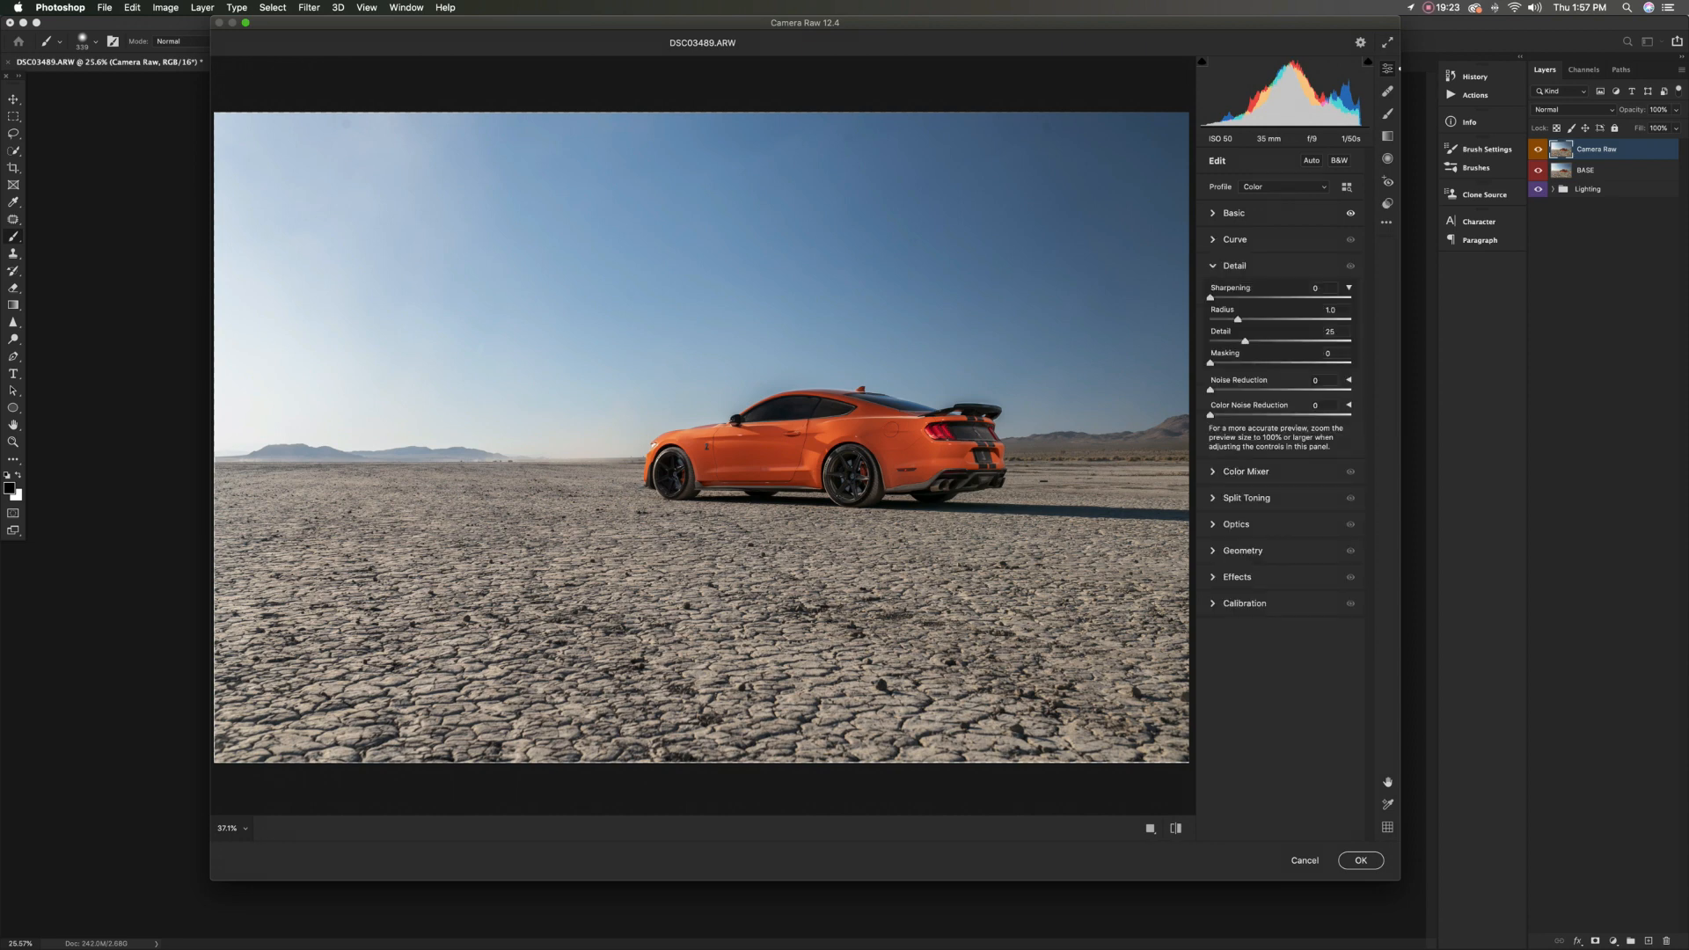
{"action": "left_click_drag", "start_coordinate": [1210, 362], "coordinate": [1250, 362]}
{"action": "scroll", "coordinate": [766, 447], "scroll_direction": "up", "scroll_amount": 10}
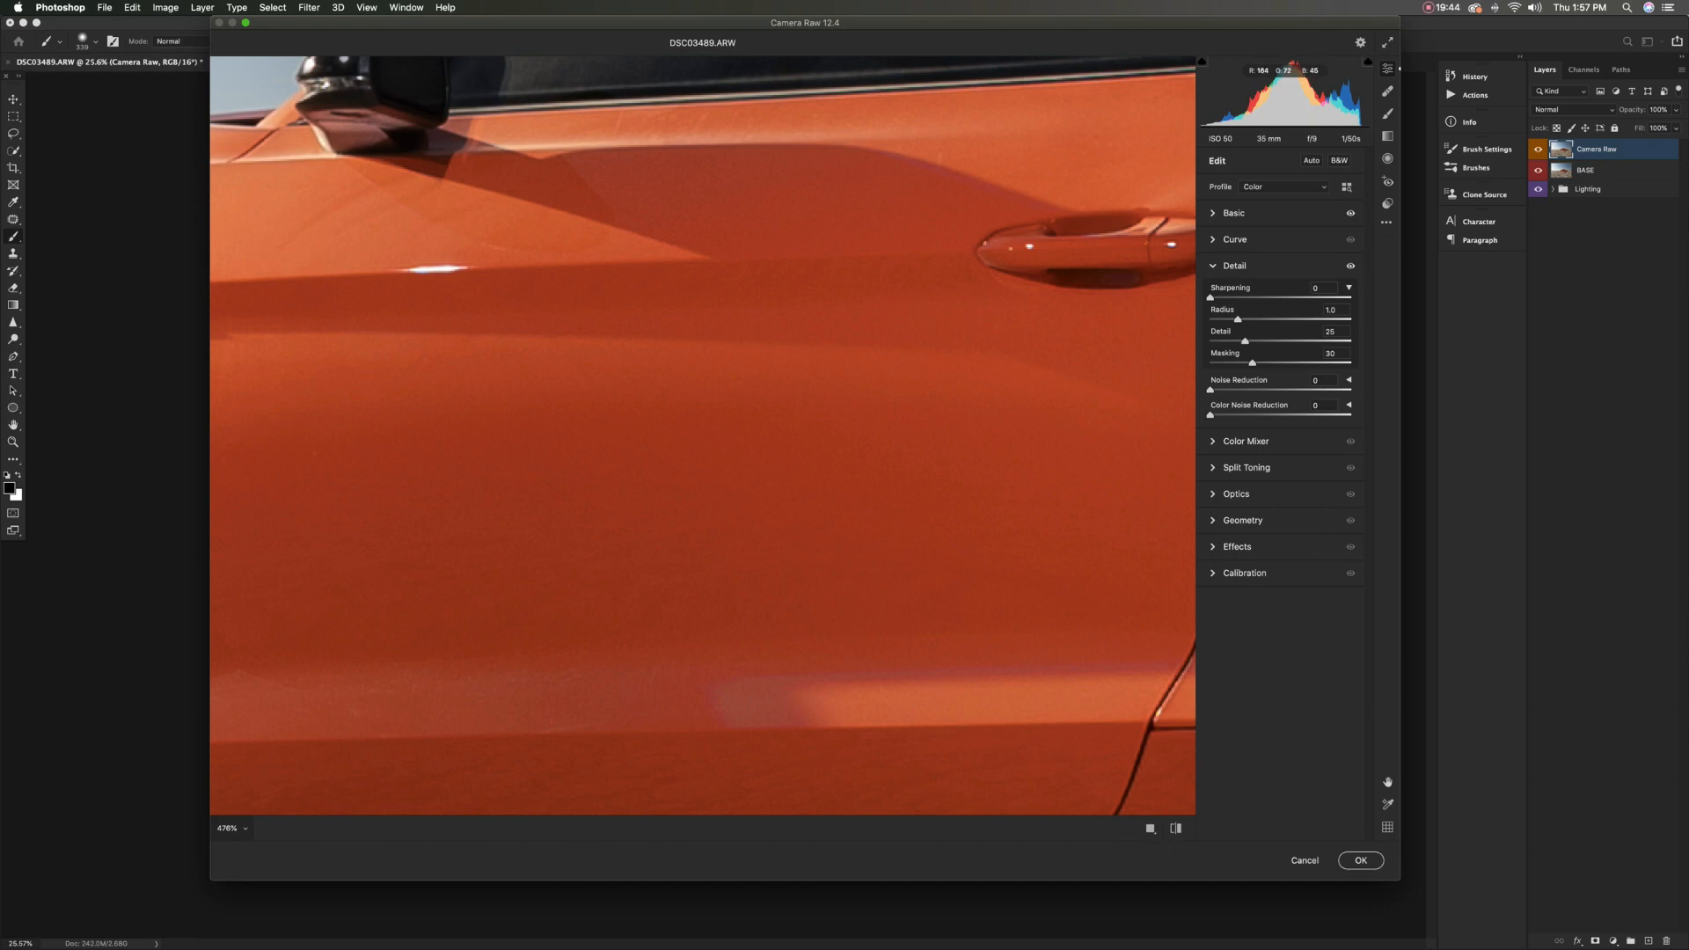
{"action": "left_click_drag", "start_coordinate": [1252, 363], "coordinate": [1308, 362]}
{"action": "scroll", "coordinate": [774, 494], "scroll_direction": "down", "scroll_amount": 3}
{"action": "scroll", "coordinate": [774, 422], "scroll_direction": "down", "scroll_amount": 10}
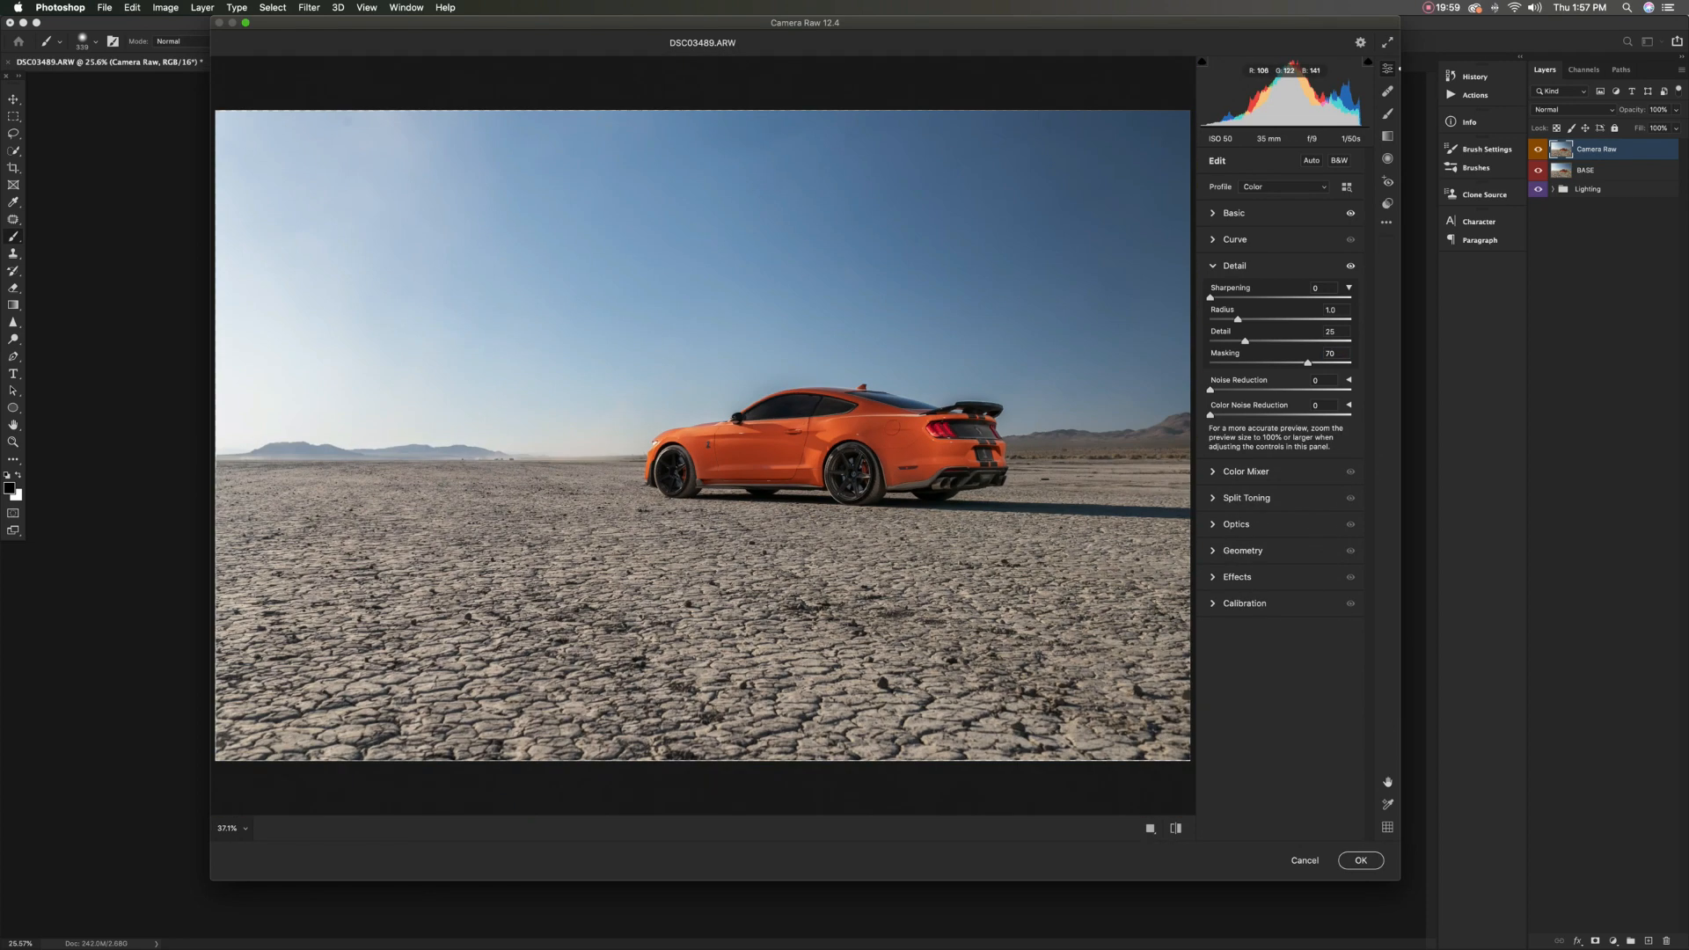
Set the Sharpening amount to 66, checking the rear fender and taillight up close
{"action": "left_click_drag", "start_coordinate": [1209, 298], "coordinate": [1269, 297]}
{"action": "scroll", "coordinate": [928, 430], "scroll_direction": "up", "scroll_amount": 10}
{"action": "scroll", "coordinate": [928, 430], "scroll_direction": "right", "scroll_amount": 1}
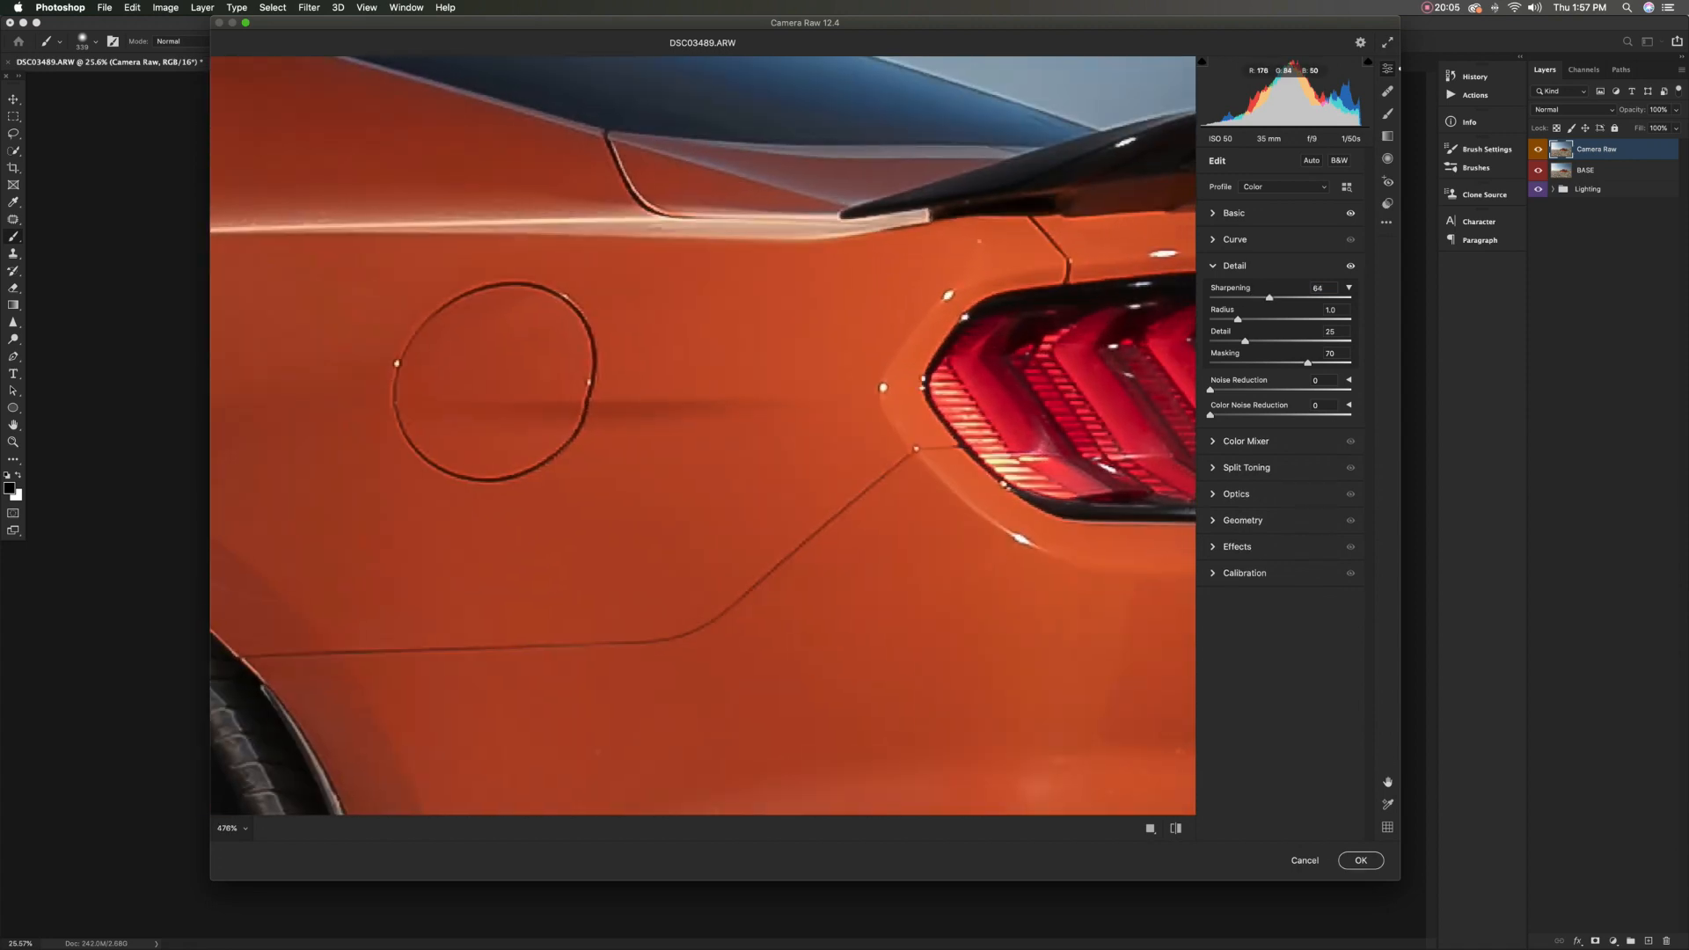
{"action": "mouse_move", "coordinate": [1269, 297]}
{"action": "left_mouse_down"}
{"action": "mouse_move", "coordinate": [1248, 298]}
{"action": "mouse_move", "coordinate": [1275, 298]}
{"action": "left_mouse_up"}
{"action": "key", "text": "super+0"}
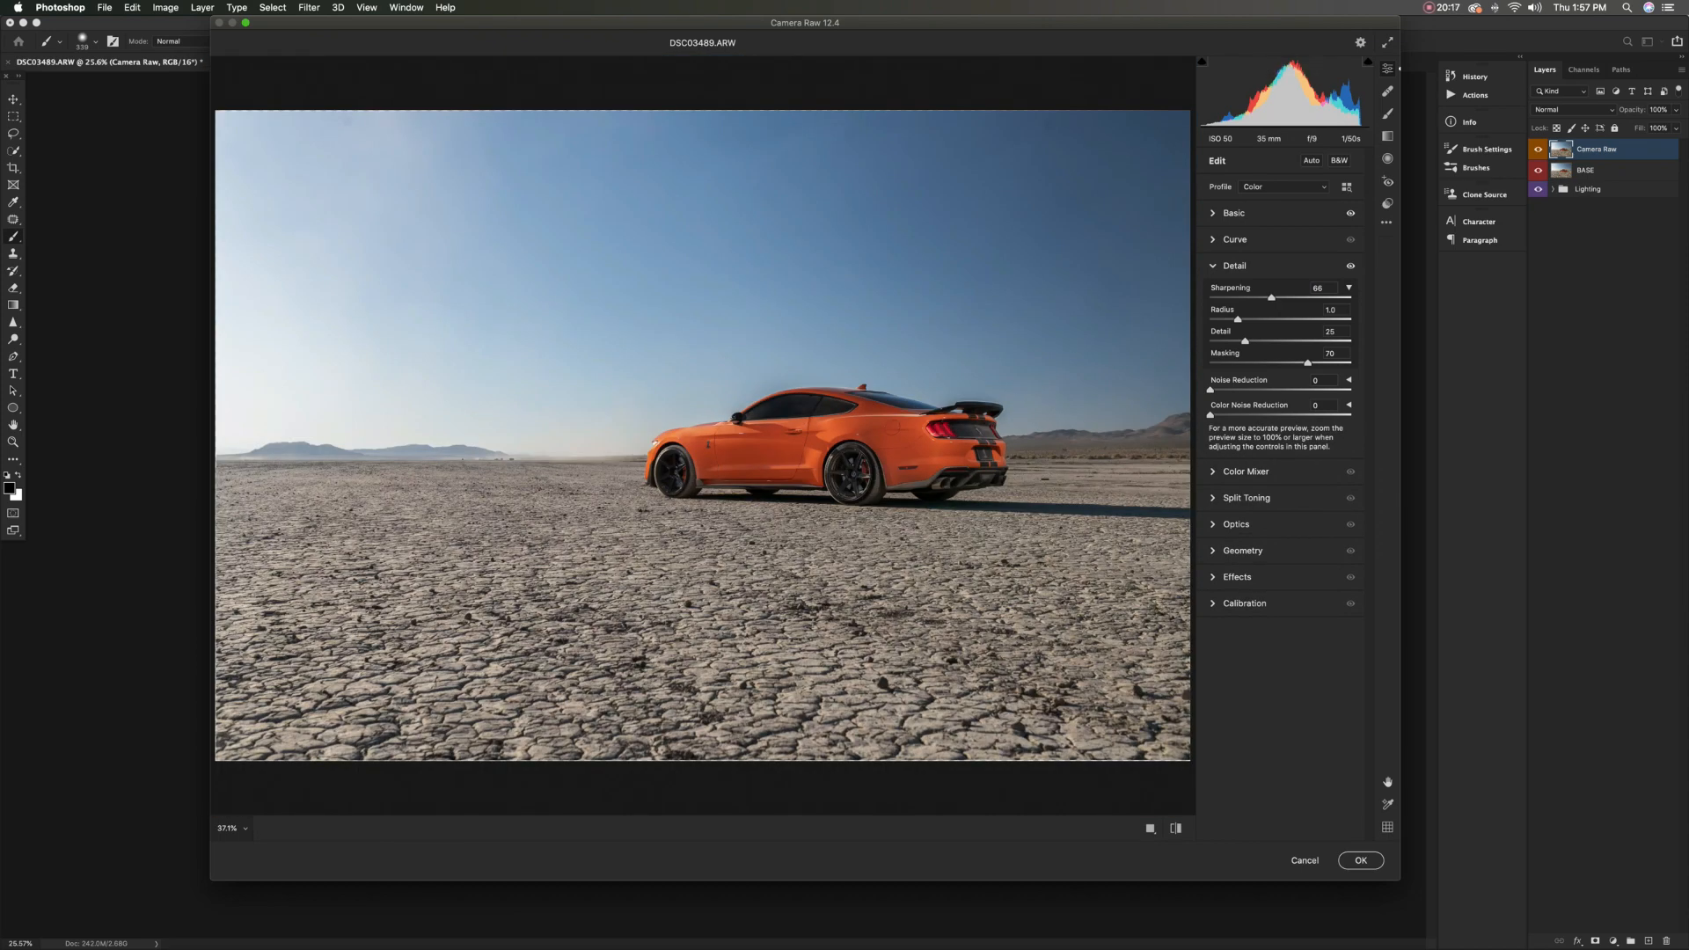
Apply a light amount of Noise Reduction to the image and close the Detail settings
{"action": "left_click", "coordinate": [778, 451]}
{"action": "left_click_drag", "start_coordinate": [1210, 390], "coordinate": [1236, 390]}
{"action": "left_click", "coordinate": [1213, 265]}
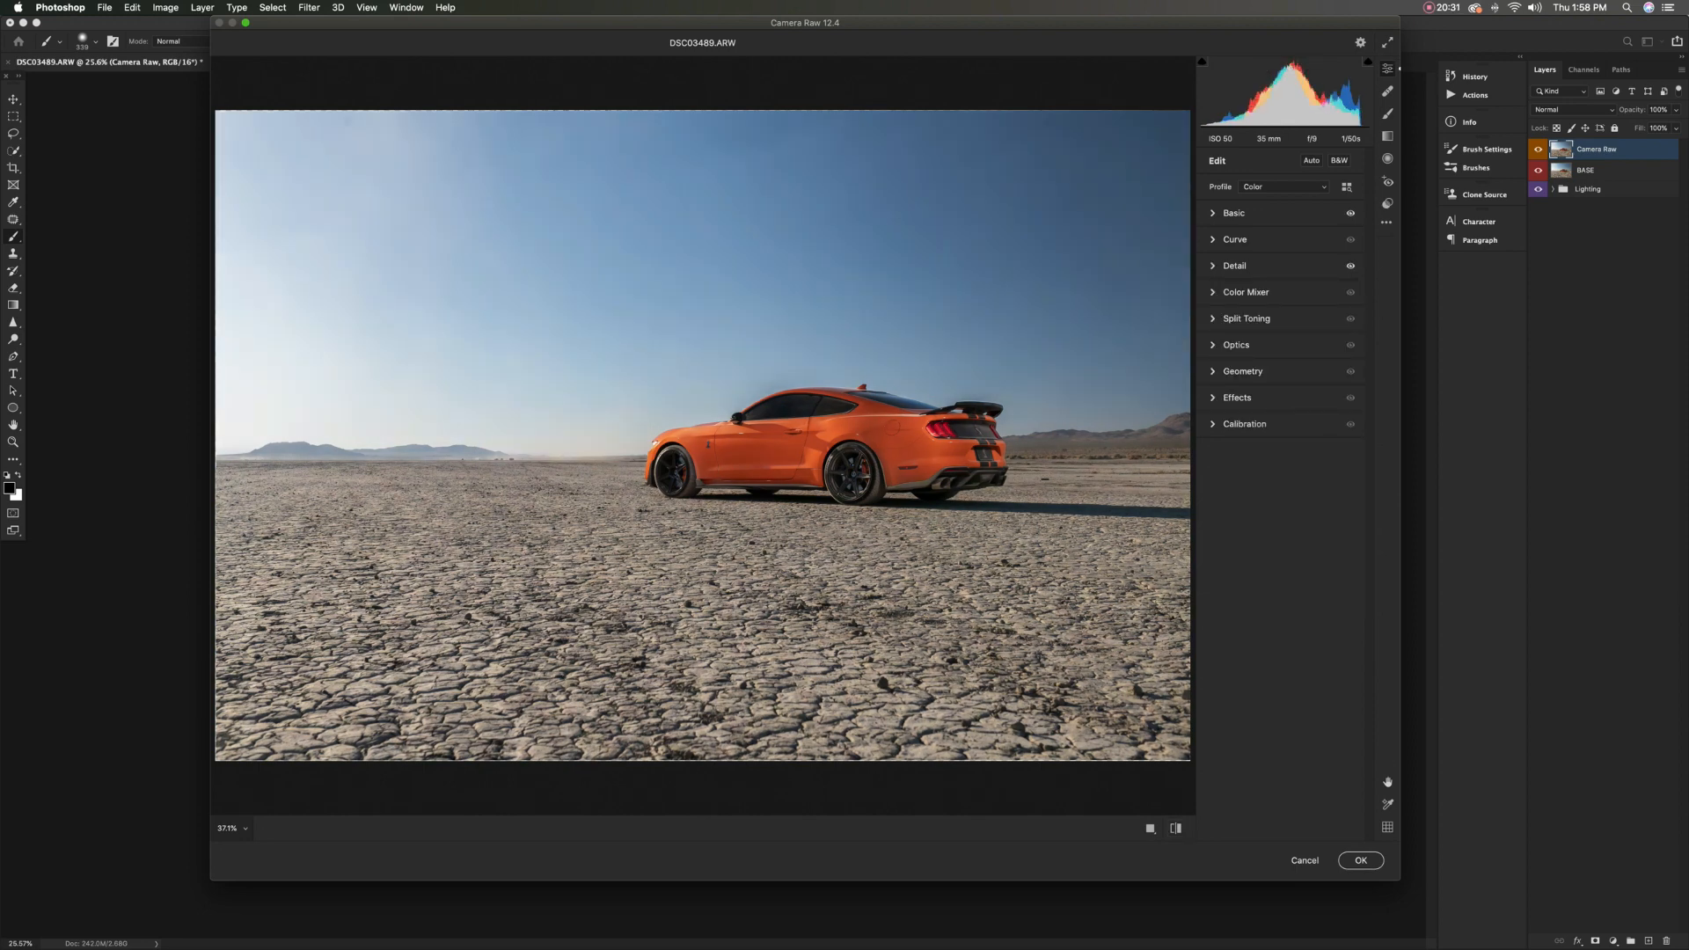
In the Color Mixer, slightly reduce the Yellows saturation and set the Yellows luminance to -30
{"action": "left_click", "coordinate": [1213, 292]}
{"action": "left_click", "coordinate": [1299, 331]}
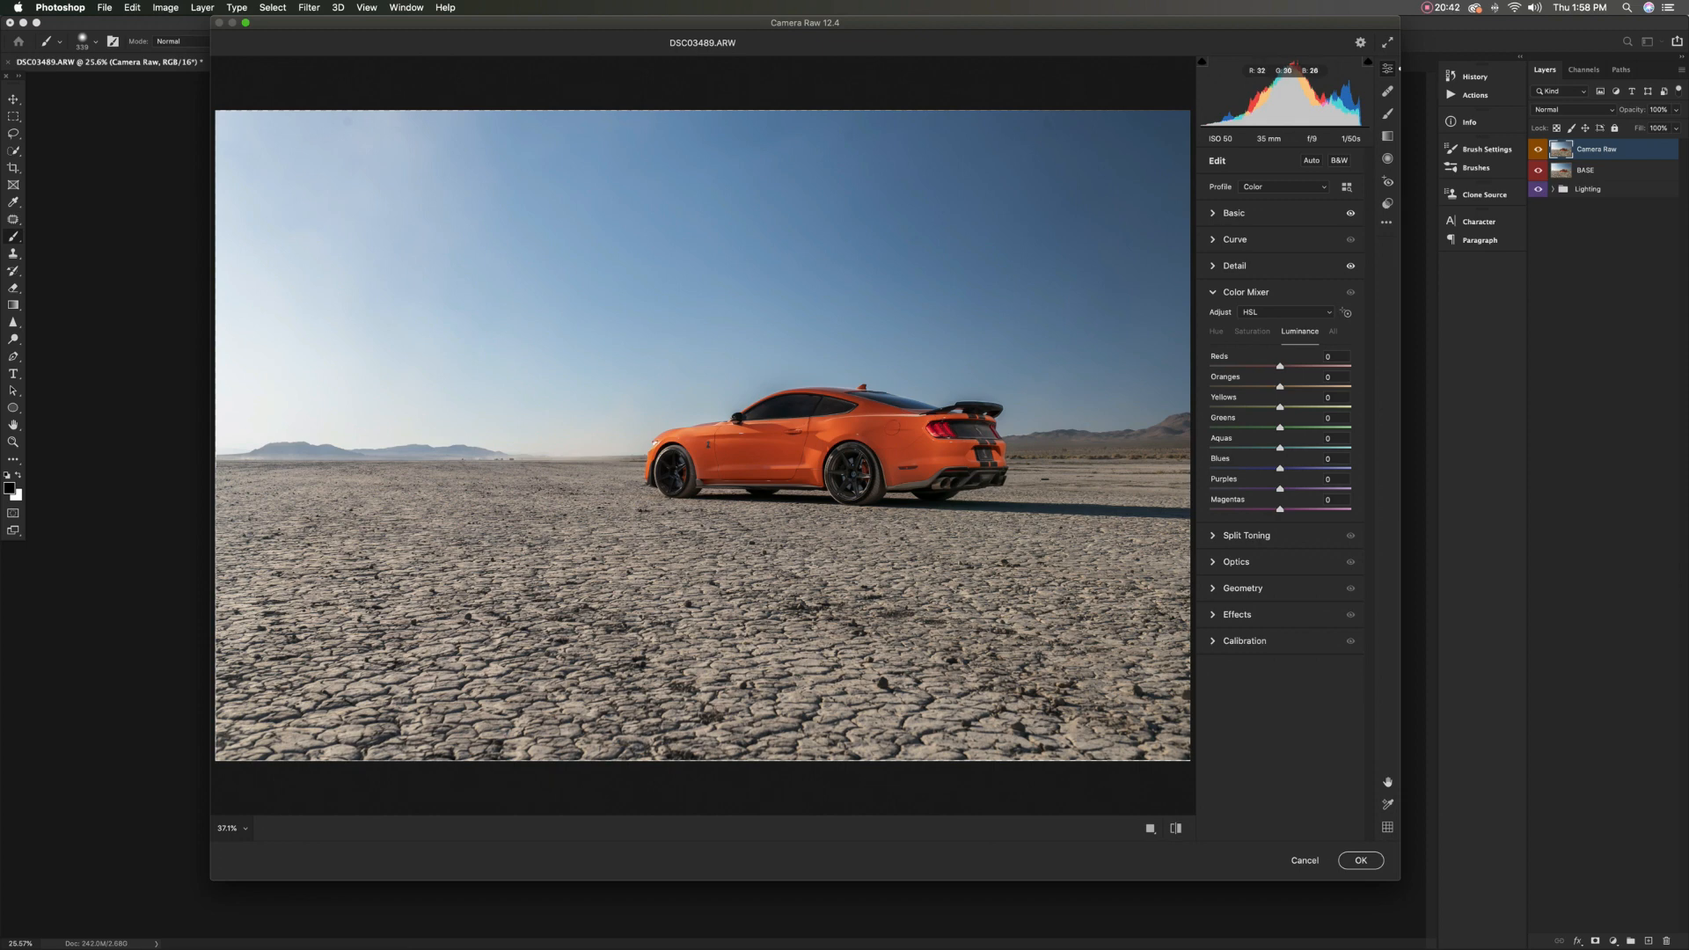
{"action": "left_click_drag", "start_coordinate": [774, 453], "coordinate": [776, 451]}
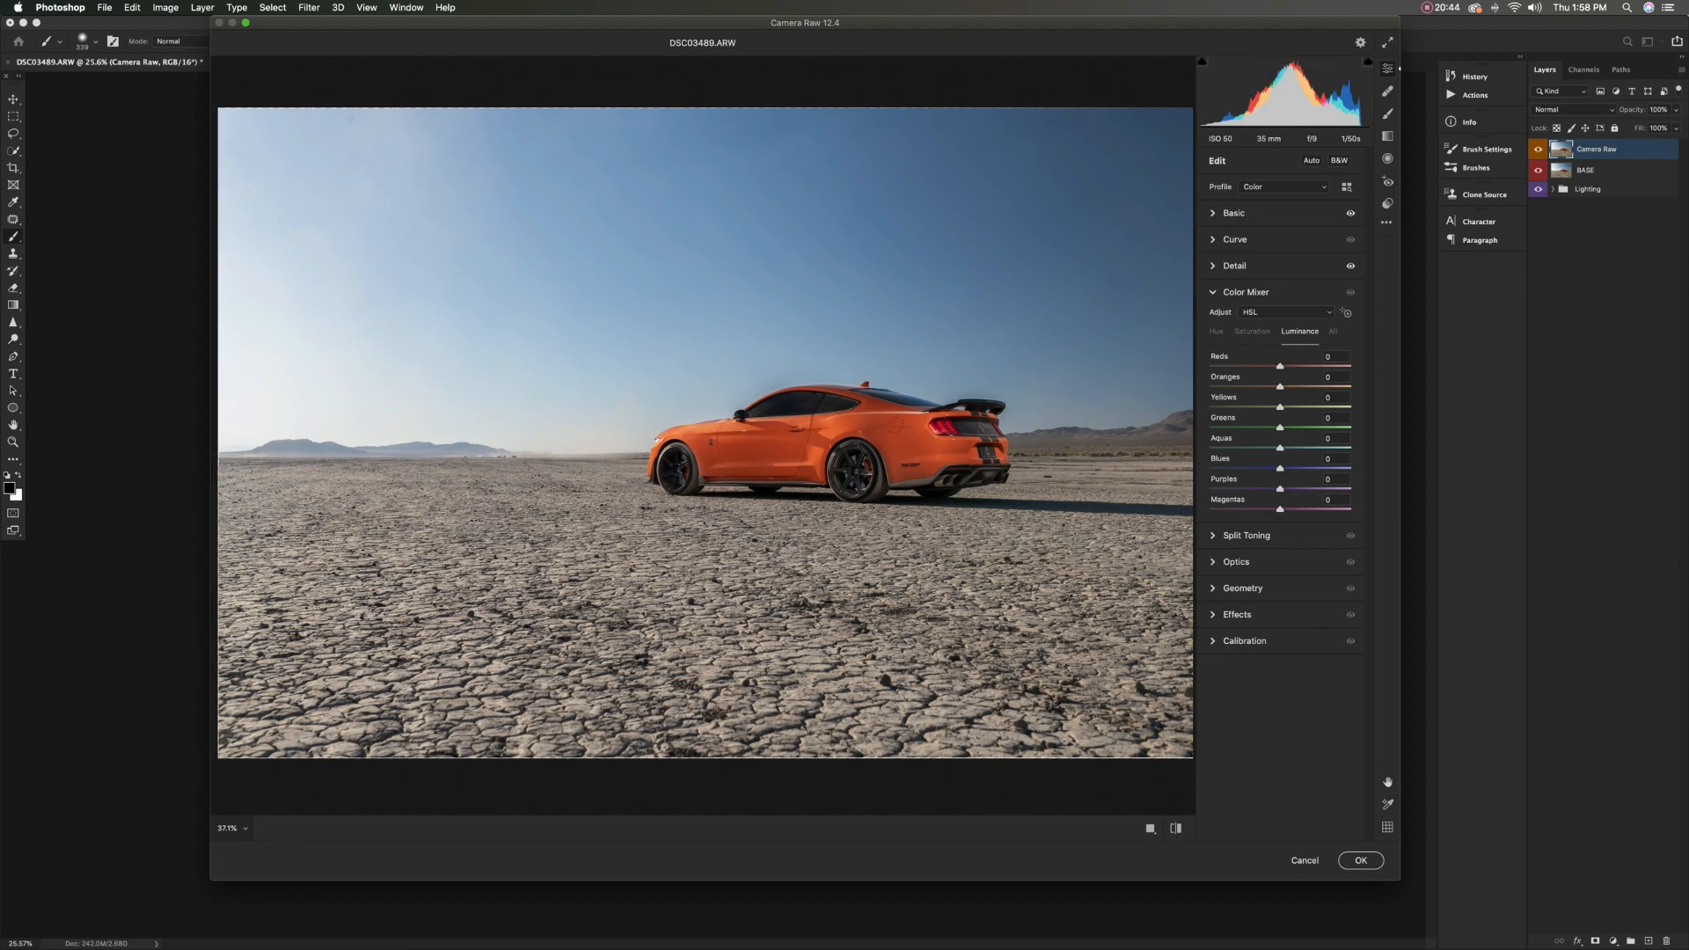
{"action": "left_click_drag", "start_coordinate": [704, 528], "coordinate": [718, 515]}
{"action": "left_click", "coordinate": [1252, 332]}
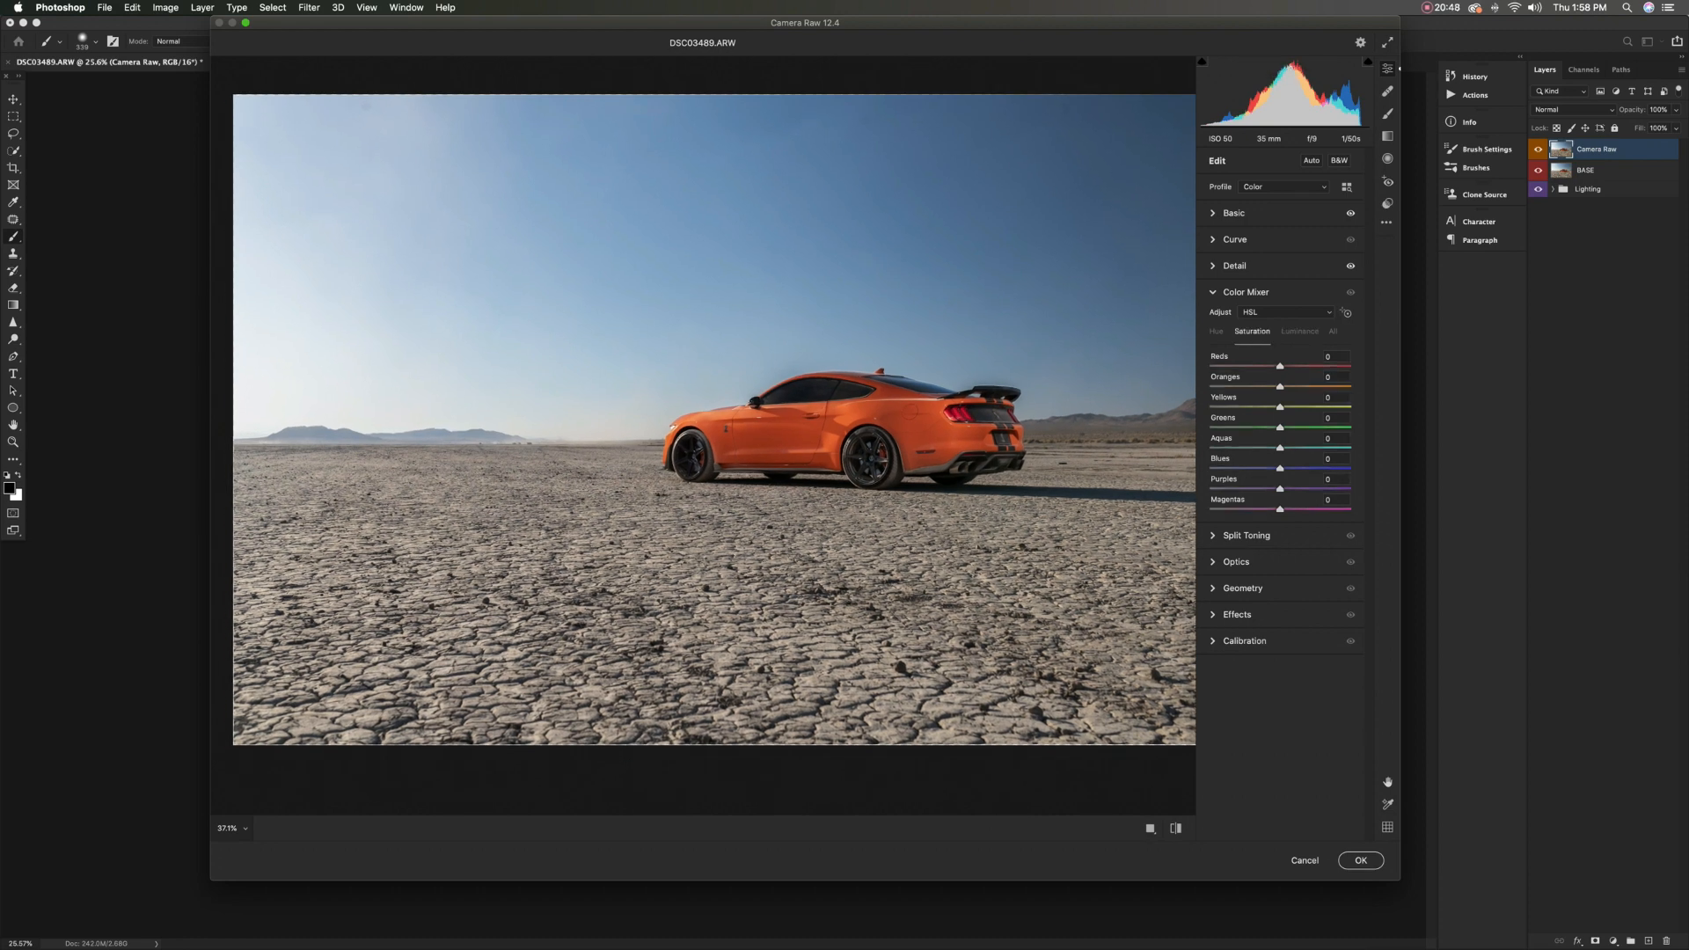
{"action": "mouse_move", "coordinate": [1280, 407]}
{"action": "left_mouse_down"}
{"action": "mouse_move", "coordinate": [1266, 407]}
{"action": "mouse_move", "coordinate": [1294, 407]}
{"action": "mouse_move", "coordinate": [1275, 408]}
{"action": "left_mouse_up"}
{"action": "left_click", "coordinate": [1299, 331]}
{"action": "left_click_drag", "start_coordinate": [1280, 407], "coordinate": [1258, 407]}
Raise the Blues saturation slightly, darken the Blues luminance a little, and close the Color Mixer settings
{"action": "left_click", "coordinate": [1252, 331]}
{"action": "left_click_drag", "start_coordinate": [1282, 469], "coordinate": [1283, 469]}
{"action": "left_click", "coordinate": [1299, 332]}
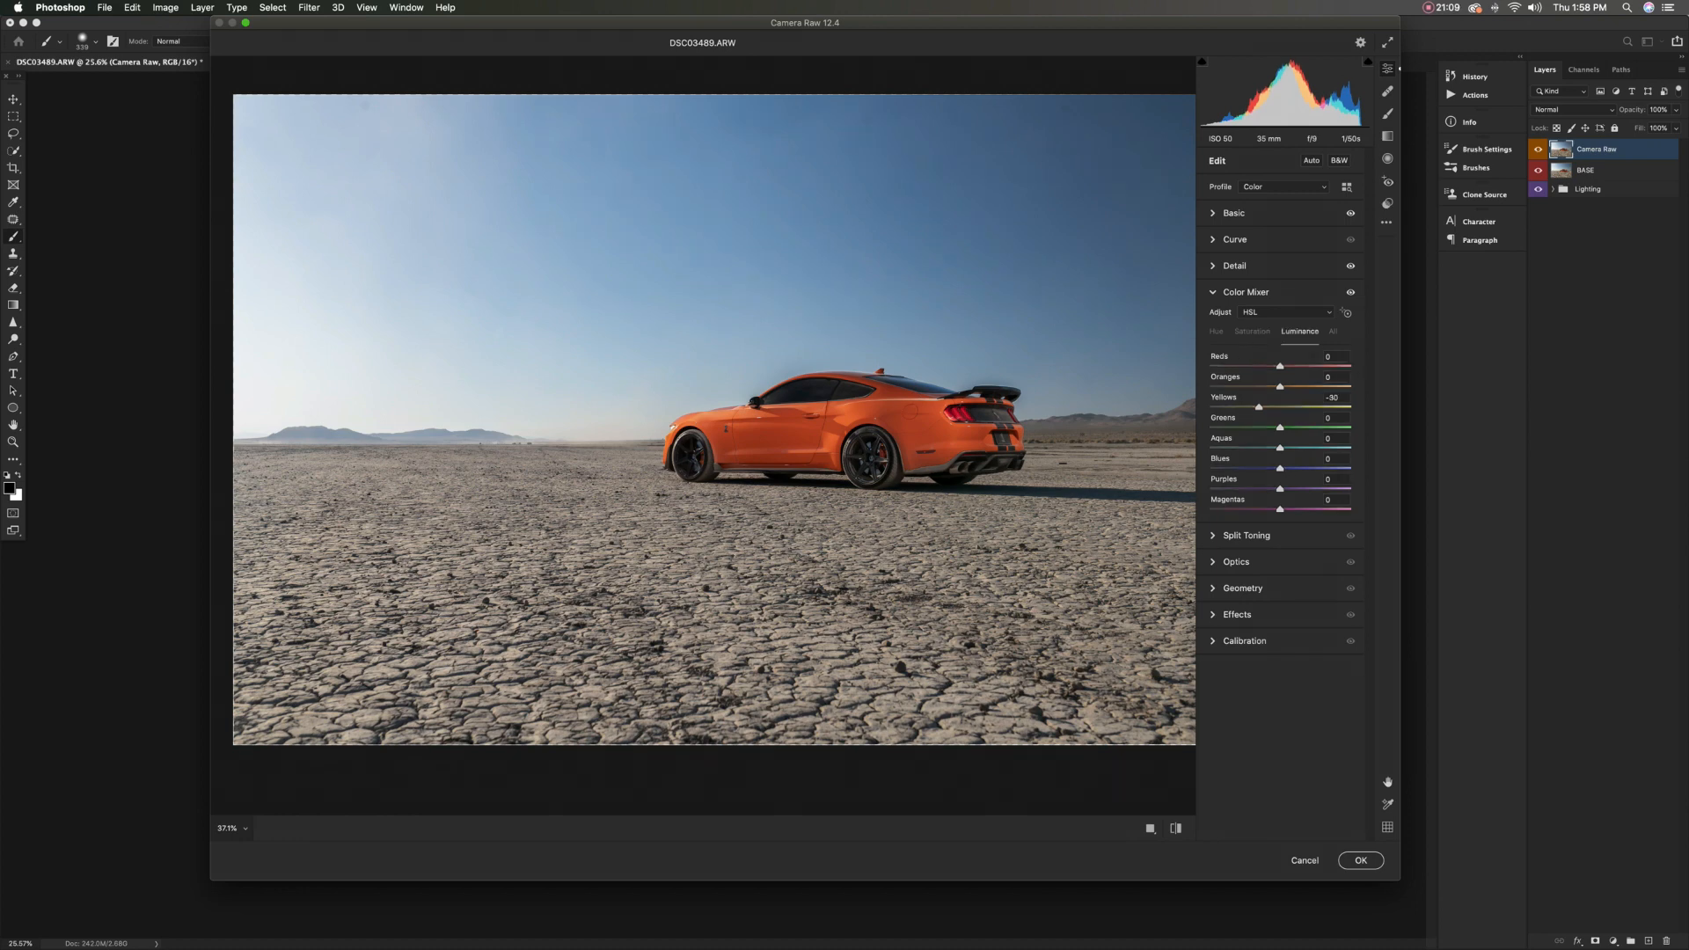
{"action": "left_click_drag", "start_coordinate": [1277, 469], "coordinate": [1270, 469]}
{"action": "left_click", "coordinate": [1245, 292]}
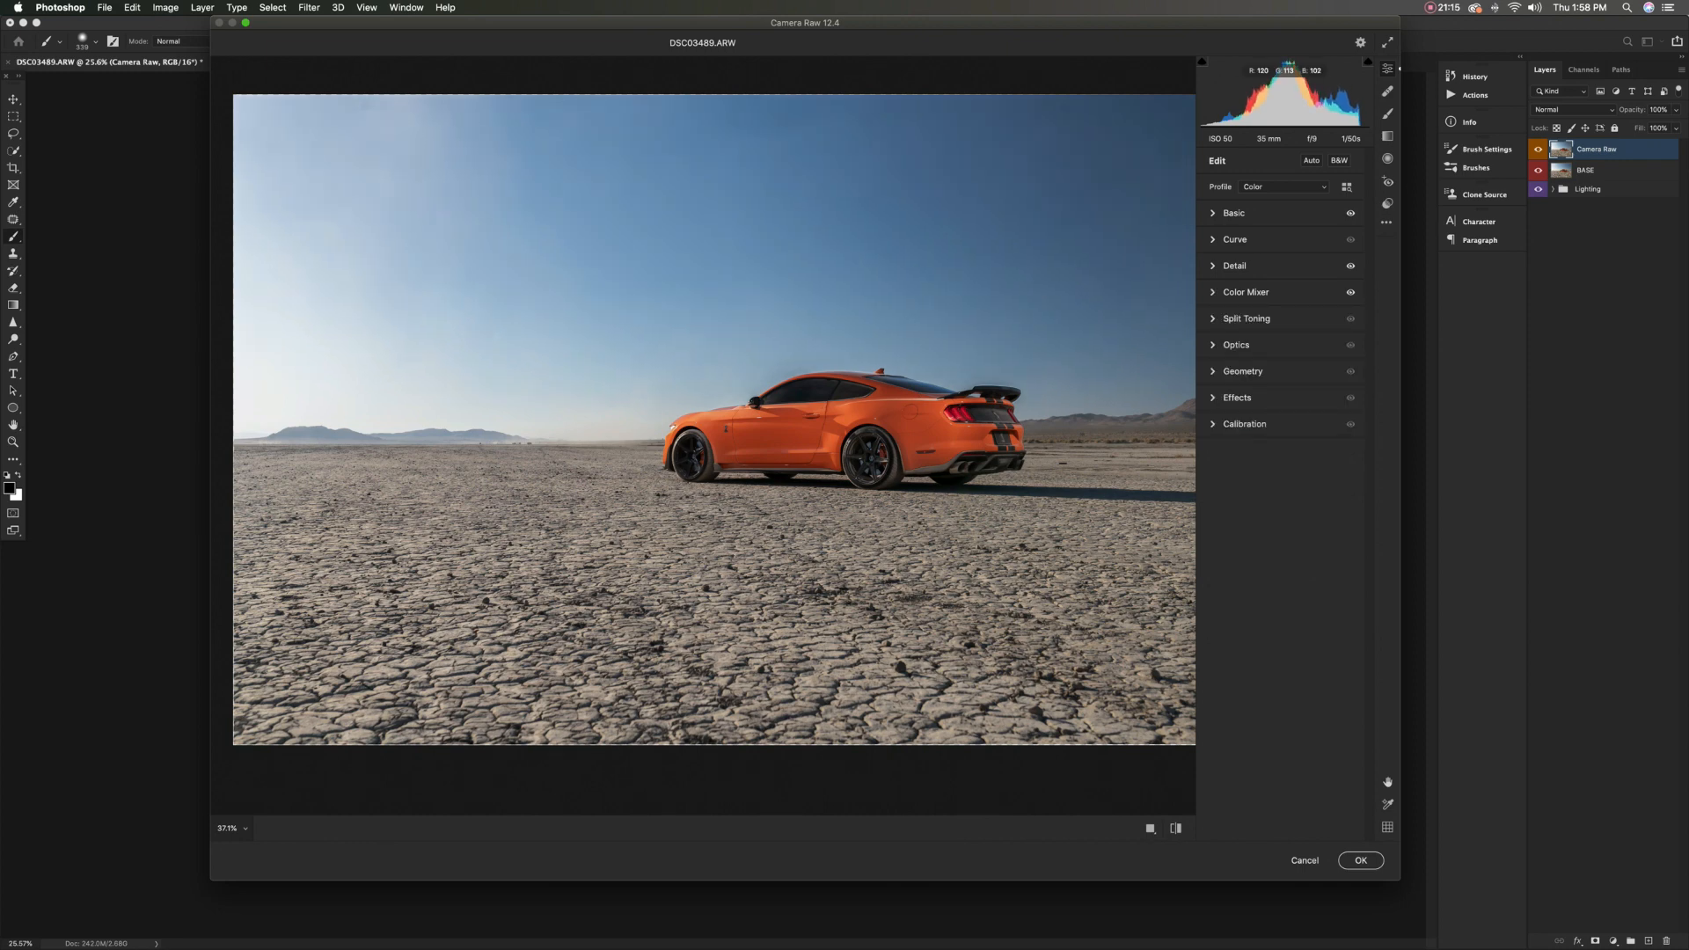
Compare the graded image with its original state using the before and after views
{"action": "left_click", "coordinate": [1175, 829]}
{"action": "left_click", "coordinate": [1176, 829]}
{"action": "left_click", "coordinate": [1175, 828]}
{"action": "left_click", "coordinate": [1175, 829]}
{"action": "left_click", "coordinate": [1175, 828]}
{"action": "left_click", "coordinate": [1175, 829]}
Add a graduated filter from just above the sky down to the horizon and try out its Exposure
{"action": "left_click", "coordinate": [1388, 137]}
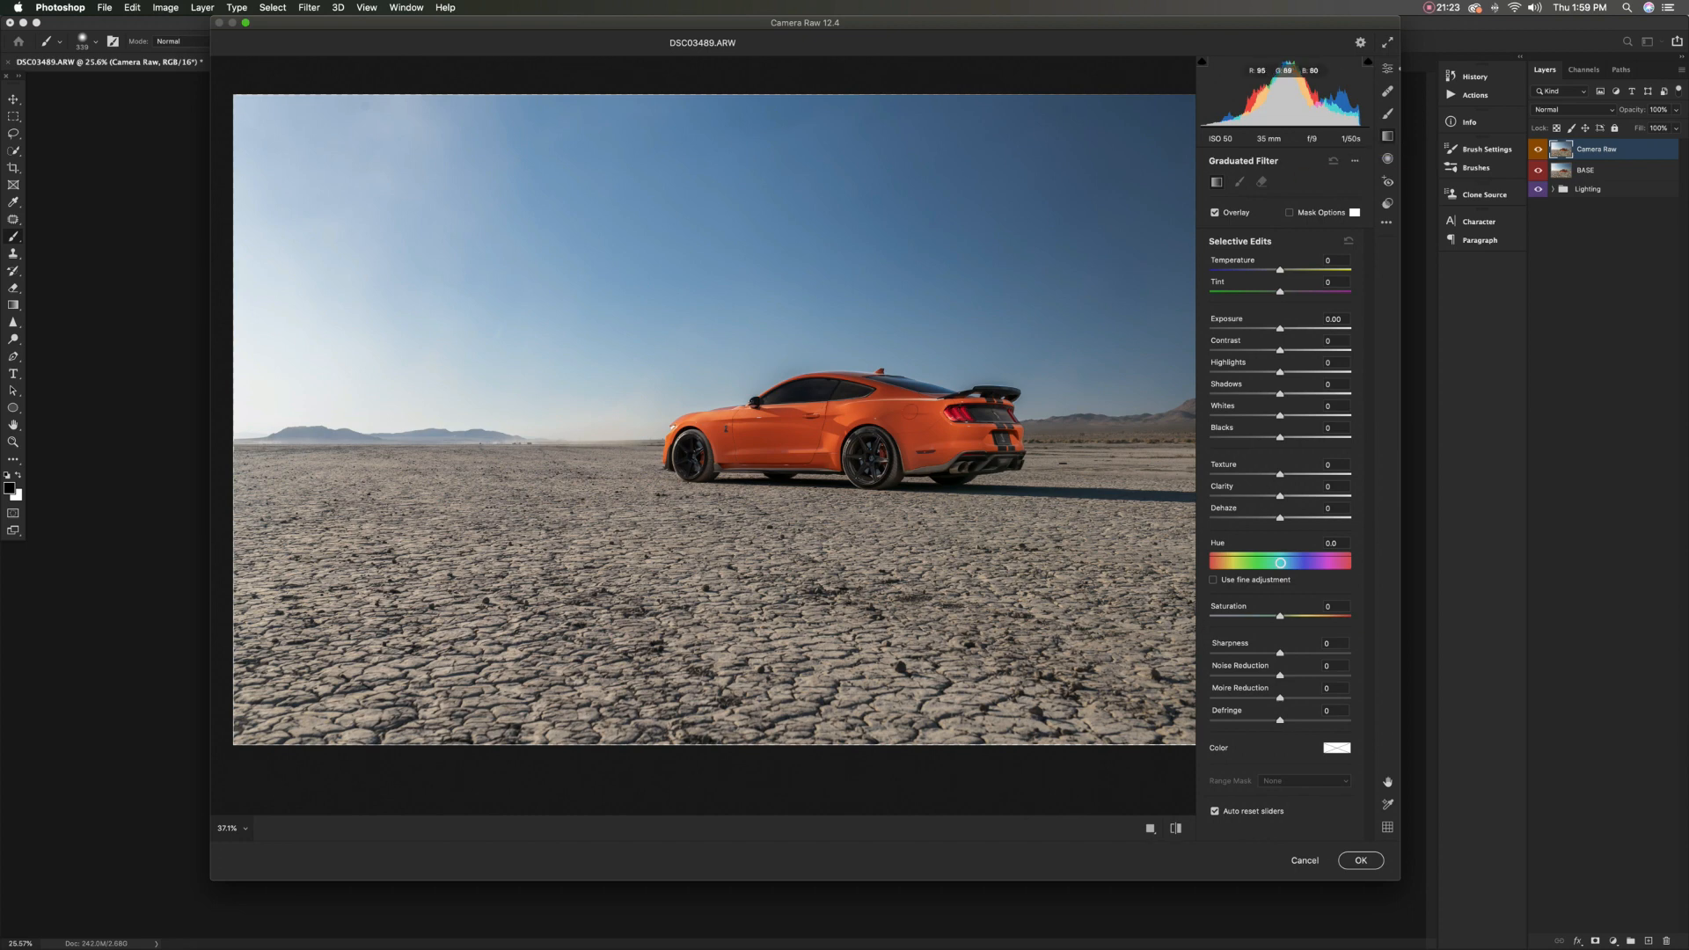
{"action": "left_click_drag", "start_coordinate": [623, 82], "coordinate": [622, 426]}
{"action": "left_click_drag", "start_coordinate": [626, 441], "coordinate": [624, 443]}
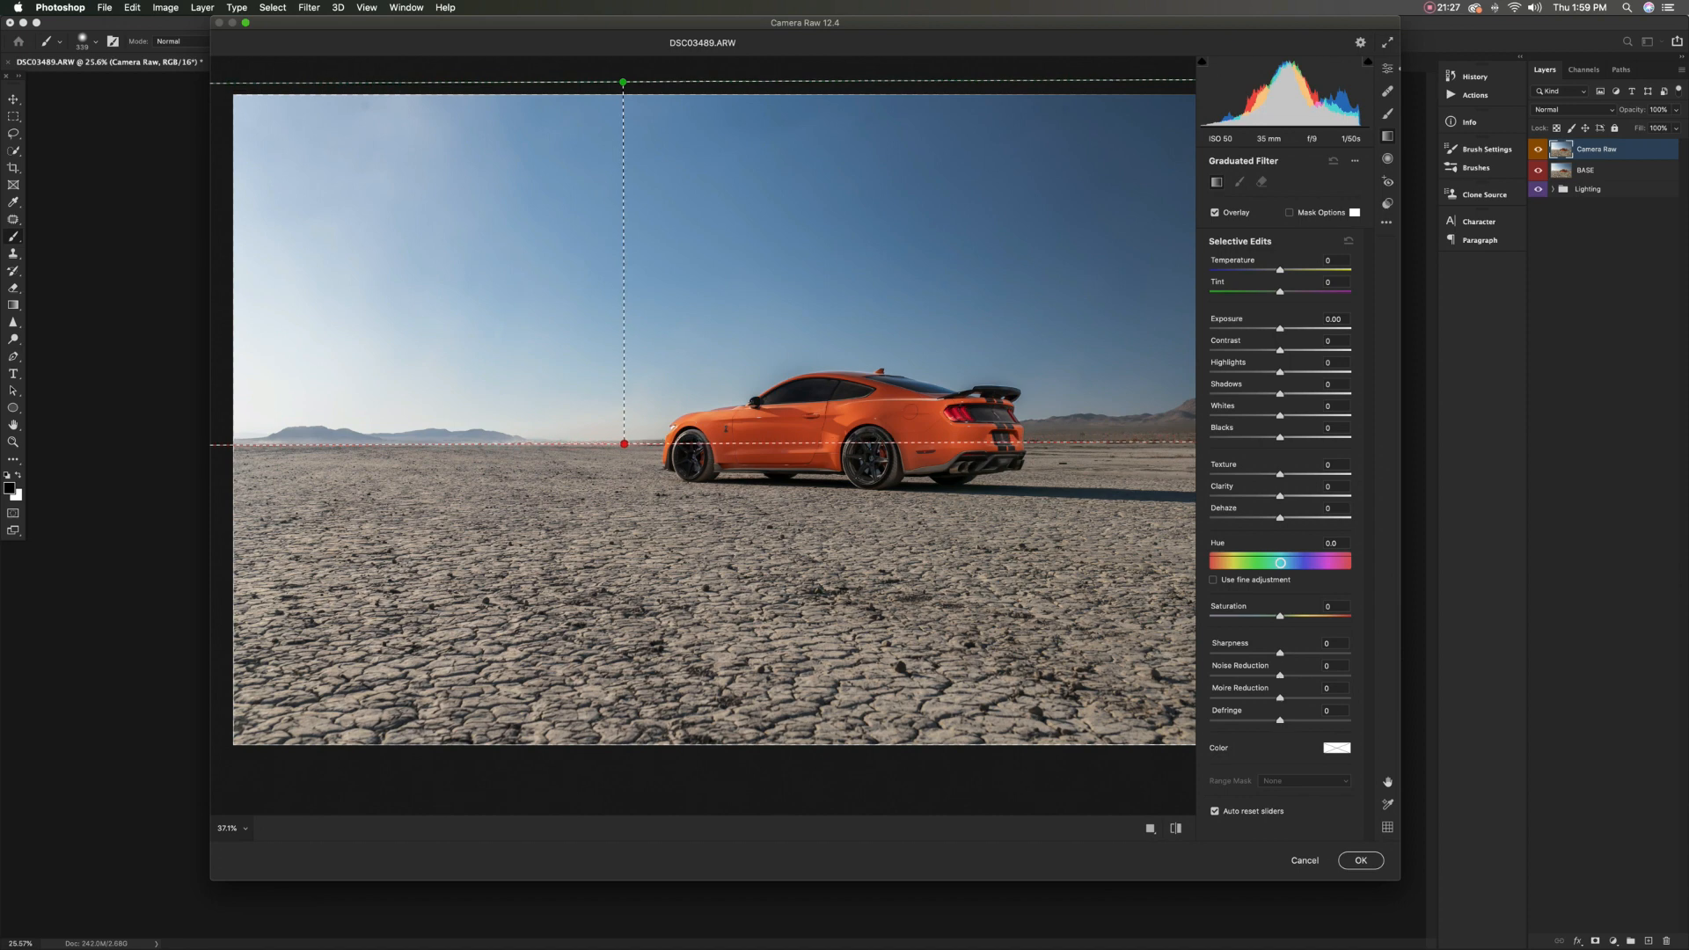
{"action": "mouse_move", "coordinate": [1280, 329]}
{"action": "left_mouse_down"}
{"action": "mouse_move", "coordinate": [1220, 329]}
{"action": "mouse_move", "coordinate": [1280, 329]}
{"action": "left_mouse_up"}
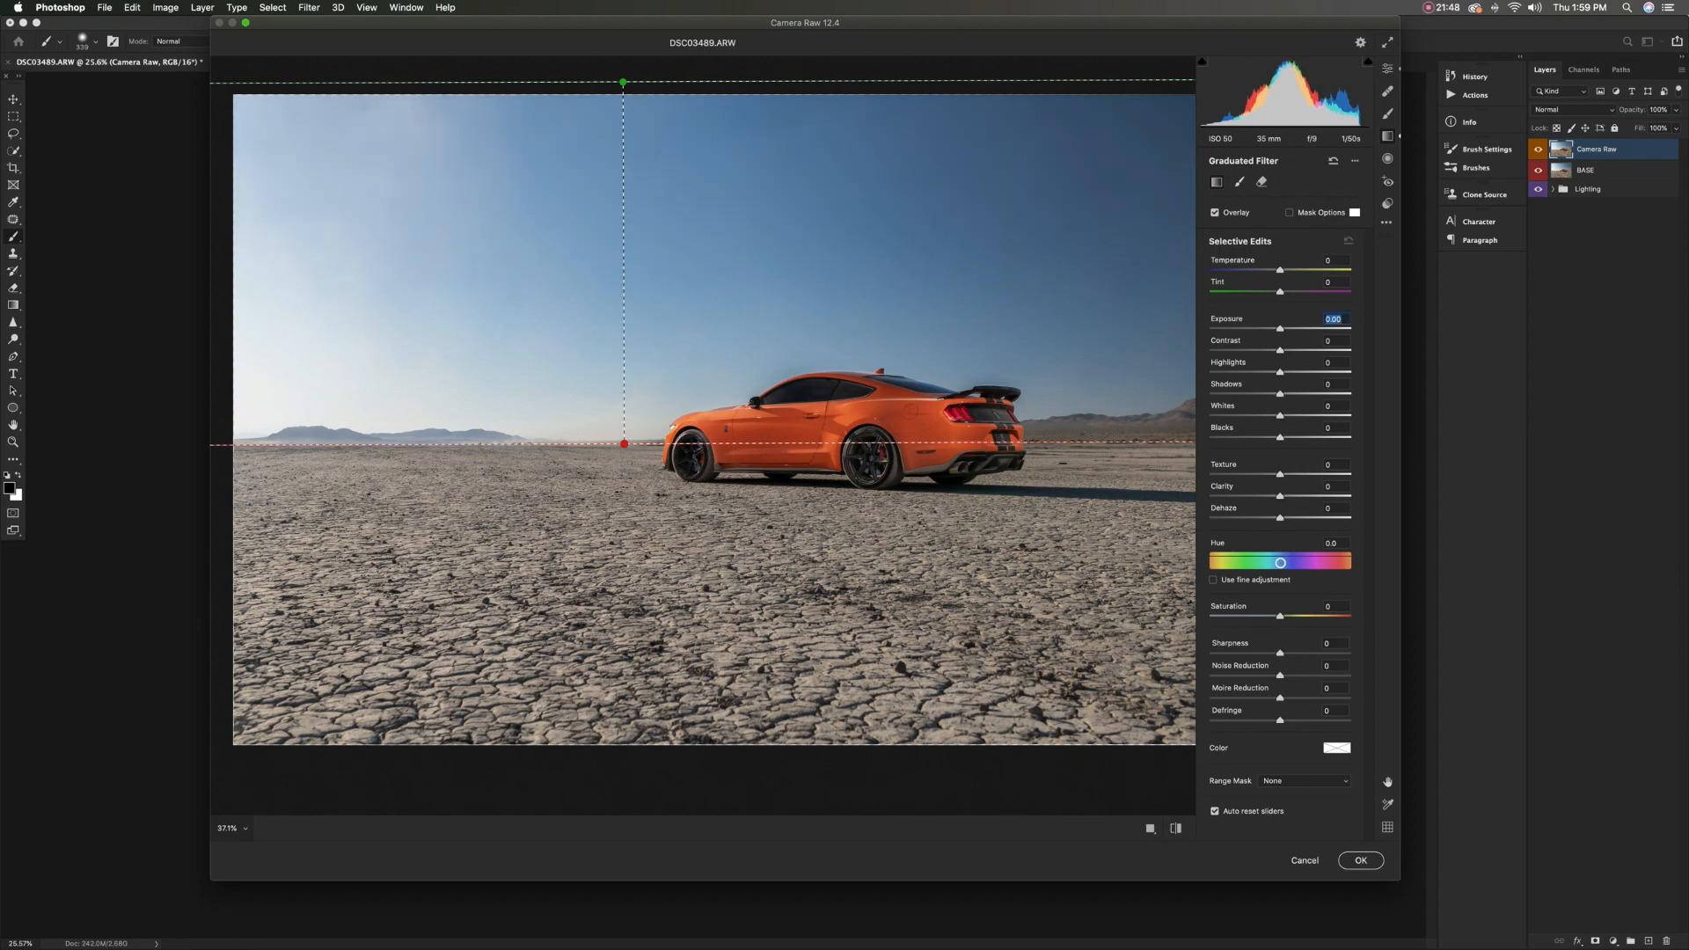
Add a second graduated filter from below the cracked ground up to the horizon, with Texture set to +30
{"action": "left_click_drag", "start_coordinate": [707, 766], "coordinate": [705, 442]}
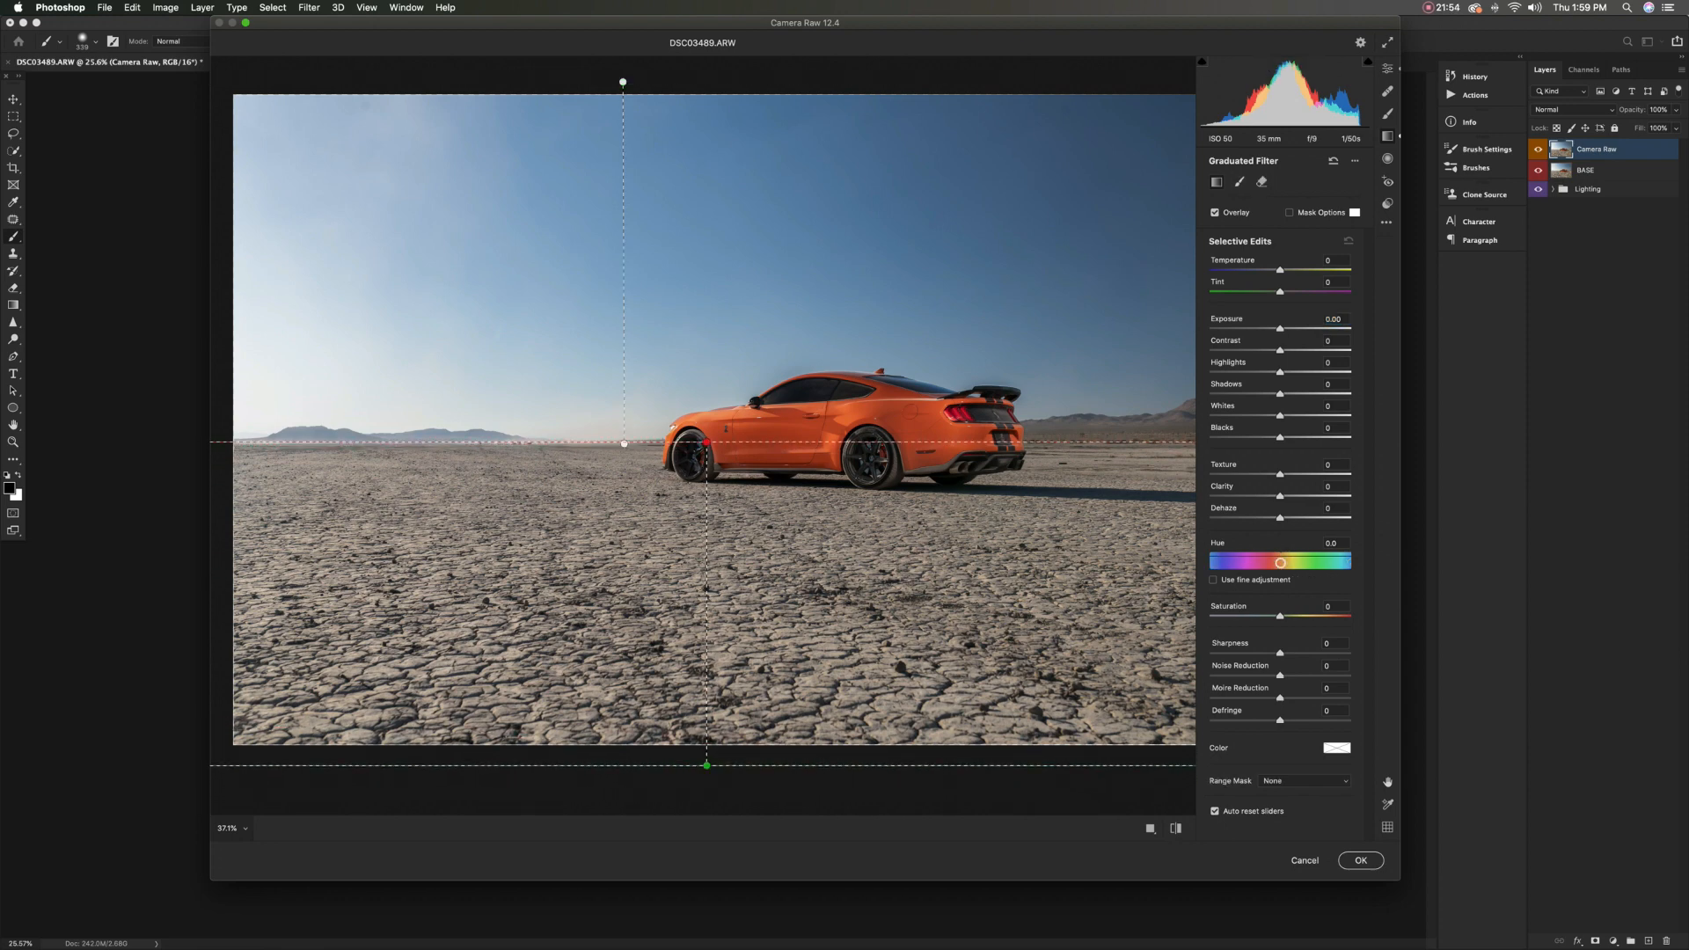
{"action": "left_click_drag", "start_coordinate": [1282, 474], "coordinate": [1301, 474]}
{"action": "scroll", "coordinate": [703, 422], "scroll_direction": "down", "scroll_amount": 1}
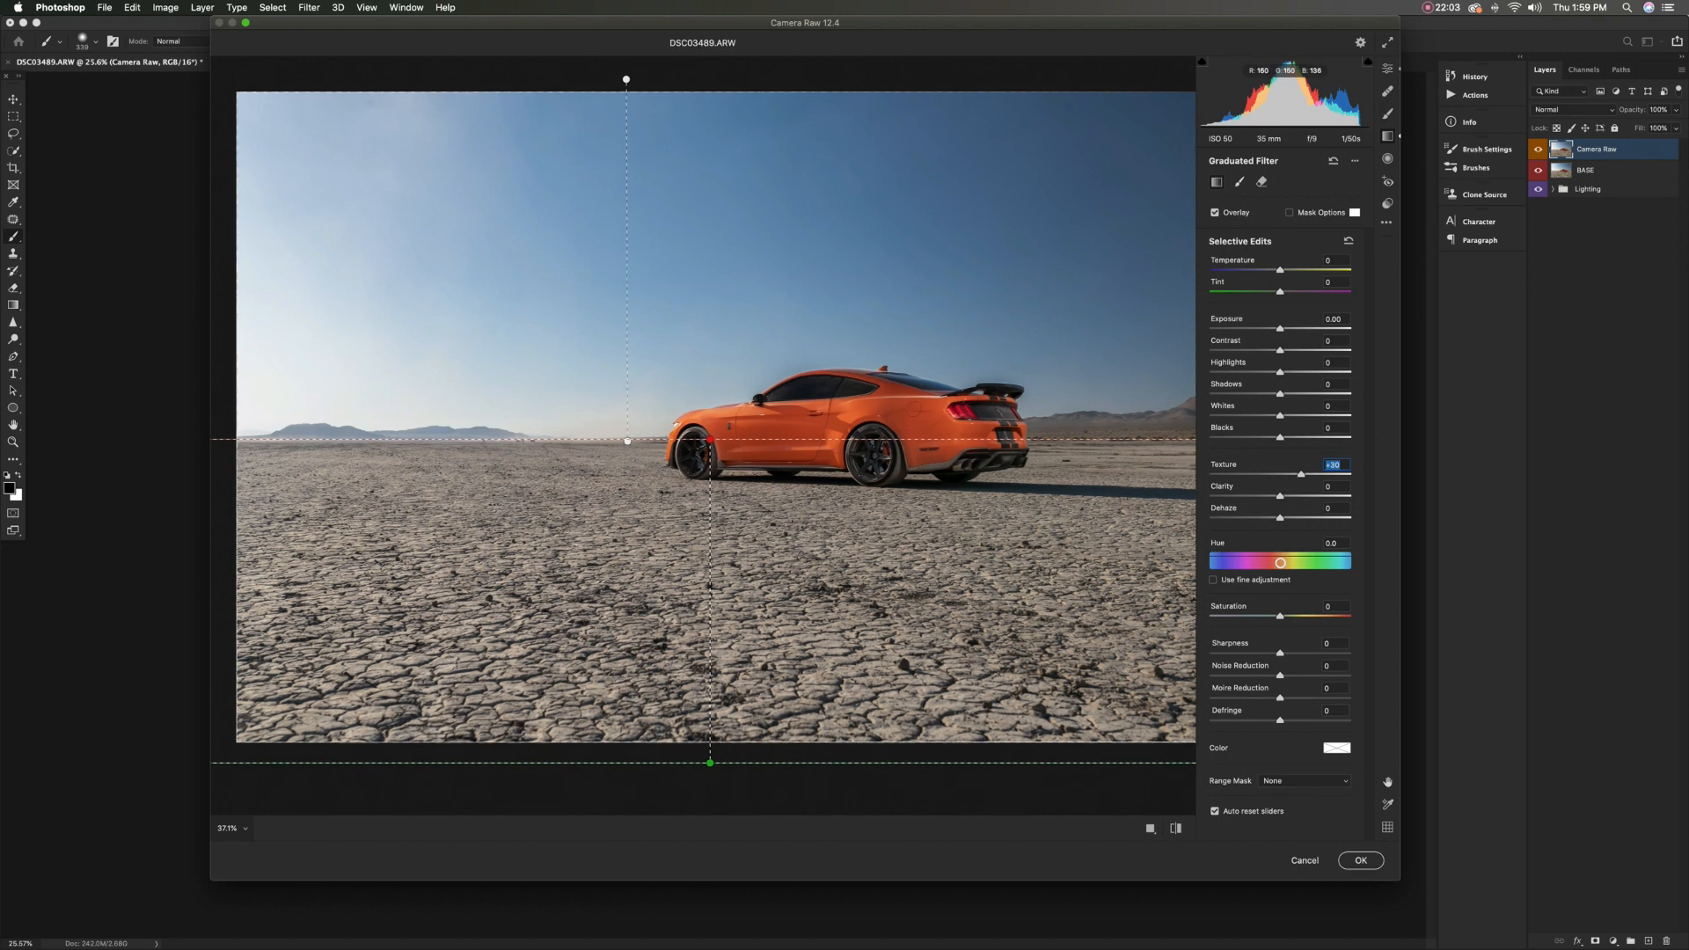
Check the before and after views once more and apply the Camera Raw adjustments to the layer
{"action": "left_click", "coordinate": [1175, 829]}
{"action": "left_click", "coordinate": [1175, 829]}
{"action": "left_click", "coordinate": [1176, 829]}
{"action": "left_click", "coordinate": [1175, 828]}
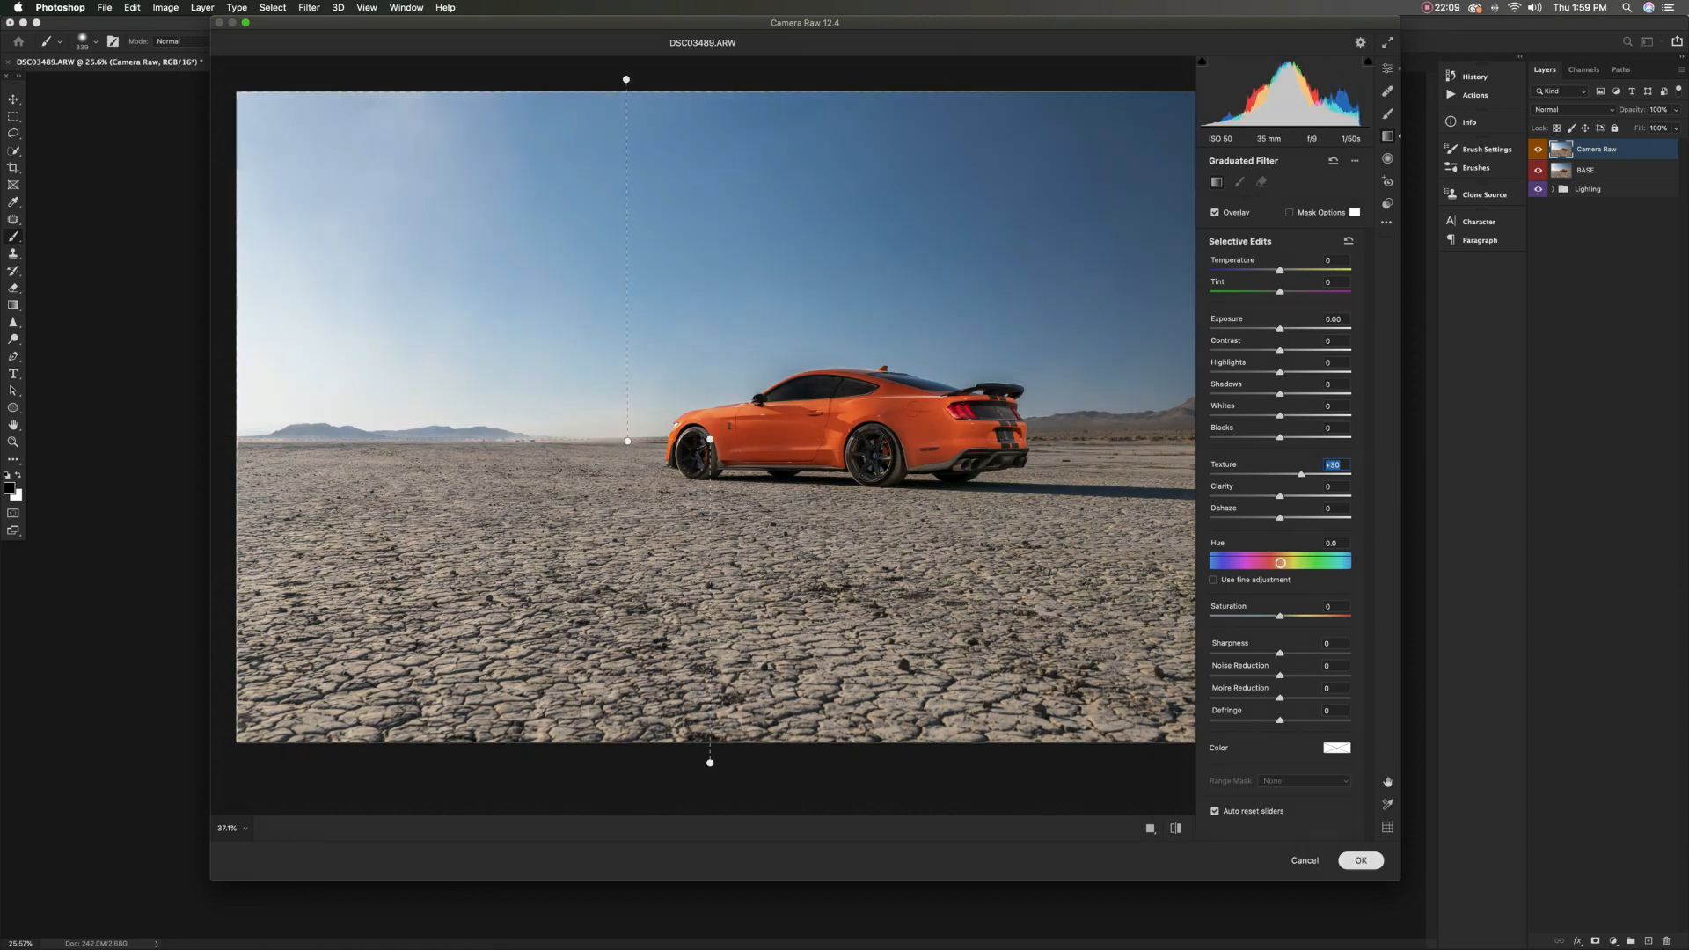
{"action": "left_click", "coordinate": [1360, 861]}
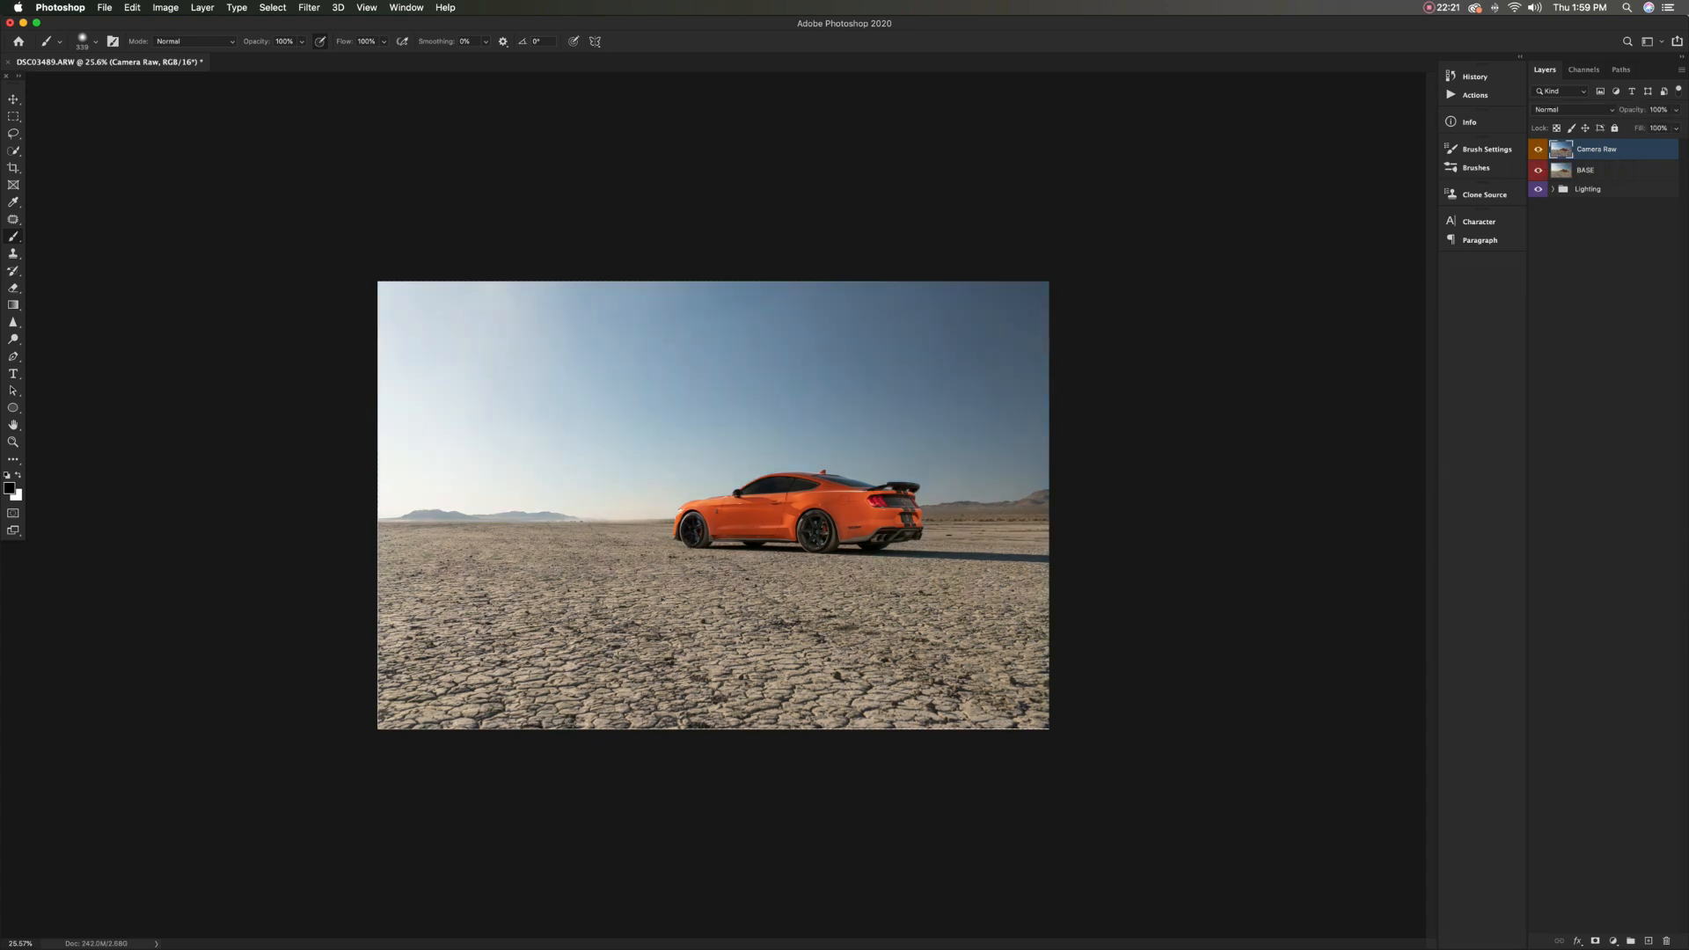
Toggle the Camera Raw layer's visibility to compare the graded image with the BASE layer
{"action": "left_click", "coordinate": [1537, 149]}
{"action": "left_click", "coordinate": [1537, 150]}
{"action": "left_click", "coordinate": [1537, 149]}
{"action": "left_click", "coordinate": [1538, 150]}
{"action": "left_click", "coordinate": [1538, 150]}
{"action": "left_click", "coordinate": [1538, 149]}
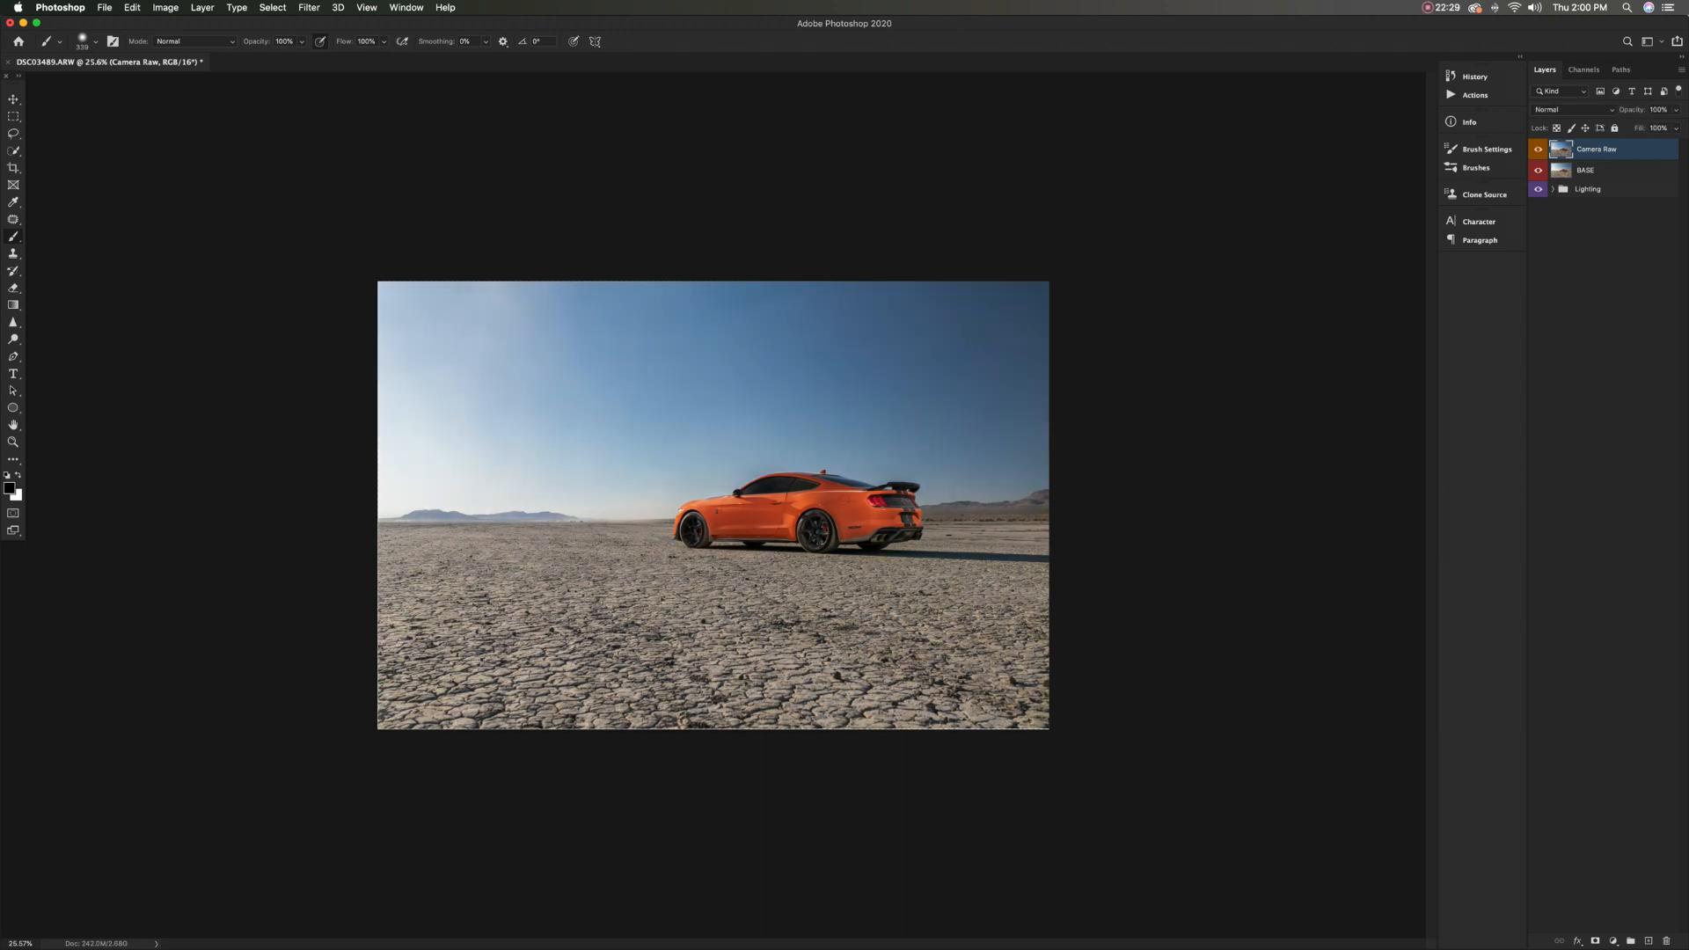
Duplicate the Camera Raw layer, rename the copy "Cleanup" and give it a green colour label
{"action": "key", "text": "super+j"}
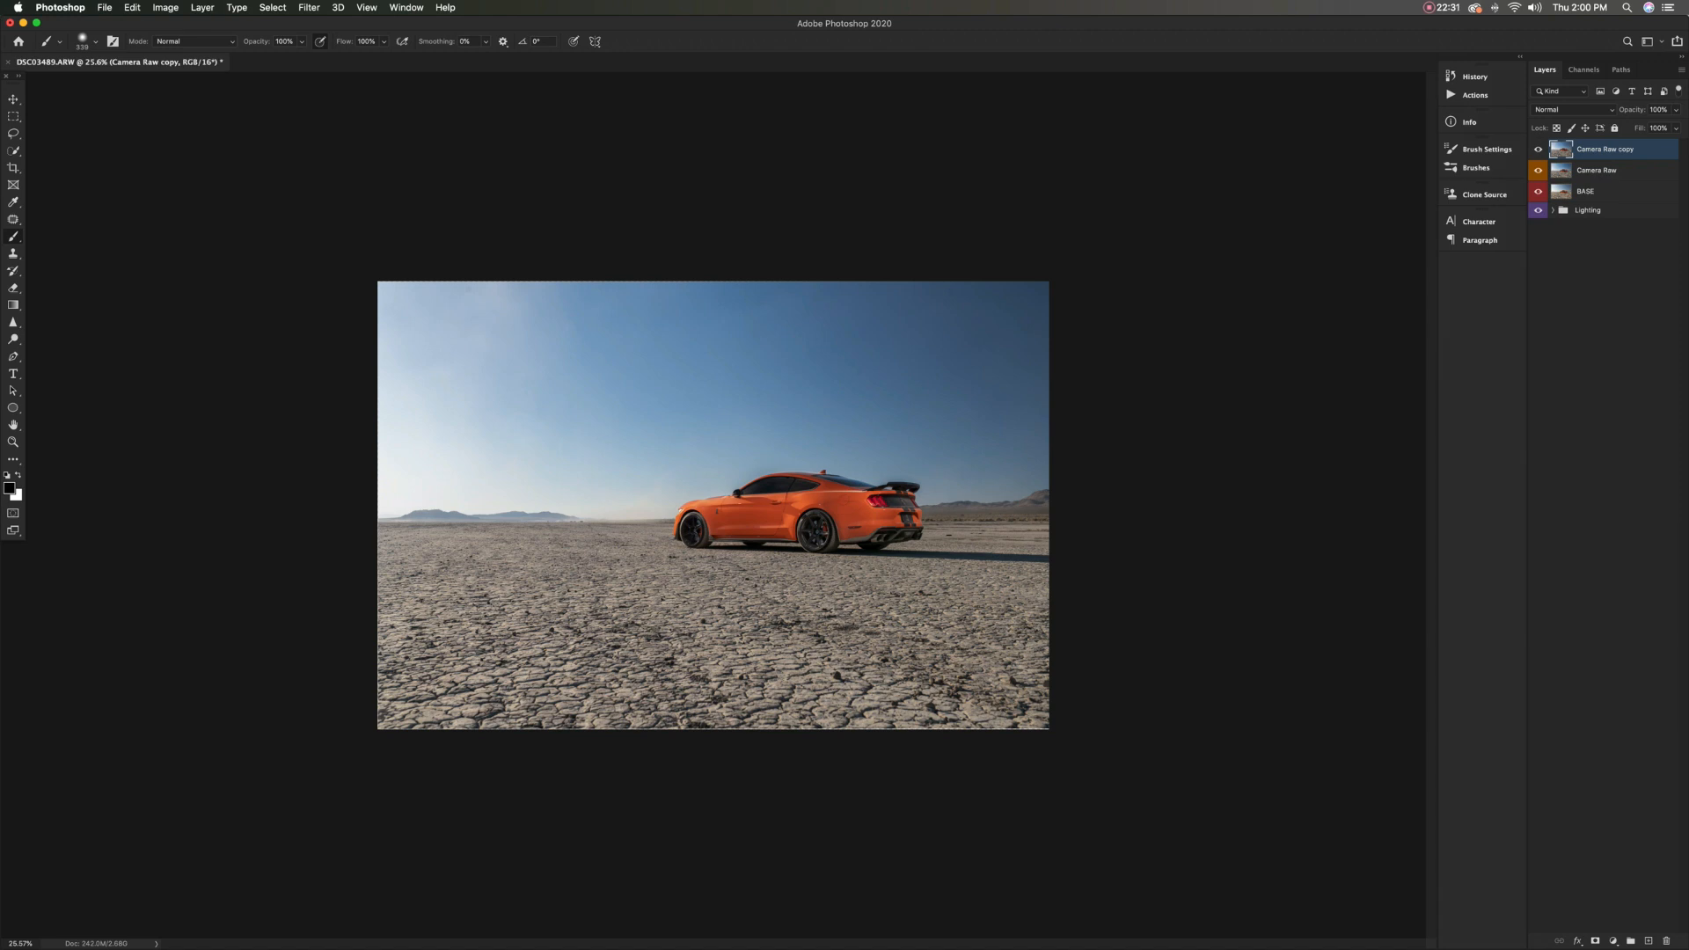
{"action": "double_click", "coordinate": [1606, 149]}
{"action": "type", "text": "Cleanup"}
{"action": "key", "text": "Return"}
{"action": "right_click", "coordinate": [1538, 150]}
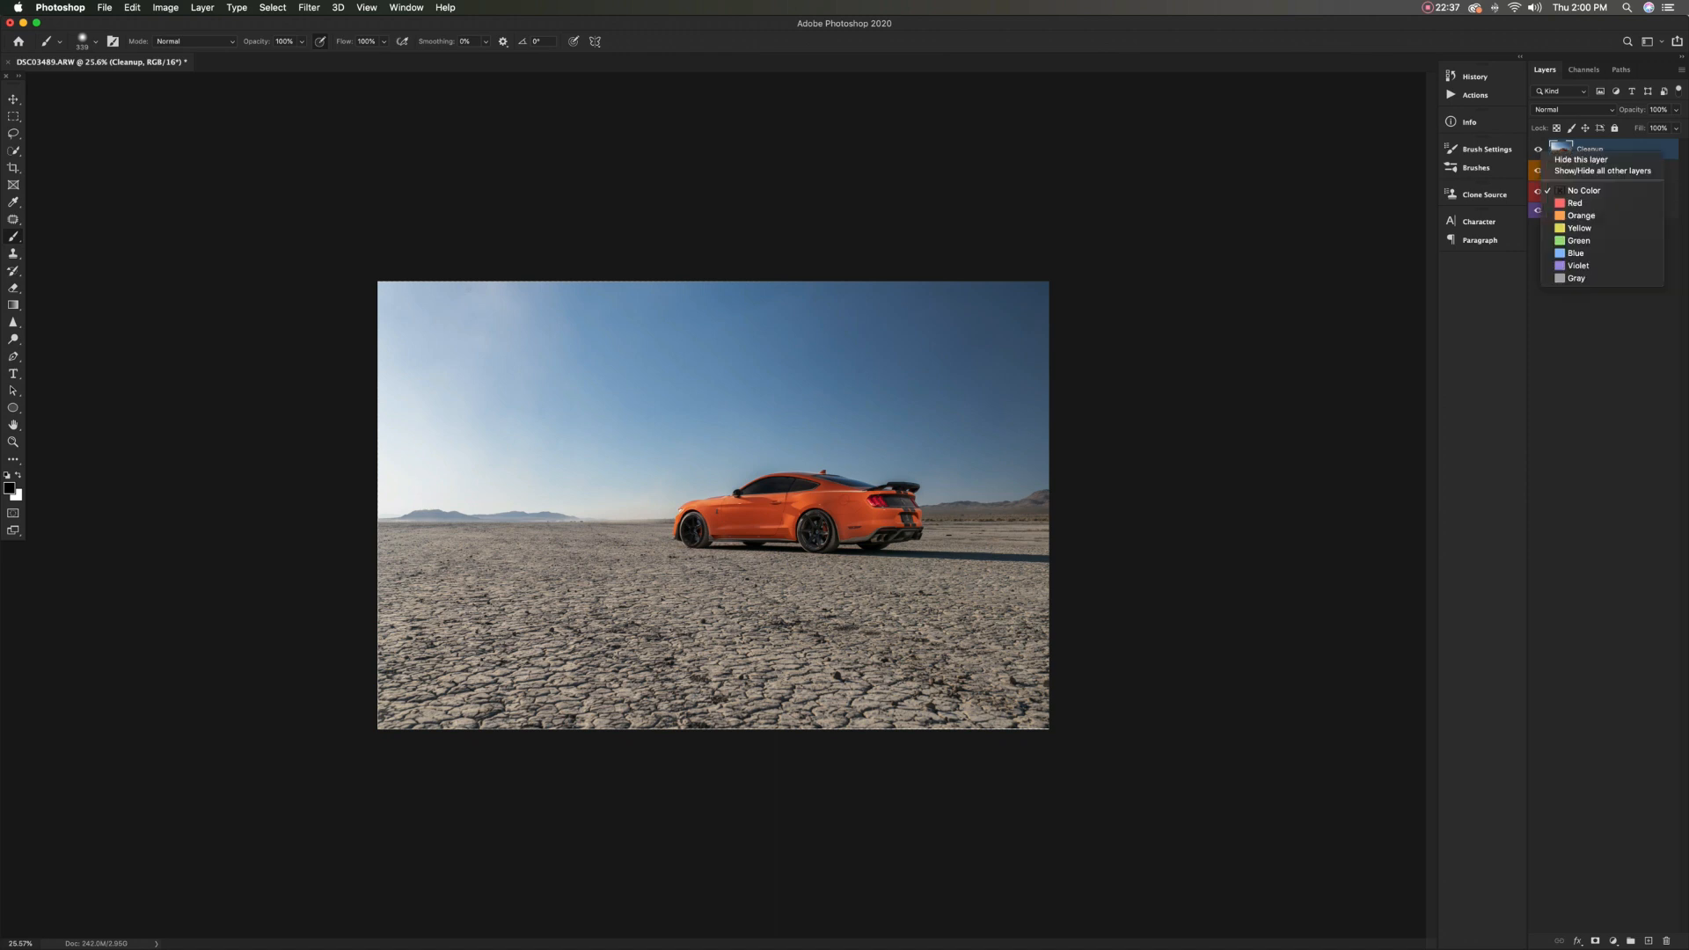
{"action": "left_click", "coordinate": [1578, 240]}
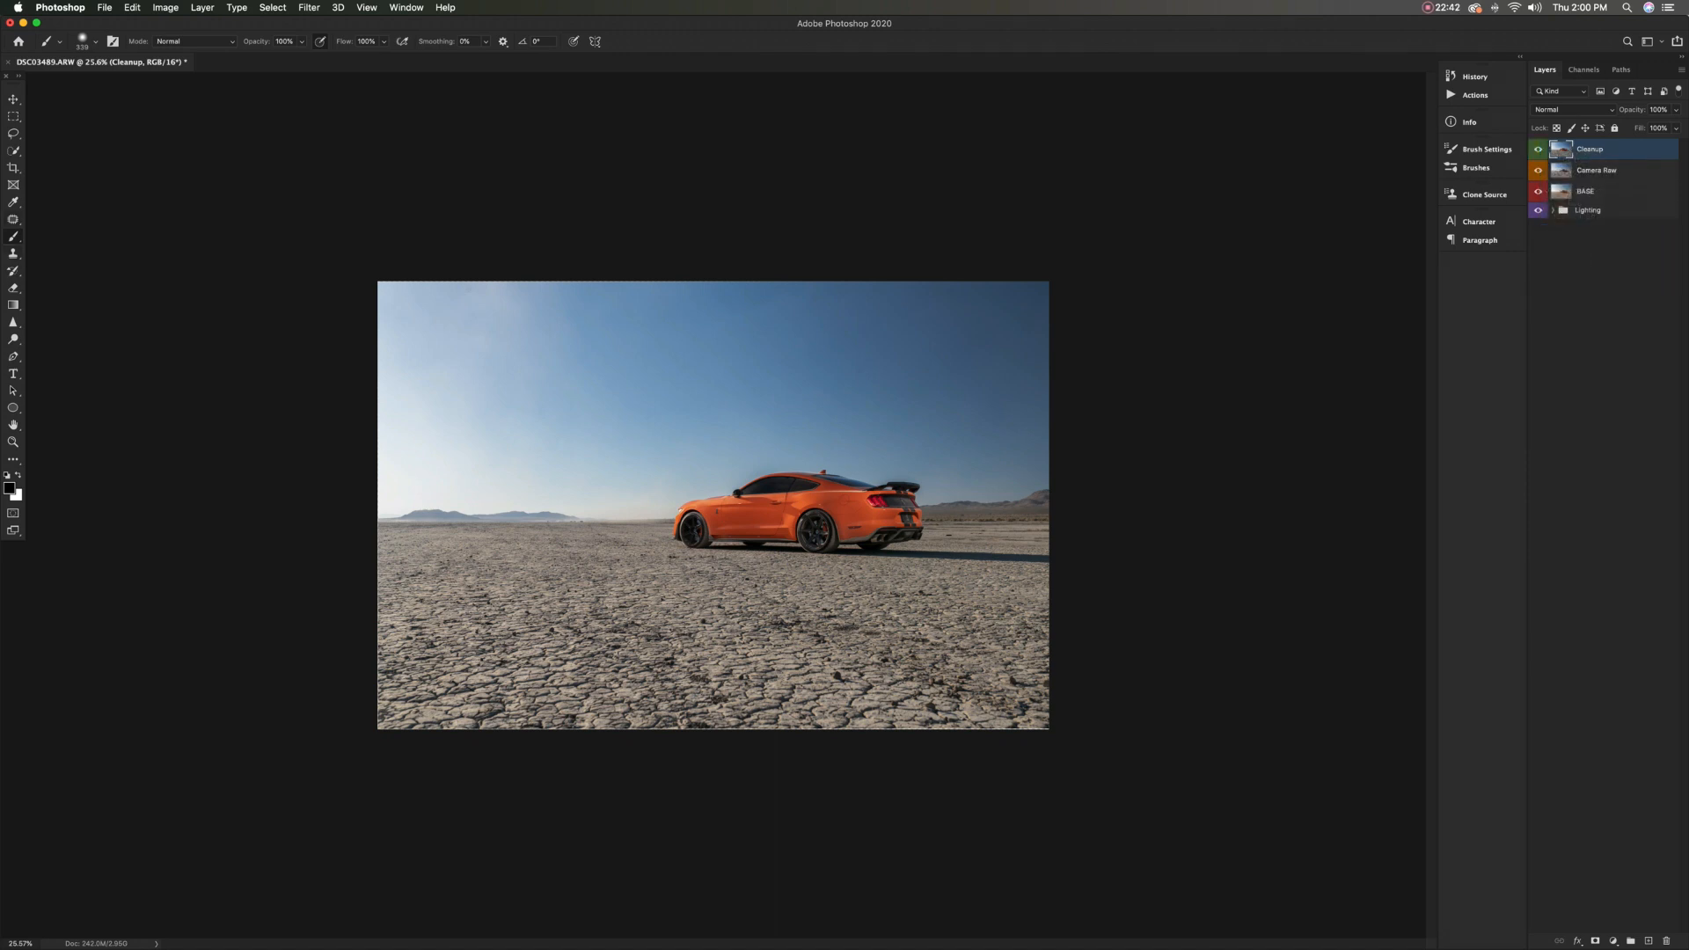
Inspect the sky up close on the Cleanup layer and remove its blemishes with the Patch tool
{"action": "scroll", "coordinate": [559, 408], "scroll_direction": "up", "scroll_amount": 6}
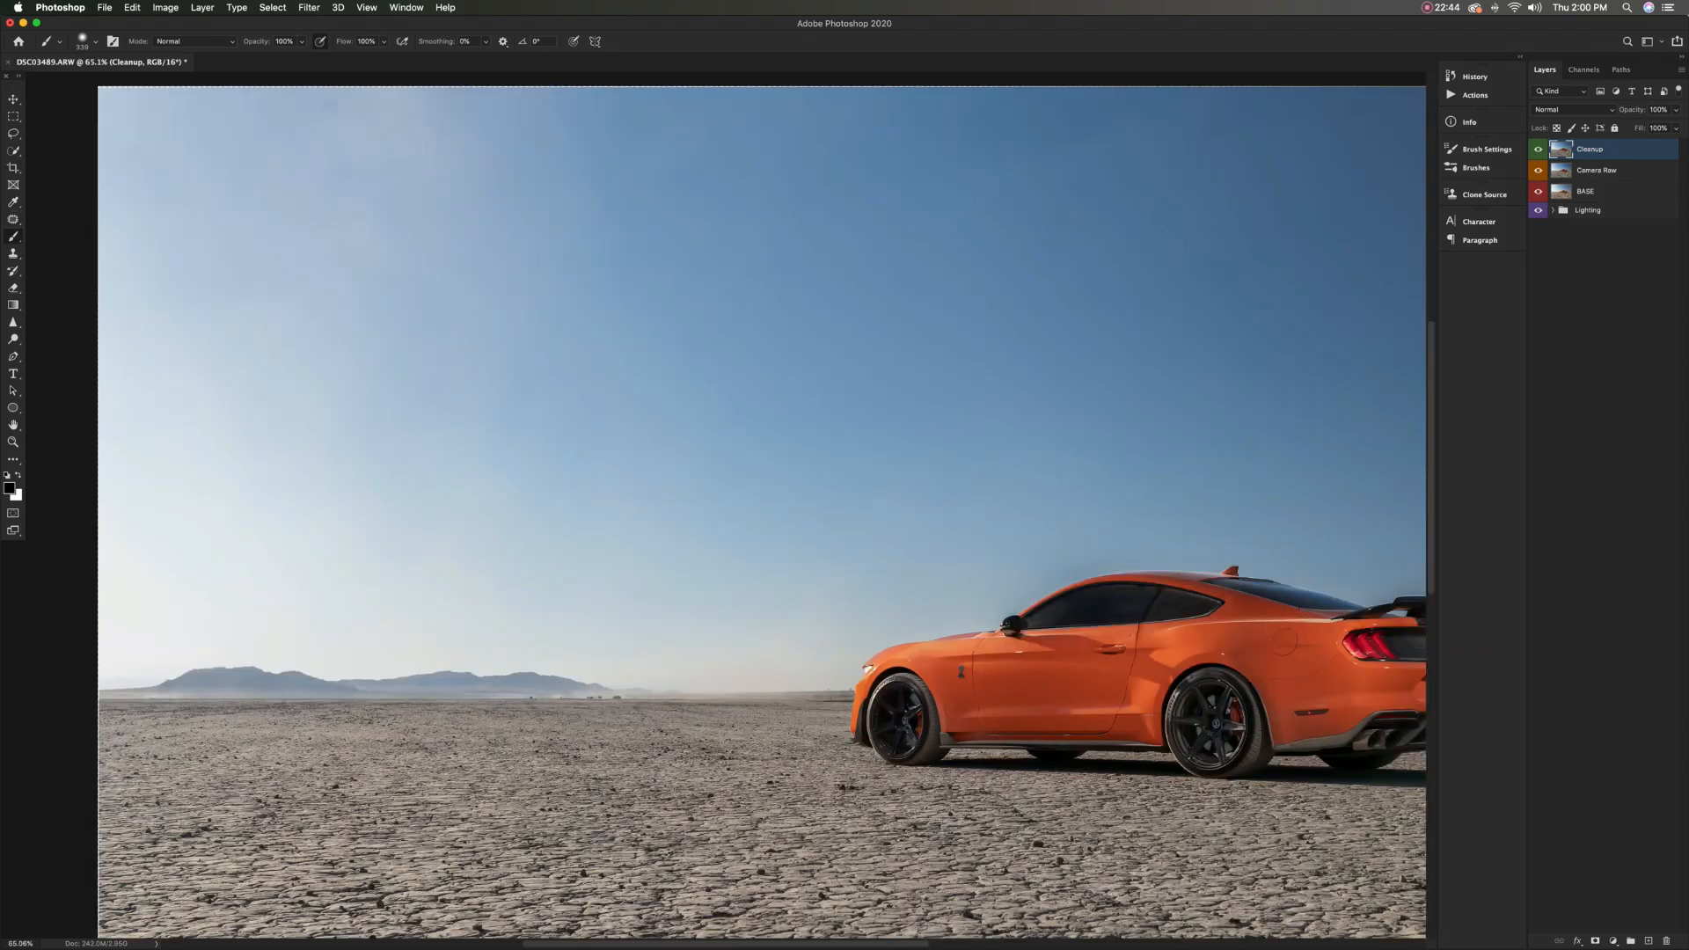
{"action": "scroll", "coordinate": [304, 283], "scroll_direction": "up", "scroll_amount": 4}
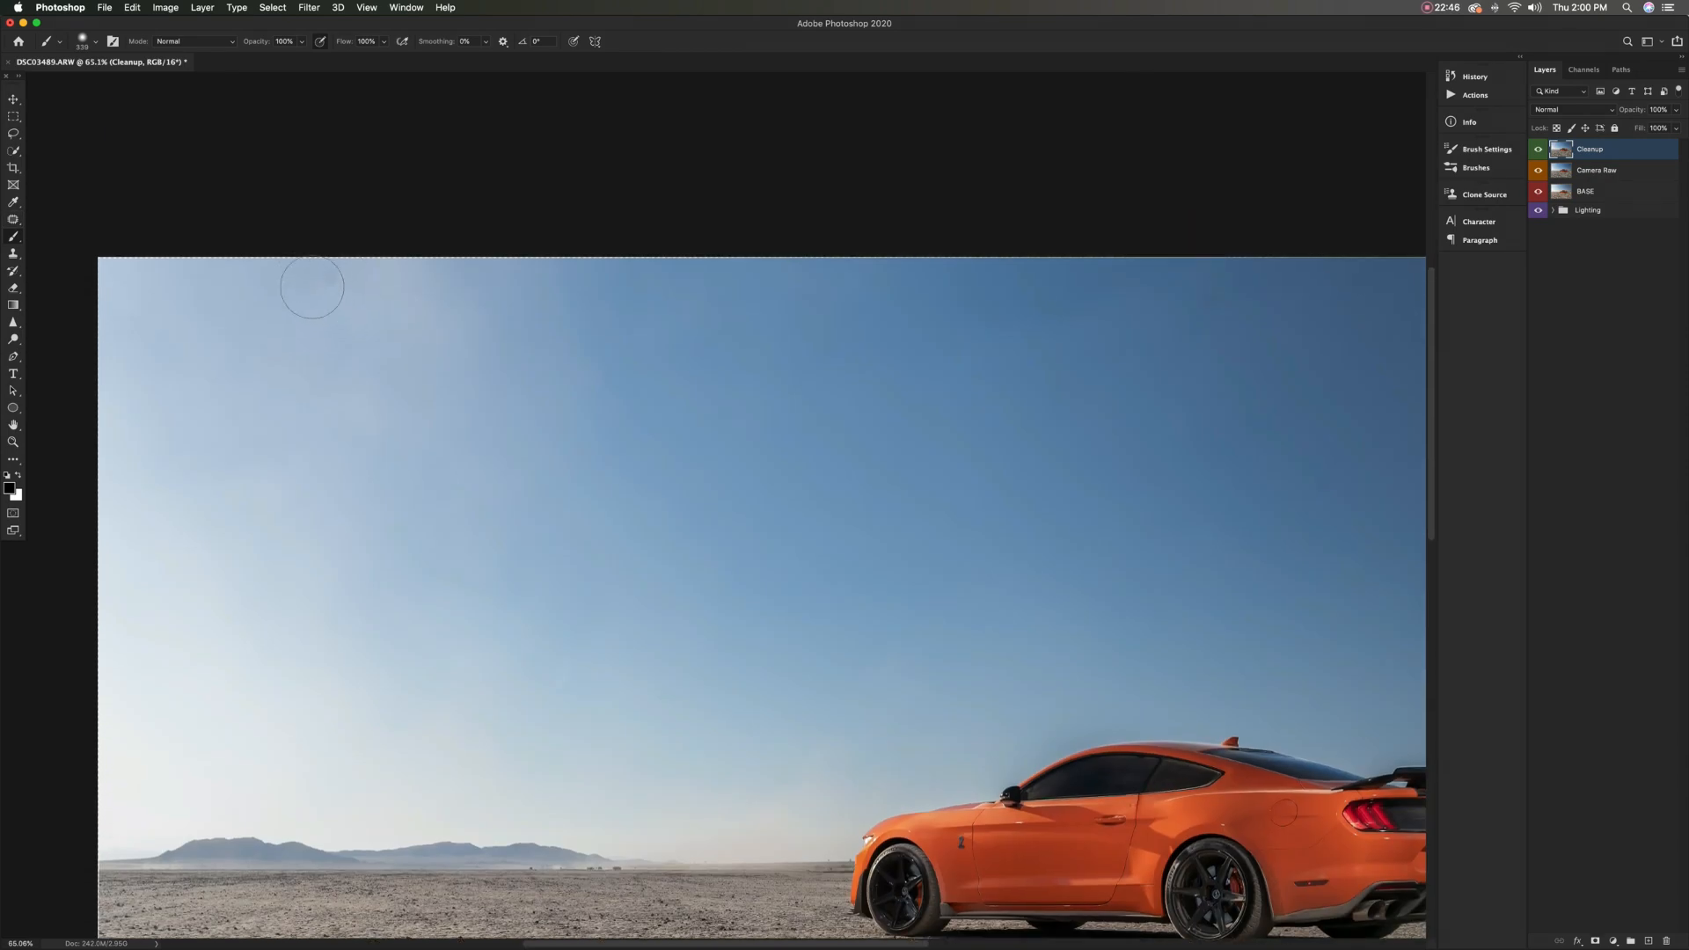
{"action": "scroll", "coordinate": [395, 328], "scroll_direction": "right", "scroll_amount": 5}
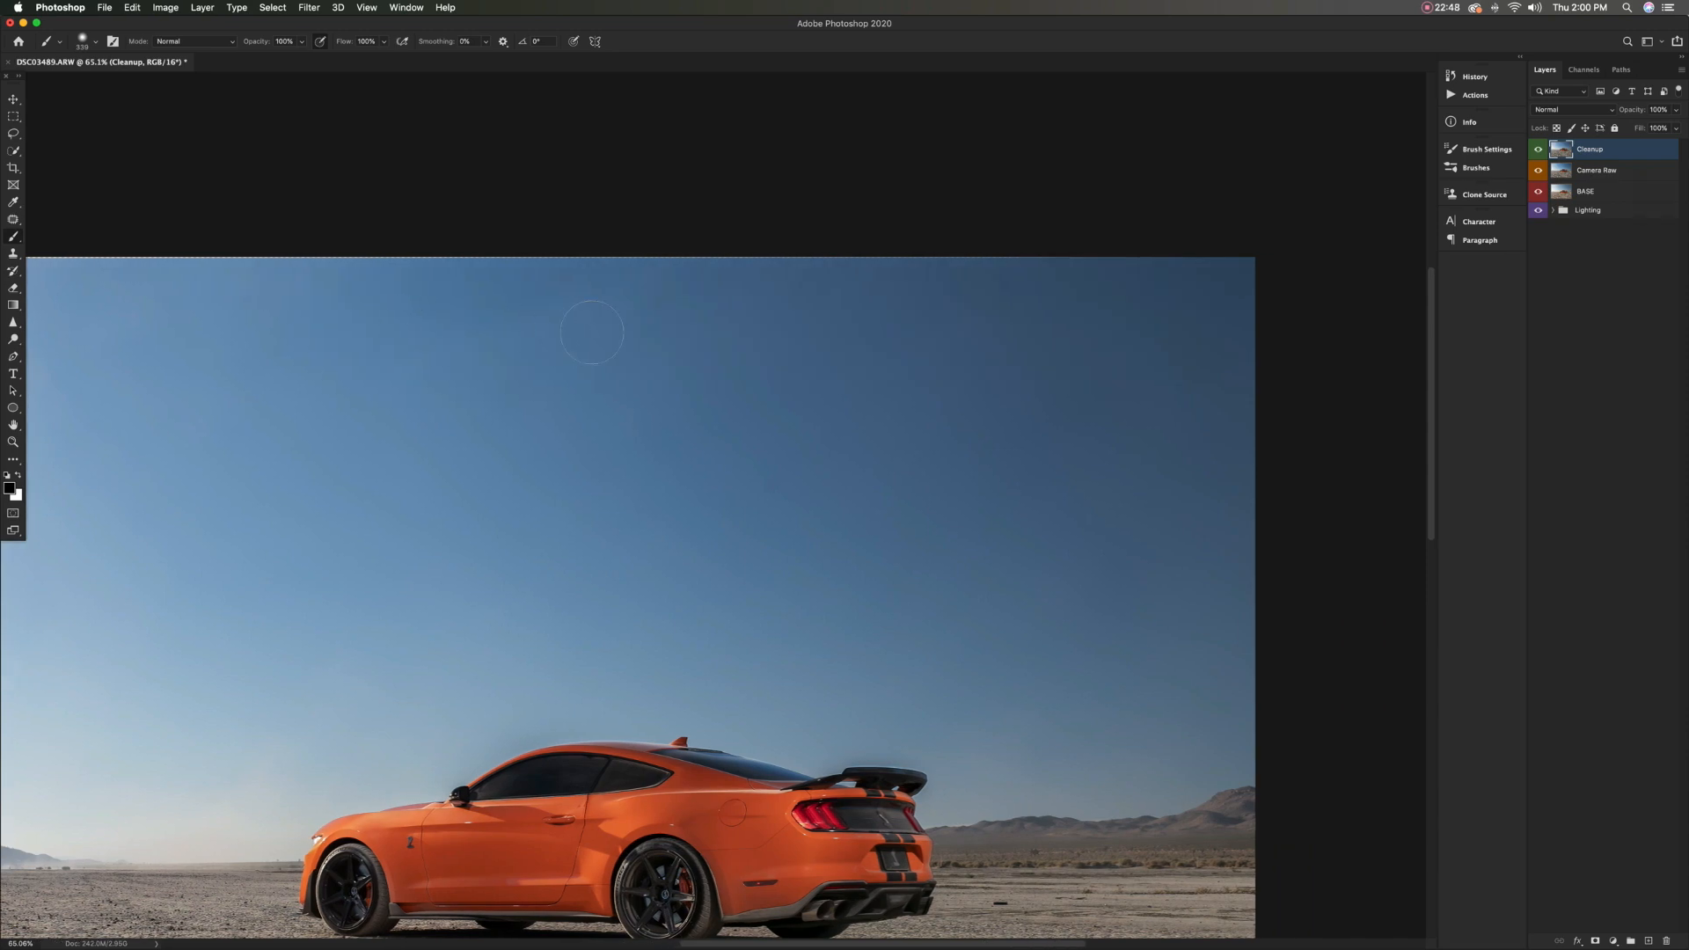
{"action": "scroll", "coordinate": [395, 328], "scroll_direction": "up", "scroll_amount": 5}
{"action": "scroll", "coordinate": [693, 379], "scroll_direction": "down", "scroll_amount": 4}
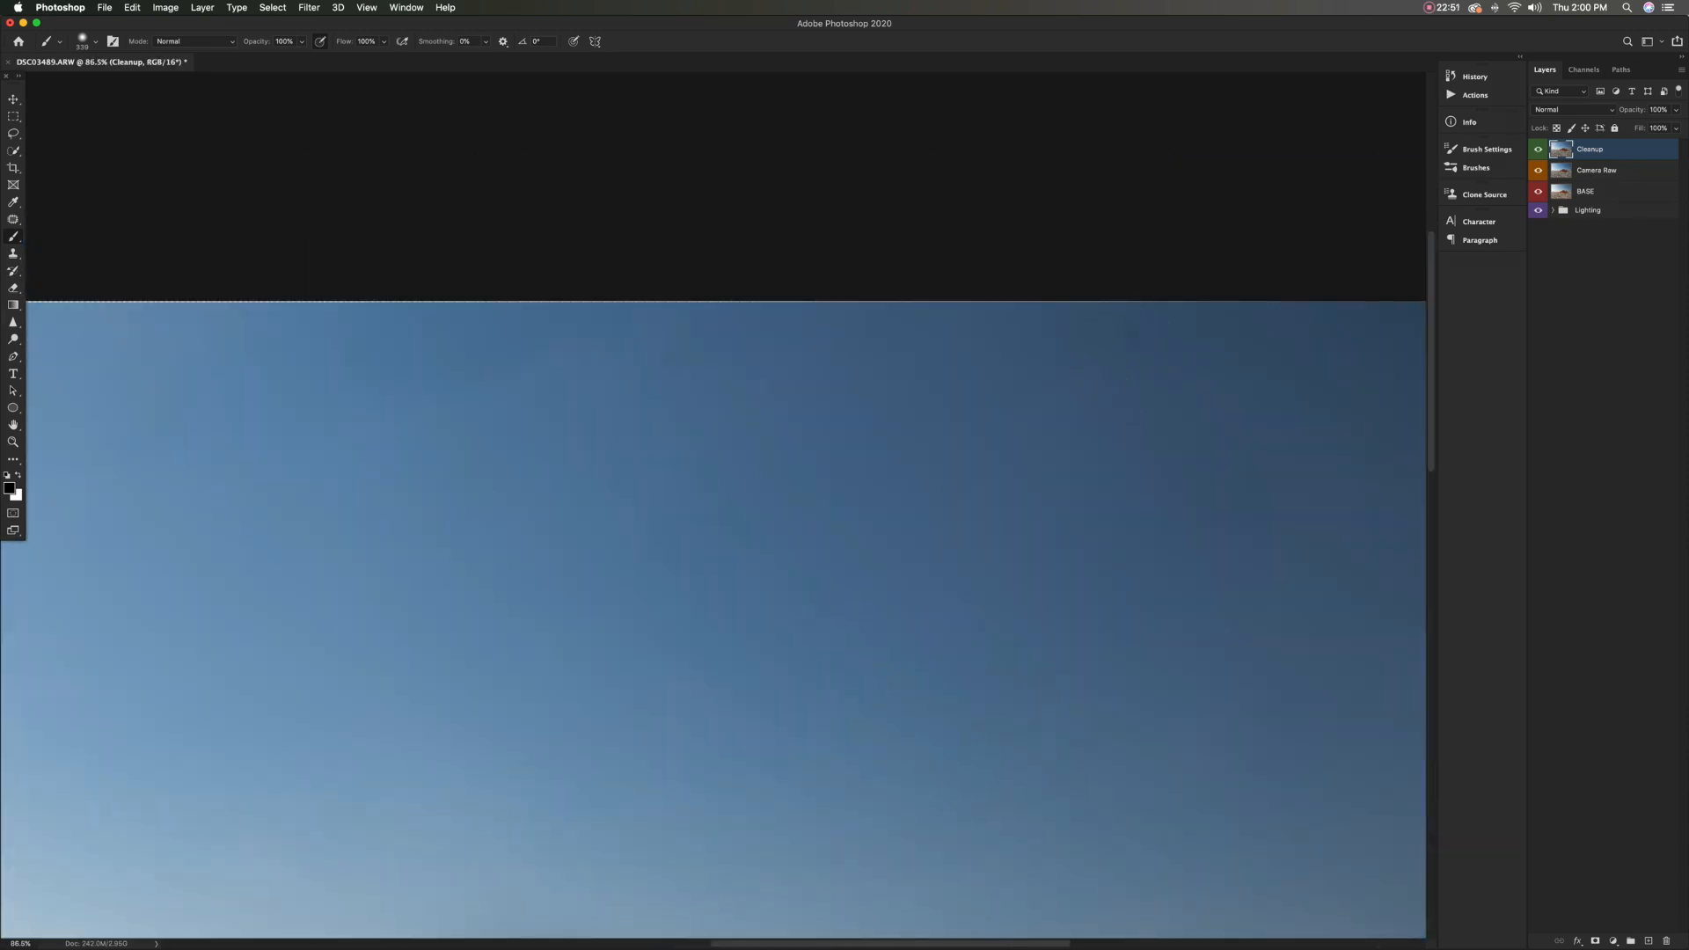
{"action": "key", "text": "j"}
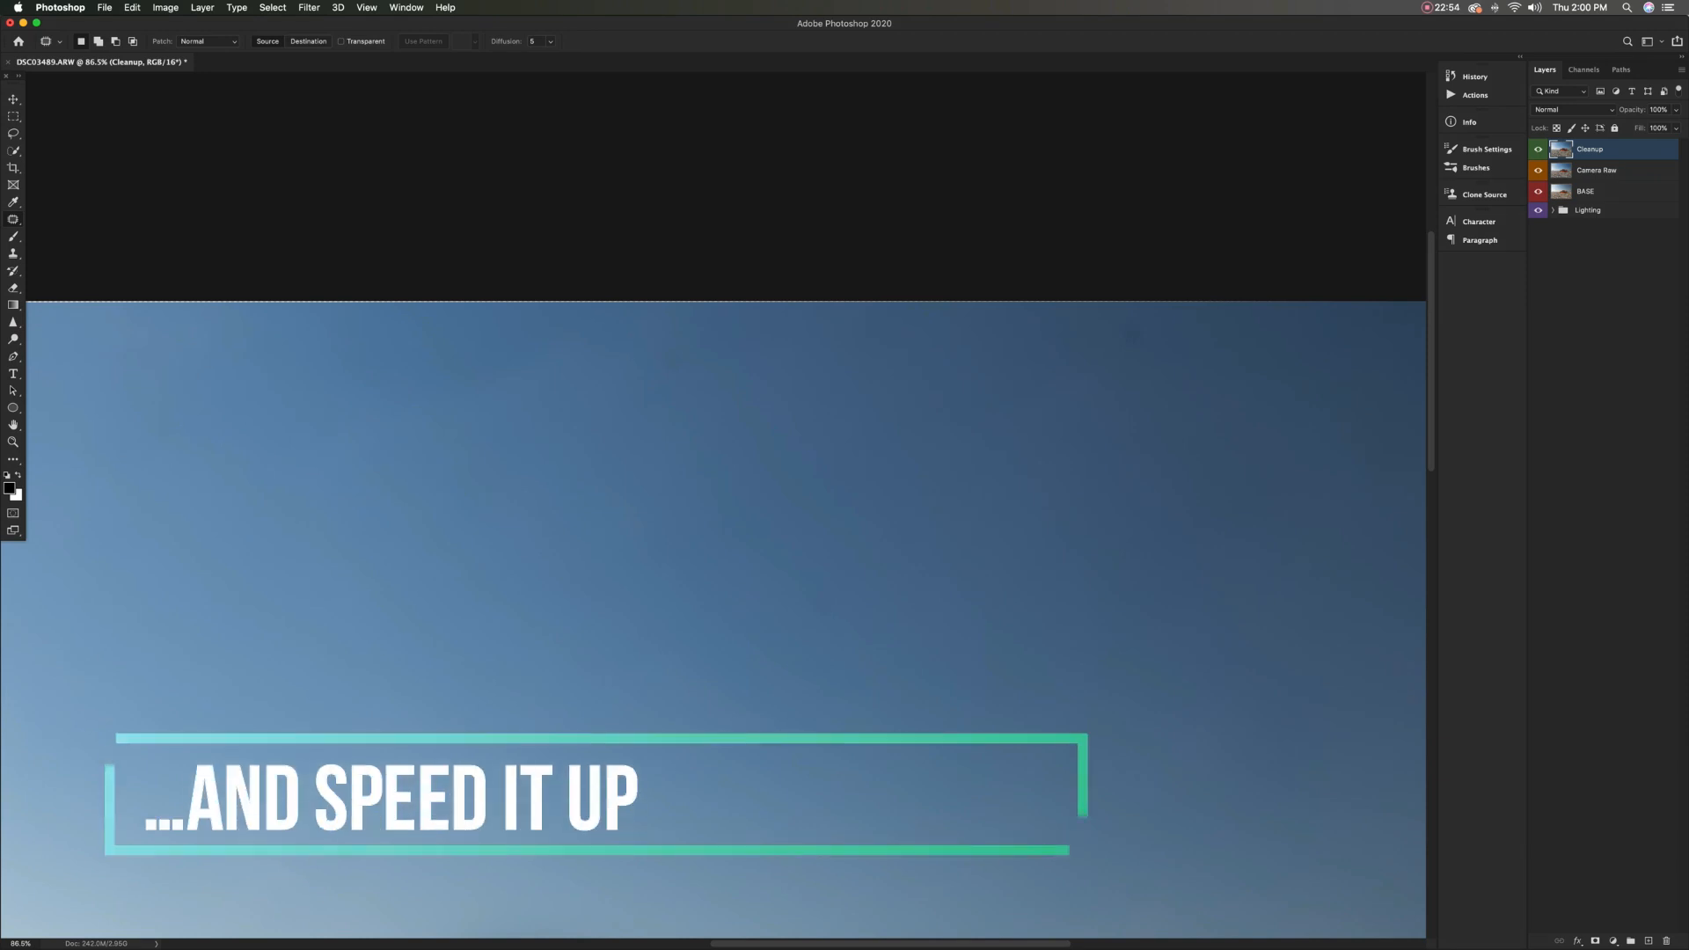
{"action": "left_click_drag", "start_coordinate": [1110, 327], "coordinate": [1114, 333]}
{"action": "left_click_drag", "start_coordinate": [1189, 348], "coordinate": [1091, 351]}
{"action": "scroll", "coordinate": [1159, 318], "scroll_direction": "left", "scroll_amount": 20}
{"action": "scroll", "coordinate": [726, 505], "scroll_direction": "down", "scroll_amount": 5}
{"action": "scroll", "coordinate": [726, 505], "scroll_direction": "right", "scroll_amount": 20}
{"action": "scroll", "coordinate": [727, 505], "scroll_direction": "left", "scroll_amount": 20}
{"action": "scroll", "coordinate": [727, 505], "scroll_direction": "down", "scroll_amount": 4}
{"action": "left_click_drag", "start_coordinate": [849, 290], "coordinate": [833, 310]}
{"action": "scroll", "coordinate": [818, 317], "scroll_direction": "right", "scroll_amount": 10}
Retouch the bright reflection on the door below the side mirror with the Clone Stamp at 14% flow
{"action": "key", "text": "s"}
{"action": "scroll", "coordinate": [866, 570], "scroll_direction": "up", "scroll_amount": 10}
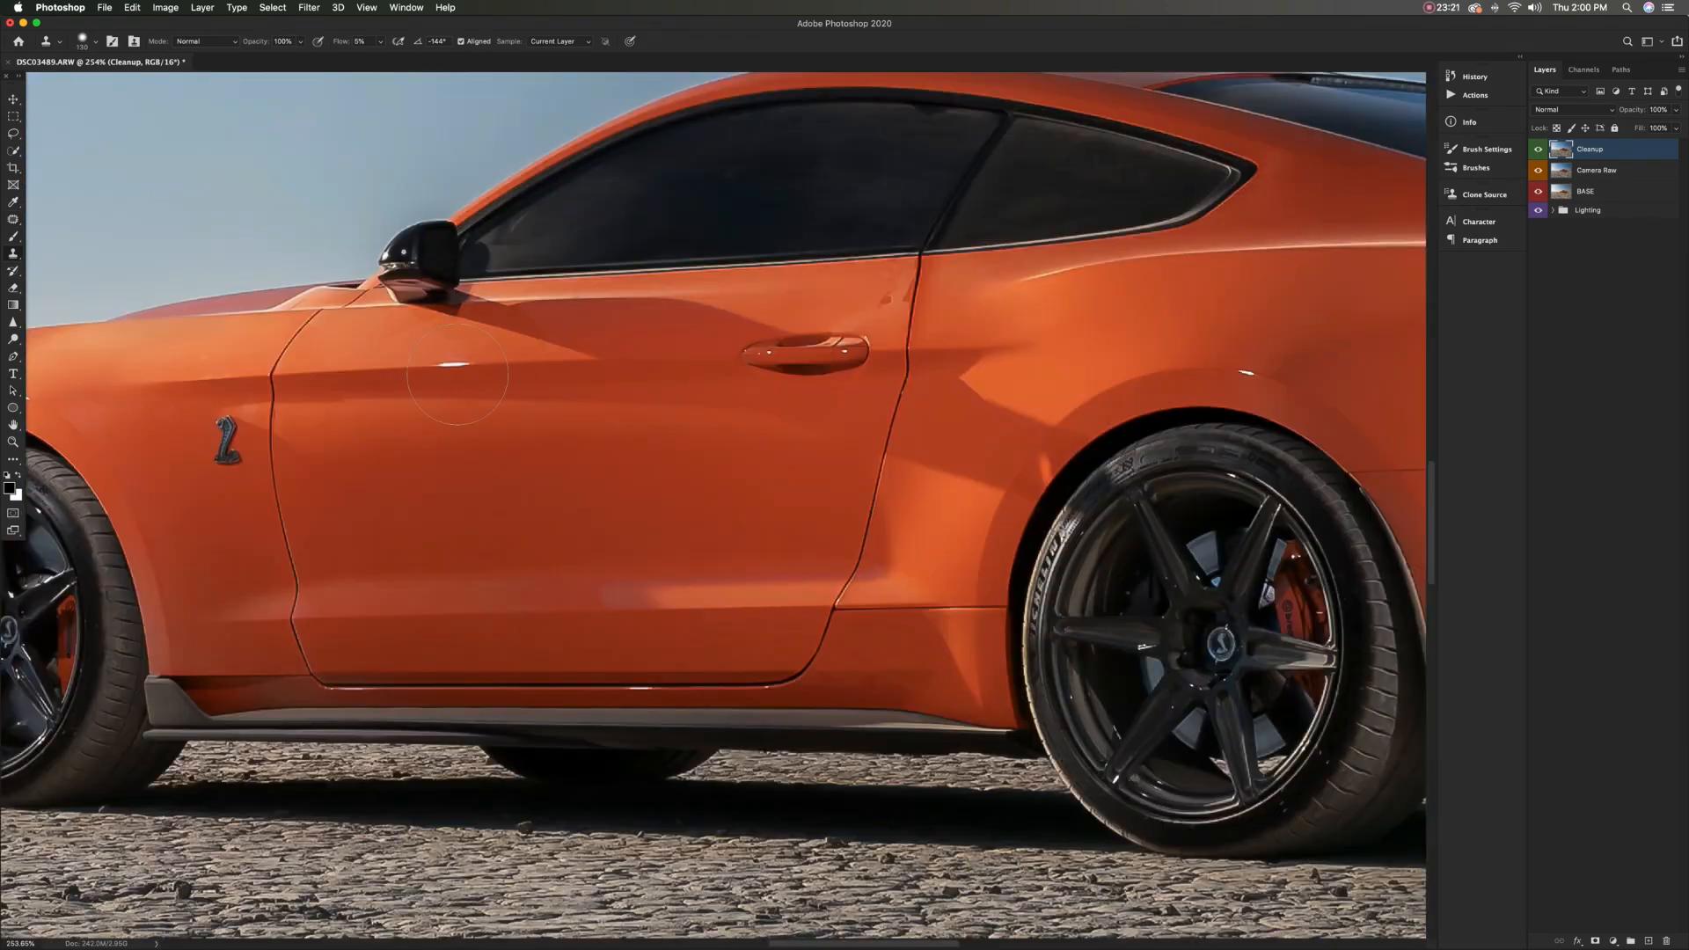
{"action": "key", "text": "shift+1"}
{"action": "key", "text": "shift+4"}
{"action": "left_click_drag", "start_coordinate": [438, 364], "coordinate": [466, 361]}
{"action": "left_click", "coordinate": [356, 367], "text": "alt"}
Patch the blemish on the door panel above the door handle and clear the selection
{"action": "scroll", "coordinate": [1112, 251], "scroll_direction": "up", "scroll_amount": 5}
{"action": "key", "text": "j"}
{"action": "left_click_drag", "start_coordinate": [732, 345], "coordinate": [735, 349]}
{"action": "left_click_drag", "start_coordinate": [746, 326], "coordinate": [704, 327]}
{"action": "key", "text": "super+d"}
Clean up the paint along the door's rear edge near the handle using a smaller Clone Stamp brush
{"action": "key", "text": "s"}
{"action": "key", "text": "bracketleft"}
{"action": "key", "text": "bracketleft"}
{"action": "key", "text": "bracketleft"}
{"action": "left_click", "coordinate": [702, 293], "text": "alt"}
{"action": "mouse_move", "coordinate": [743, 269]}
{"action": "left_mouse_down"}
{"action": "mouse_move", "coordinate": [765, 266]}
{"action": "mouse_move", "coordinate": [780, 348]}
{"action": "left_mouse_up"}
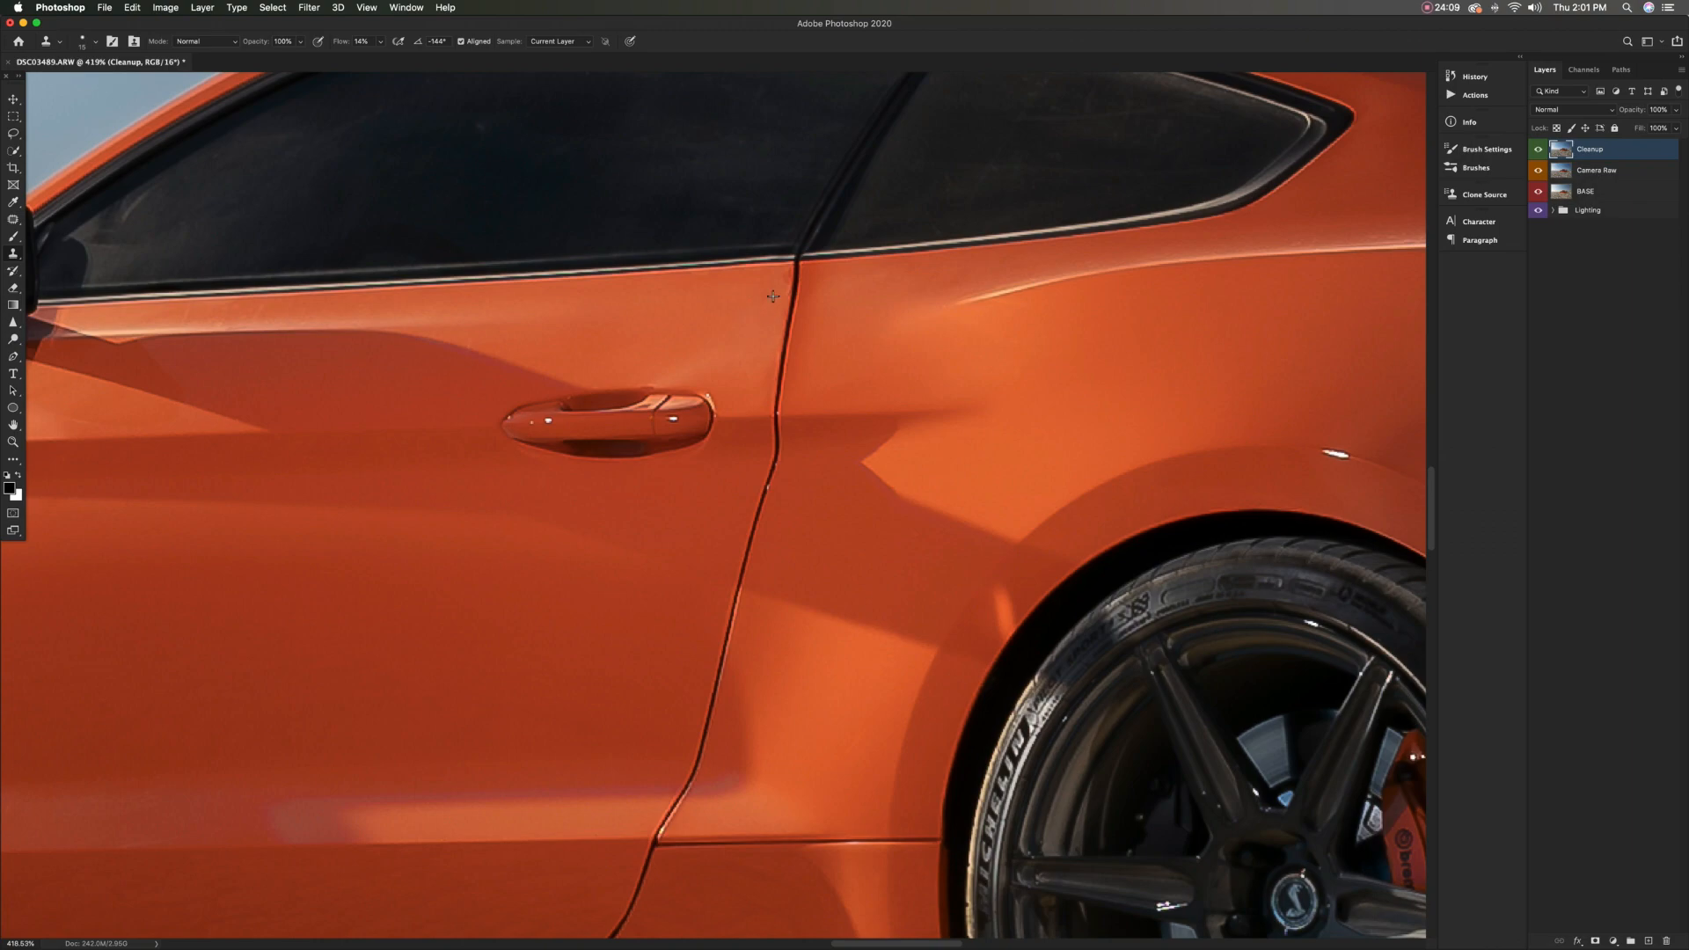
Resize the Spot Healing Brush and retouch the paint around the fuel door on the rear fender
{"action": "left_click", "coordinate": [88, 41]}
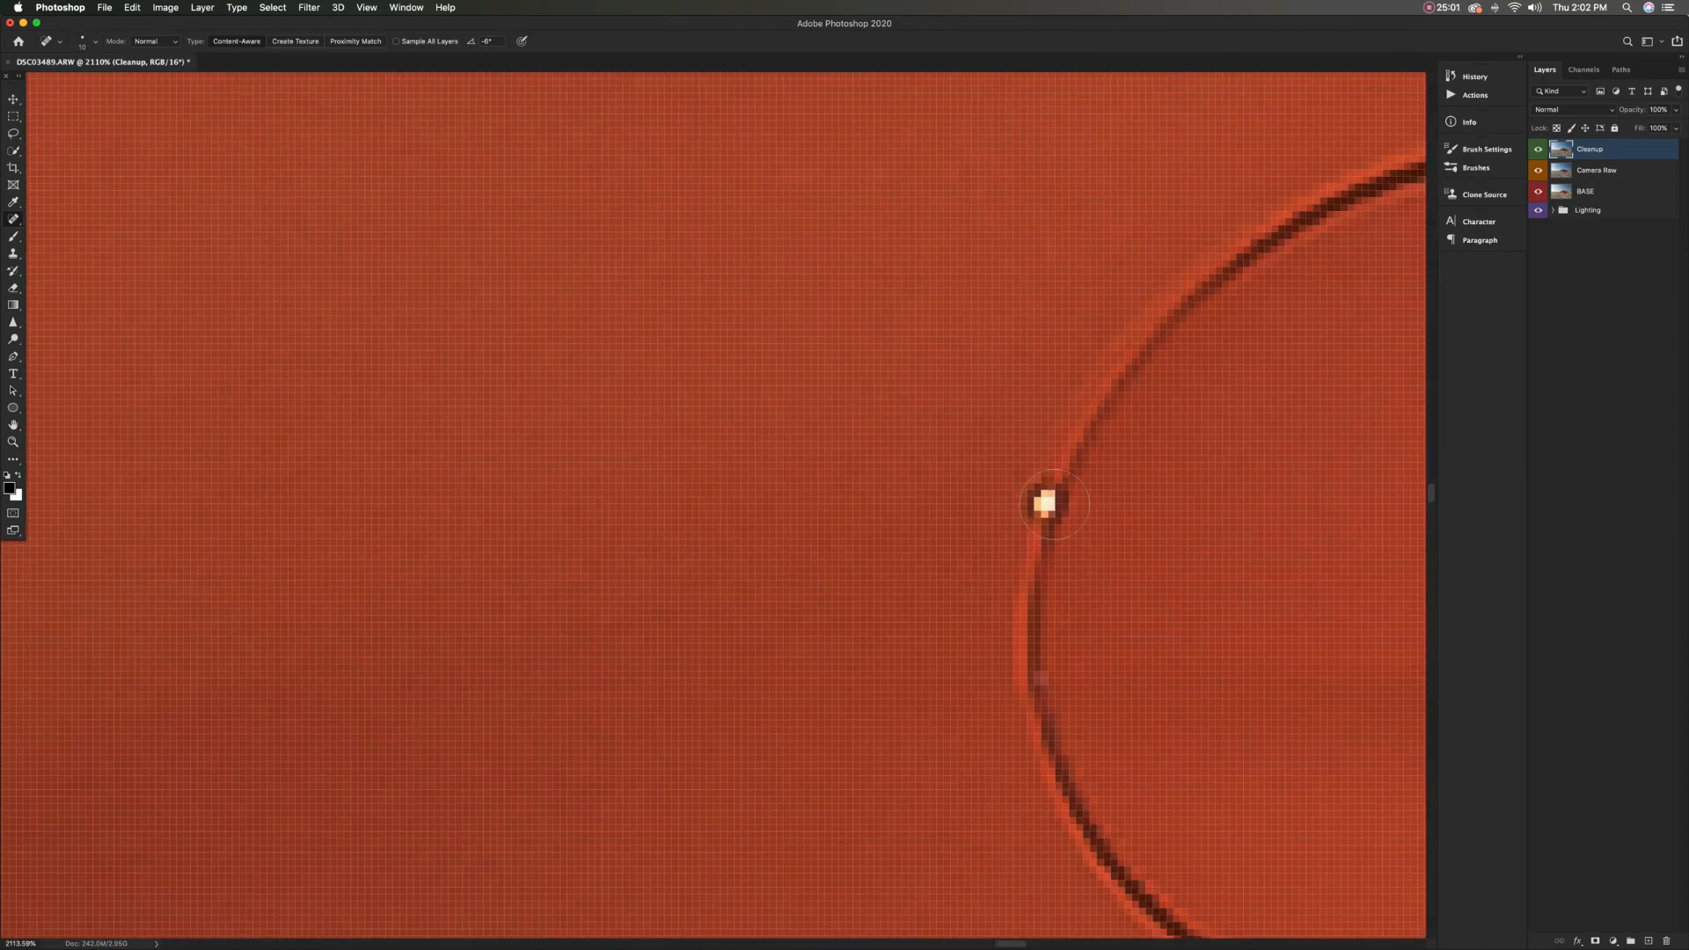
{"action": "left_click_drag", "start_coordinate": [1176, 516], "coordinate": [1214, 516]}
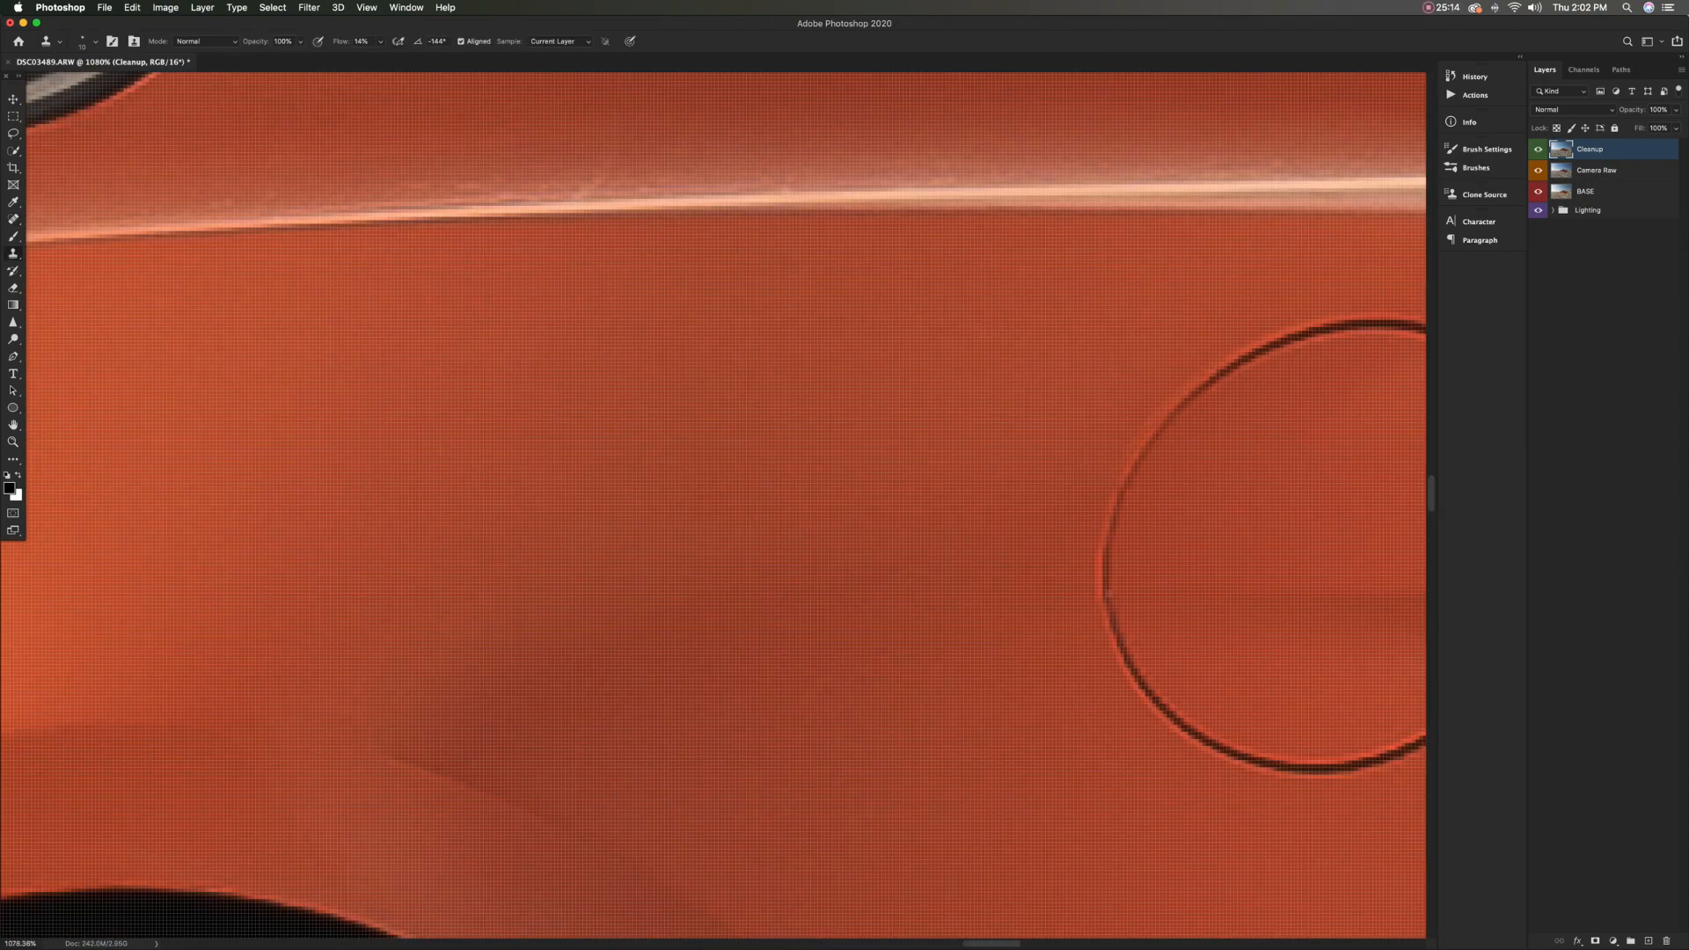
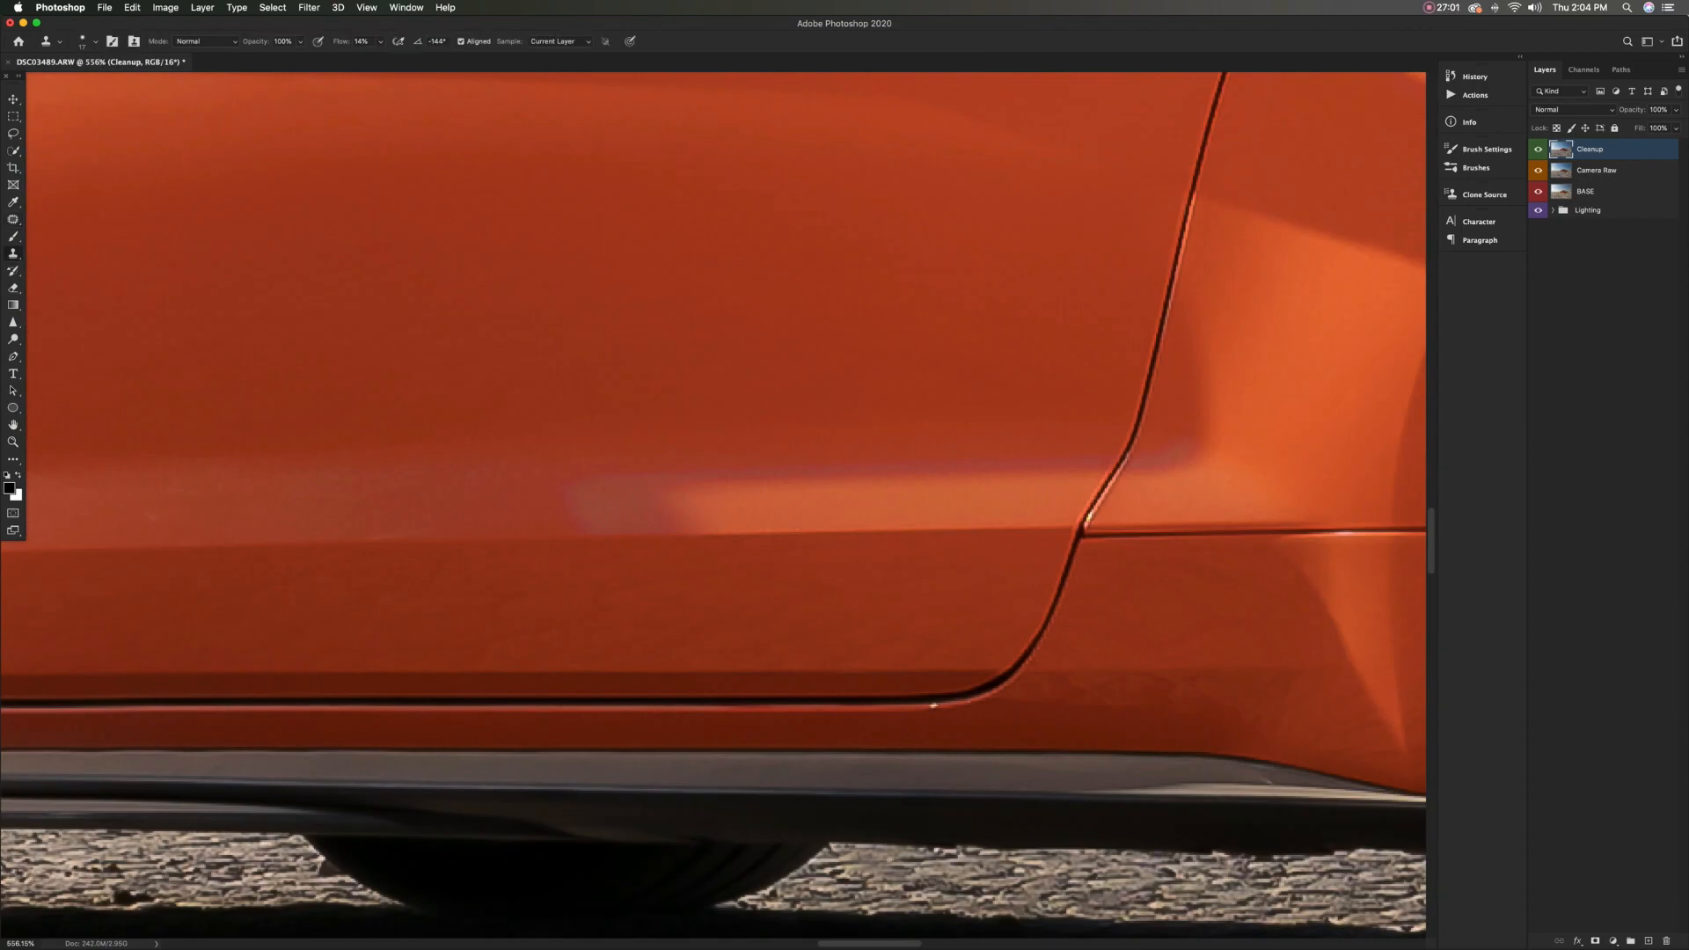
Patch the paint blemish on the orange rear bumper beneath the left taillight
{"action": "mouse_move", "coordinate": [668, 506]}
{"action": "left_mouse_down"}
{"action": "mouse_move", "coordinate": [634, 528]}
{"action": "mouse_move", "coordinate": [659, 533]}
{"action": "mouse_move", "coordinate": [599, 504]}
{"action": "left_mouse_up"}
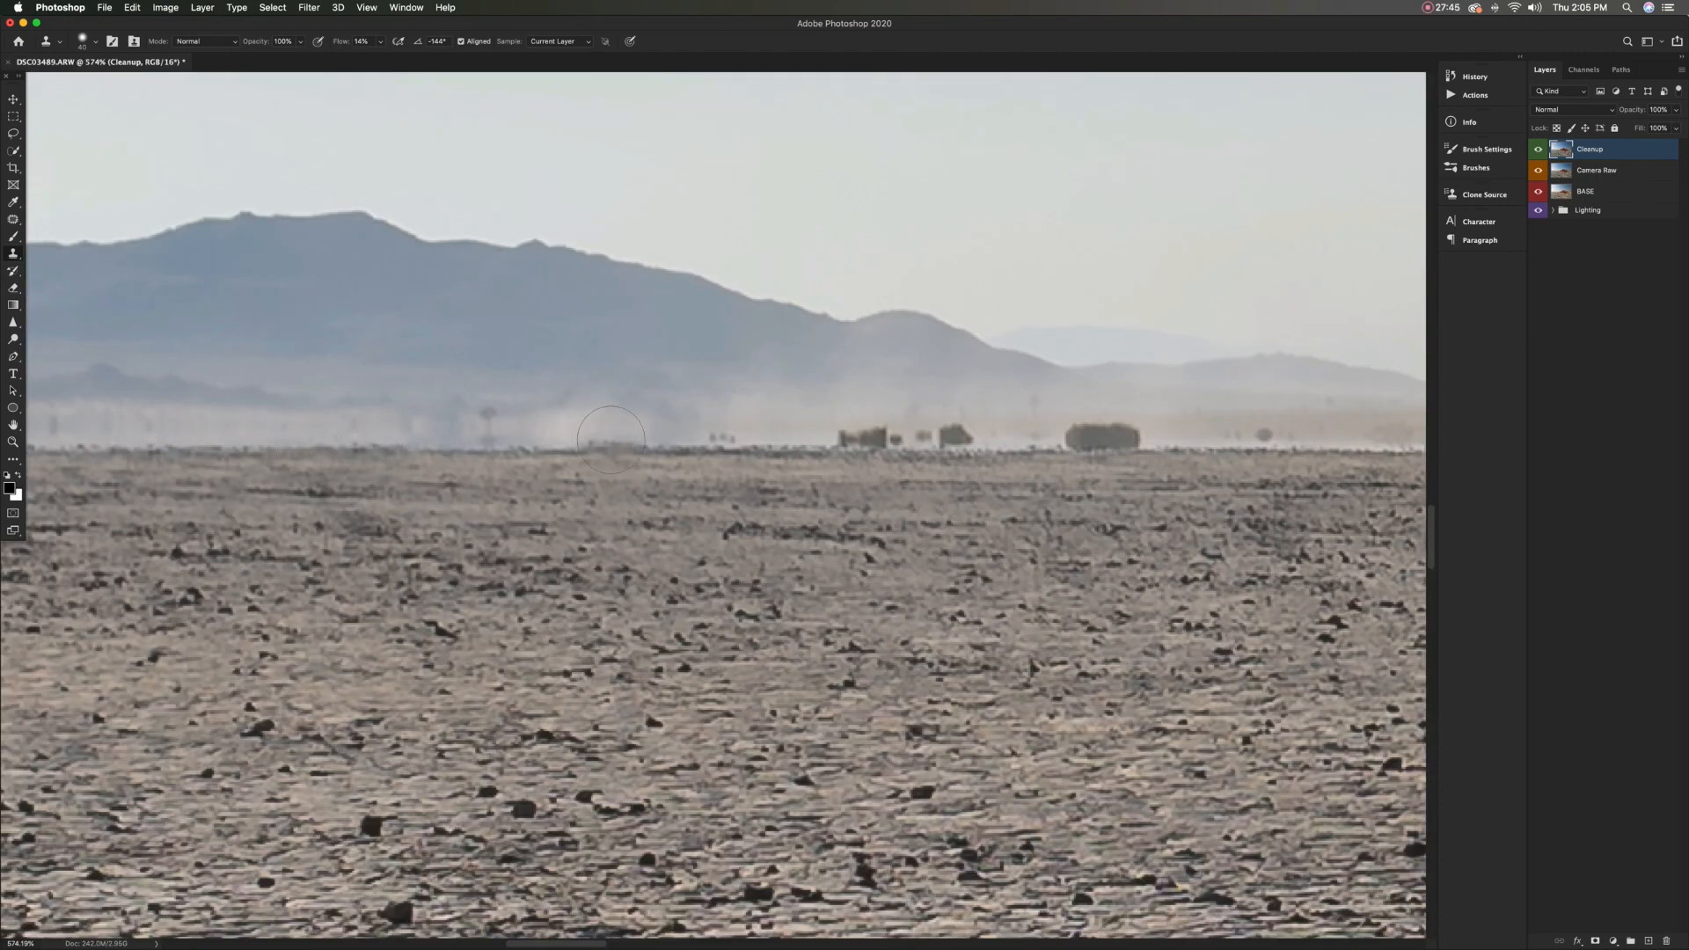
{"action": "left_click_drag", "start_coordinate": [611, 439], "coordinate": [1143, 440]}
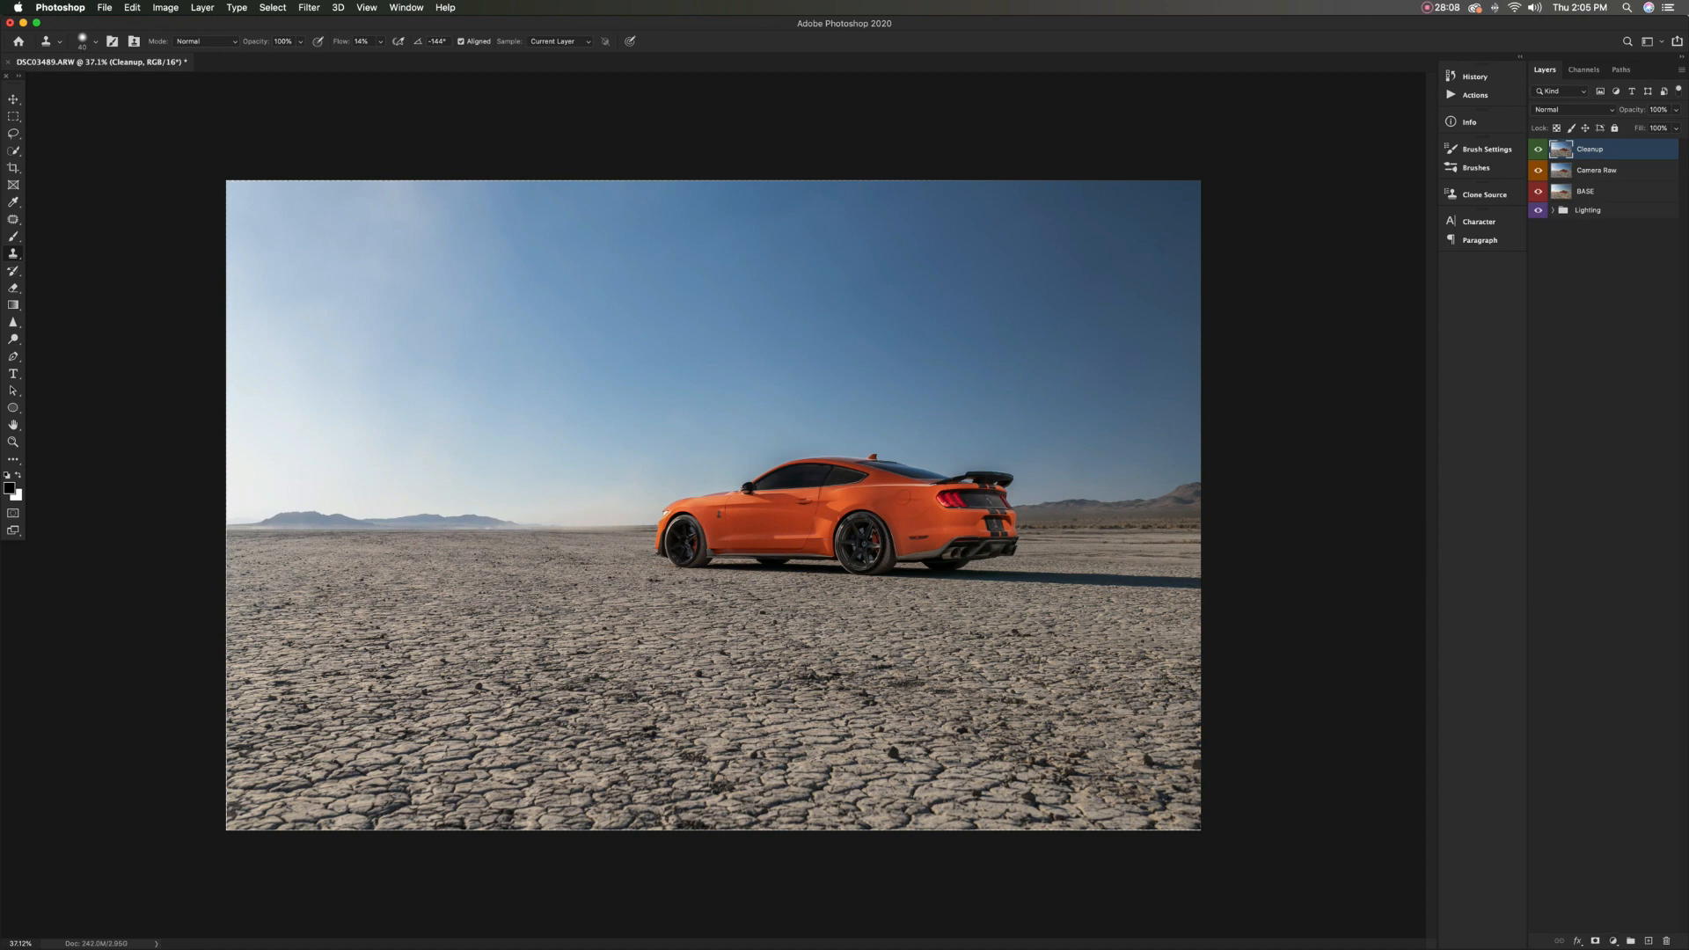
Add a Selective Color adjustment layer above the Cleanup layer and target the Neutrals
{"action": "left_click", "coordinate": [1613, 940]}
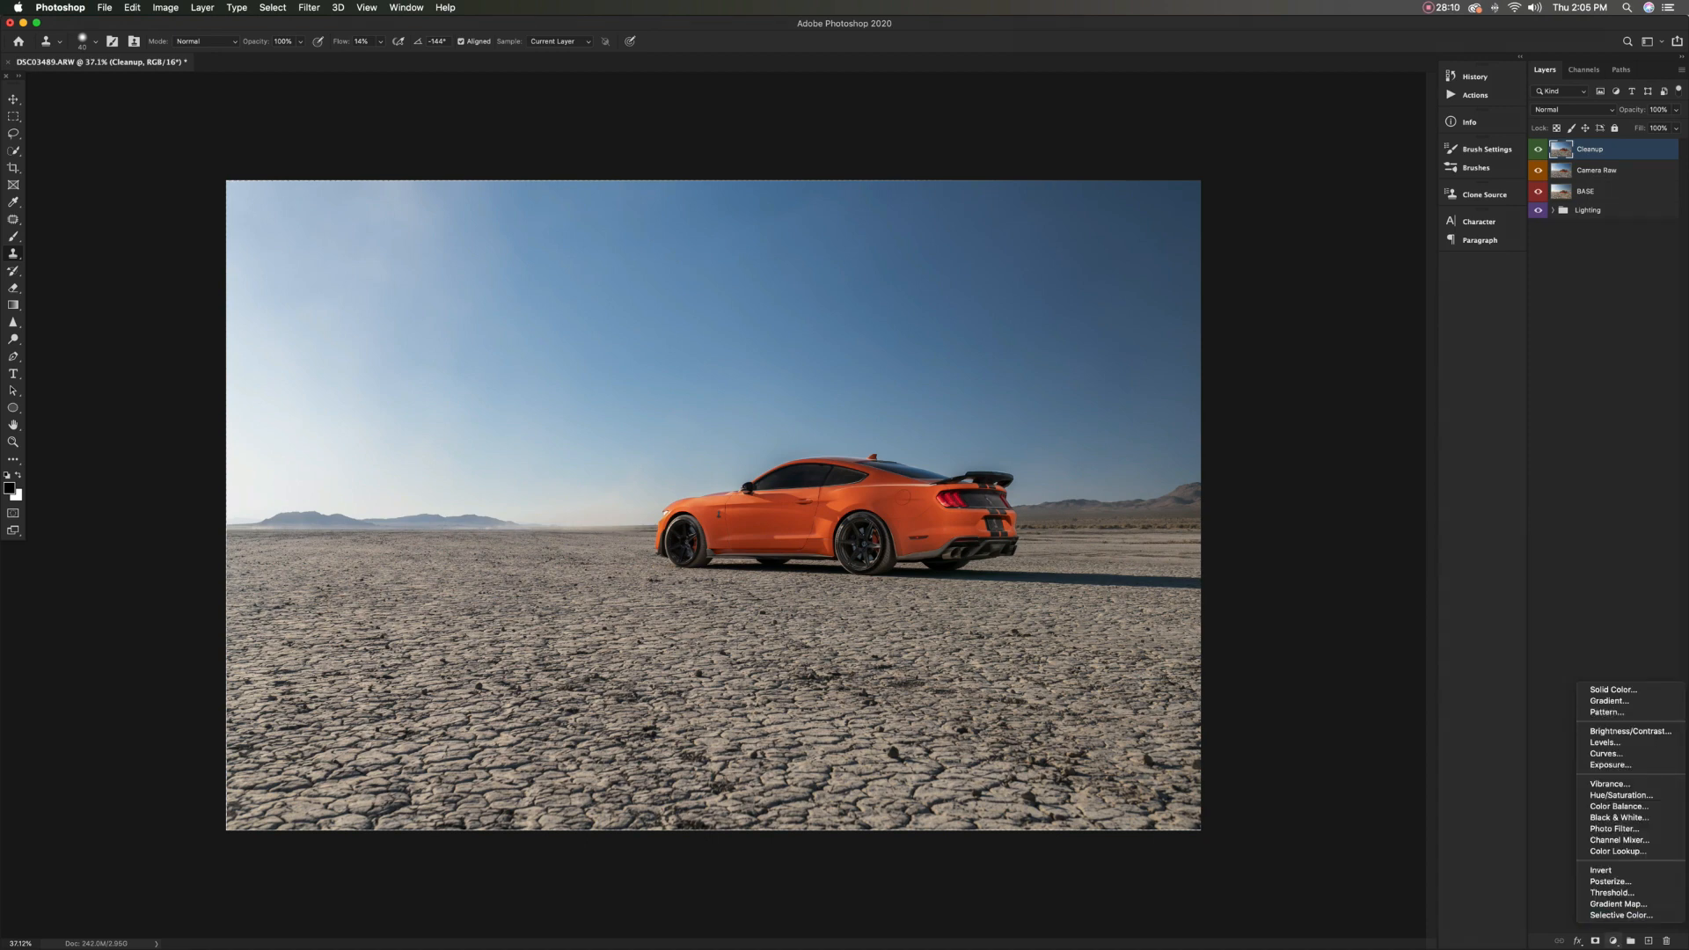
{"action": "left_click", "coordinate": [1620, 915]}
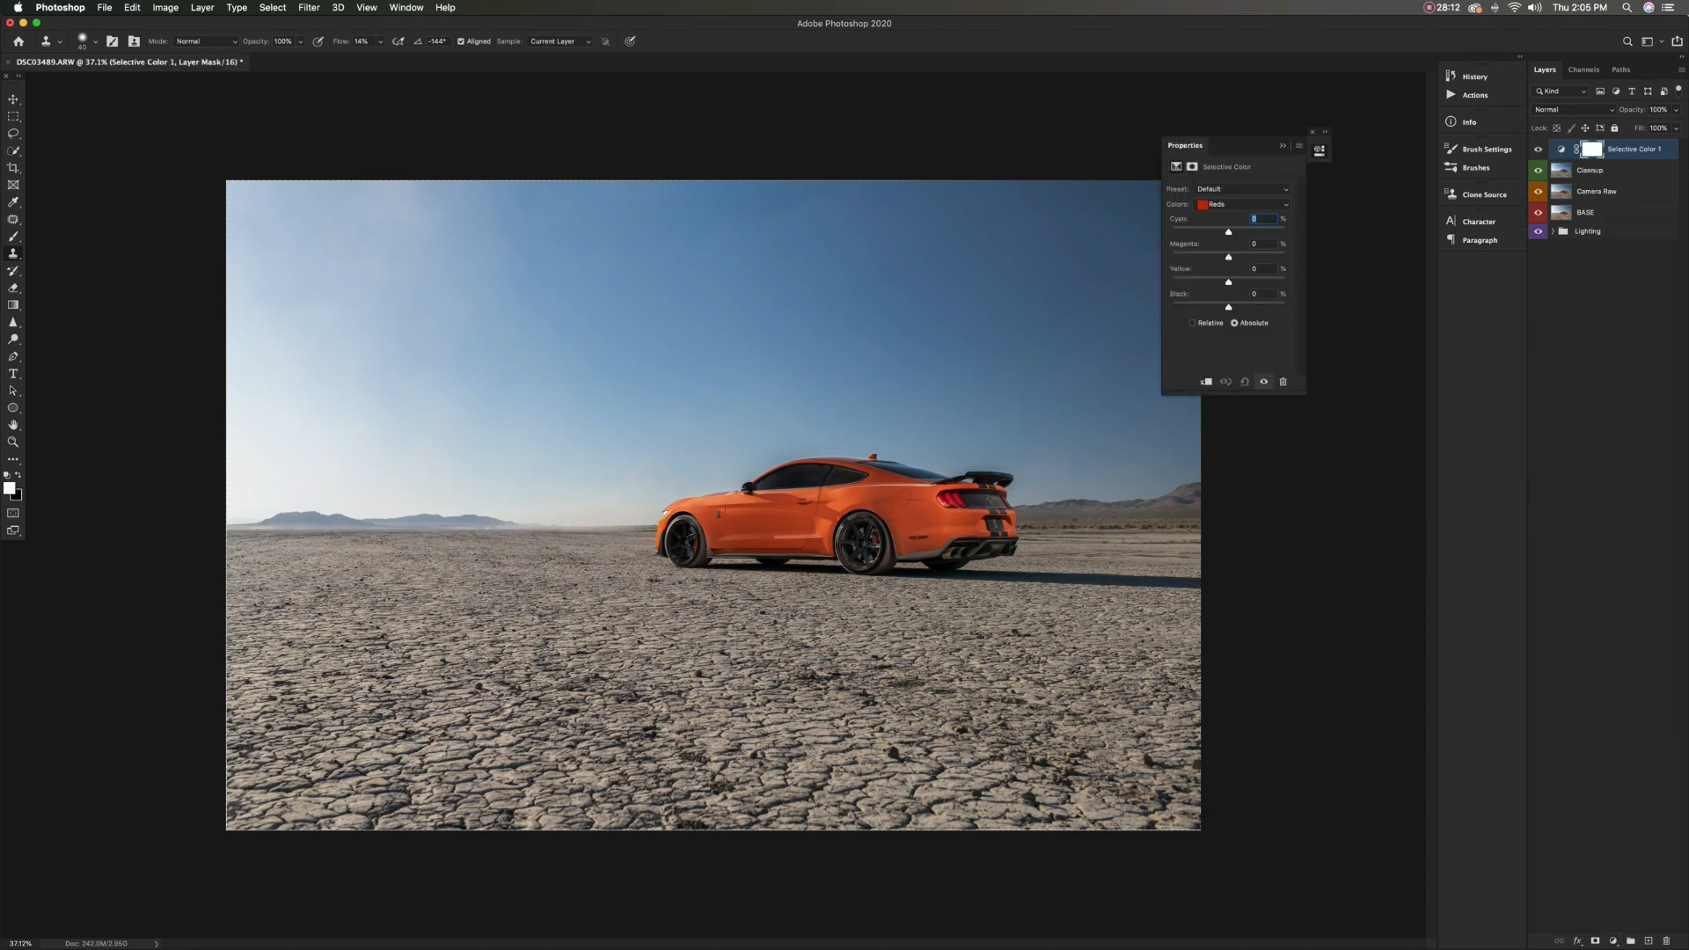
{"action": "left_click", "coordinate": [1242, 204]}
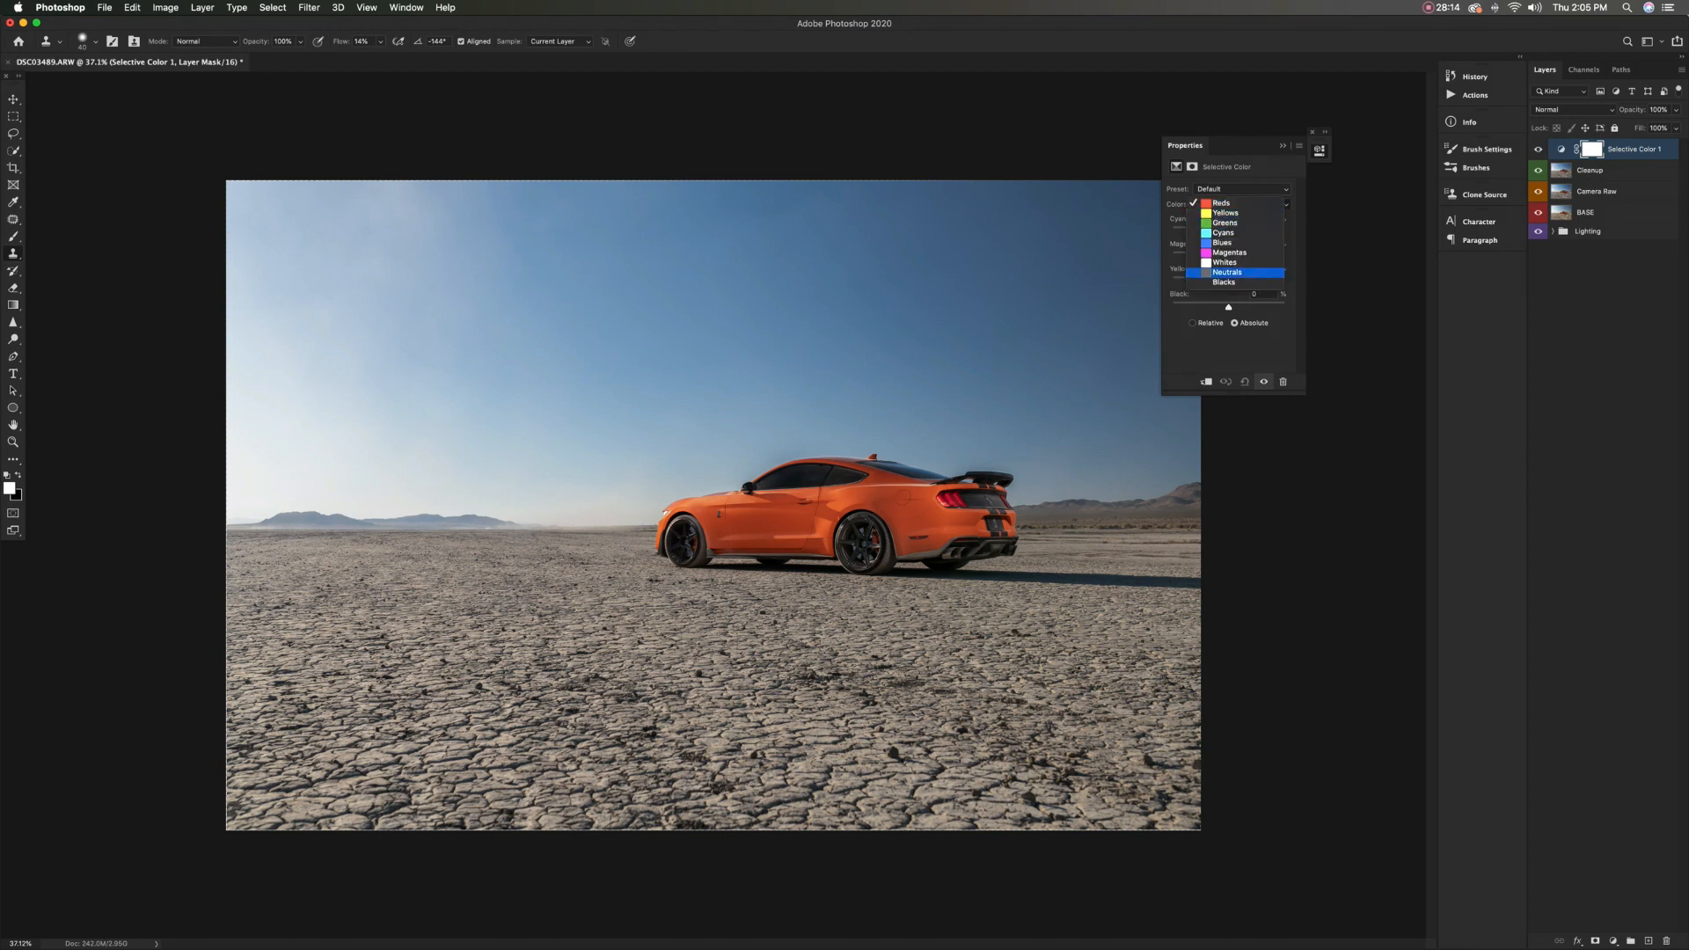
{"action": "left_click", "coordinate": [1232, 276]}
{"action": "left_click_drag", "start_coordinate": [1185, 145], "coordinate": [1251, 161]}
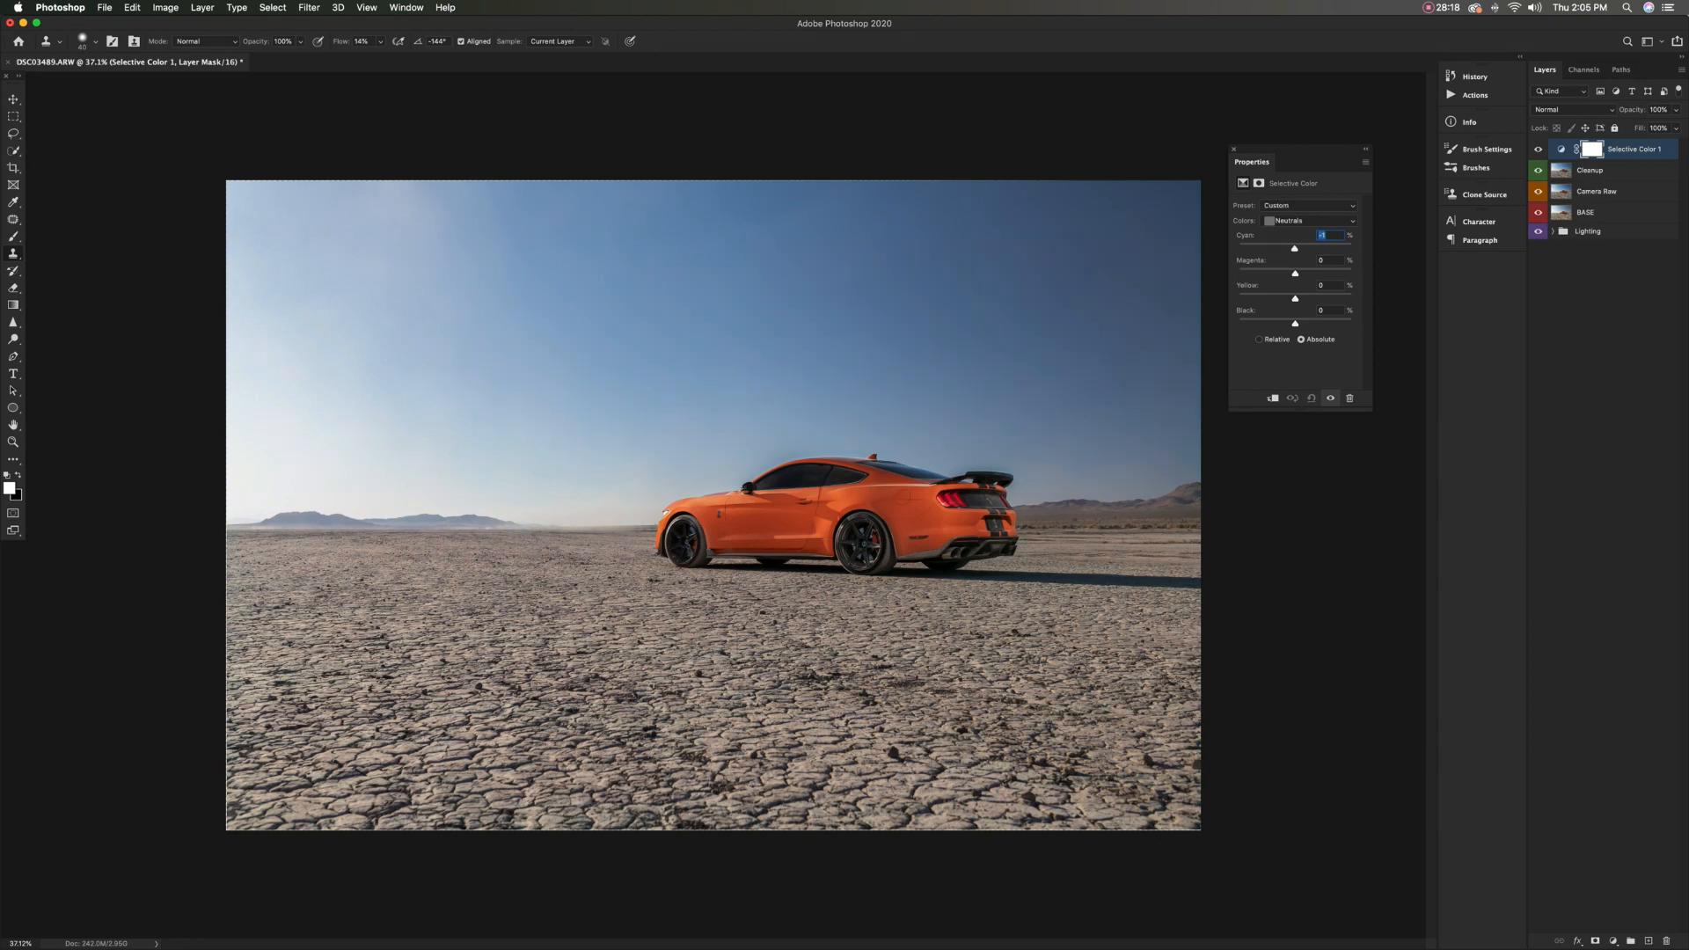
Set the Neutrals' cyan to +1% and fine-tune their magenta and yellow amounts
{"action": "key", "text": "Up"}
{"action": "key", "text": "Up"}
{"action": "key", "text": "Up"}
{"action": "key", "text": "Up"}
{"action": "key", "text": "Up"}
{"action": "key", "text": "Up"}
{"action": "key", "text": "Up"}
{"action": "key", "text": "Up"}
{"action": "key", "text": "Up"}
{"action": "key", "text": "Up"}
{"action": "key", "text": "Up"}
{"action": "key", "text": "Up"}
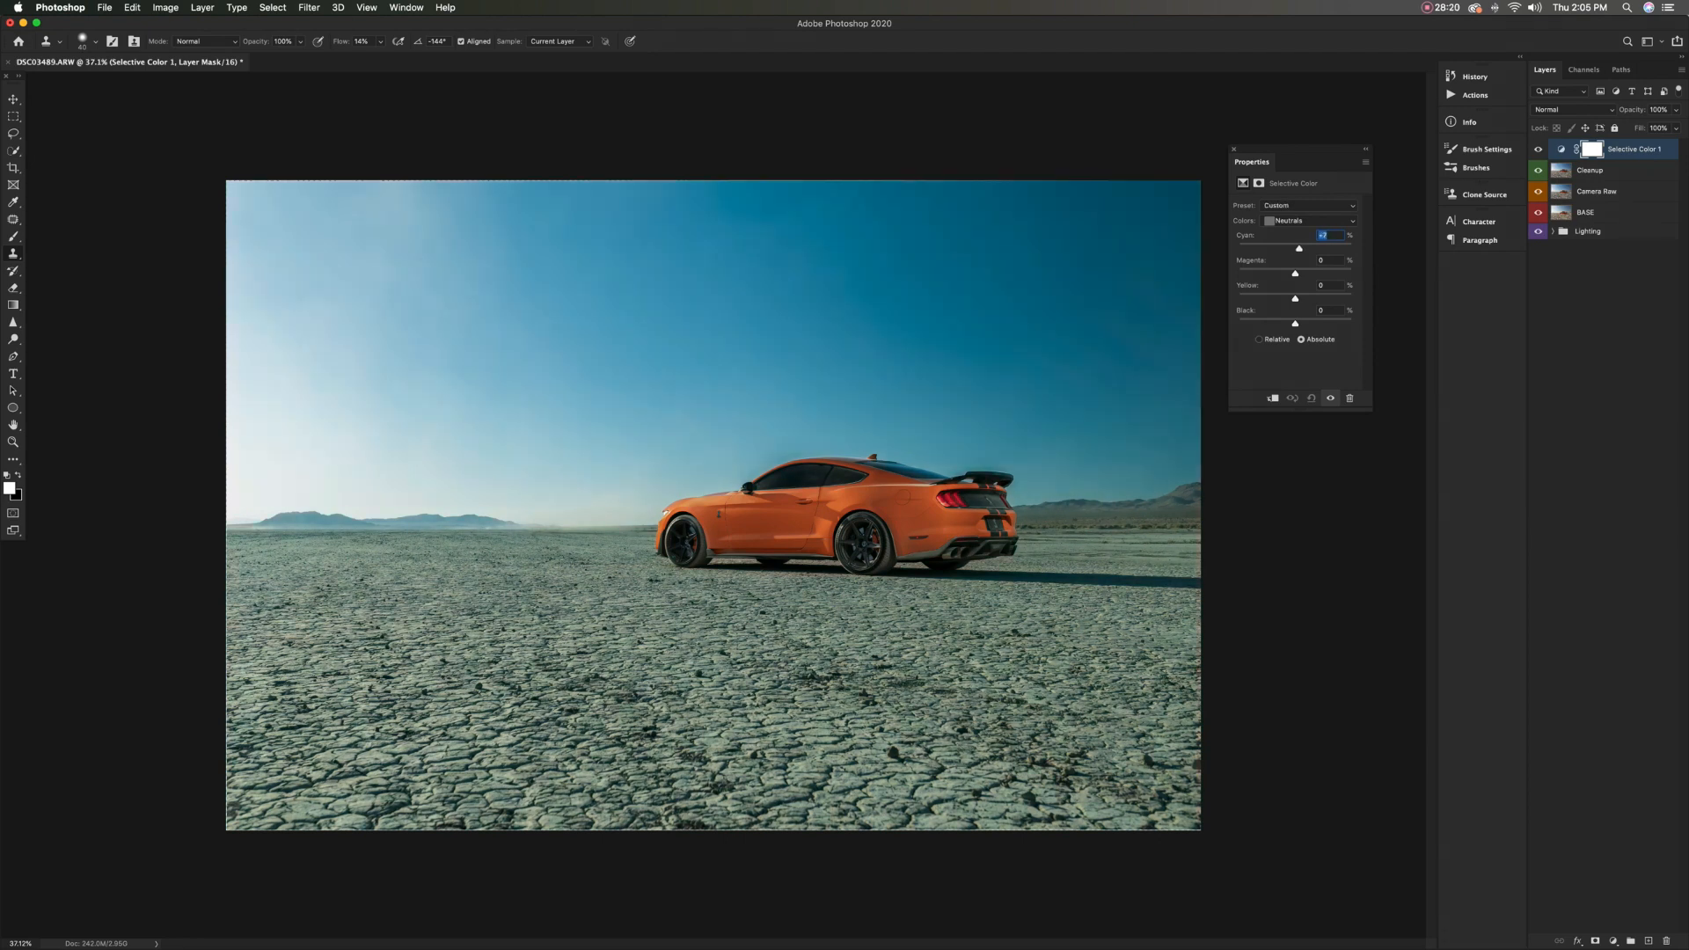
{"action": "key", "text": "Down"}
{"action": "key", "text": "Down"}
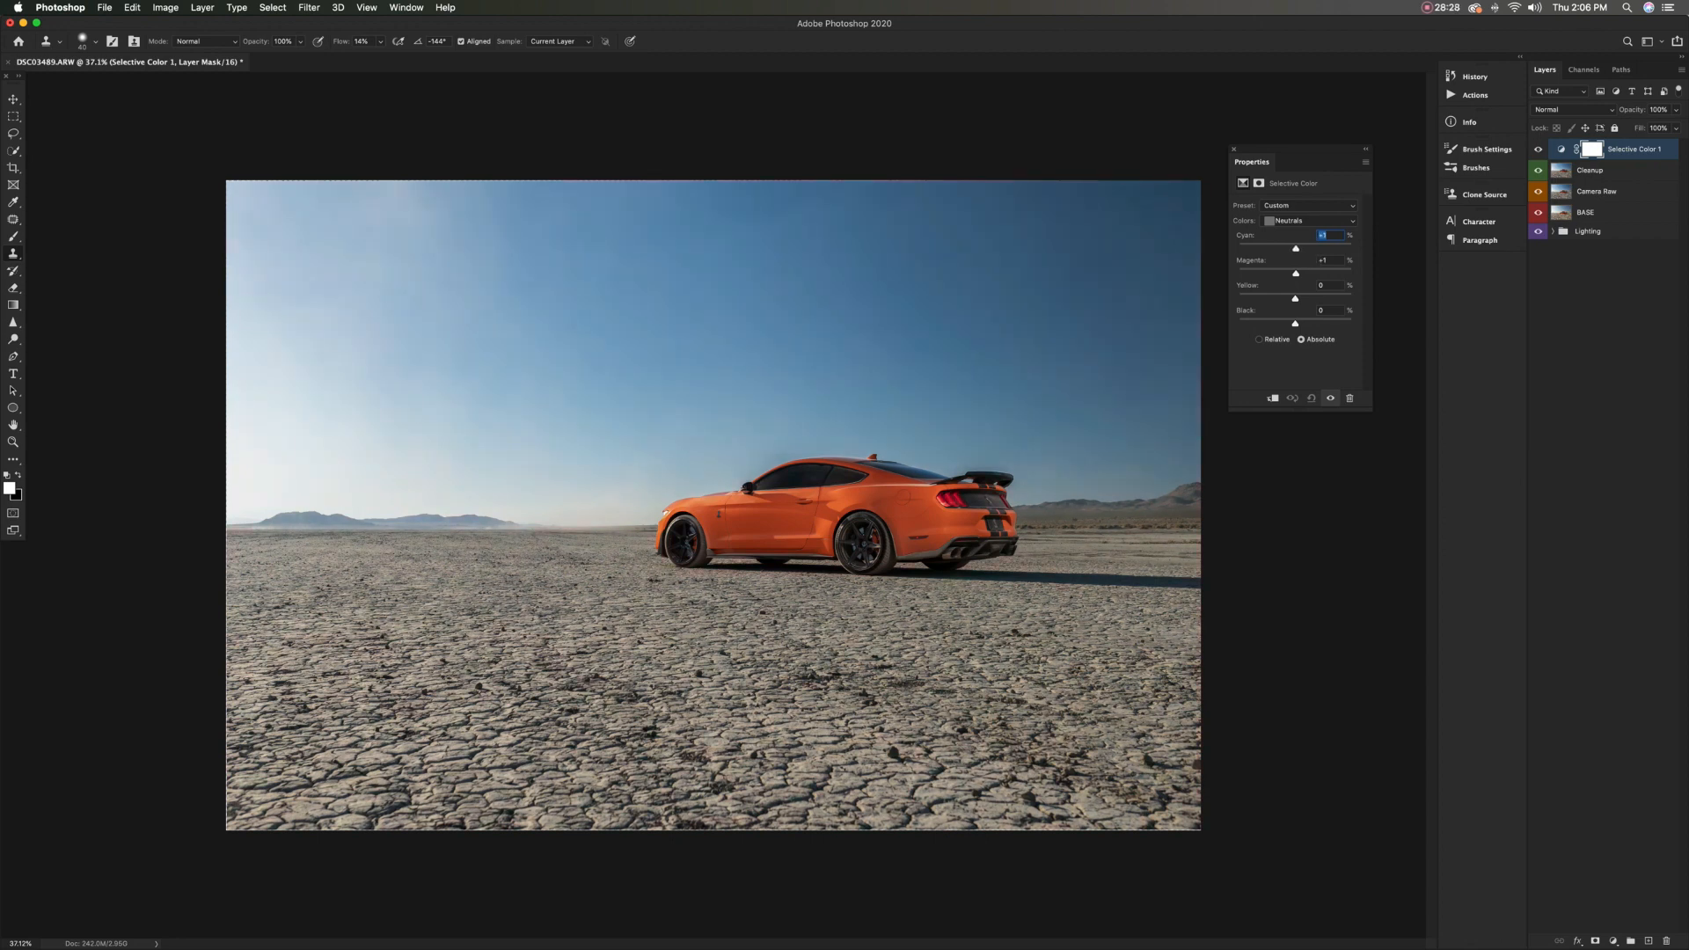
{"action": "left_click_drag", "start_coordinate": [1293, 274], "coordinate": [1296, 273]}
{"action": "left_click_drag", "start_coordinate": [1291, 299], "coordinate": [1297, 299]}
Tint the Blacks in the Selective Color layer with cyan +1, magenta +3, yellow -2 and black +1%
{"action": "left_click", "coordinate": [1308, 221]}
{"action": "left_click", "coordinate": [1302, 230]}
{"action": "key", "text": "Up"}
{"action": "key", "text": "Up"}
{"action": "left_click_drag", "start_coordinate": [1294, 274], "coordinate": [1294, 273]}
{"action": "left_click_drag", "start_coordinate": [1294, 299], "coordinate": [1295, 299]}
{"action": "left_click_drag", "start_coordinate": [1295, 324], "coordinate": [1298, 323]}
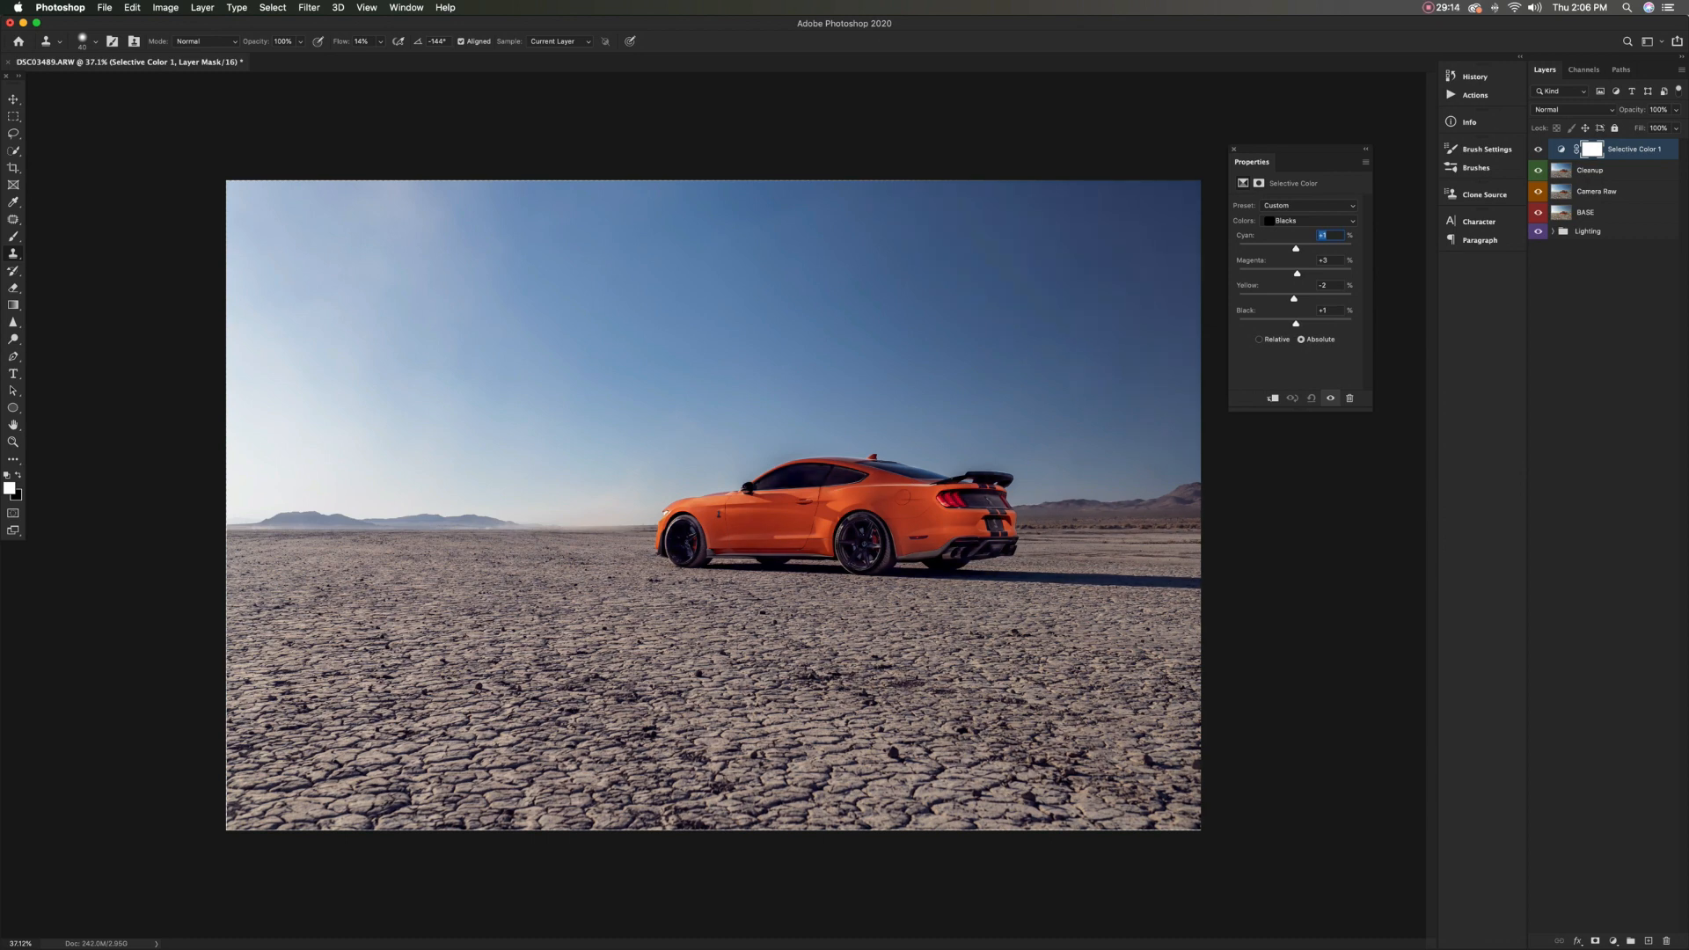
Try shifting the black and yellow amounts of the Whites in the Selective Color layer
{"action": "left_click", "coordinate": [1308, 221]}
{"action": "left_click", "coordinate": [1301, 201]}
{"action": "left_click_drag", "start_coordinate": [1295, 324], "coordinate": [1284, 298]}
{"action": "left_click_drag", "start_coordinate": [1296, 298], "coordinate": [1294, 298]}
Switch the Selective Color adjustment to the Yellows and fine-tune their yellow amount
{"action": "left_click", "coordinate": [1308, 221]}
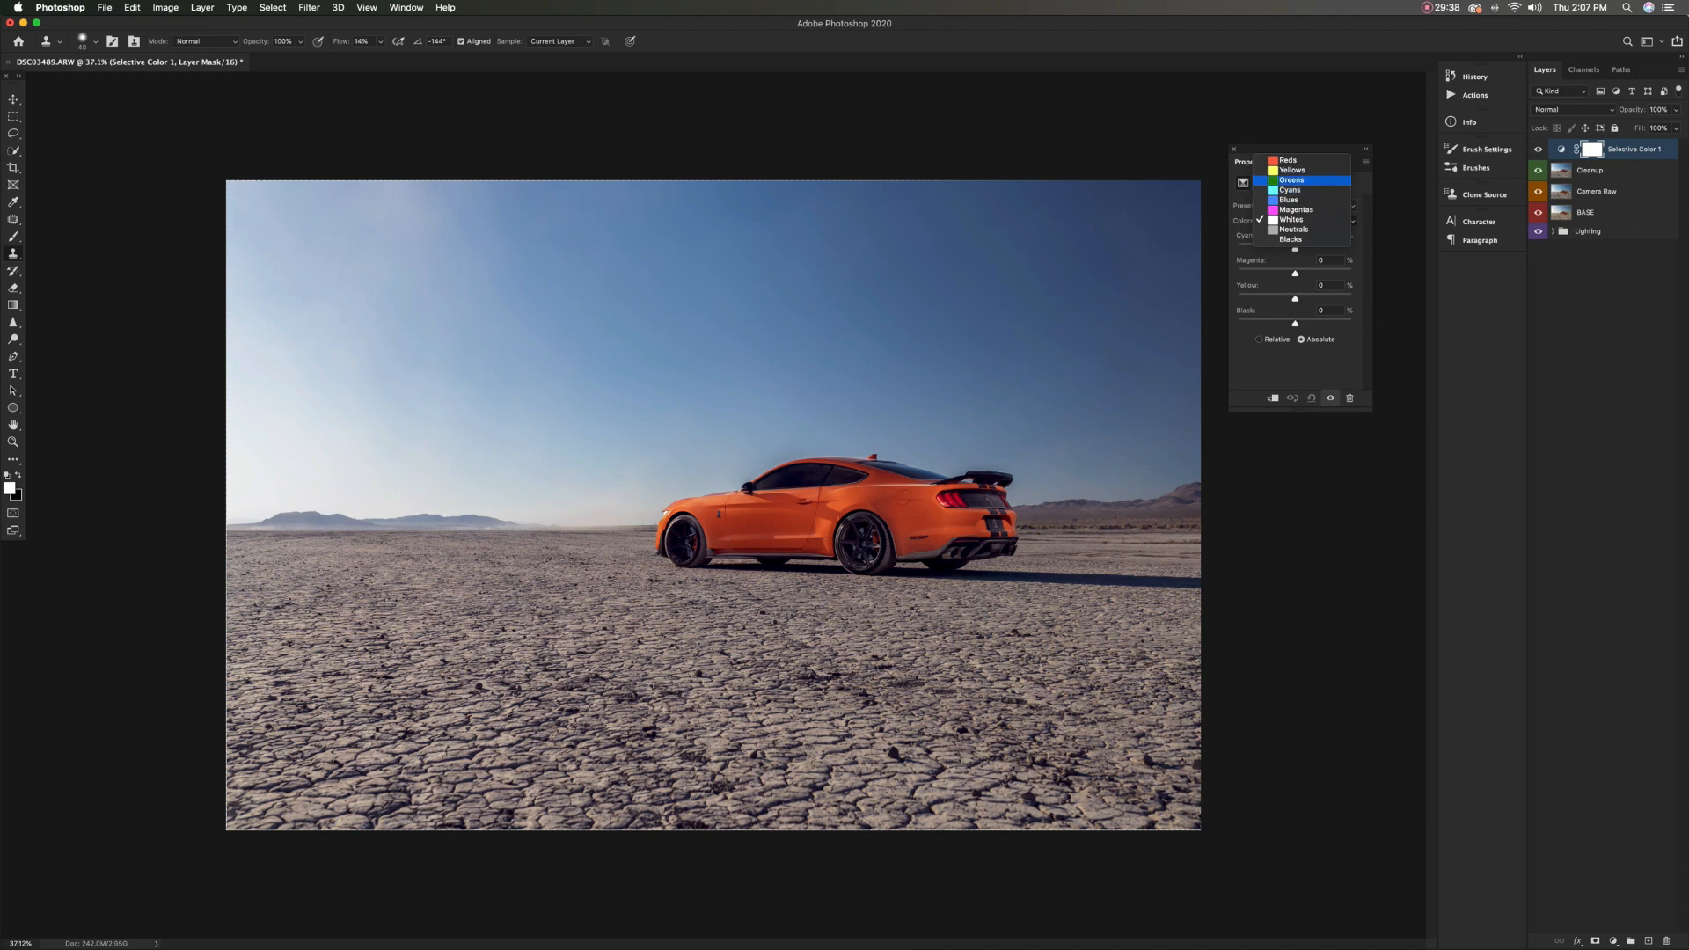
{"action": "key", "text": "Return"}
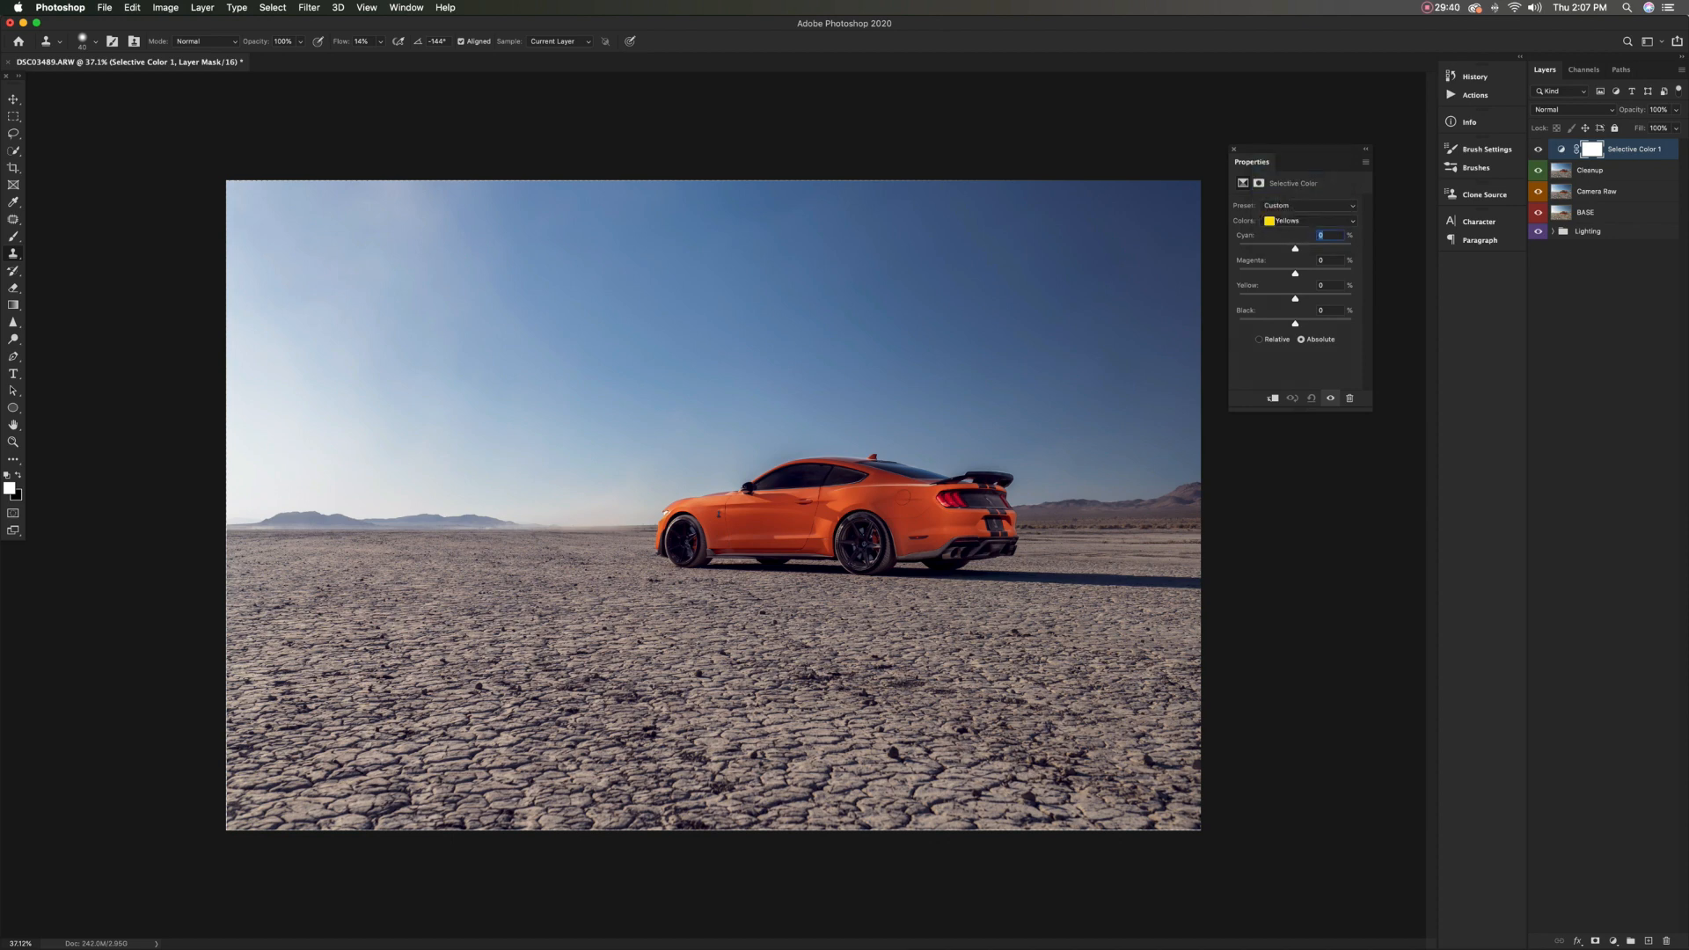
{"action": "mouse_move", "coordinate": [1294, 299]}
{"action": "left_mouse_down"}
{"action": "mouse_move", "coordinate": [1279, 299]}
{"action": "mouse_move", "coordinate": [1295, 299]}
{"action": "left_mouse_up"}
Compare the photo with and without the Selective Color adjustment and close its settings
{"action": "left_click", "coordinate": [1366, 148]}
{"action": "left_click", "coordinate": [1538, 150]}
{"action": "left_click", "coordinate": [1538, 150]}
{"action": "left_click", "coordinate": [1538, 149]}
{"action": "left_click", "coordinate": [1538, 150]}
{"action": "left_click", "coordinate": [1538, 150]}
{"action": "left_click", "coordinate": [1537, 149]}
{"action": "left_click", "coordinate": [1537, 150]}
{"action": "left_click", "coordinate": [1538, 150]}
{"action": "left_click", "coordinate": [1537, 149]}
{"action": "left_click", "coordinate": [1233, 149]}
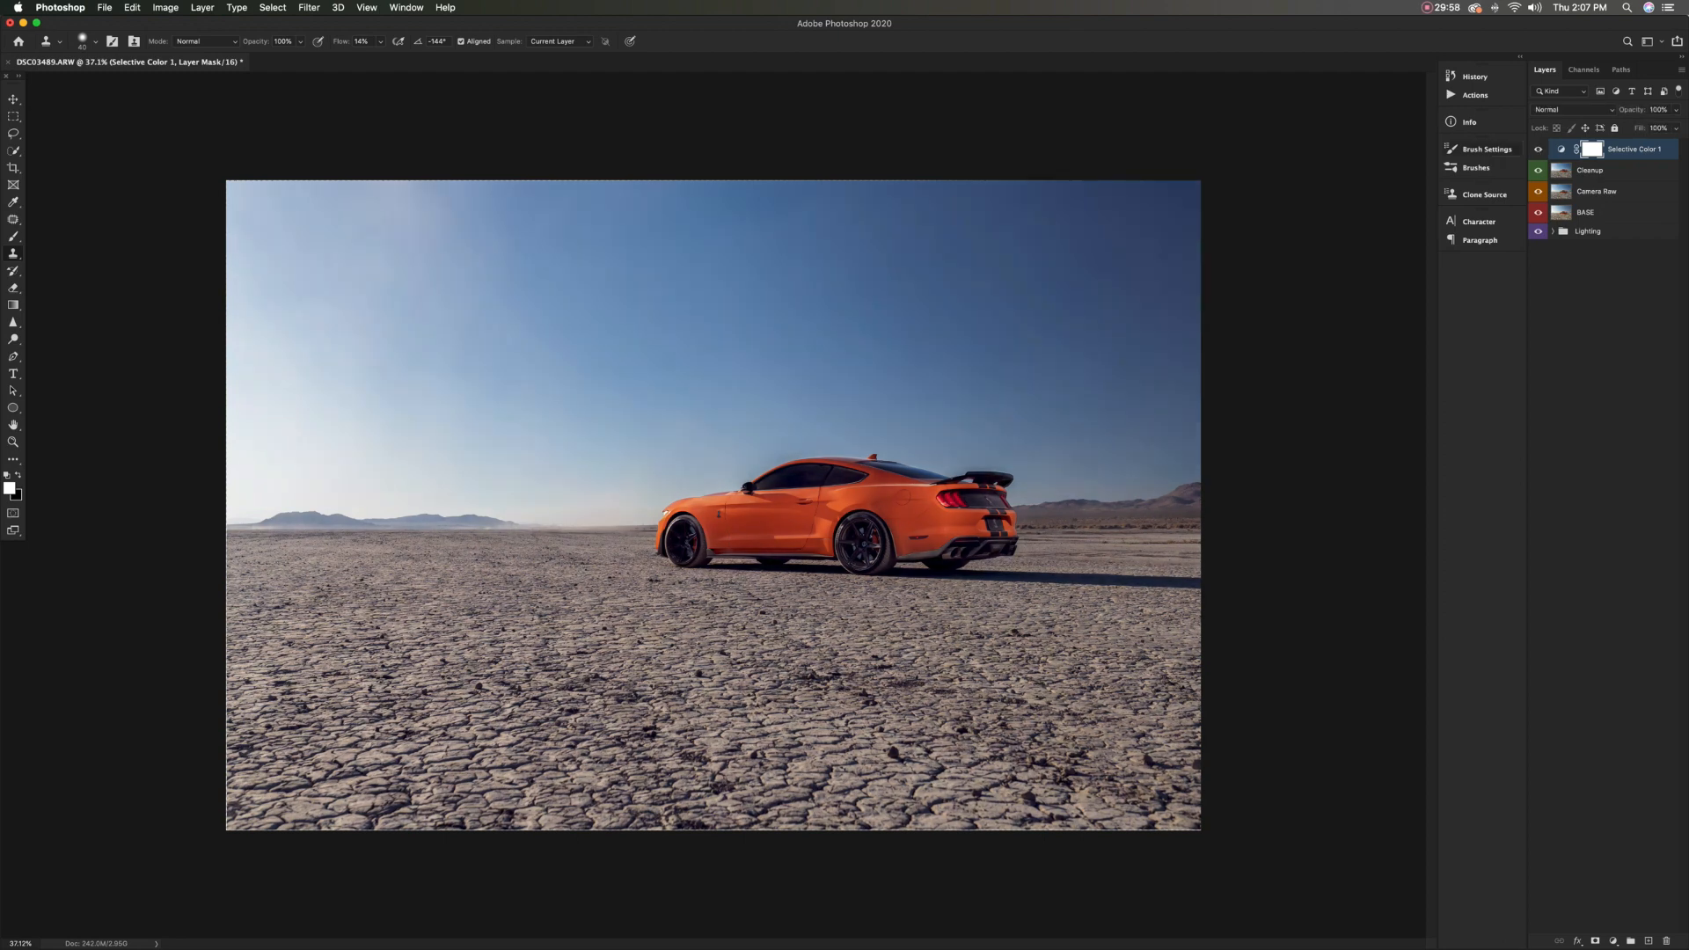
{"action": "left_click", "coordinate": [1537, 149]}
{"action": "left_click", "coordinate": [1538, 150]}
{"action": "left_click", "coordinate": [1538, 149]}
{"action": "left_click", "coordinate": [1537, 149]}
Patch the dark halo in the sky above the rear spoiler on the Cleanup layer and clear the selection
{"action": "scroll", "coordinate": [1003, 471], "scroll_direction": "up", "scroll_amount": 10}
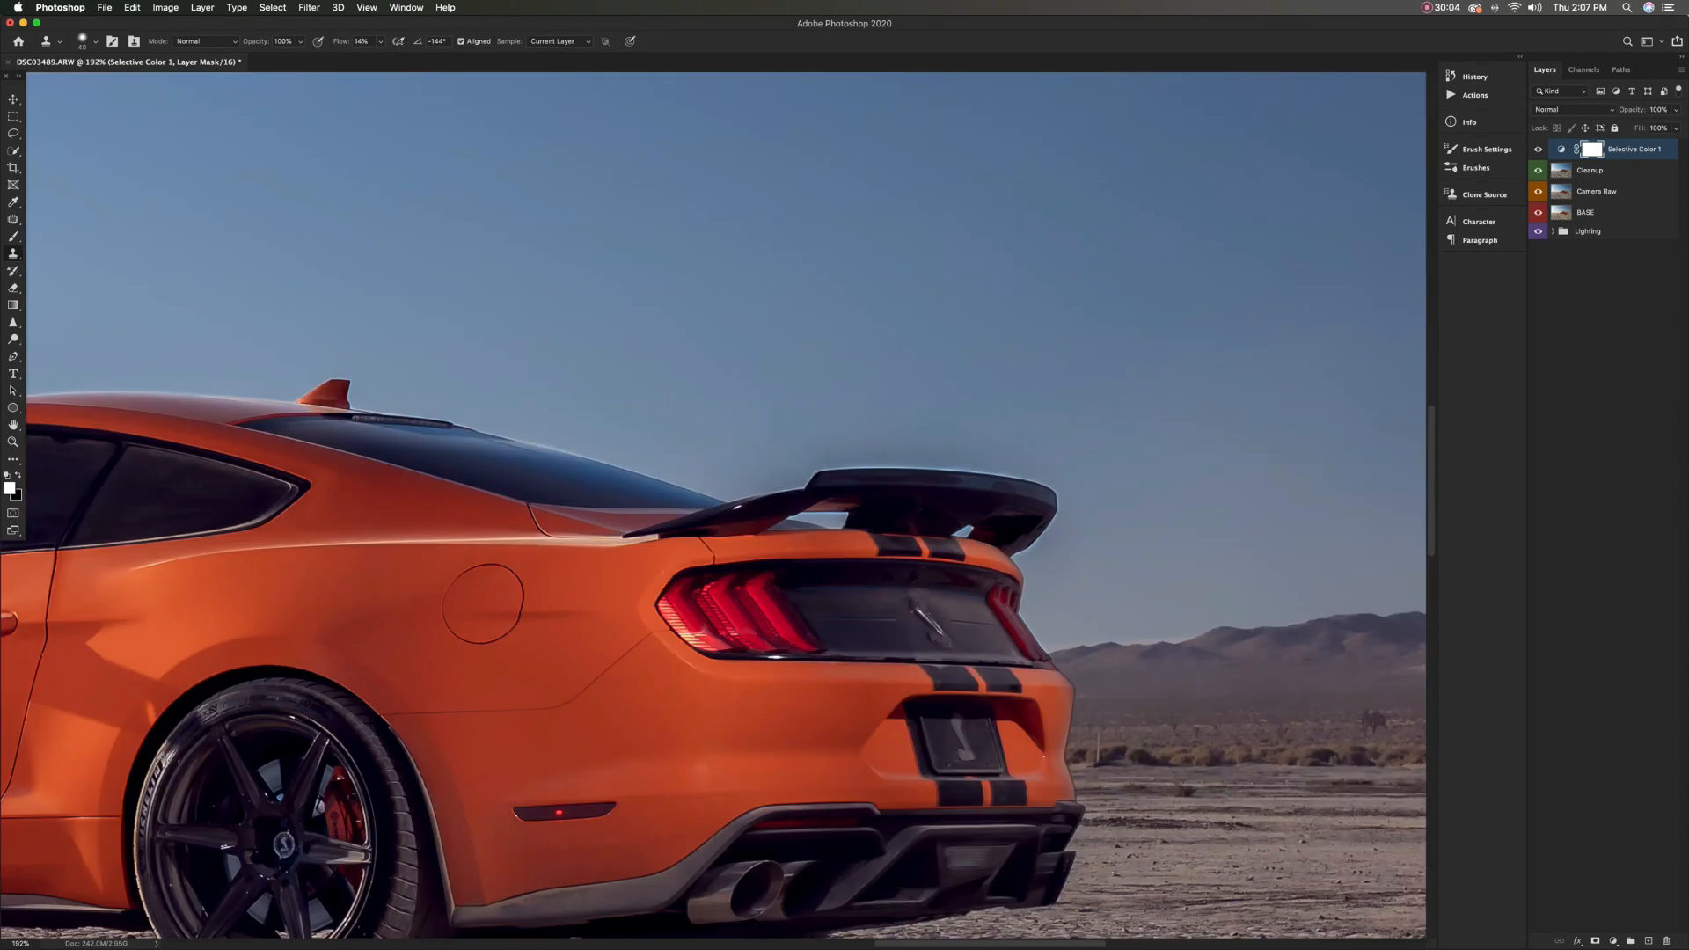
{"action": "scroll", "coordinate": [983, 482], "scroll_direction": "down", "scroll_amount": 4}
{"action": "key", "text": "alt+bracketleft"}
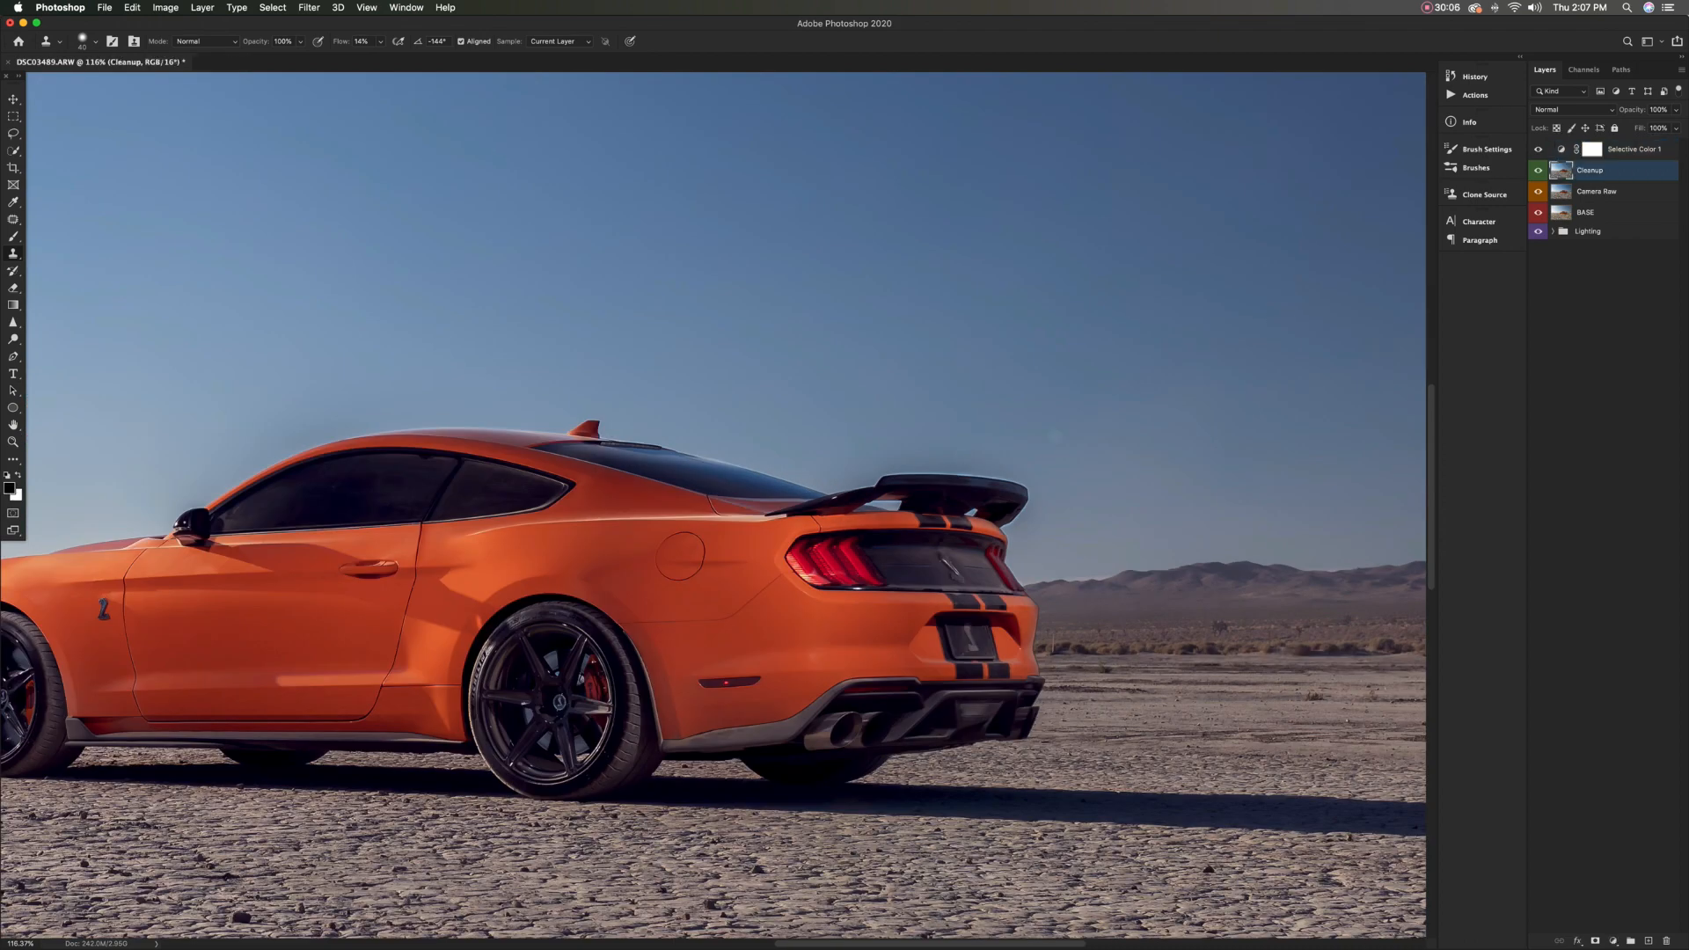
{"action": "key", "text": "j"}
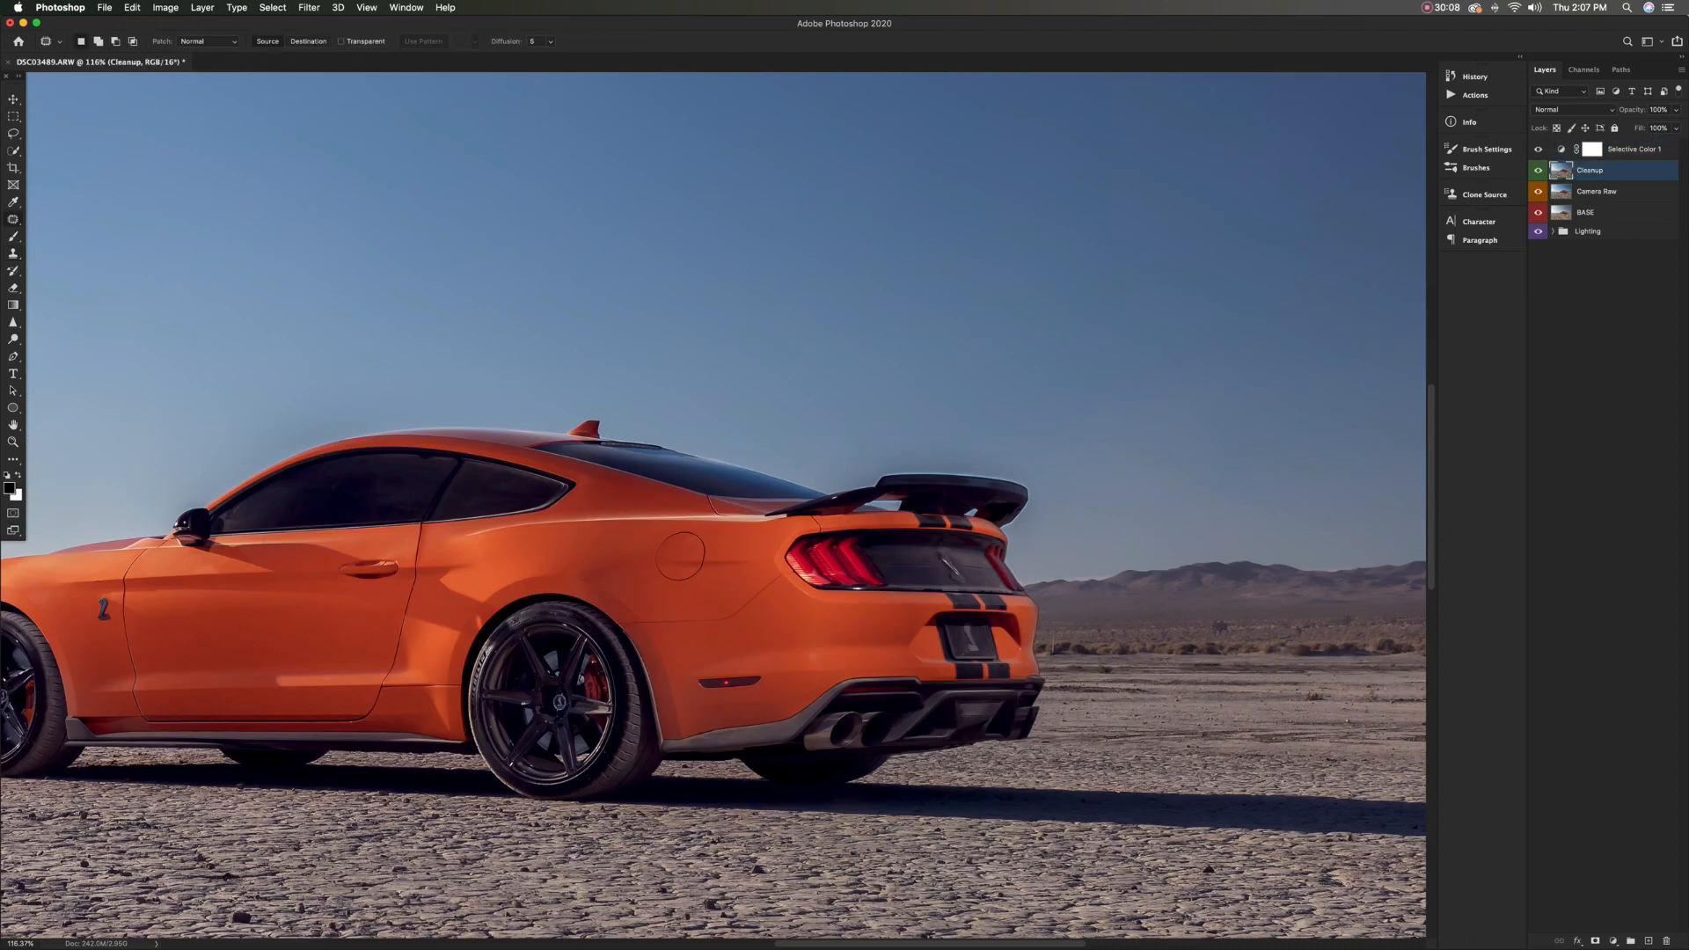
{"action": "left_click_drag", "start_coordinate": [930, 453], "coordinate": [867, 478]}
{"action": "mouse_move", "coordinate": [1020, 475]}
{"action": "left_mouse_down"}
{"action": "mouse_move", "coordinate": [943, 453]}
{"action": "mouse_move", "coordinate": [950, 437]}
{"action": "left_mouse_up"}
{"action": "key", "text": "super+d"}
{"action": "key", "text": "super+0"}
{"action": "key", "text": "super+minus"}
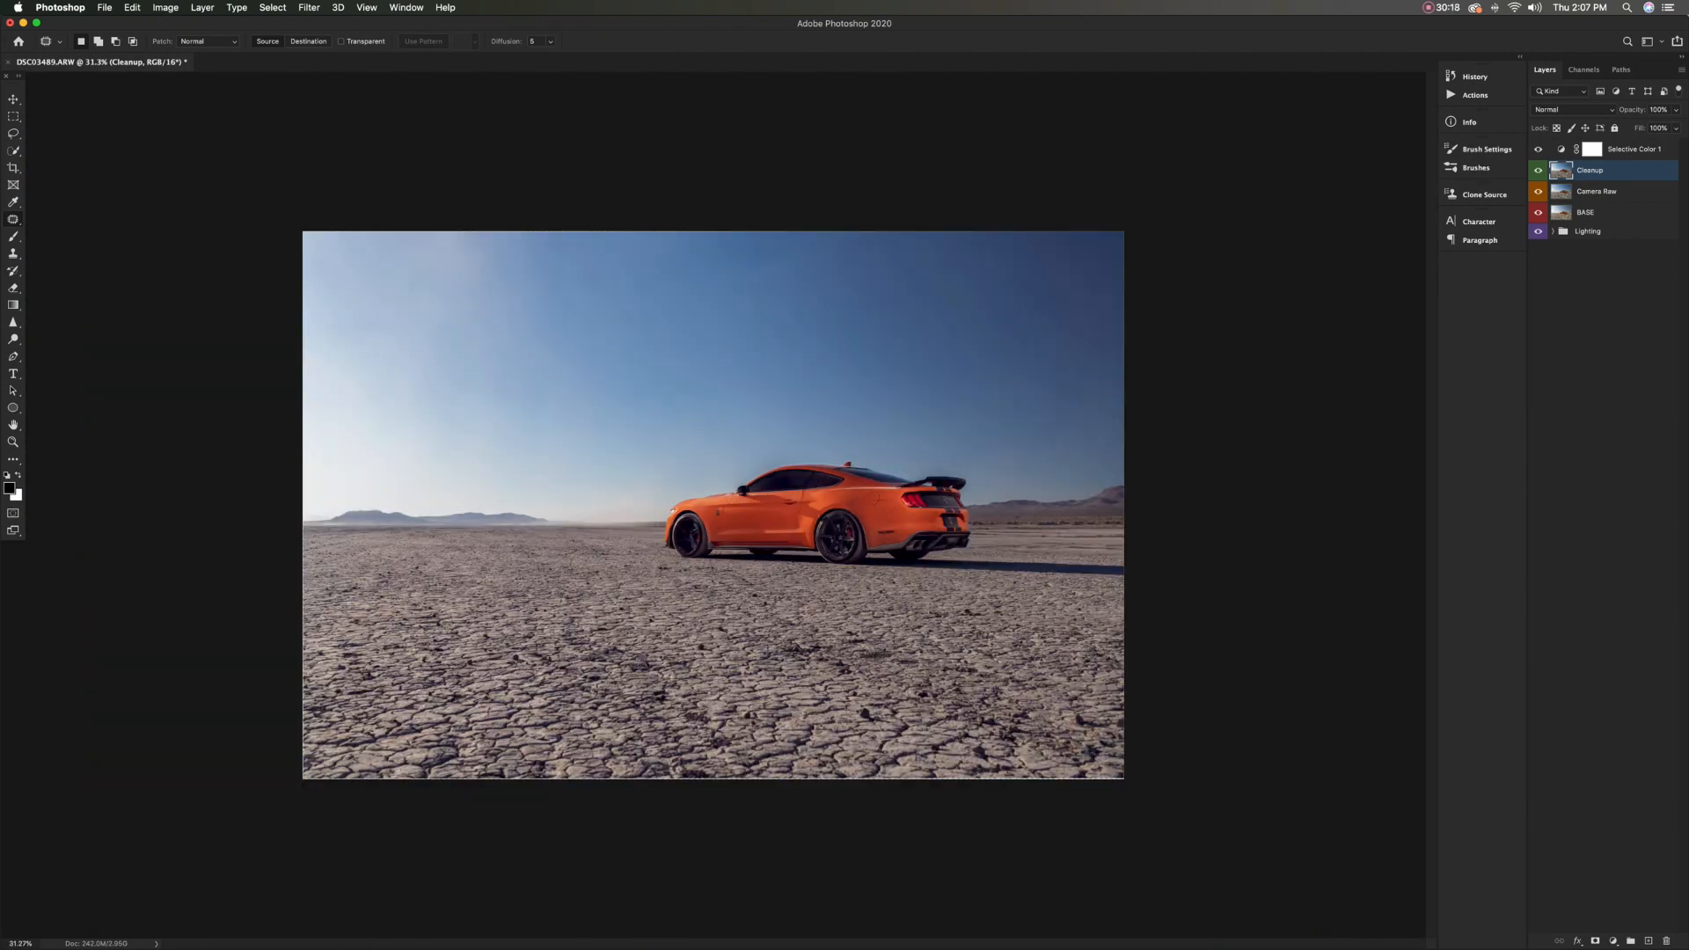
Create a new layer named SUN above the Selective Color layer and label it blue
{"action": "left_click", "coordinate": [1537, 149]}
{"action": "left_click", "coordinate": [1634, 150]}
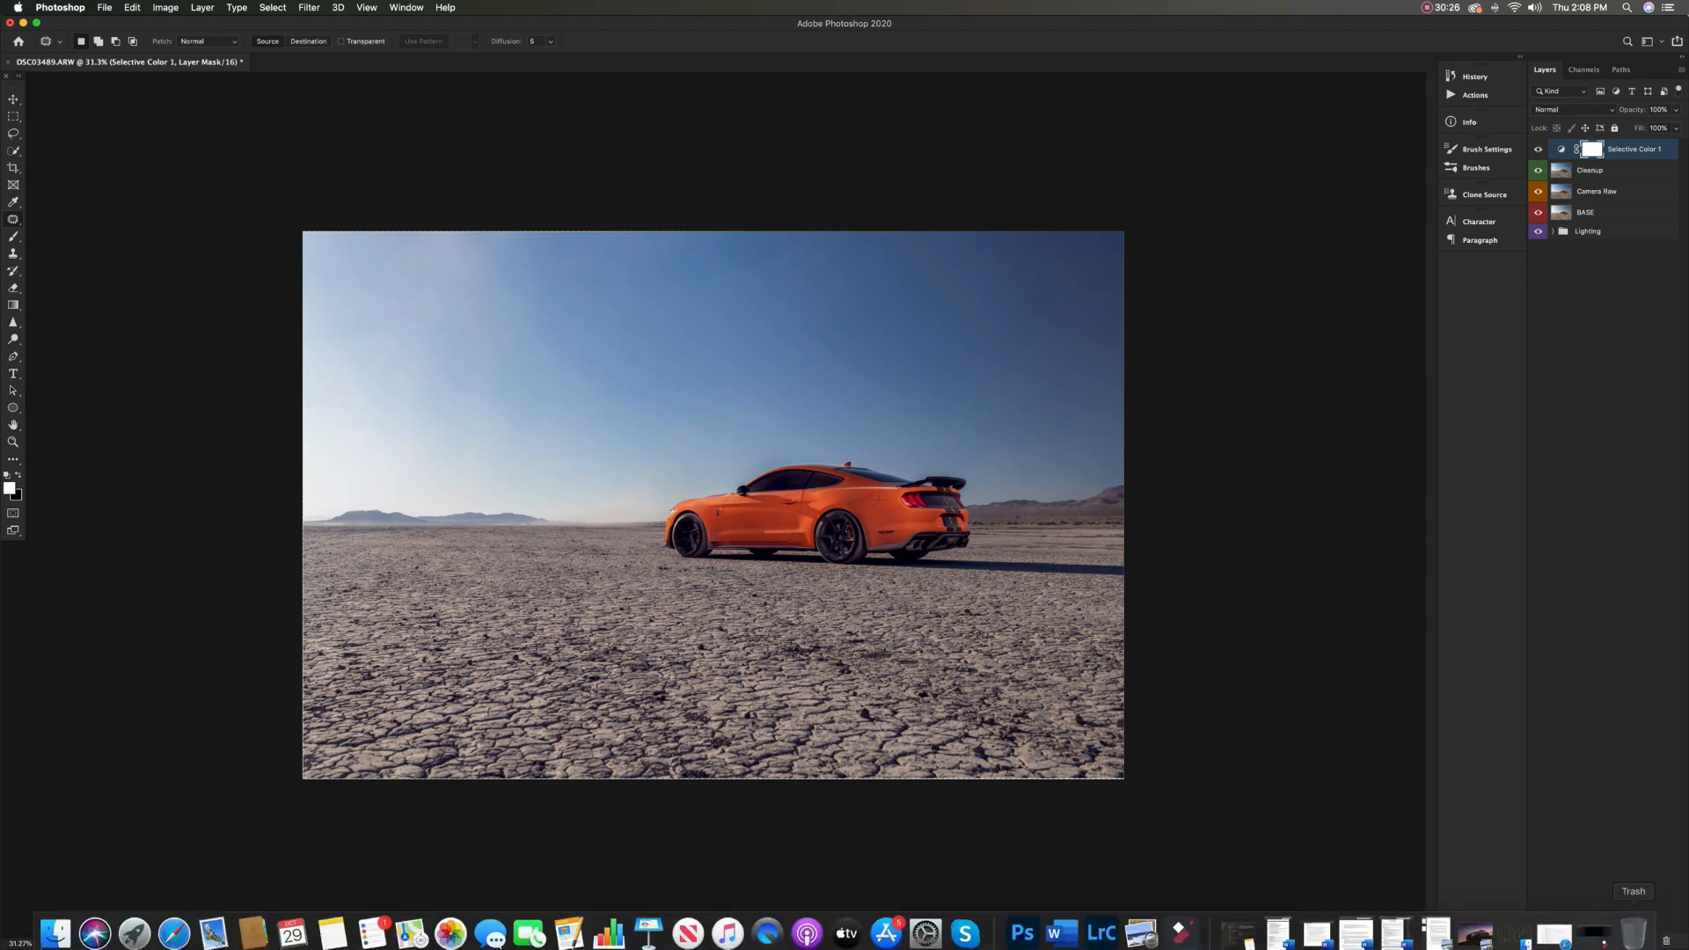
{"action": "key", "text": "super+shift+alt+n"}
{"action": "key", "text": "x"}
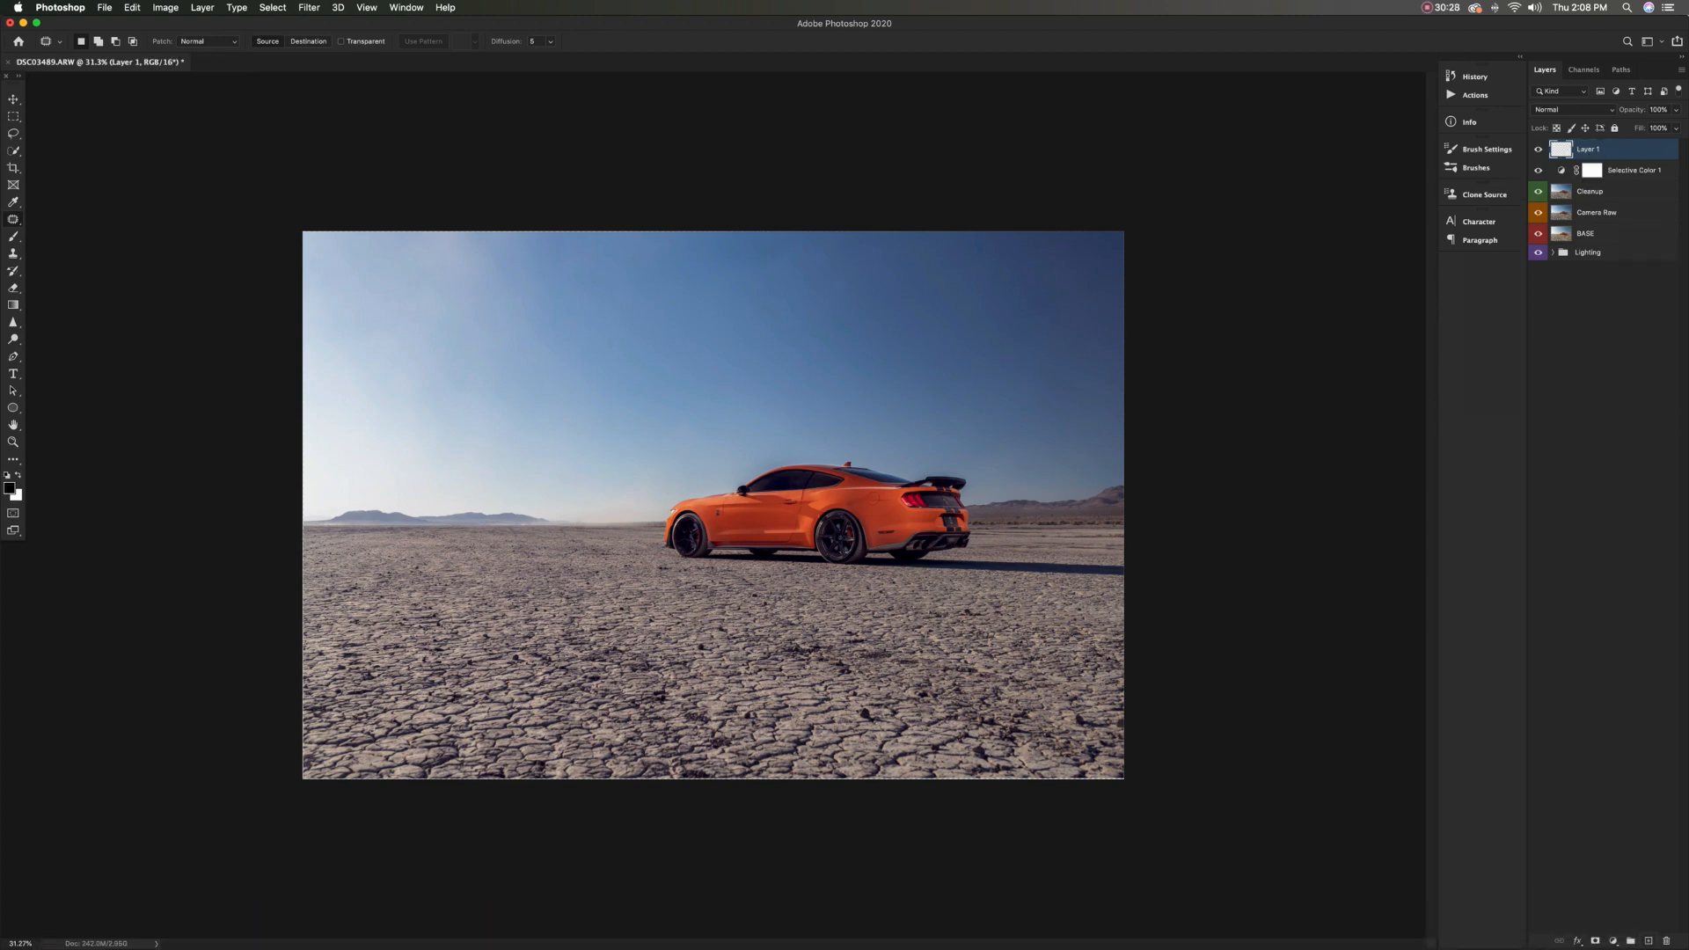
{"action": "double_click", "coordinate": [1588, 149]}
{"action": "type", "text": "SUN"}
{"action": "key", "text": "Return"}
{"action": "right_click", "coordinate": [1539, 153]}
{"action": "left_click", "coordinate": [1574, 256]}
Set up a Soft Round brush of about 4200 px and lower its hardness
{"action": "left_click", "coordinate": [14, 237]}
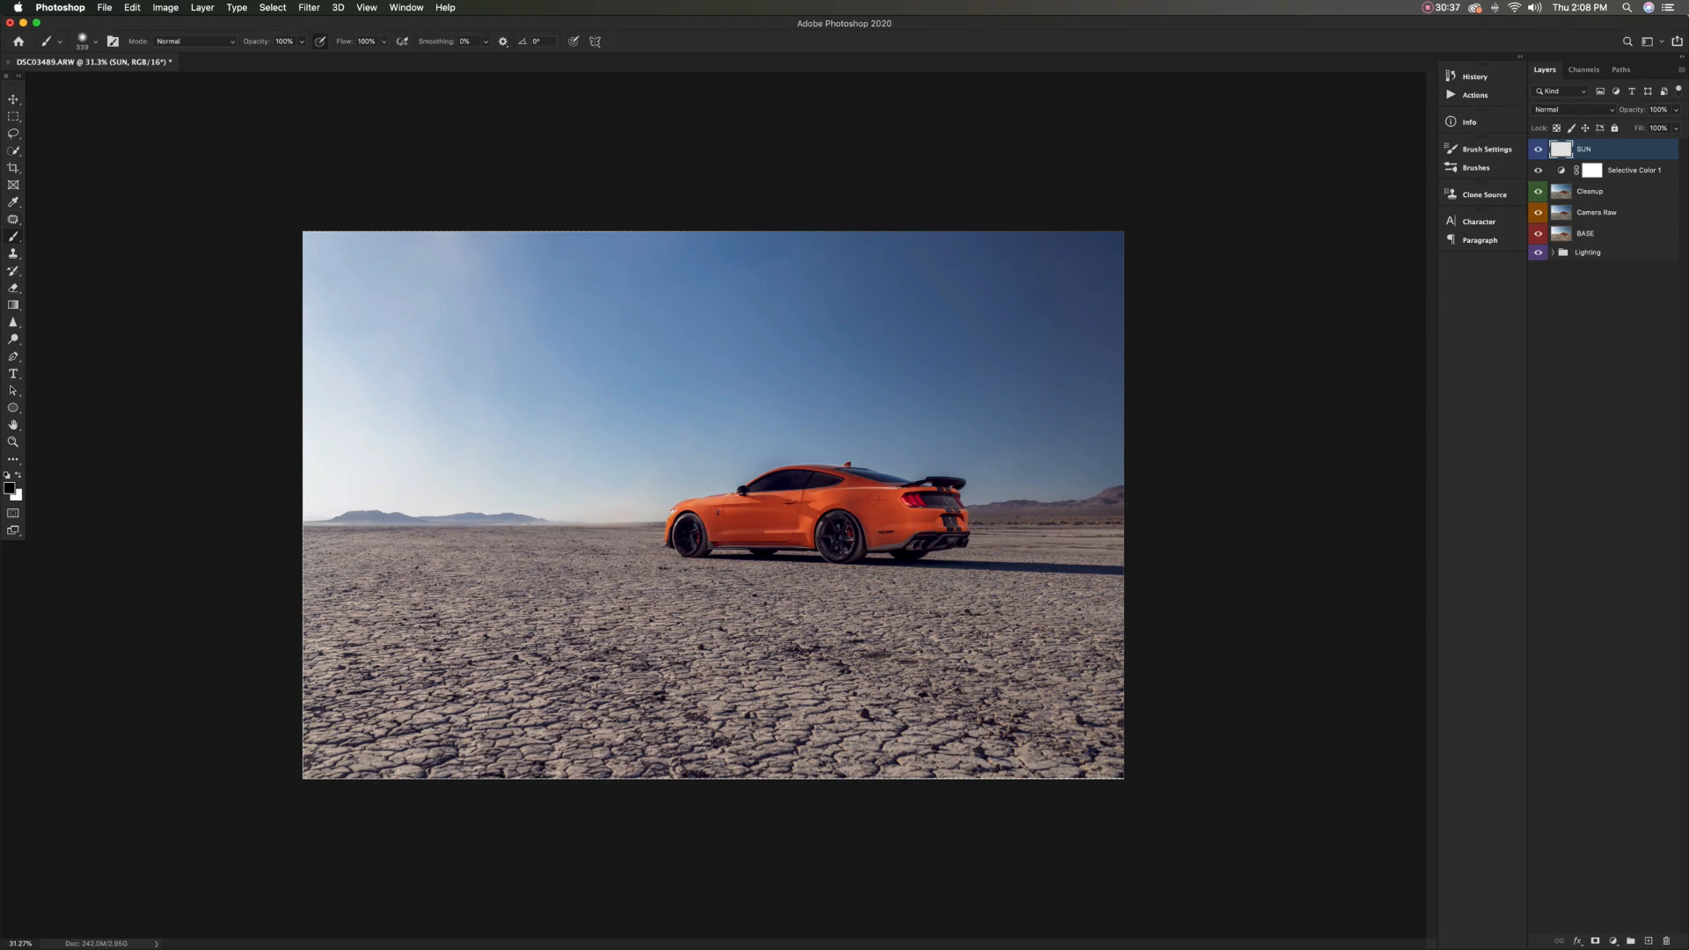
{"action": "left_click_drag", "start_coordinate": [758, 678], "coordinate": [863, 678]}
{"action": "left_click_drag", "start_coordinate": [632, 514], "coordinate": [696, 515]}
{"action": "left_click", "coordinate": [84, 40]}
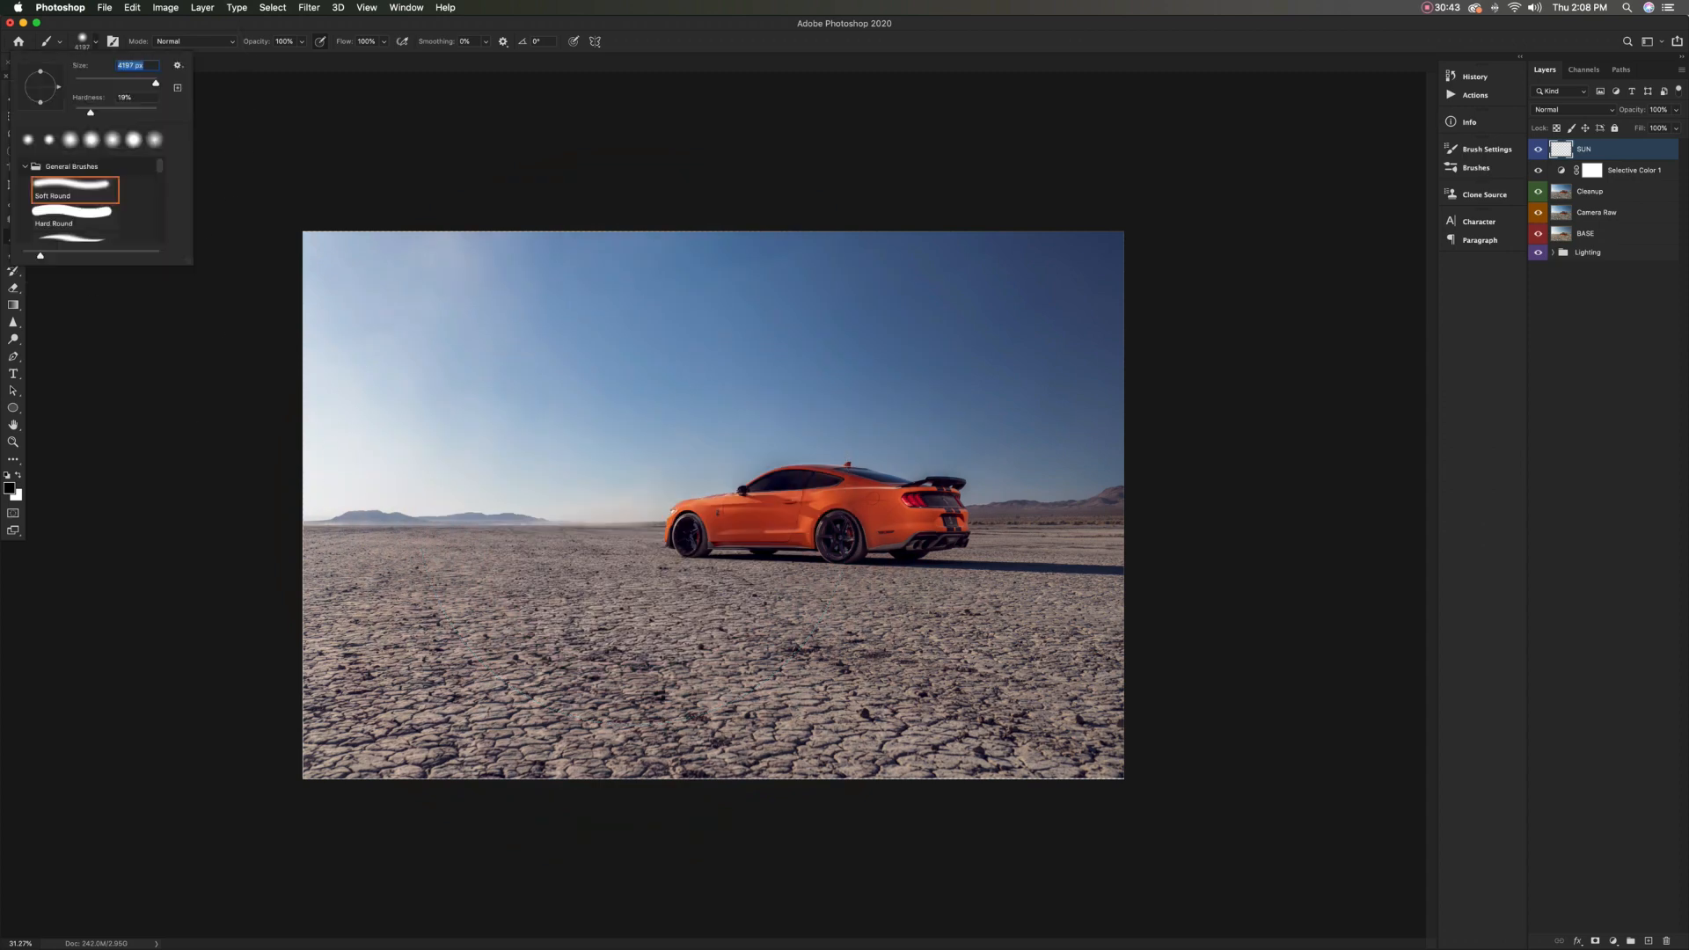
{"action": "left_click_drag", "start_coordinate": [91, 113], "coordinate": [85, 113]}
{"action": "key", "text": "Tab"}
{"action": "key", "text": "Return"}
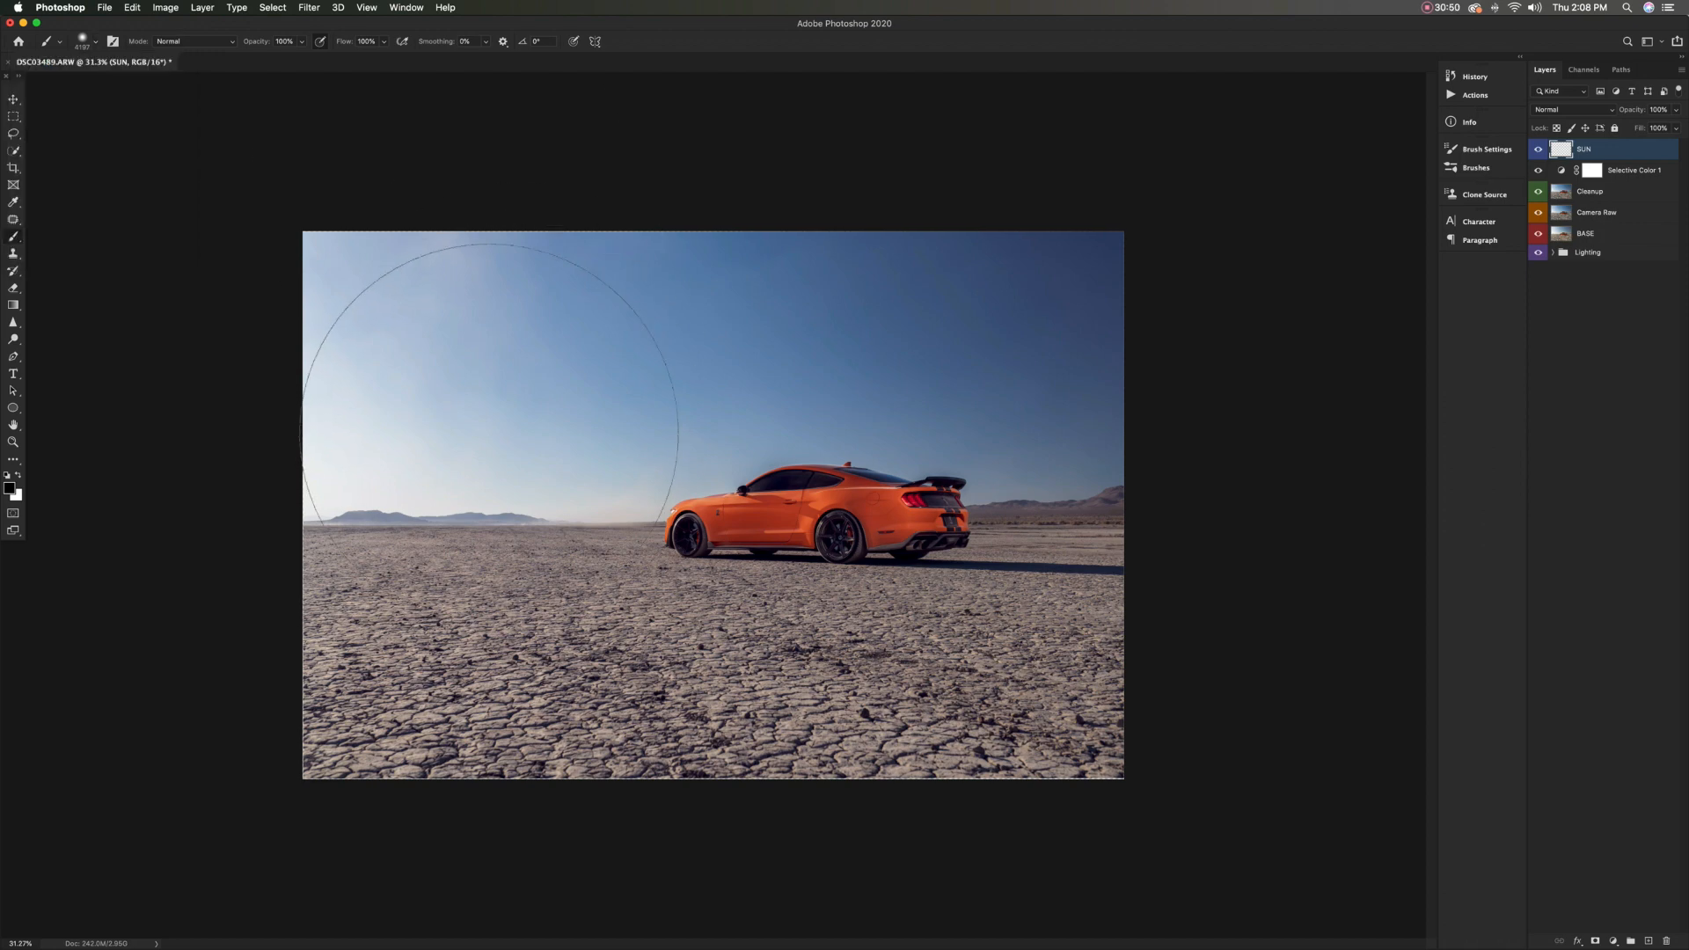
Paint a single large white glow in the sky left of the car on the SUN layer
{"action": "left_click", "coordinate": [489, 432]}
{"action": "key", "text": "super+z"}
{"action": "key", "text": "x"}
{"action": "left_click", "coordinate": [506, 424]}
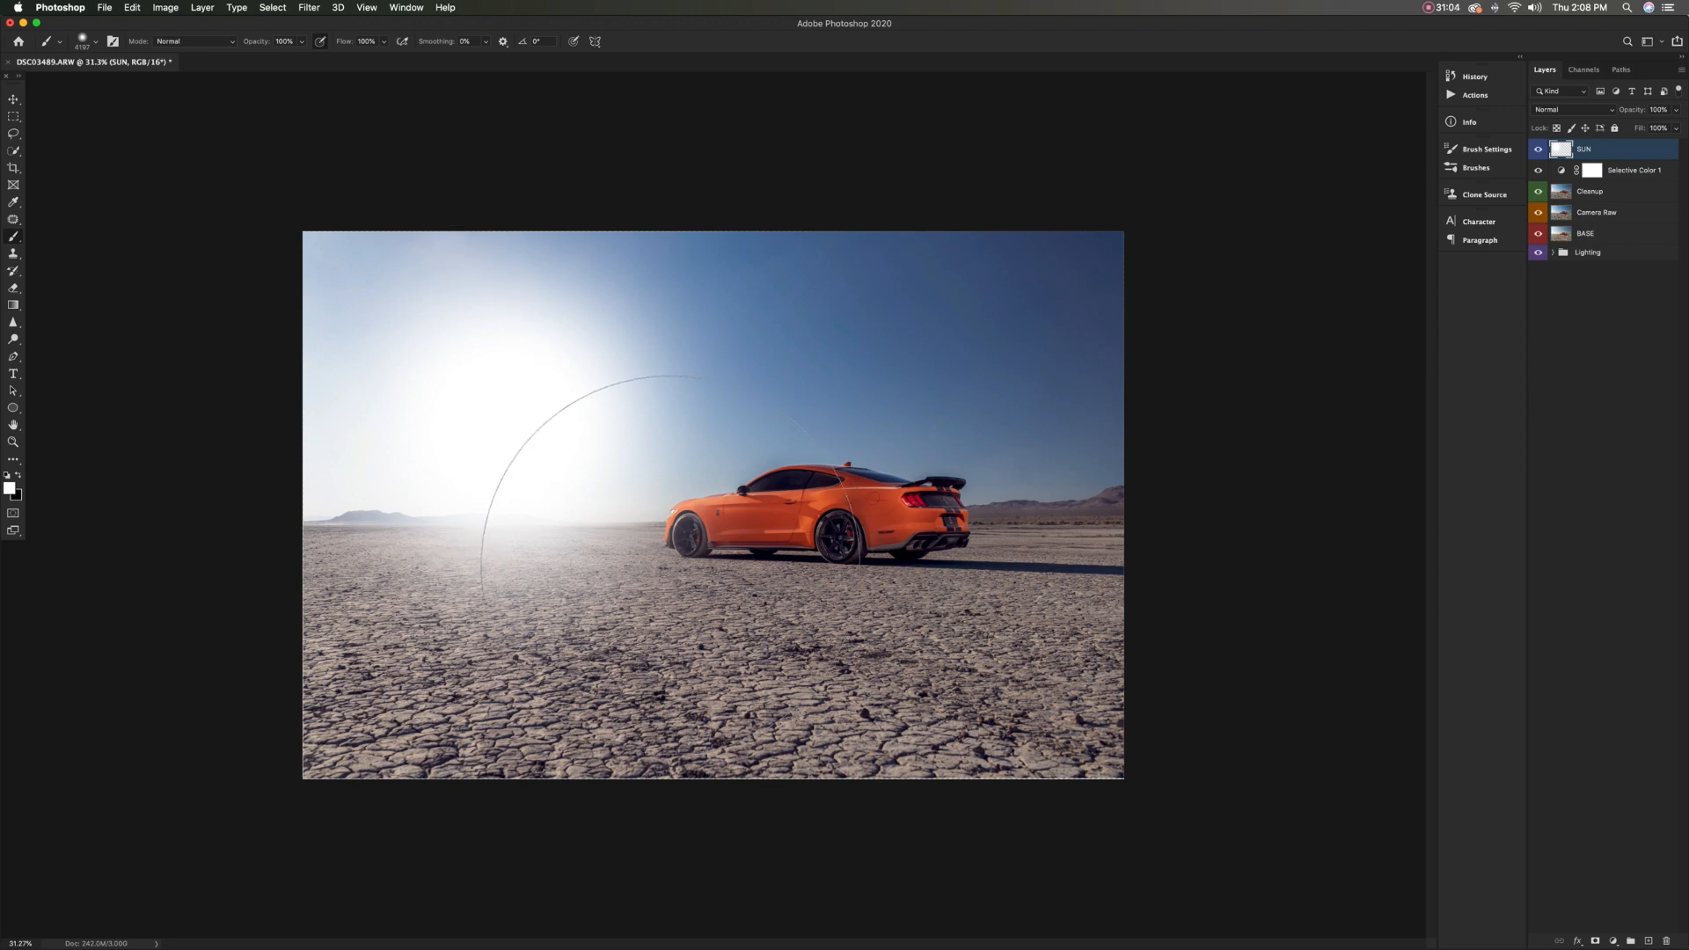
Move the sun glow toward the photo's left edge and enlarge it to about 122%
{"action": "key", "text": "super+t"}
{"action": "left_click_drag", "start_coordinate": [681, 466], "coordinate": [552, 446]}
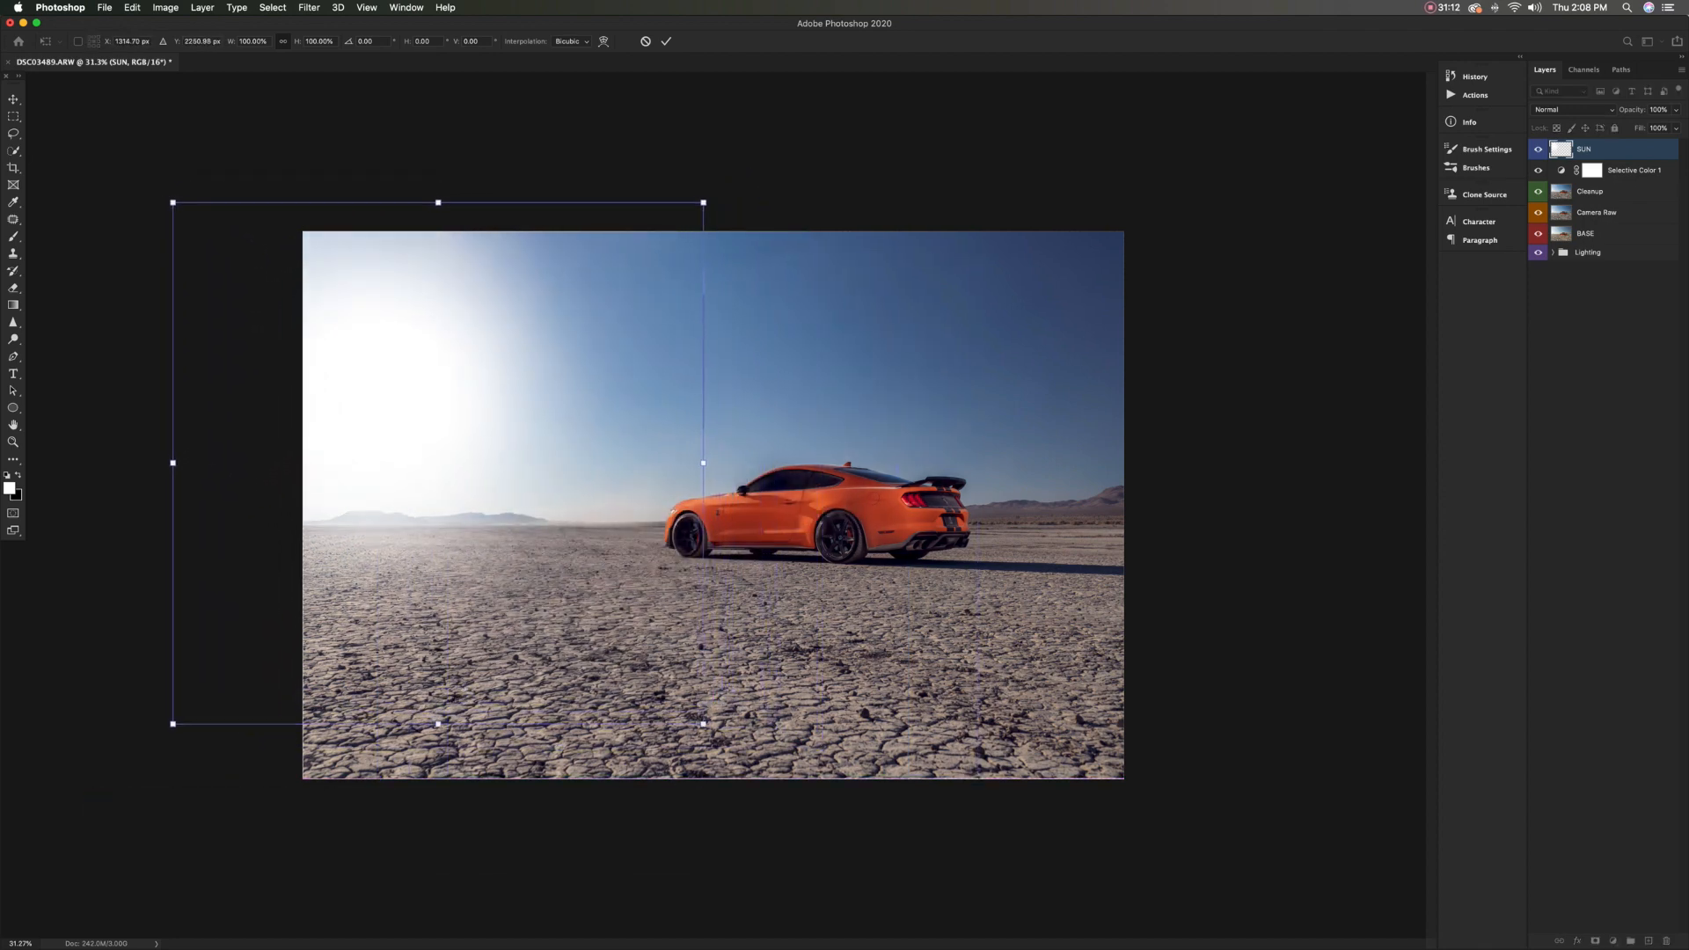
{"action": "left_click_drag", "start_coordinate": [702, 723], "coordinate": [821, 840]}
{"action": "left_click_drag", "start_coordinate": [607, 558], "coordinate": [583, 504]}
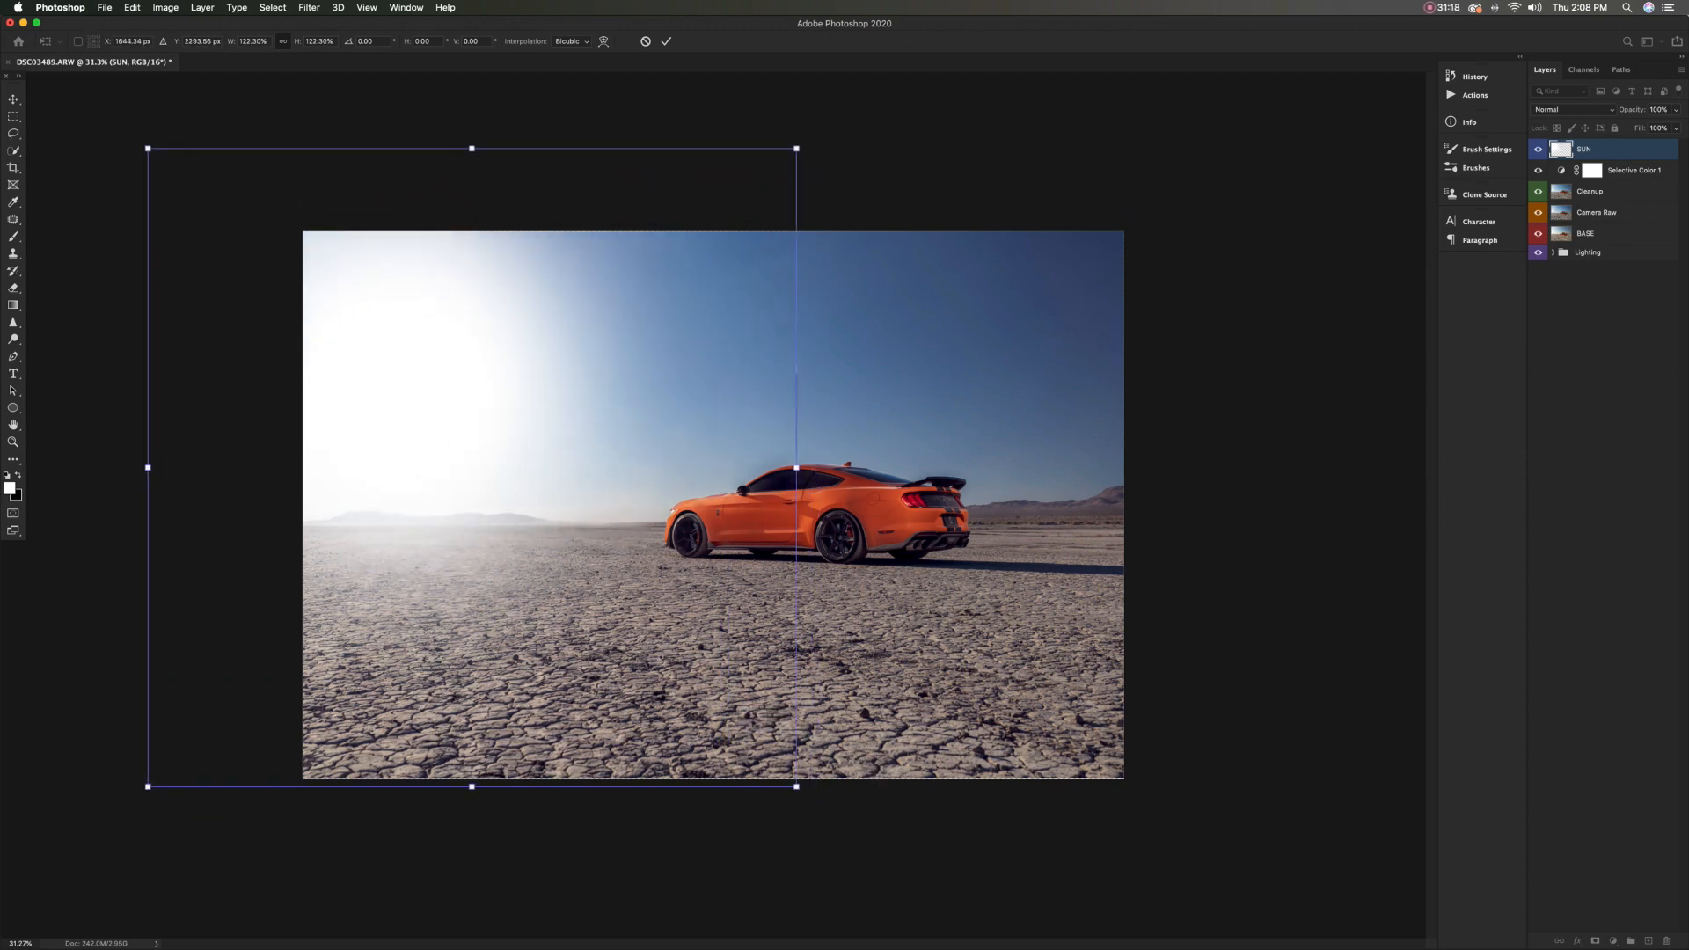
{"action": "key", "text": "Return"}
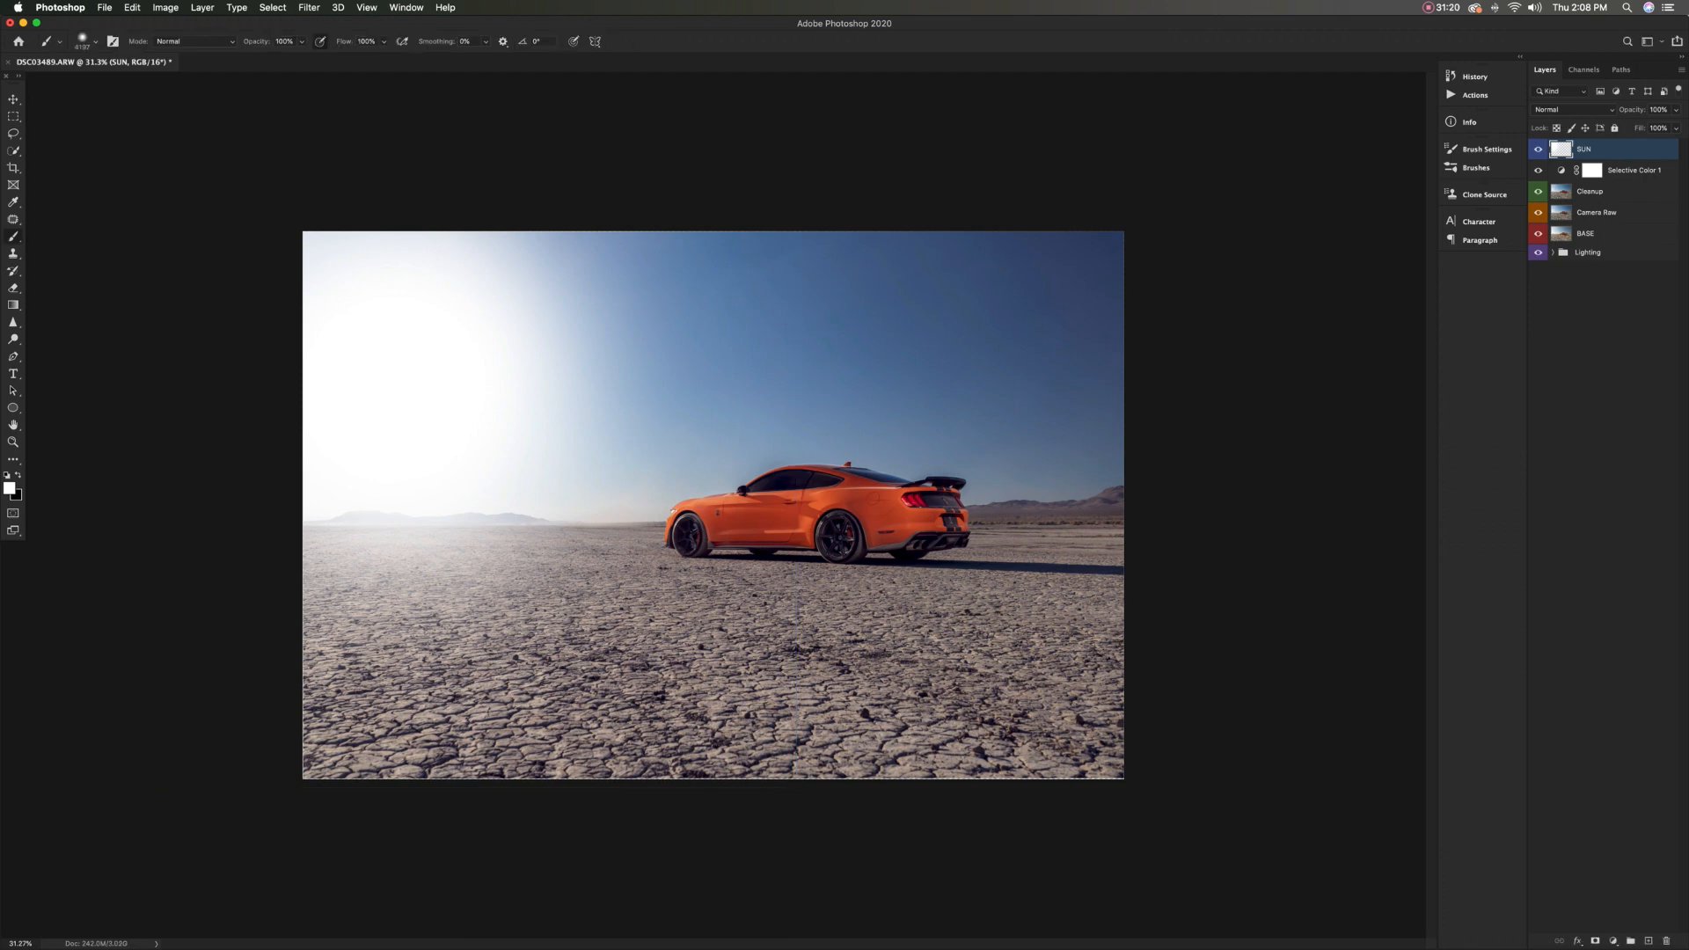
Lower the SUN layer's opacity to 44%
{"action": "left_click_drag", "start_coordinate": [1631, 109], "coordinate": [1607, 110]}
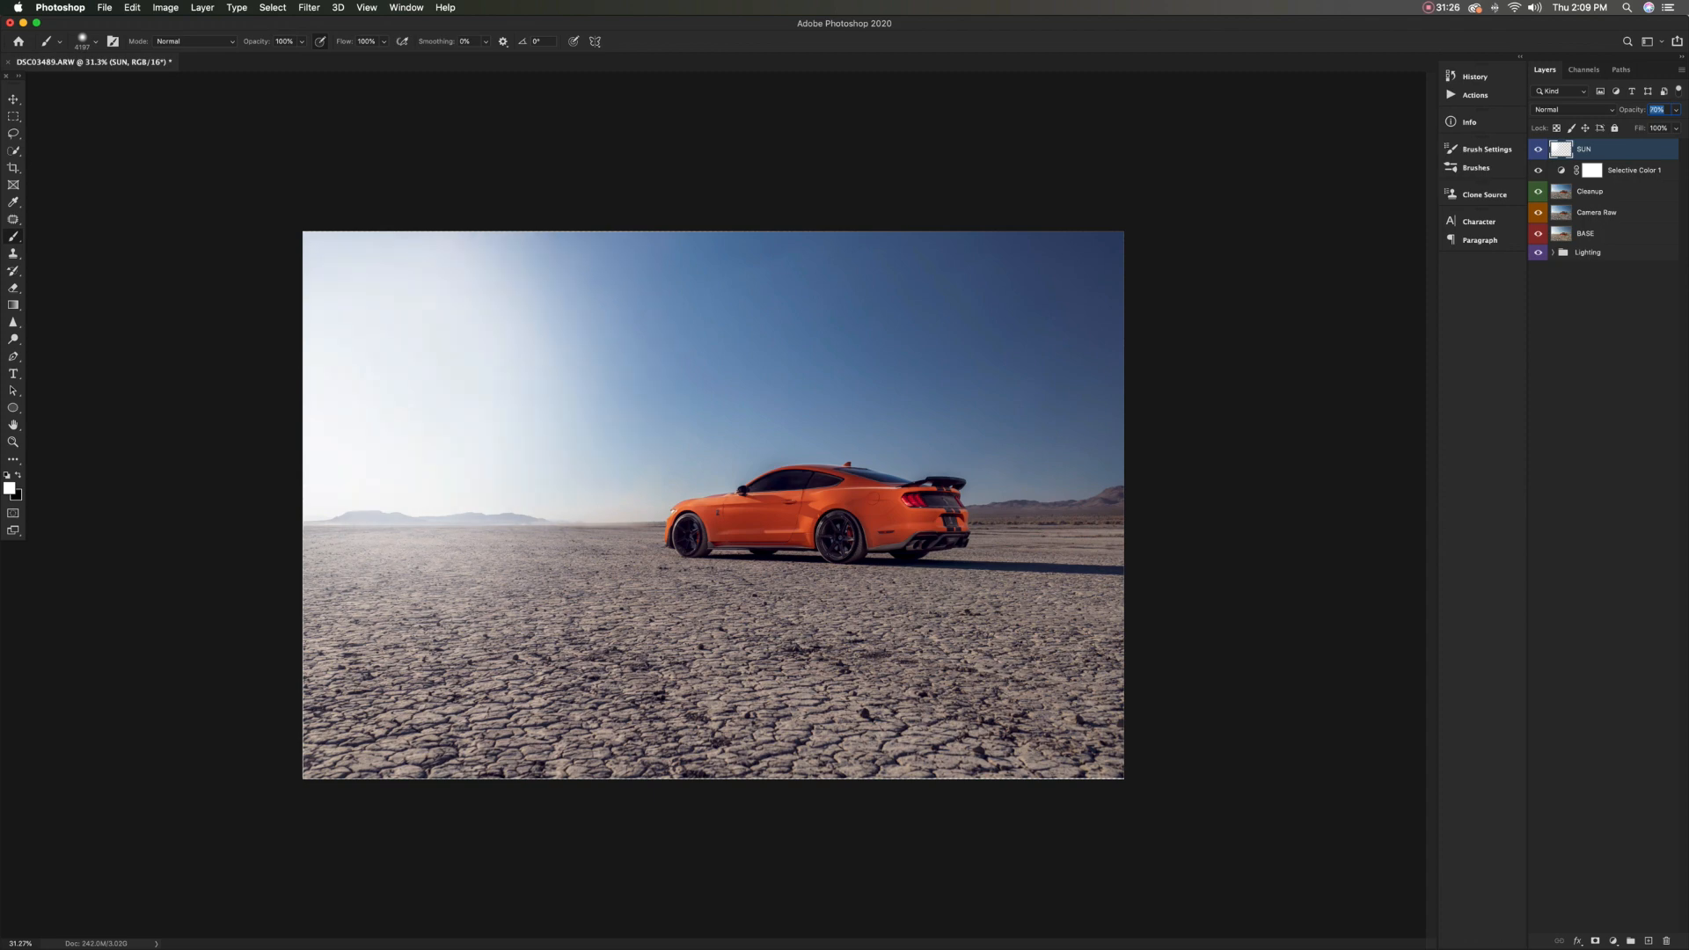
{"action": "key", "text": "Return"}
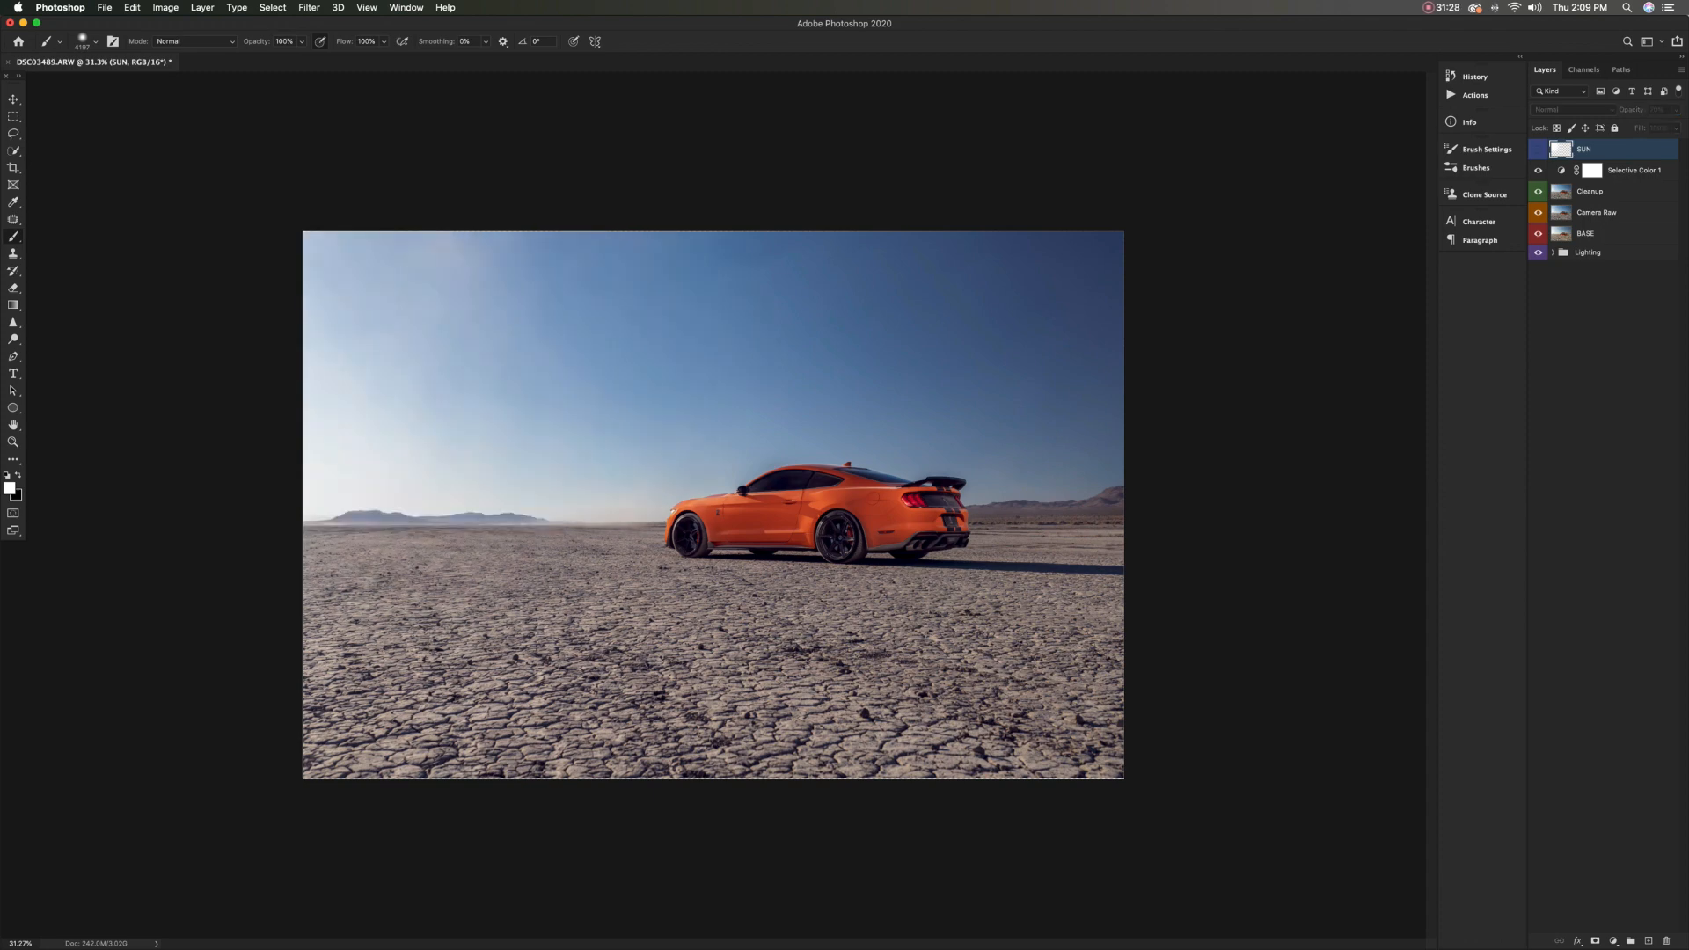
{"action": "left_click", "coordinate": [1657, 110]}
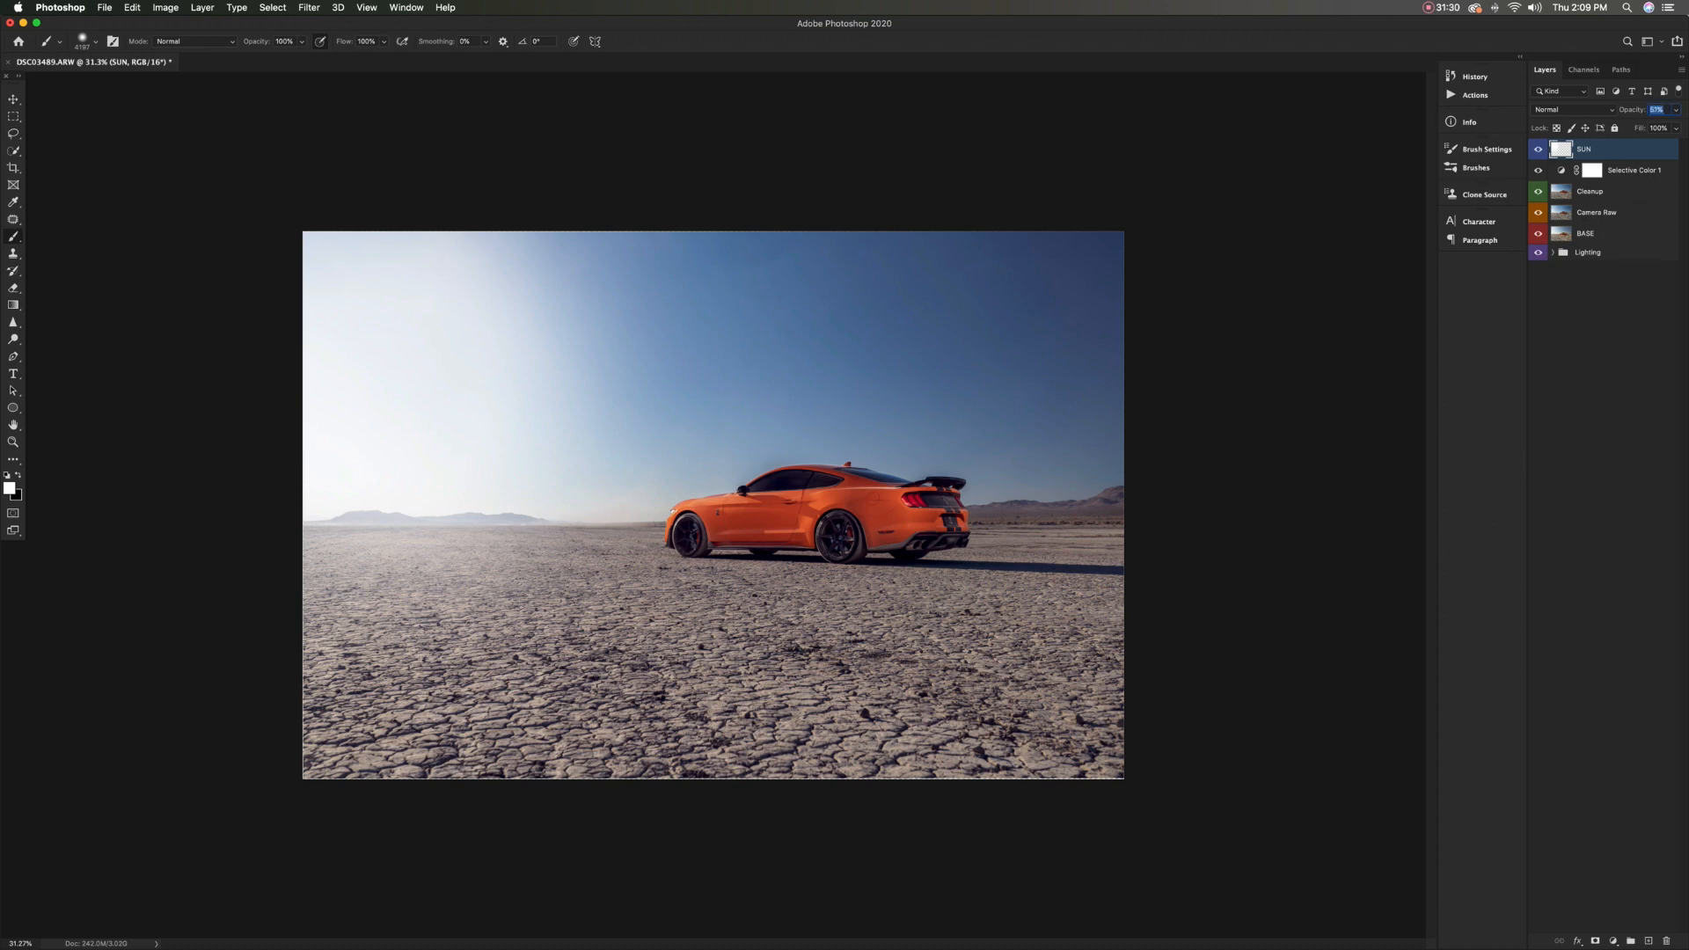
{"action": "type", "text": "40"}
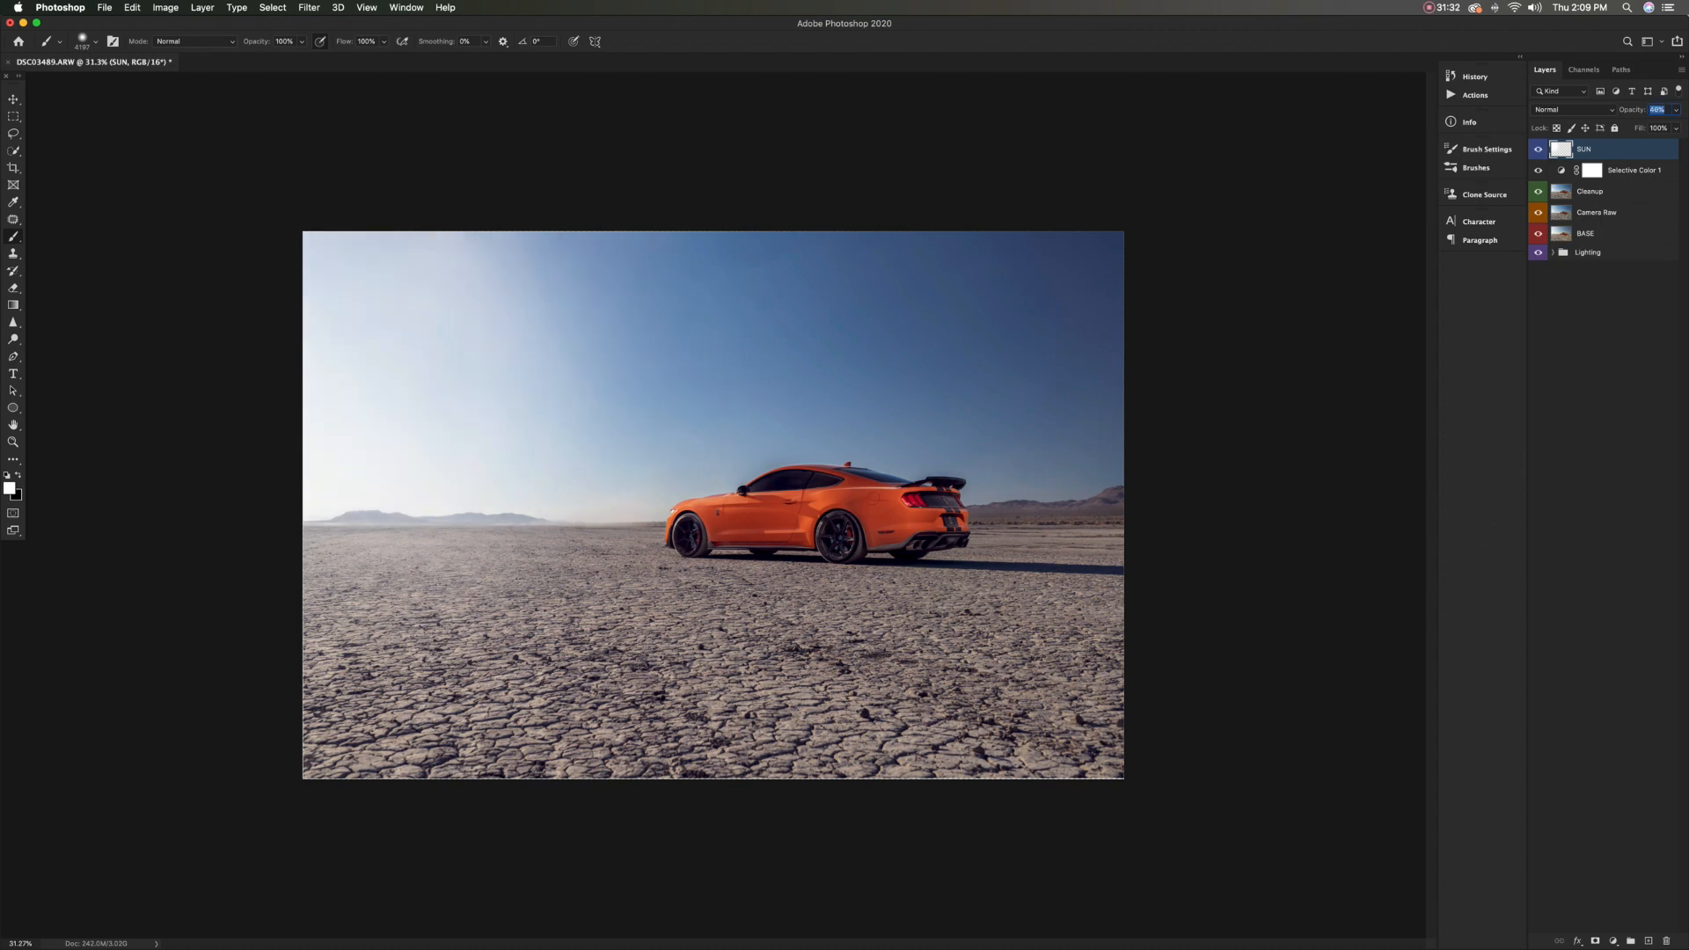
{"action": "type", "text": "44"}
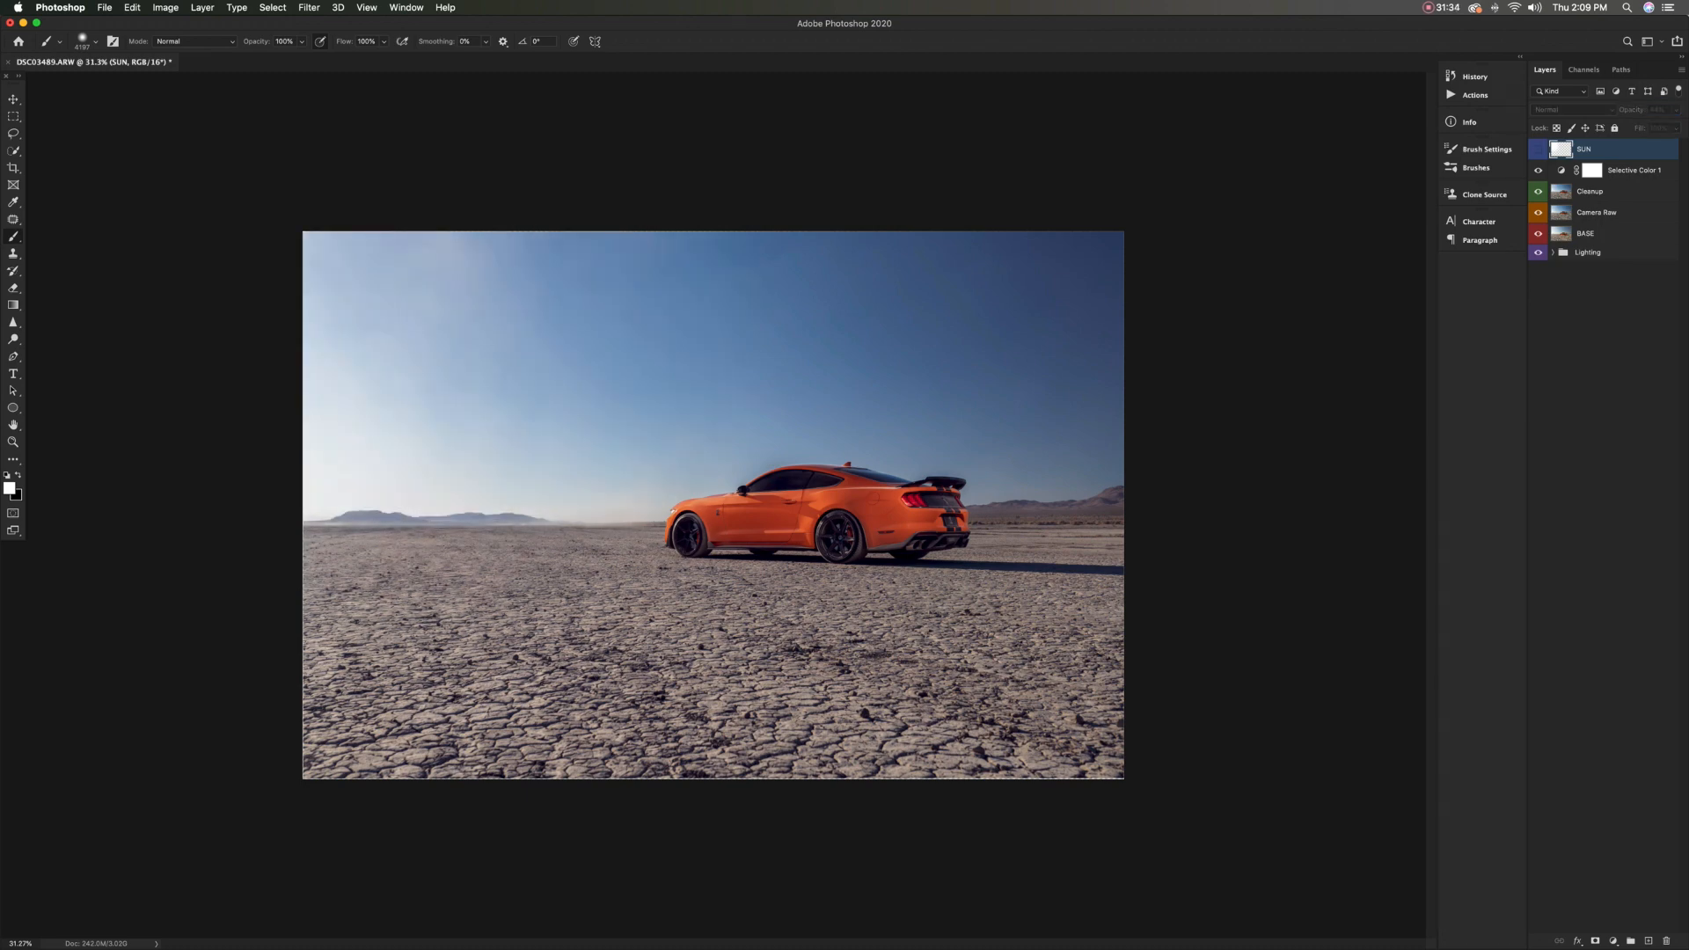
Enlarge the sun glow further, reposition it over the left side of the sky, and compare the photo with and without it
{"action": "key", "text": "super+t"}
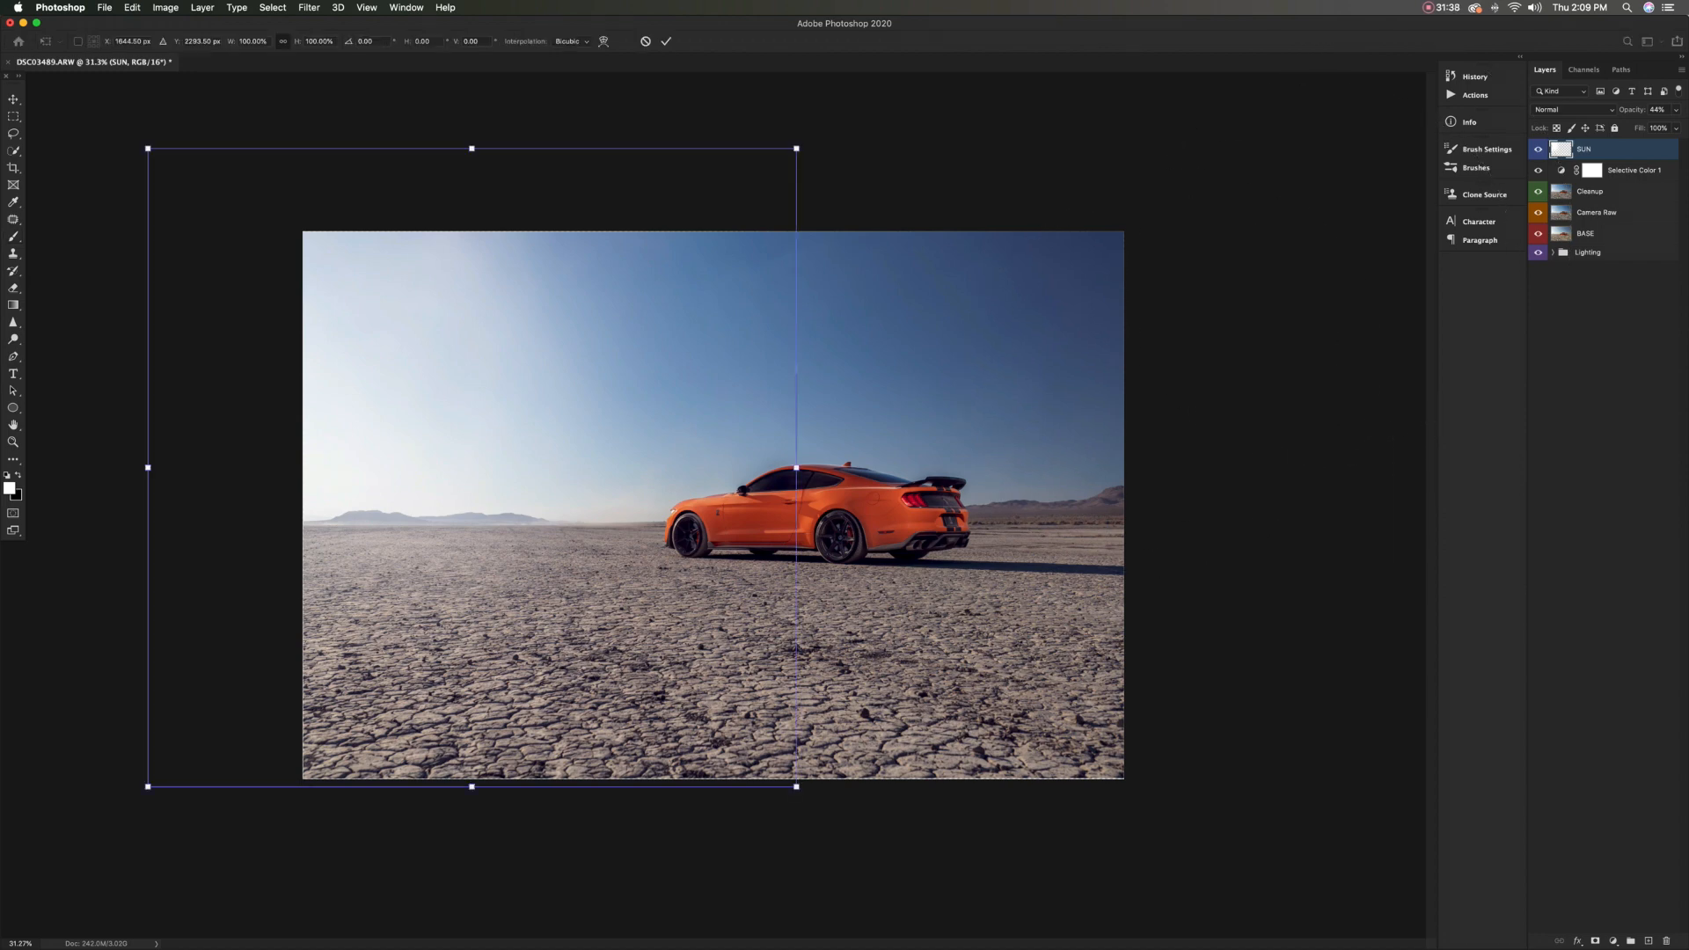
{"action": "left_click_drag", "start_coordinate": [796, 786], "coordinate": [897, 884]}
{"action": "left_click_drag", "start_coordinate": [521, 597], "coordinate": [479, 567]}
{"action": "left_click_drag", "start_coordinate": [527, 503], "coordinate": [543, 493]}
{"action": "key", "text": "Return"}
{"action": "key", "text": "b"}
{"action": "left_click", "coordinate": [1537, 150]}
{"action": "left_click", "coordinate": [1538, 149]}
{"action": "left_click", "coordinate": [1537, 149]}
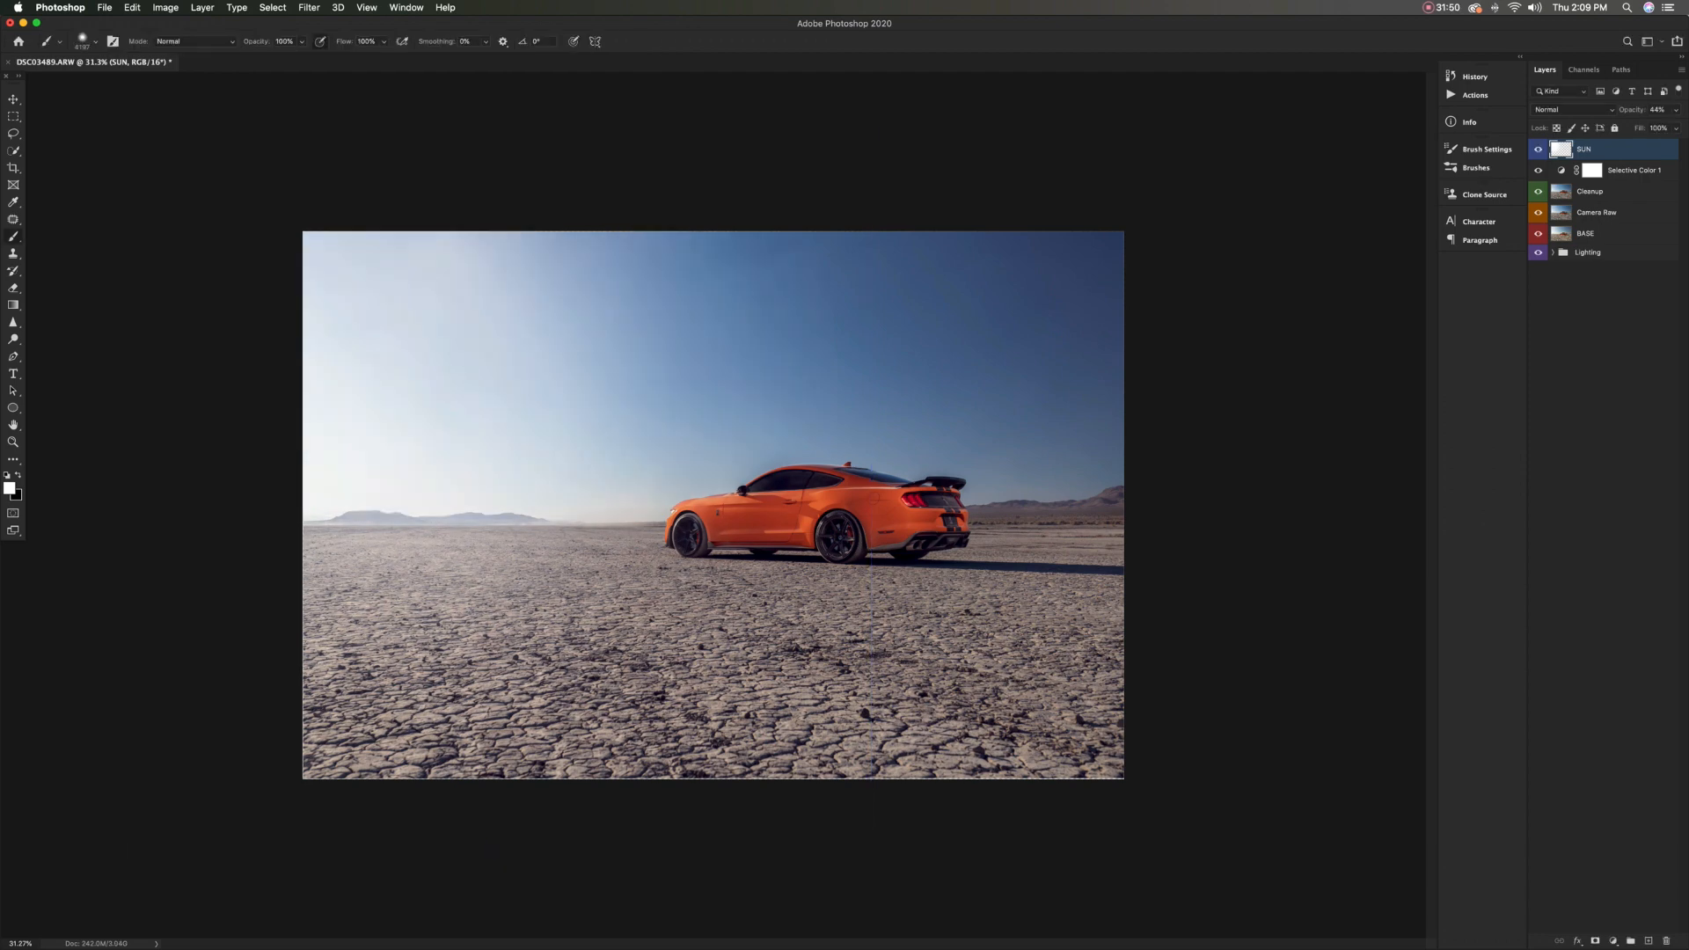
Add a mask to the SUN layer and paint black at 9% flow over the car and the sky around it
{"action": "left_click", "coordinate": [1594, 940]}
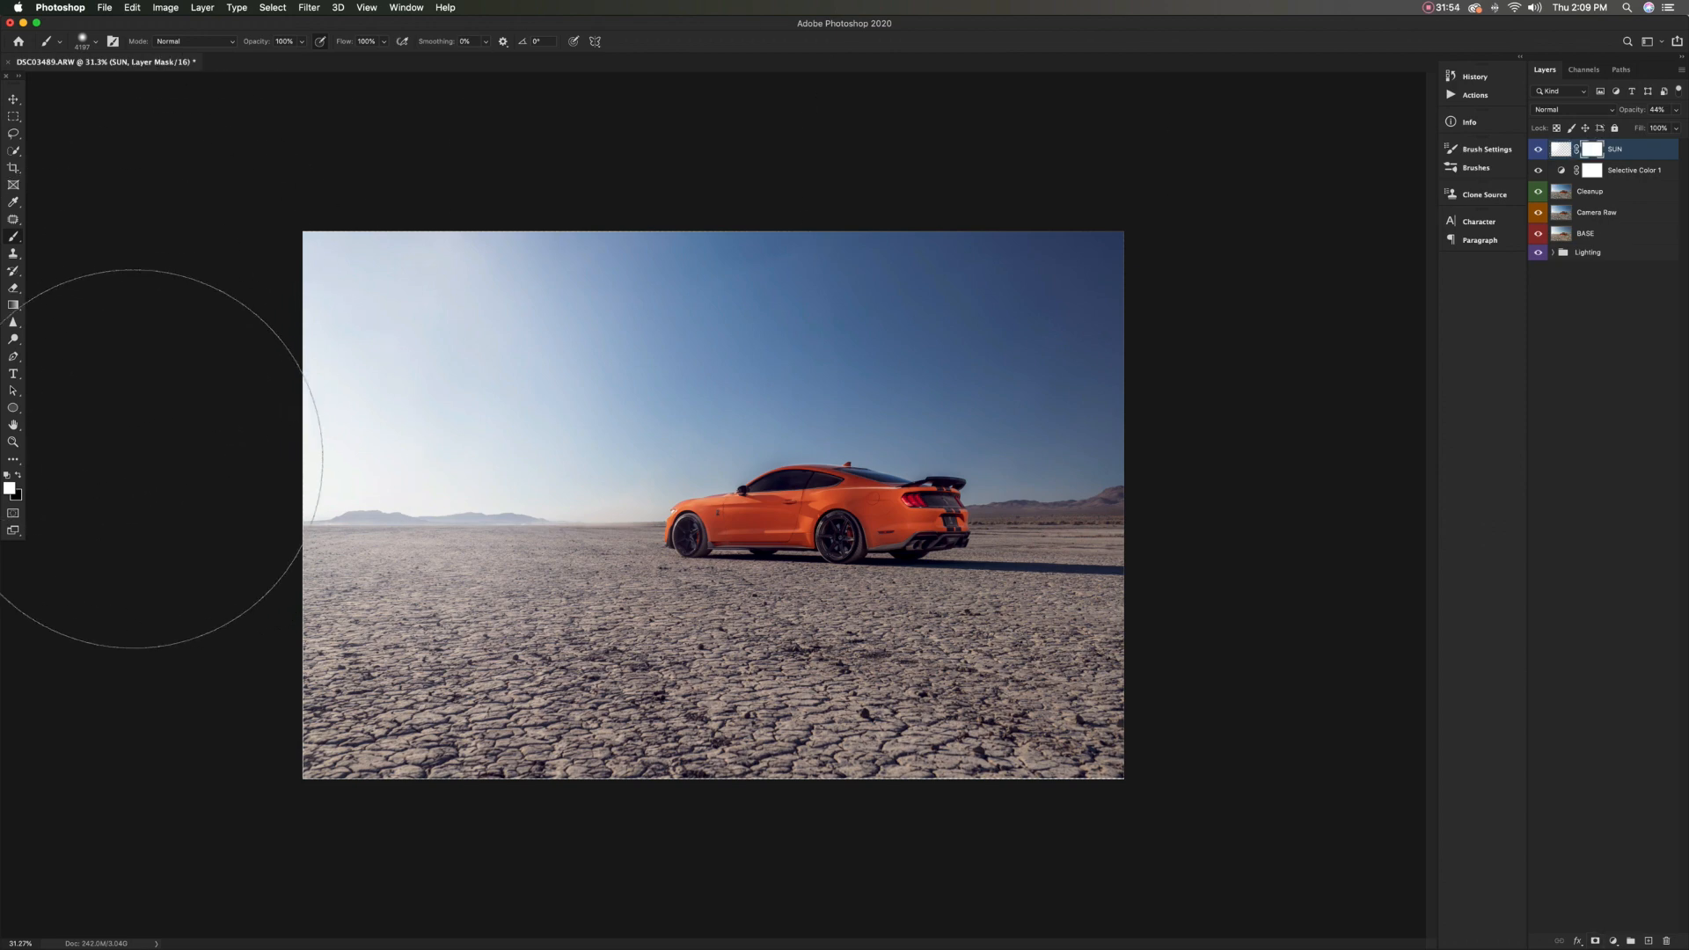
{"action": "key", "text": "x"}
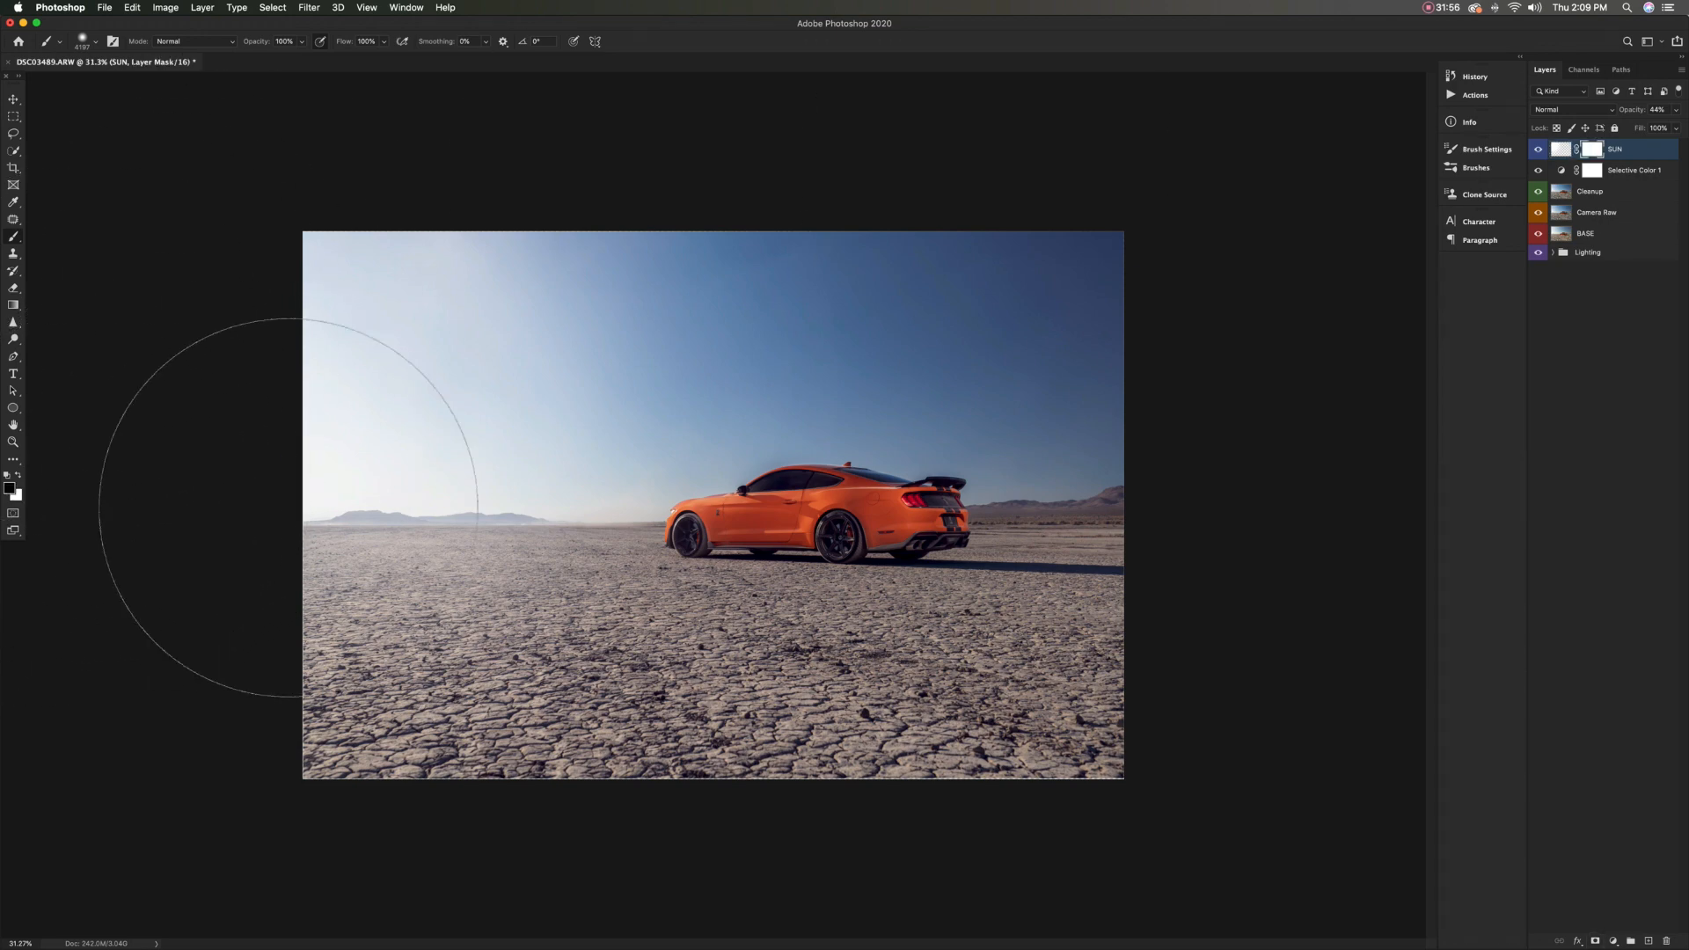
{"action": "left_click_drag", "start_coordinate": [764, 433], "coordinate": [686, 433]}
{"action": "key", "text": "shift+5"}
{"action": "key", "text": "shift+7"}
{"action": "key", "text": "shift+0"}
{"action": "key", "text": "shift+2"}
{"action": "key", "text": "shift+0"}
{"action": "key", "text": "shift+9"}
{"action": "left_click_drag", "start_coordinate": [878, 475], "coordinate": [928, 472]}
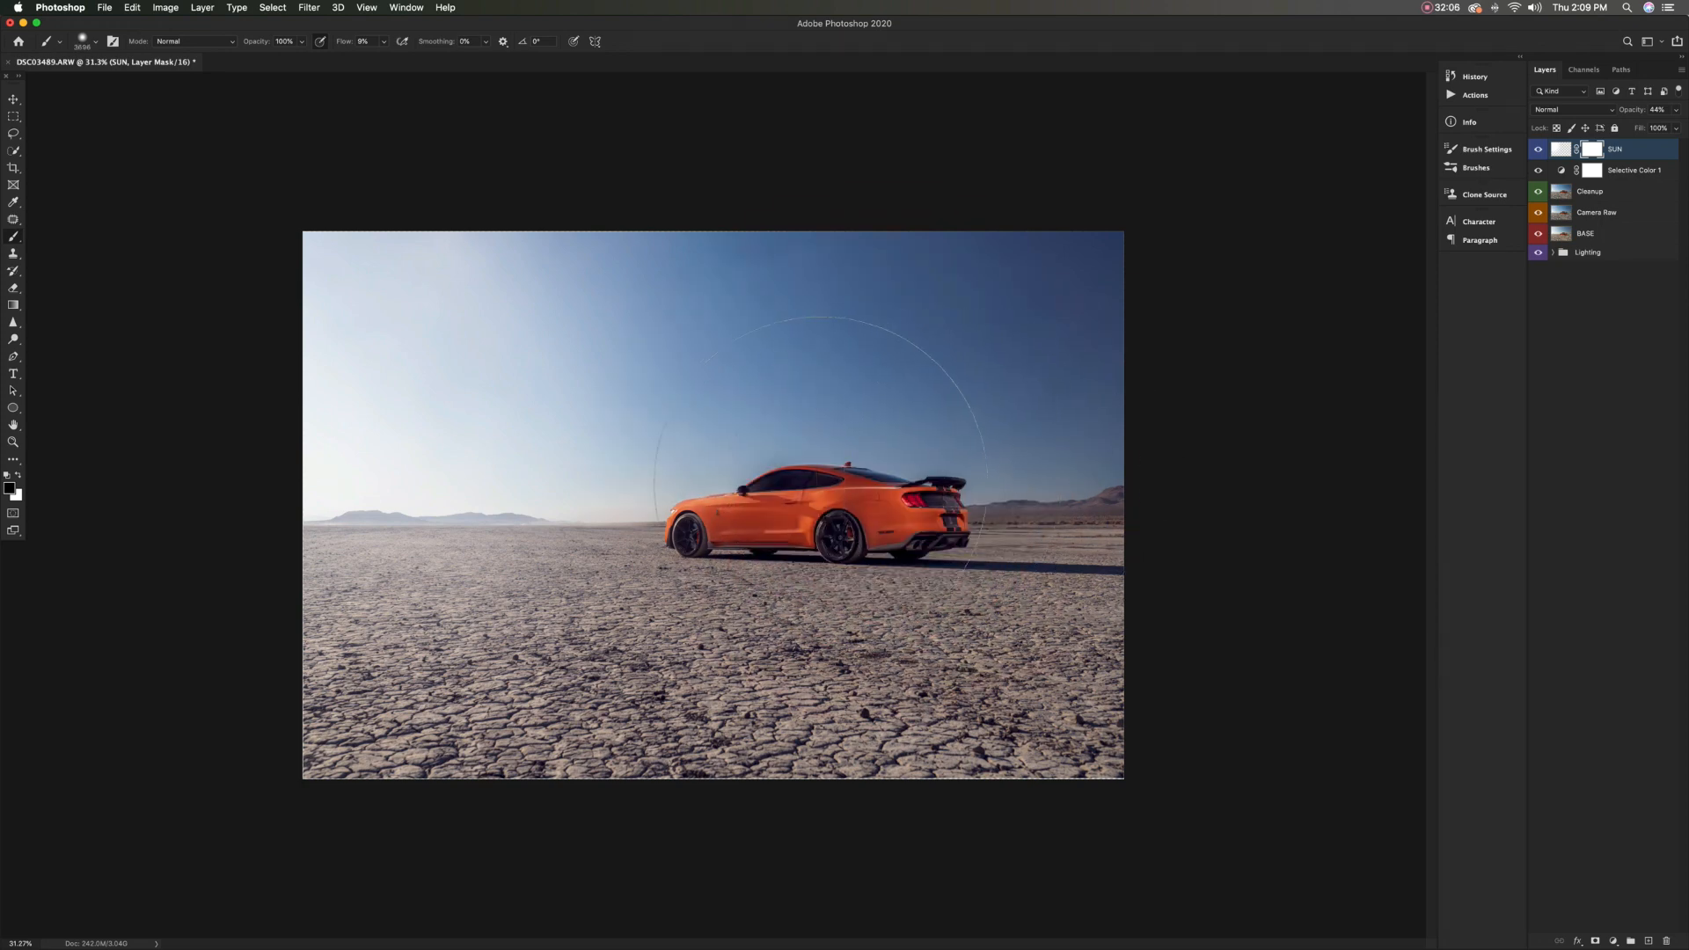
{"action": "mouse_move", "coordinate": [780, 250]}
{"action": "left_mouse_down"}
{"action": "mouse_move", "coordinate": [620, 158]}
{"action": "mouse_move", "coordinate": [994, 496]}
{"action": "left_mouse_up"}
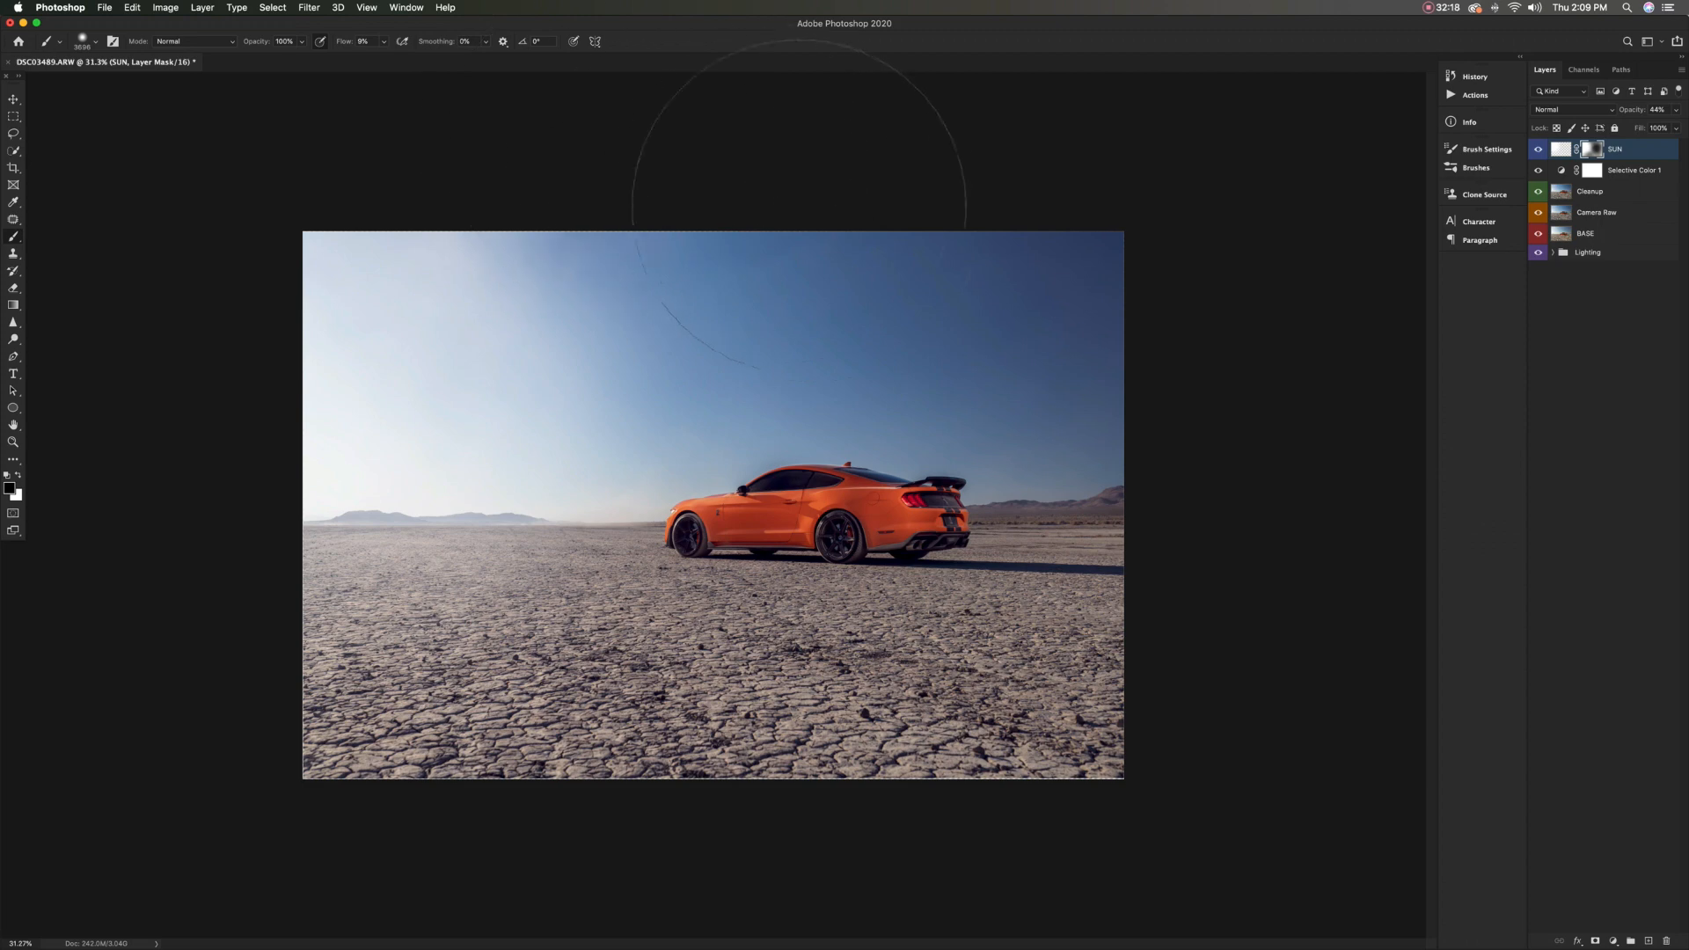
Compare the photo with and without the masked SUN layer
{"action": "left_click", "coordinate": [1538, 149]}
{"action": "left_click", "coordinate": [1538, 149]}
{"action": "left_click", "coordinate": [1537, 149]}
{"action": "left_click", "coordinate": [1538, 150]}
{"action": "left_click", "coordinate": [1537, 150]}
{"action": "left_click", "coordinate": [1538, 149]}
{"action": "left_click", "coordinate": [1538, 150]}
{"action": "left_click", "coordinate": [1538, 150]}
{"action": "left_click", "coordinate": [1538, 149]}
Add a new layer above the SUN layer and name it 50% Gray
{"action": "left_click", "coordinate": [1649, 941]}
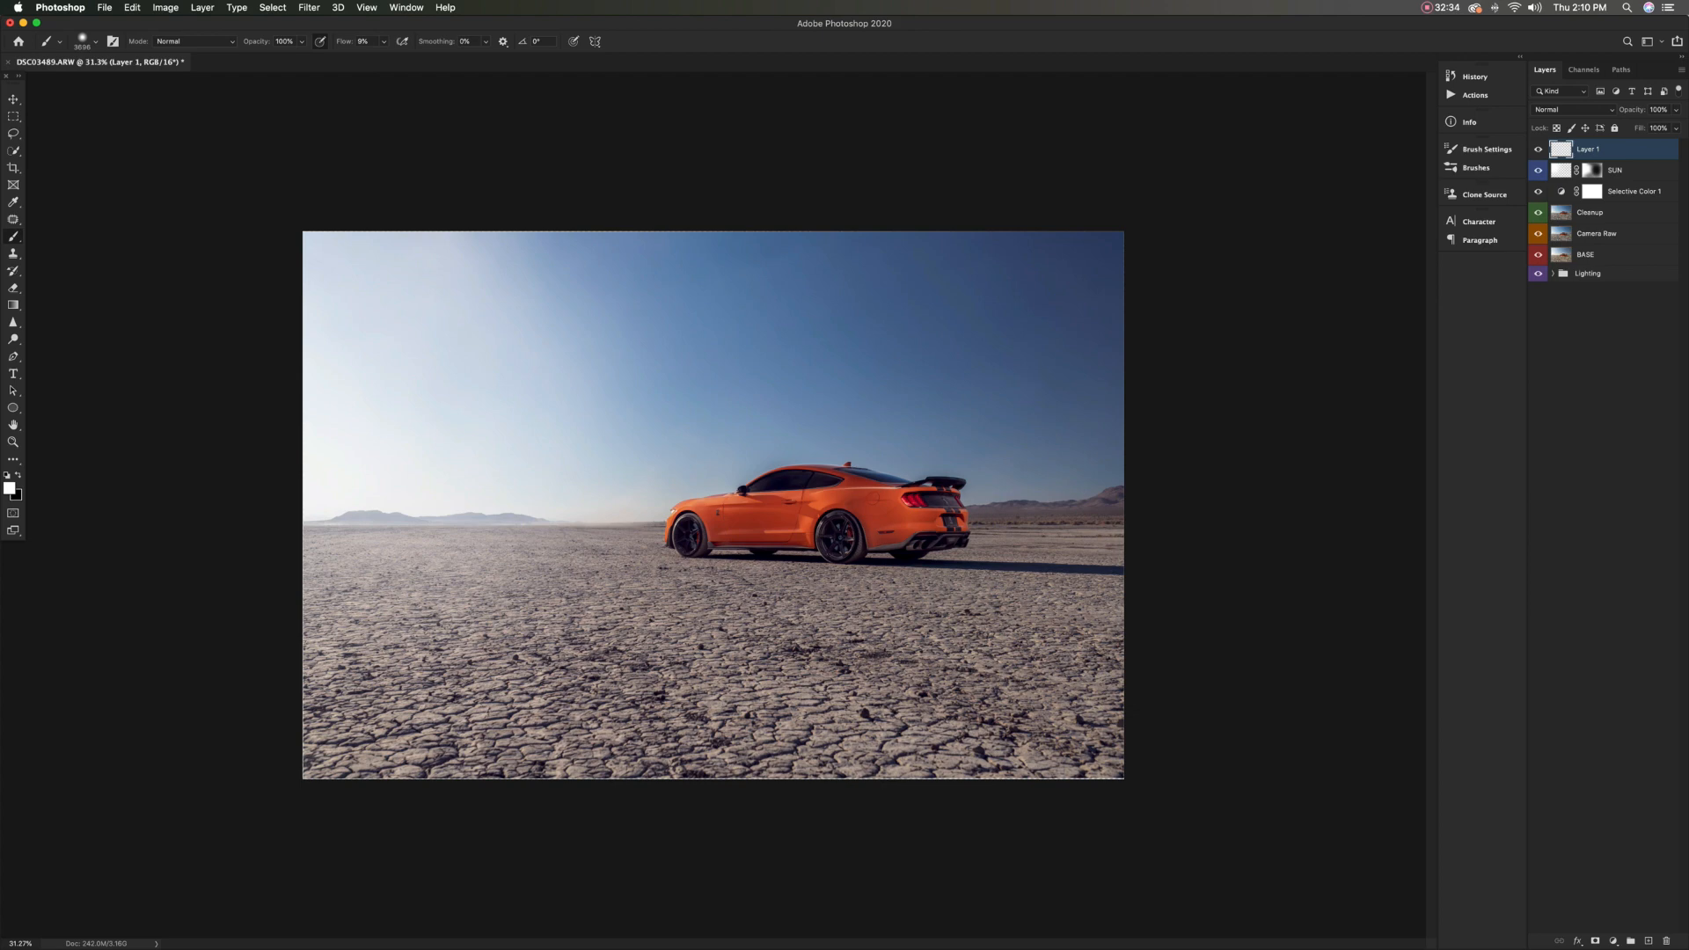
{"action": "left_click", "coordinate": [132, 7]}
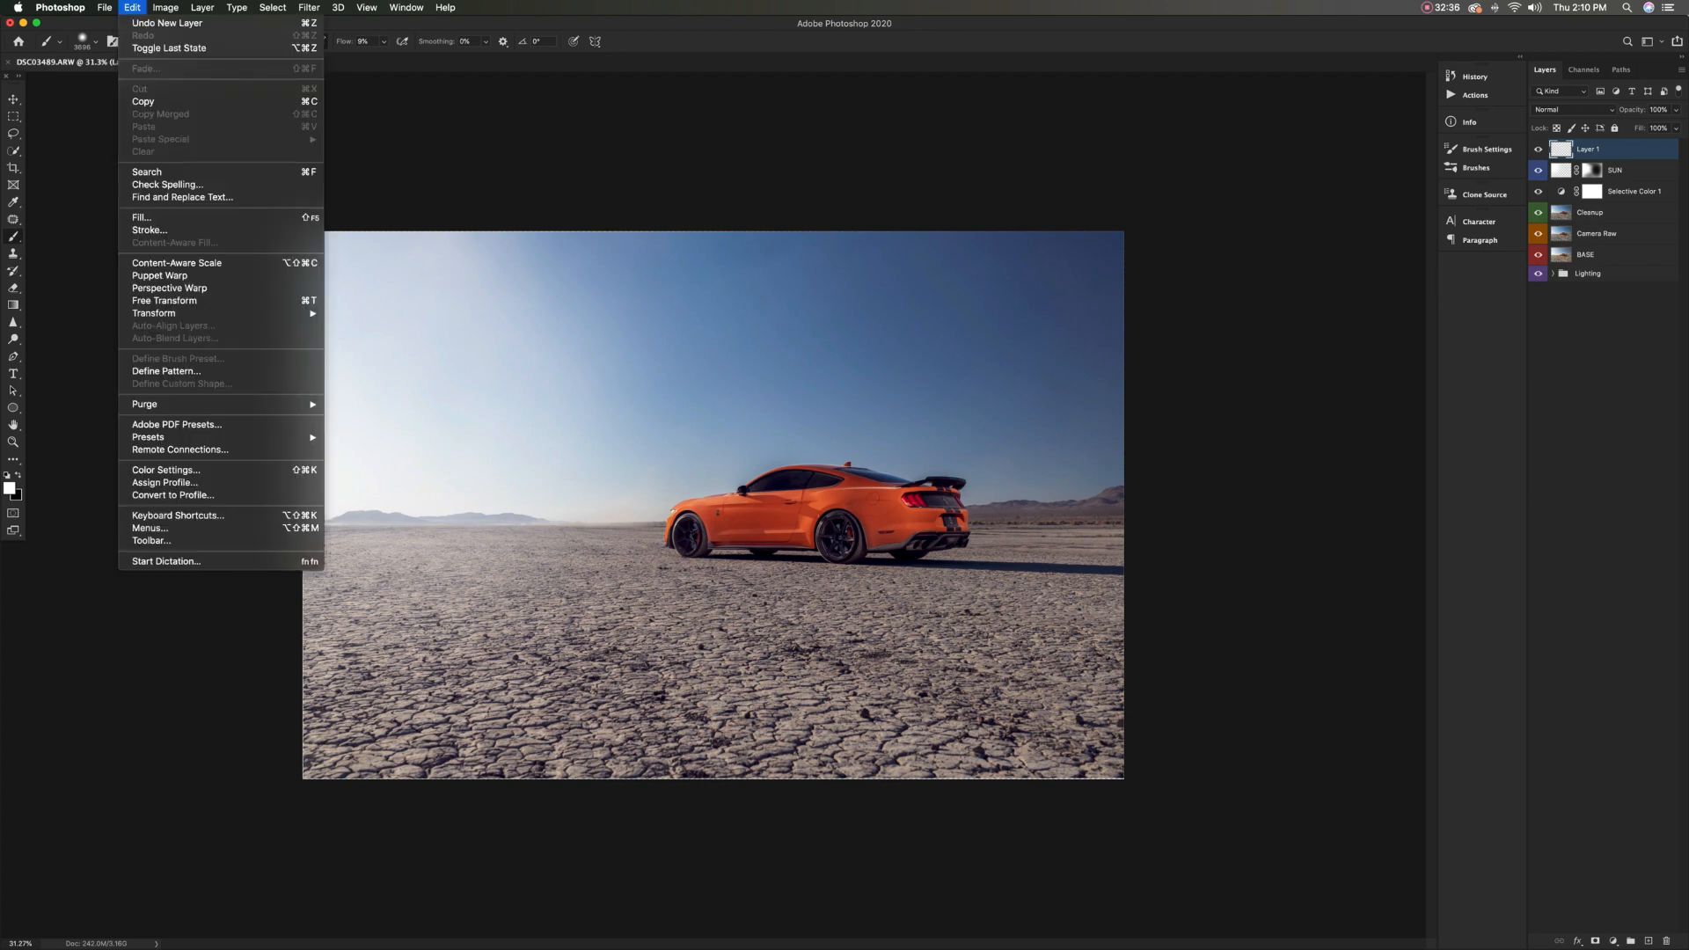
{"action": "key", "text": "Escape"}
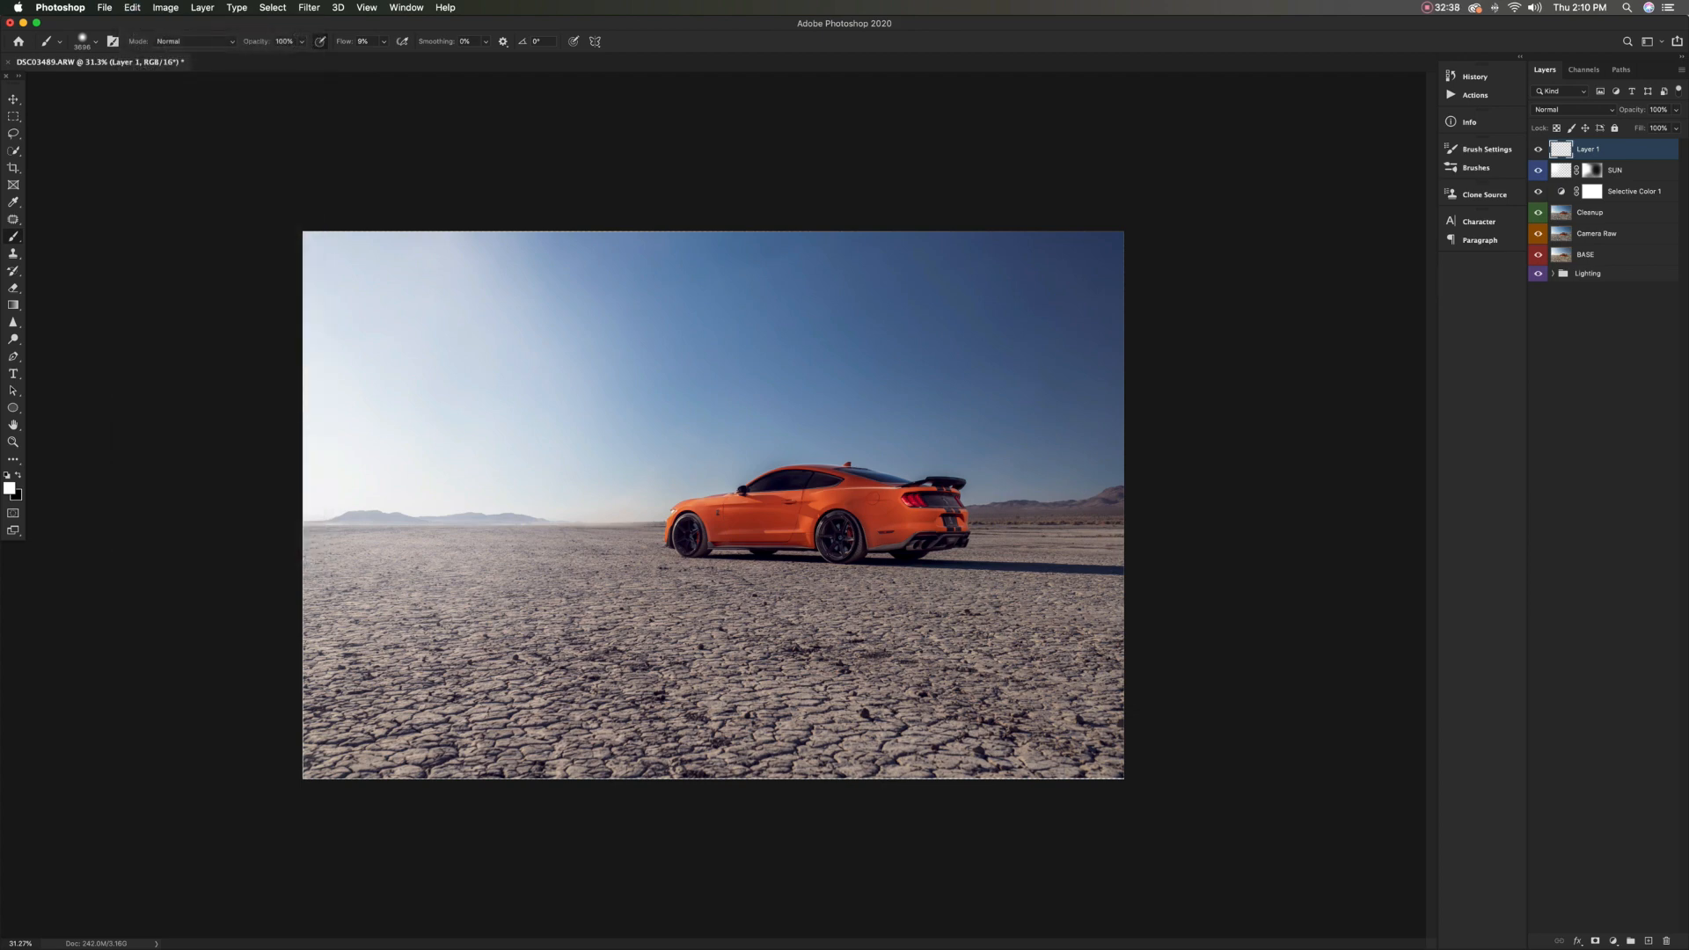
{"action": "double_click", "coordinate": [1588, 149]}
{"action": "type", "text": "50"}
{"action": "type", "text": "% O"}
{"action": "type", "text": "ray"}
{"action": "key", "text": "Return"}
Fill the 50% Gray layer with 50% gray and set its blend mode to Overlay
{"action": "left_click", "coordinate": [132, 7]}
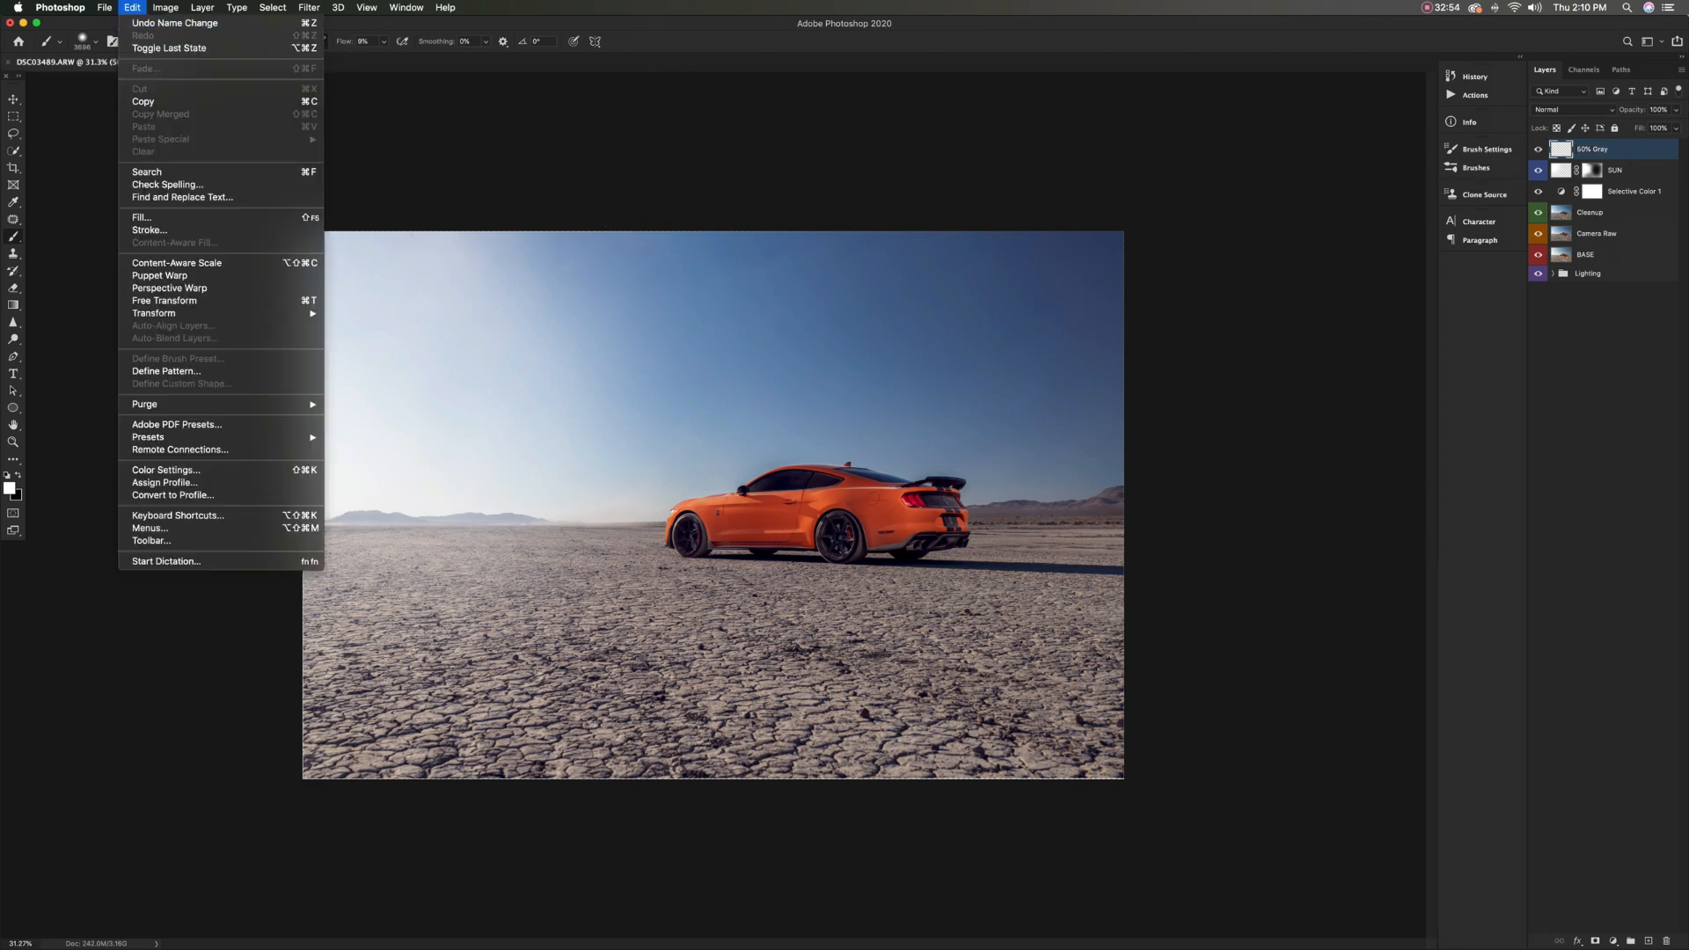
{"action": "left_click", "coordinate": [142, 218]}
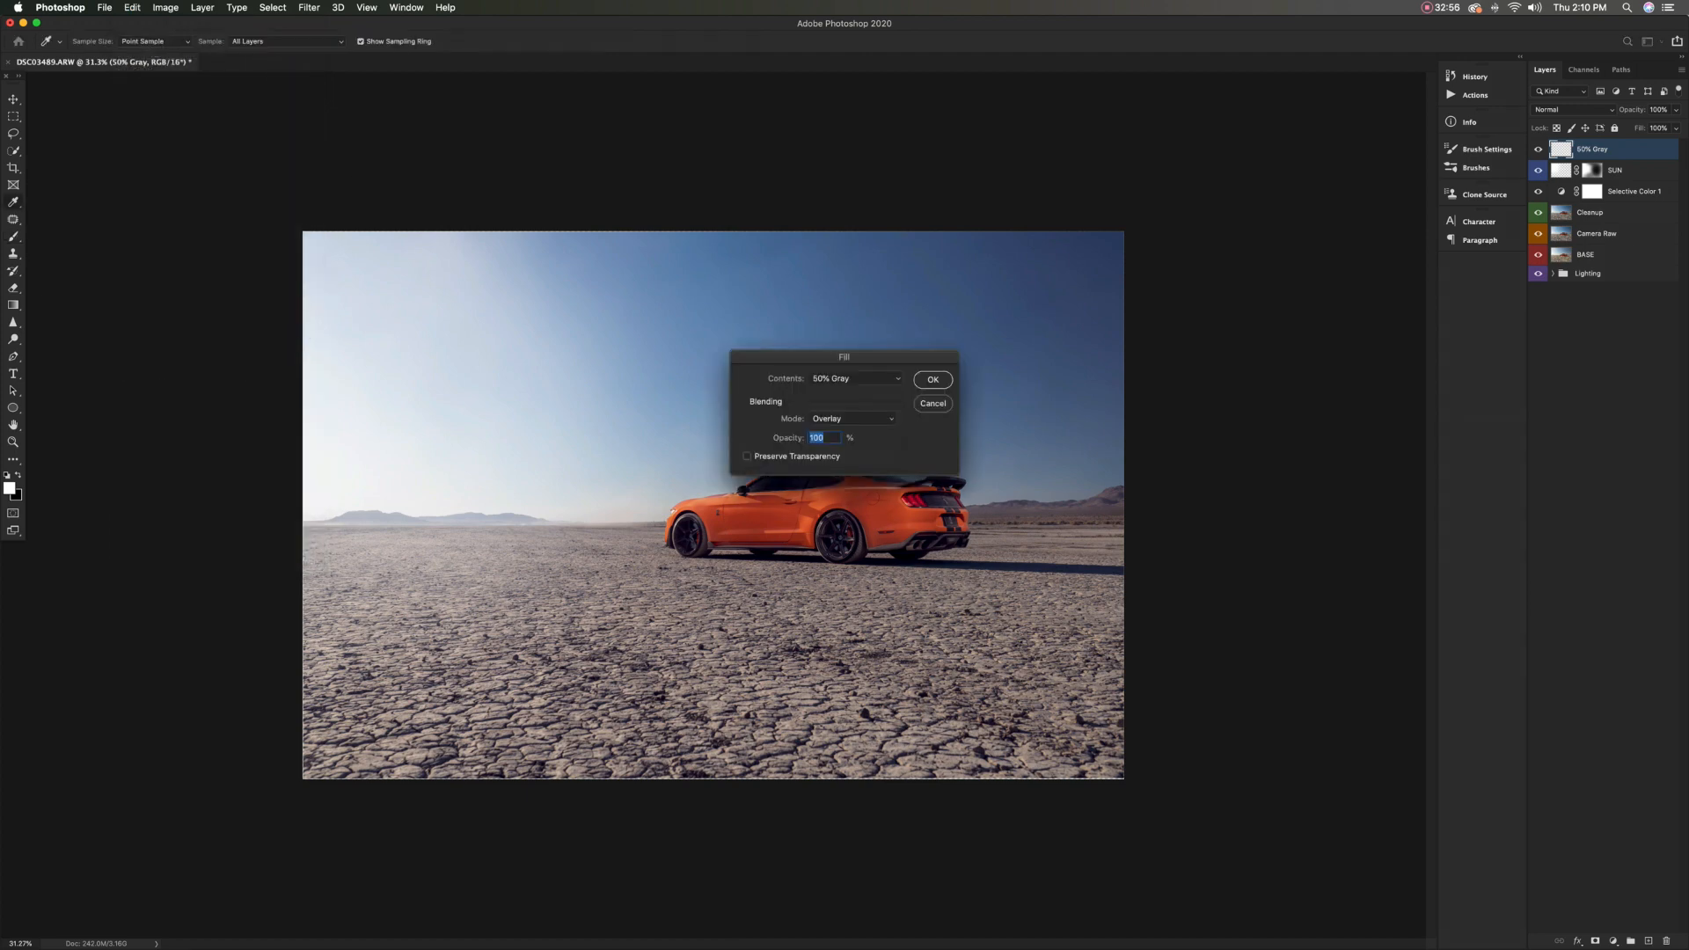
{"action": "key", "text": "Return"}
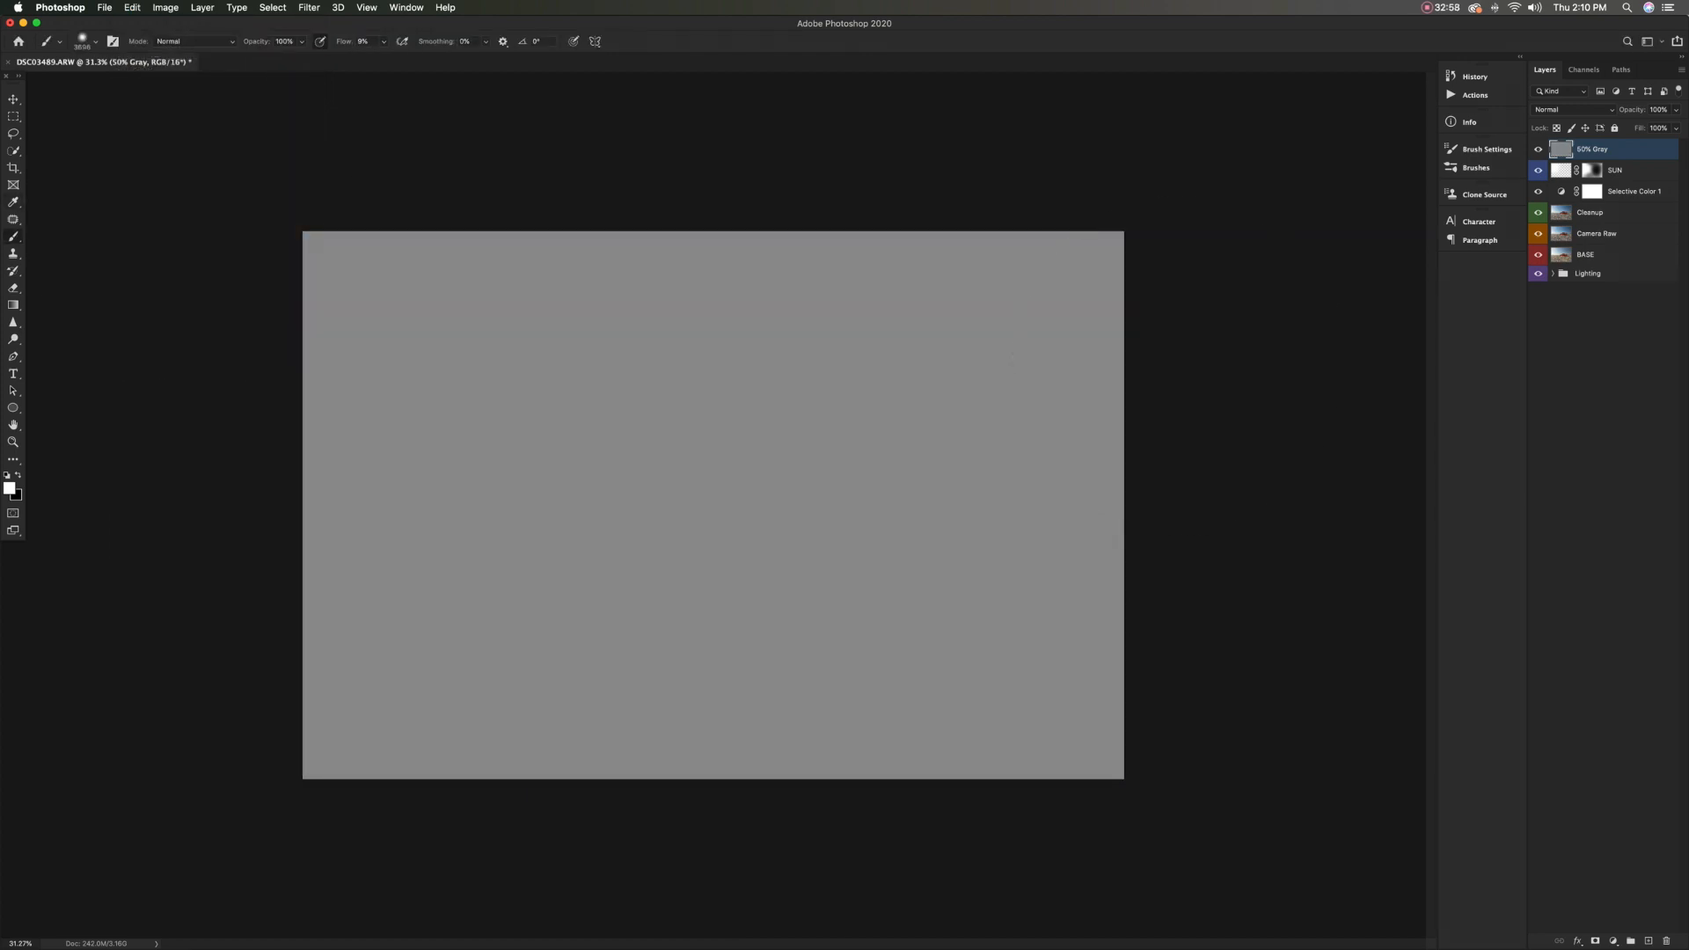
{"action": "left_click", "coordinate": [1573, 110]}
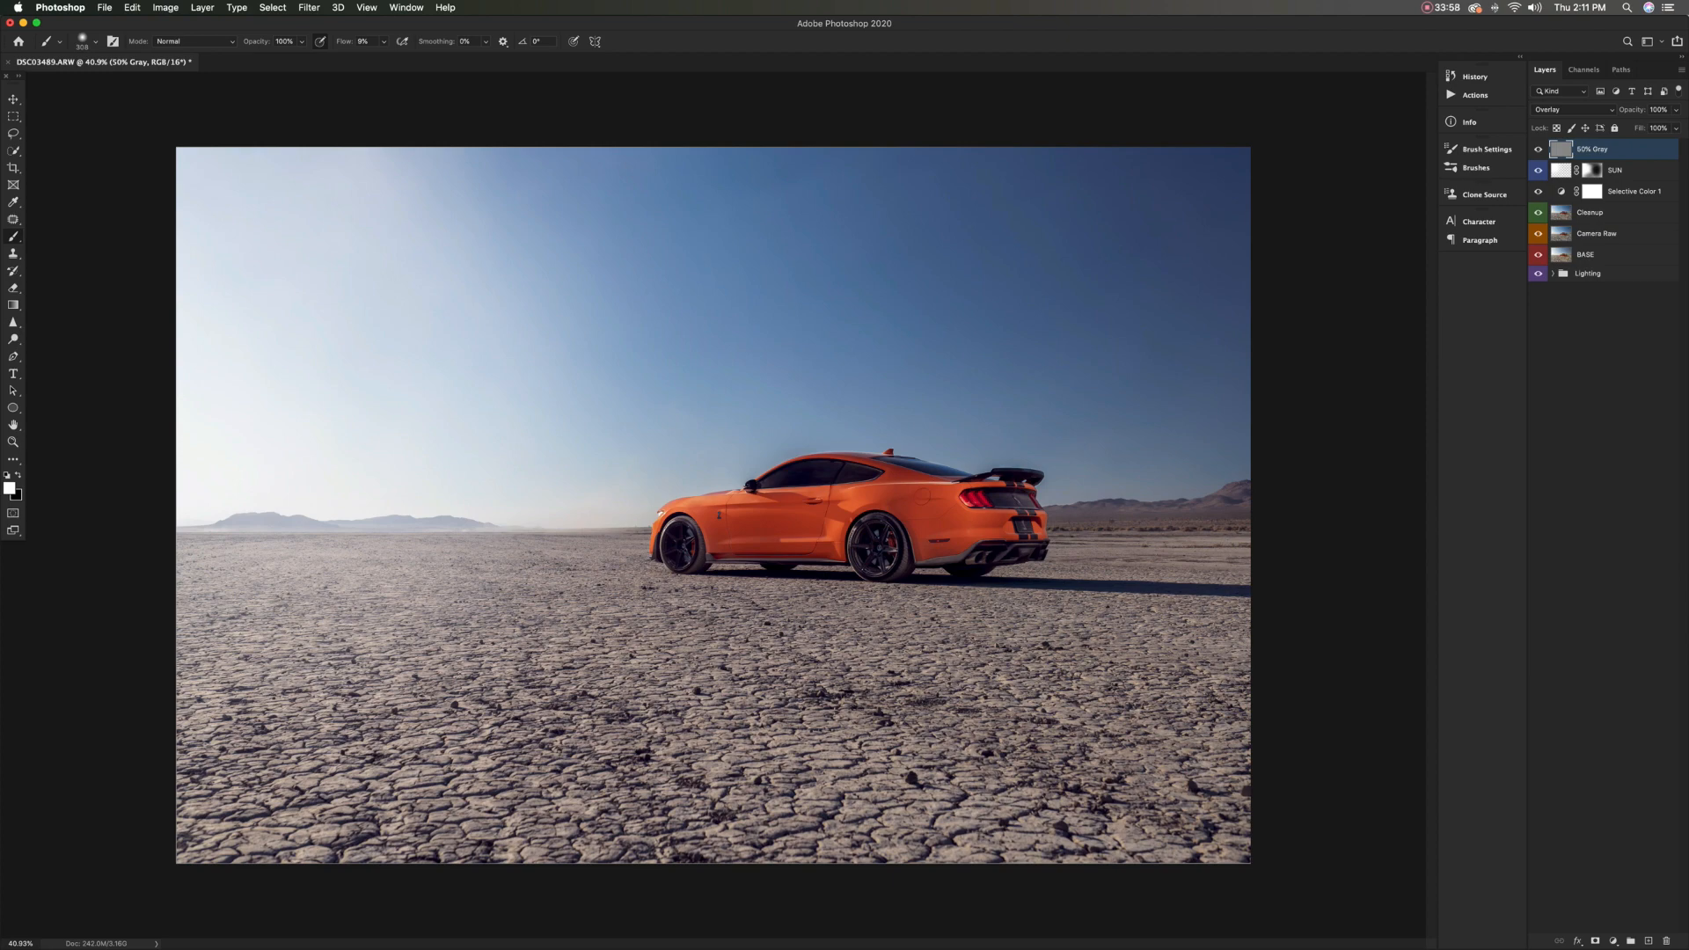
Dodge the front wheel arch and the front fender around the badge with a small soft white brush
{"action": "left_click", "coordinate": [95, 42]}
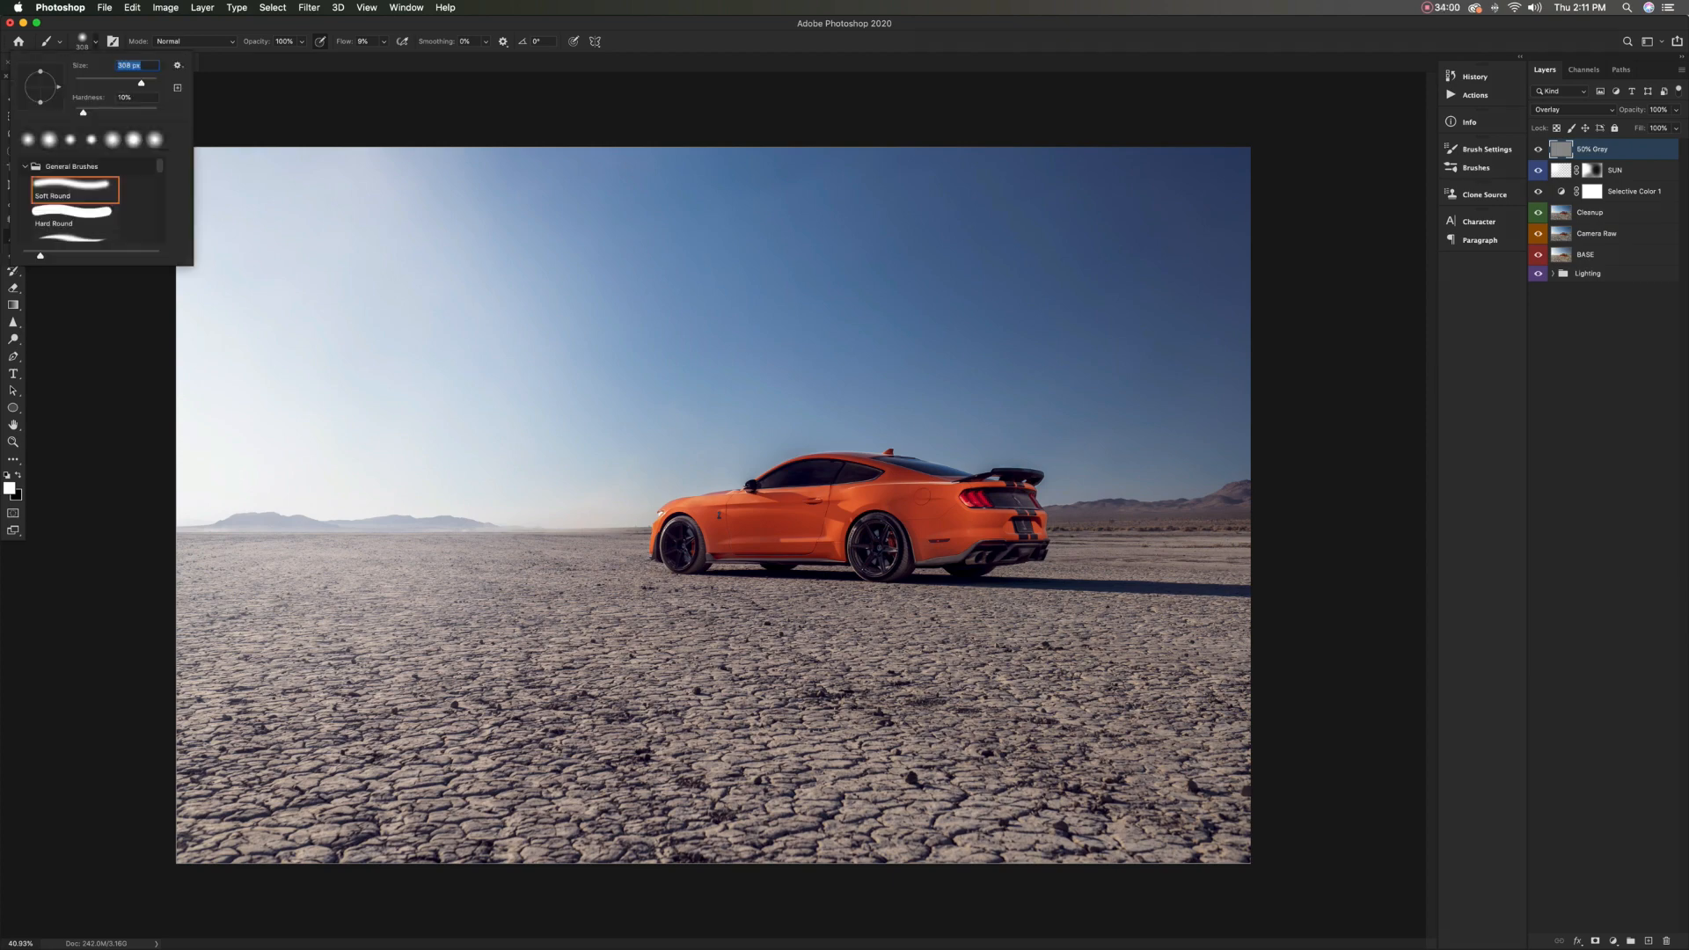
{"action": "key", "text": "Escape"}
{"action": "scroll", "coordinate": [794, 549], "scroll_direction": "up", "scroll_amount": 5}
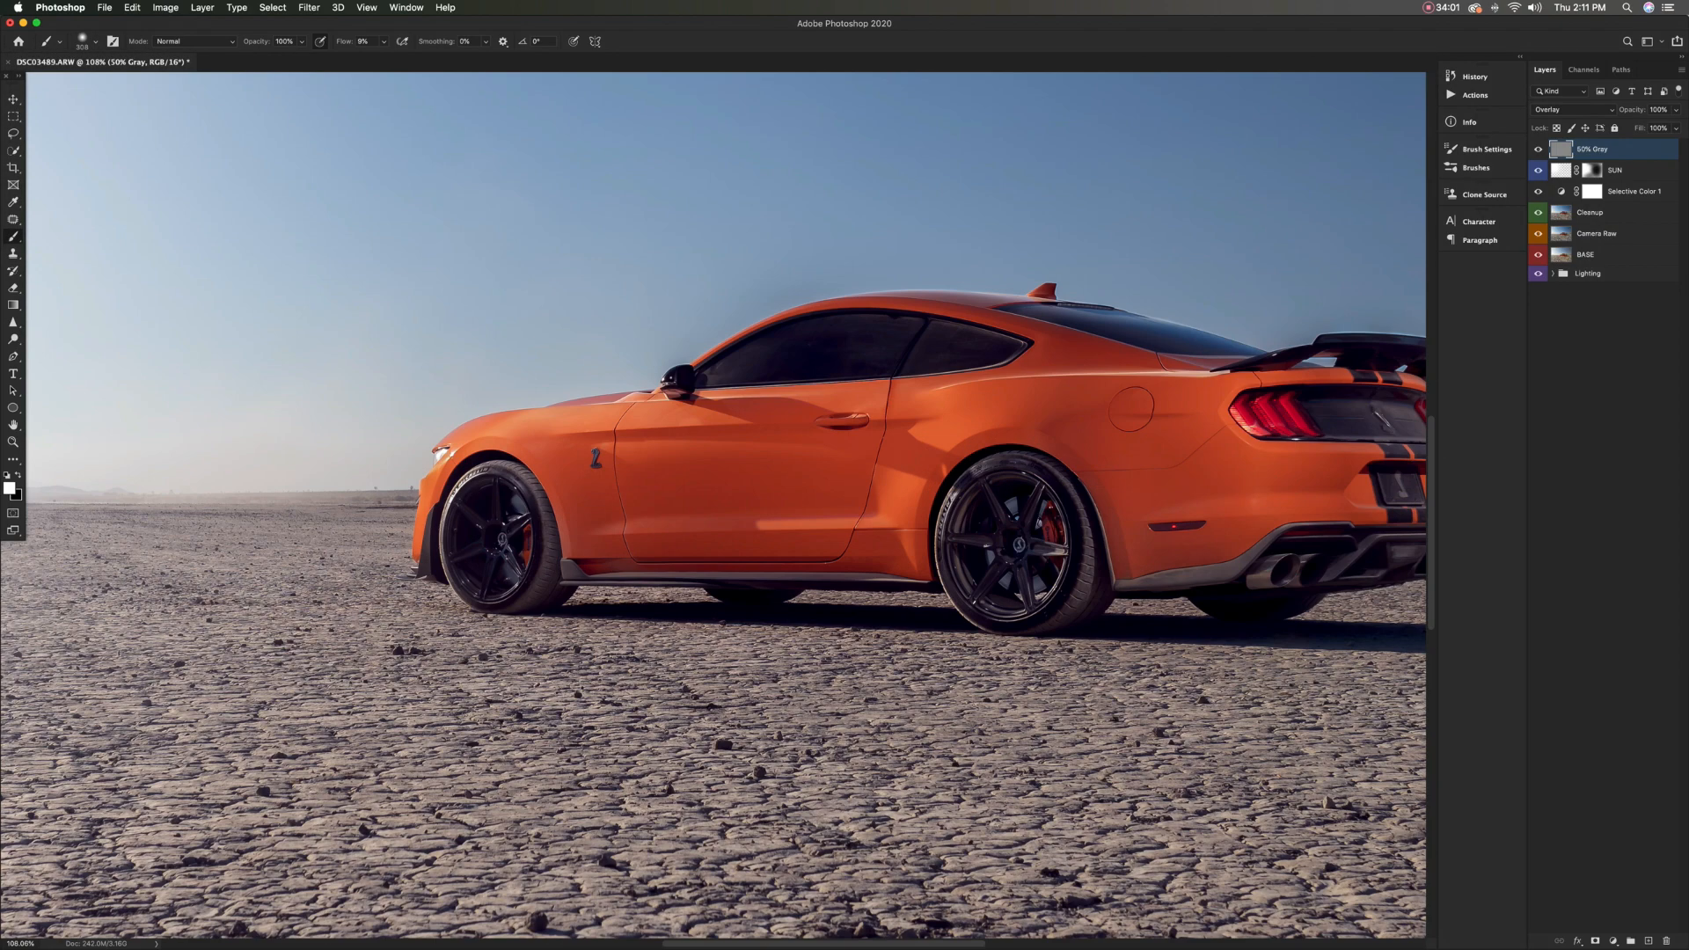
{"action": "scroll", "coordinate": [438, 550], "scroll_direction": "up", "scroll_amount": 3}
{"action": "left_click_drag", "start_coordinate": [512, 493], "coordinate": [448, 493]}
{"action": "left_click_drag", "start_coordinate": [512, 543], "coordinate": [503, 544]}
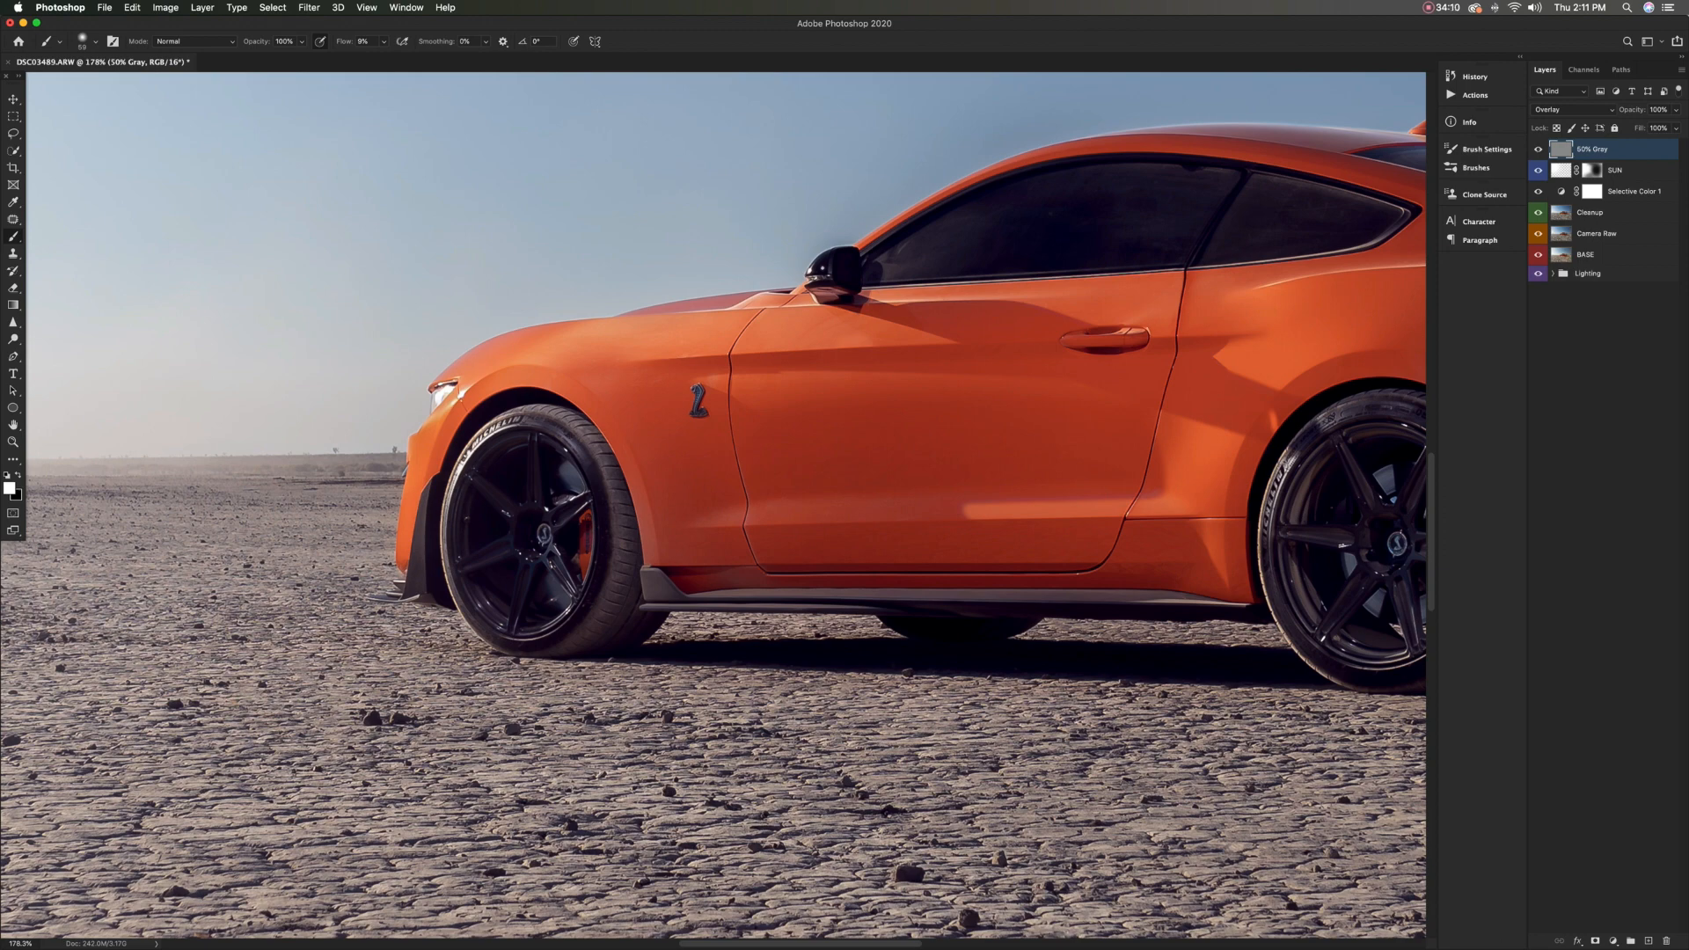
{"action": "left_click_drag", "start_coordinate": [535, 419], "coordinate": [574, 431]}
{"action": "mouse_move", "coordinate": [691, 405]}
{"action": "left_mouse_down"}
{"action": "mouse_move", "coordinate": [660, 425]}
{"action": "mouse_move", "coordinate": [682, 509]}
{"action": "mouse_move", "coordinate": [671, 483]}
{"action": "left_mouse_up"}
Dodge along the side skirt between the front and rear wheels with a small white brush
{"action": "scroll", "coordinate": [704, 386], "scroll_direction": "up", "scroll_amount": 8}
{"action": "scroll", "coordinate": [701, 412], "scroll_direction": "down", "scroll_amount": 6}
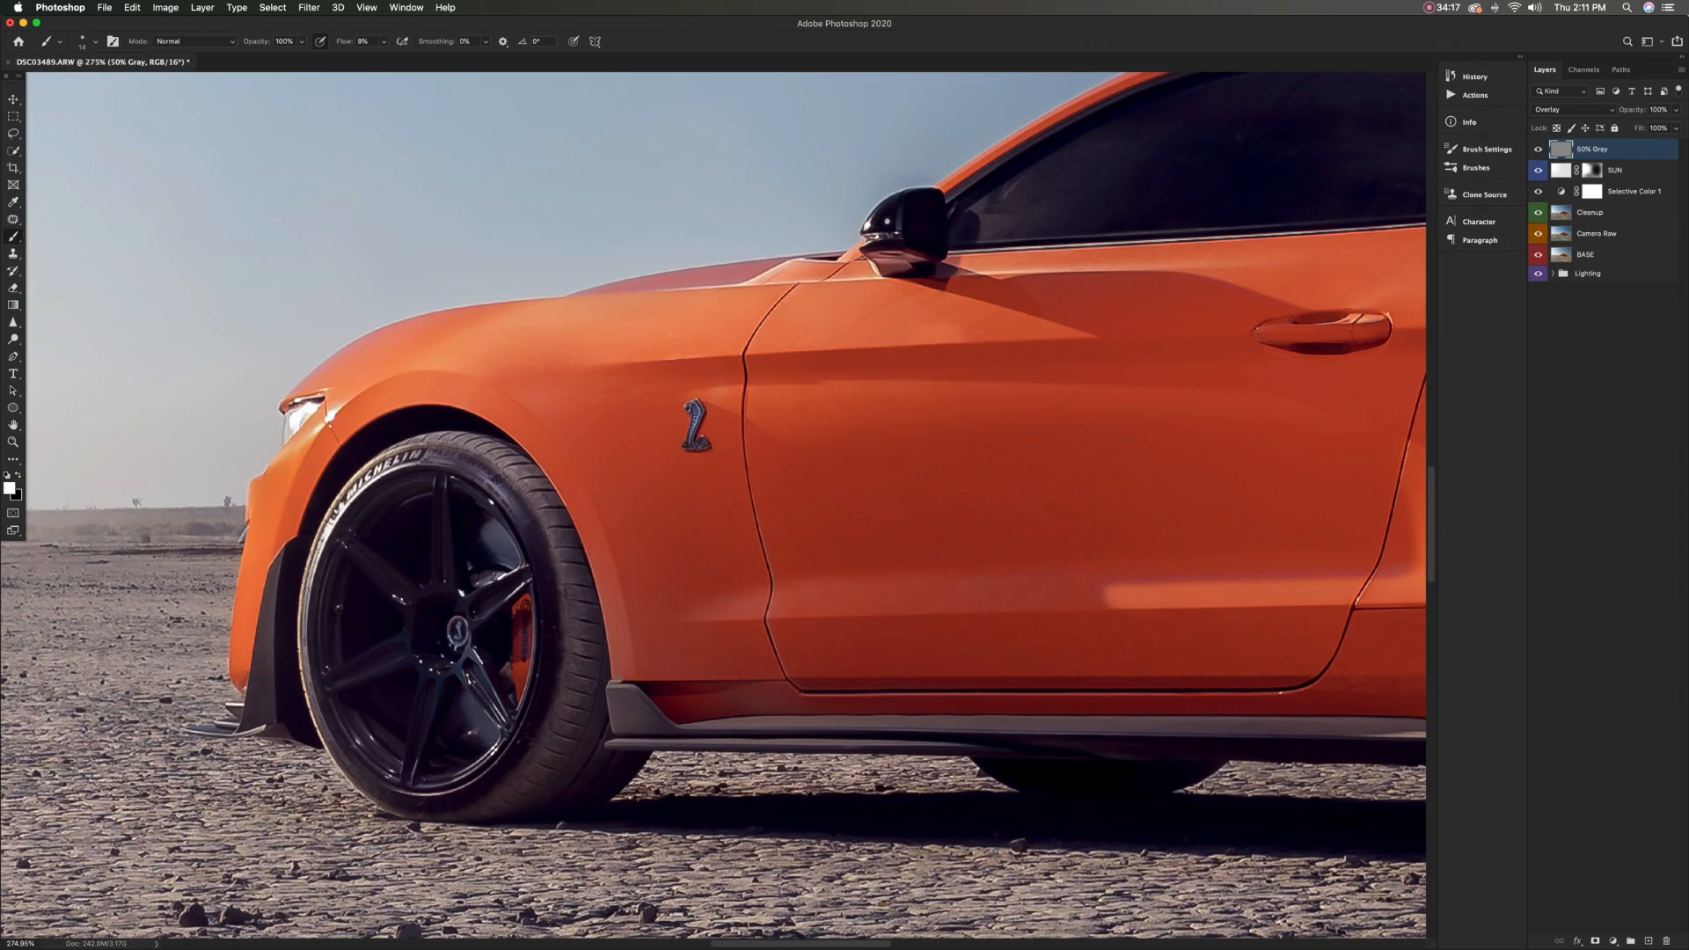
{"action": "scroll", "coordinate": [678, 702], "scroll_direction": "right", "scroll_amount": 5}
{"action": "scroll", "coordinate": [676, 704], "scroll_direction": "down", "scroll_amount": 3}
{"action": "left_click_drag", "start_coordinate": [678, 699], "coordinate": [706, 699]}
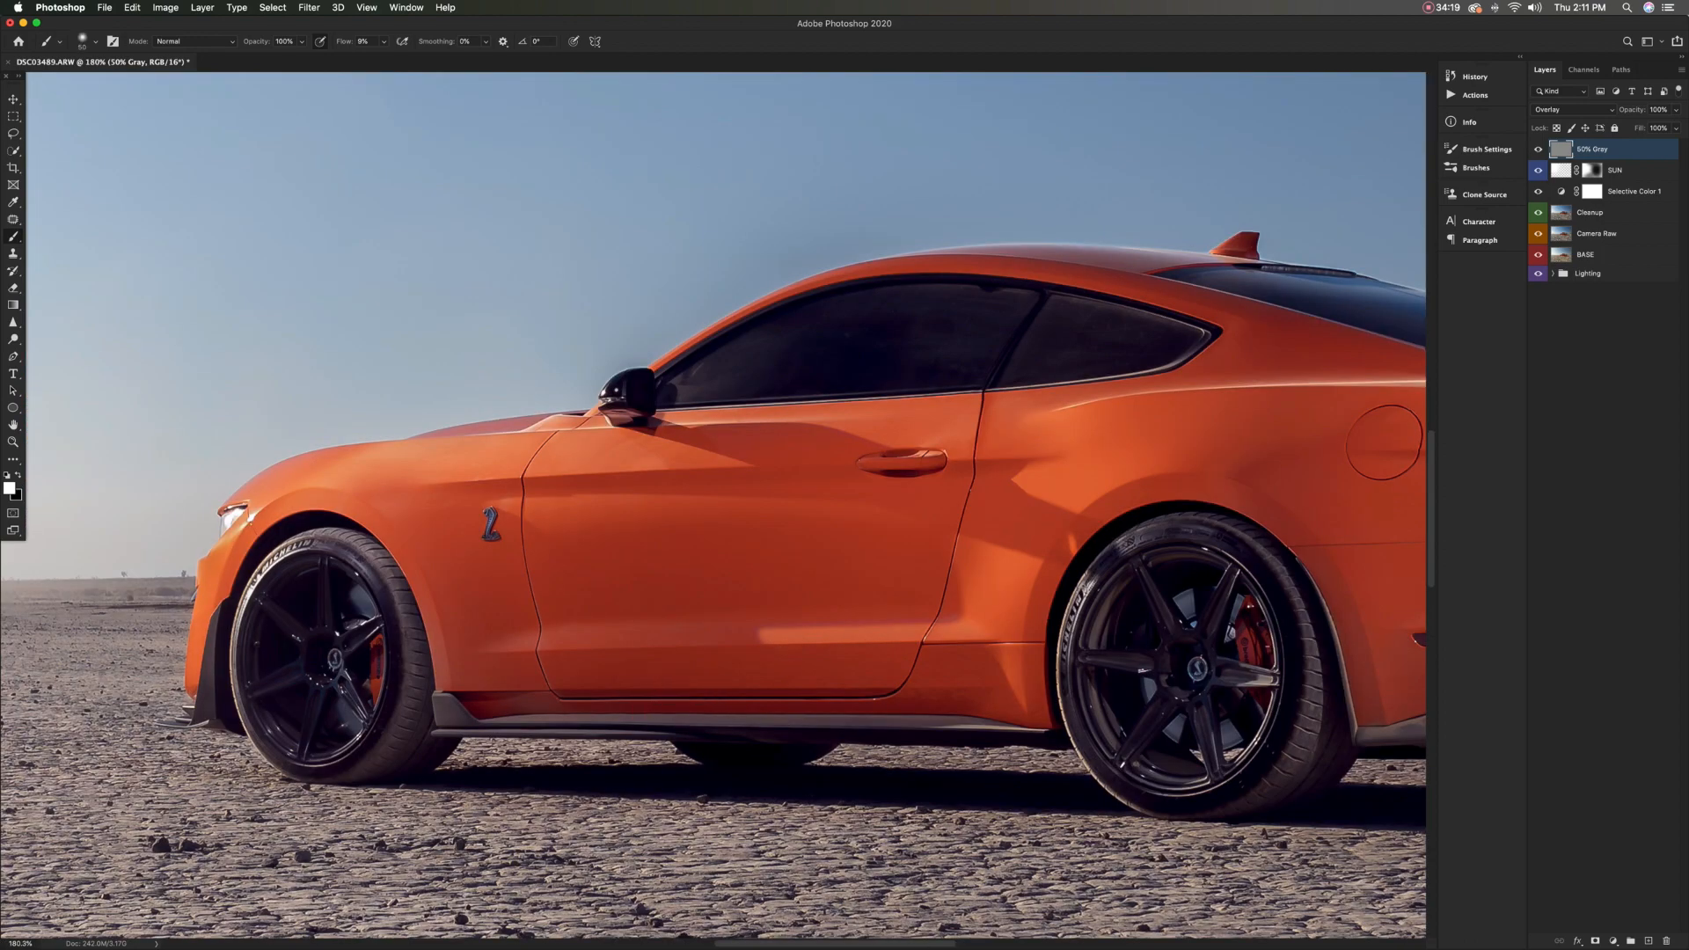
{"action": "left_click_drag", "start_coordinate": [447, 706], "coordinate": [1030, 729]}
{"action": "left_click_drag", "start_coordinate": [817, 496], "coordinate": [867, 497]}
{"action": "left_click_drag", "start_coordinate": [336, 478], "coordinate": [396, 464]}
{"action": "key", "text": "ctrl+z"}
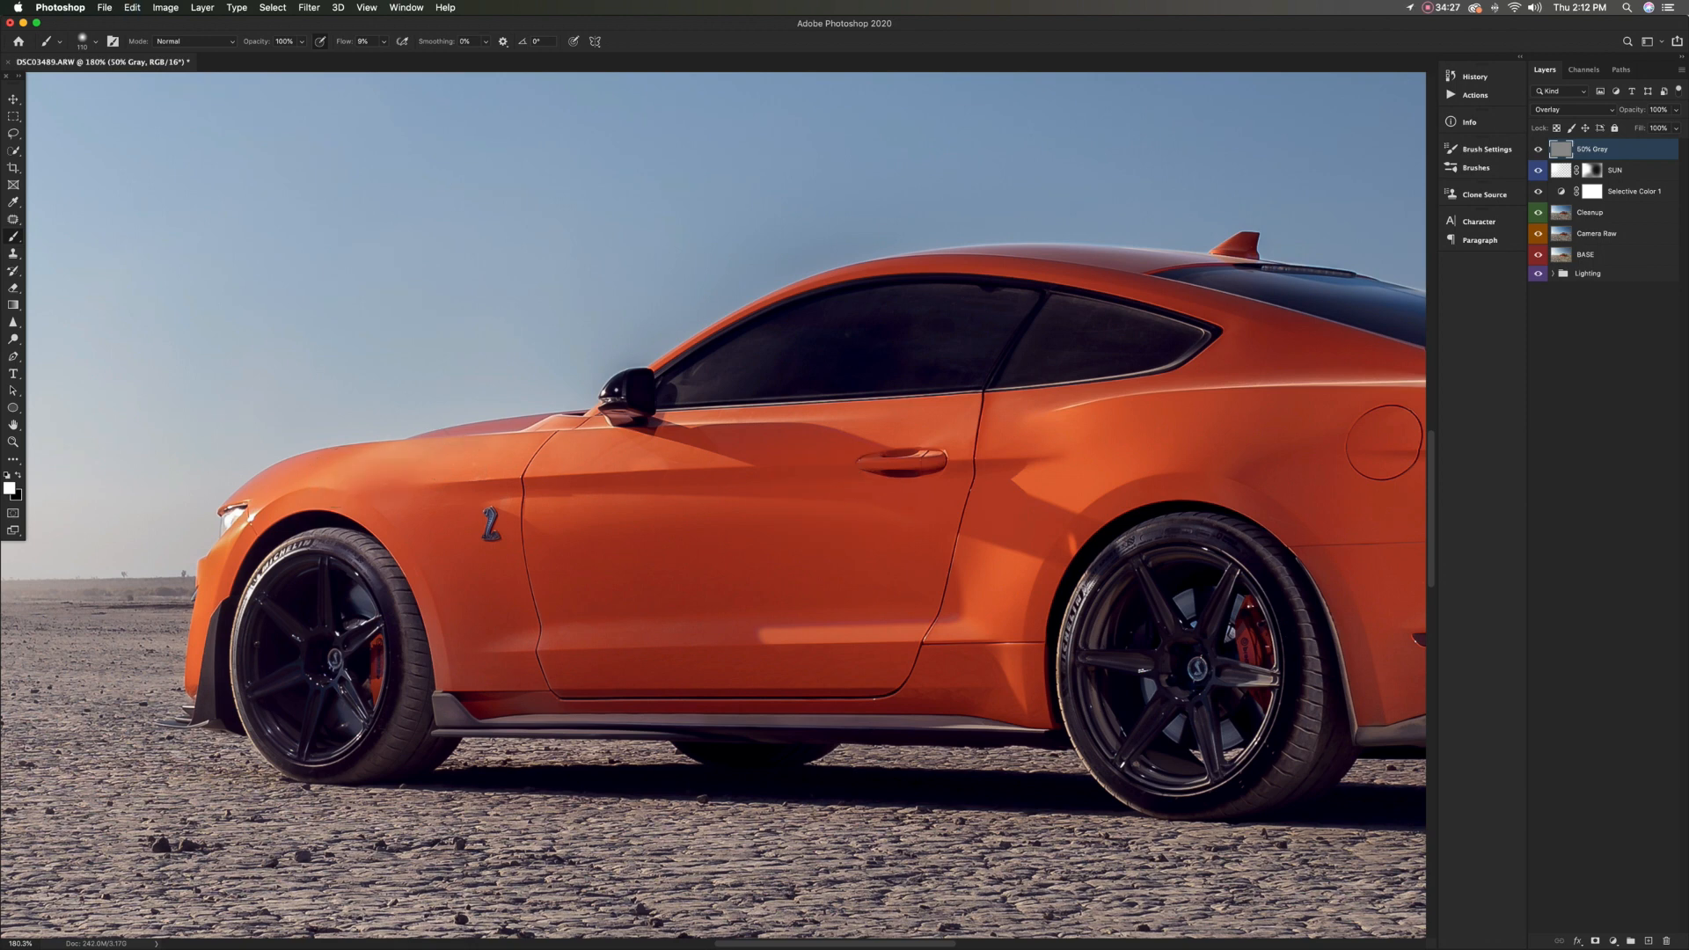
Lower the brush flow to 4% and dodge the upper fender, door shoulder line and rear quarter panel
{"action": "left_click_drag", "start_coordinate": [345, 41], "coordinate": [340, 42]}
{"action": "left_click_drag", "start_coordinate": [348, 478], "coordinate": [703, 461]}
{"action": "left_click_drag", "start_coordinate": [567, 505], "coordinate": [549, 505]}
{"action": "left_click_drag", "start_coordinate": [1001, 494], "coordinate": [1119, 481]}
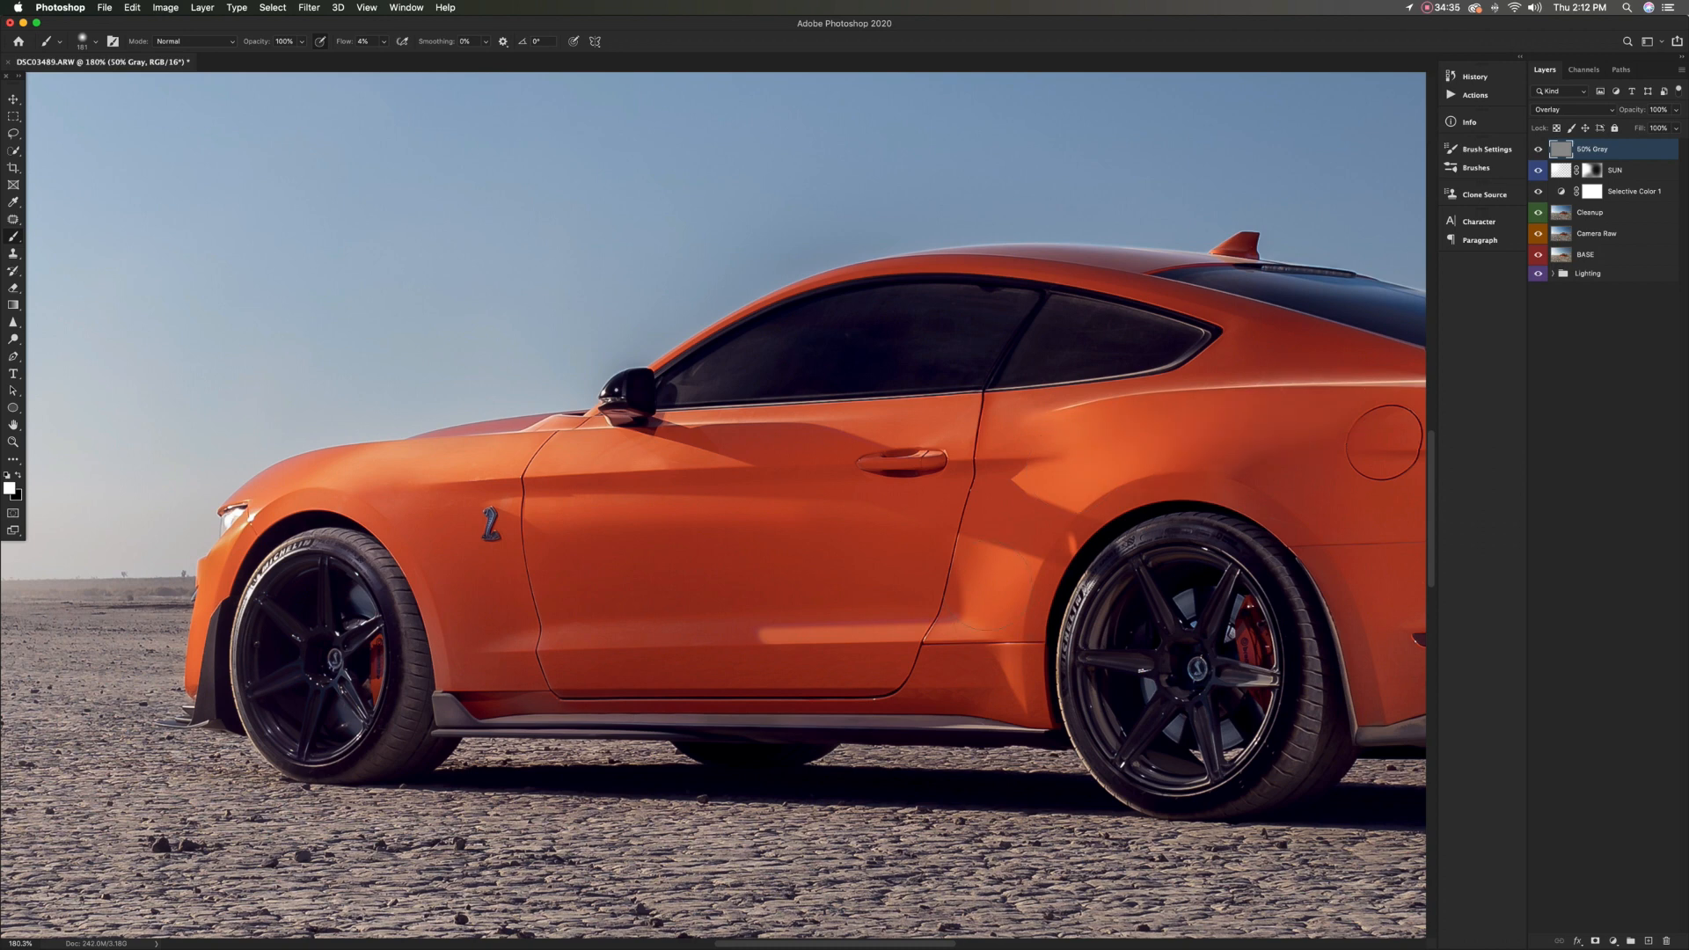
{"action": "left_click_drag", "start_coordinate": [998, 615], "coordinate": [980, 615]}
{"action": "left_click_drag", "start_coordinate": [902, 416], "coordinate": [695, 419]}
Dodge the rear quarter panel and rear bumper in white, adapting the brush size to each area
{"action": "scroll", "coordinate": [713, 510], "scroll_direction": "right", "scroll_amount": 10}
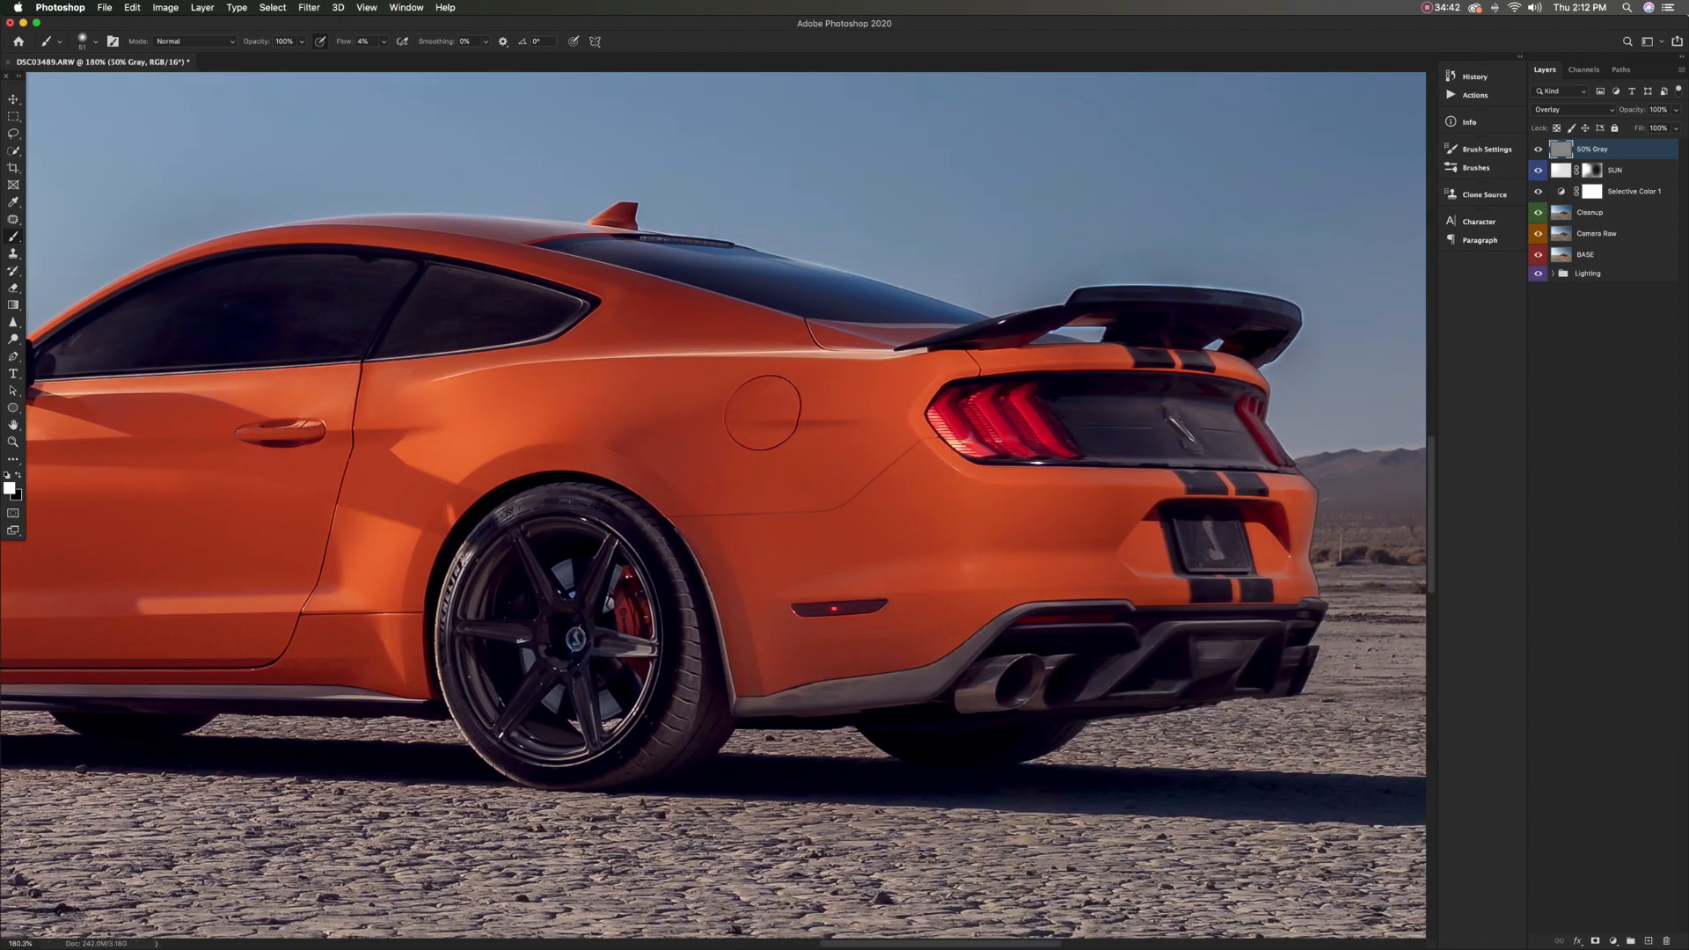
{"action": "left_click_drag", "start_coordinate": [860, 392], "coordinate": [883, 392]}
{"action": "left_click_drag", "start_coordinate": [1042, 528], "coordinate": [1037, 528]}
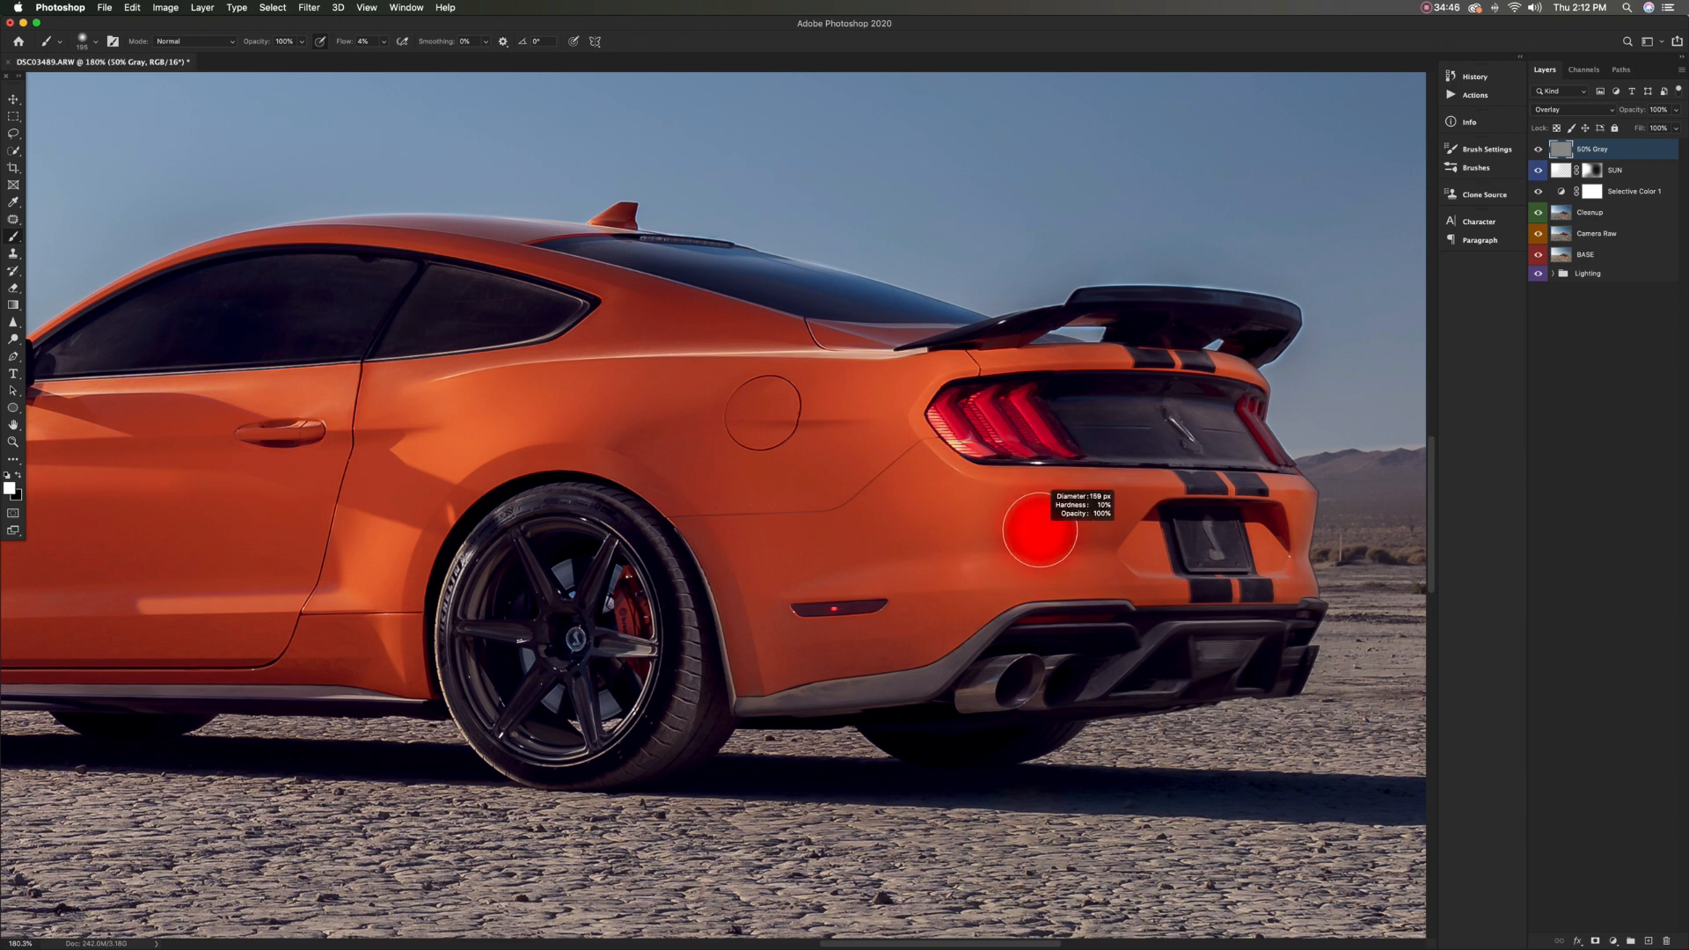
{"action": "left_click_drag", "start_coordinate": [915, 666], "coordinate": [899, 666]}
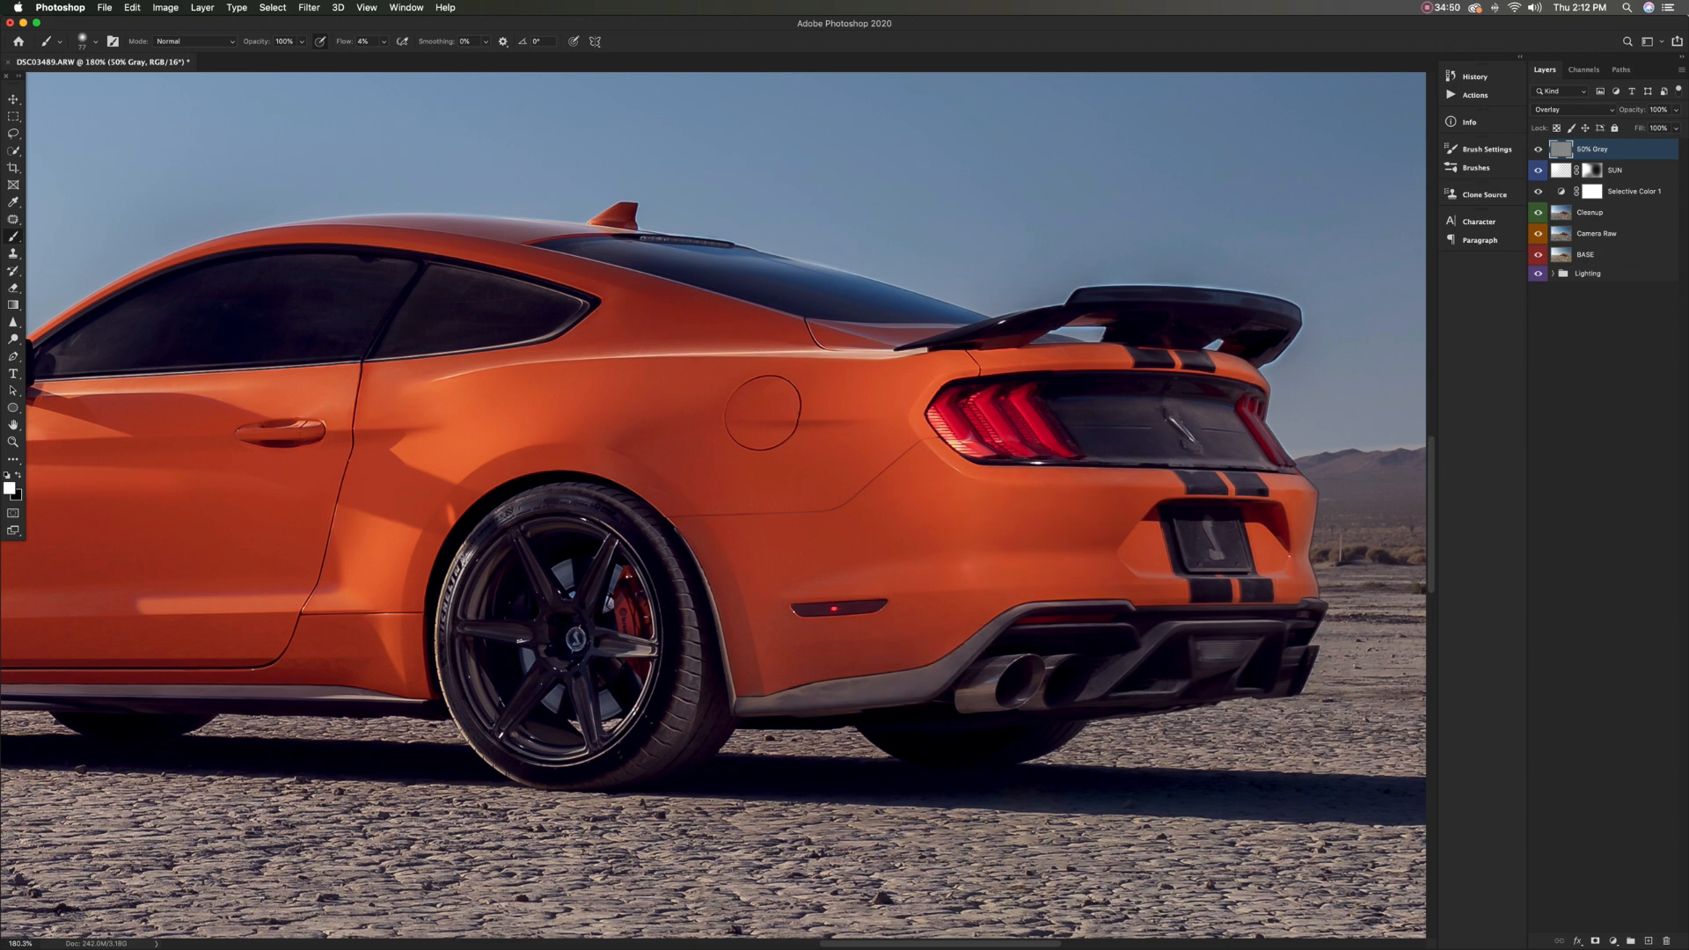
{"action": "left_click_drag", "start_coordinate": [1115, 678], "coordinate": [1099, 678]}
{"action": "right_click", "coordinate": [1129, 608]}
{"action": "key", "text": "Escape"}
Dodge the trunk panel between the tail lights and the bumper area around the licence plate
{"action": "left_click_drag", "start_coordinate": [1109, 434], "coordinate": [1157, 426]}
{"action": "mouse_move", "coordinate": [1176, 361]}
{"action": "left_mouse_down"}
{"action": "mouse_move", "coordinate": [1151, 361]}
{"action": "mouse_move", "coordinate": [1113, 409]}
{"action": "left_mouse_up"}
{"action": "scroll", "coordinate": [1164, 486], "scroll_direction": "down", "scroll_amount": 4}
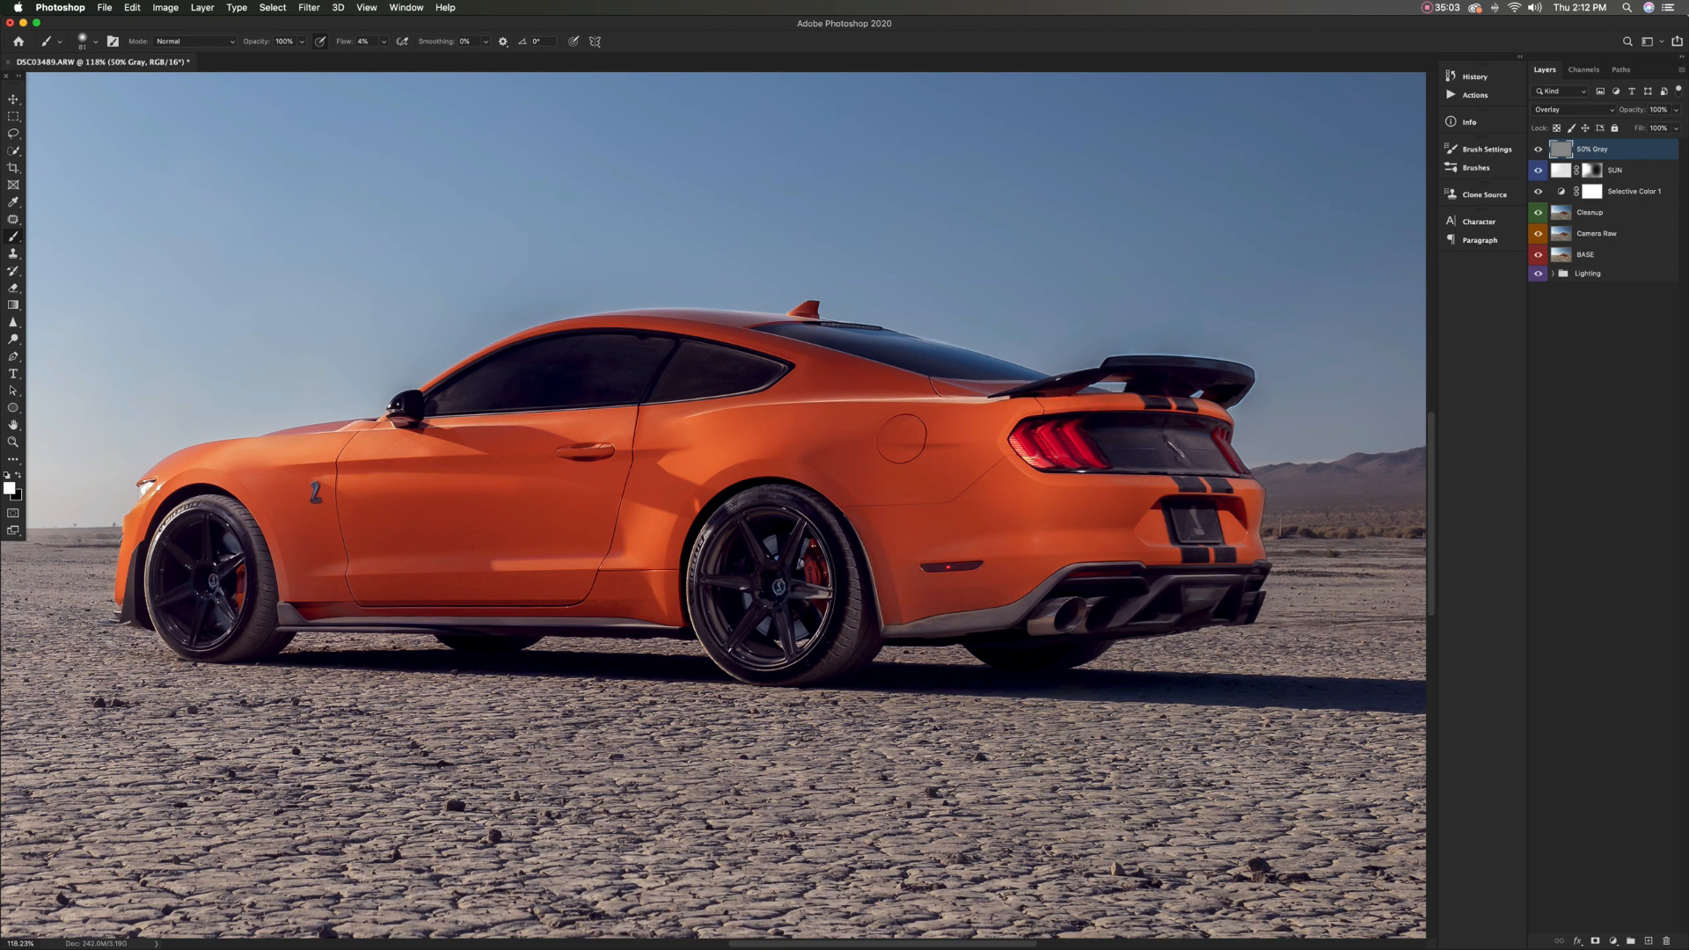
{"action": "left_click_drag", "start_coordinate": [1249, 547], "coordinate": [1252, 547]}
{"action": "left_click_drag", "start_coordinate": [1156, 517], "coordinate": [1154, 517]}
{"action": "scroll", "coordinate": [713, 622], "scroll_direction": "left", "scroll_amount": 3}
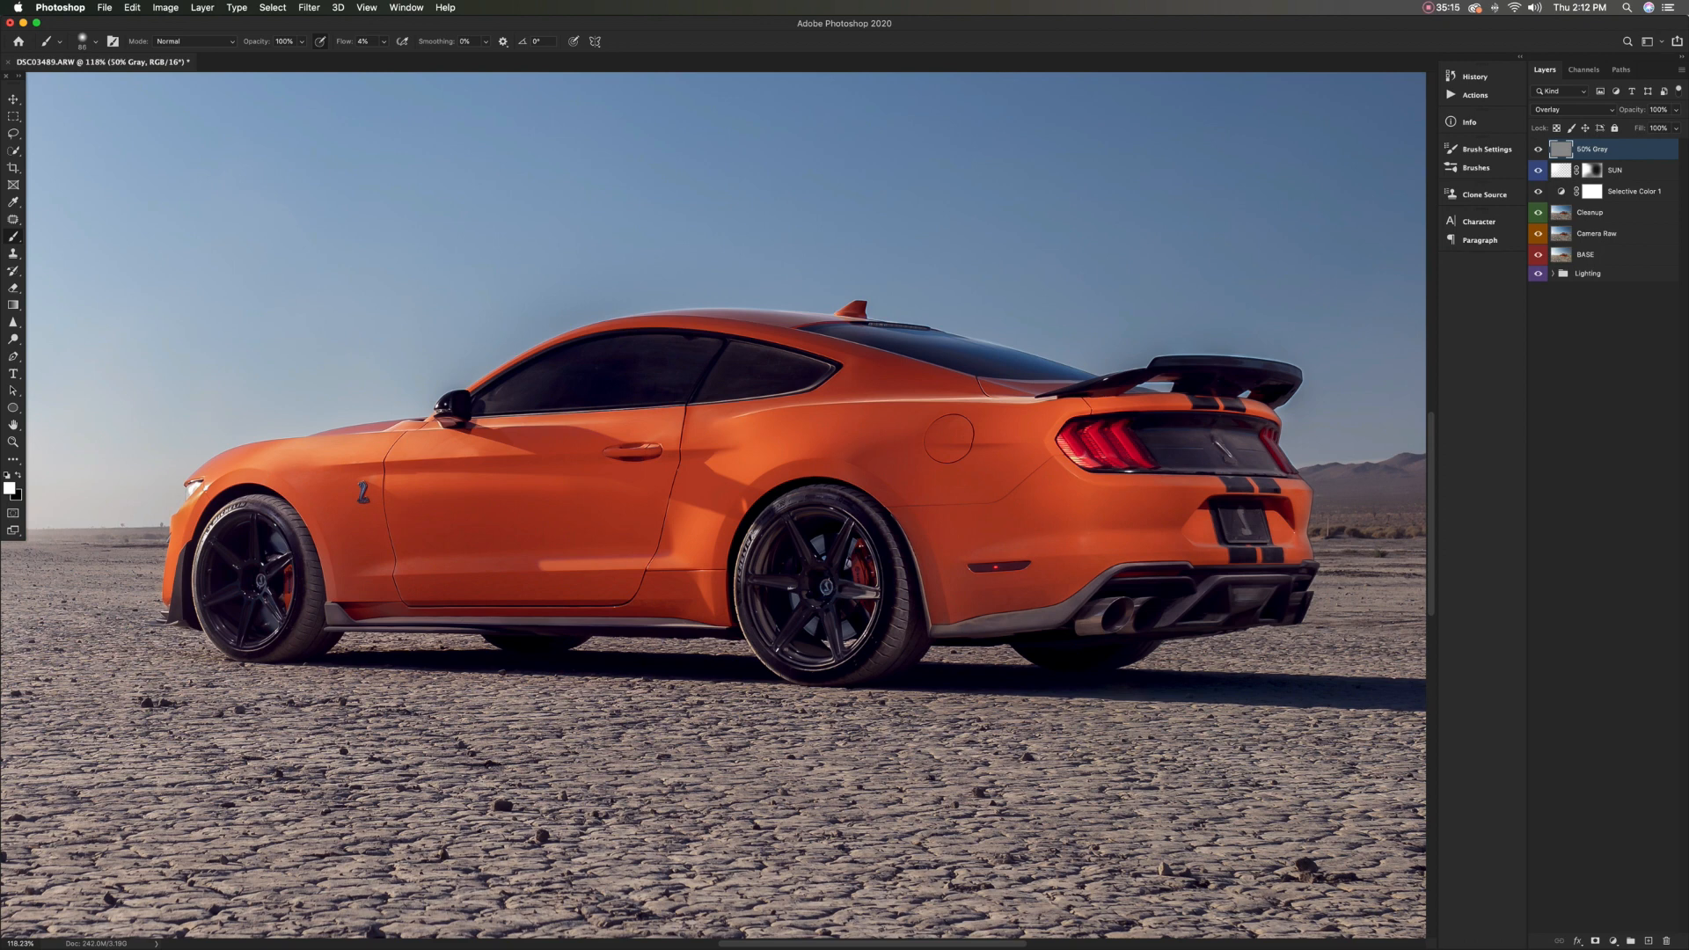
{"action": "key", "text": "super+0"}
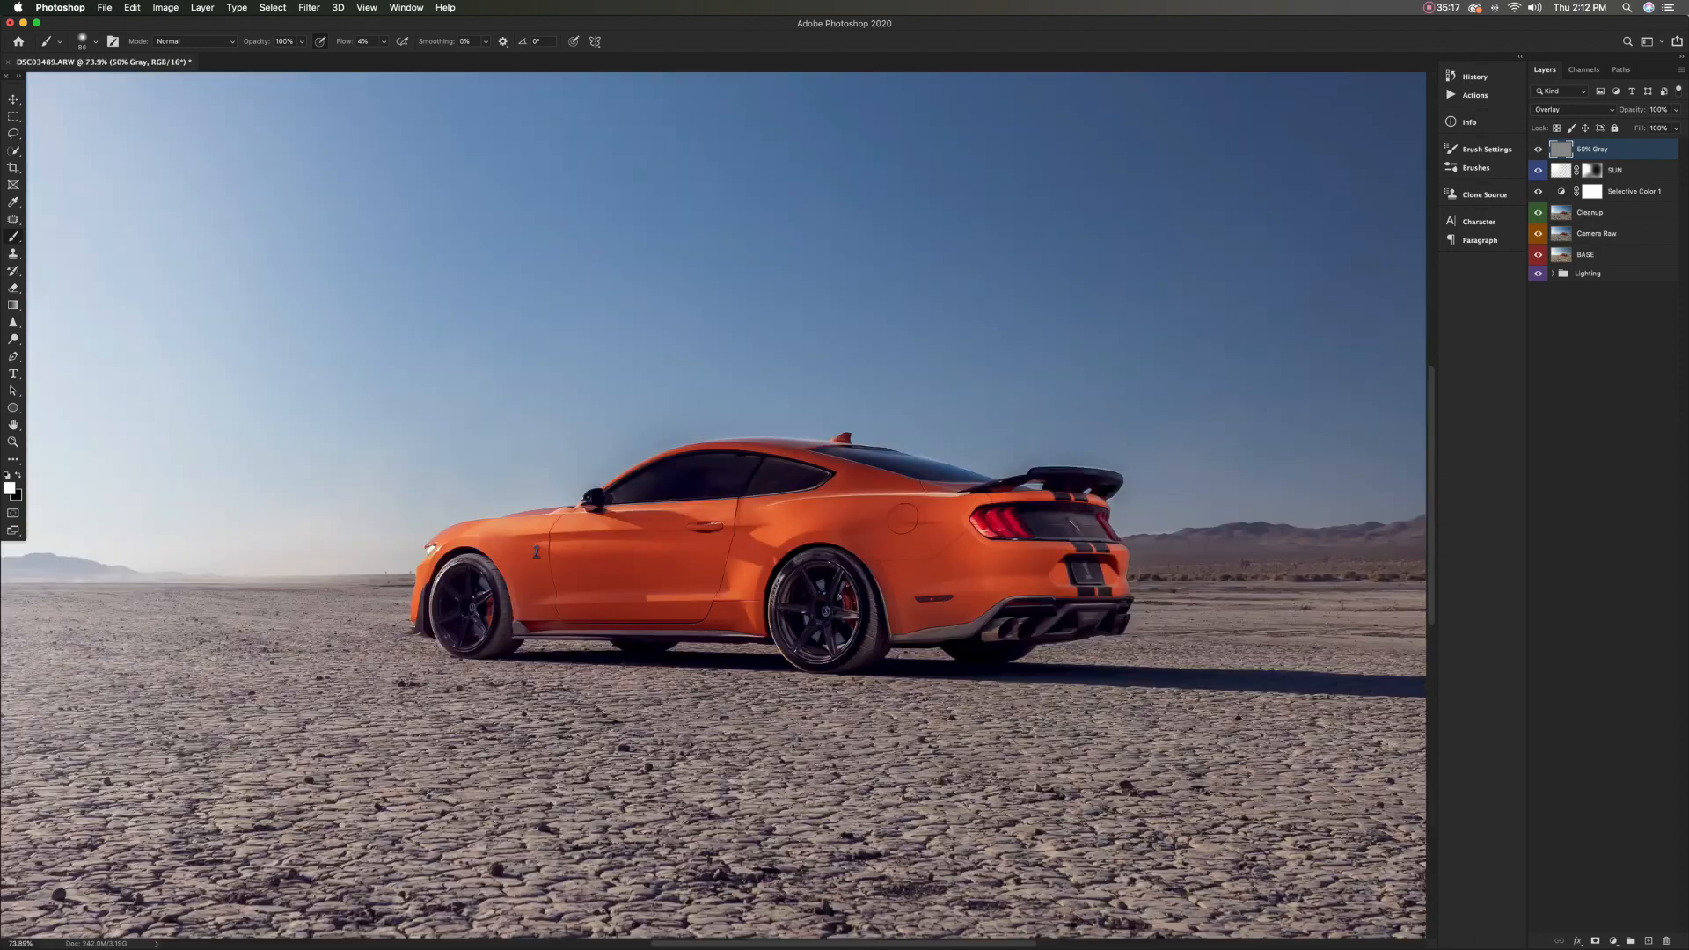
{"action": "scroll", "coordinate": [723, 478], "scroll_direction": "up", "scroll_amount": 5}
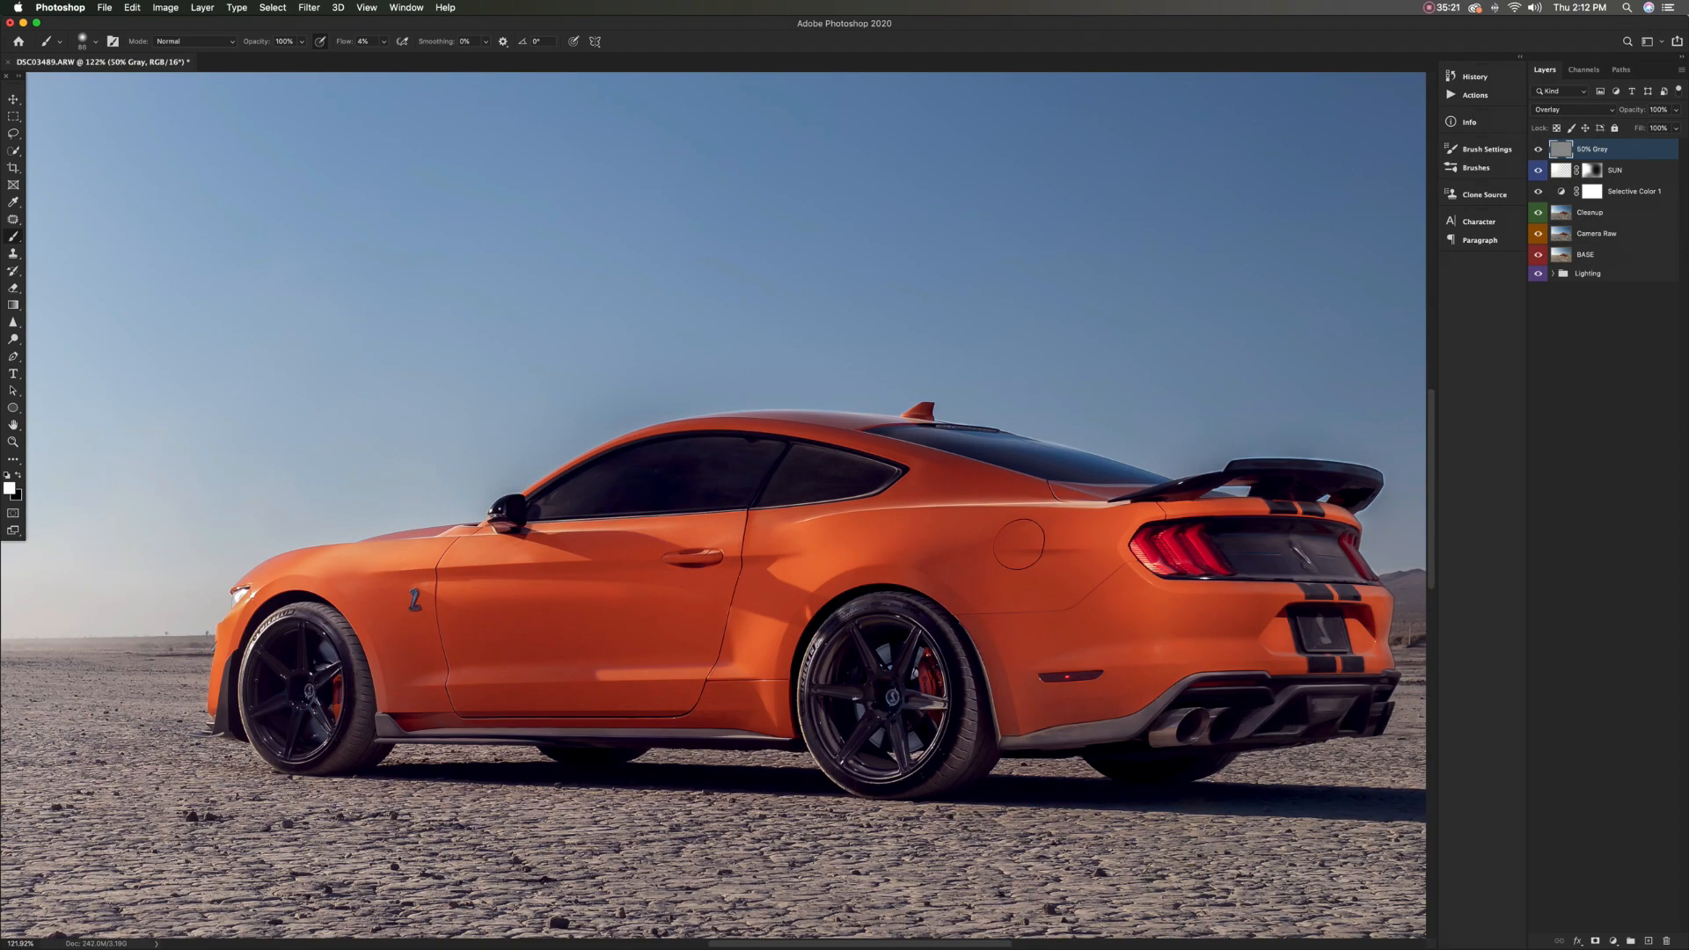
Switch to a black brush with 50% hardness and burn the area around the windshield and side mirror
{"action": "key", "text": "x"}
{"action": "left_click", "coordinate": [95, 41]}
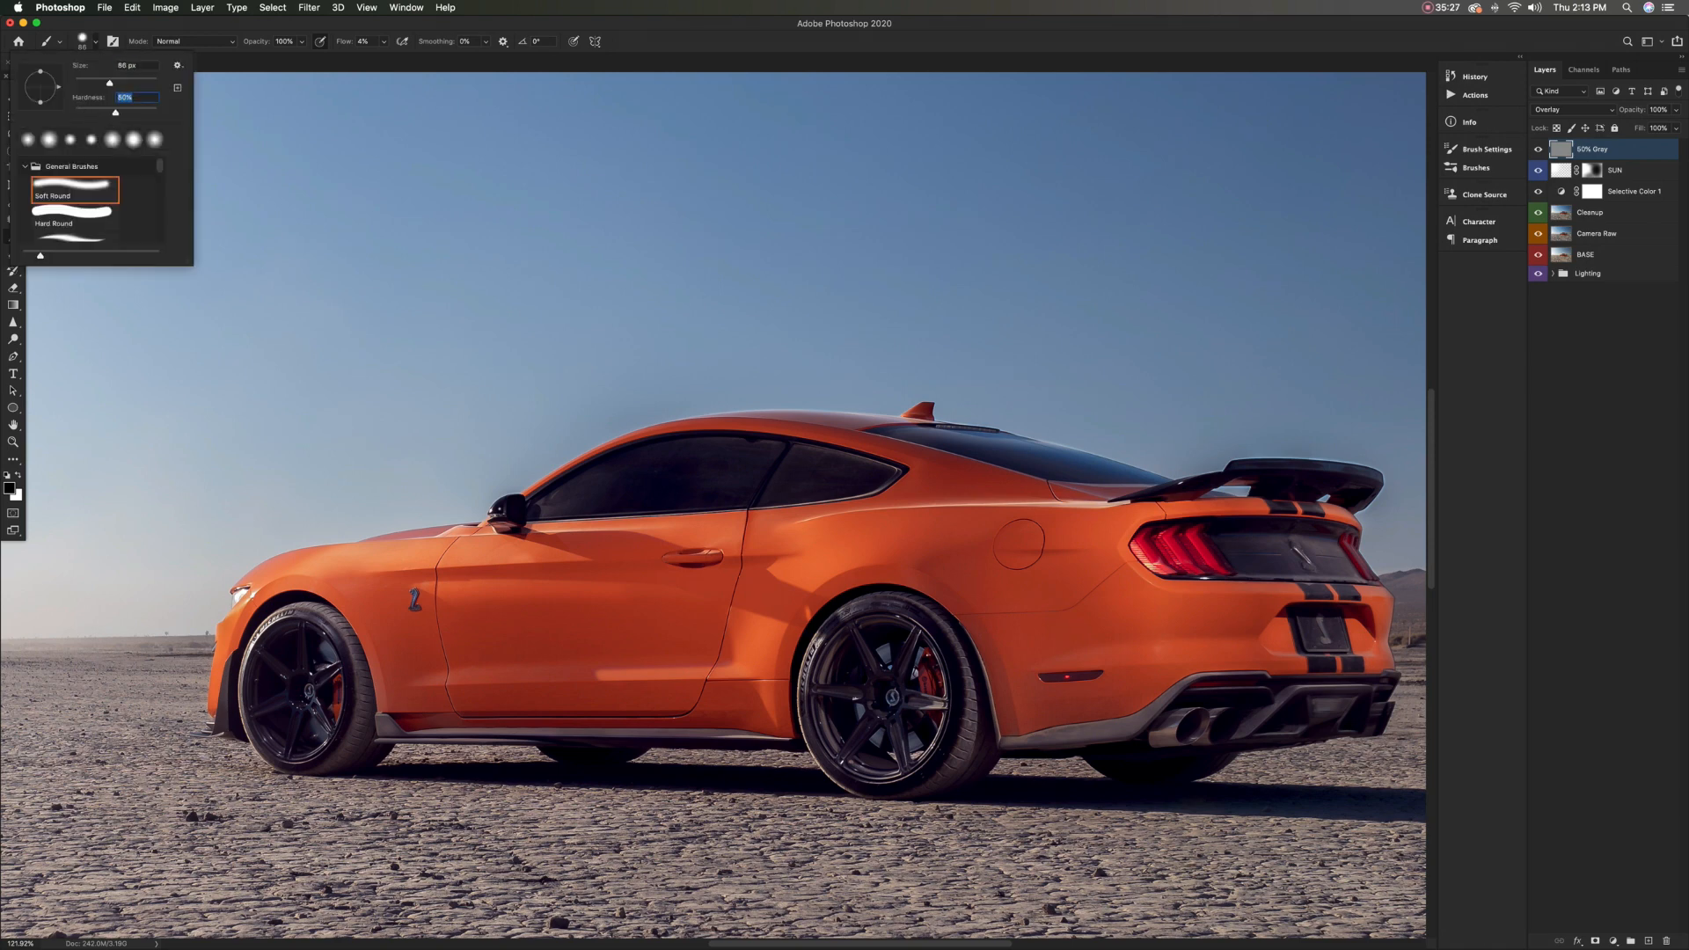
{"action": "key", "text": "Return"}
{"action": "left_click_drag", "start_coordinate": [576, 491], "coordinate": [566, 491]}
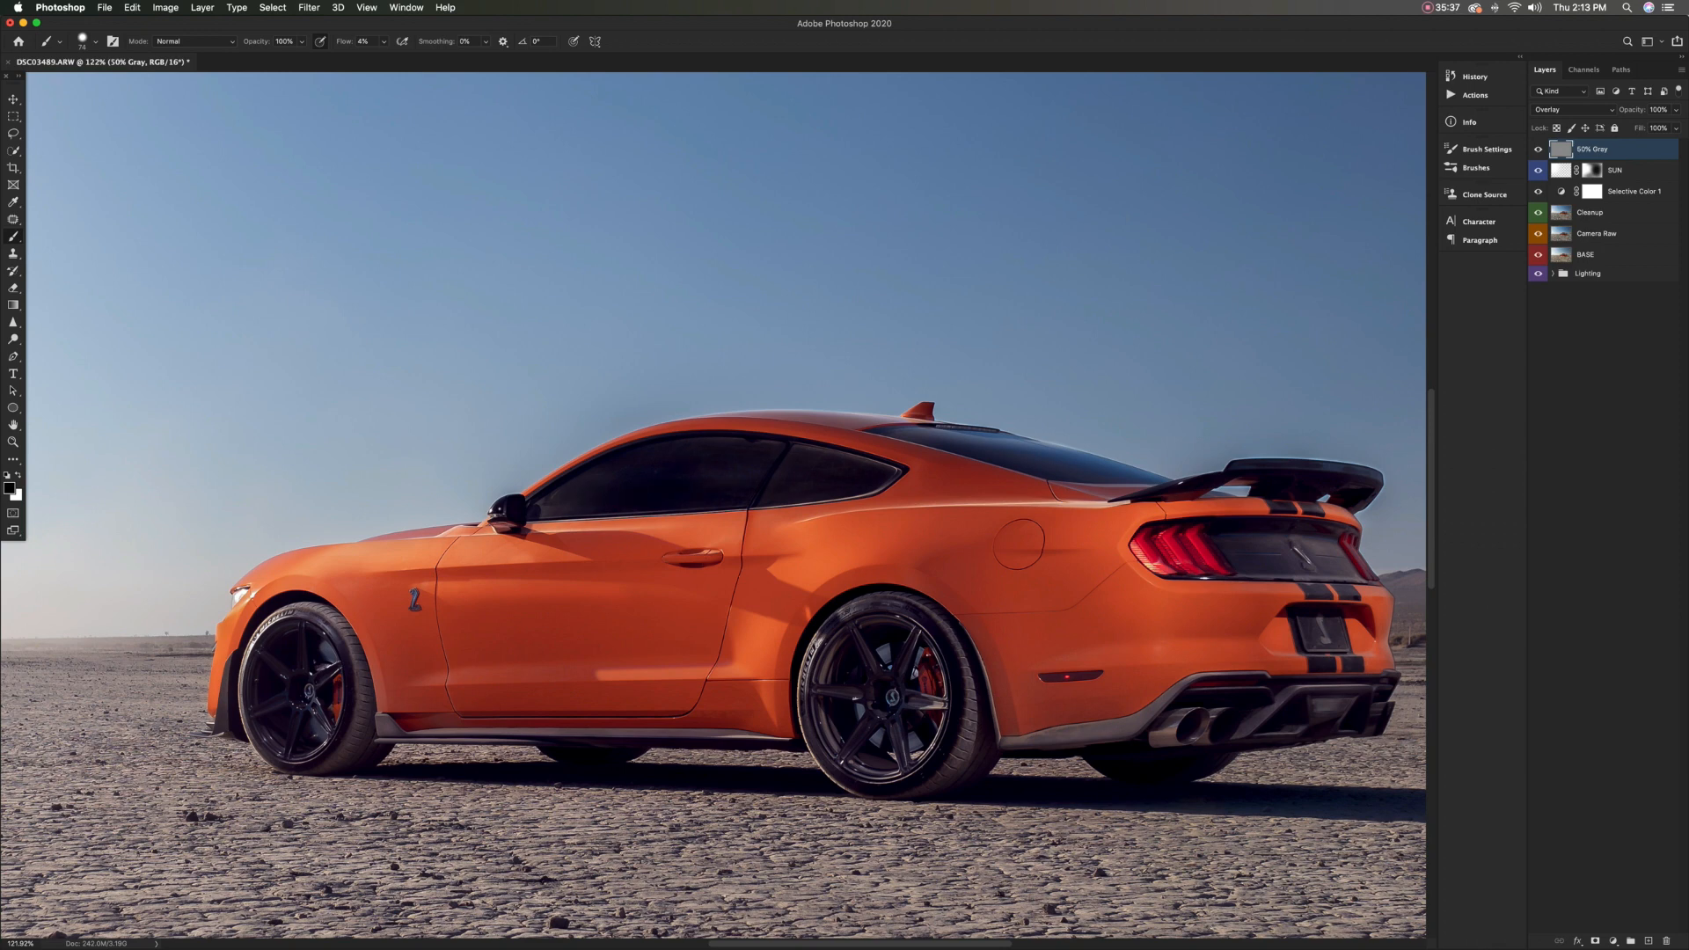
Compare the whole photo and the car with and without the 50% Gray dodging and burning
{"action": "scroll", "coordinate": [818, 477], "scroll_direction": "down", "scroll_amount": 10}
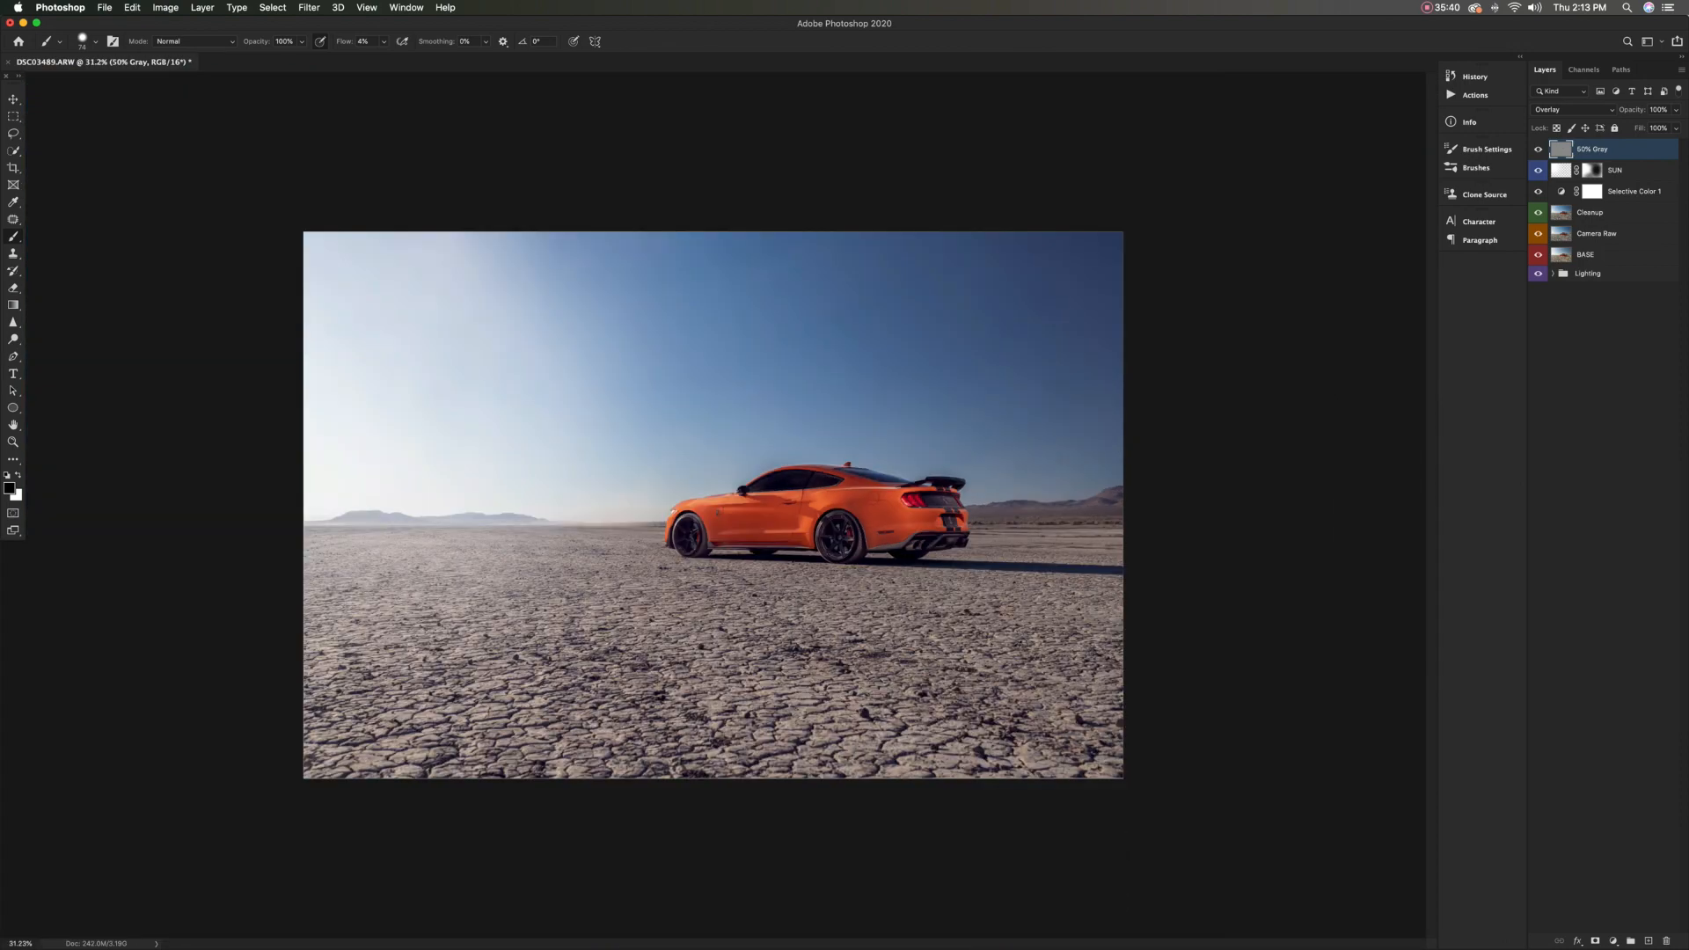
{"action": "left_click", "coordinate": [1538, 150]}
{"action": "left_click", "coordinate": [1538, 149]}
{"action": "left_click", "coordinate": [1537, 150]}
{"action": "left_click", "coordinate": [1538, 149]}
{"action": "left_click", "coordinate": [1537, 149]}
{"action": "left_click", "coordinate": [1538, 149]}
{"action": "scroll", "coordinate": [794, 545], "scroll_direction": "up", "scroll_amount": 5}
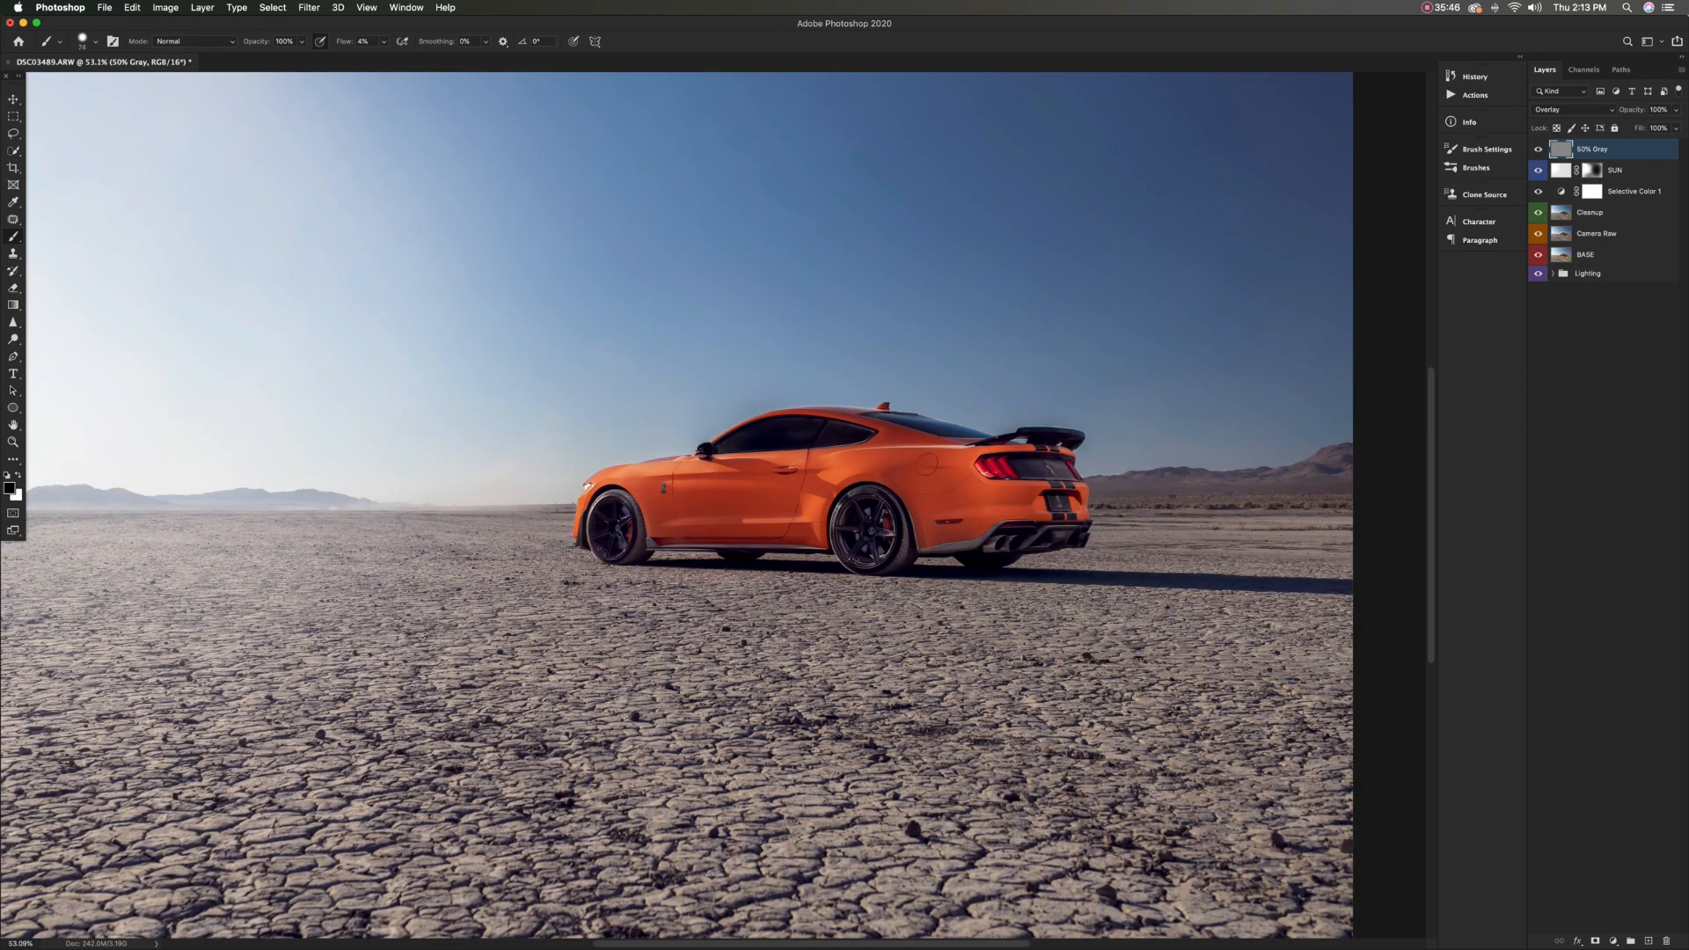
{"action": "left_click", "coordinate": [1537, 149]}
{"action": "left_click", "coordinate": [1538, 149]}
{"action": "scroll", "coordinate": [807, 559], "scroll_direction": "down", "scroll_amount": 4}
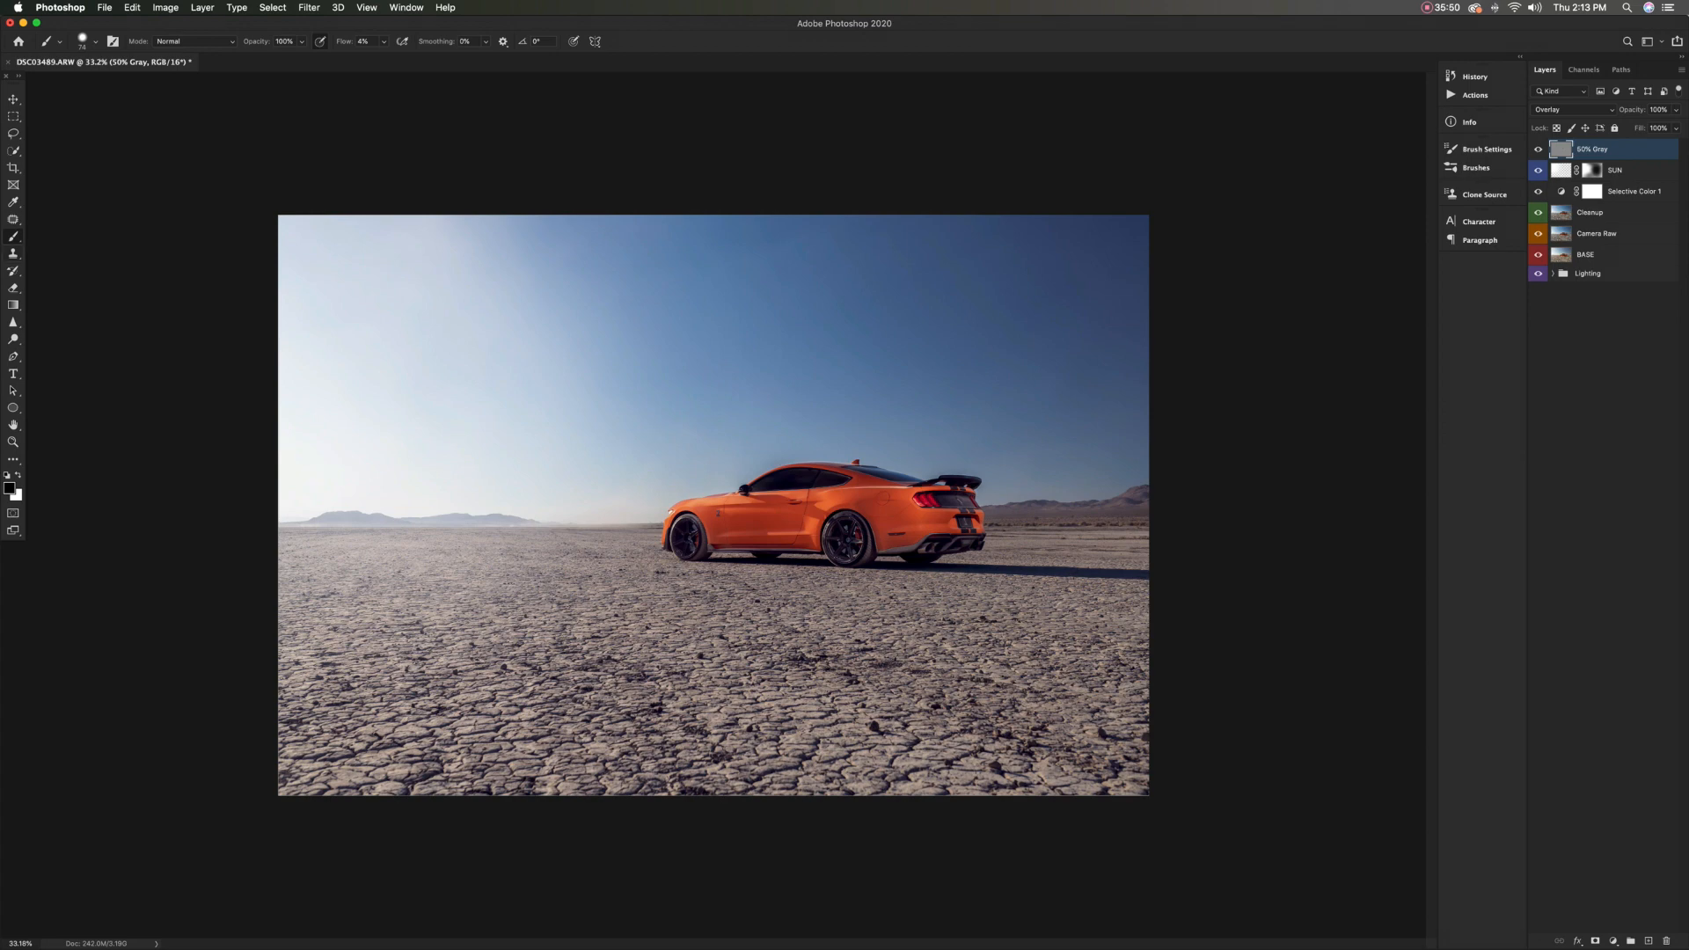
Burn the distant mountains with a small black brush and the cracked foreground with wide strokes of a much larger one
{"action": "left_click_drag", "start_coordinate": [345, 524], "coordinate": [354, 525]}
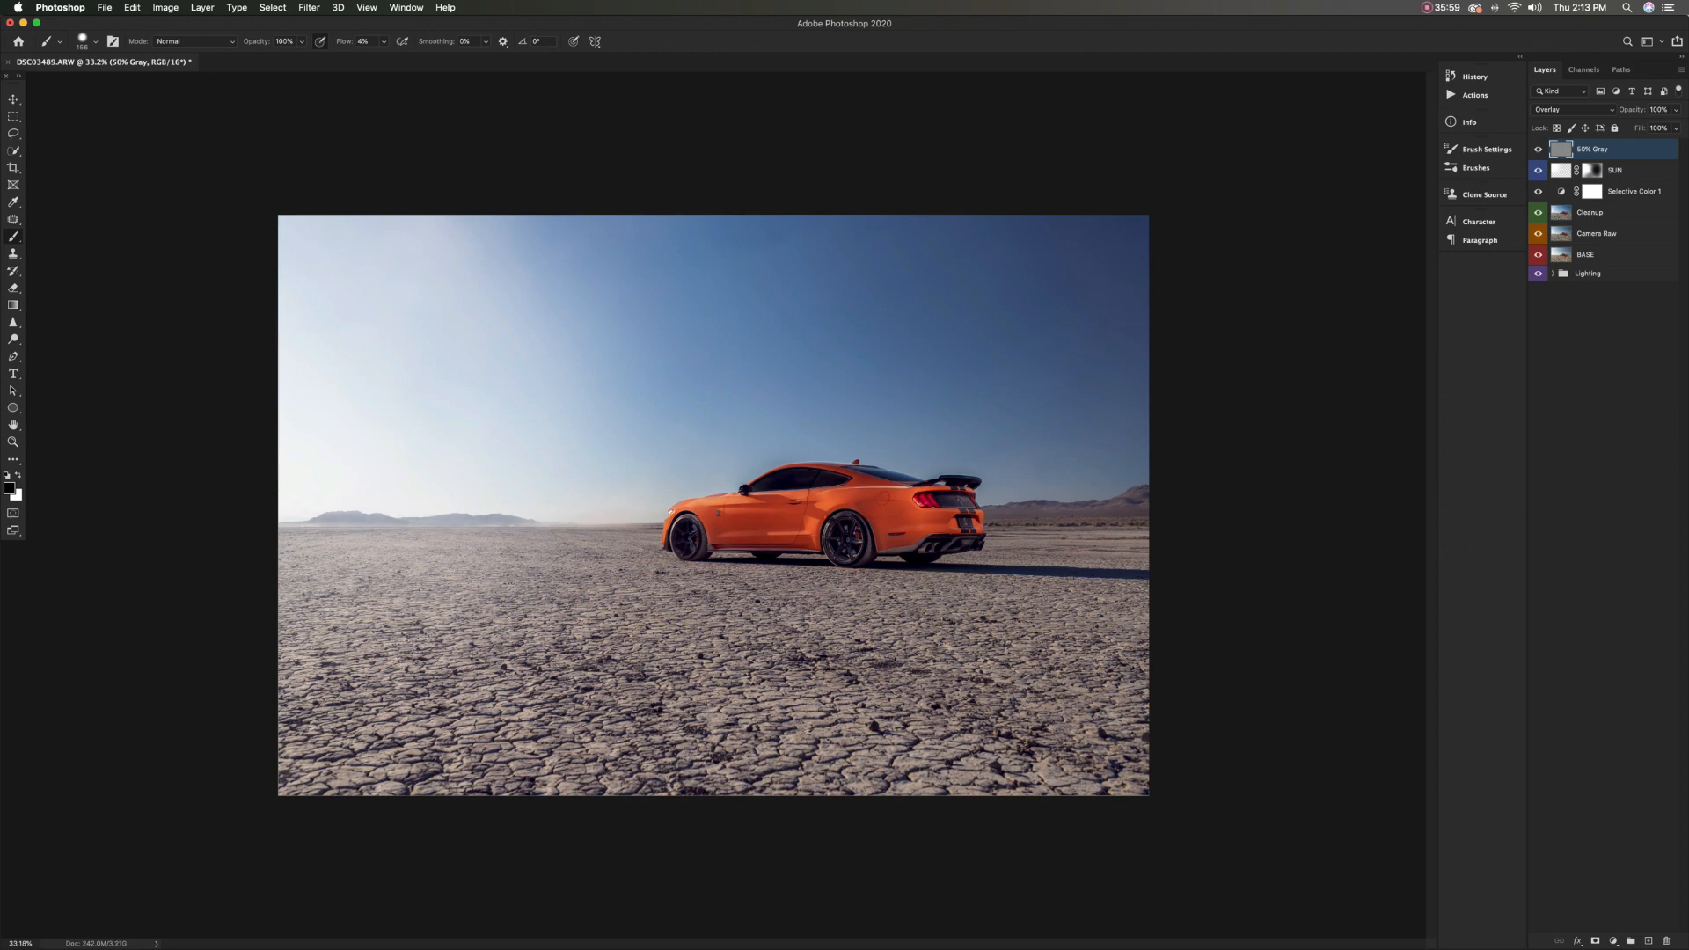
{"action": "mouse_move", "coordinate": [1100, 509]}
{"action": "left_mouse_down"}
{"action": "mouse_move", "coordinate": [1127, 500]}
{"action": "mouse_move", "coordinate": [1073, 514]}
{"action": "left_mouse_up"}
{"action": "left_click_drag", "start_coordinate": [477, 568], "coordinate": [517, 568], "text": "ctrl+alt"}
{"action": "scroll", "coordinate": [517, 568], "scroll_direction": "down", "scroll_amount": 3}
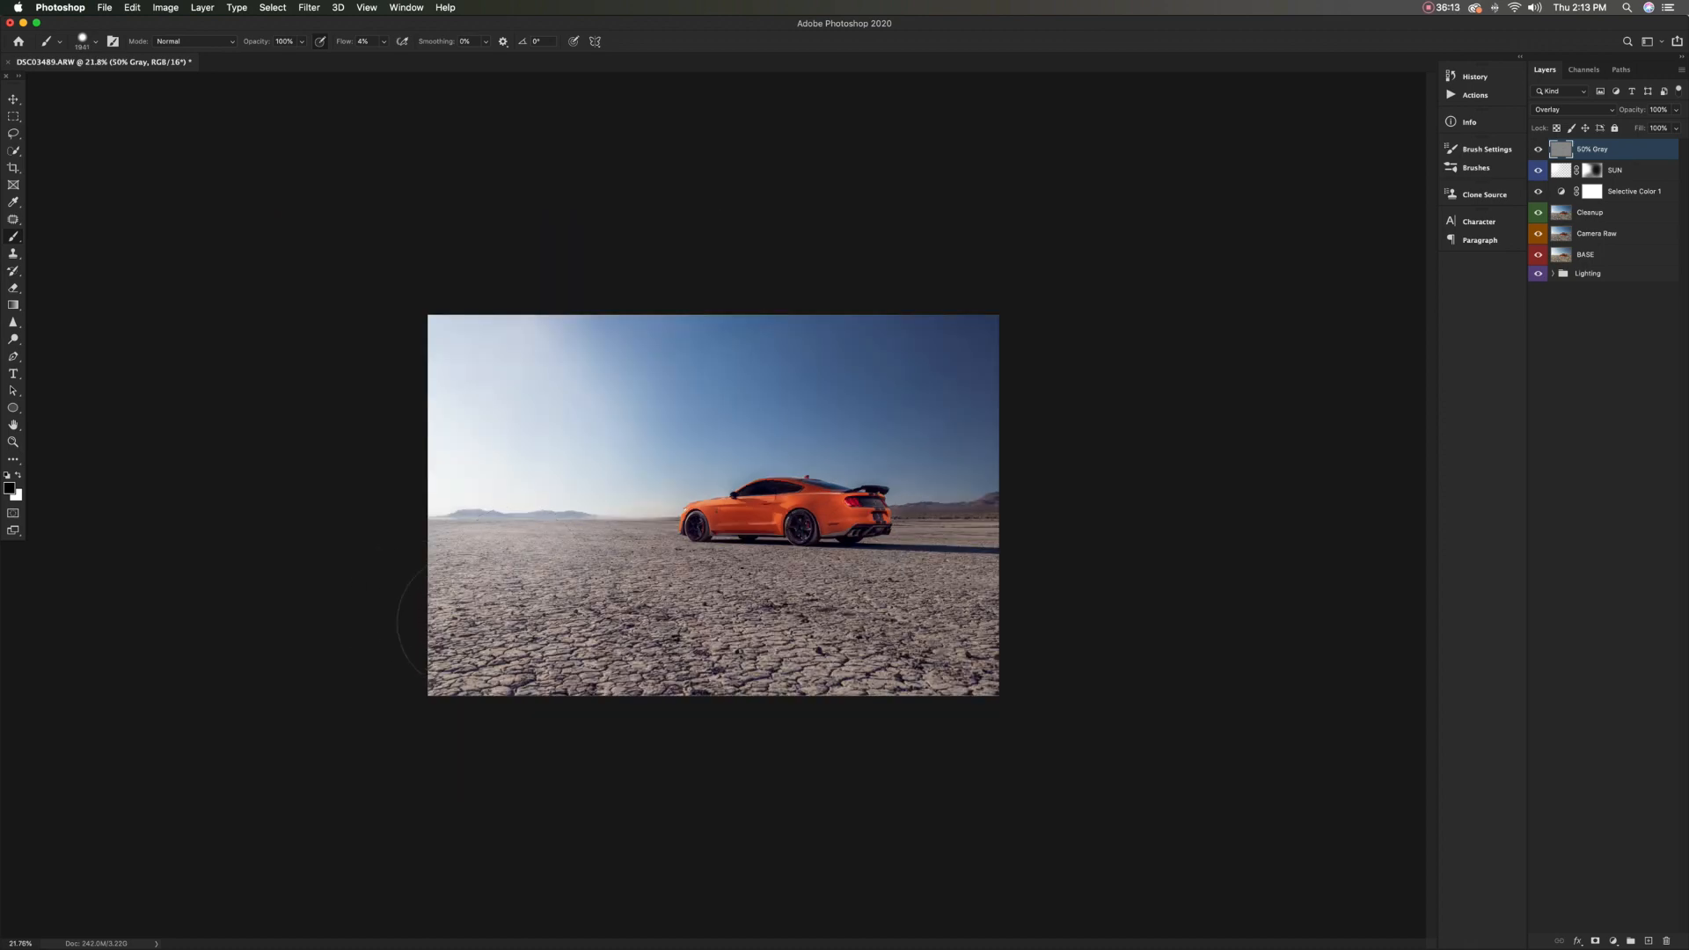
{"action": "left_click_drag", "start_coordinate": [507, 649], "coordinate": [1059, 666]}
{"action": "left_click_drag", "start_coordinate": [999, 616], "coordinate": [428, 615]}
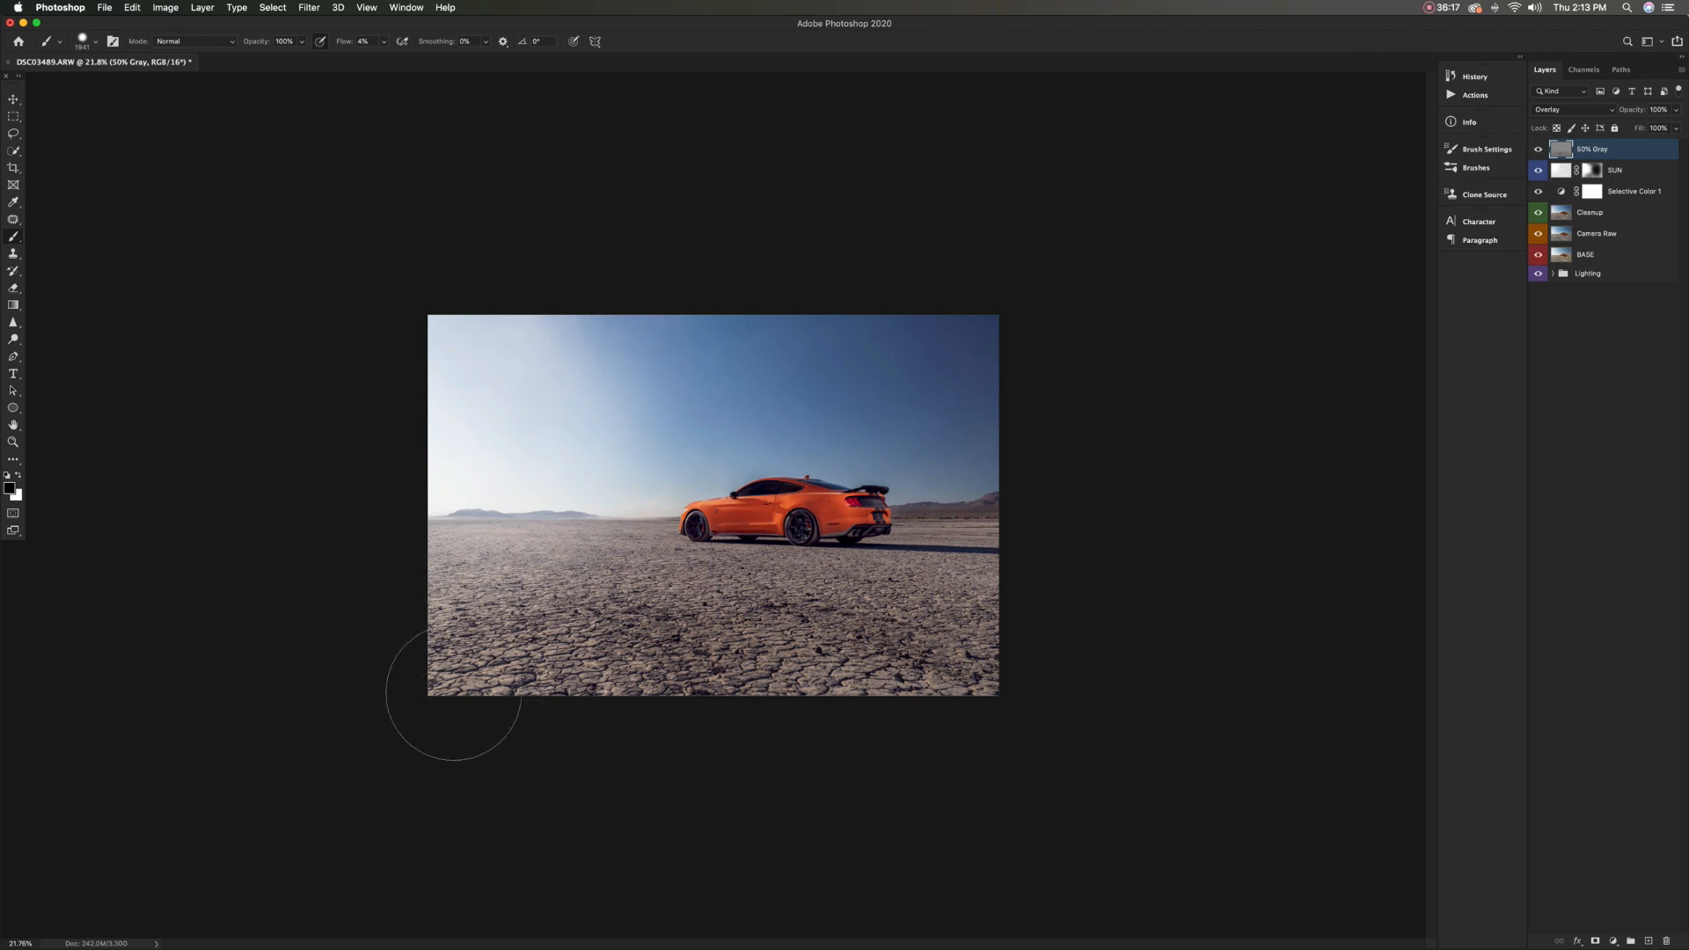
Examine the darkened foreground by viewing the photo with and without the 50% Gray layer
{"action": "left_click", "coordinate": [1538, 150]}
{"action": "left_click", "coordinate": [1537, 150]}
{"action": "left_click", "coordinate": [1538, 149]}
{"action": "left_click", "coordinate": [1537, 150]}
{"action": "left_click", "coordinate": [1538, 149]}
{"action": "left_click", "coordinate": [1537, 149]}
{"action": "scroll", "coordinate": [539, 470], "scroll_direction": "up", "scroll_amount": 3}
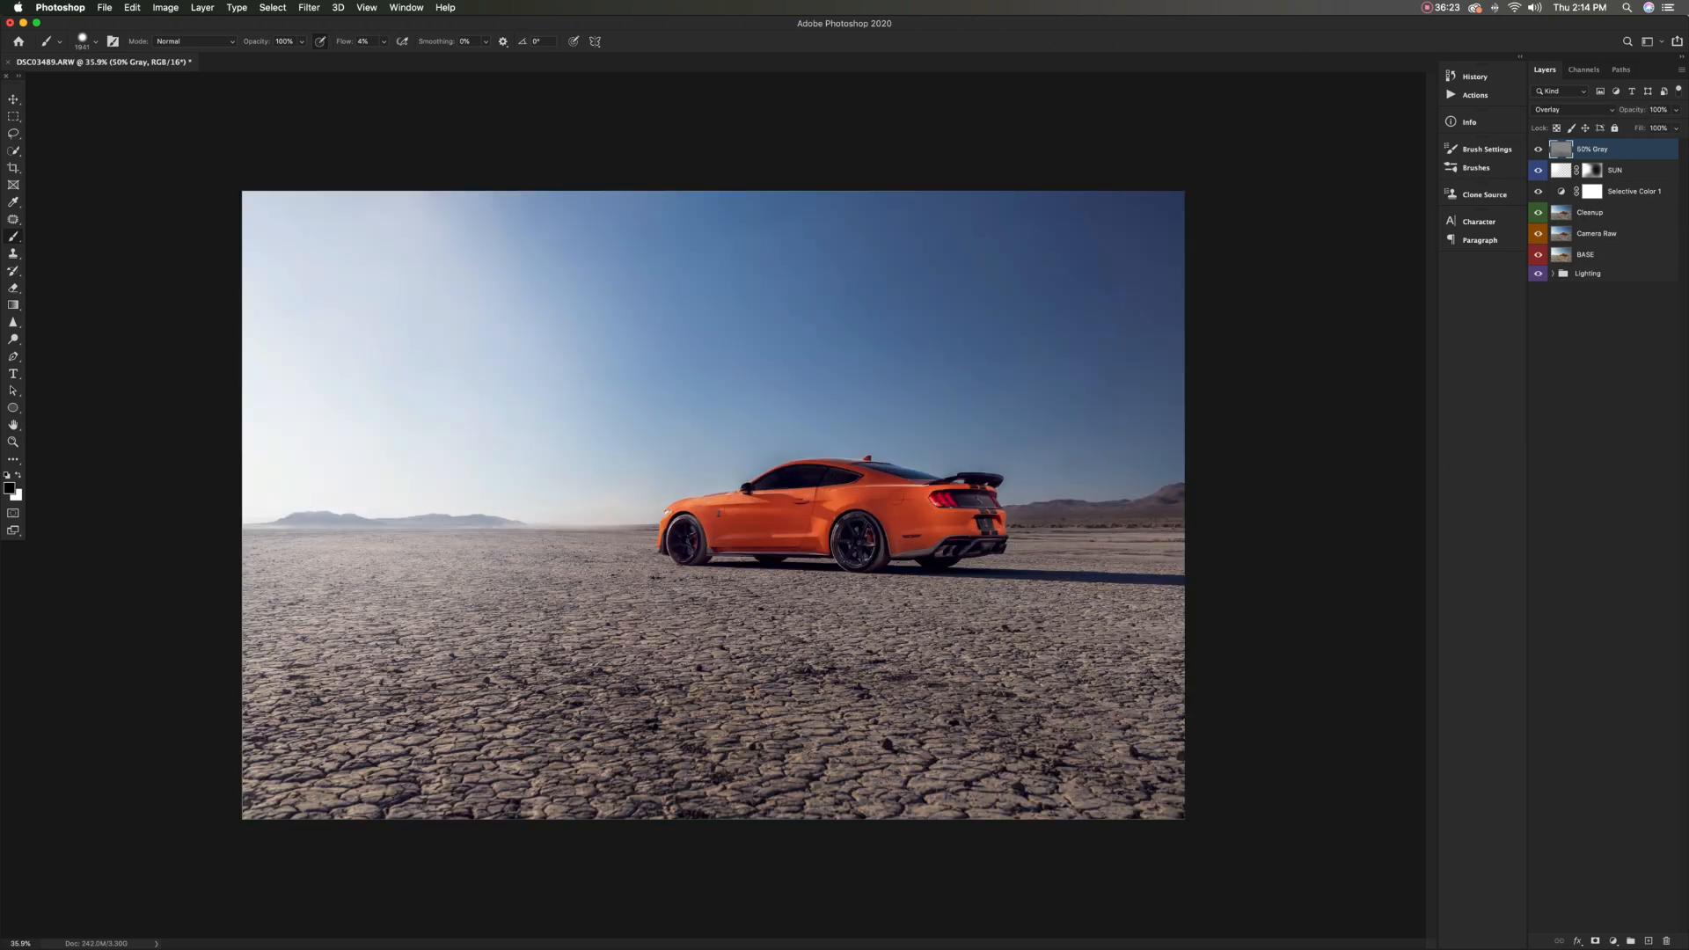
{"action": "left_click", "coordinate": [1537, 149]}
{"action": "left_click", "coordinate": [1537, 149]}
{"action": "left_click", "coordinate": [1538, 150]}
Create a new layer named DUST above the 50% Gray layer and give it a yellow colour label
{"action": "key", "text": "super+alt+shift+n"}
{"action": "double_click", "coordinate": [1588, 150]}
{"action": "type", "text": "DUST"}
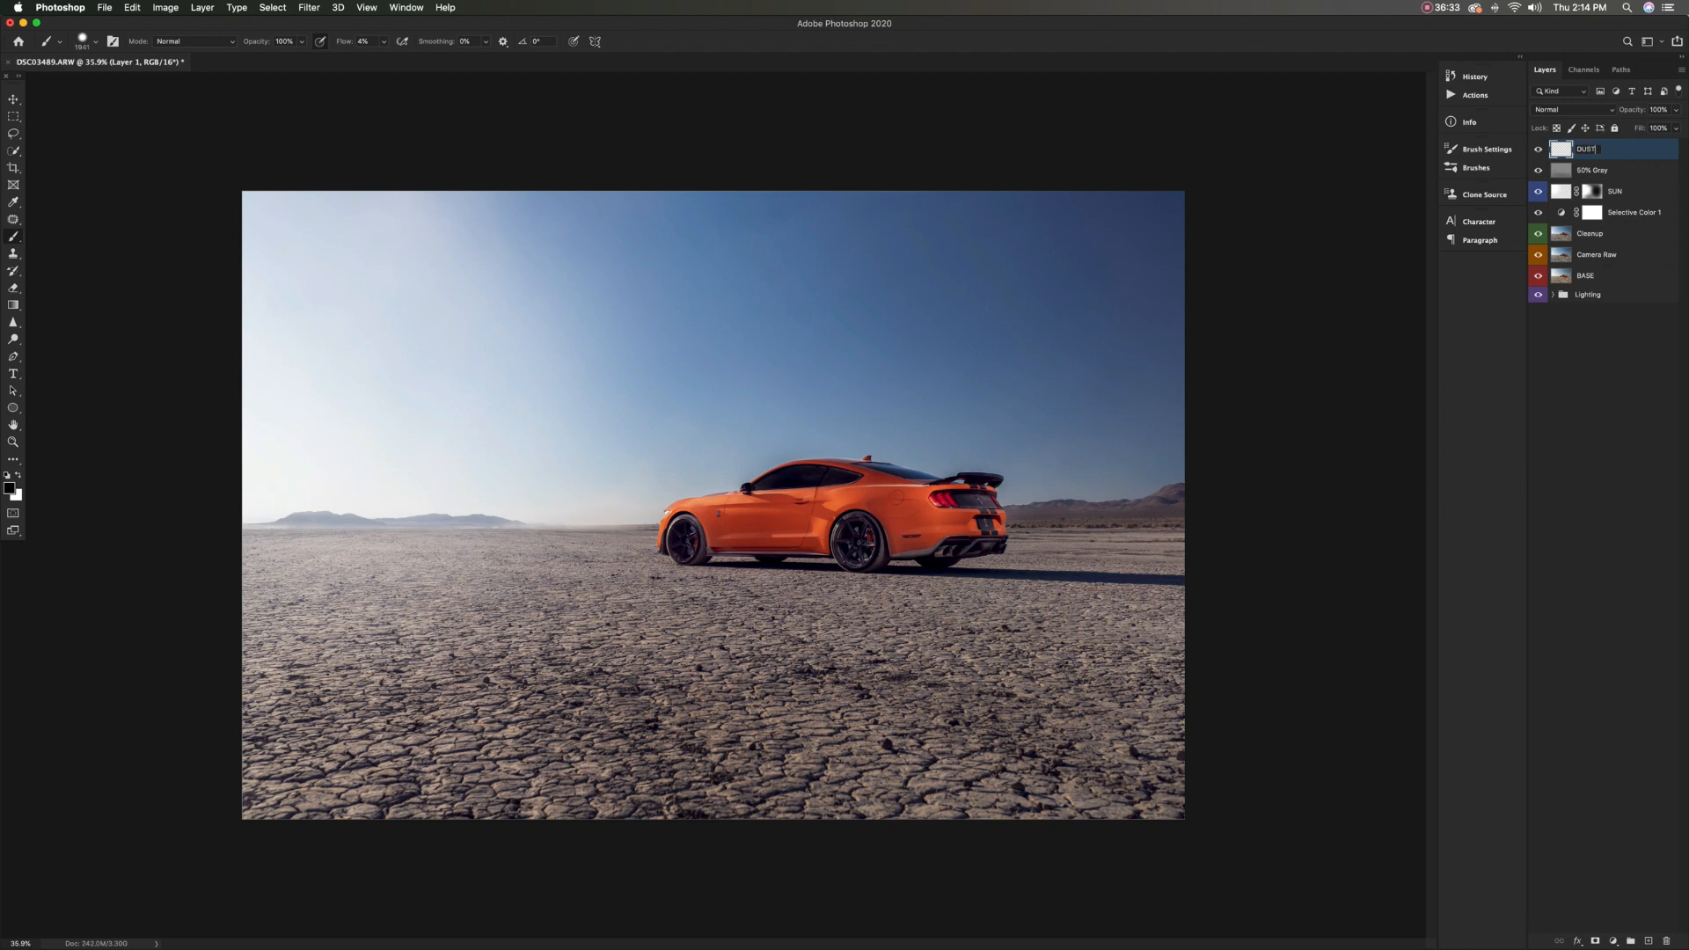
{"action": "key", "text": "Return"}
{"action": "right_click", "coordinate": [1538, 148]}
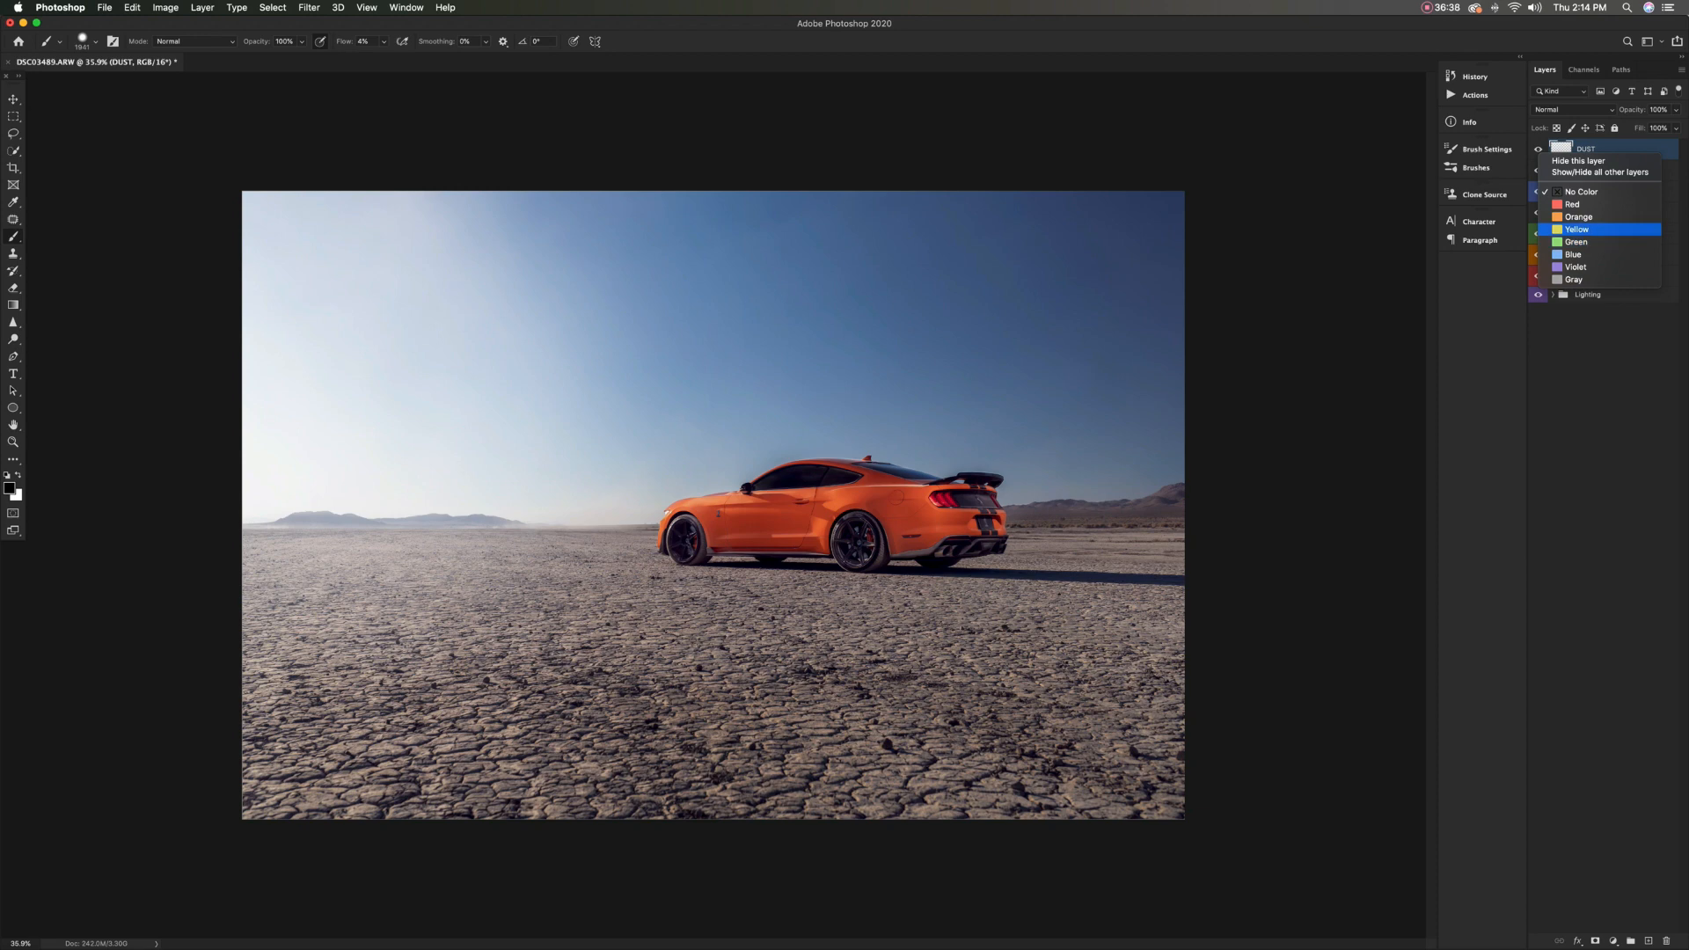
{"action": "left_click", "coordinate": [1579, 230]}
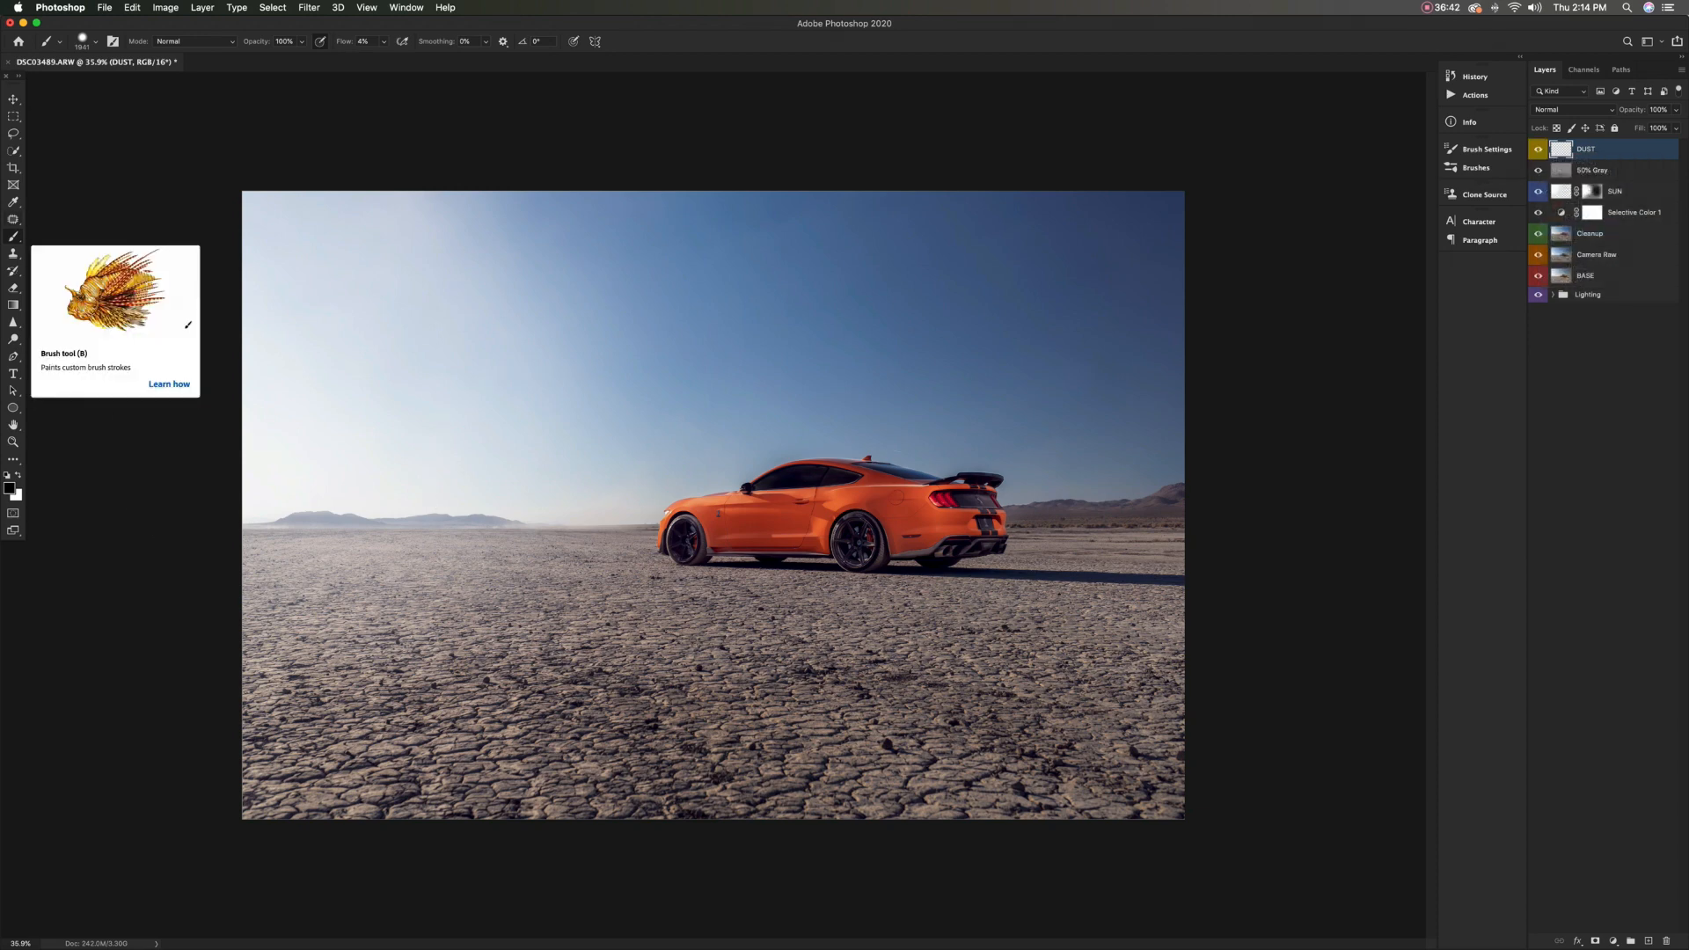
Paint a wide white band along the horizon and across the car with a large brush at 0% hardness and 100% flow
{"action": "key", "text": "x"}
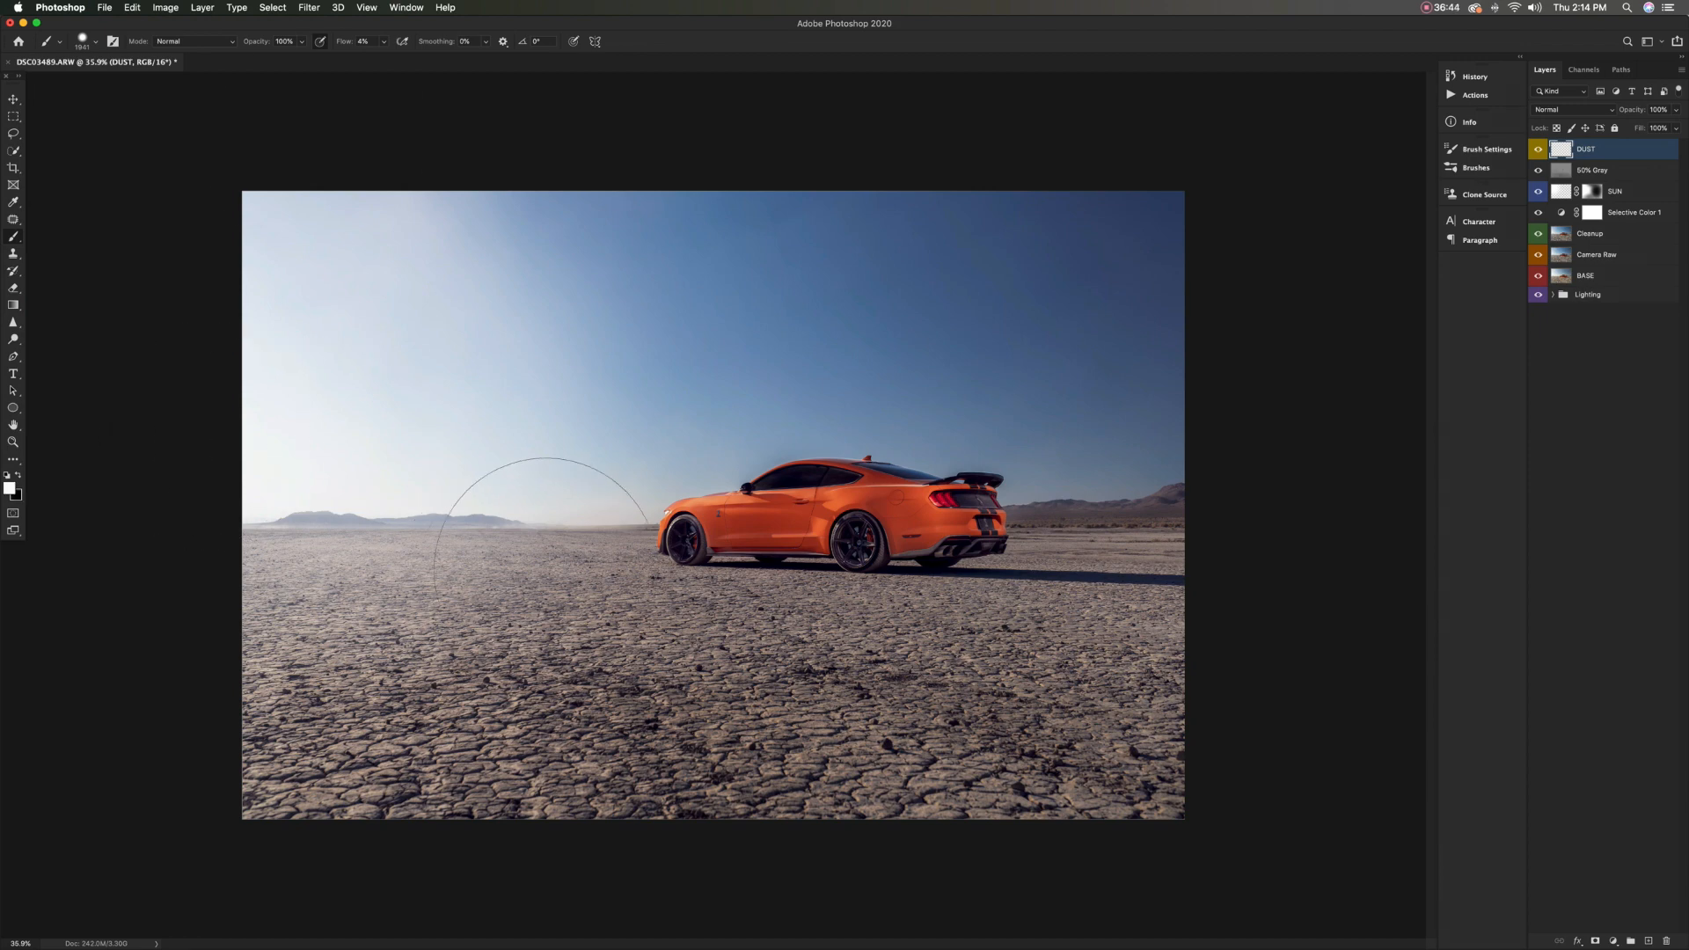
{"action": "left_click_drag", "start_coordinate": [344, 41], "coordinate": [433, 42]}
{"action": "left_click", "coordinate": [95, 41]}
{"action": "key", "text": "Tab"}
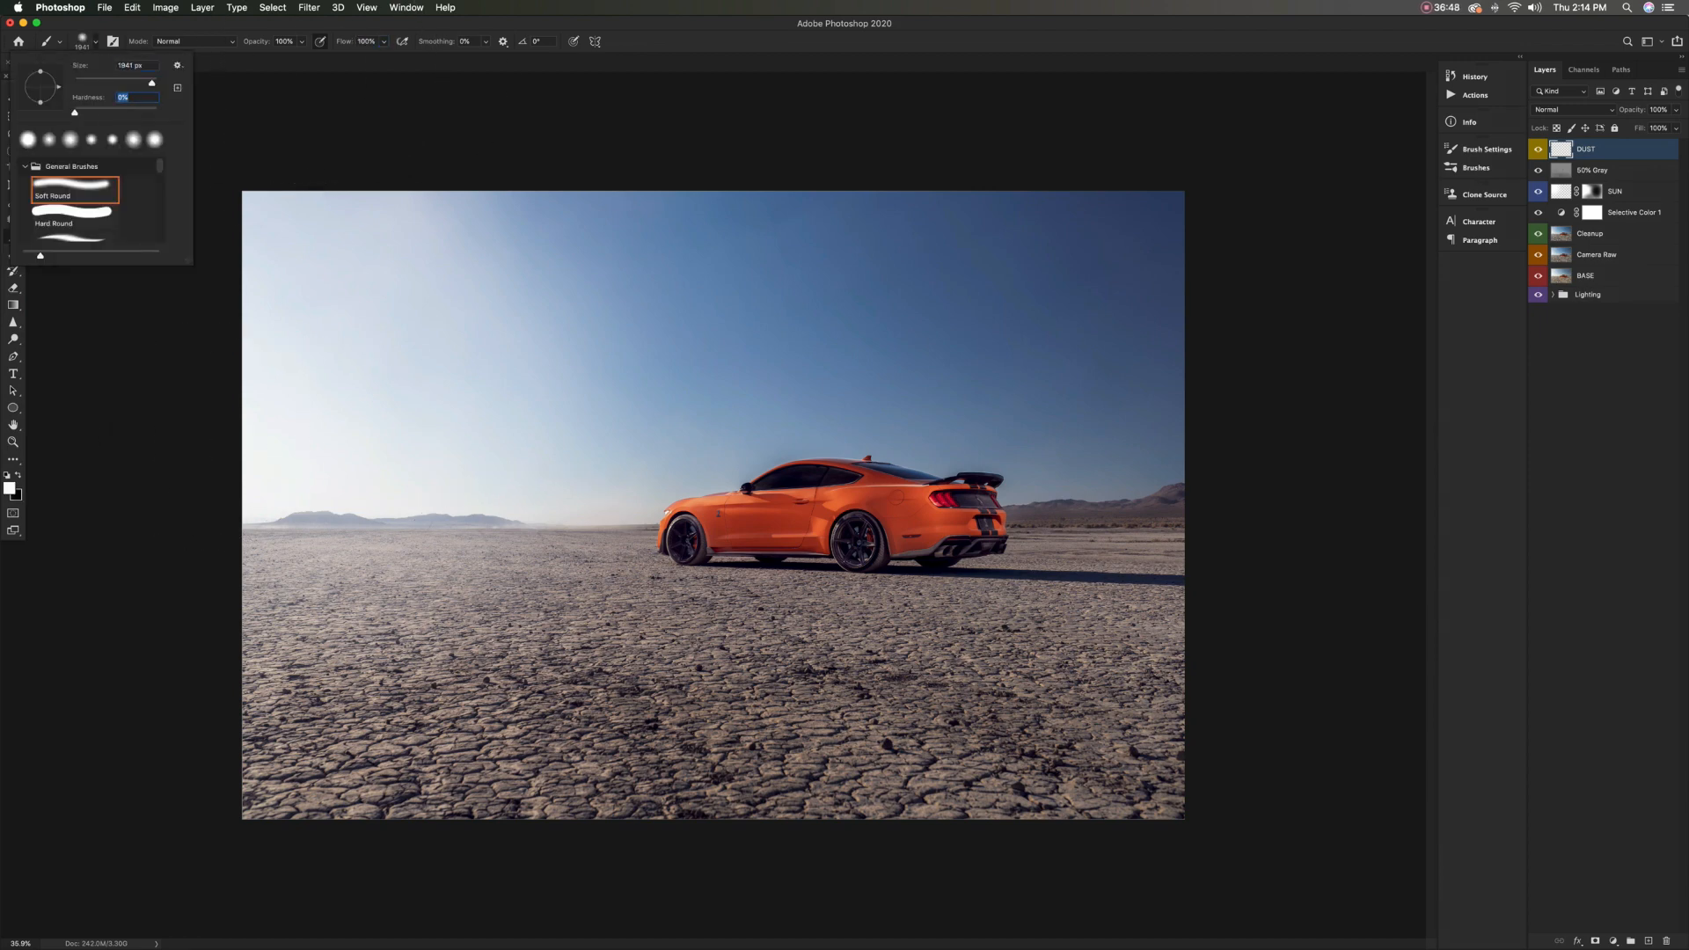
{"action": "key", "text": "Return"}
{"action": "mouse_move", "coordinate": [580, 527]}
{"action": "left_mouse_down"}
{"action": "mouse_move", "coordinate": [594, 527]}
{"action": "mouse_move", "coordinate": [566, 527]}
{"action": "left_mouse_up"}
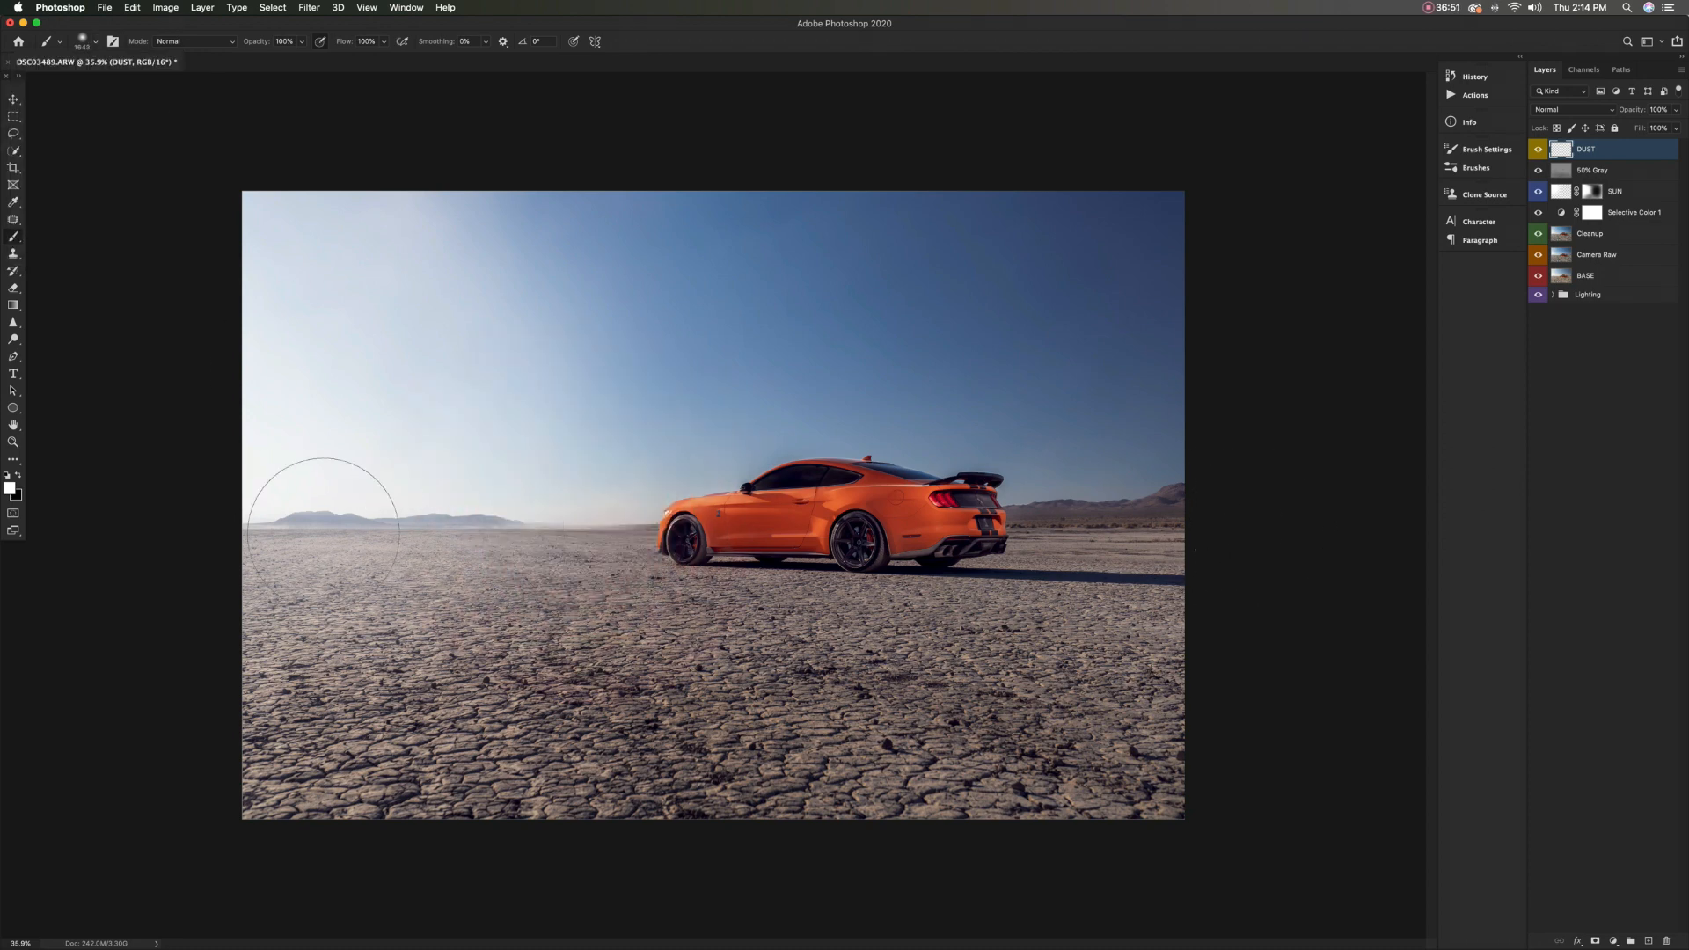
{"action": "left_click_drag", "start_coordinate": [256, 528], "coordinate": [1288, 525]}
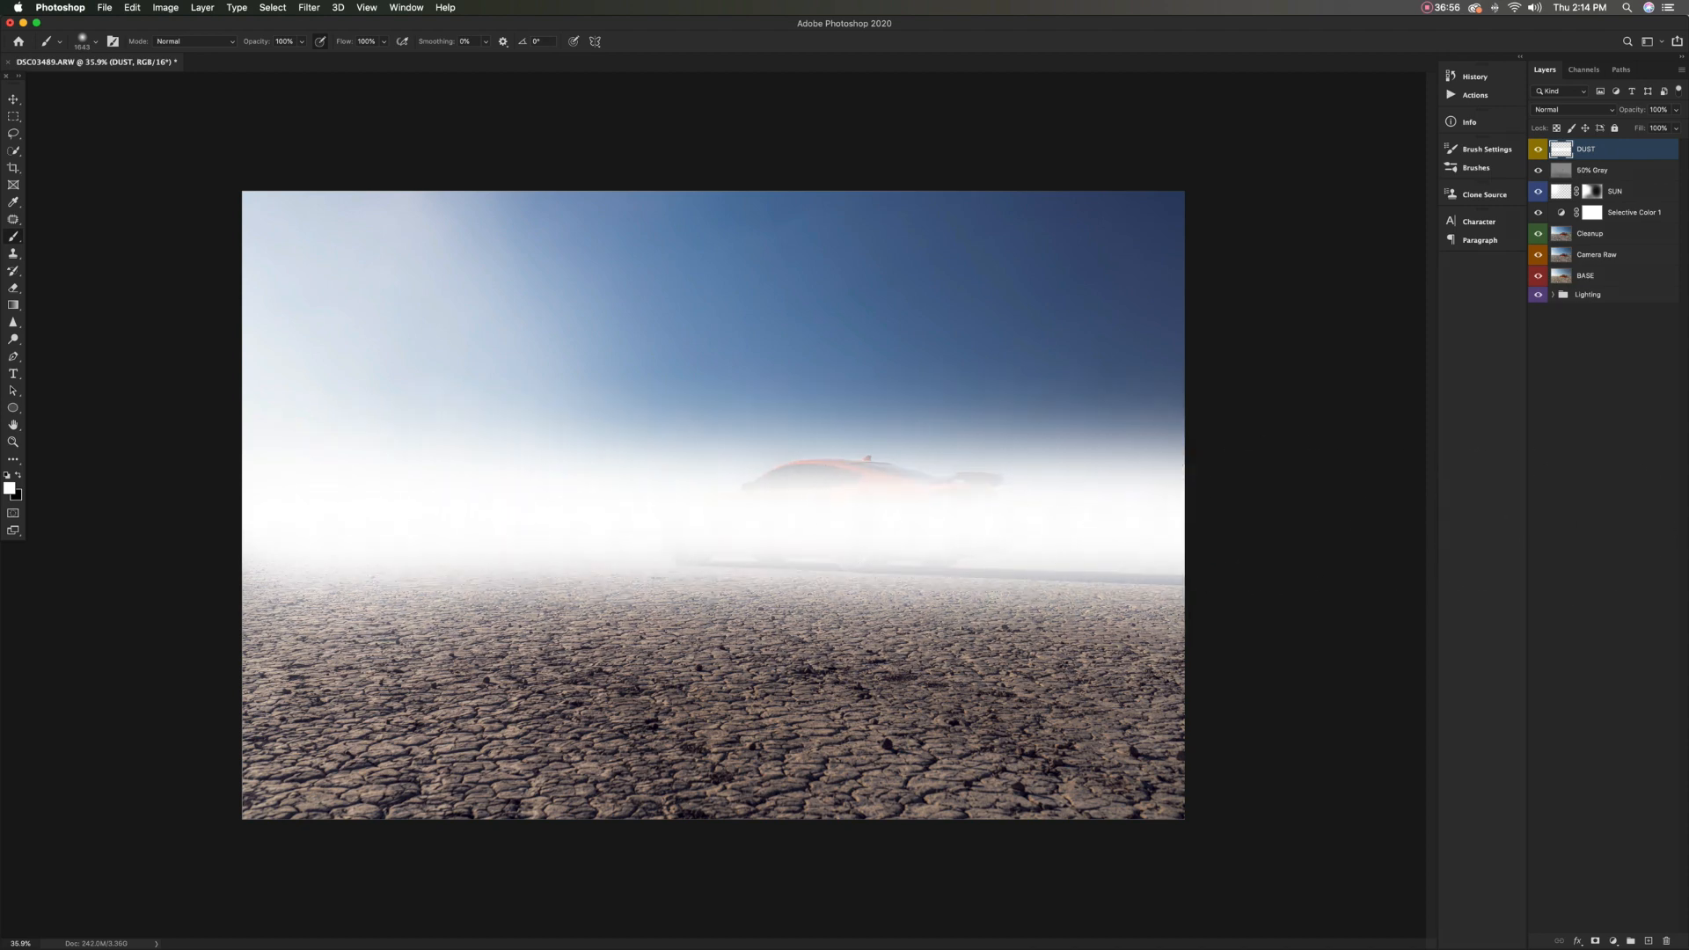
Add a mask to the DUST layer and hide the haze over the sky, mountains and car with a large soft black brush at 80% flow
{"action": "left_click", "coordinate": [1595, 941]}
{"action": "key", "text": "x"}
{"action": "left_click_drag", "start_coordinate": [537, 388], "coordinate": [603, 387]}
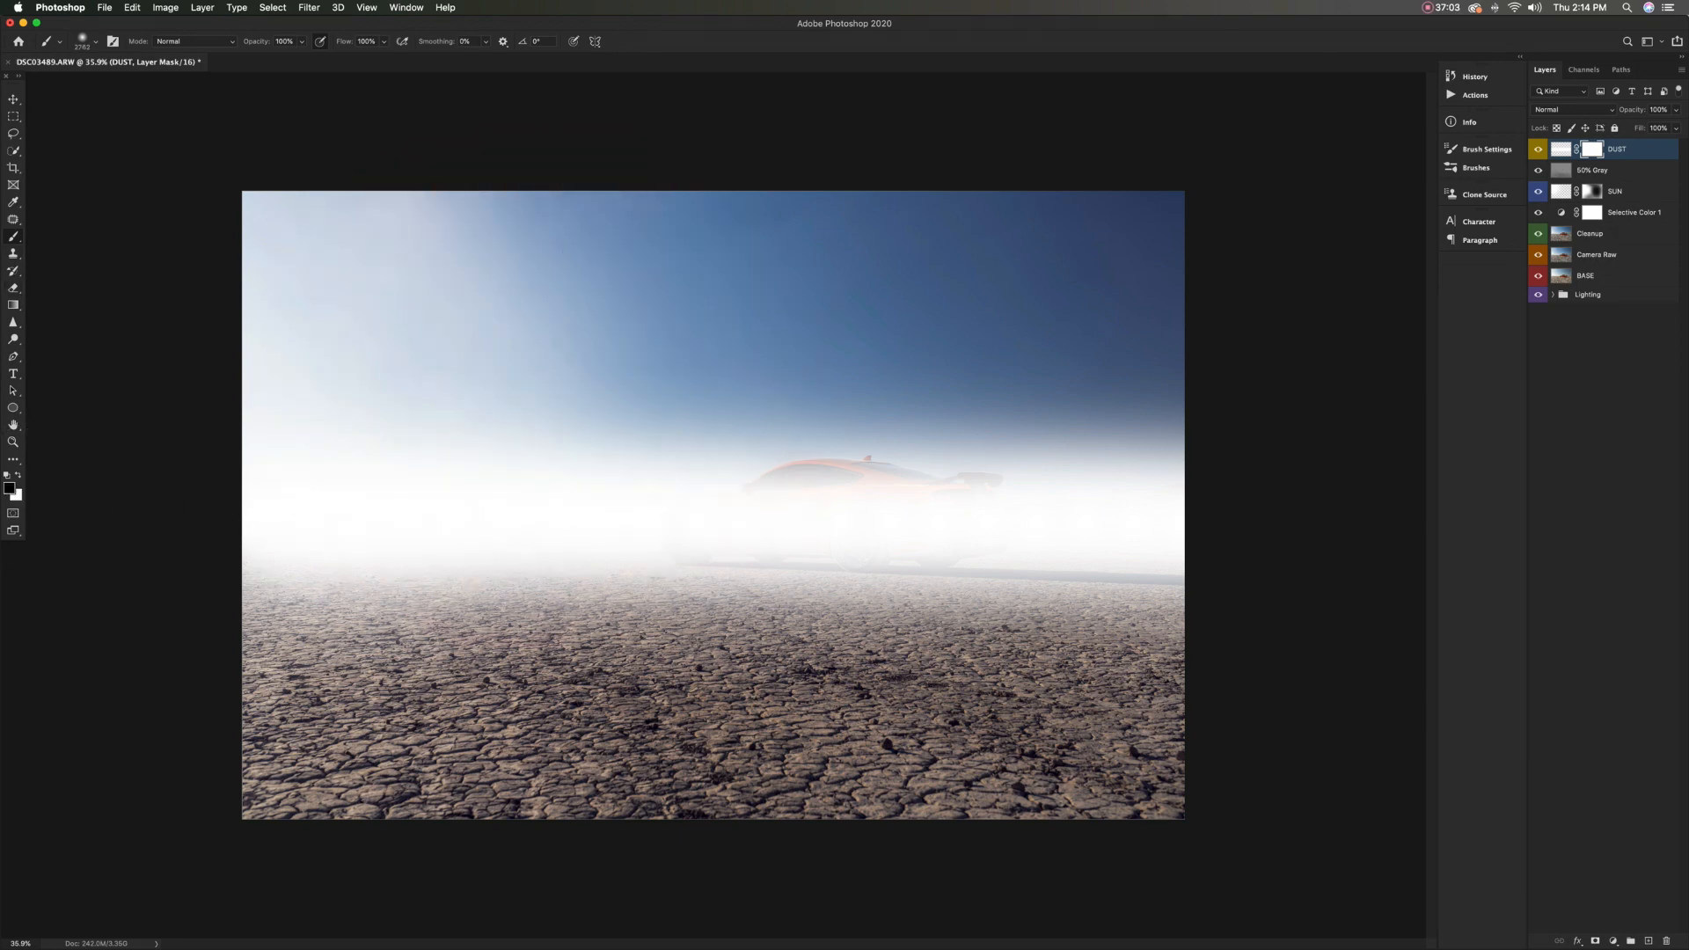
{"action": "left_click_drag", "start_coordinate": [345, 41], "coordinate": [339, 41]}
{"action": "left_click_drag", "start_coordinate": [224, 341], "coordinate": [537, 345]}
{"action": "left_click_drag", "start_coordinate": [740, 346], "coordinate": [1365, 347]}
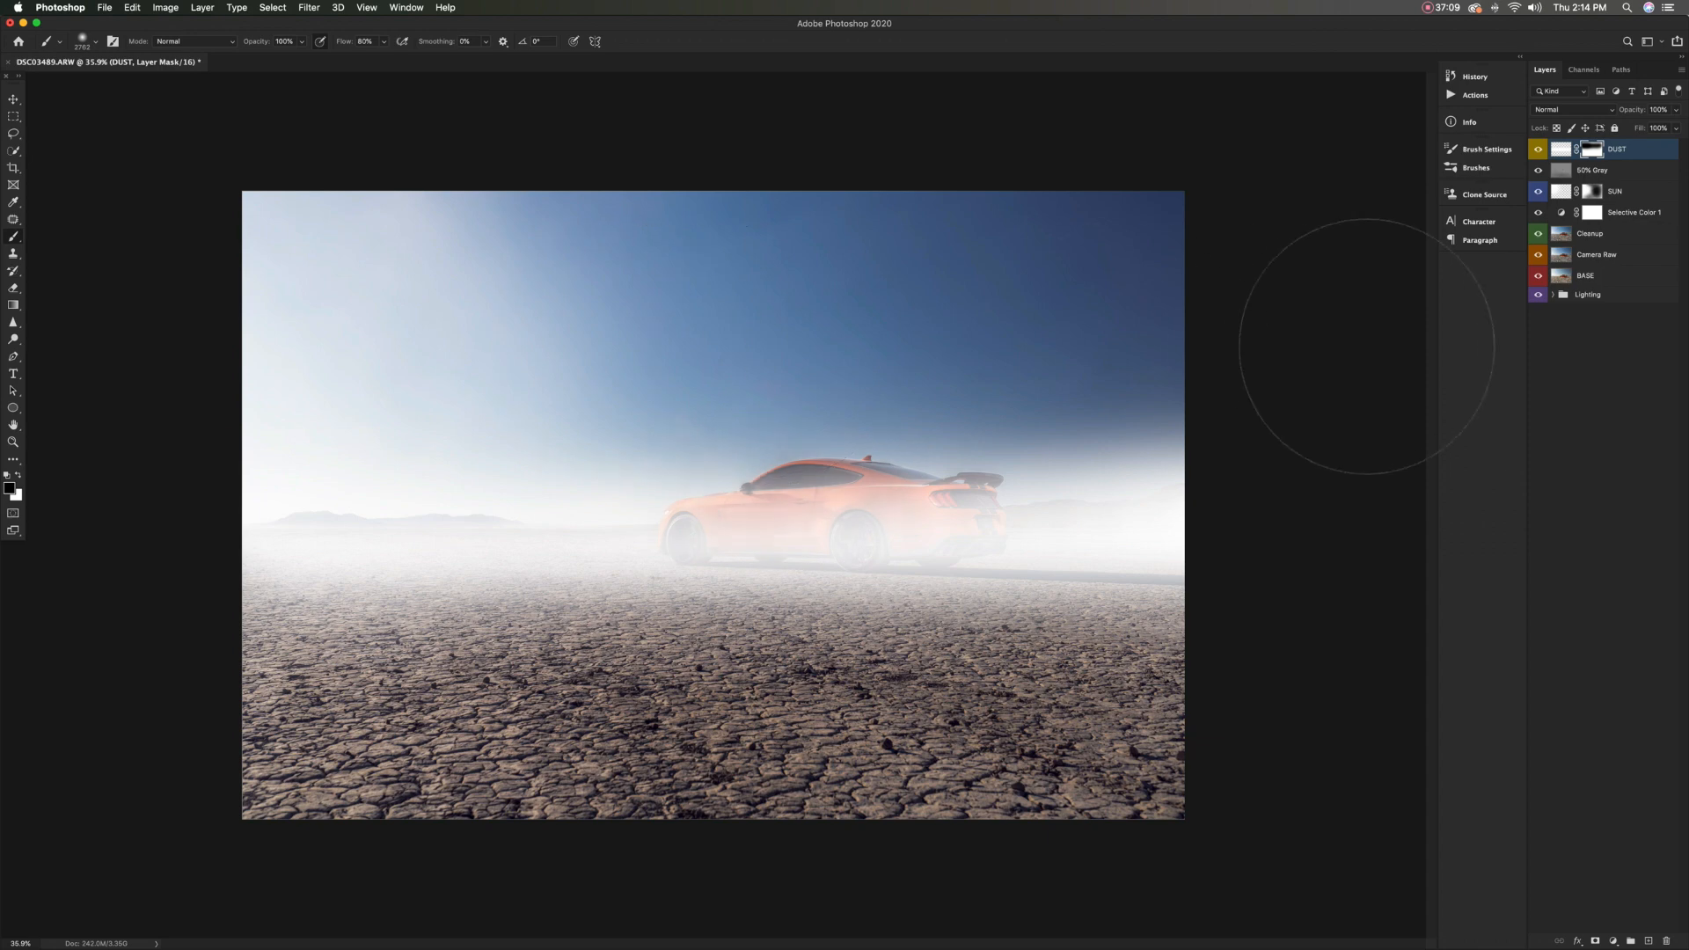
{"action": "left_click_drag", "start_coordinate": [811, 408], "coordinate": [770, 409], "text": "ctrl+alt"}
{"action": "mouse_move", "coordinate": [698, 466]}
{"action": "left_mouse_down"}
{"action": "mouse_move", "coordinate": [802, 482]}
{"action": "mouse_move", "coordinate": [912, 456]}
{"action": "mouse_move", "coordinate": [1037, 492]}
{"action": "mouse_move", "coordinate": [1244, 453]}
{"action": "mouse_move", "coordinate": [1270, 425]}
{"action": "left_mouse_up"}
{"action": "mouse_move", "coordinate": [110, 418]}
{"action": "left_mouse_down"}
{"action": "mouse_move", "coordinate": [189, 458]}
{"action": "mouse_move", "coordinate": [1311, 418]}
{"action": "left_mouse_up"}
Lower the DUST layer's opacity to 38%, comparing the photo with and without the dust
{"action": "mouse_move", "coordinate": [1632, 110]}
{"action": "left_mouse_down"}
{"action": "mouse_move", "coordinate": [1599, 110]}
{"action": "mouse_move", "coordinate": [1619, 109]}
{"action": "left_mouse_up"}
{"action": "left_click", "coordinate": [1537, 150]}
{"action": "left_click", "coordinate": [1538, 150]}
{"action": "left_click", "coordinate": [1538, 150]}
{"action": "left_click", "coordinate": [1538, 149]}
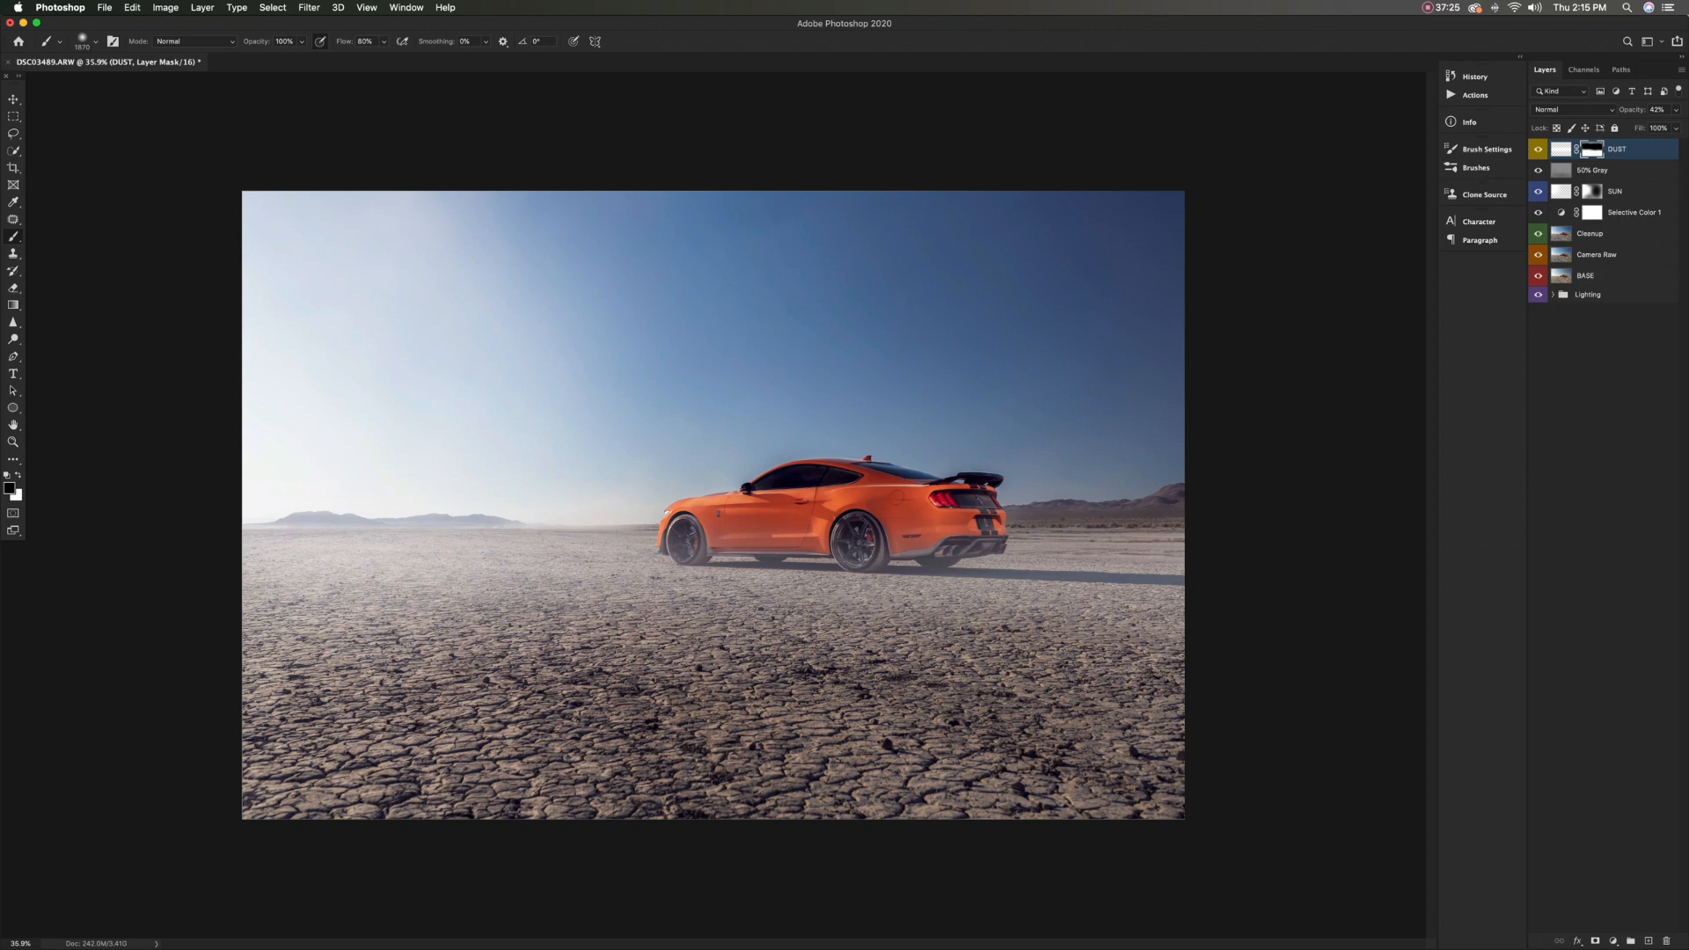
{"action": "left_click_drag", "start_coordinate": [1632, 110], "coordinate": [1631, 110]}
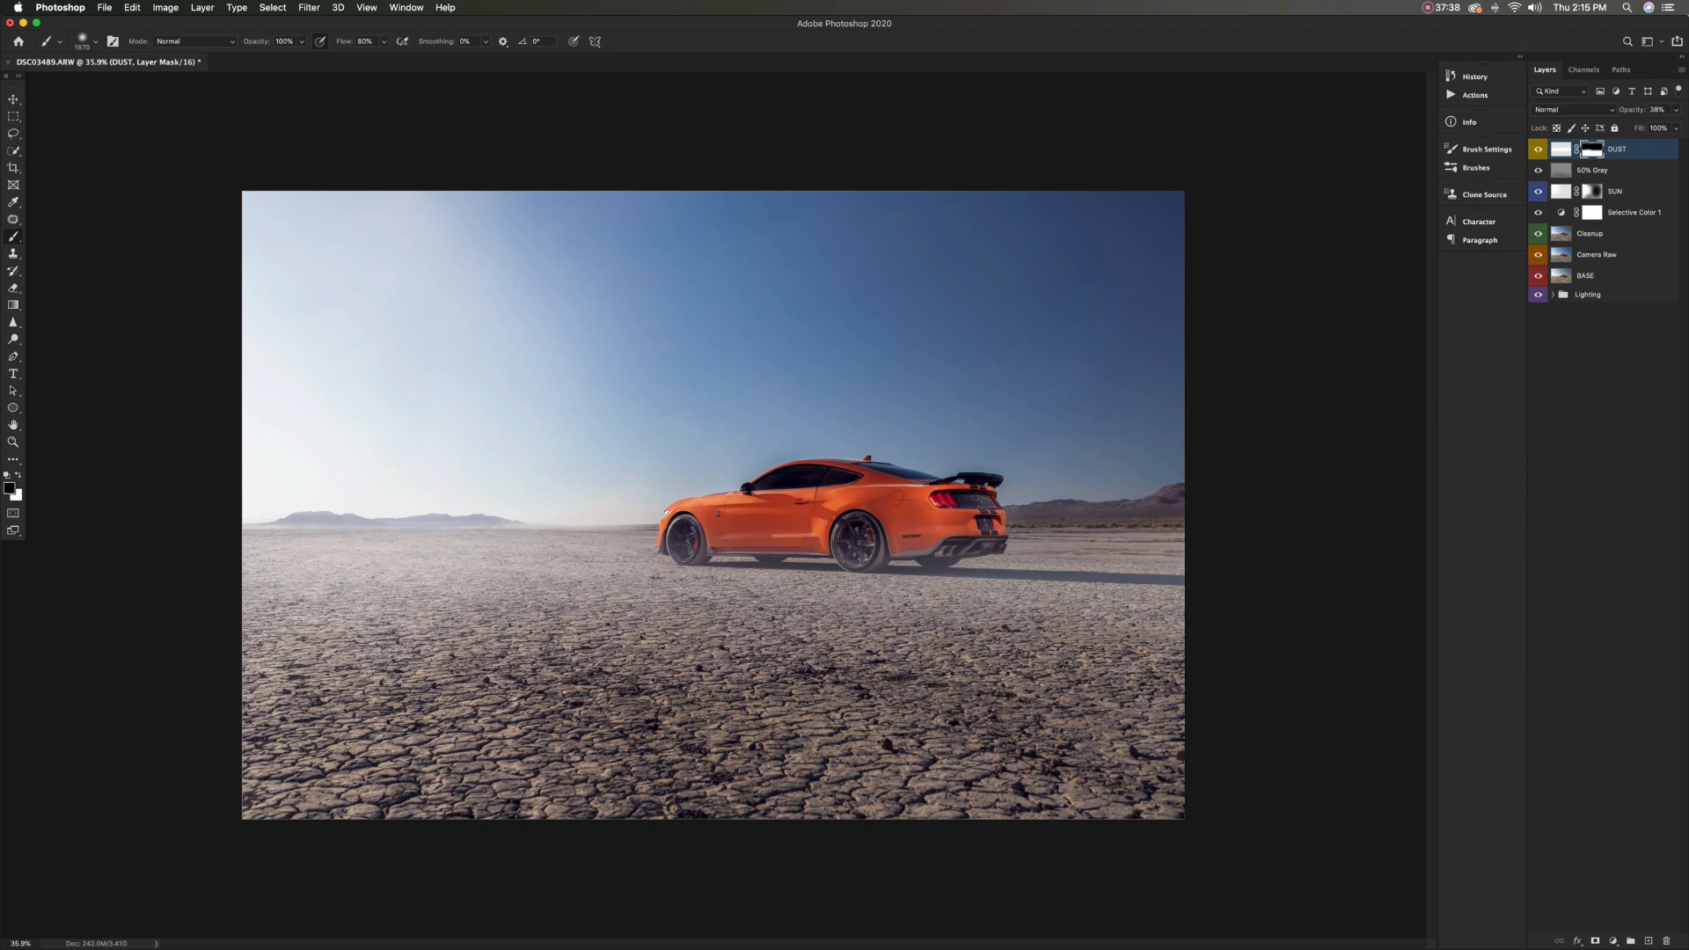
{"action": "scroll", "coordinate": [824, 456], "scroll_direction": "down", "scroll_amount": 5}
{"action": "scroll", "coordinate": [824, 456], "scroll_direction": "up", "scroll_amount": 3}
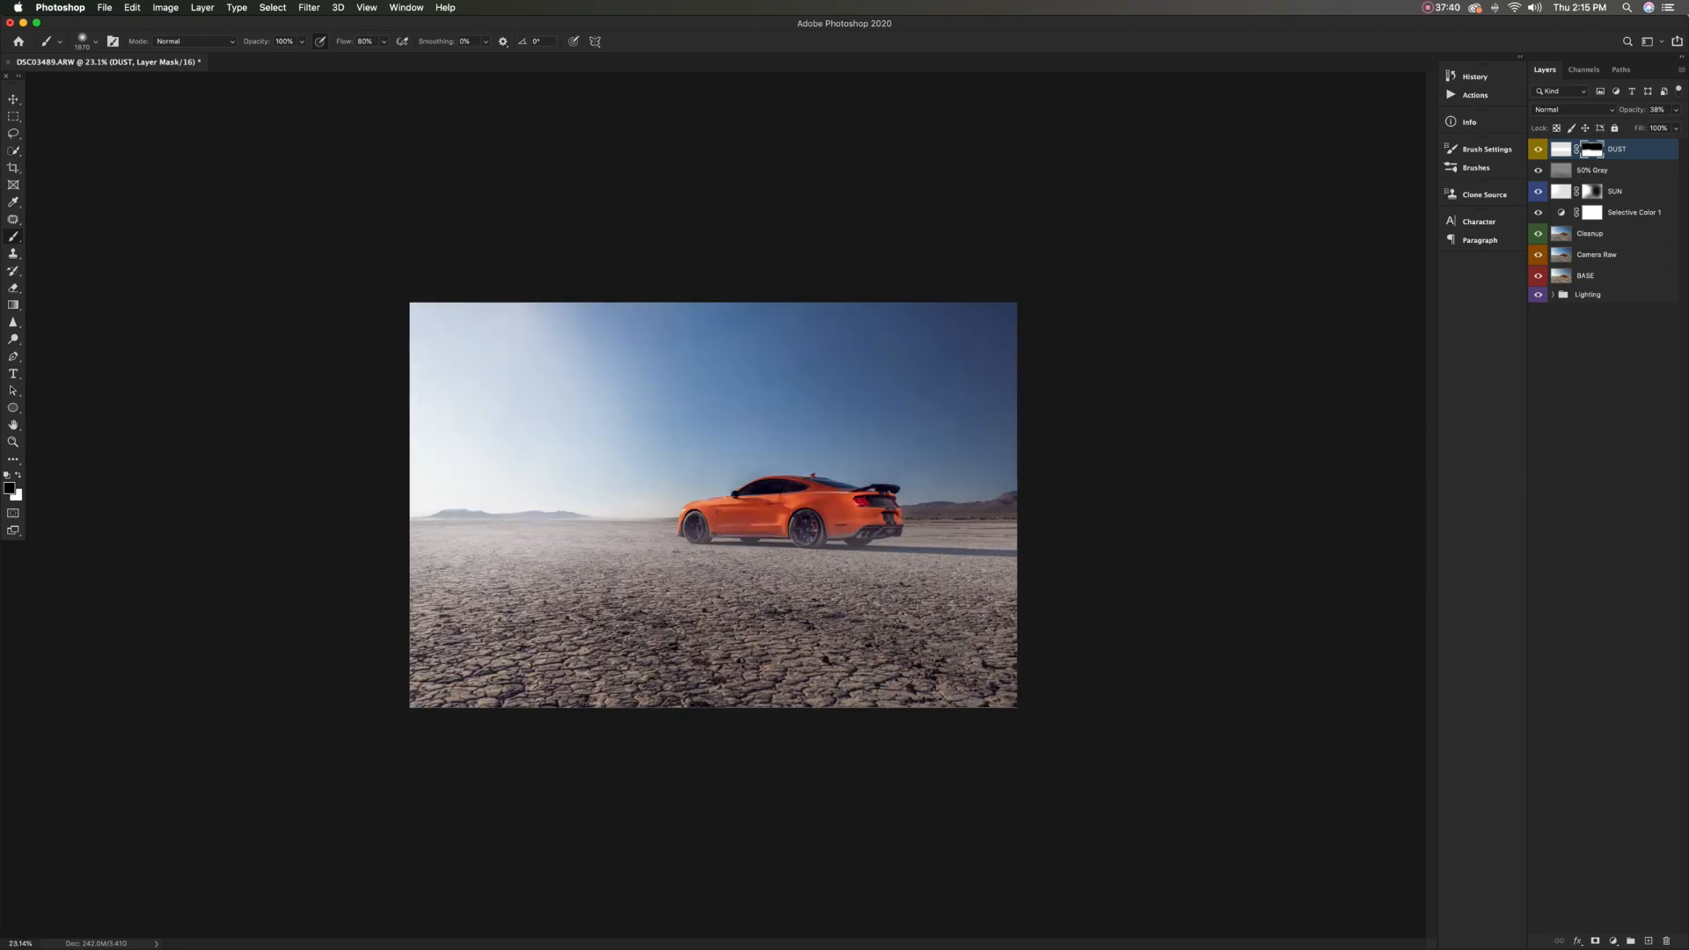
{"action": "left_click", "coordinate": [1537, 149]}
{"action": "left_click", "coordinate": [1538, 149]}
{"action": "left_click", "coordinate": [1537, 149]}
{"action": "left_click", "coordinate": [1537, 150]}
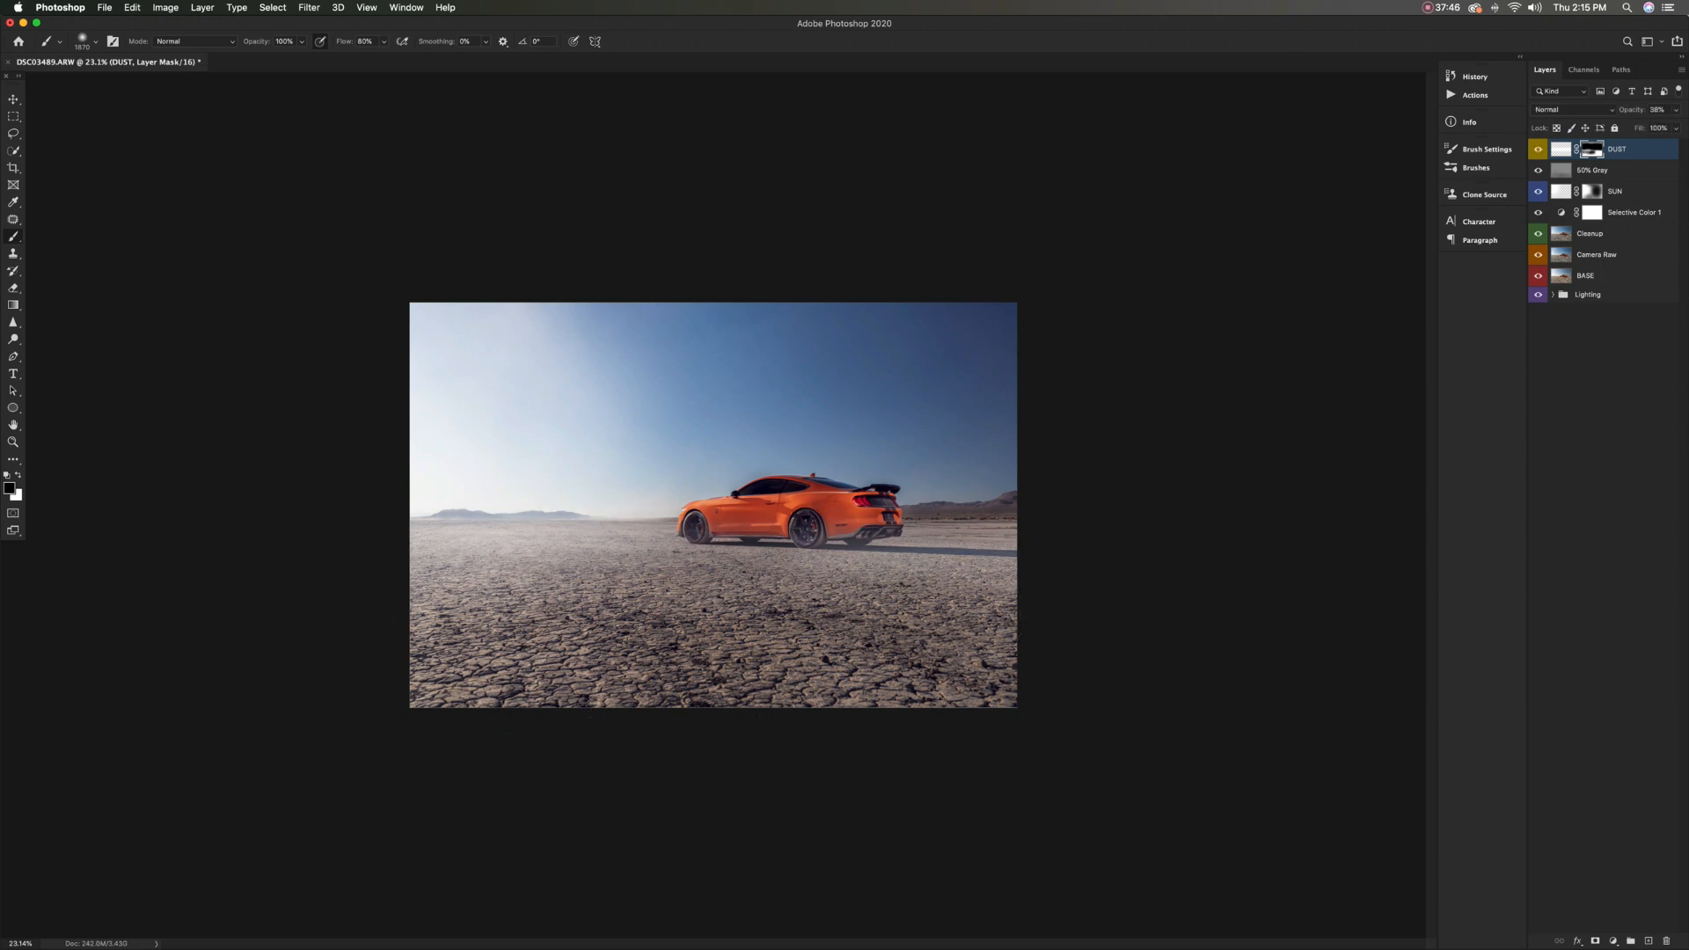
Mask out dust on the cracked ground in the right foreground and compare the photo with and without the DUST layer
{"action": "left_click_drag", "start_coordinate": [954, 618], "coordinate": [1132, 629]}
{"action": "left_click", "coordinate": [1538, 150]}
{"action": "left_click", "coordinate": [1537, 149]}
{"action": "left_click", "coordinate": [1538, 150]}
{"action": "left_click", "coordinate": [1538, 150]}
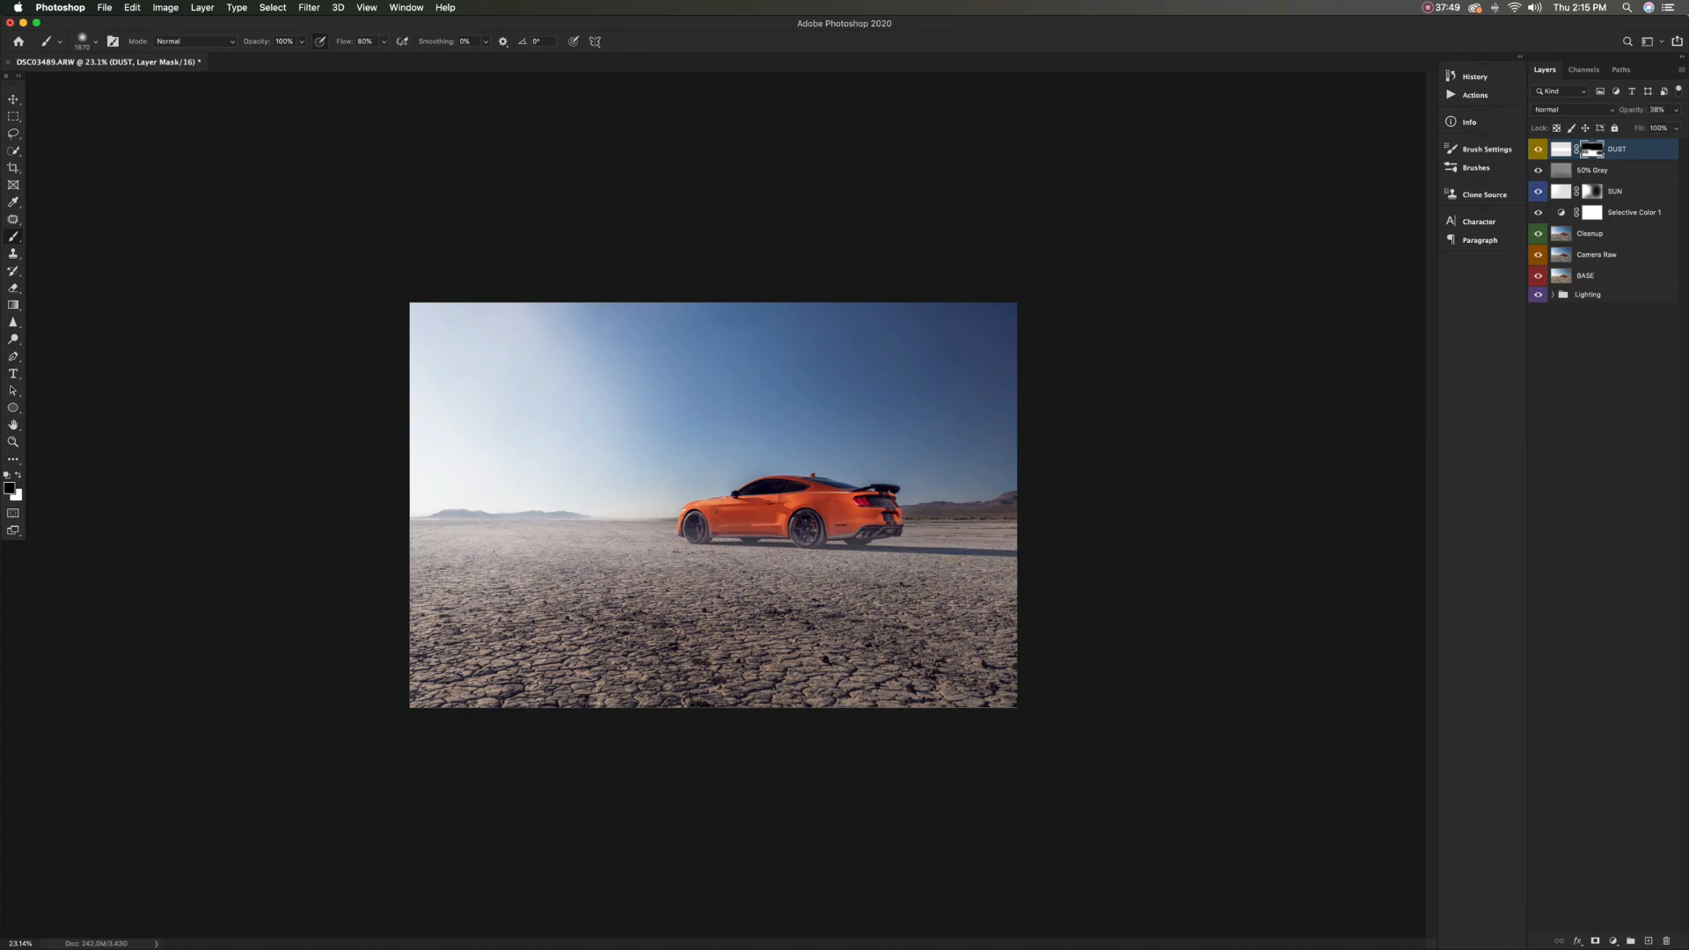
{"action": "scroll", "coordinate": [536, 511], "scroll_direction": "up", "scroll_amount": 5}
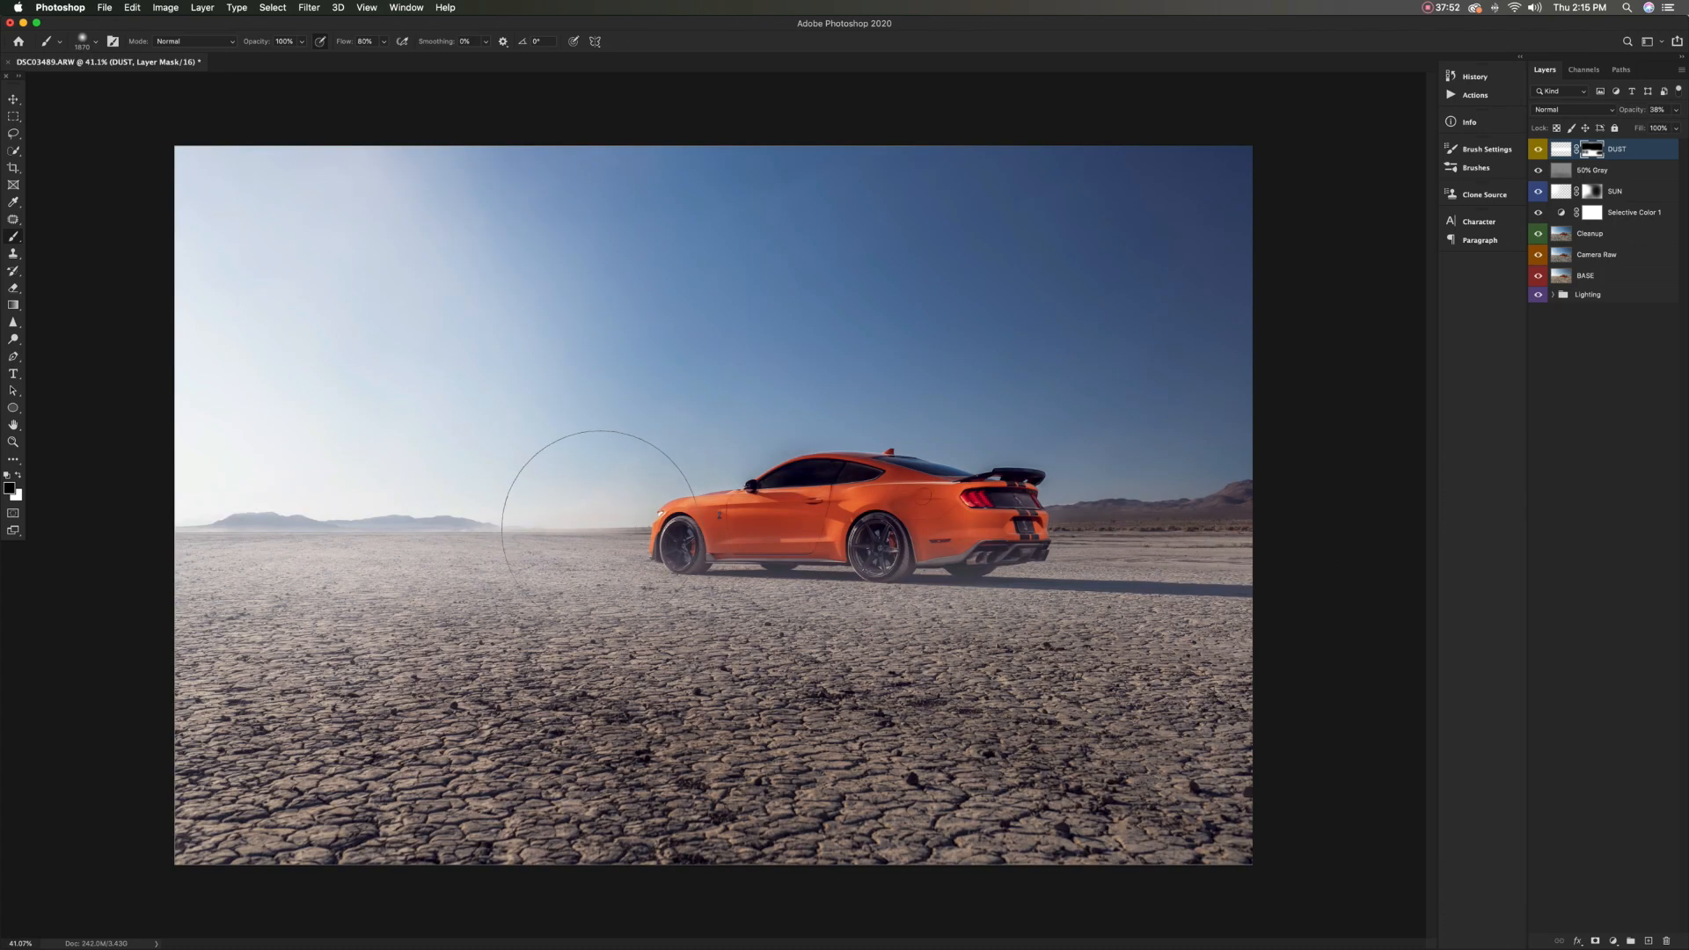